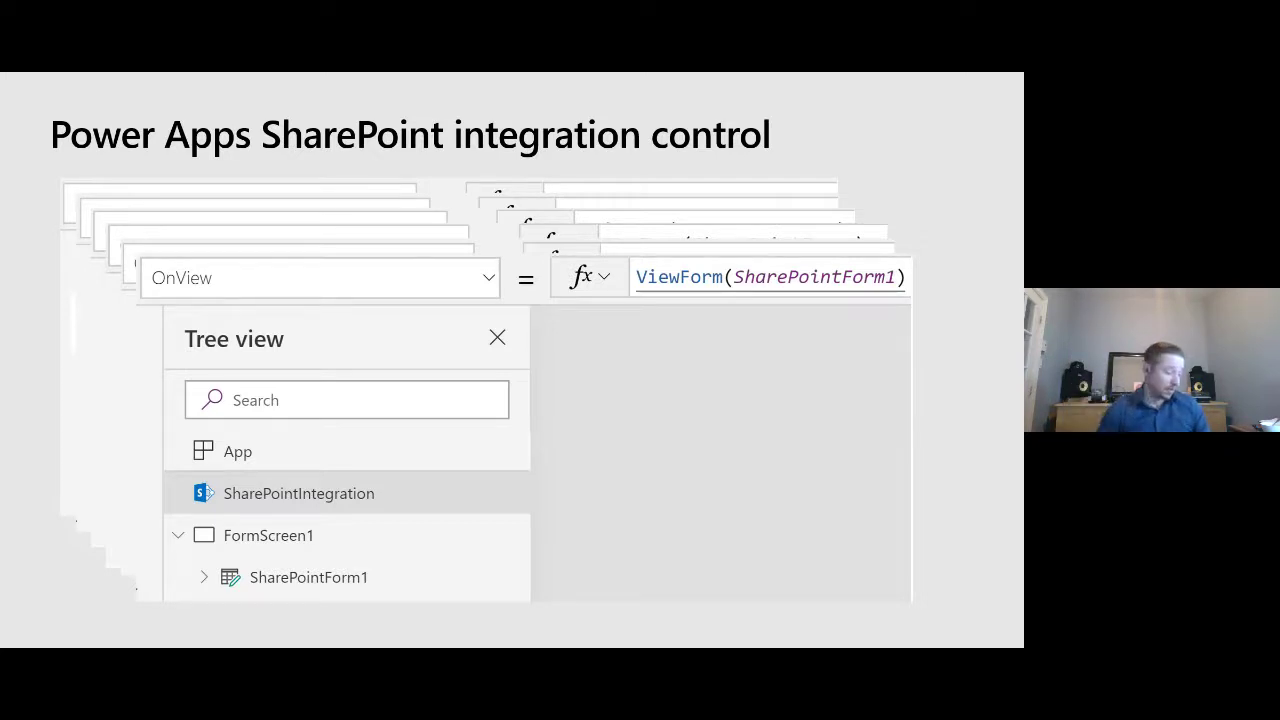
- Advance to the default SharePoint form demo slide, then bring up the Demo - Clients M365 list in Chrome
{"action": "key", "text": "Right"}
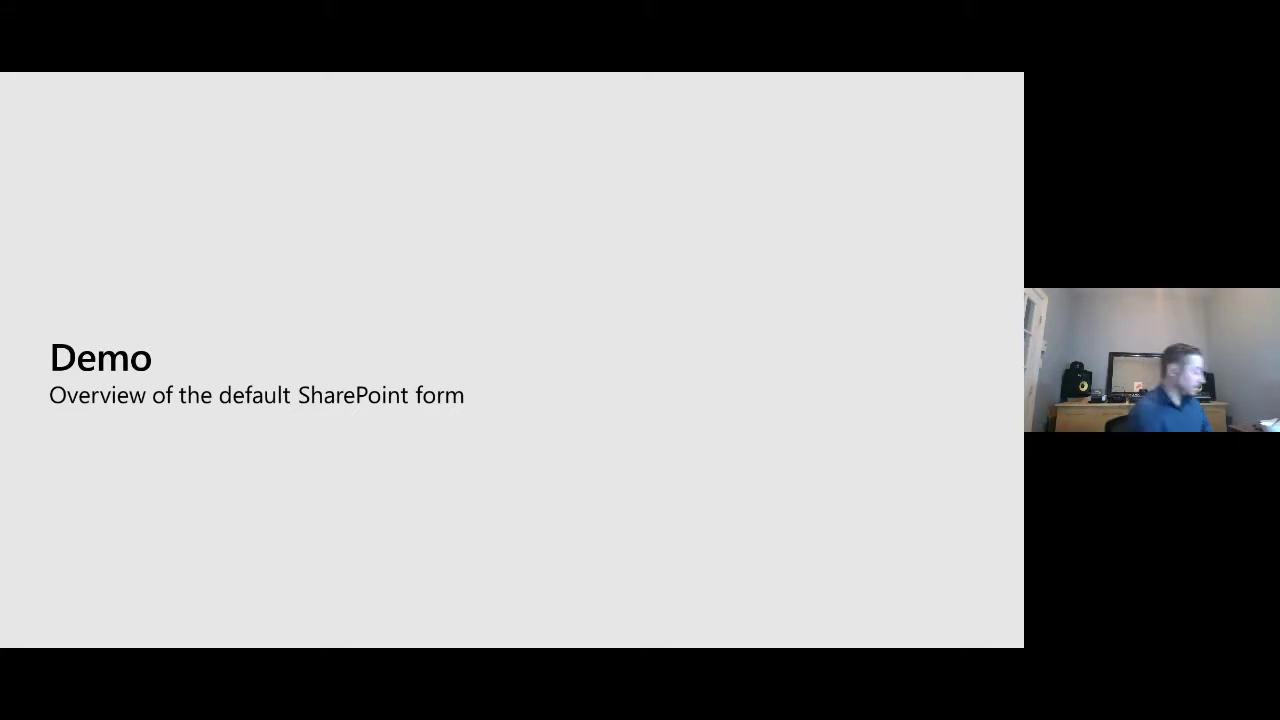
{"action": "key", "text": "alt+Tab"}
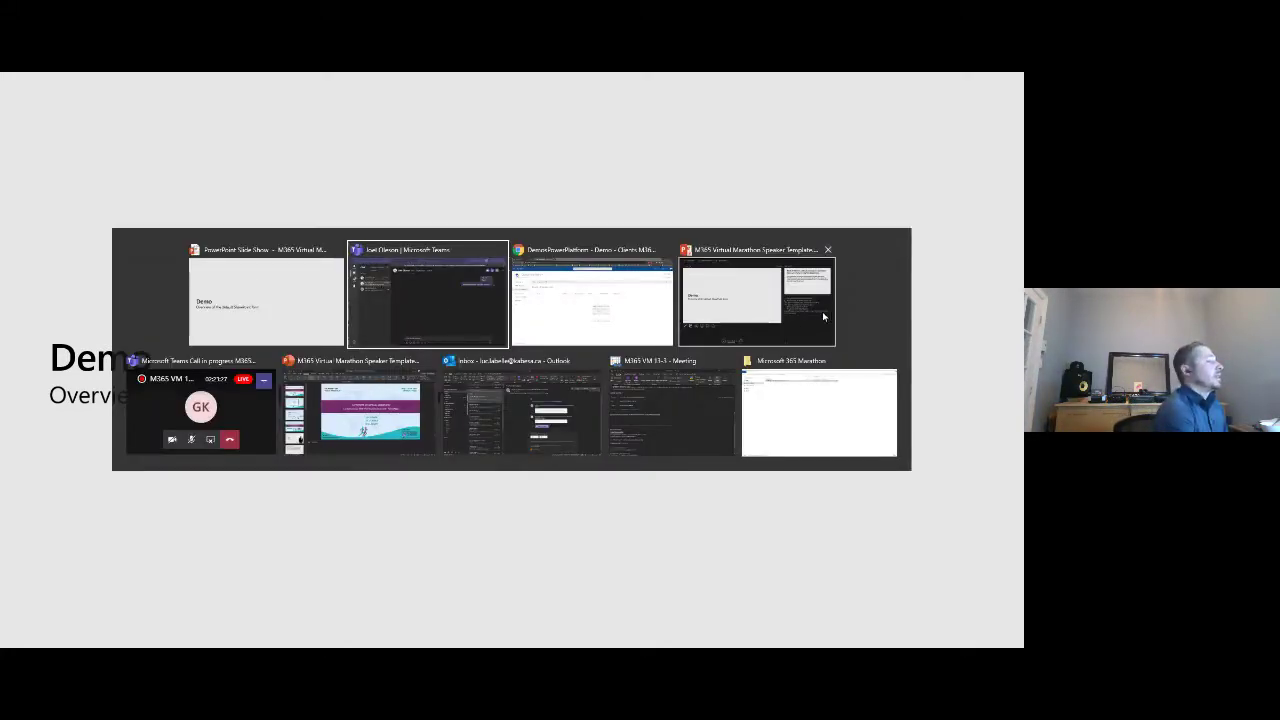
{"action": "left_click", "coordinate": [550, 296]}
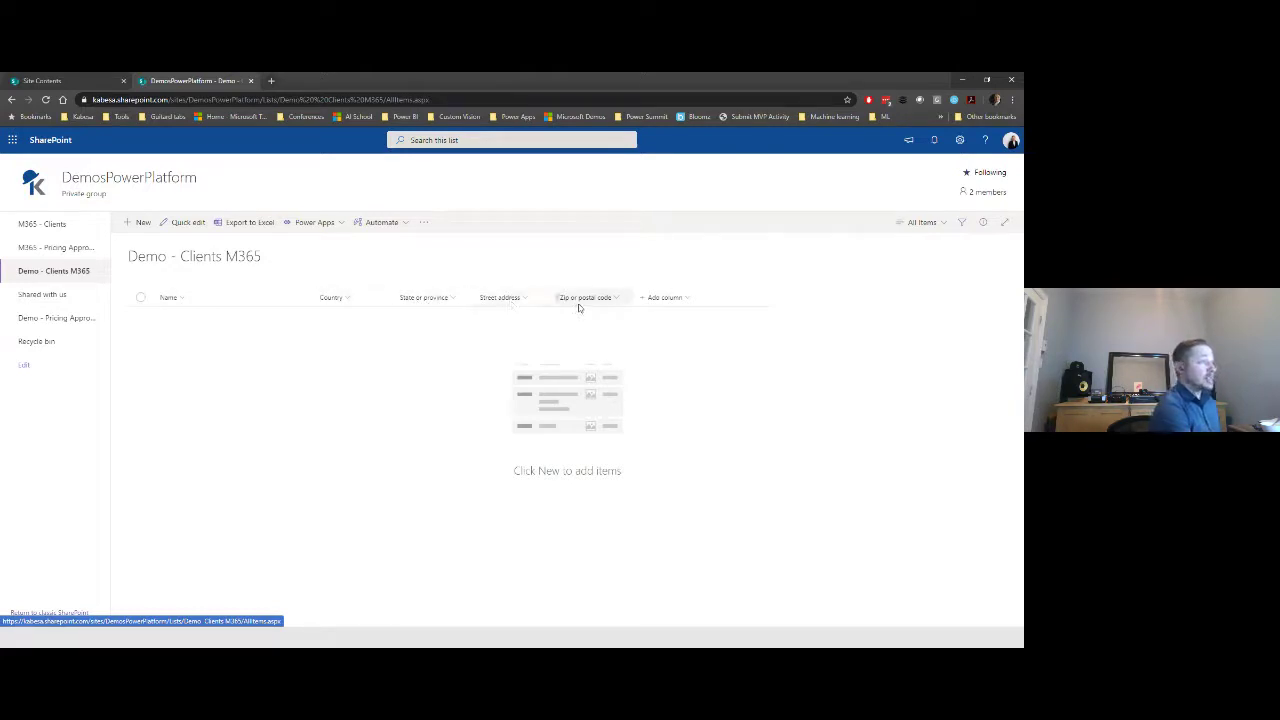
- Create and save Client 1 with Country Canada, province Quebec, a street address and postal code
{"action": "left_click", "coordinate": [131, 230]}
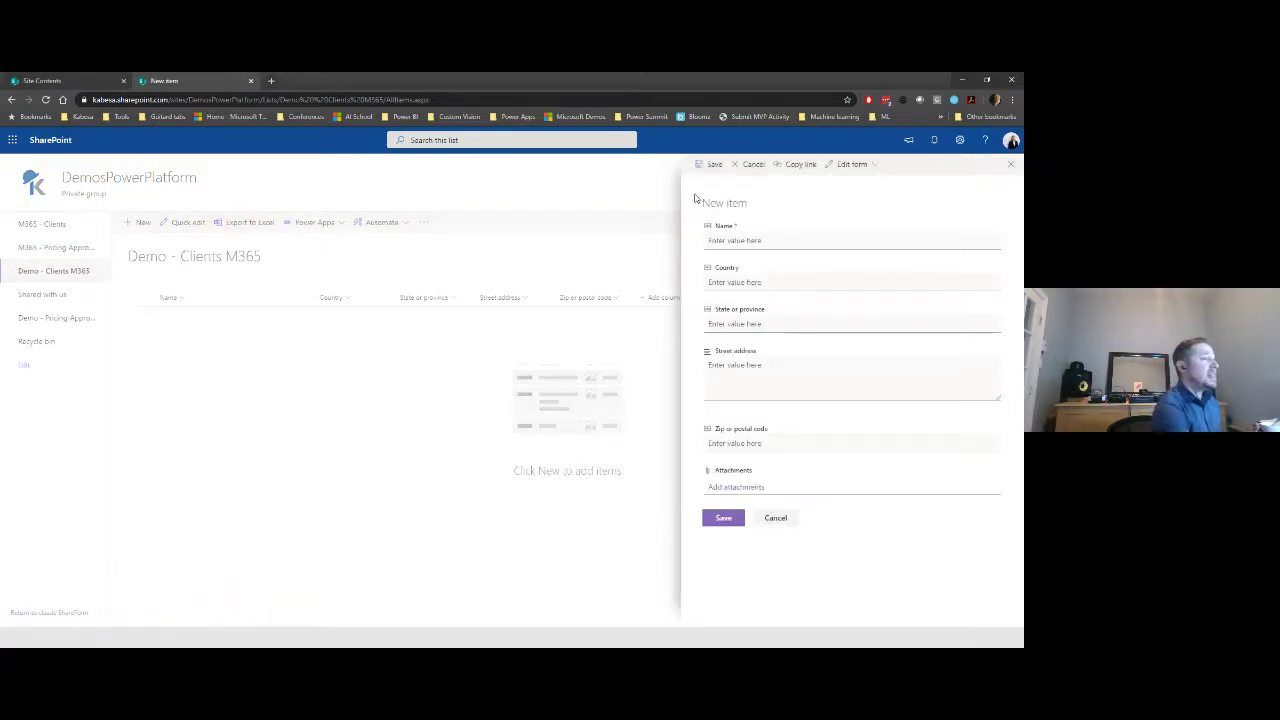
{"action": "left_click", "coordinate": [776, 241]}
{"action": "type", "text": "Client 1"}
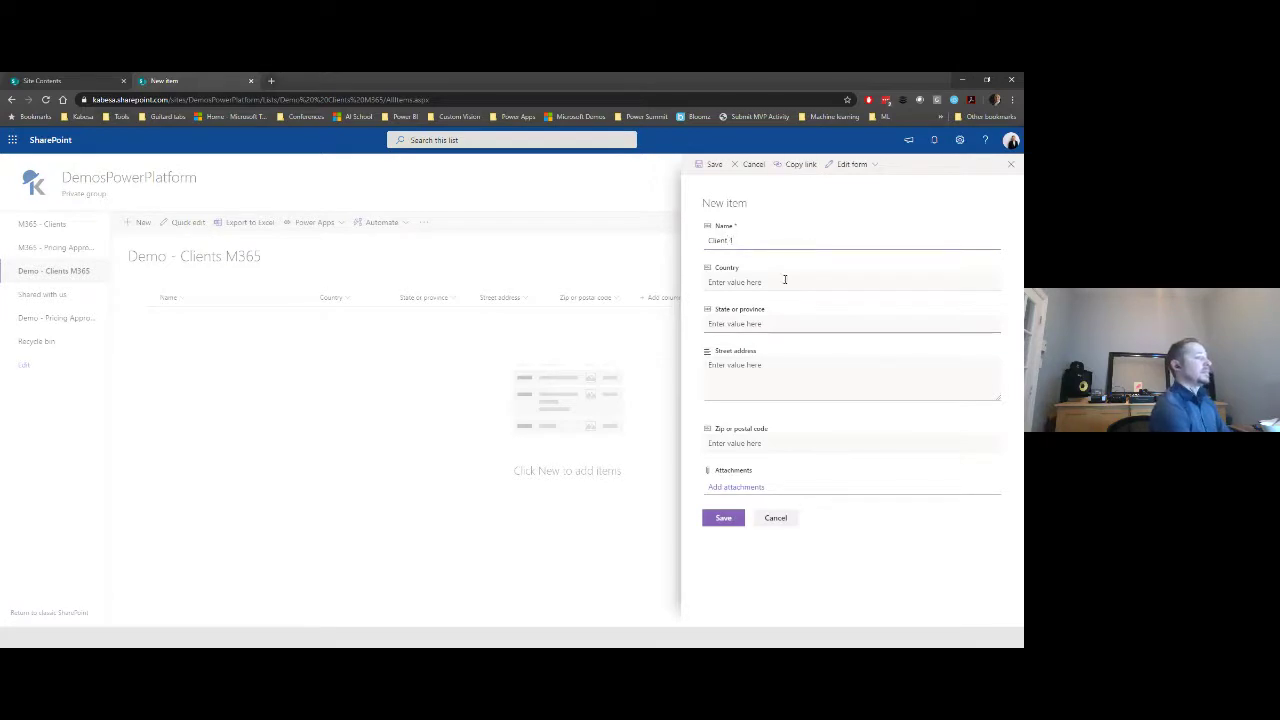
{"action": "left_click", "coordinate": [789, 280]}
{"action": "type", "text": "Canada"}
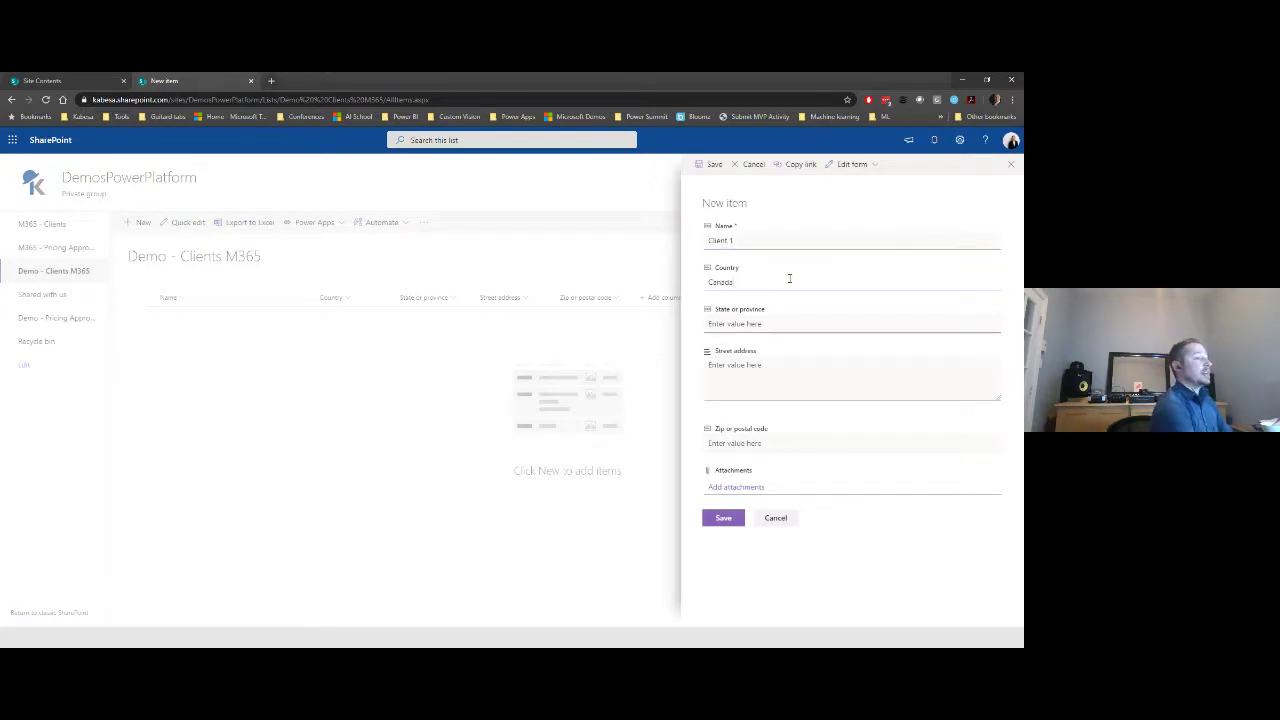
{"action": "key", "text": "Tab"}
{"action": "type", "text": "Qu"}
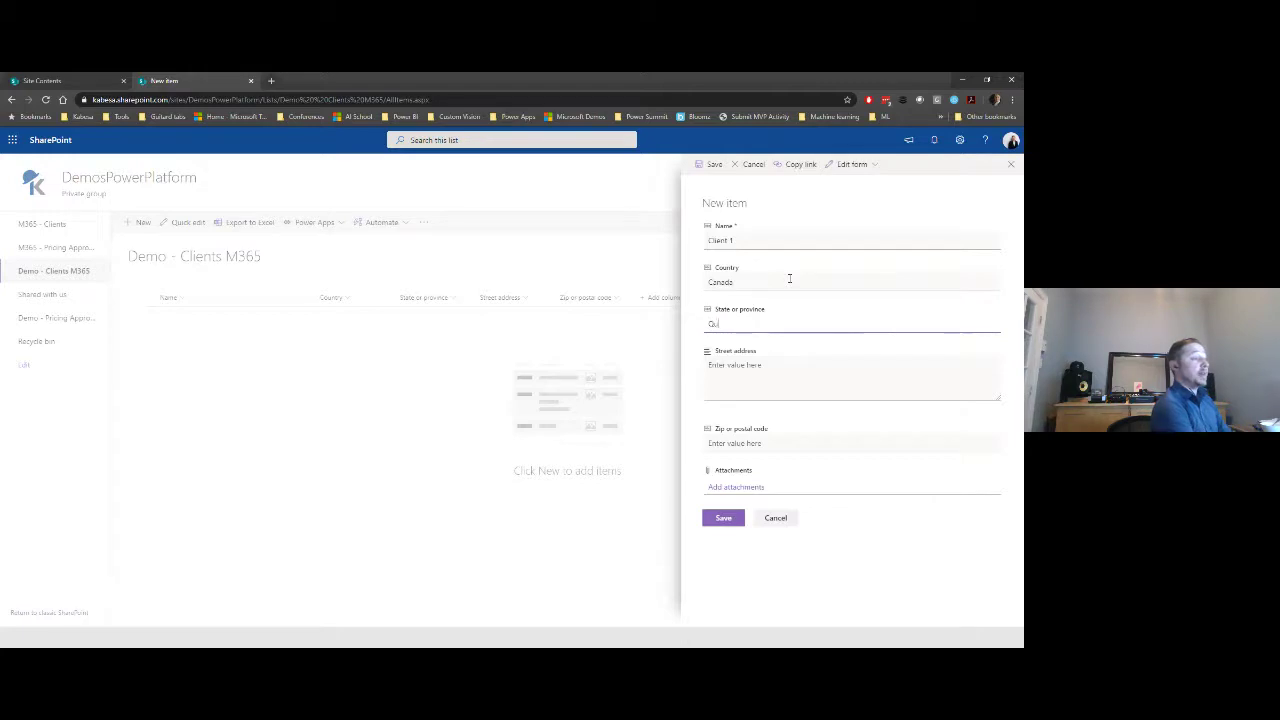
{"action": "type", "text": "ebec"}
{"action": "key", "text": "Tab"}
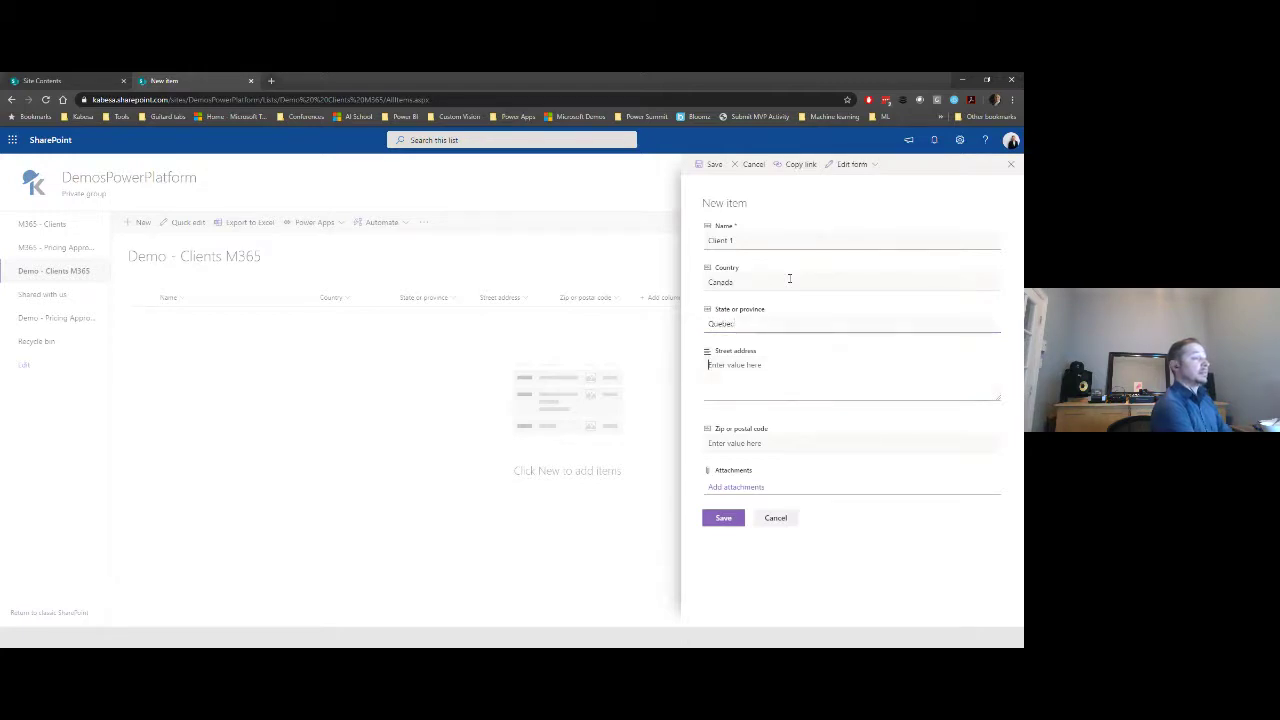
{"action": "type", "text": "123 On a street"}
{"action": "key", "text": "Tab"}
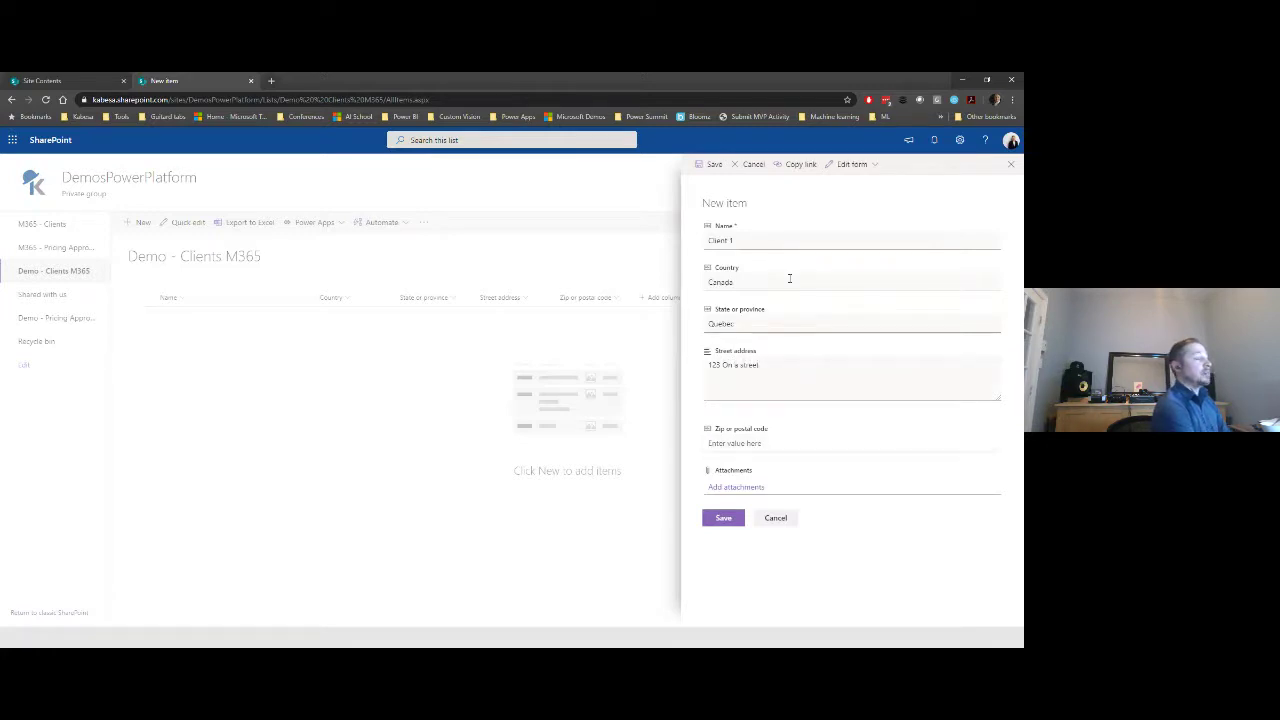
{"action": "type", "text": "H1H1H1"}
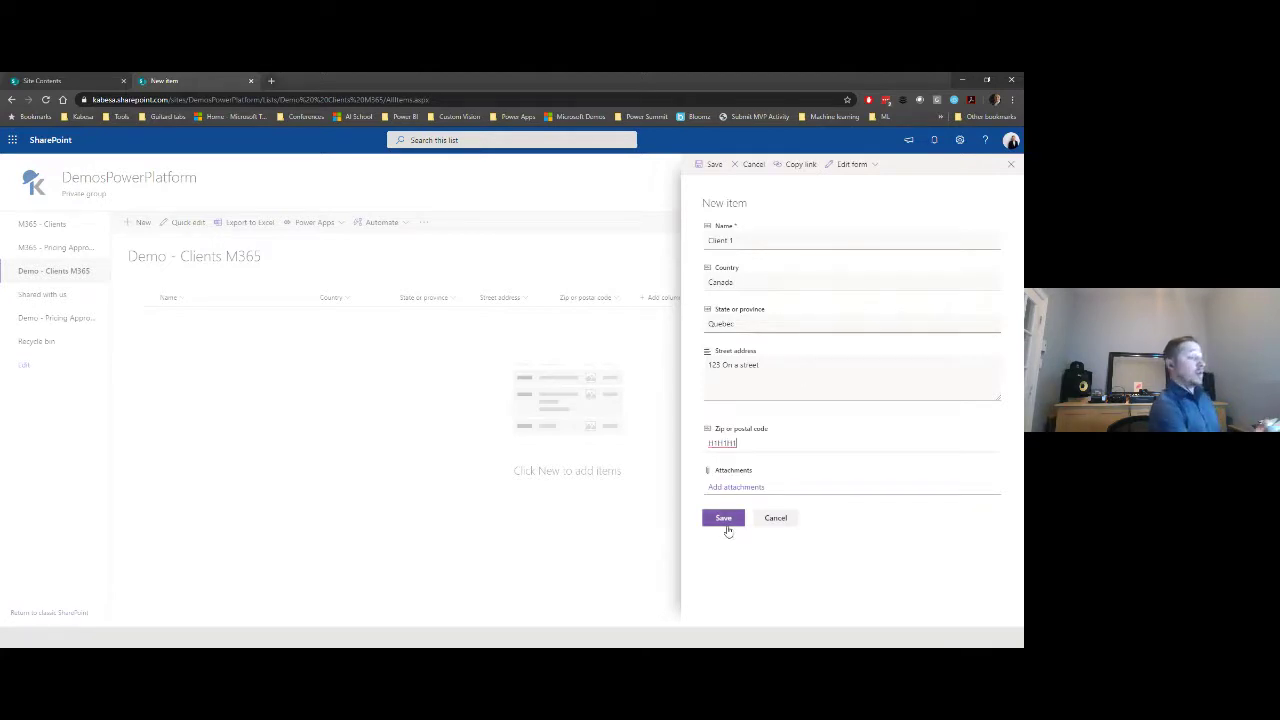
{"action": "left_click", "coordinate": [726, 527]}
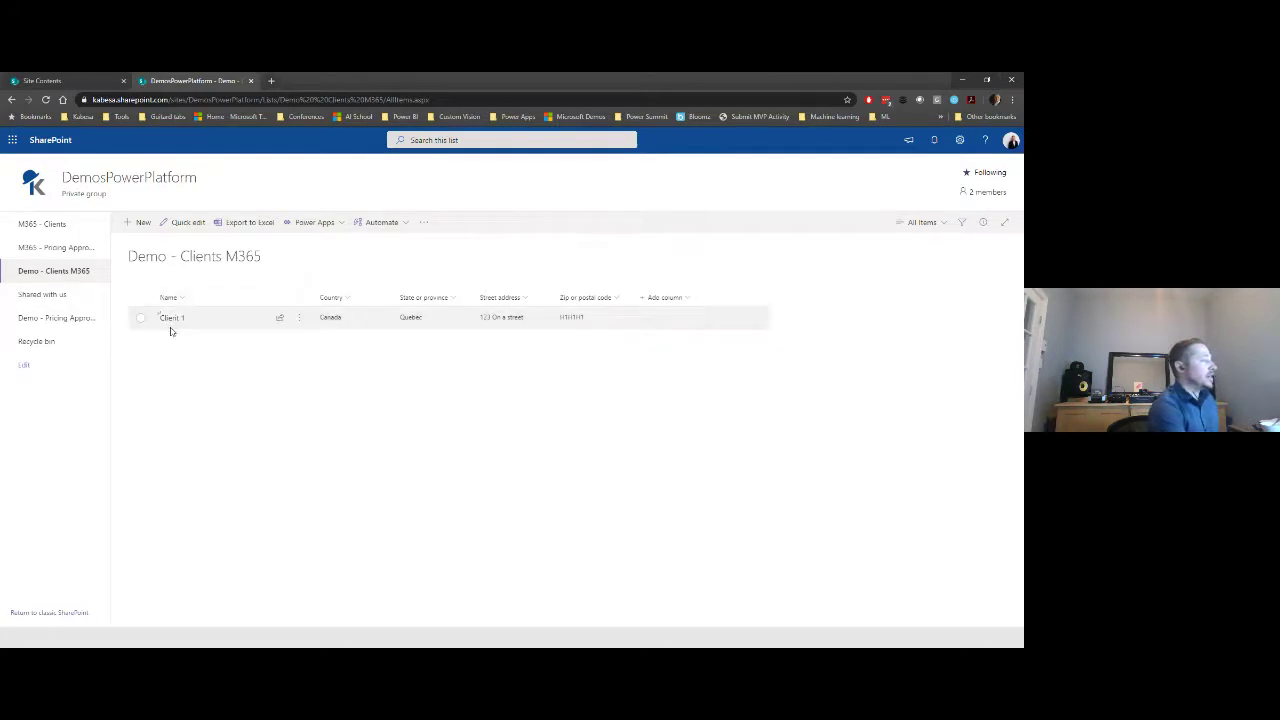
- Choose Customize forms from the list's Power Apps menu
{"action": "left_click", "coordinate": [342, 222]}
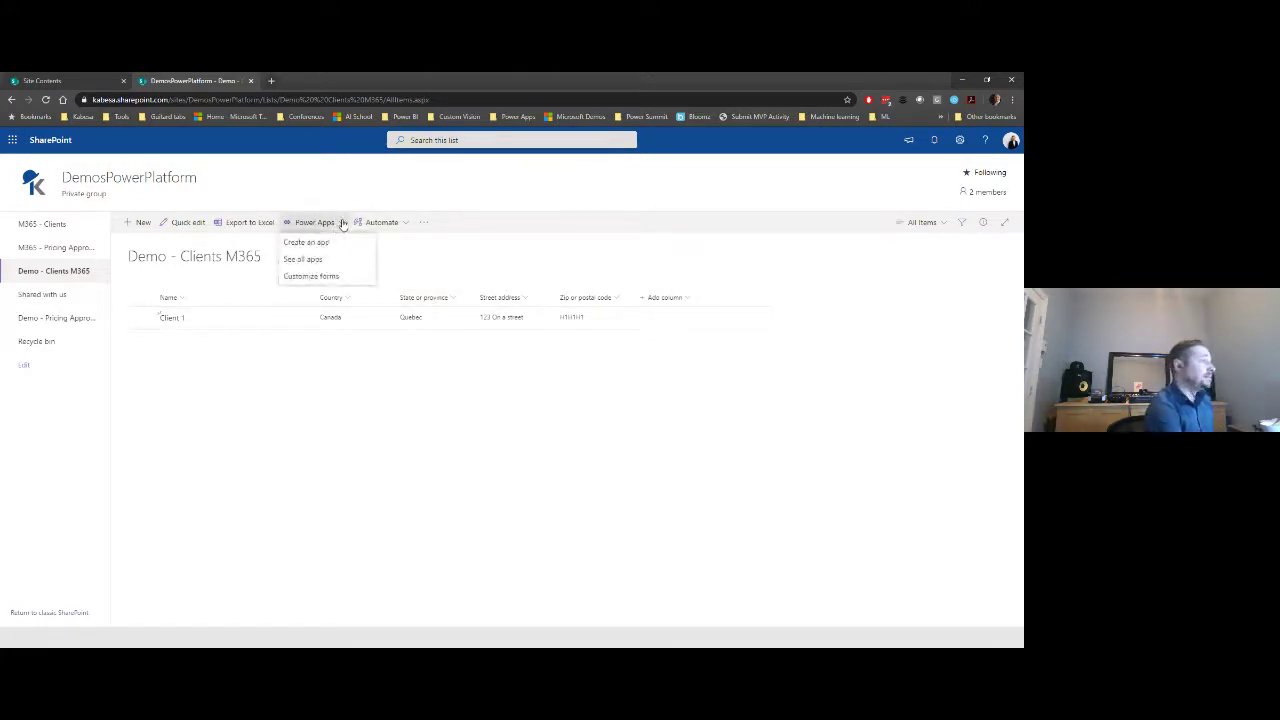
{"action": "left_click", "coordinate": [334, 281]}
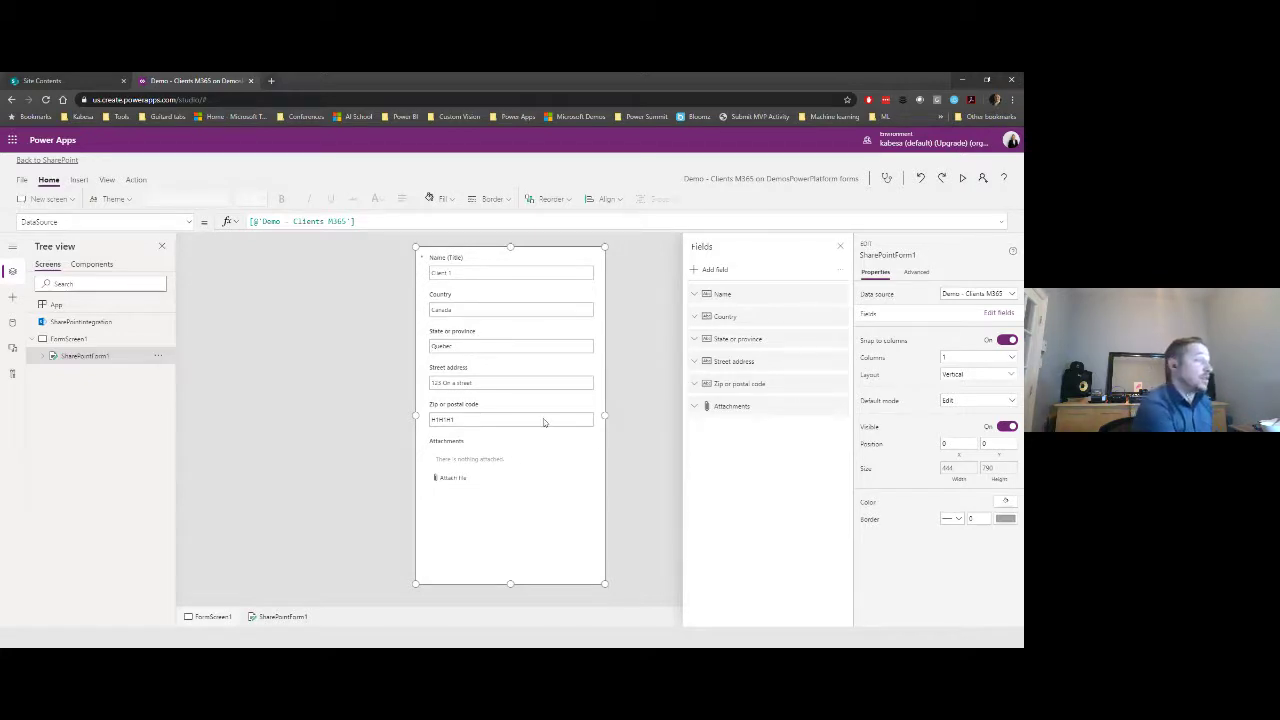
- Remove the Attachments field and give FormScreen1 a light grey background
{"action": "left_click", "coordinate": [841, 408]}
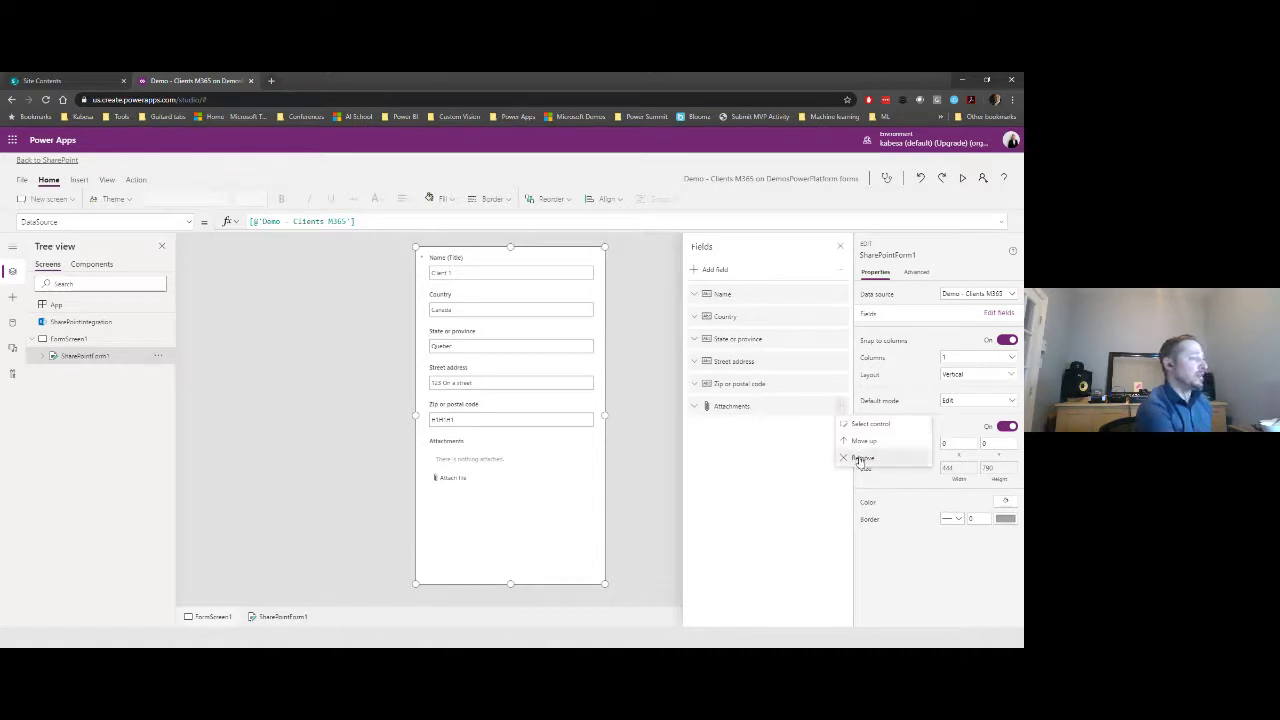
{"action": "left_click", "coordinate": [861, 459]}
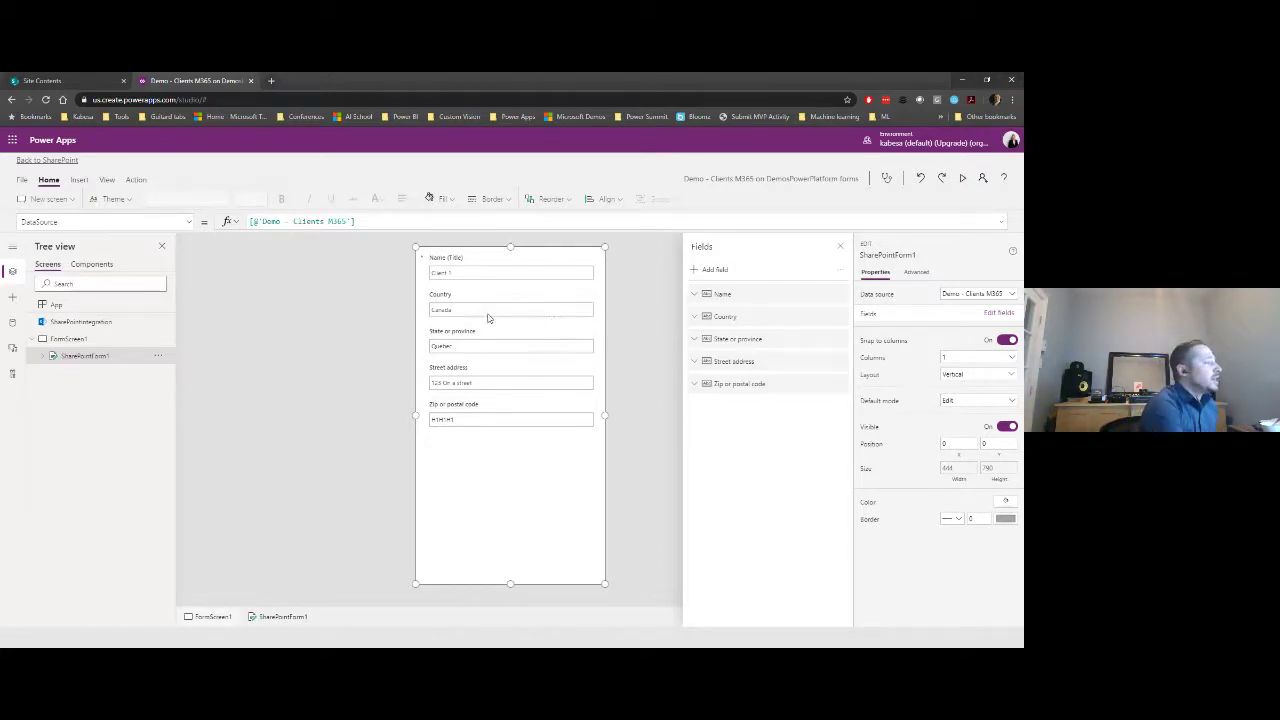
{"action": "left_click", "coordinate": [115, 341]}
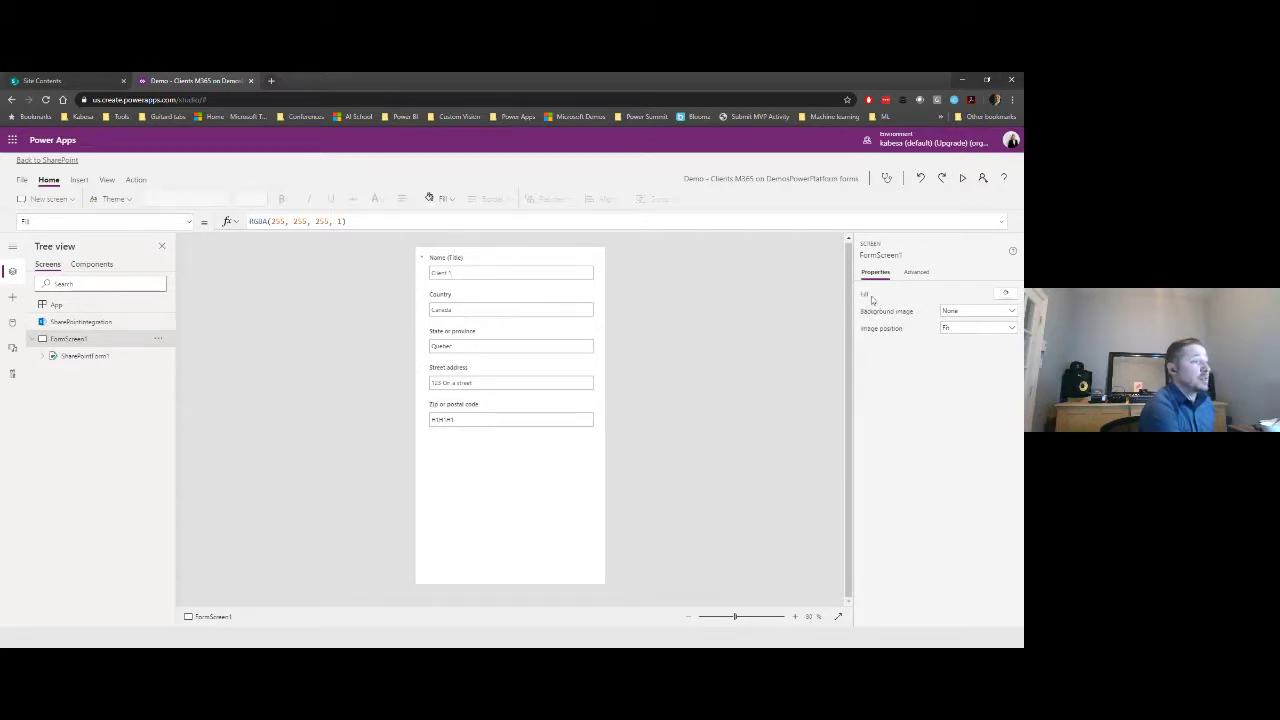
{"action": "left_click", "coordinate": [1003, 298]}
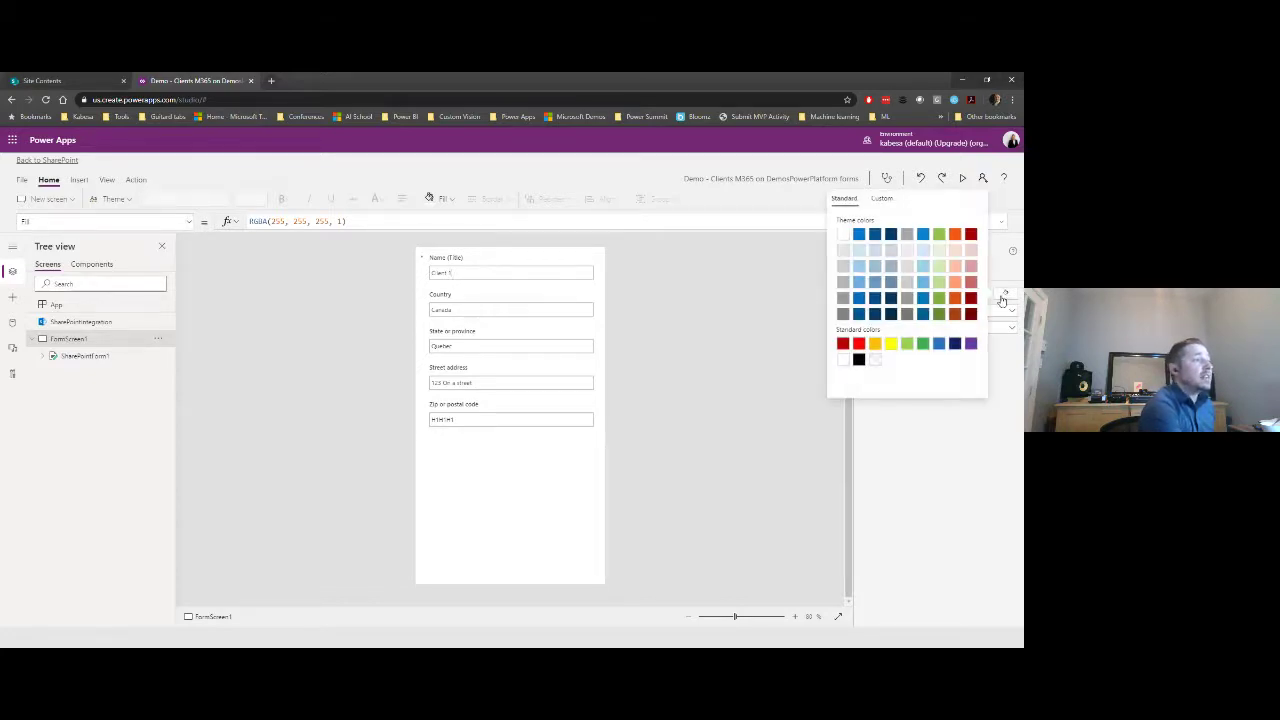
{"action": "left_click", "coordinate": [906, 251]}
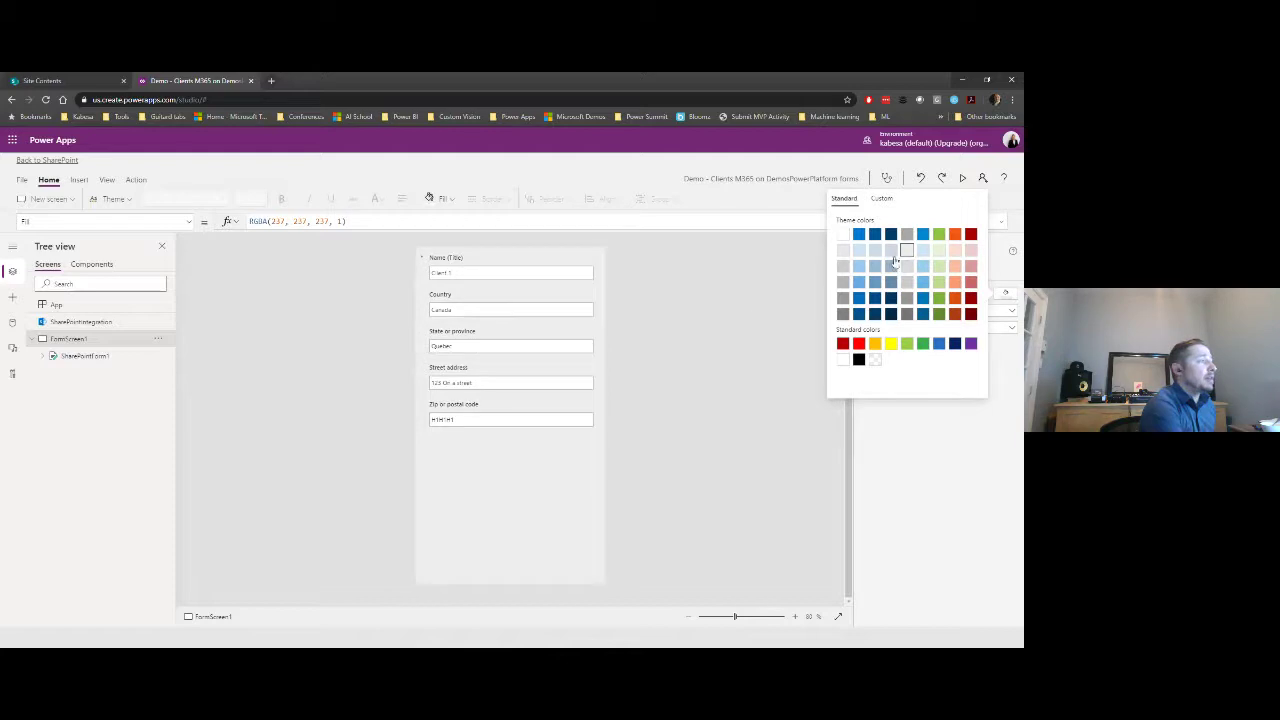
- Drag SharePointForm1's top edge down to leave empty space above the form
{"action": "left_click", "coordinate": [84, 356]}
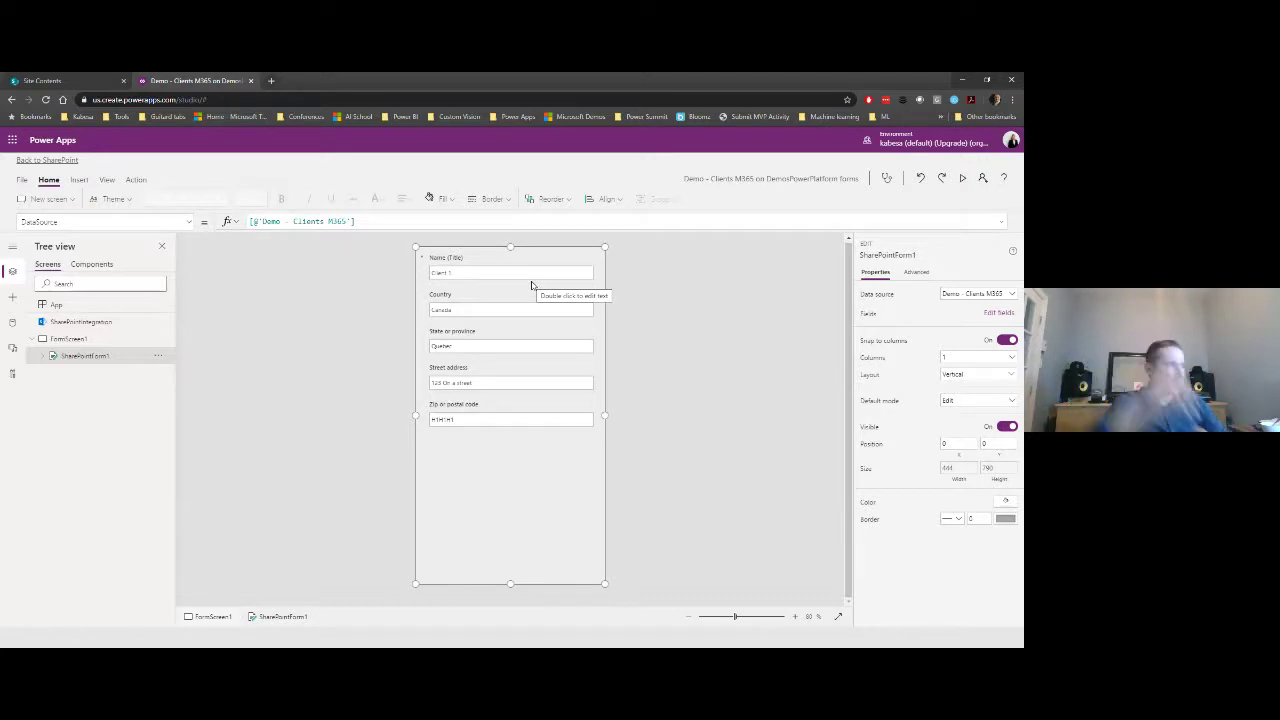
{"action": "left_click_drag", "start_coordinate": [508, 247], "coordinate": [508, 265]}
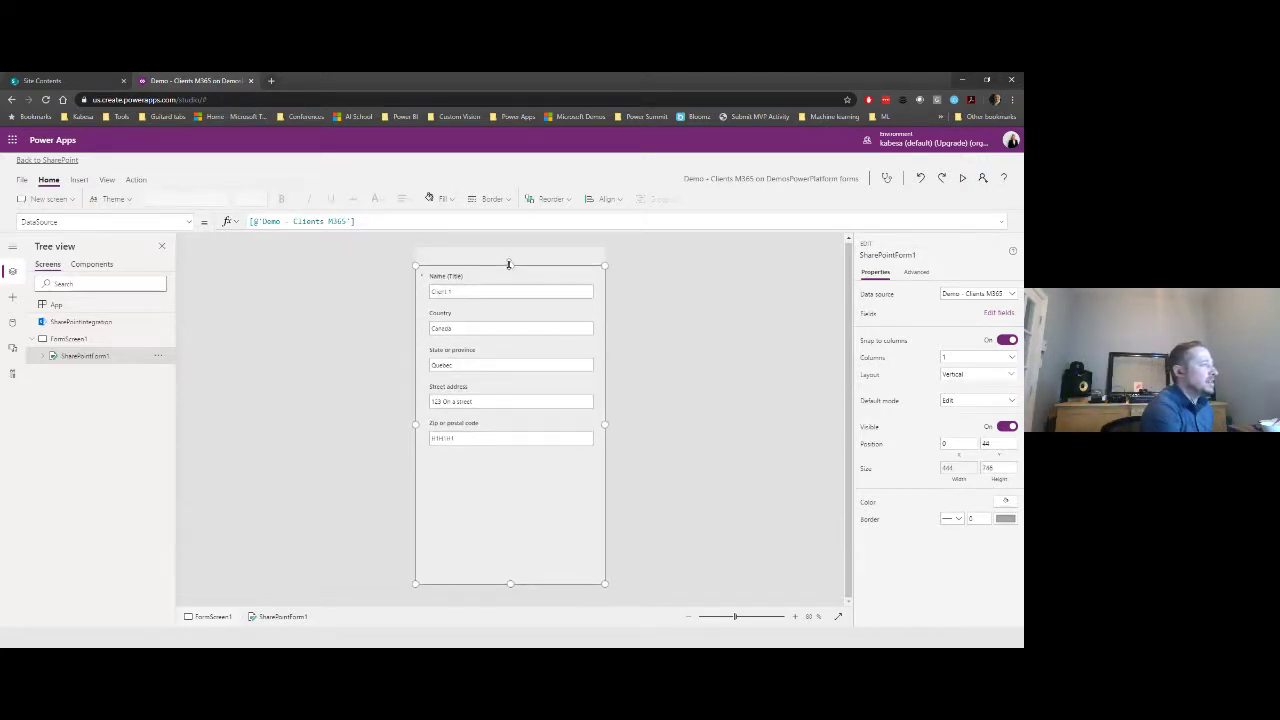
{"action": "left_click", "coordinate": [744, 317]}
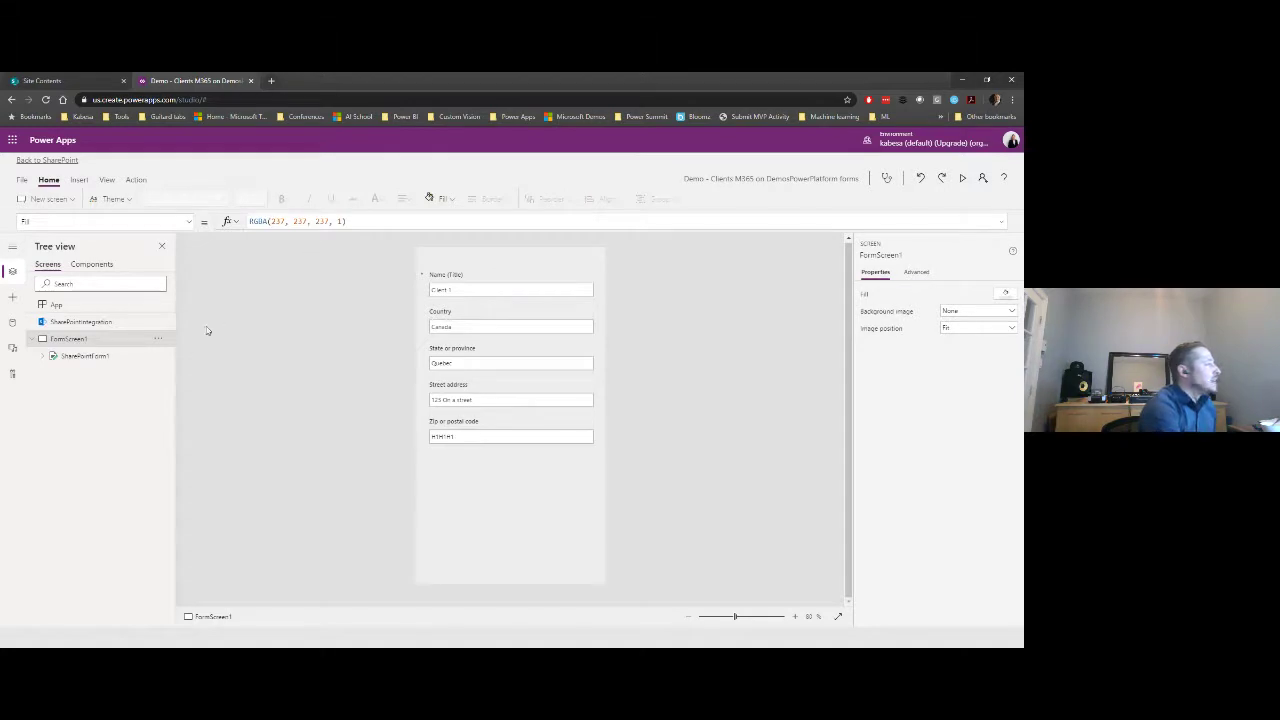
{"action": "left_click", "coordinate": [116, 325]}
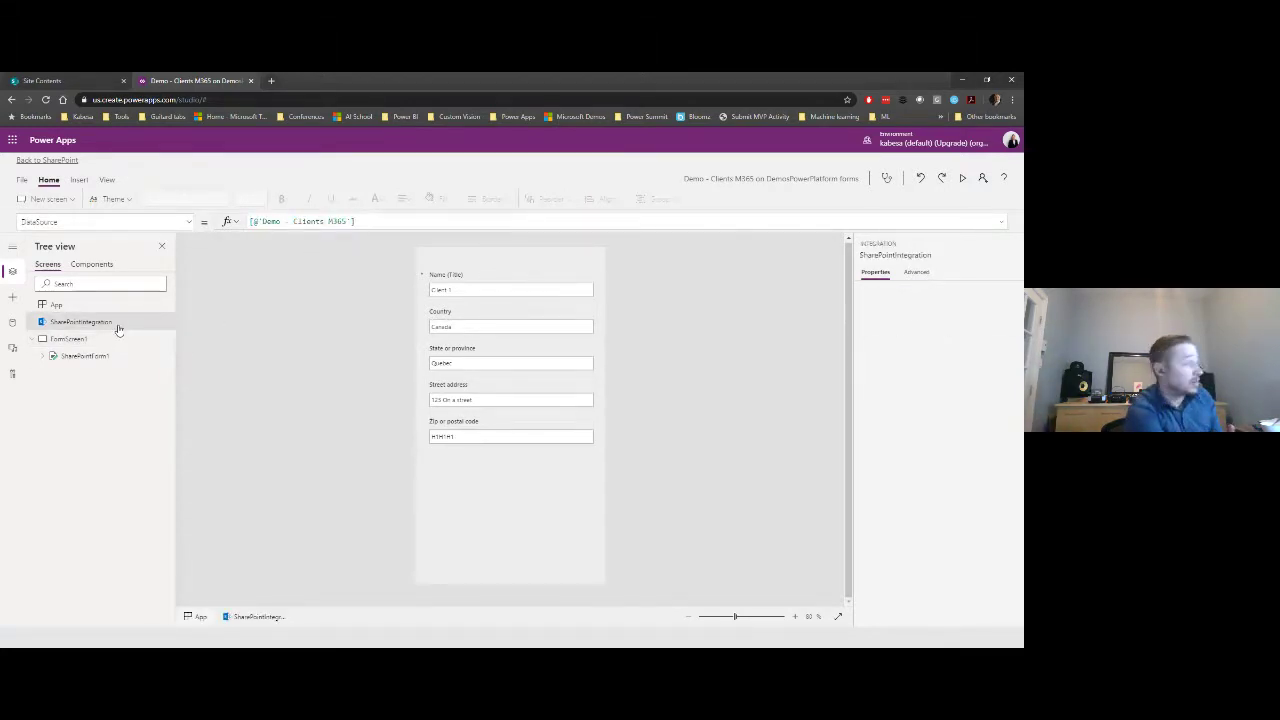
- Inspect SharePointIntegration's DataSource and OnCancel formulas referencing SharePointForm1
{"action": "left_click", "coordinate": [187, 223]}
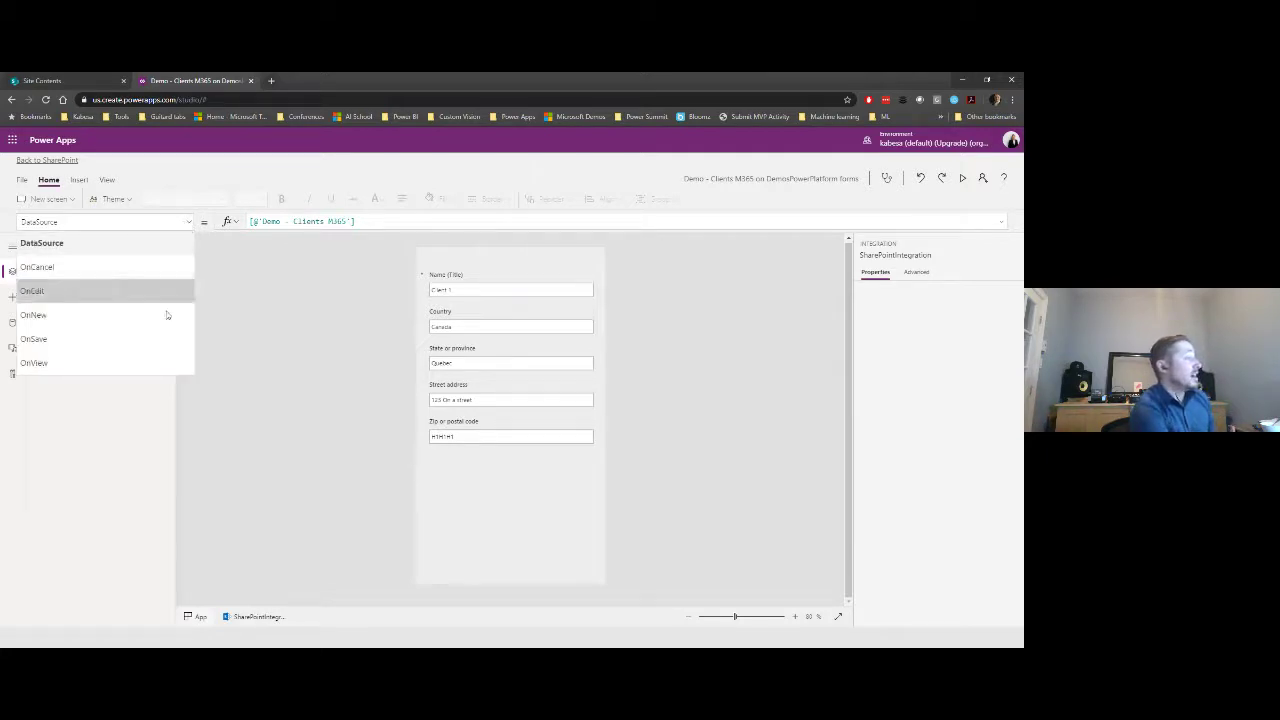
{"action": "left_click", "coordinate": [130, 246]}
{"action": "left_click_drag", "start_coordinate": [367, 221], "coordinate": [249, 221]}
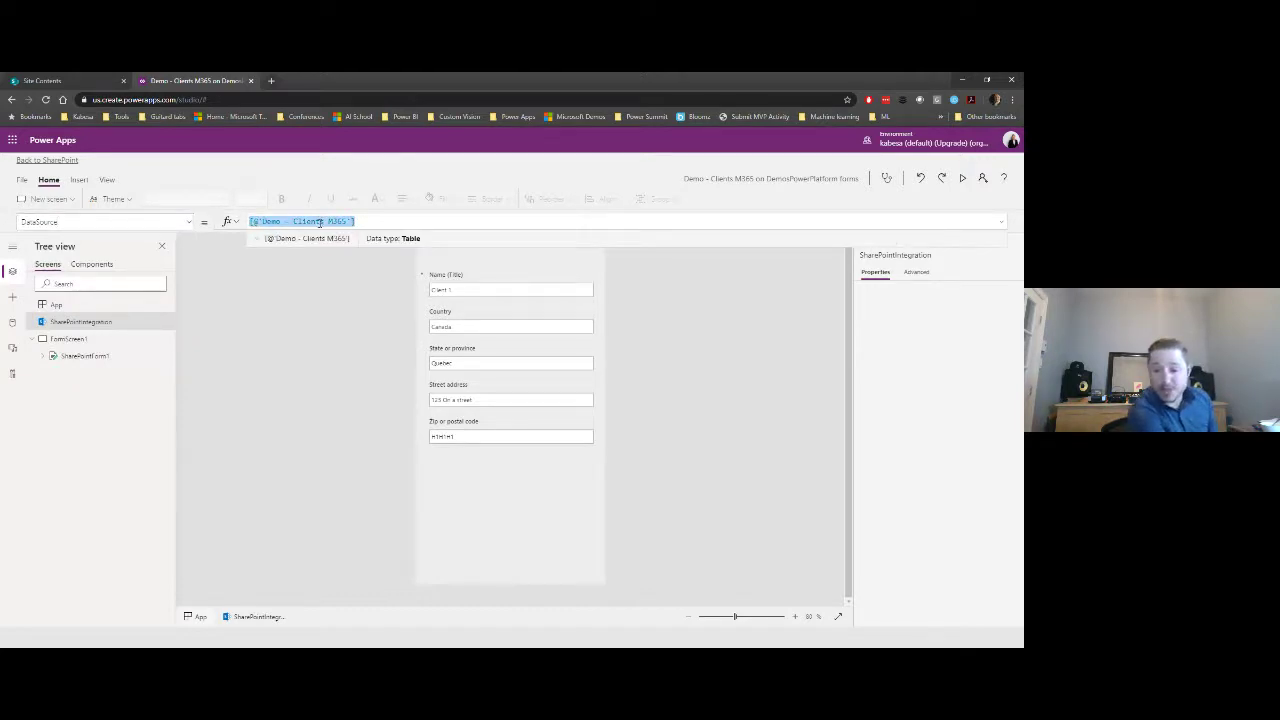
{"action": "left_click", "coordinate": [189, 222]}
{"action": "left_click", "coordinate": [134, 268]}
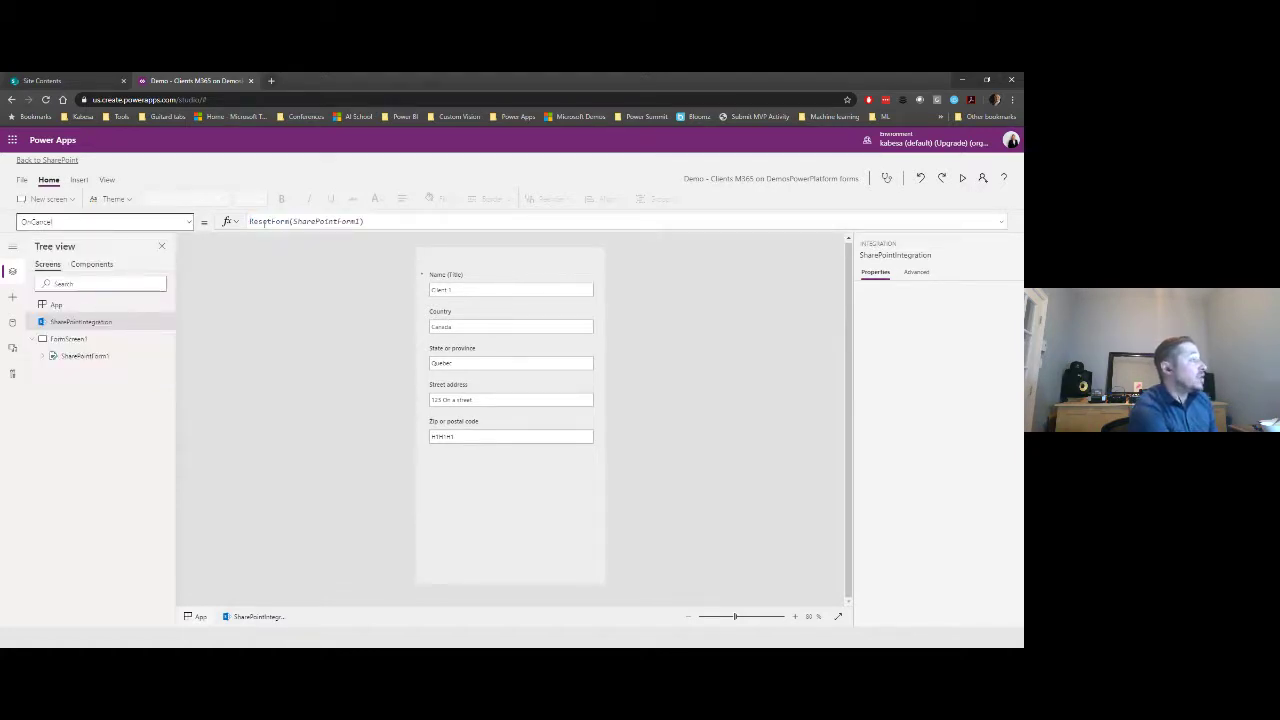
{"action": "double_click", "coordinate": [87, 357]}
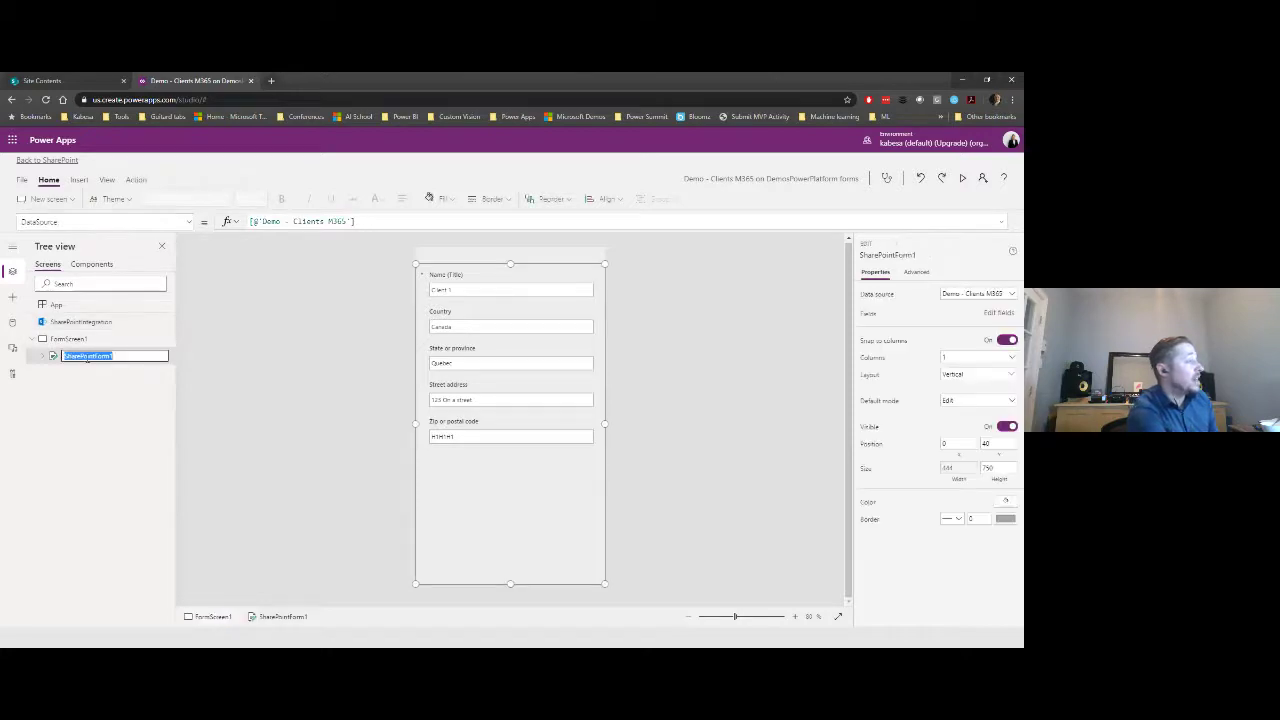
{"action": "left_click", "coordinate": [189, 222]}
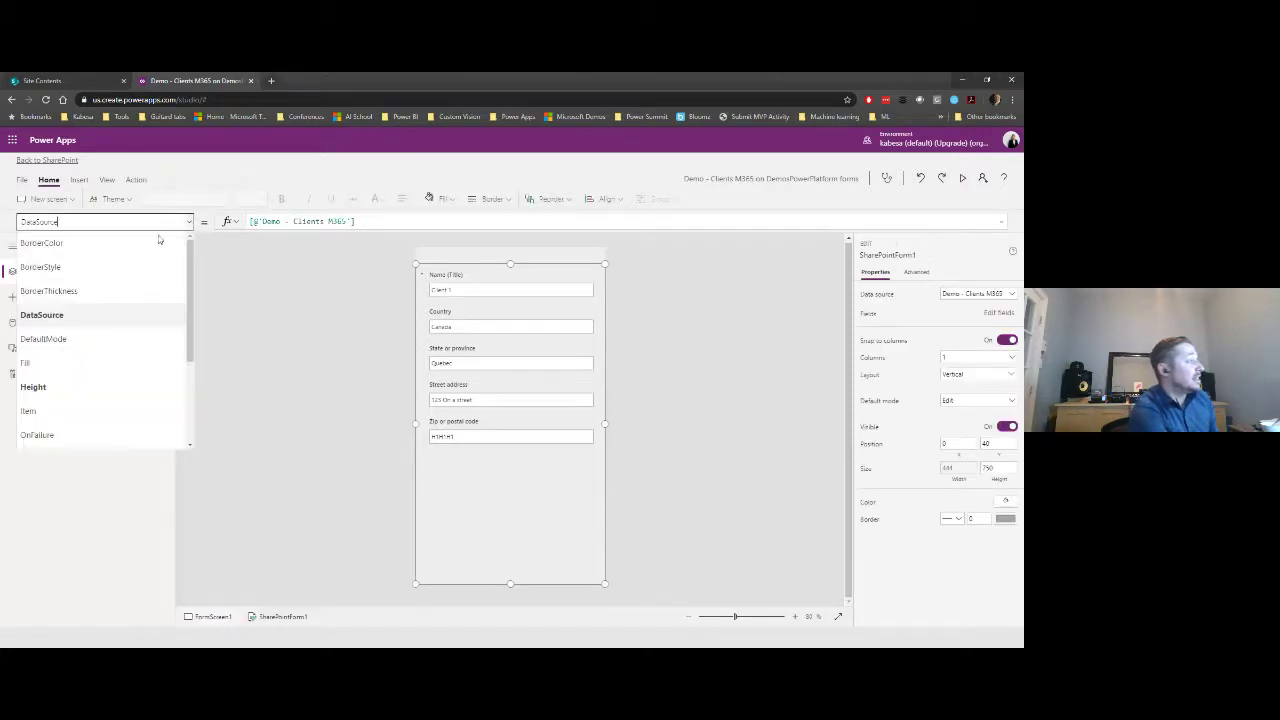
{"action": "left_click", "coordinate": [80, 321]}
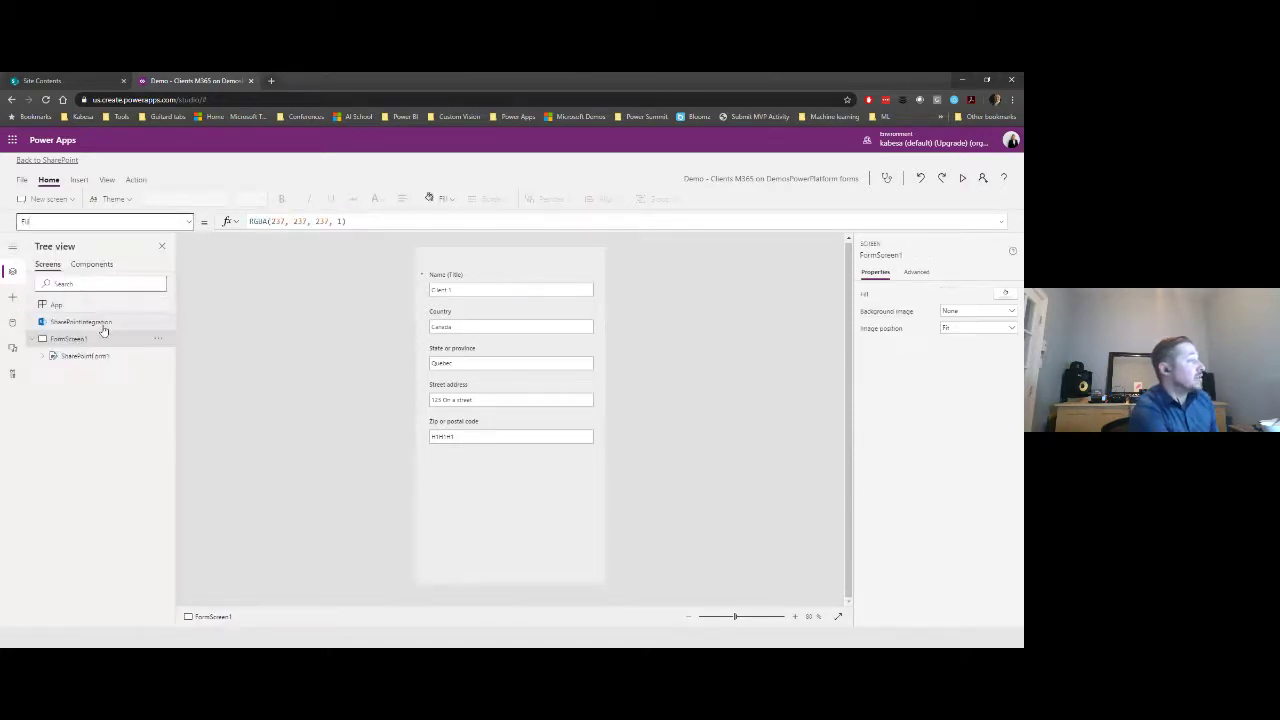
{"action": "double_click", "coordinate": [304, 222]}
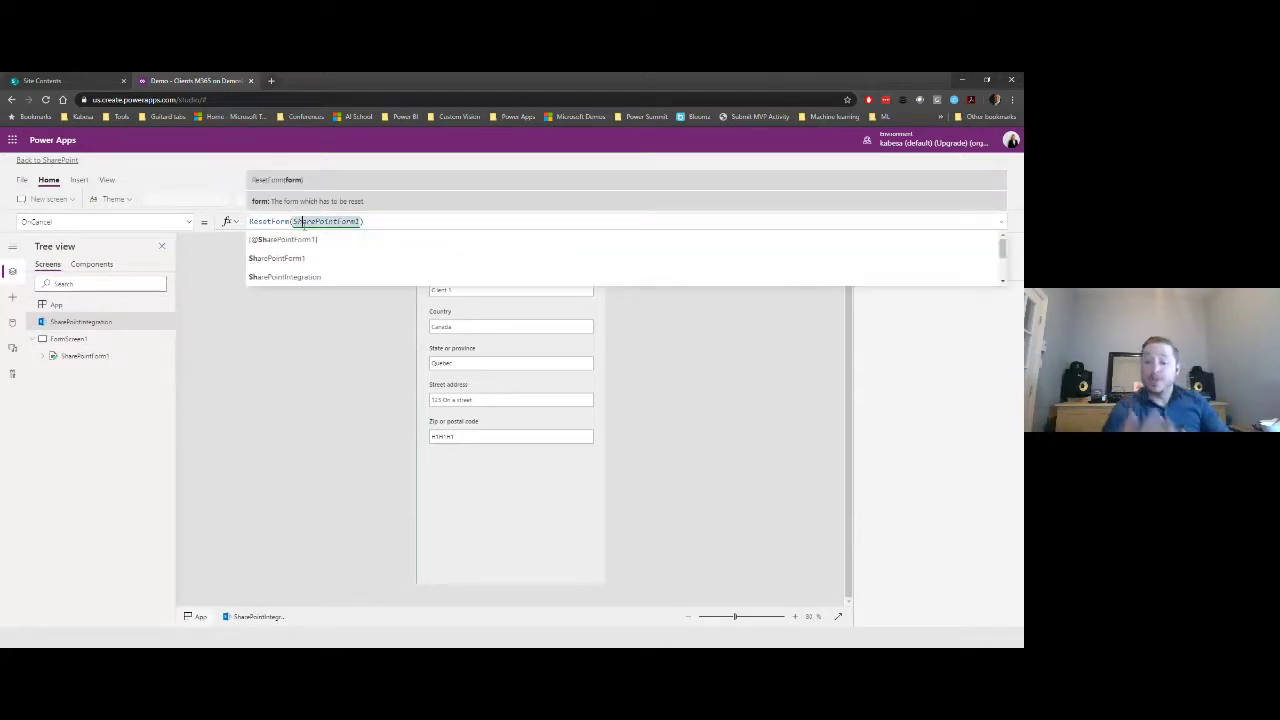
- Check the OnEdit and OnSave formulas, ending on OnSave's SubmitForm(SharePointForm1)
{"action": "left_click", "coordinate": [189, 222]}
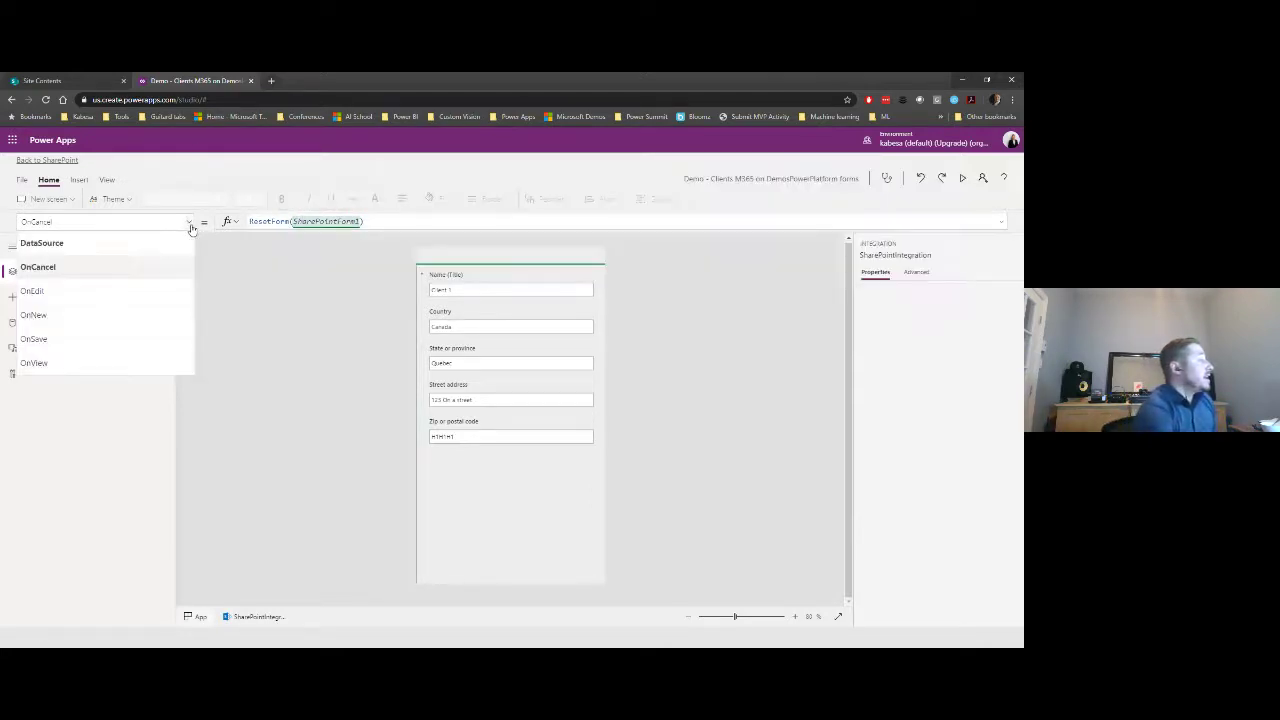
{"action": "left_click", "coordinate": [142, 305]}
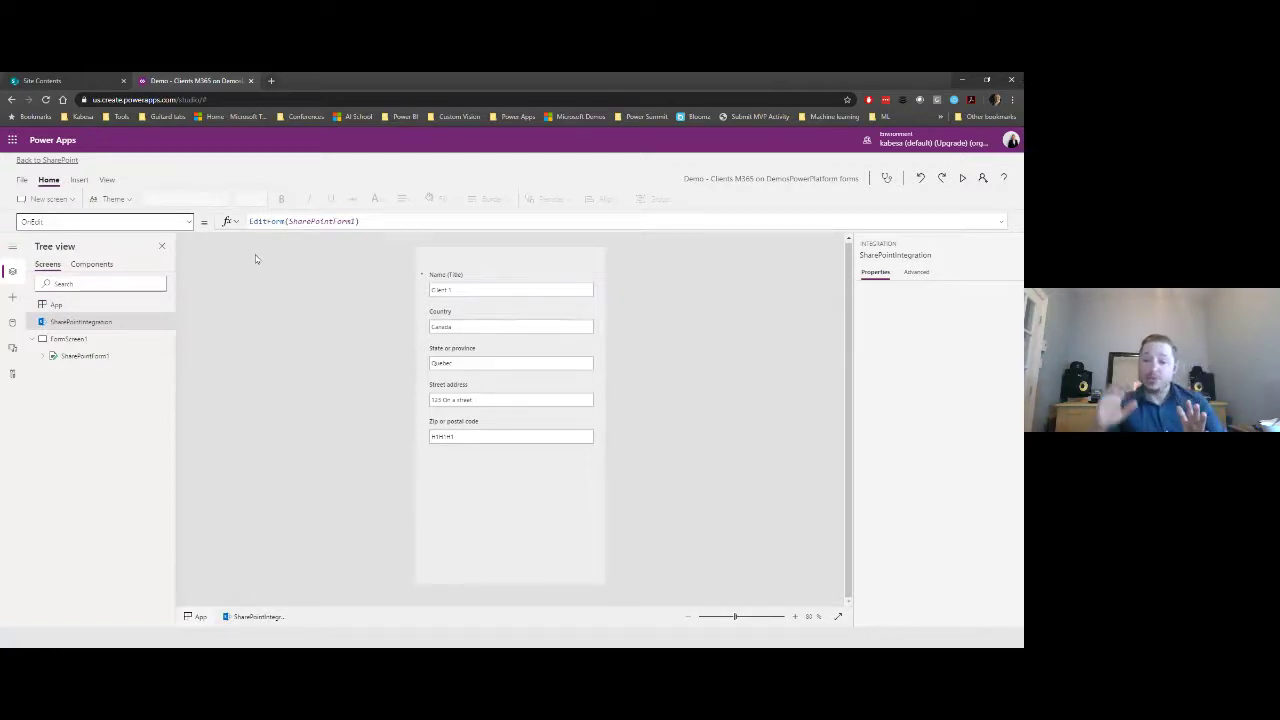
{"action": "left_click", "coordinate": [189, 222]}
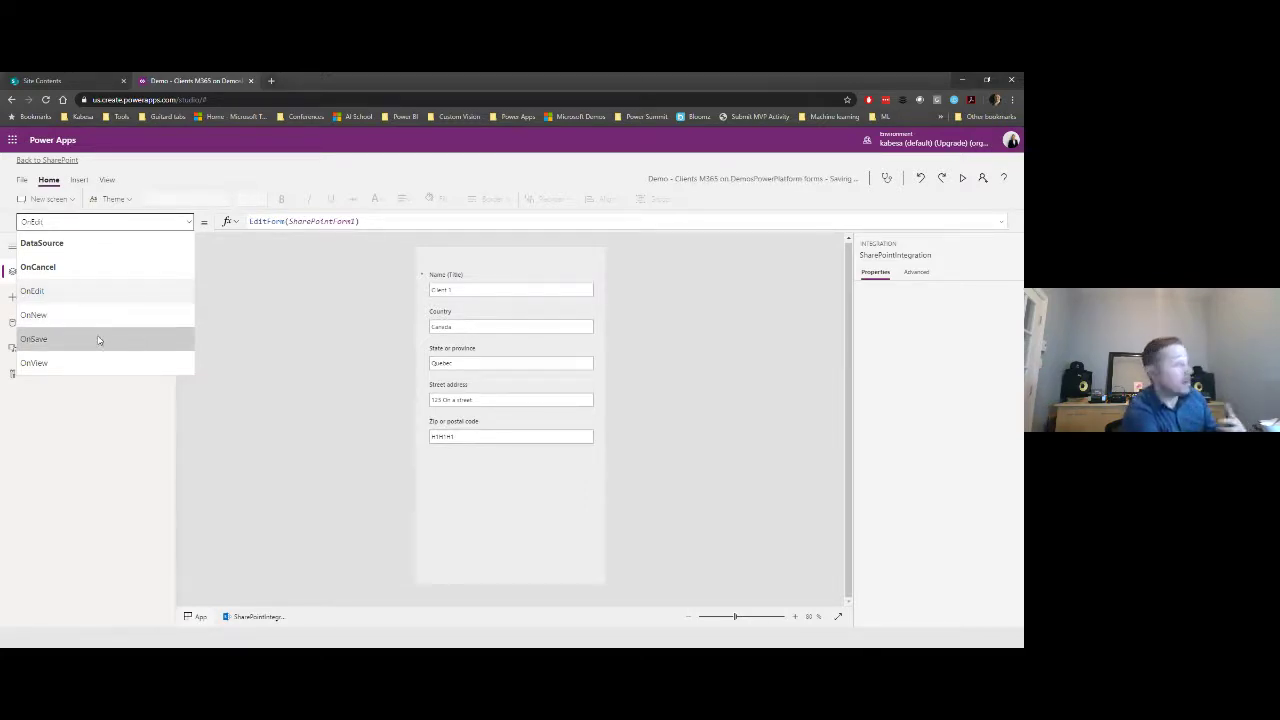
{"action": "left_click", "coordinate": [100, 339]}
{"action": "left_click", "coordinate": [250, 221]}
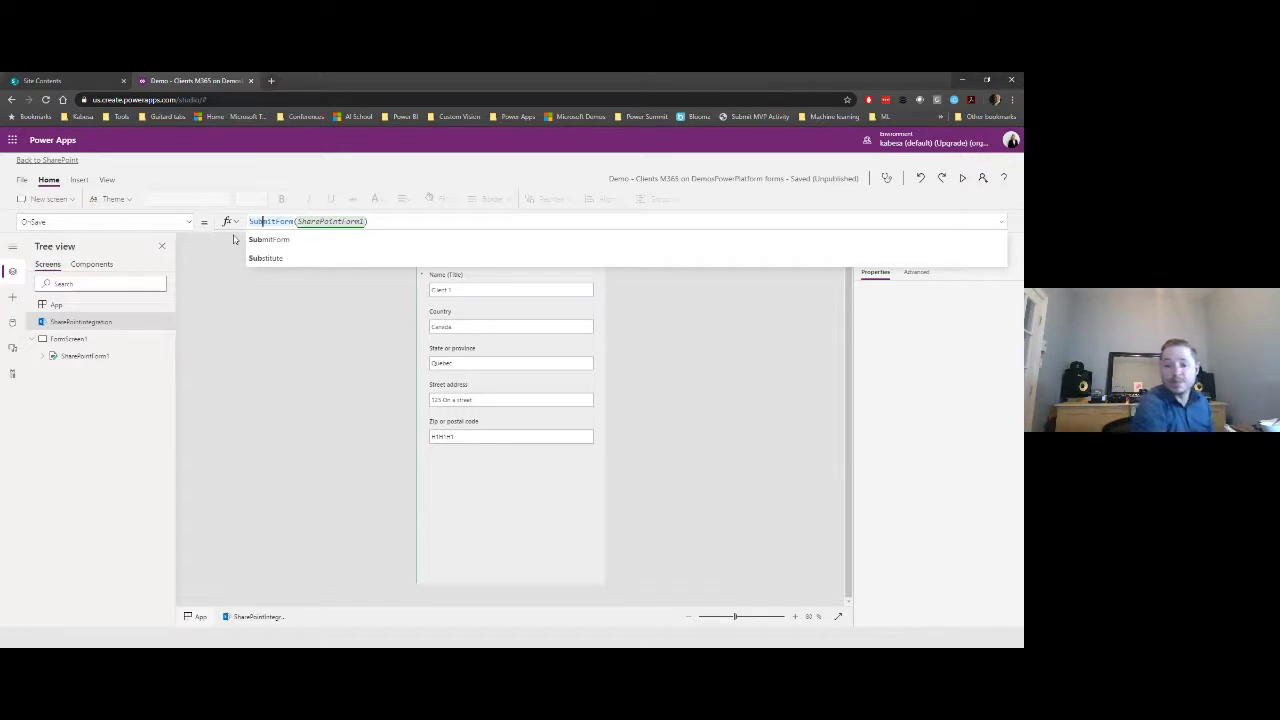
{"action": "left_click", "coordinate": [237, 360]}
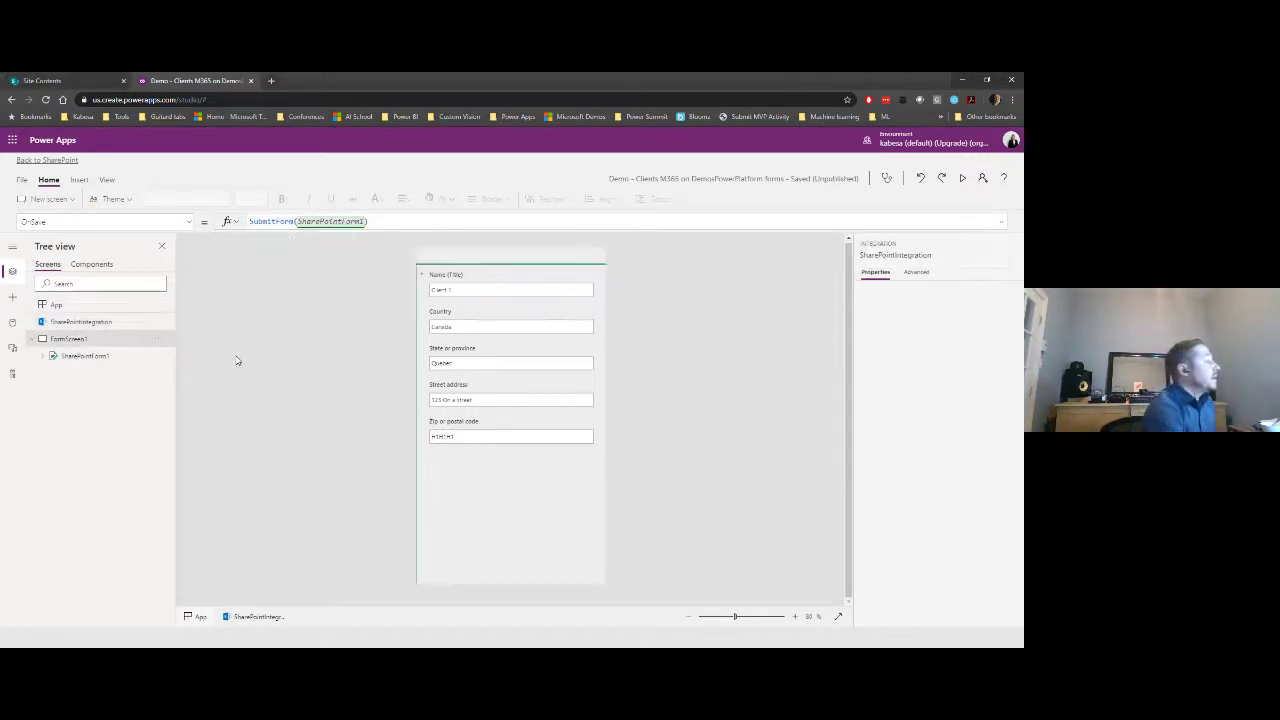
{"action": "left_click", "coordinate": [136, 323]}
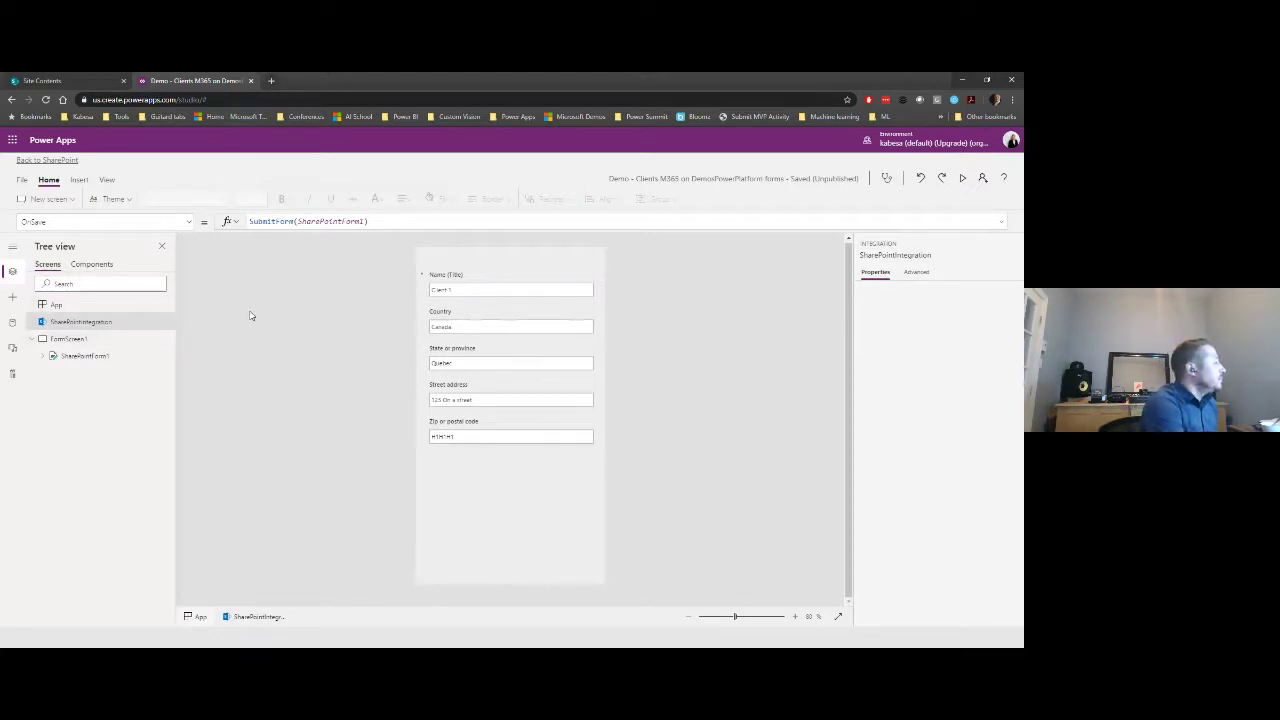
- Save the app from the File menu and open See all versions
{"action": "left_click", "coordinate": [22, 180]}
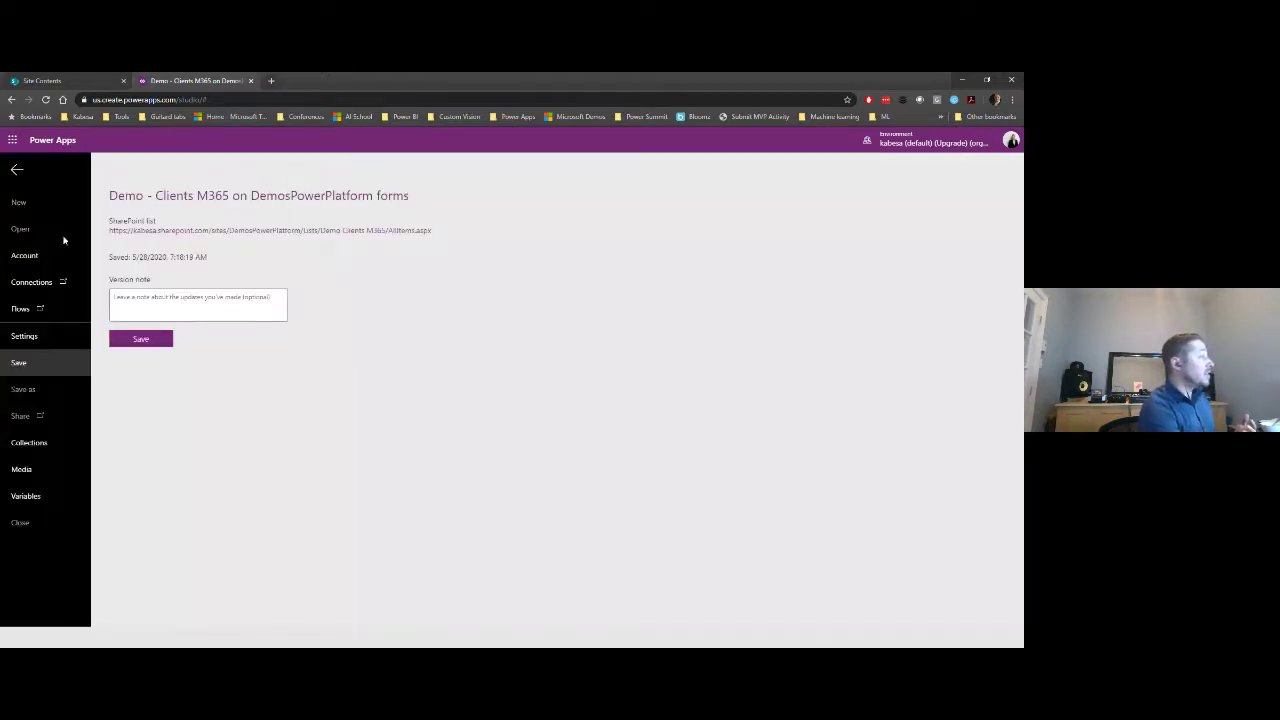
{"action": "left_click", "coordinate": [141, 340]}
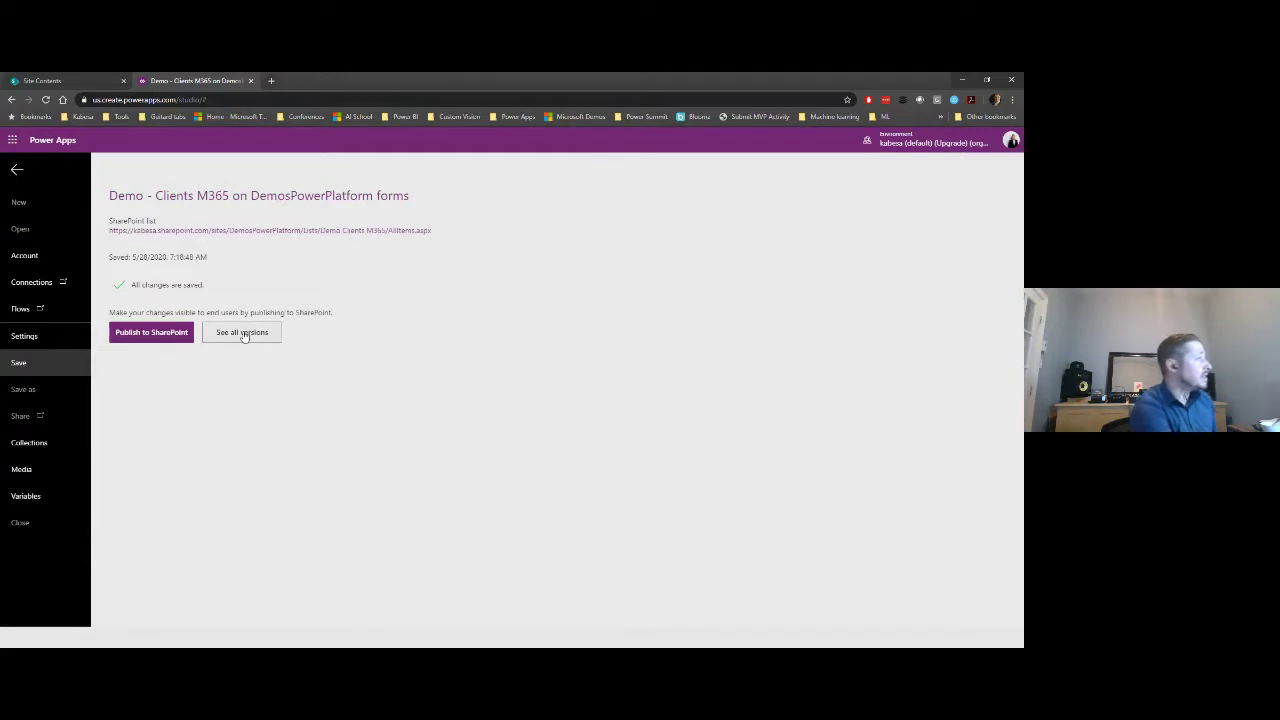
{"action": "left_click", "coordinate": [243, 333]}
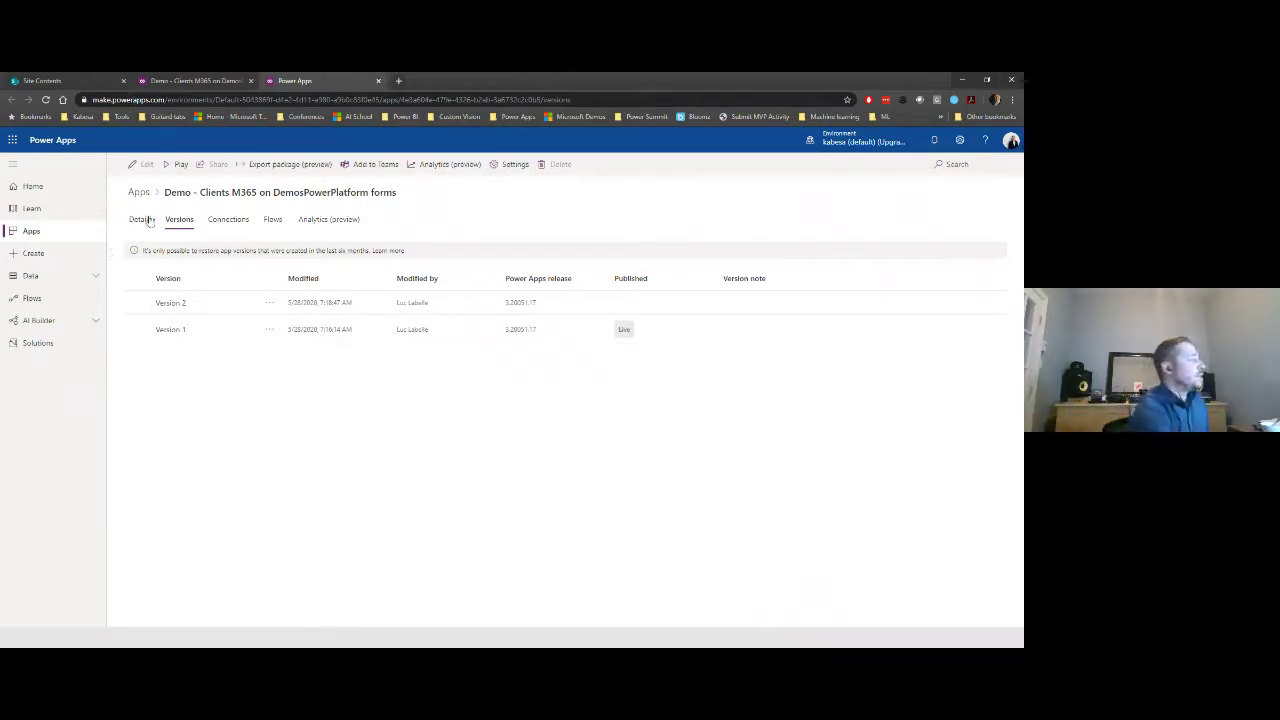
- Browse the app's Details, Versions, Connections and Flows tabs, returning to Details
{"action": "left_click", "coordinate": [142, 222]}
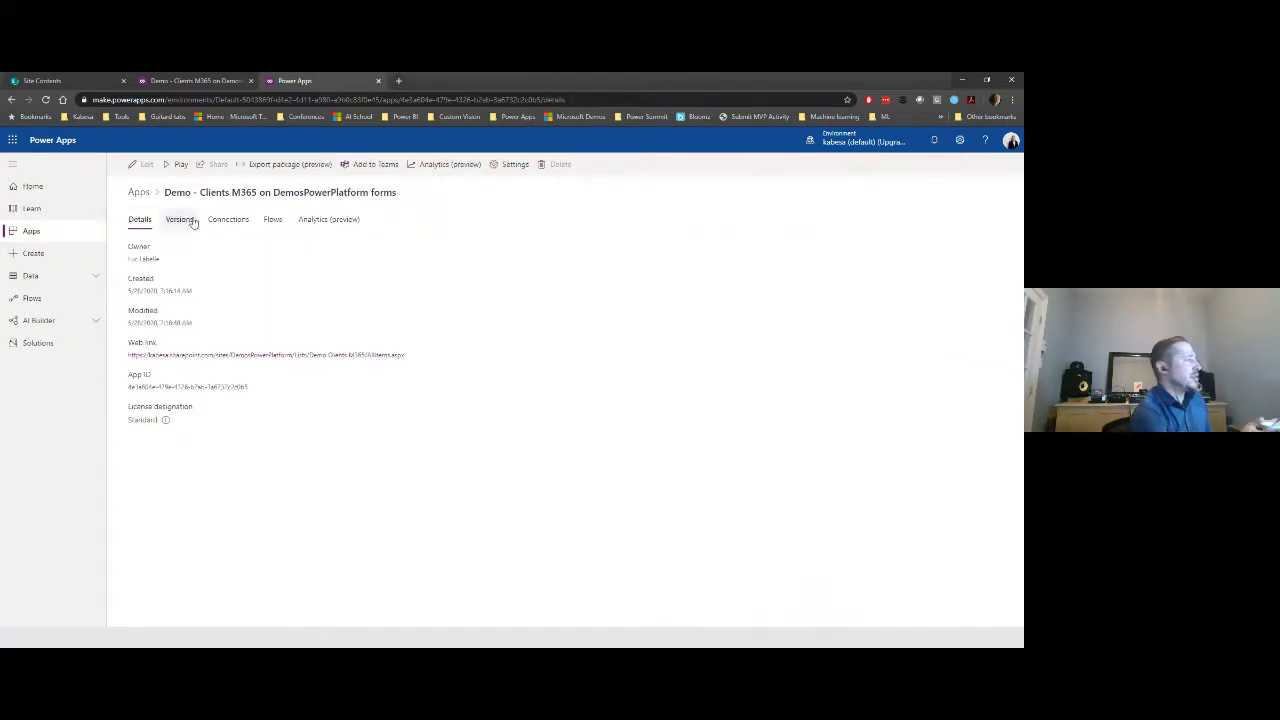
{"action": "left_click", "coordinate": [180, 220]}
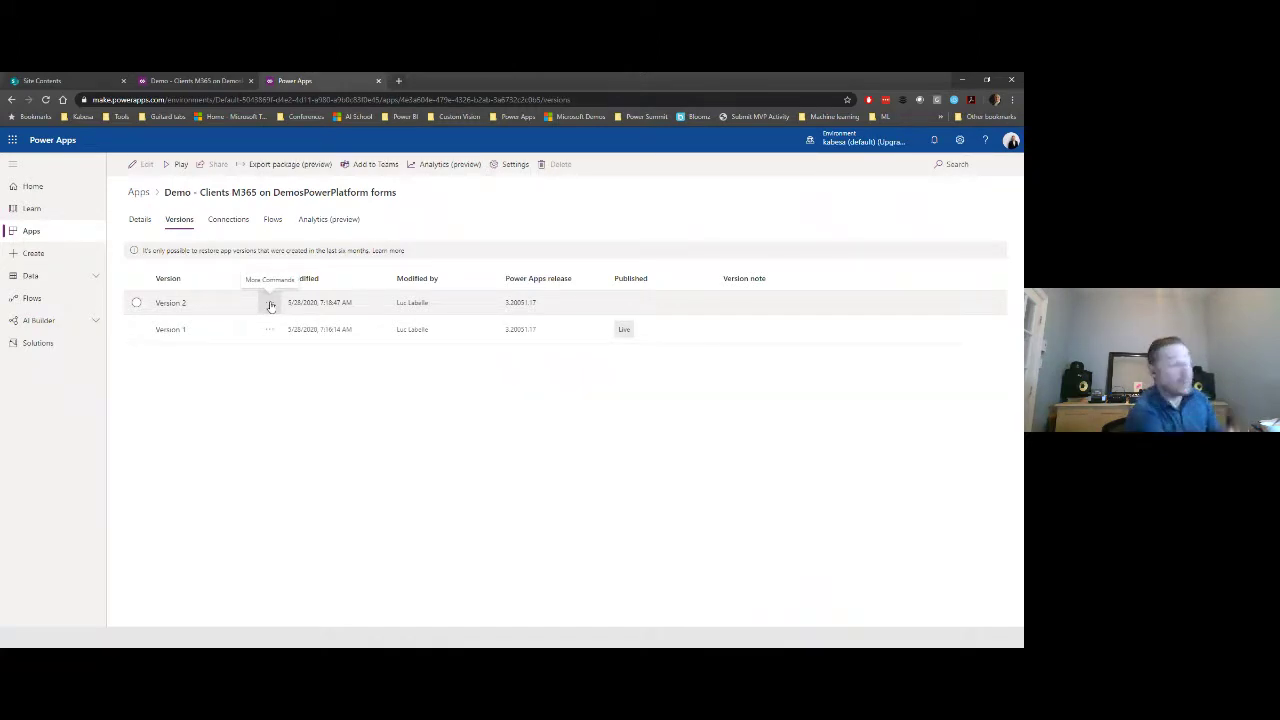
{"action": "left_click", "coordinate": [238, 222]}
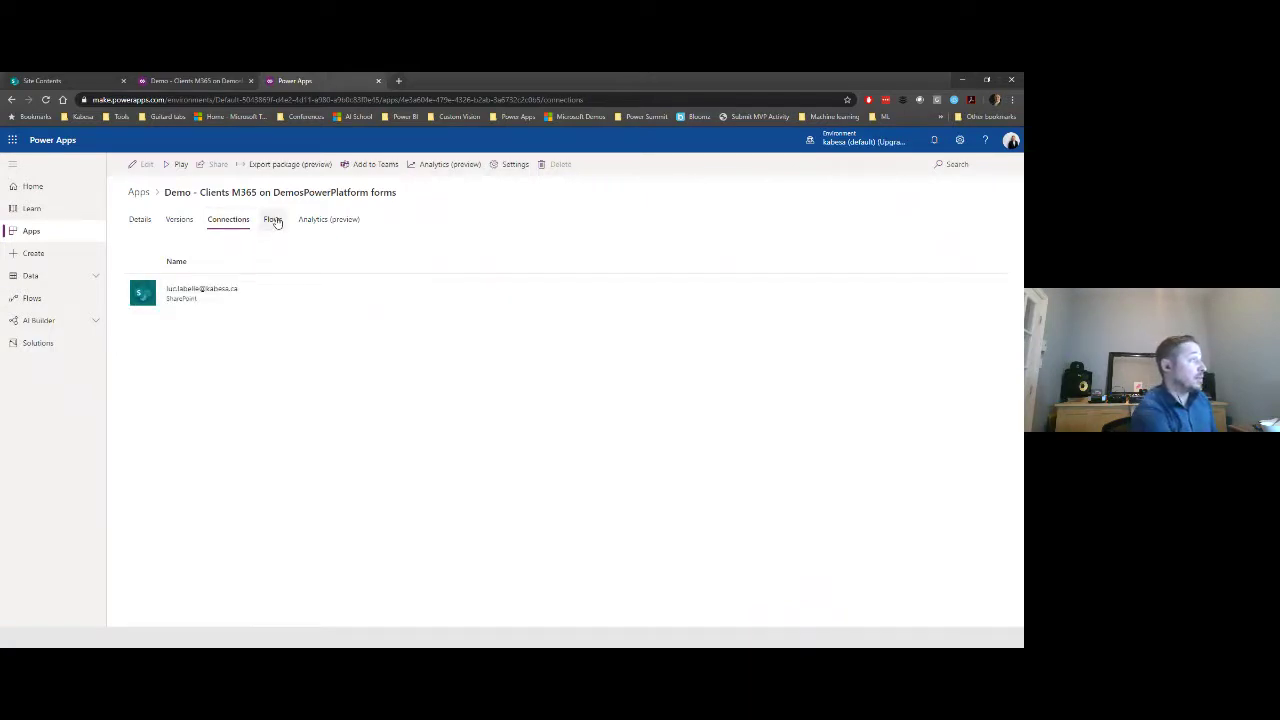
{"action": "left_click", "coordinate": [273, 220]}
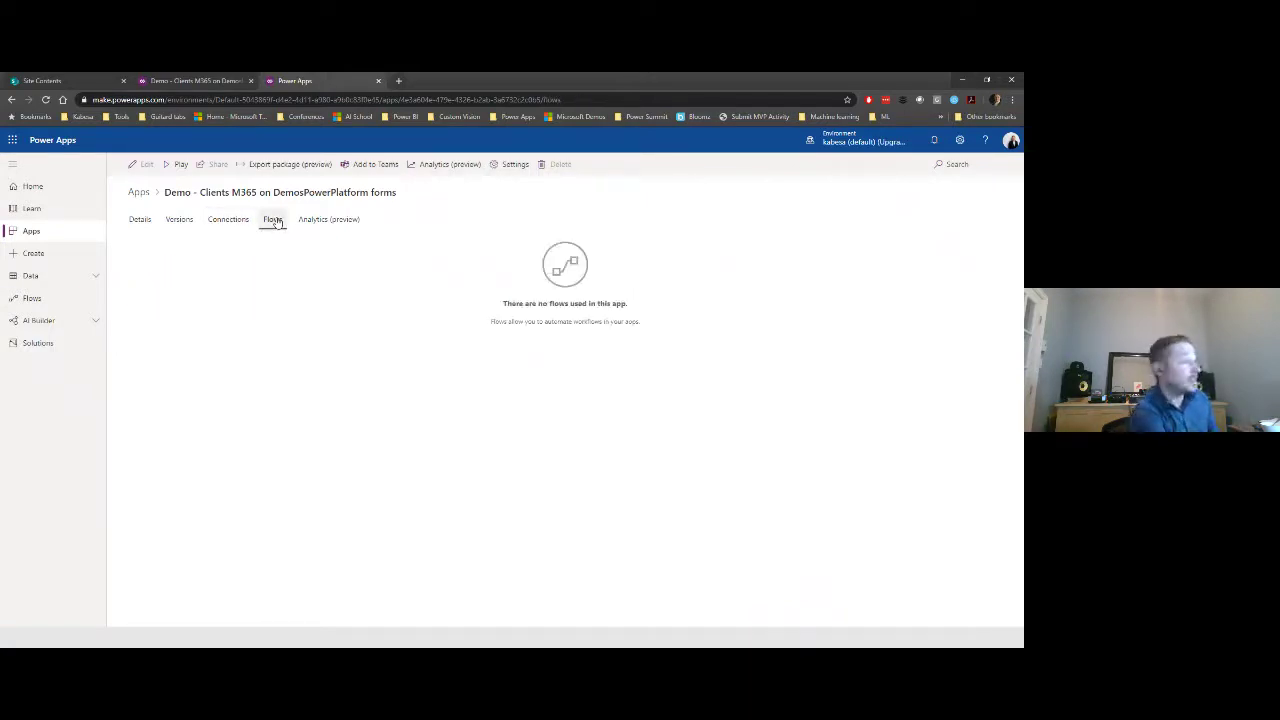
{"action": "left_click", "coordinate": [143, 221]}
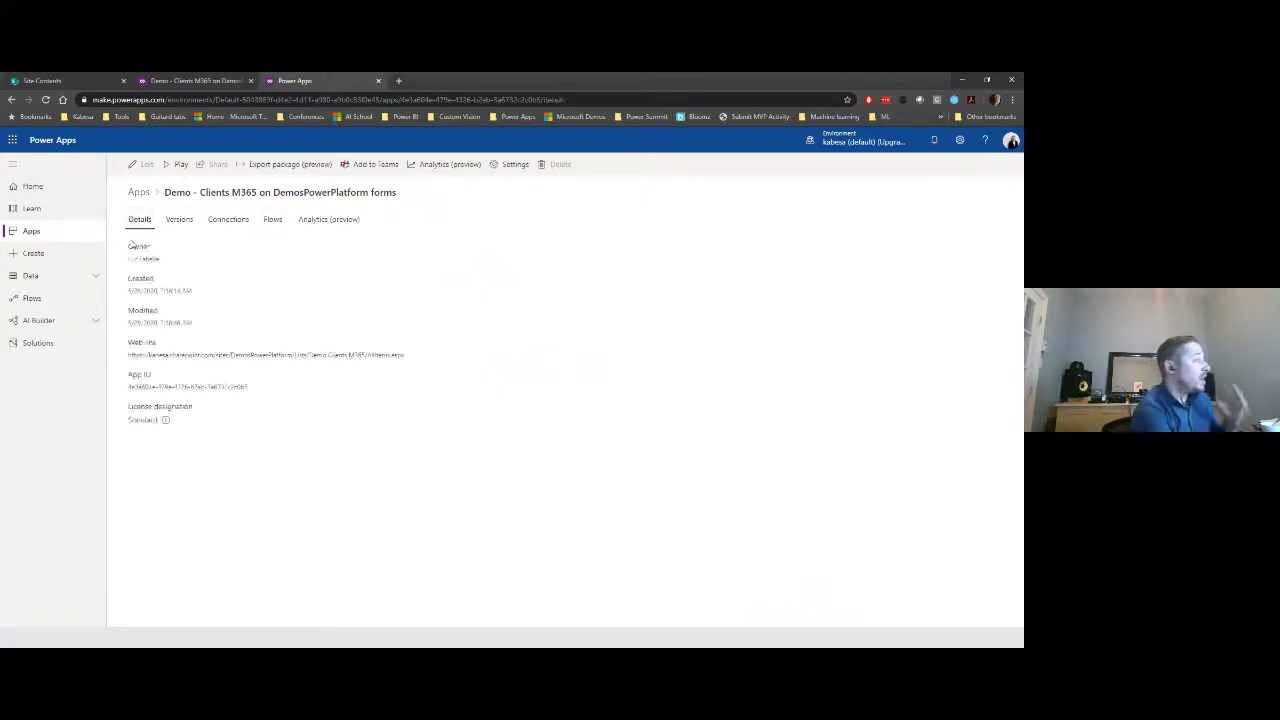
- Go to the Apps list, refresh it, and close the maker portal tab
{"action": "left_click", "coordinate": [56, 234]}
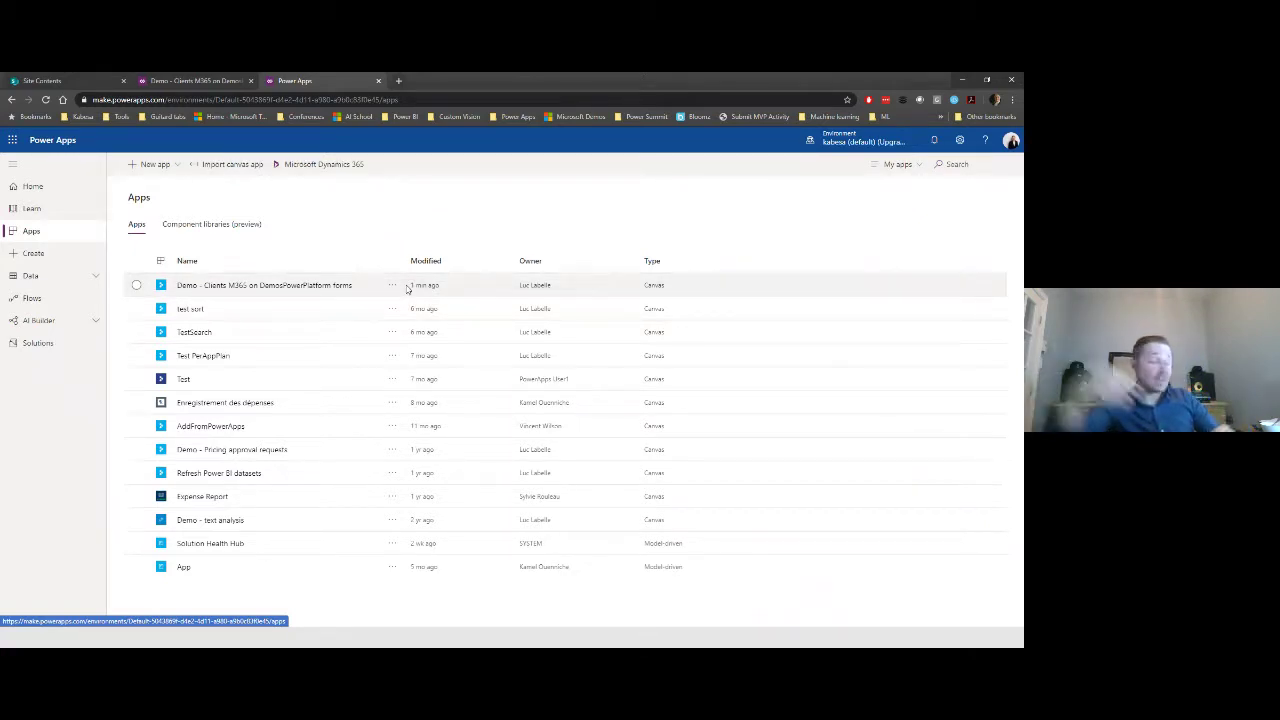
{"action": "left_click", "coordinate": [45, 100]}
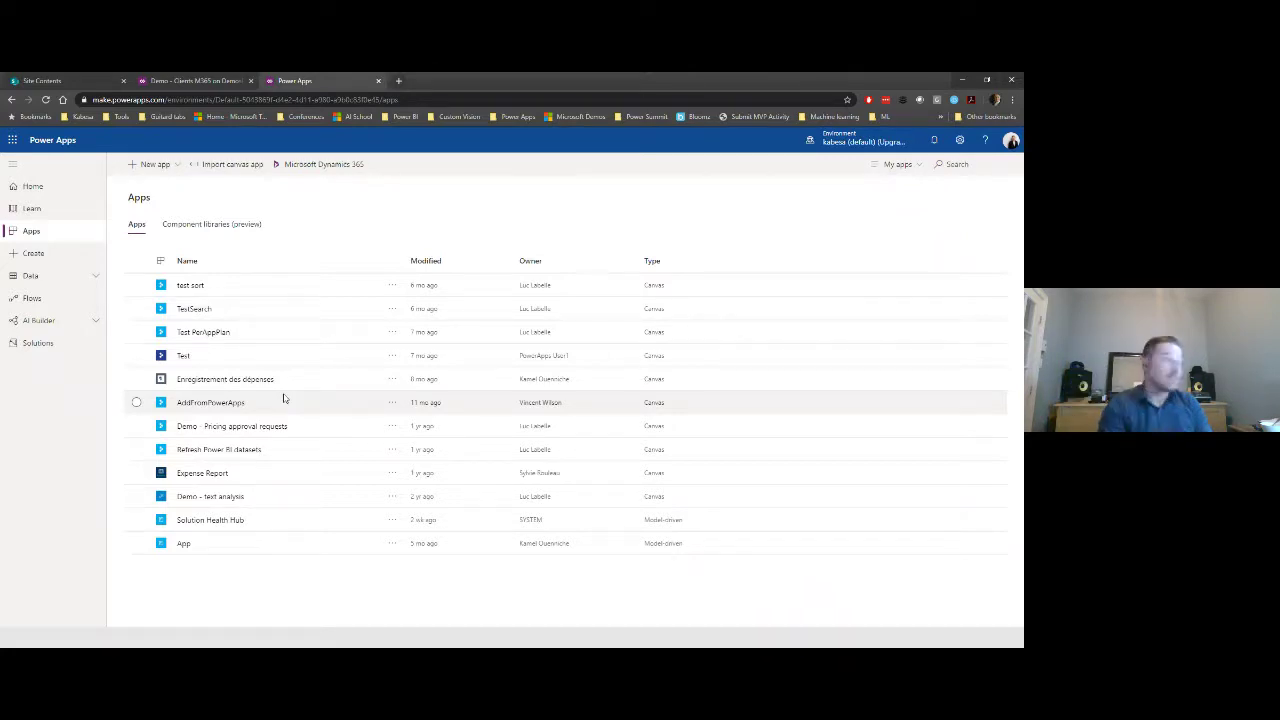
{"action": "left_click", "coordinate": [380, 81]}
- Publish the custom form to SharePoint and return to the Demo - Clients M365 list
{"action": "left_click", "coordinate": [180, 333]}
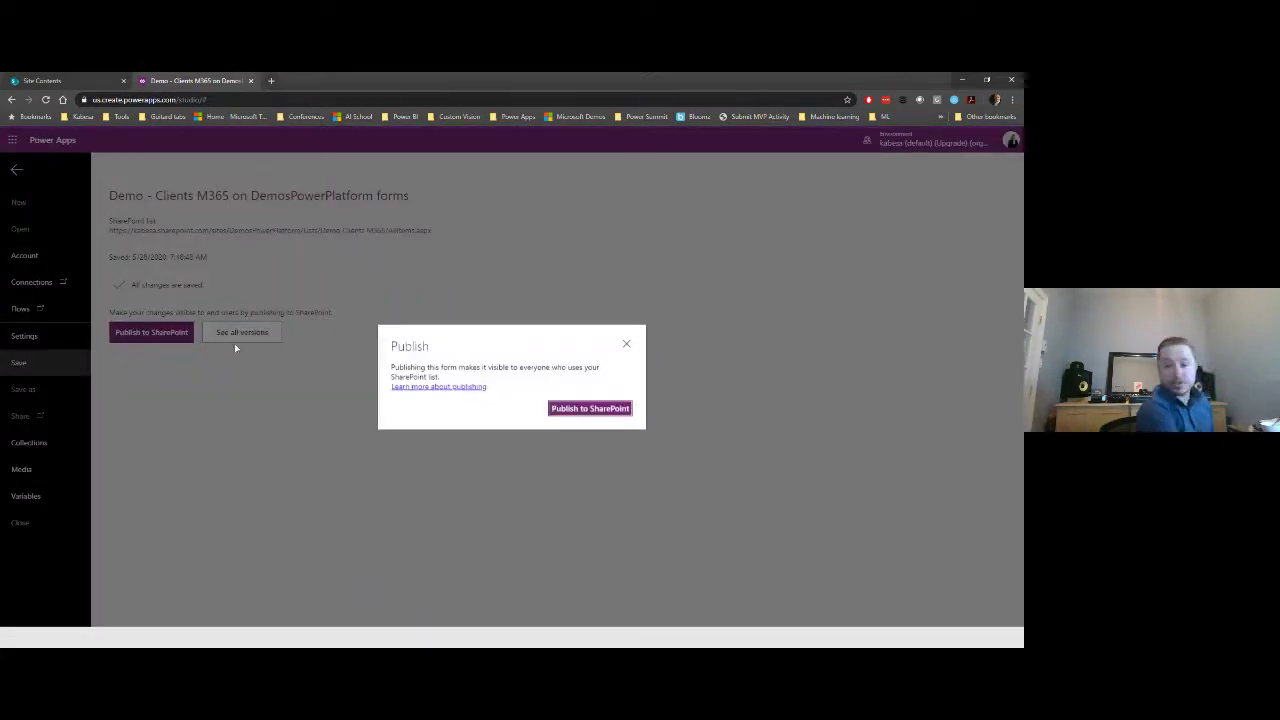
{"action": "left_click", "coordinate": [567, 411]}
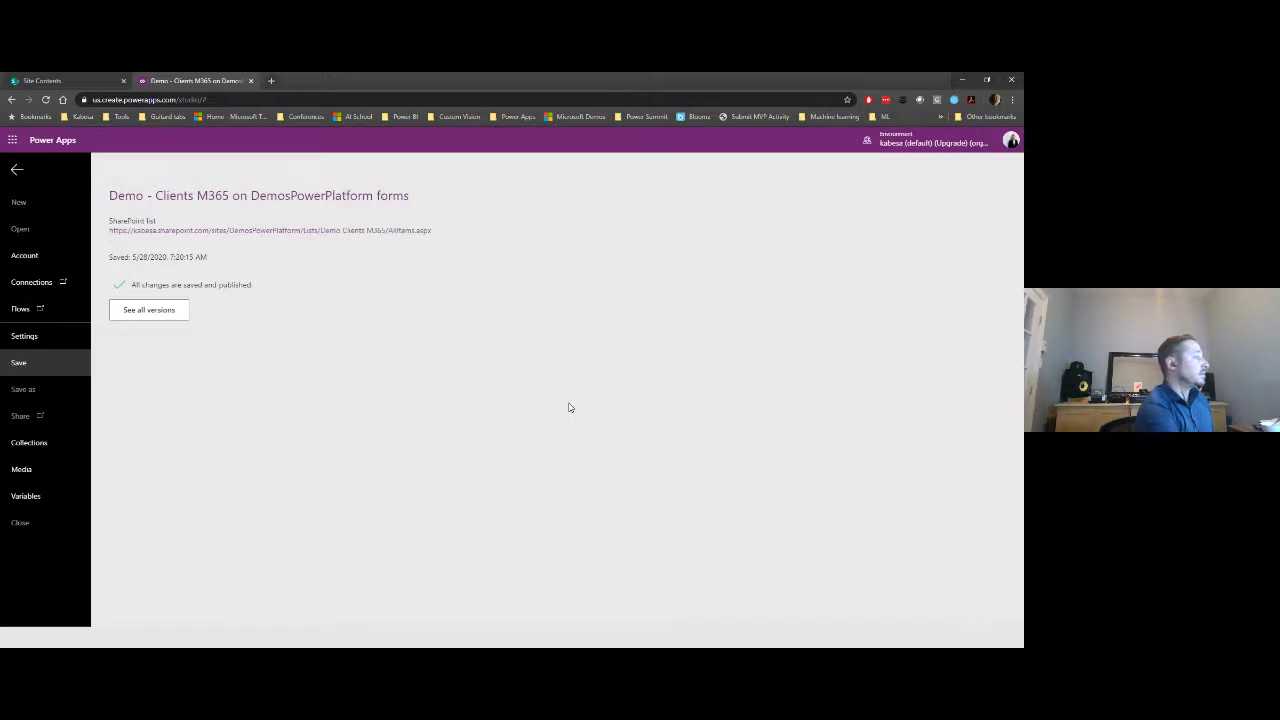
{"action": "left_click", "coordinate": [16, 171]}
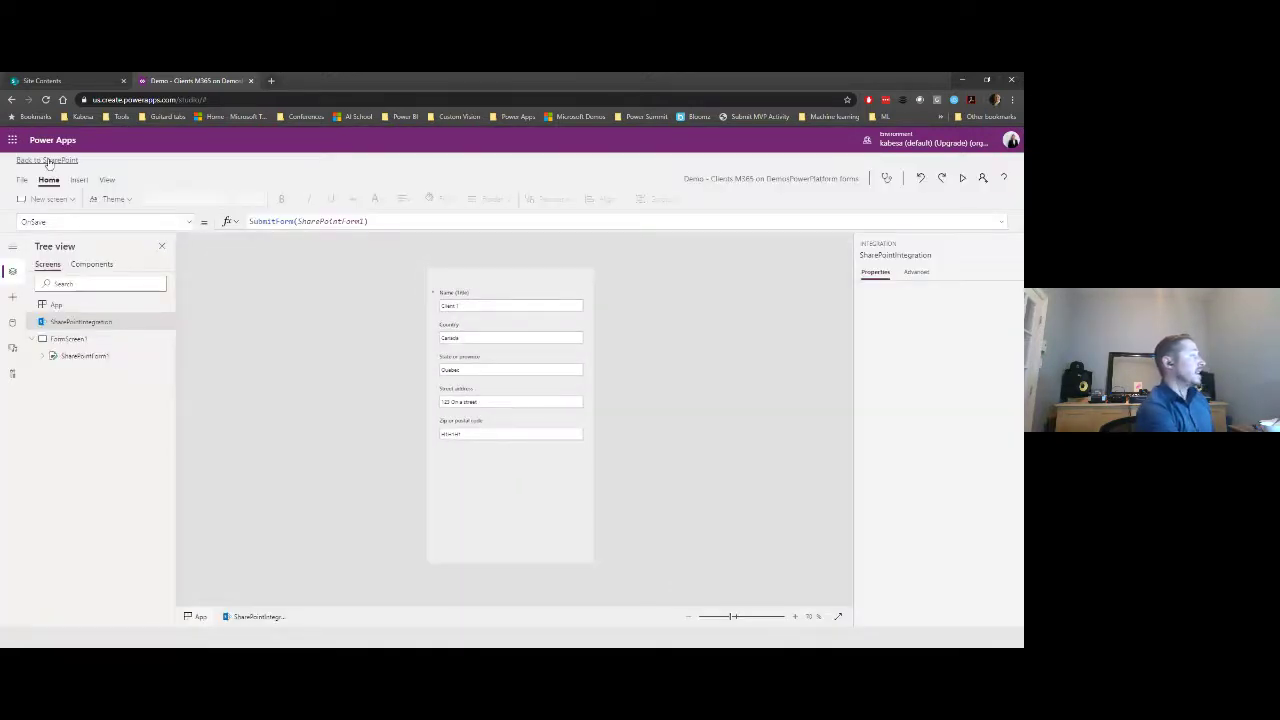
{"action": "left_click", "coordinate": [48, 161]}
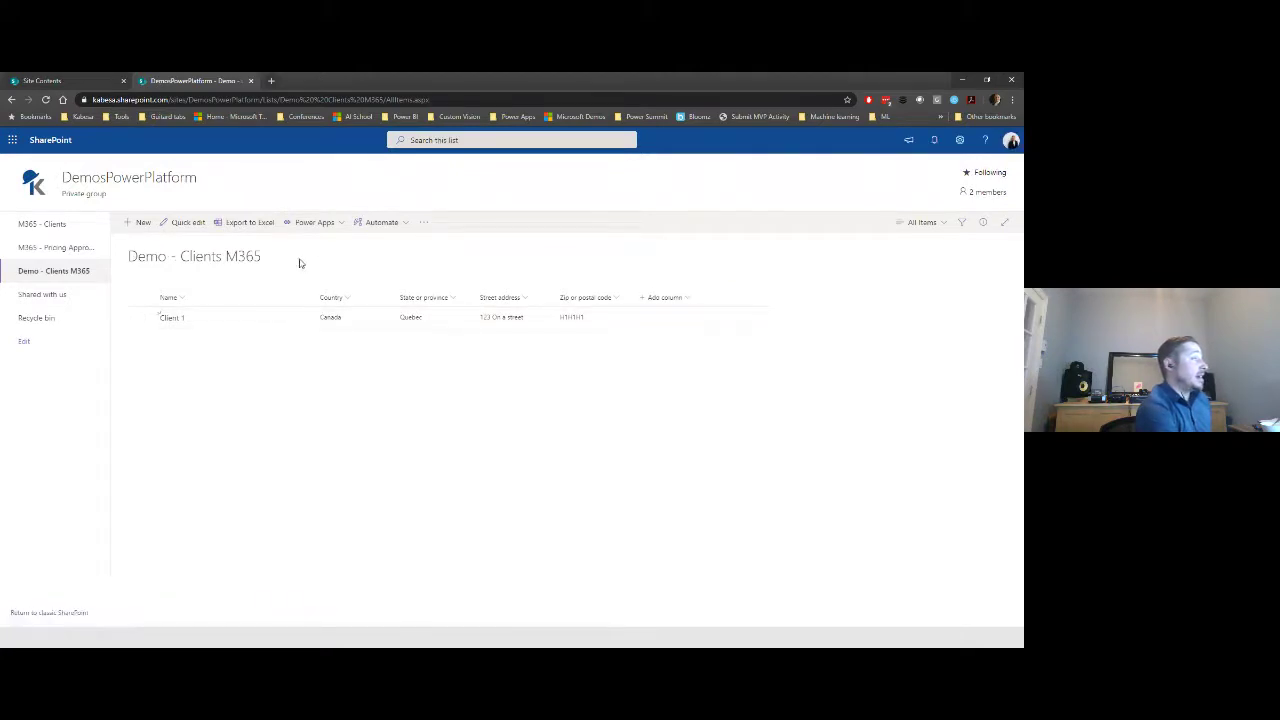
- Create and save Client 2 in Canada, Quebec with a street address and postal code
{"action": "left_click", "coordinate": [141, 222]}
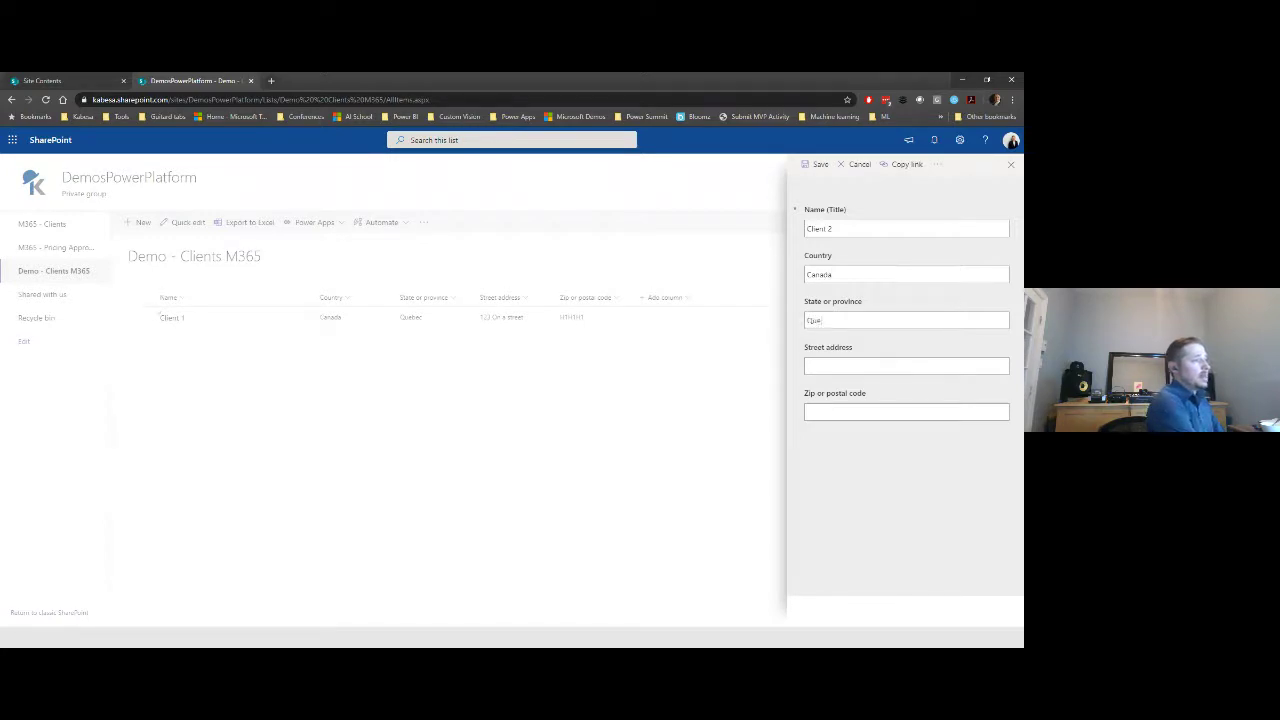
{"action": "type", "text": "ec12"}
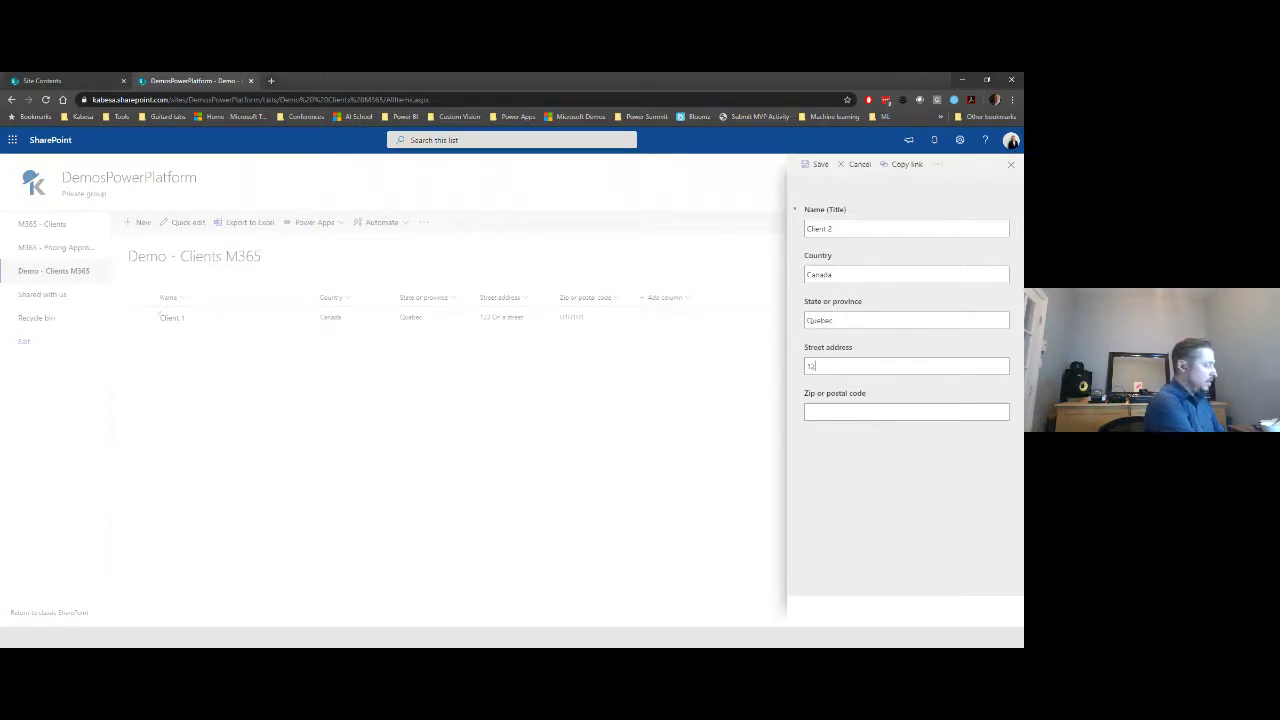
{"action": "type", "text": "3 Ch a s"}
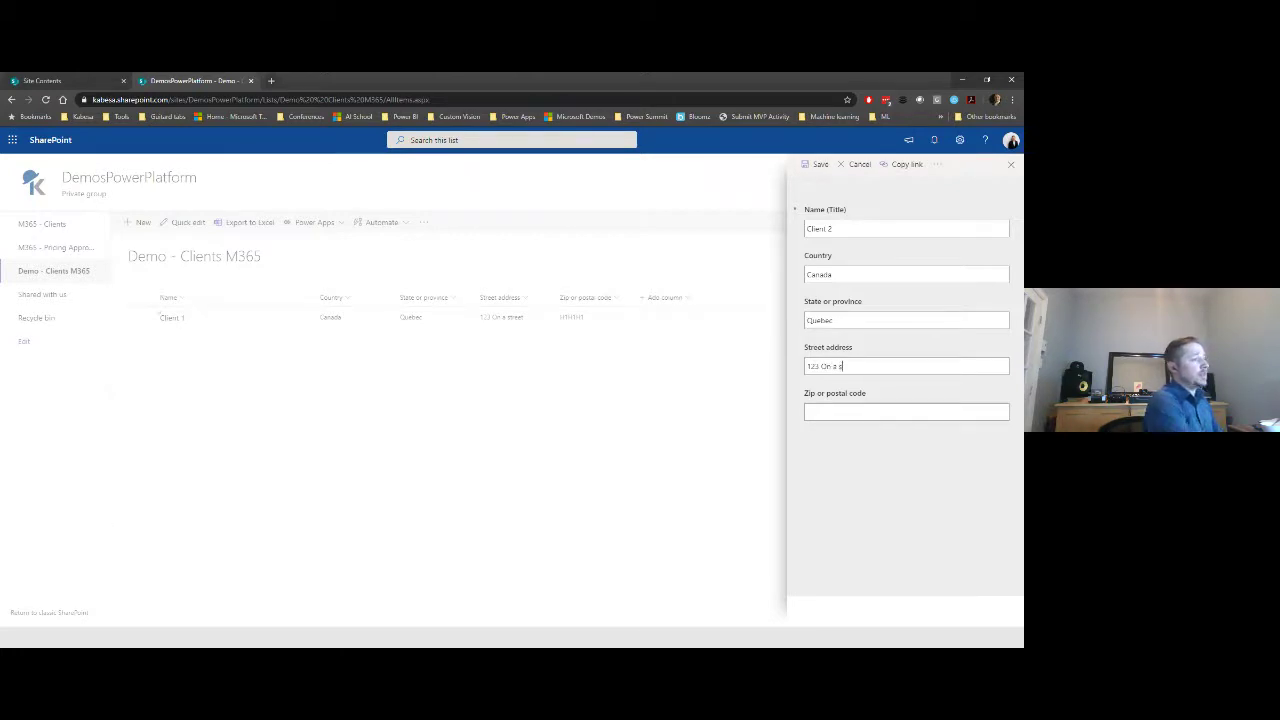
{"action": "type", "text": "ta"}
{"action": "type", "text": "e"}
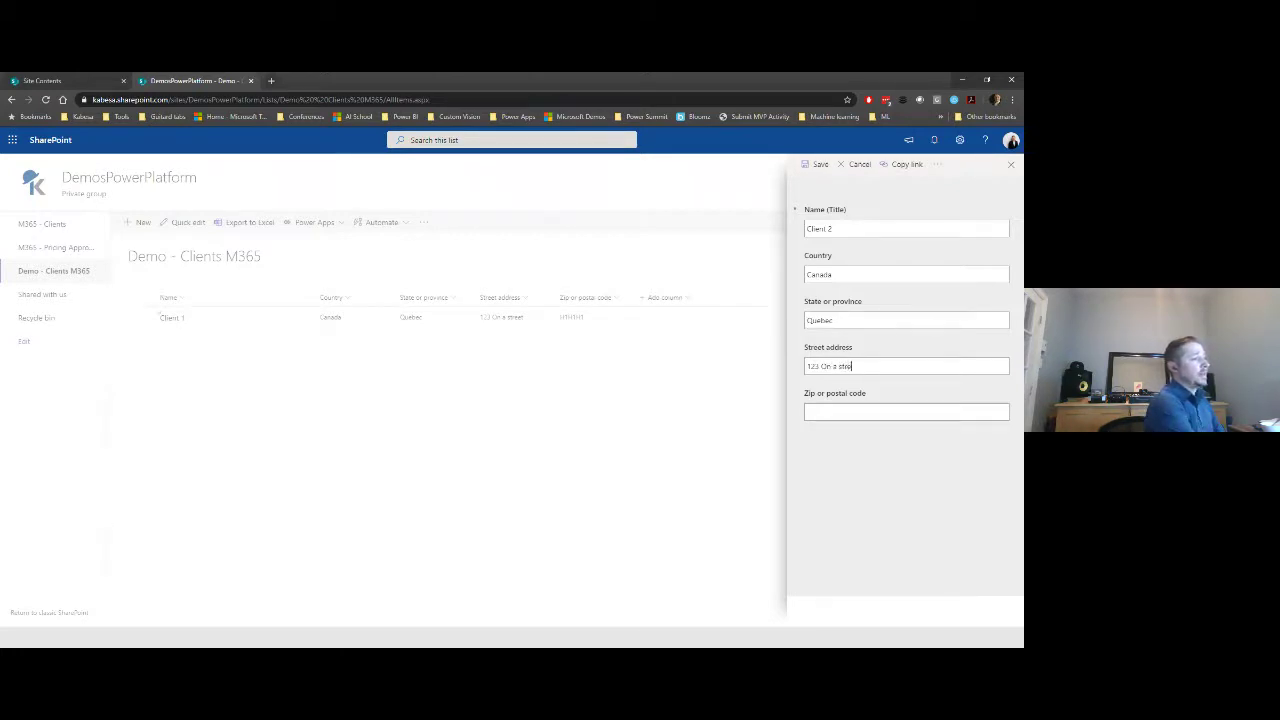
{"action": "type", "text": "et"}
{"action": "key", "text": "Tab"}
{"action": "type", "text": "H"}
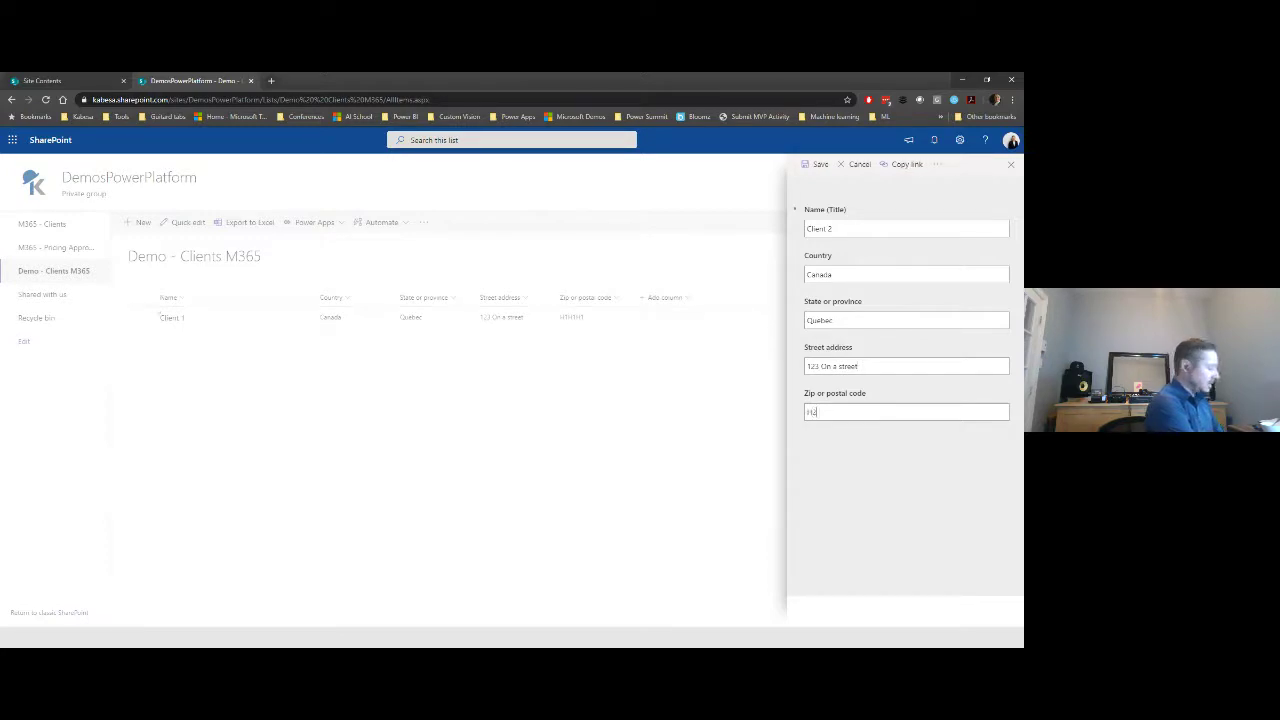
{"action": "type", "text": "2H2H"}
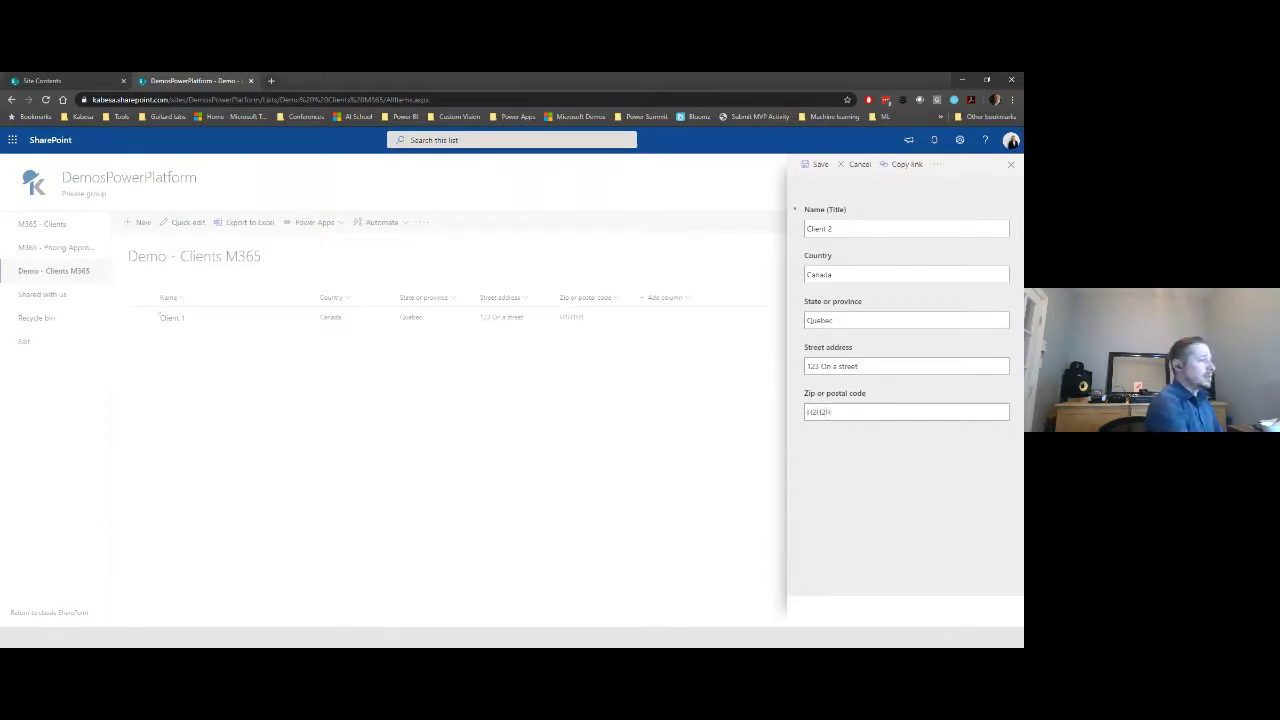
{"action": "type", "text": "3"}
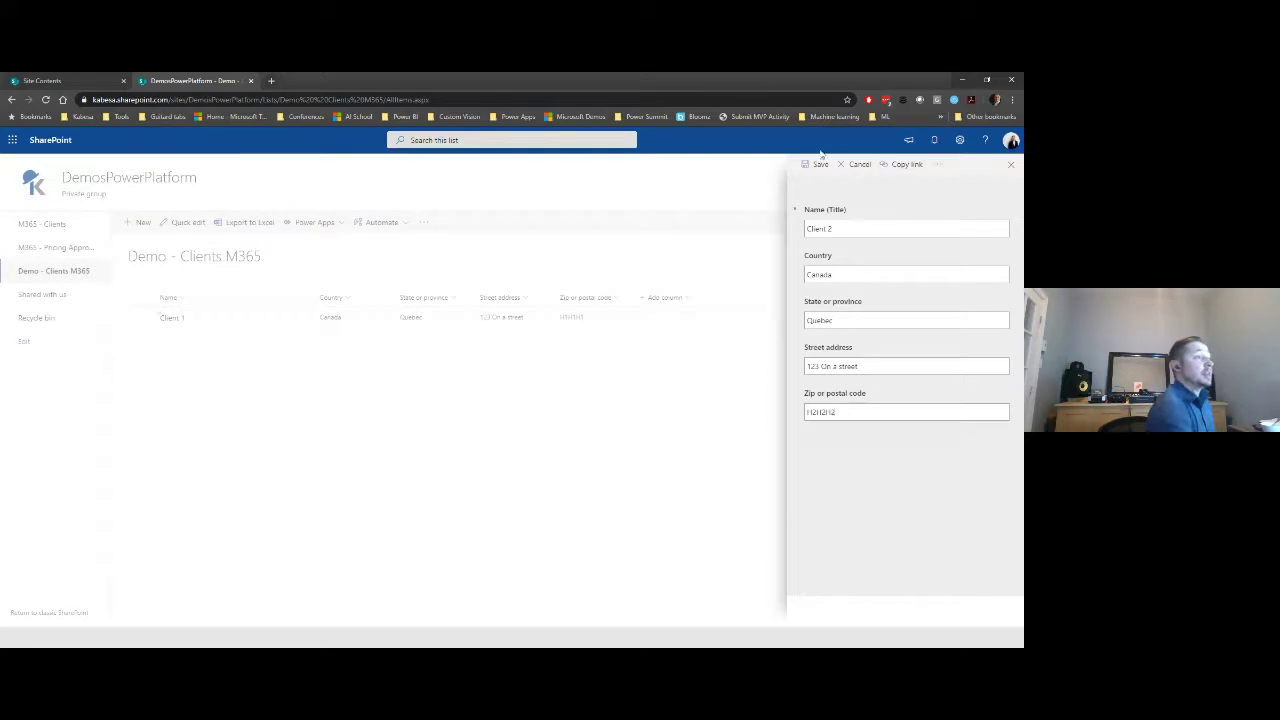
{"action": "left_click", "coordinate": [818, 164]}
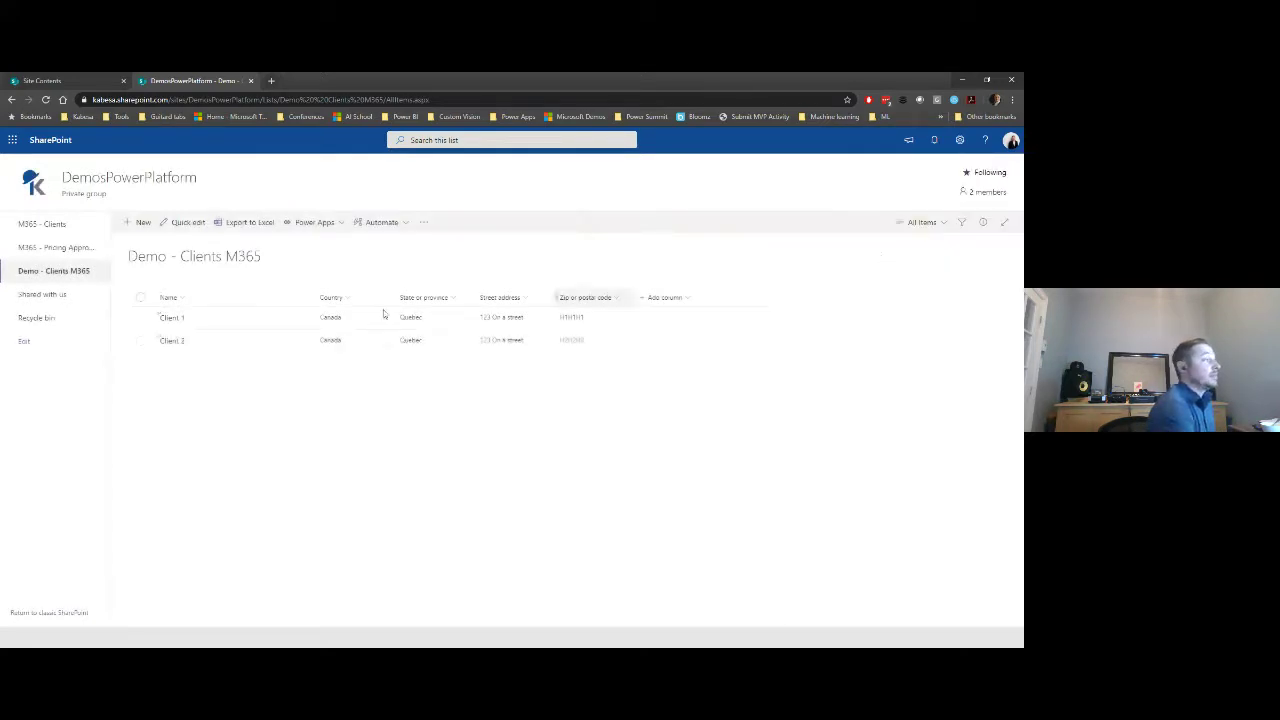
- Edit Client 1 so Country reads 'Canada updated' and save it
{"action": "left_click", "coordinate": [176, 318]}
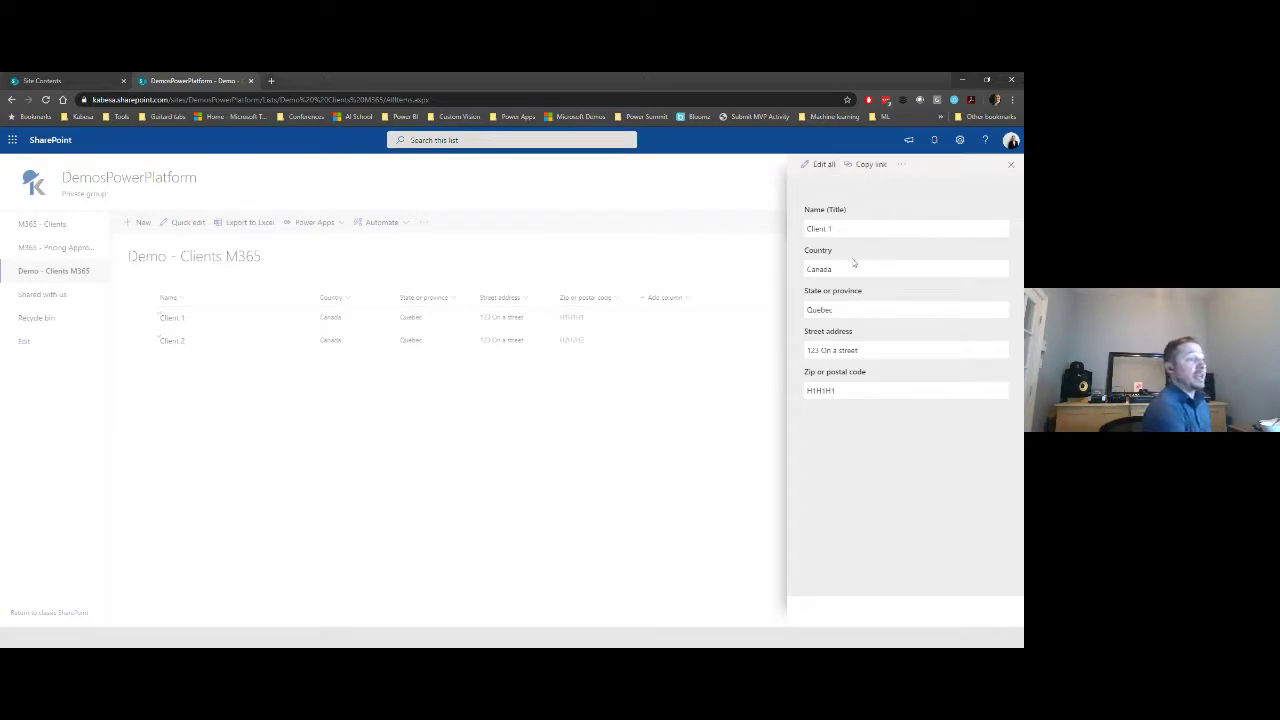
{"action": "left_click", "coordinate": [854, 264]}
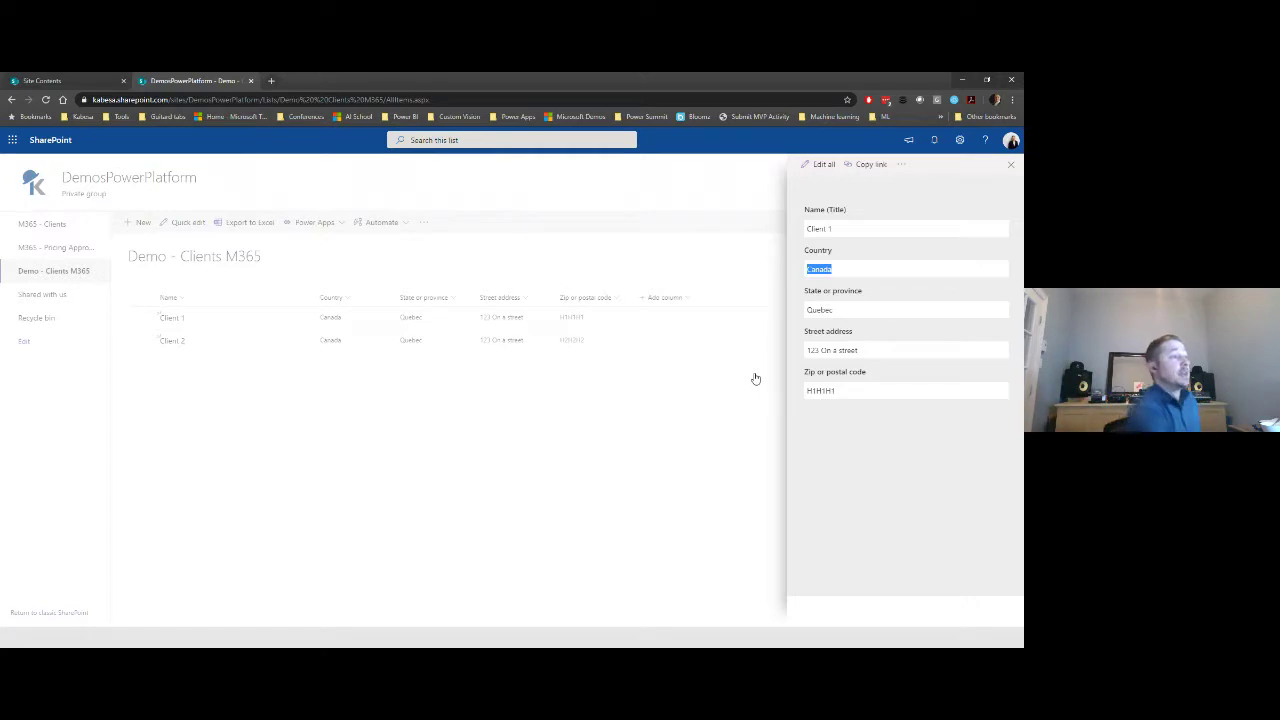
{"action": "left_click", "coordinate": [826, 165]}
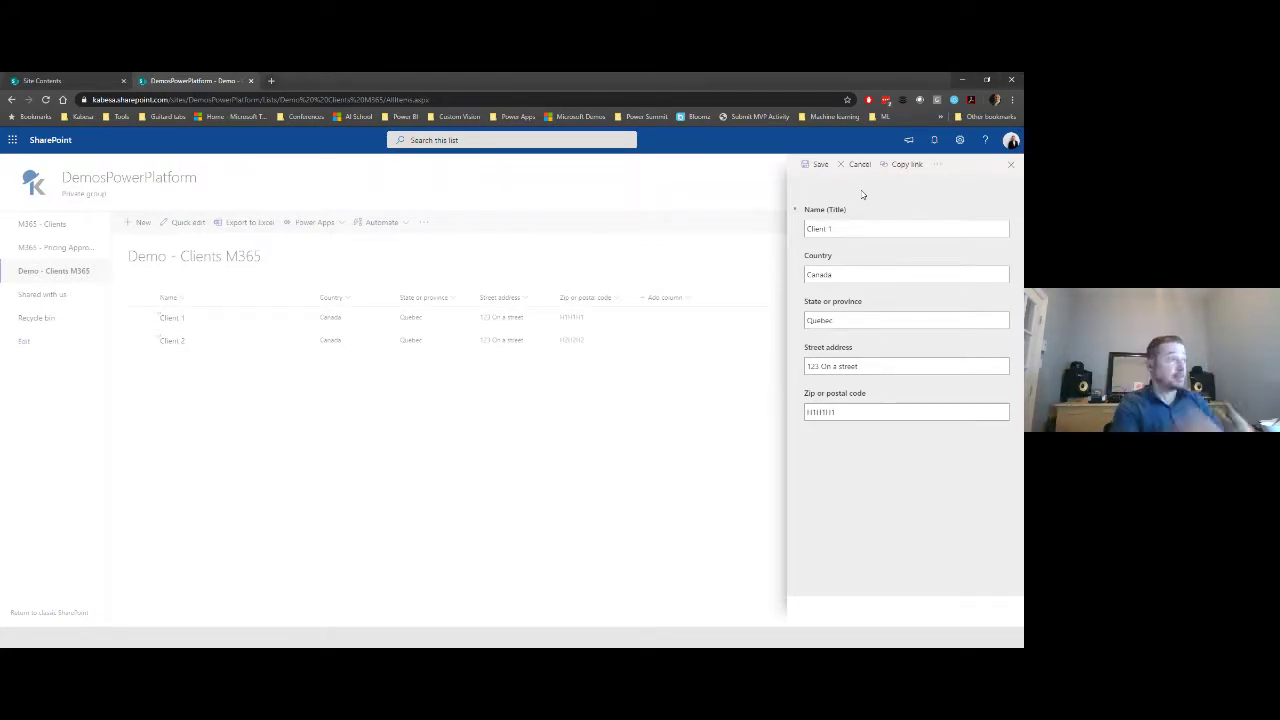
{"action": "left_click", "coordinate": [880, 274]}
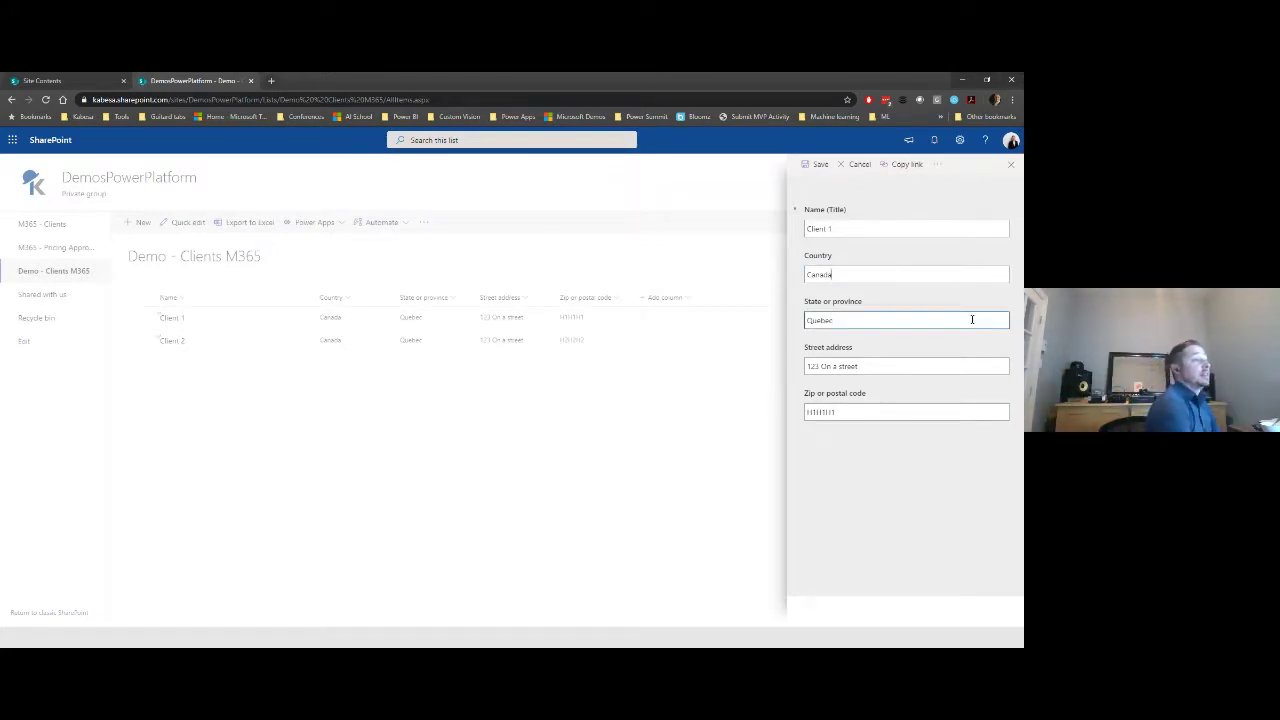
{"action": "type", "text": "update"}
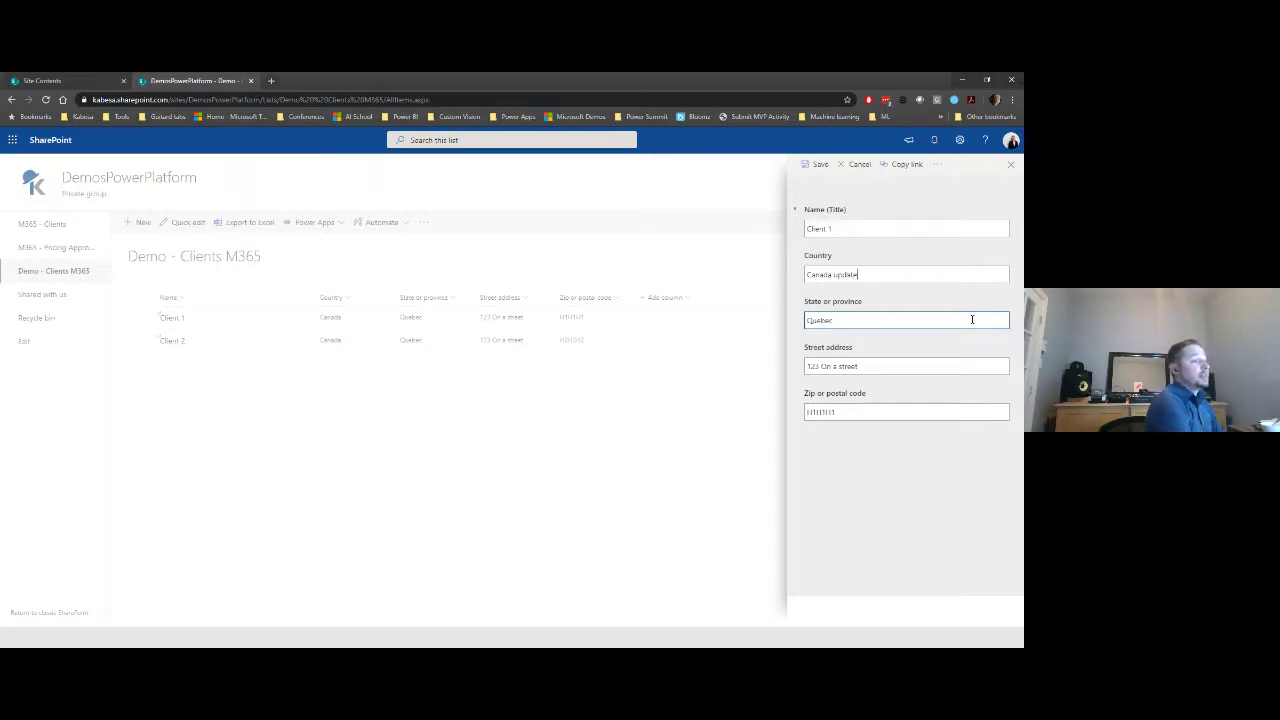
{"action": "type", "text": "d"}
{"action": "left_click", "coordinate": [815, 164]}
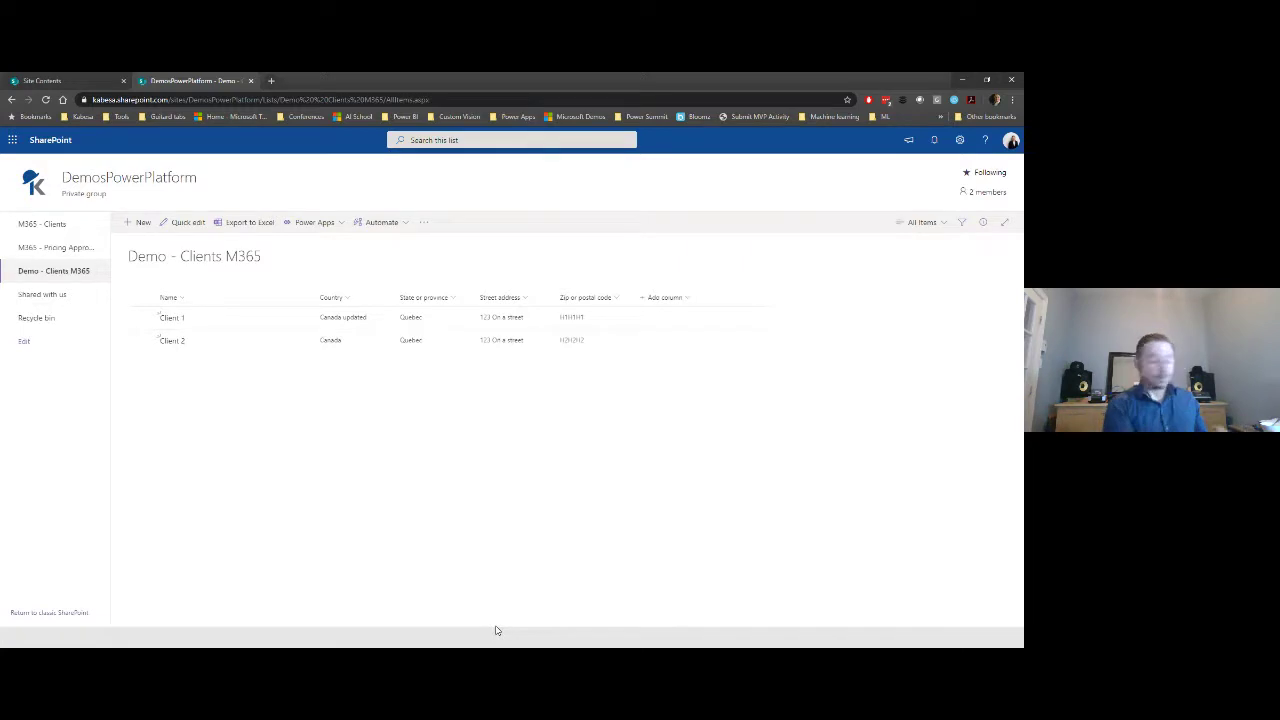
{"action": "key", "text": "alt+Tab"}
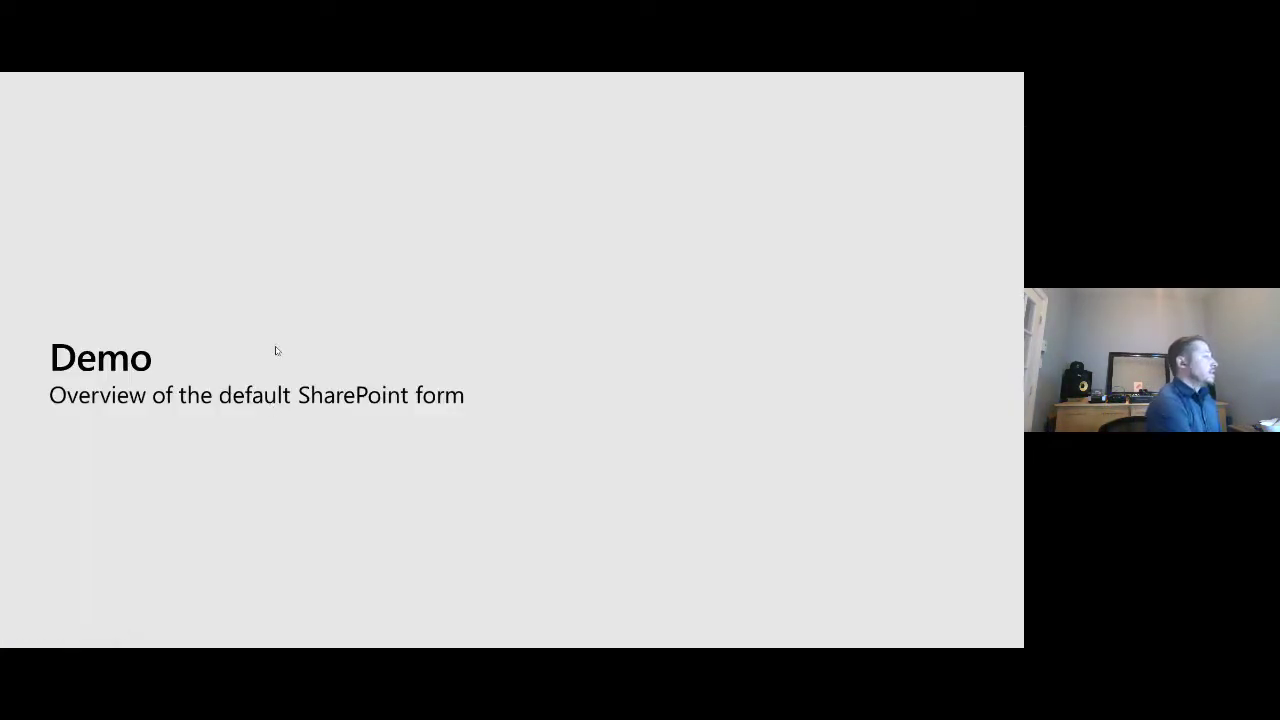
- Advance the slide show to 'Demo: Create a multi-tab SharePoint form', then return to the SharePoint list
{"action": "left_click", "coordinate": [277, 351]}
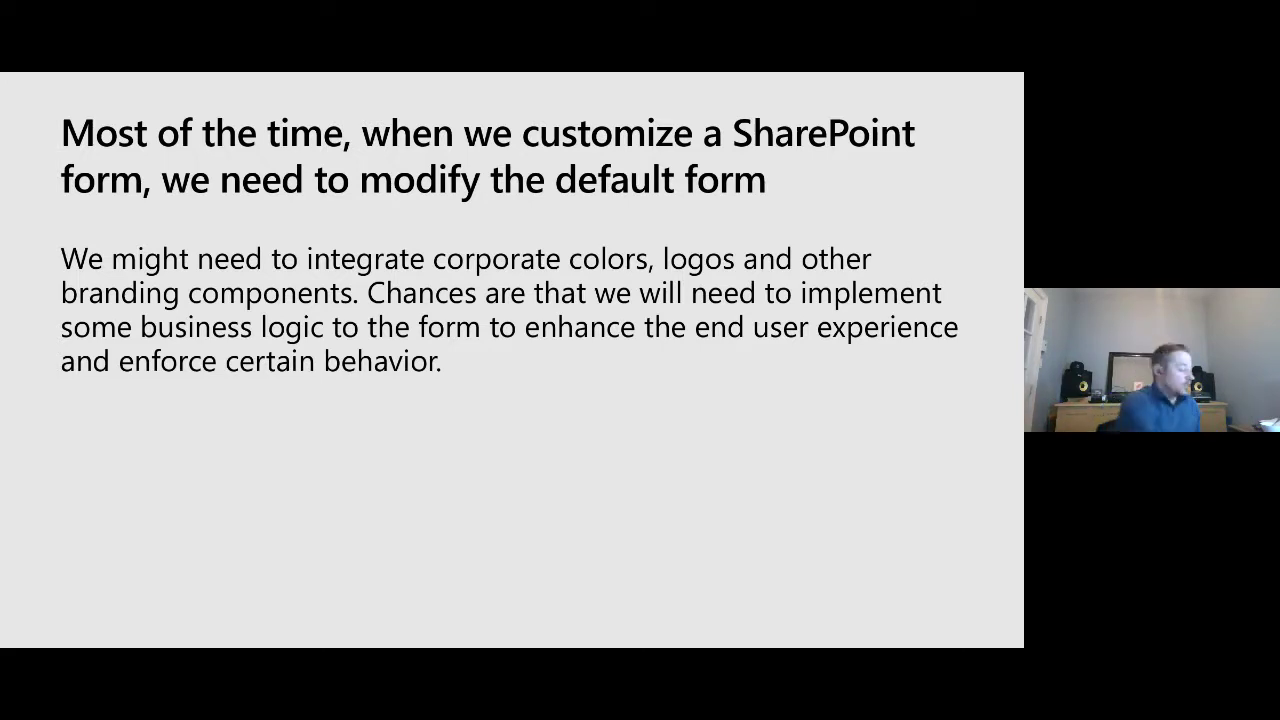
{"action": "key", "text": "Right"}
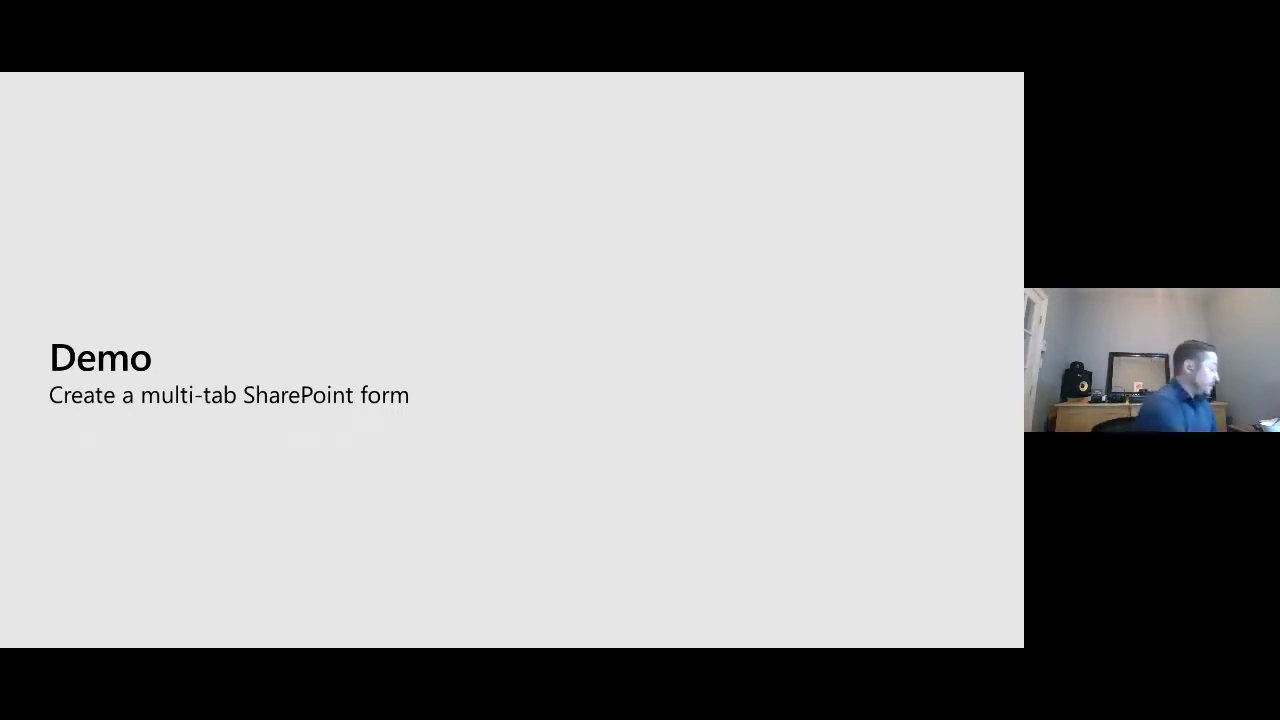
{"action": "key", "text": "alt+Tab"}
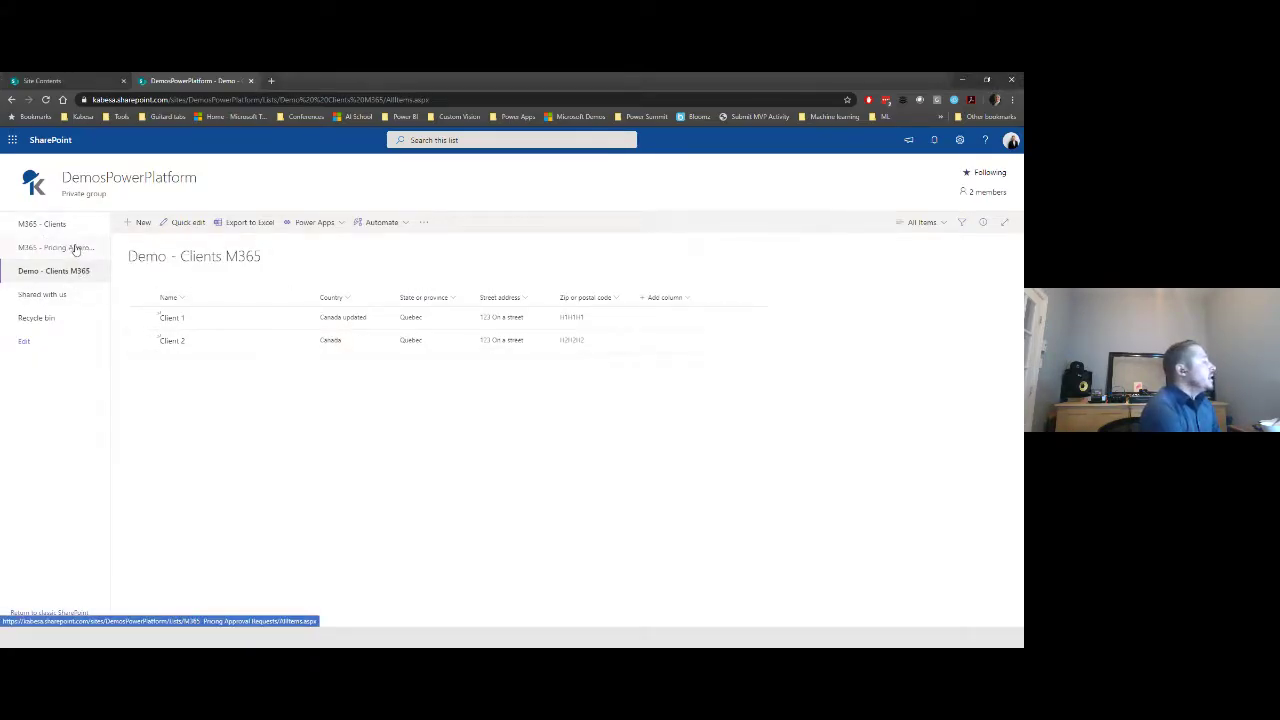
- Open List settings for the M365 - Pricing Approval Requests list
{"action": "left_click", "coordinate": [75, 251]}
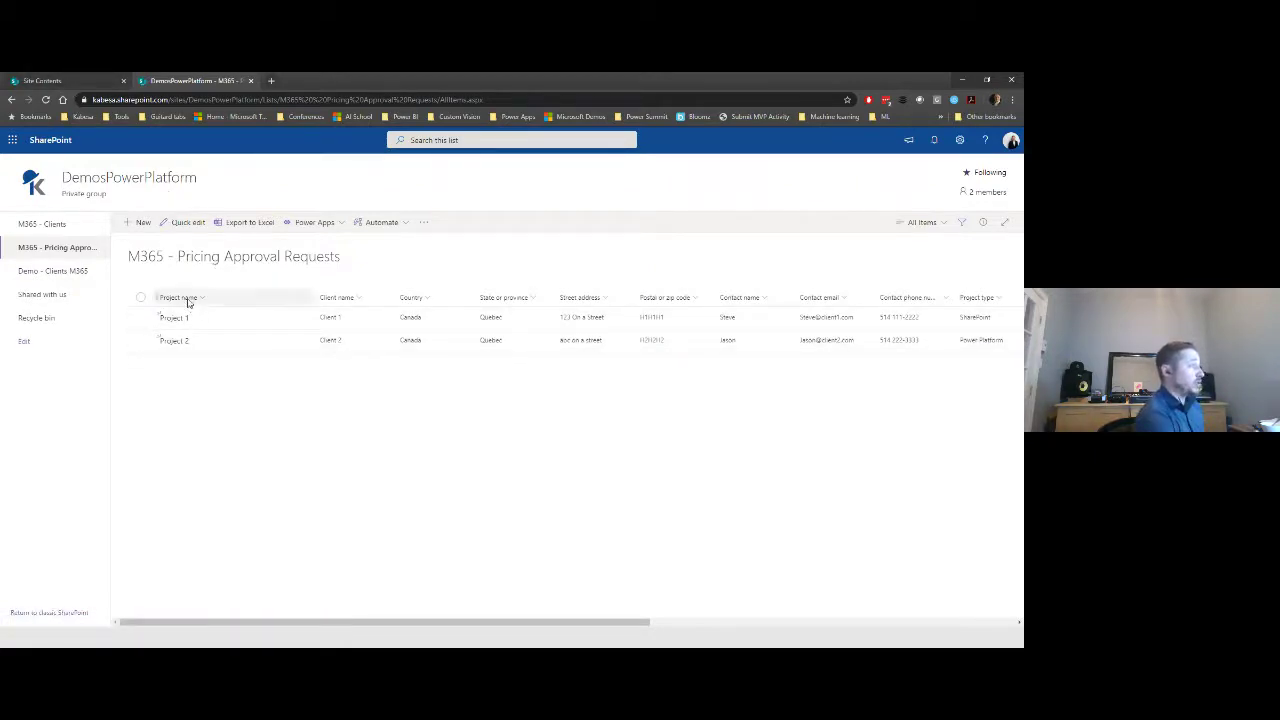
{"action": "left_click", "coordinate": [959, 141]}
{"action": "left_click", "coordinate": [883, 253]}
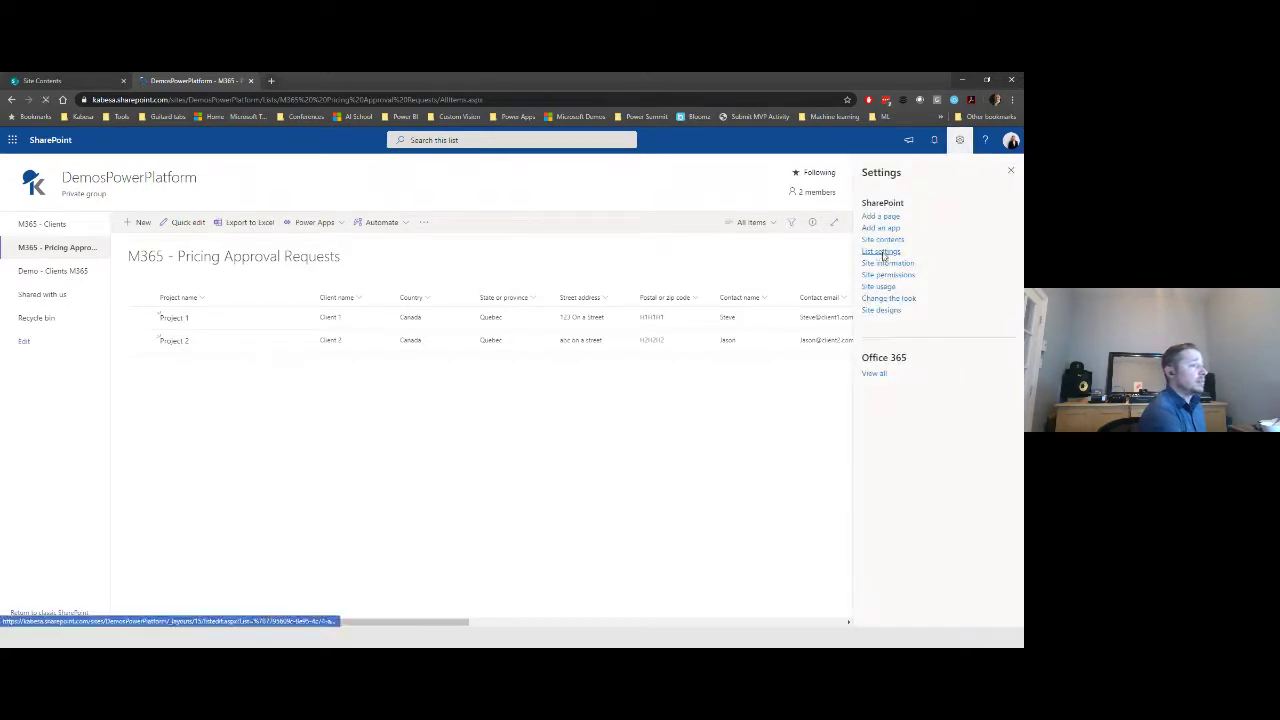
{"action": "scroll", "coordinate": [400, 400], "scroll_direction": "down", "scroll_amount": 3}
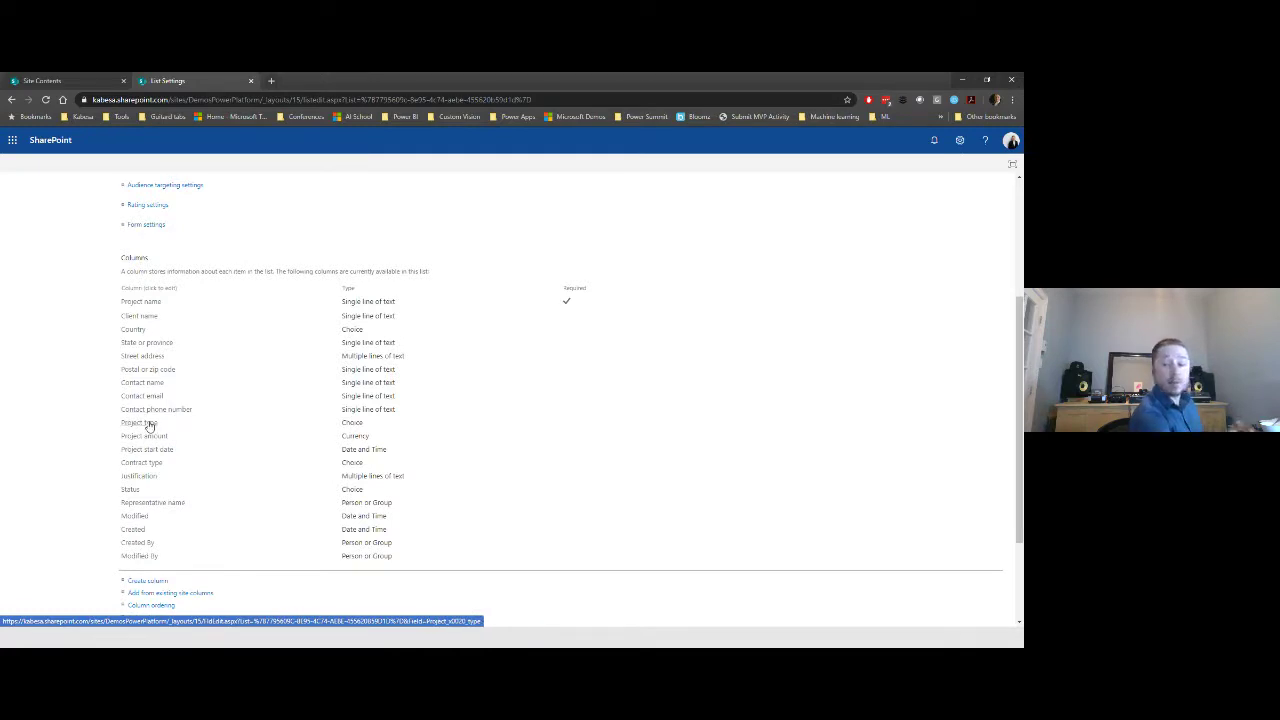
- Highlight the column types: Choice, Currency, Date and Time, Choice for Contract type, Choice for Status
{"action": "double_click", "coordinate": [346, 423]}
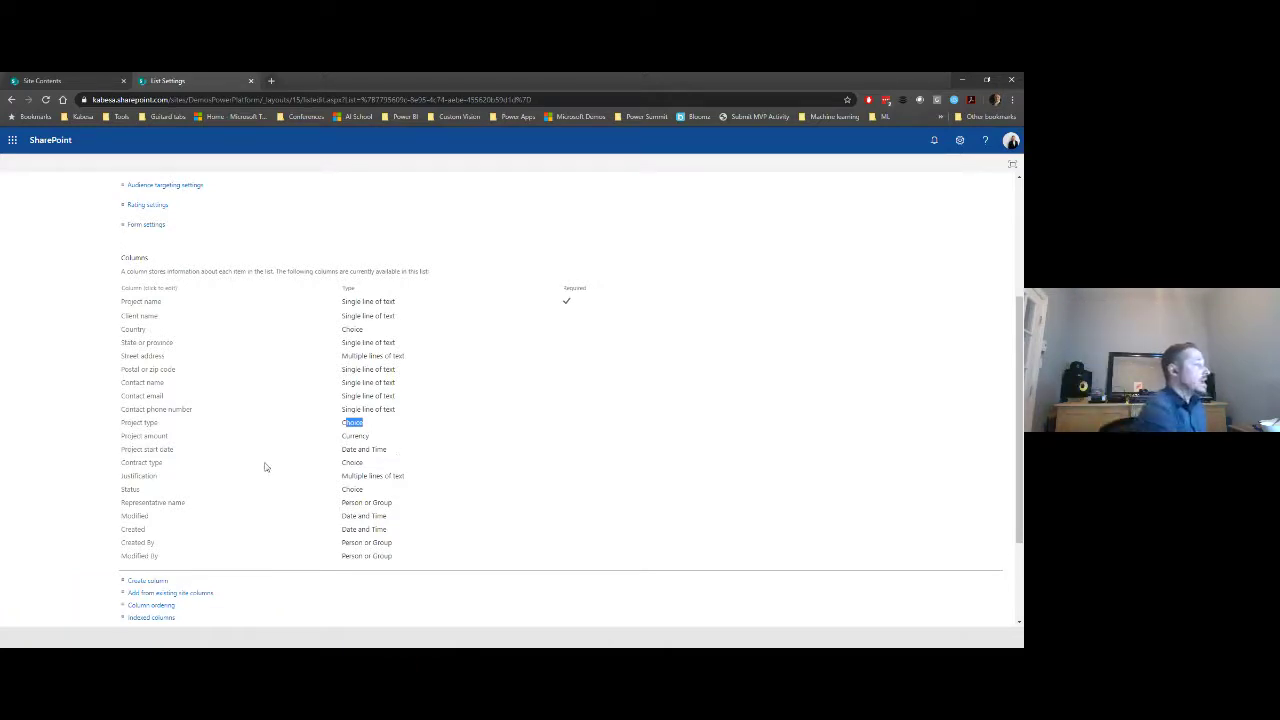
{"action": "double_click", "coordinate": [355, 436]}
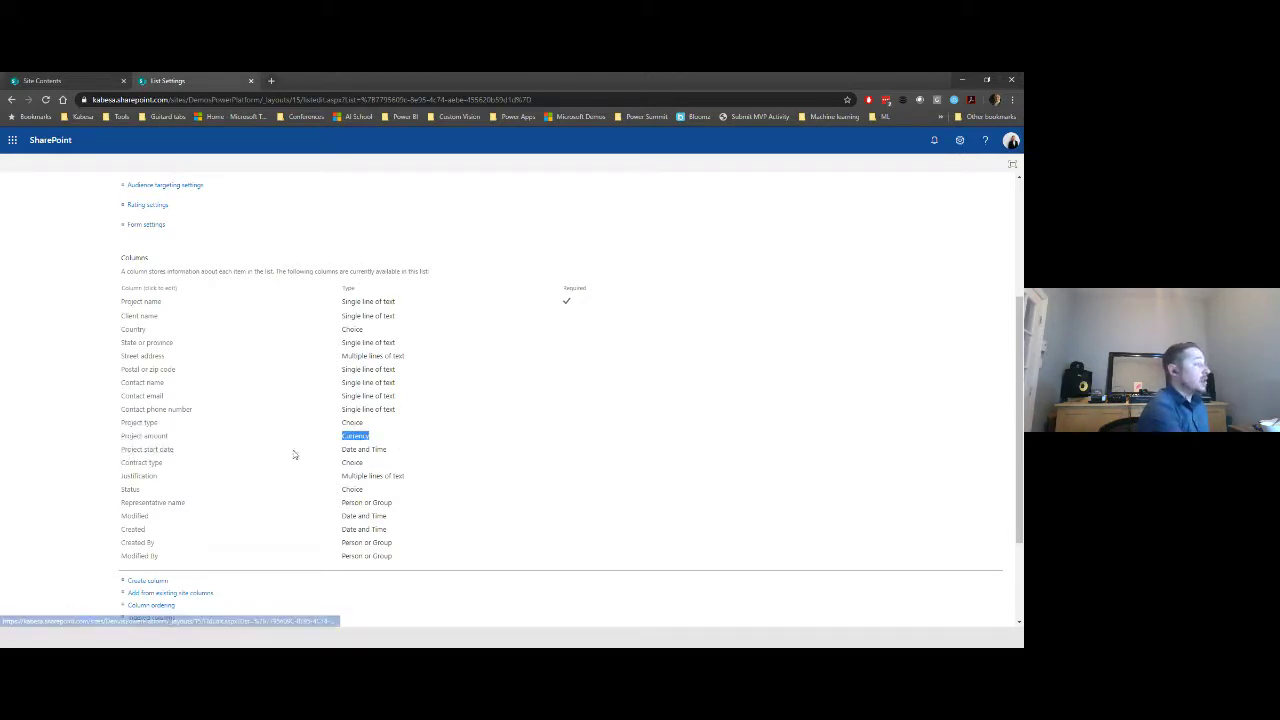
{"action": "double_click", "coordinate": [374, 449]}
{"action": "left_click_drag", "start_coordinate": [372, 448], "coordinate": [358, 449]}
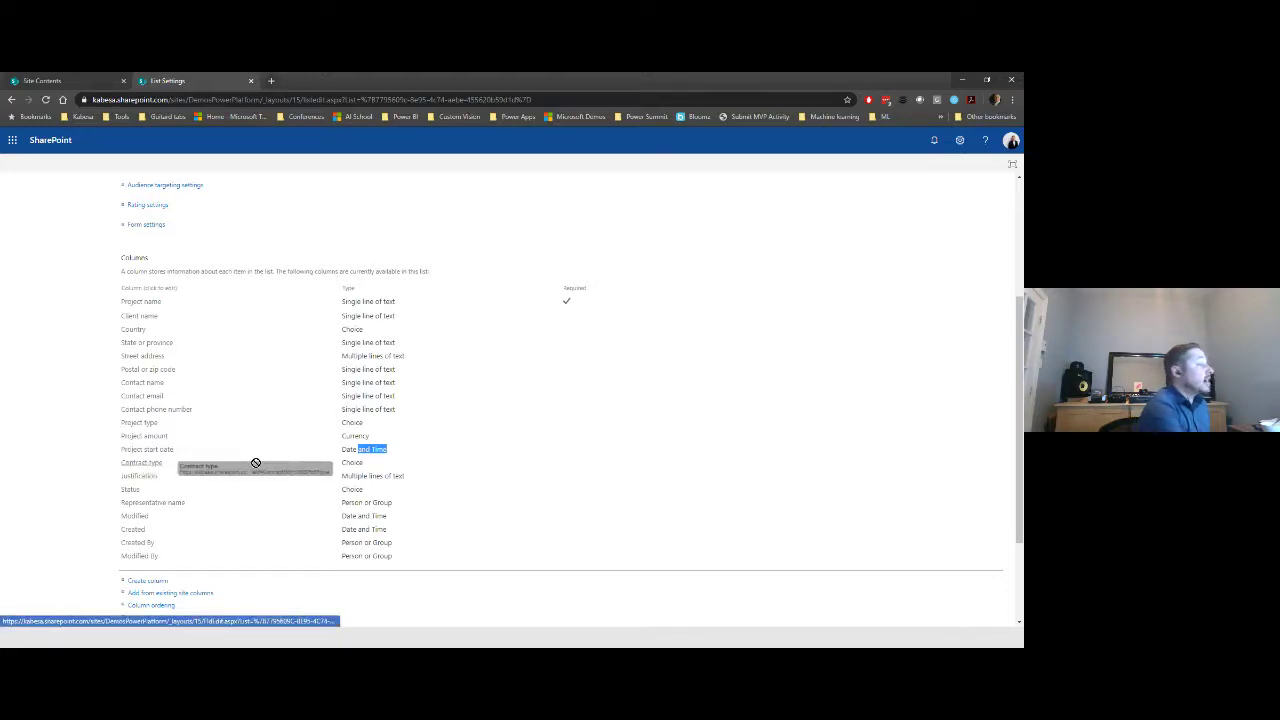
{"action": "left_click_drag", "start_coordinate": [337, 464], "coordinate": [368, 466]}
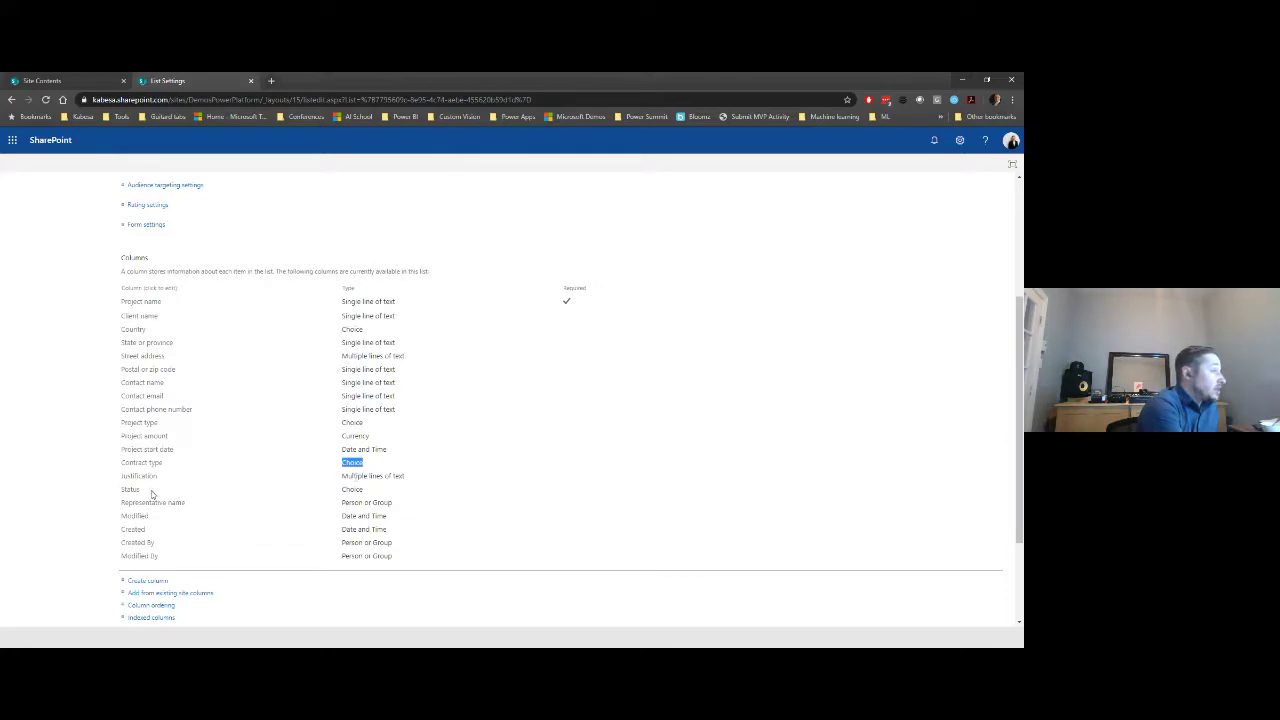
{"action": "double_click", "coordinate": [356, 489]}
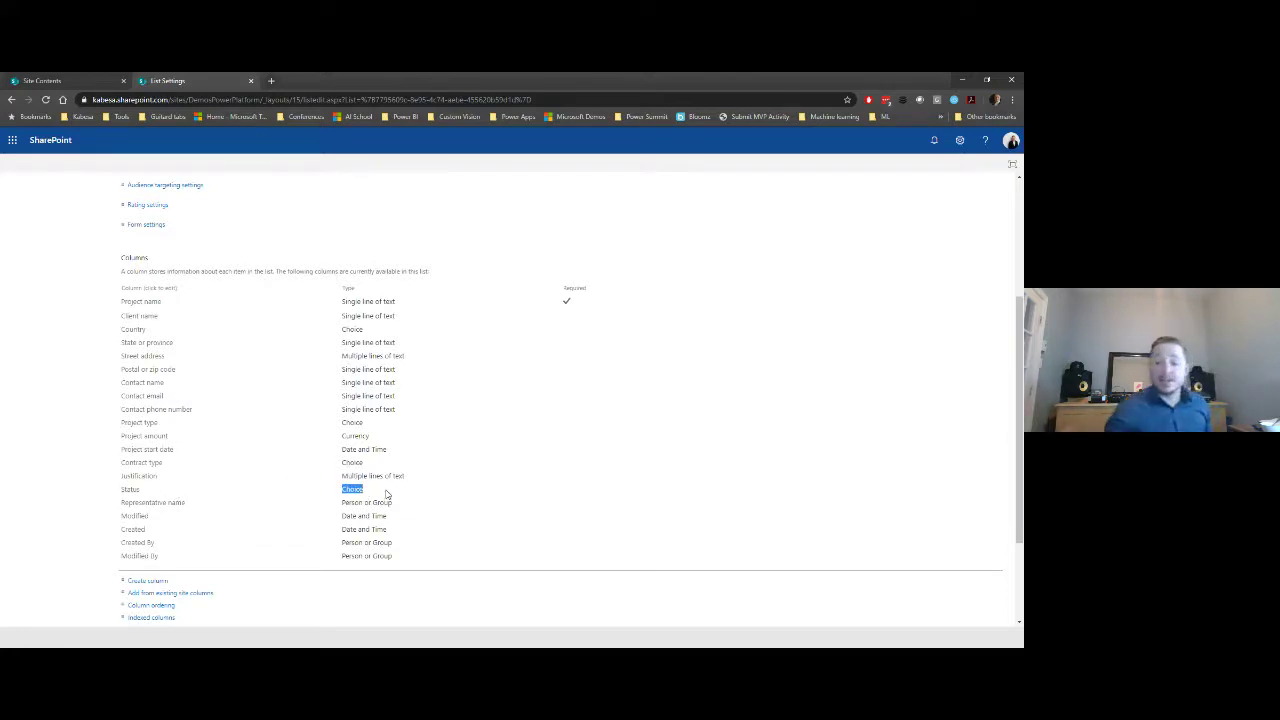
{"action": "scroll", "coordinate": [387, 493], "scroll_direction": "up", "scroll_amount": 3}
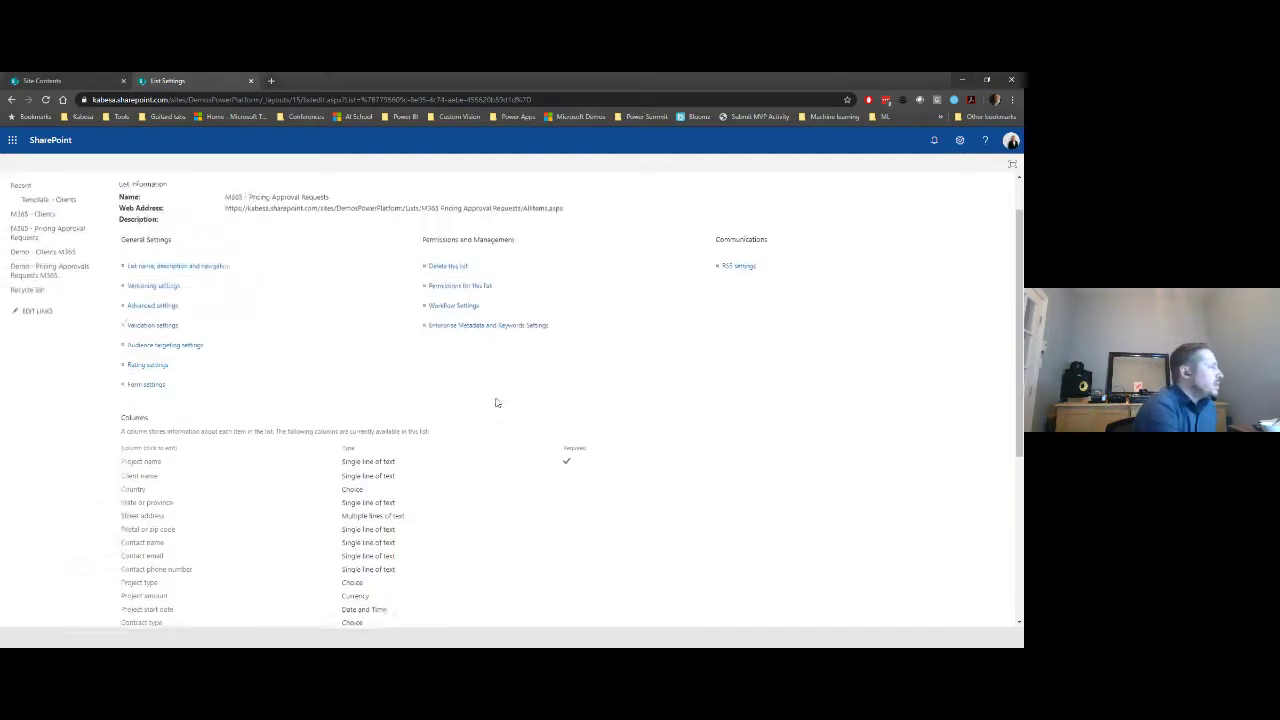
- Return from List Settings to the list's items, Project 1 and Project 2
{"action": "left_click", "coordinate": [222, 209]}
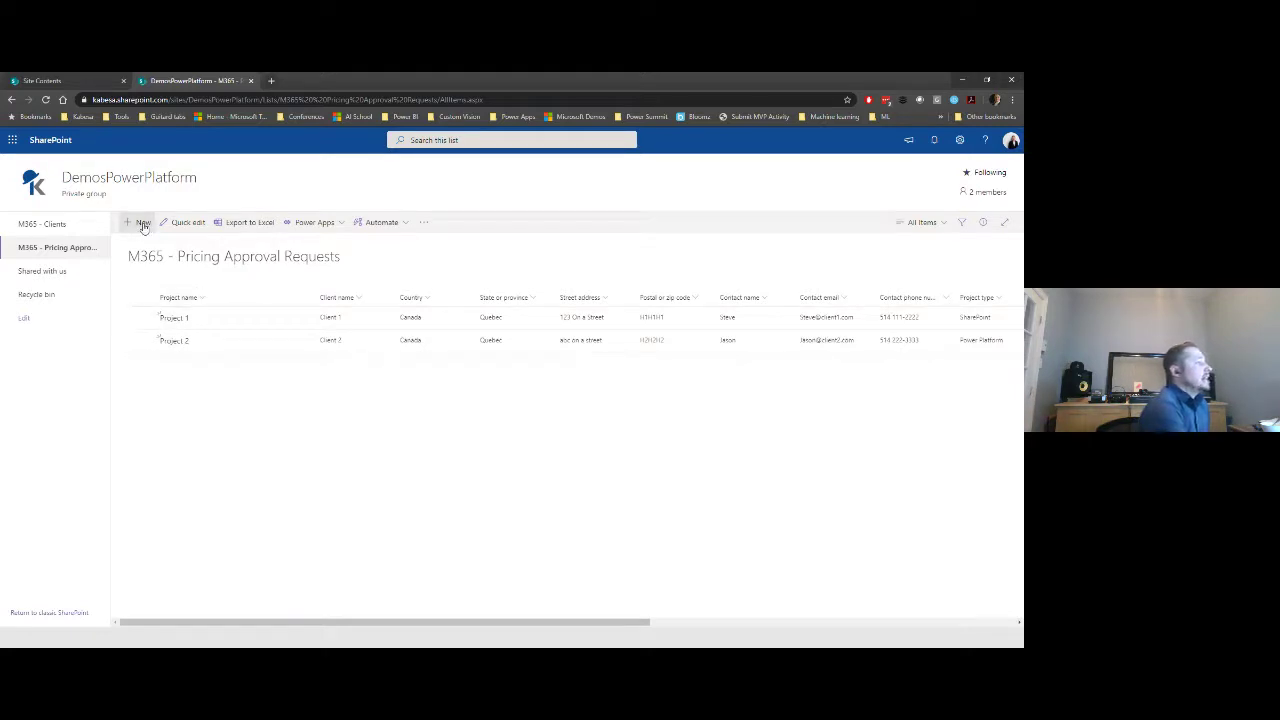
- Start a new request and switch between the form's Client and Project sections
{"action": "left_click", "coordinate": [143, 224]}
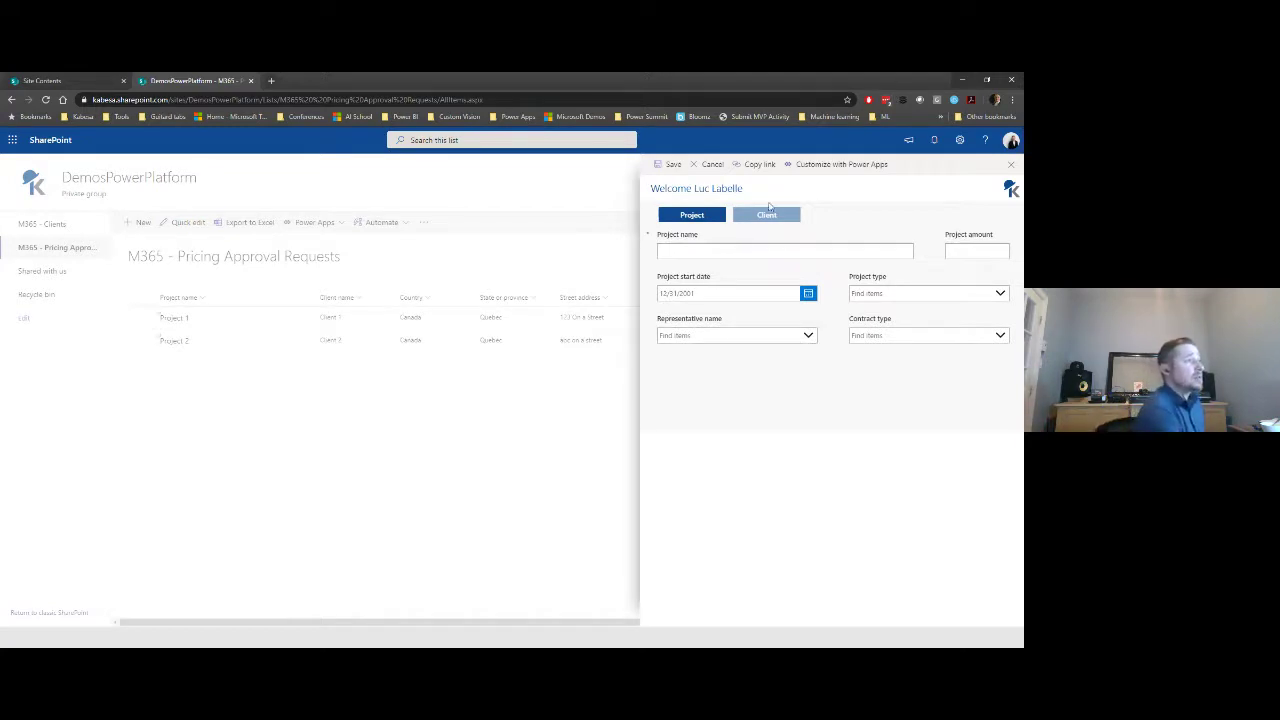
{"action": "left_click", "coordinate": [768, 216]}
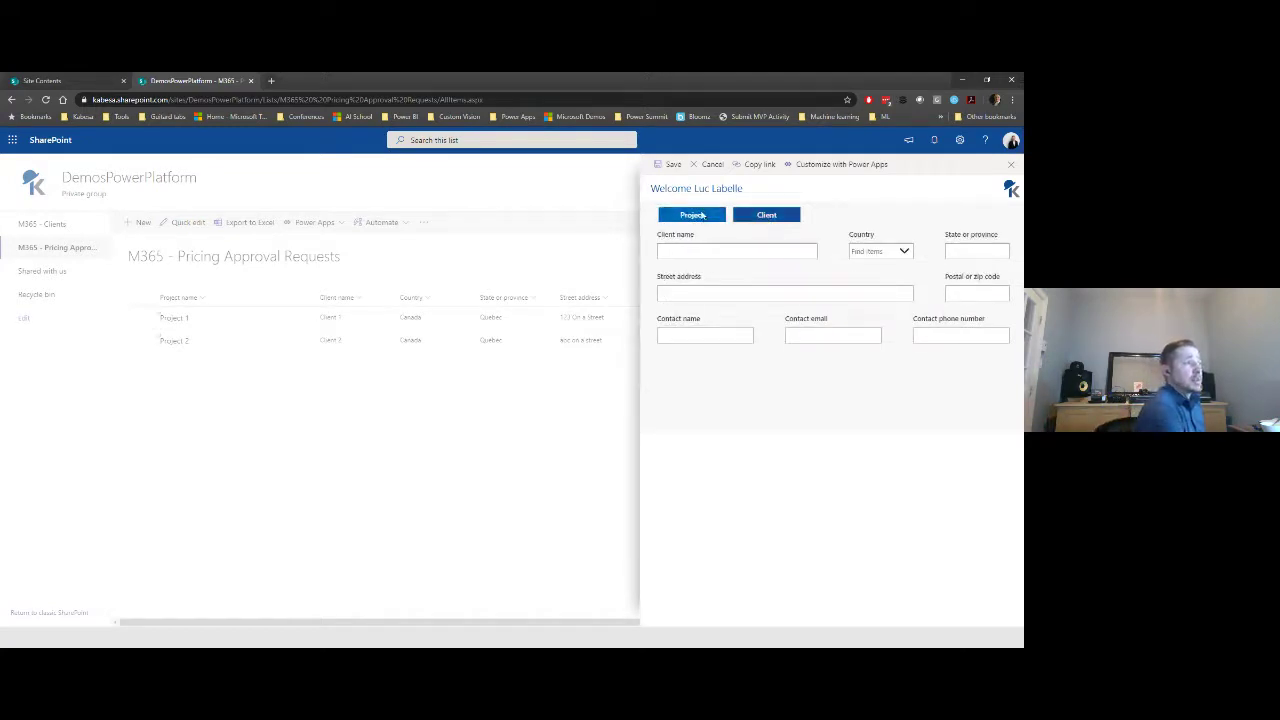
{"action": "left_click", "coordinate": [705, 216]}
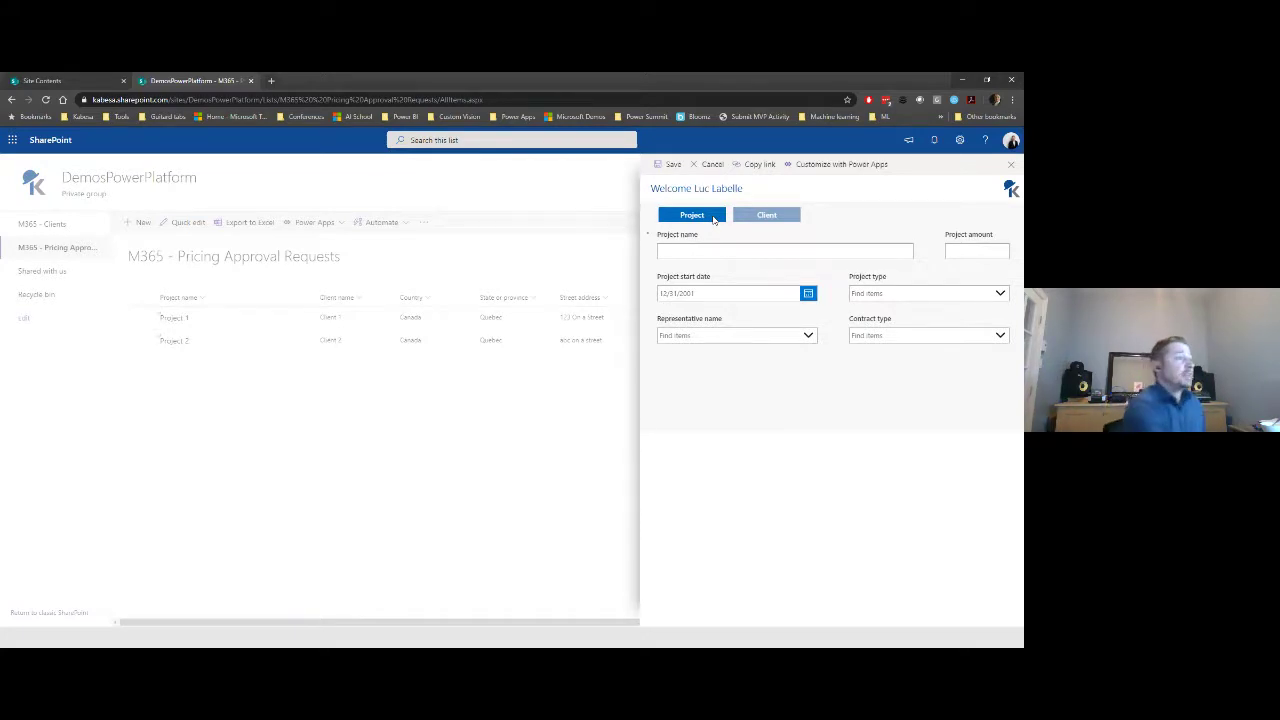
{"action": "left_click", "coordinate": [762, 215]}
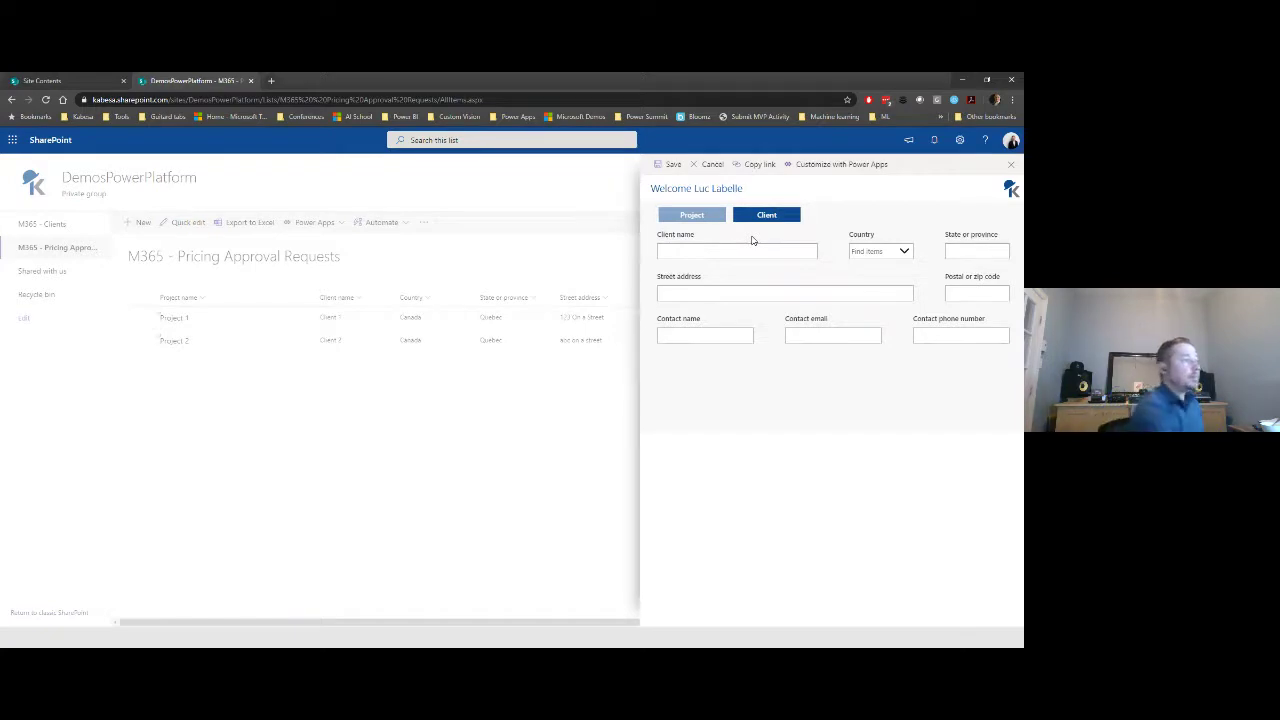
{"action": "left_click", "coordinate": [709, 218]}
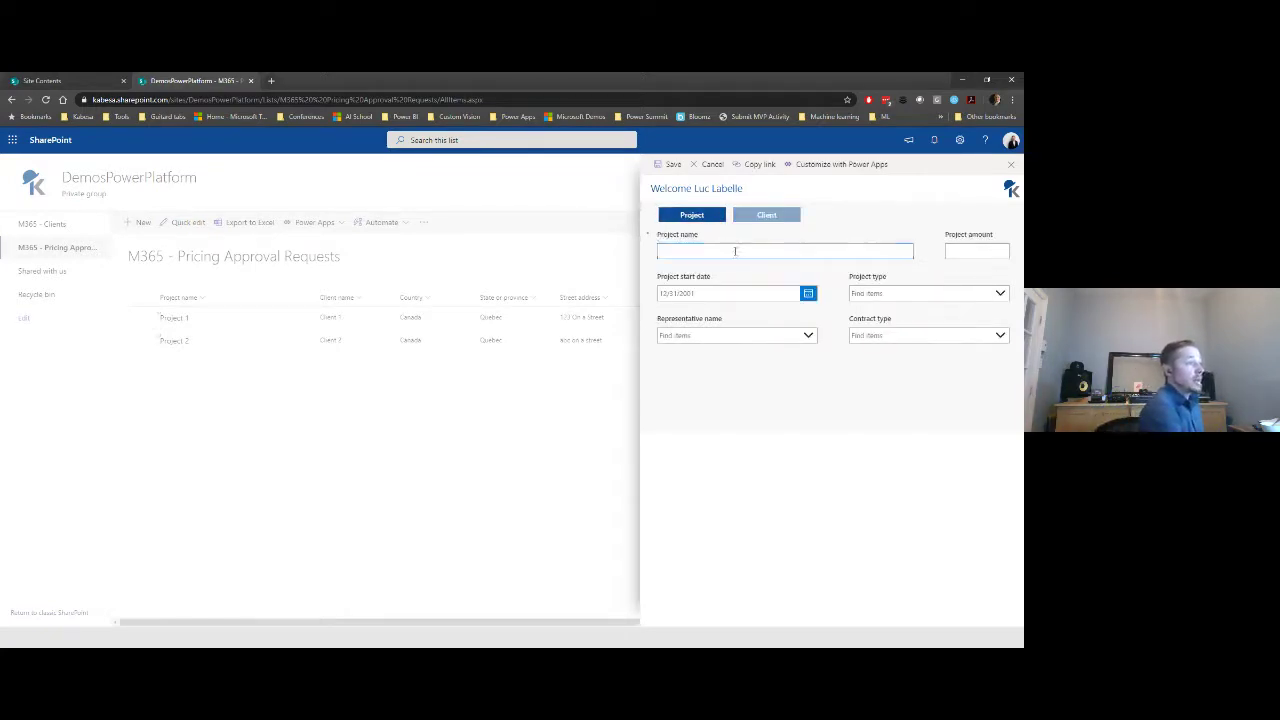
- Name the project 'Project 3' with a start date of 5/31/2020
{"action": "left_click", "coordinate": [802, 253]}
{"action": "type", "text": "Projec"}
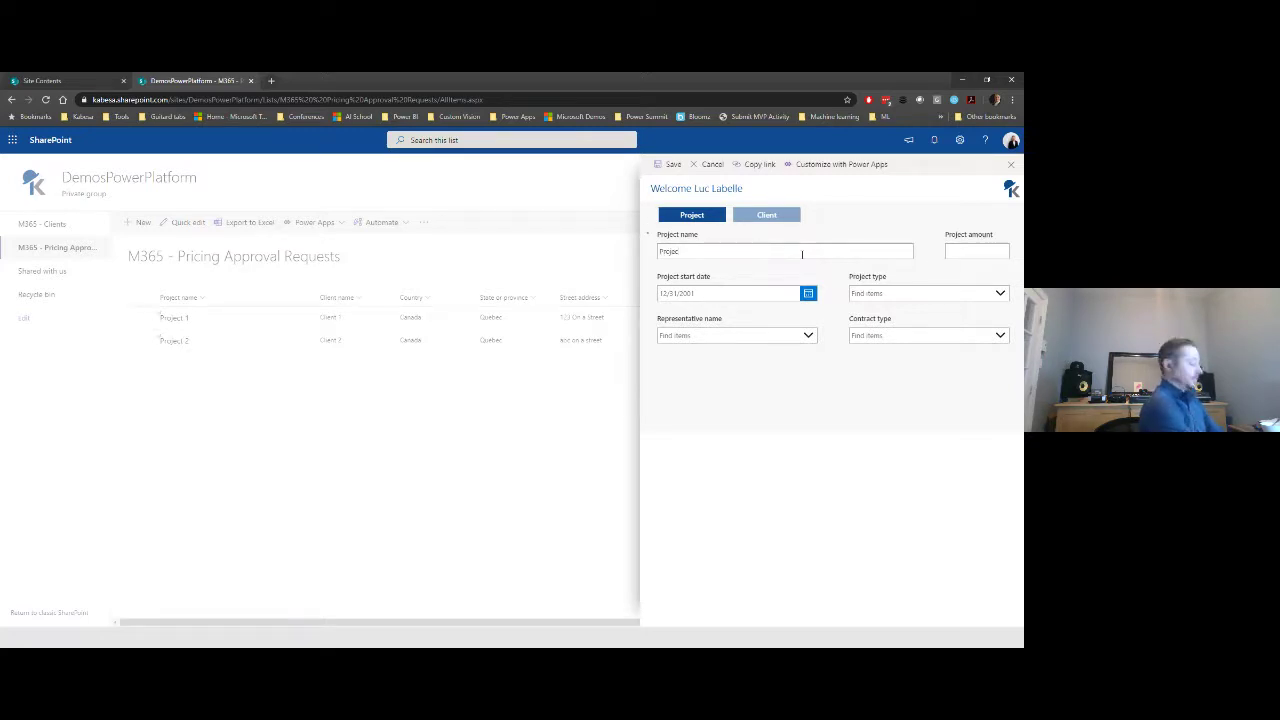
{"action": "type", "text": "t 3"}
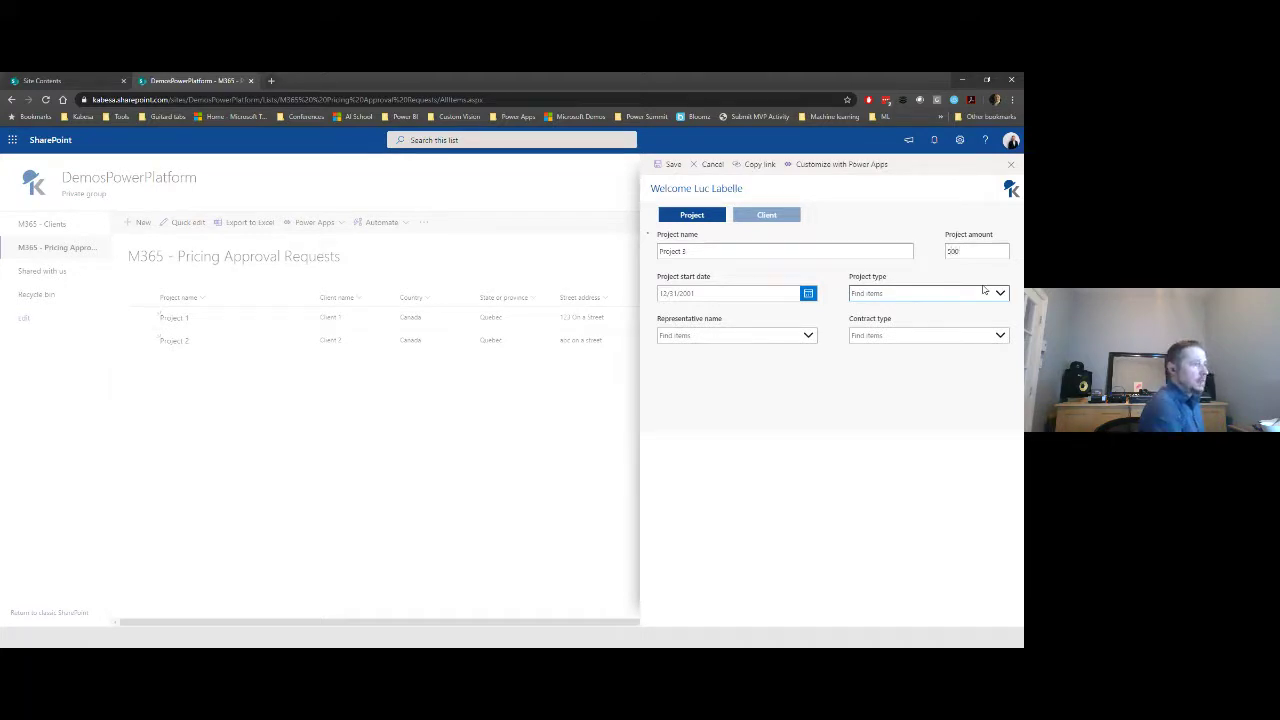
{"action": "left_click", "coordinate": [808, 293]}
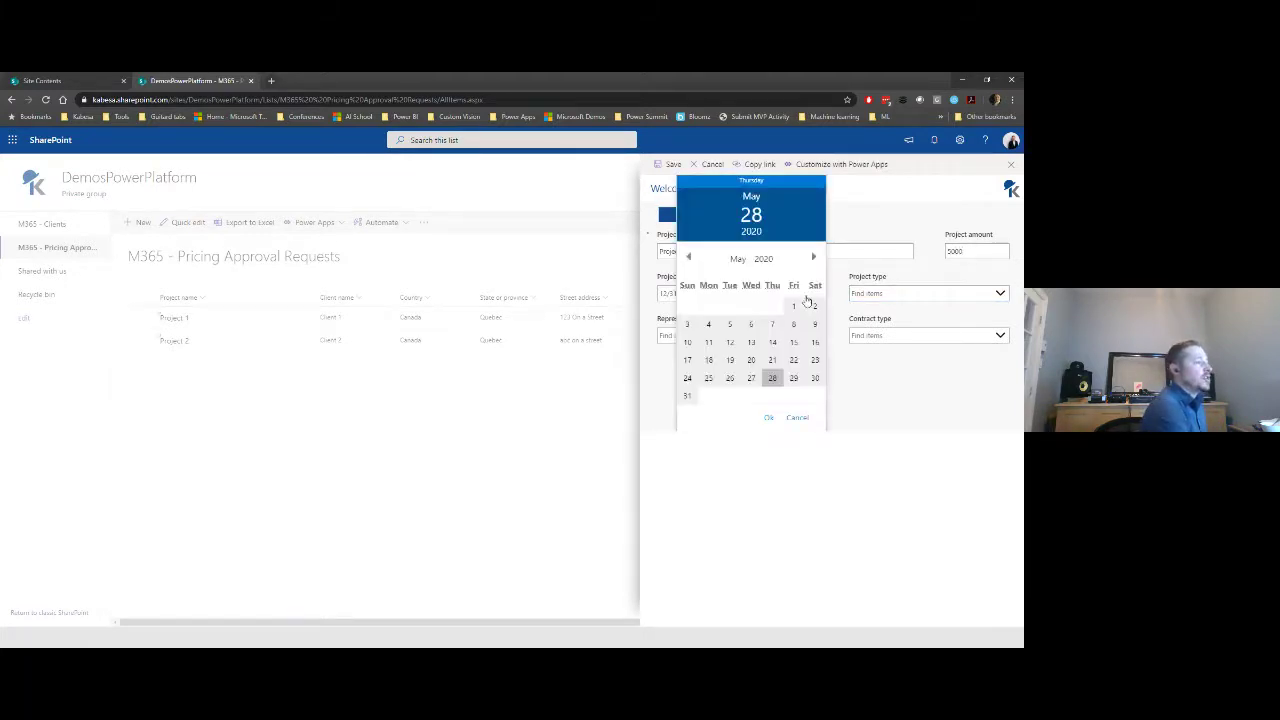
{"action": "left_click", "coordinate": [689, 398]}
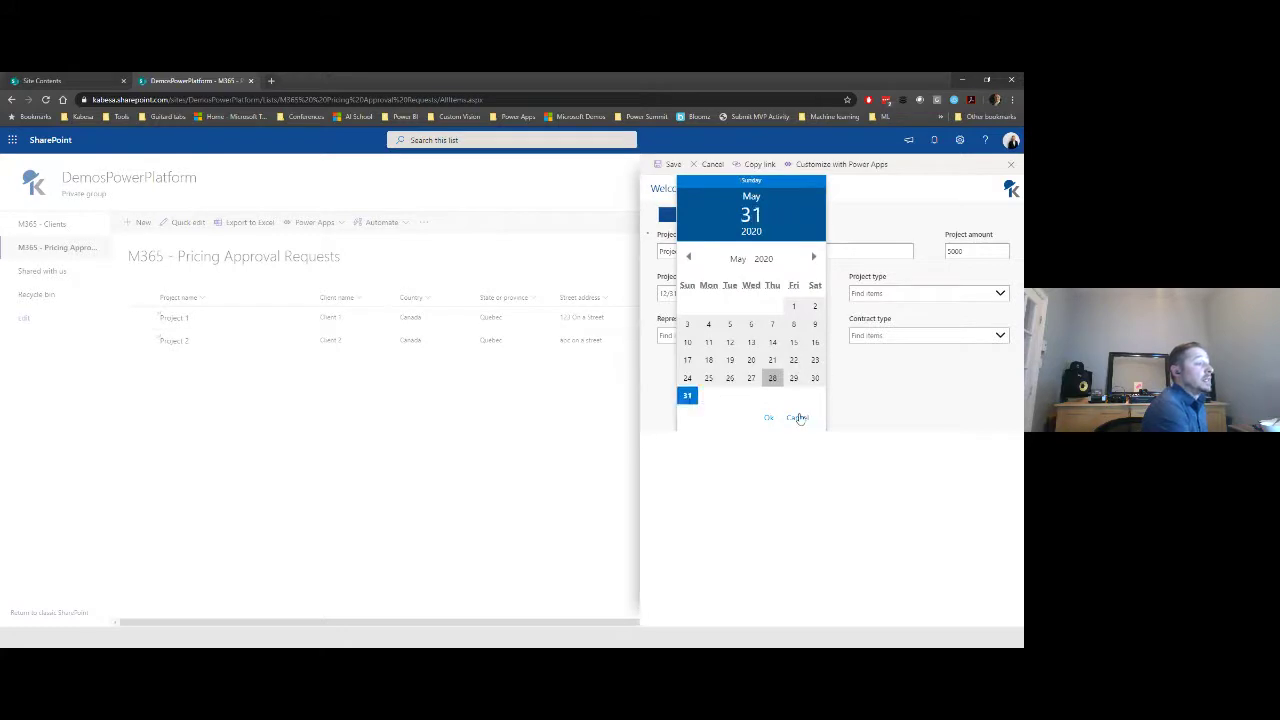
{"action": "left_click", "coordinate": [768, 418]}
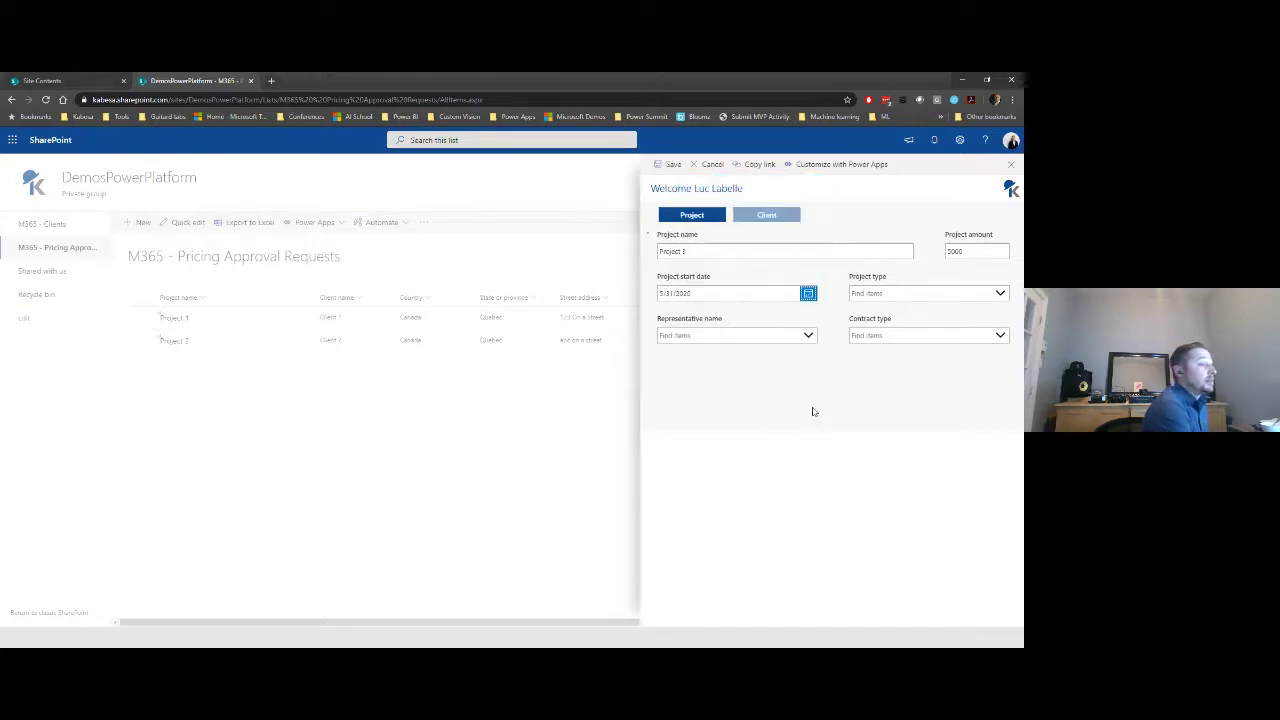
- Set the project type to SharePoint and pick the representative from the search suggestions
{"action": "left_click", "coordinate": [940, 294]}
{"action": "left_click", "coordinate": [924, 315]}
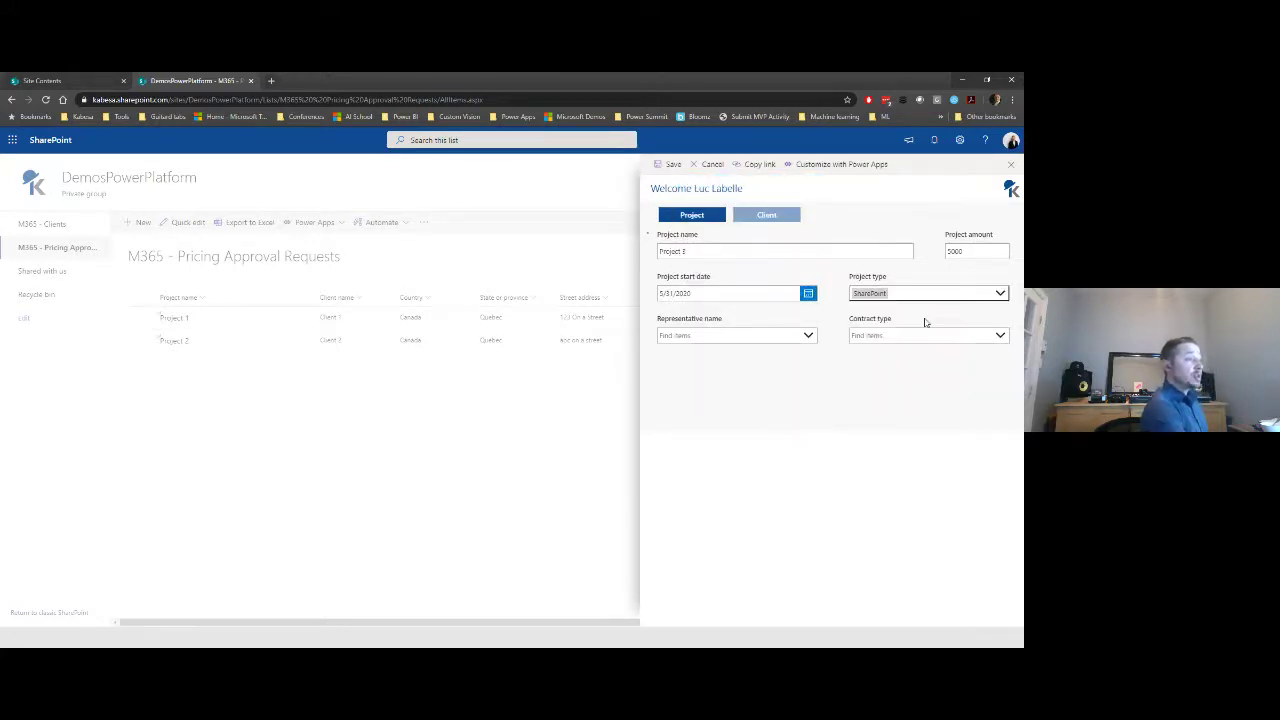
{"action": "left_click", "coordinate": [719, 339]}
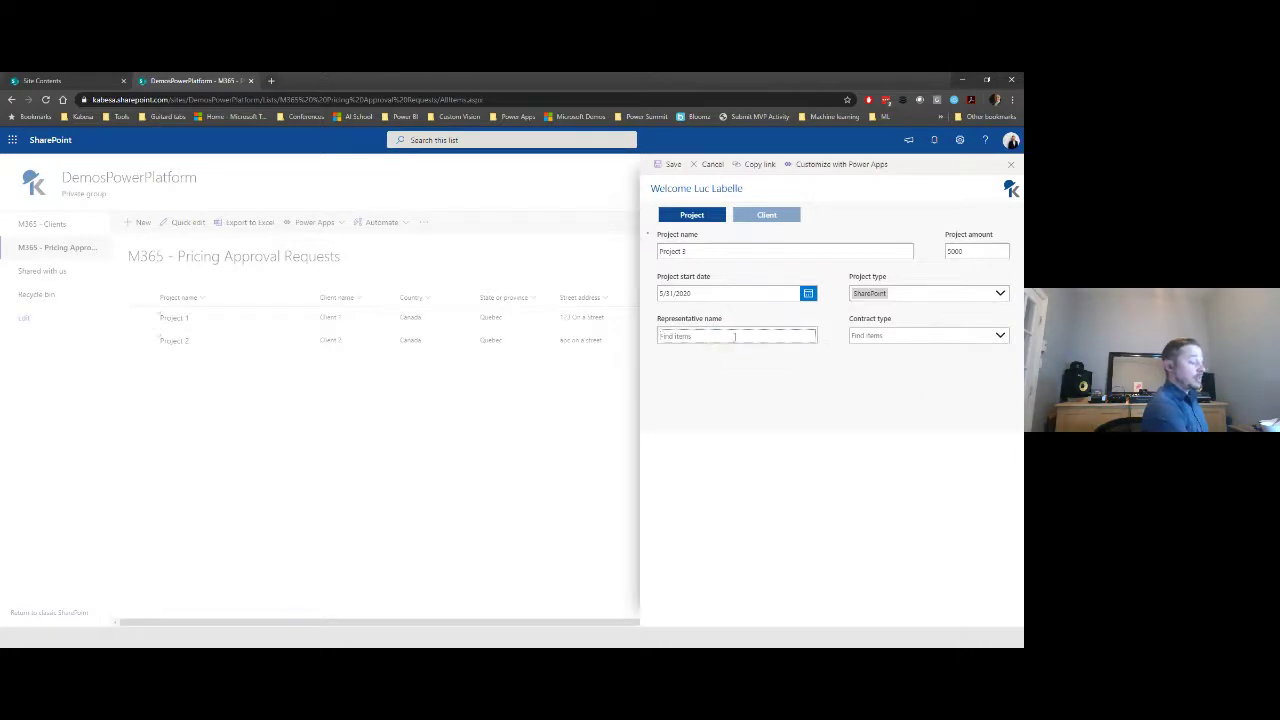
{"action": "type", "text": "luc"}
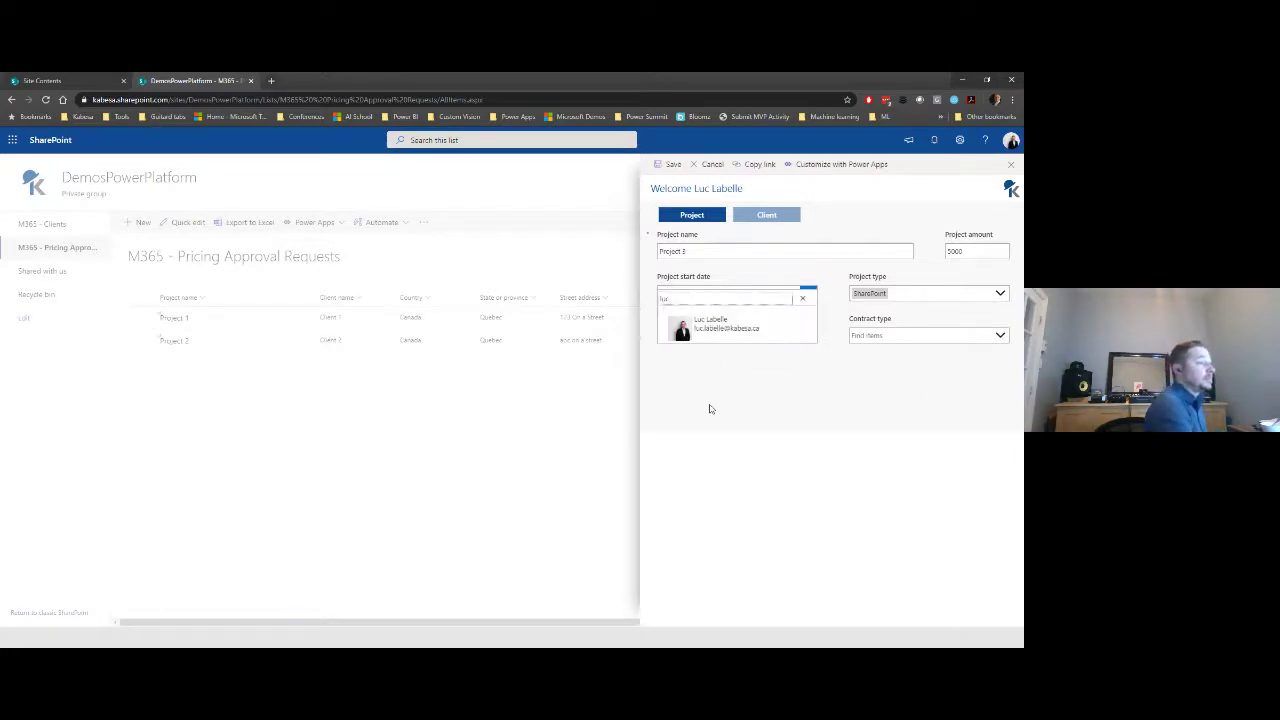
{"action": "left_click", "coordinate": [708, 329]}
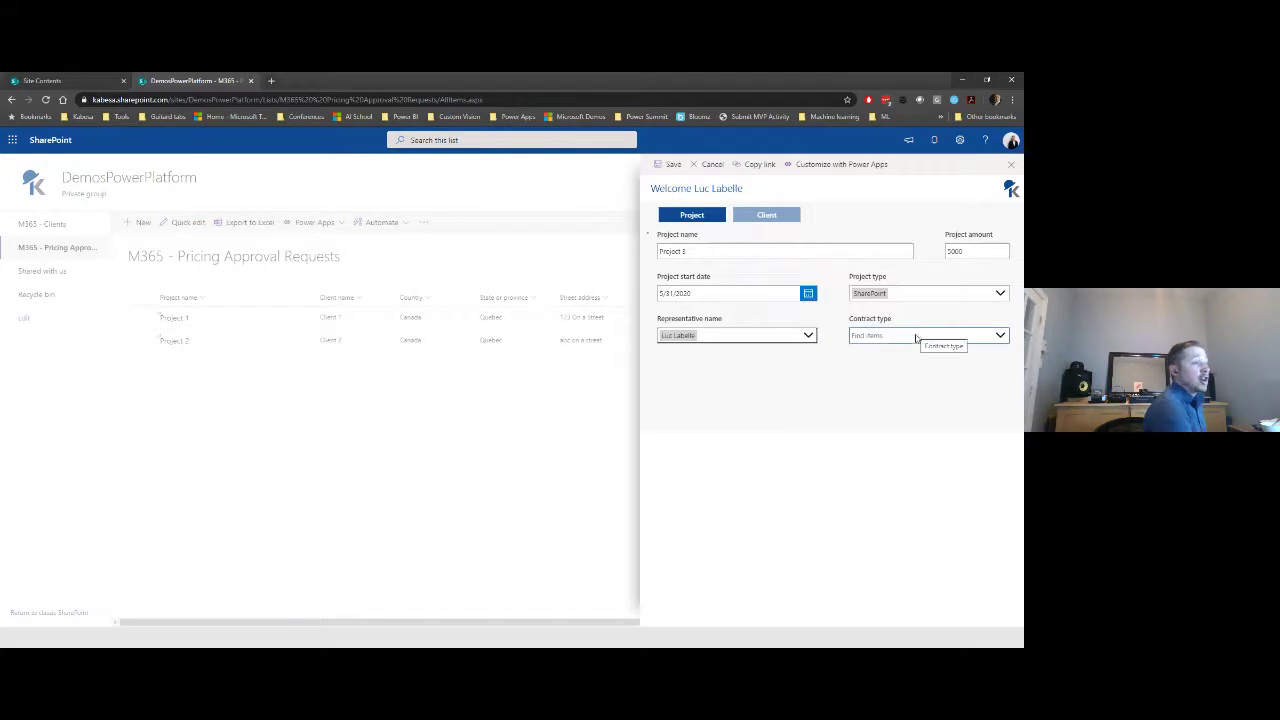
- Choose a Non standard contract, justify it with 'This is my justification', and show the Client section
{"action": "left_click", "coordinate": [914, 335]}
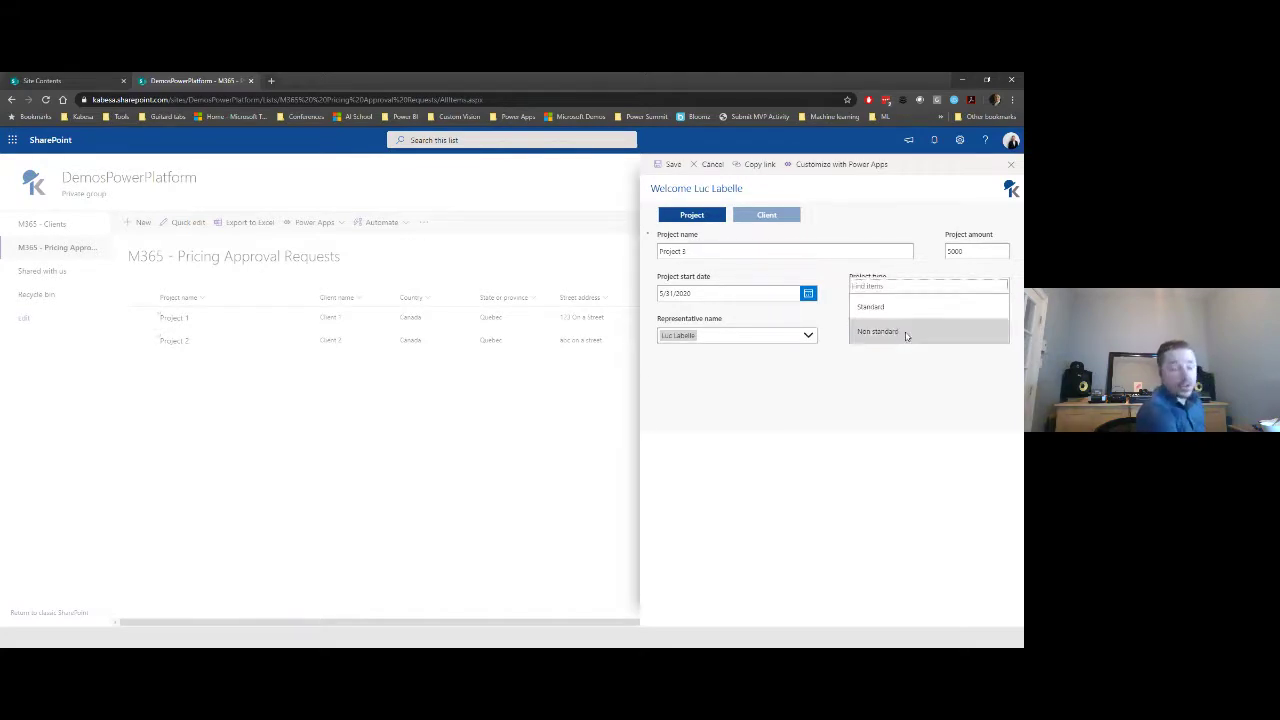
{"action": "left_click", "coordinate": [904, 333]}
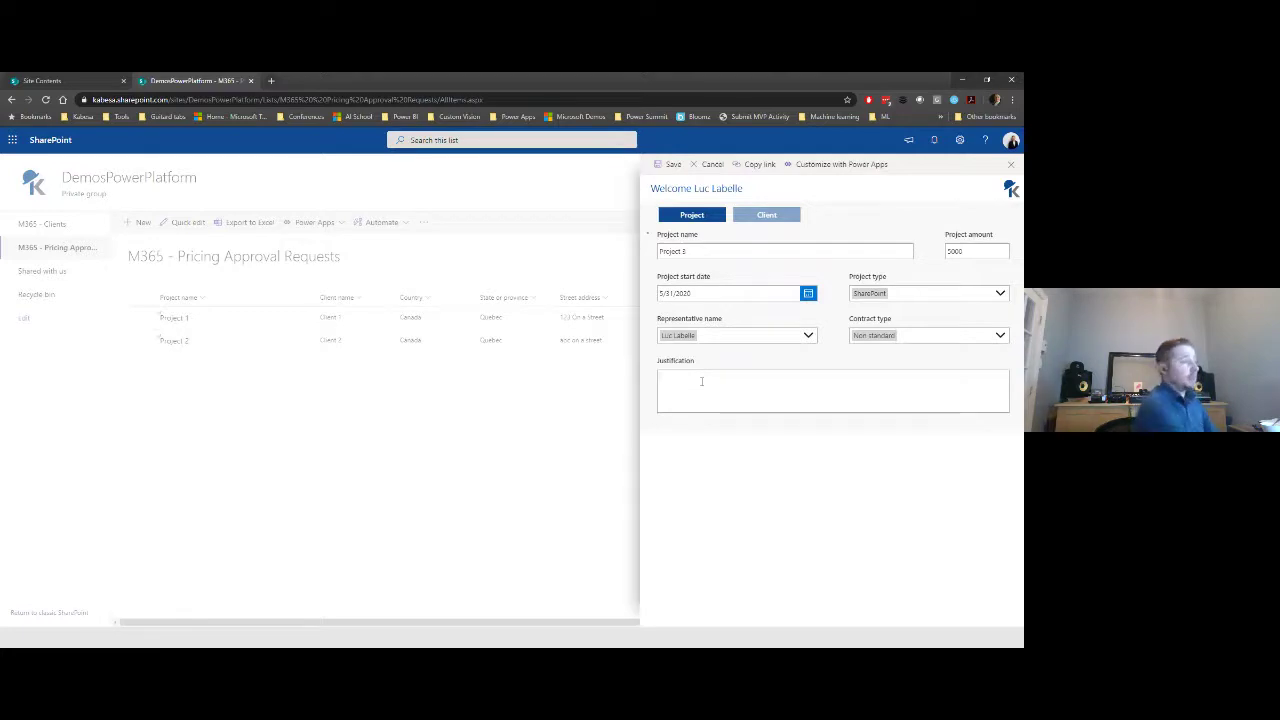
{"action": "left_click", "coordinate": [701, 381]}
{"action": "type", "text": "This is my"}
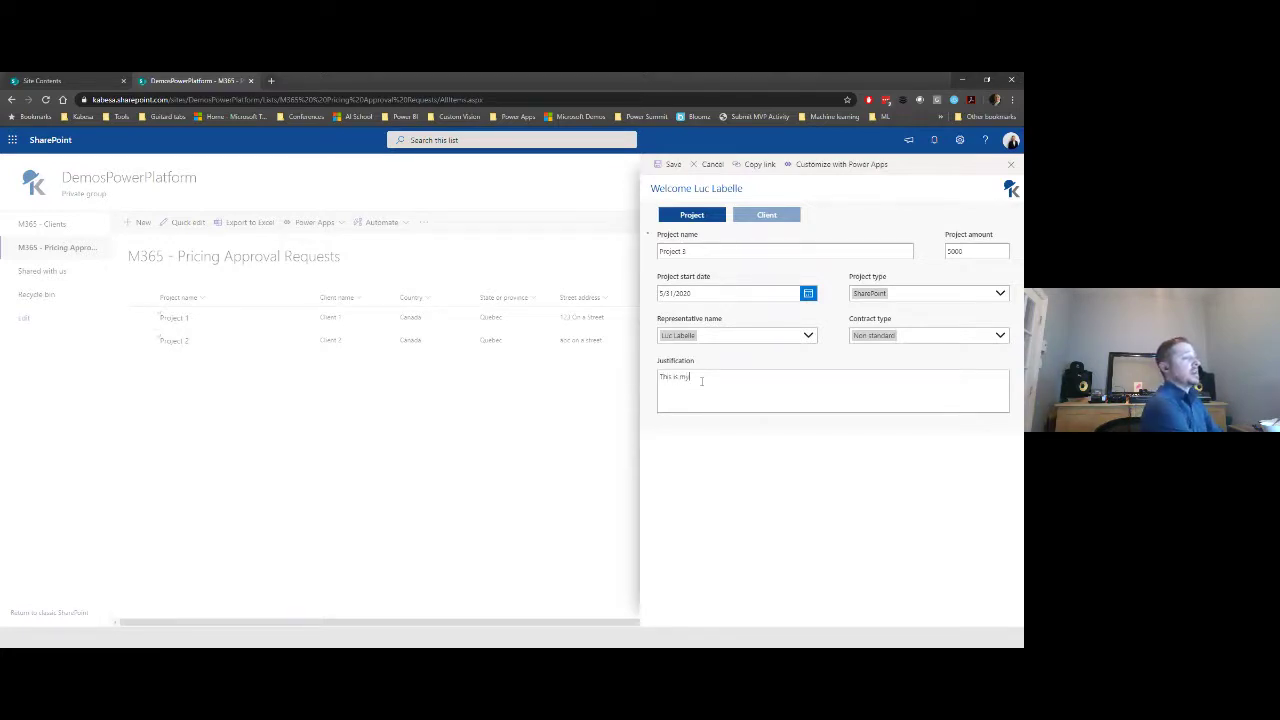
{"action": "type", "text": " justification"}
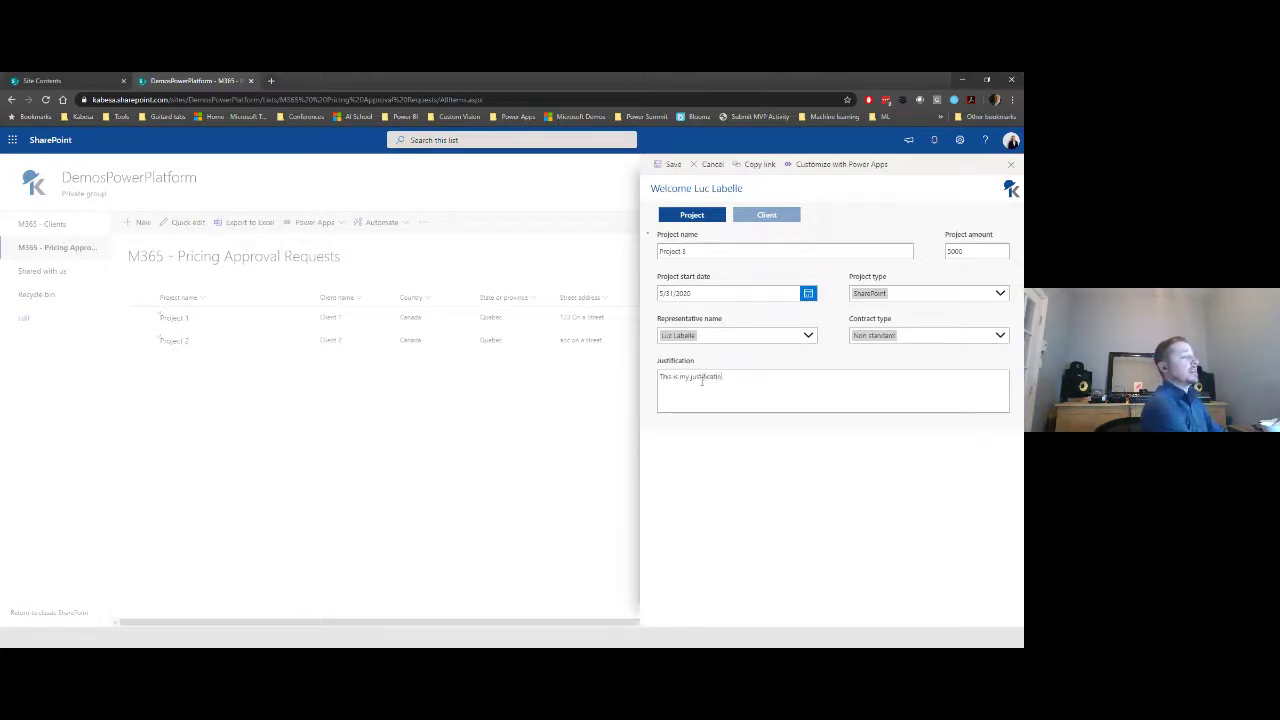
{"action": "left_click", "coordinate": [766, 215]}
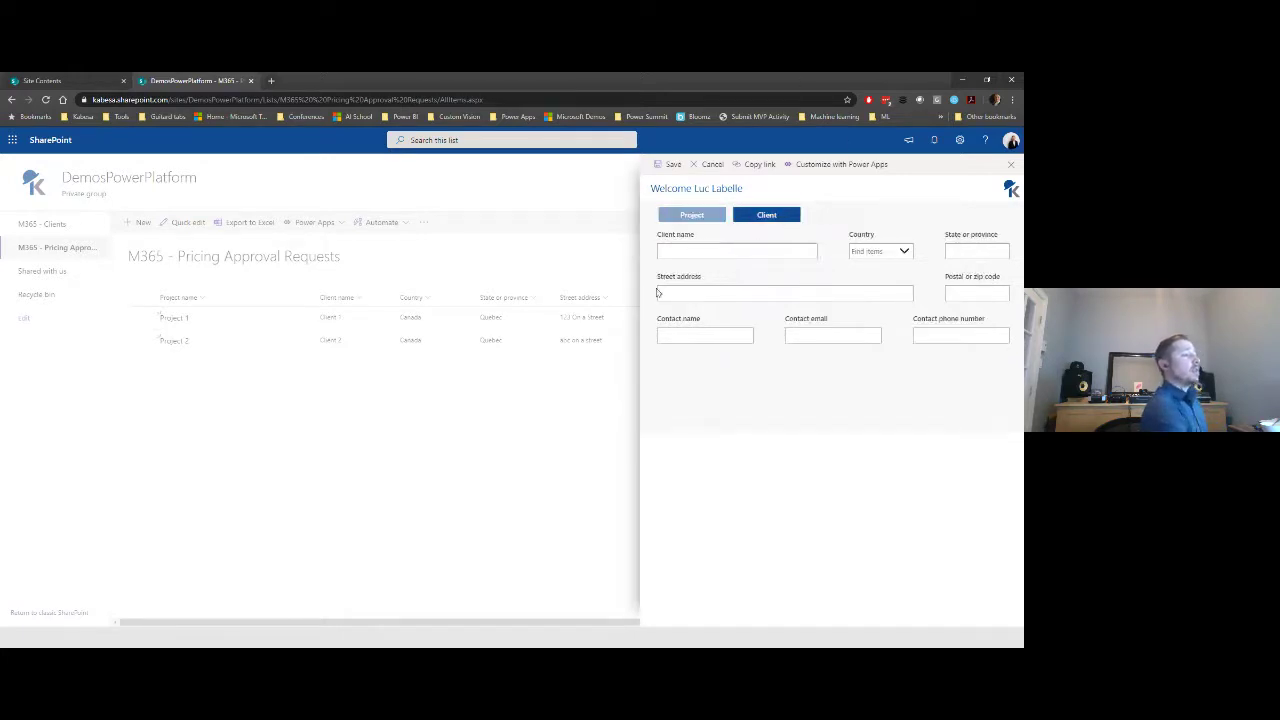
- Enter Client 3 with country USA, state Qc, address and contact details, then save the request
{"action": "type", "text": "Clien"}
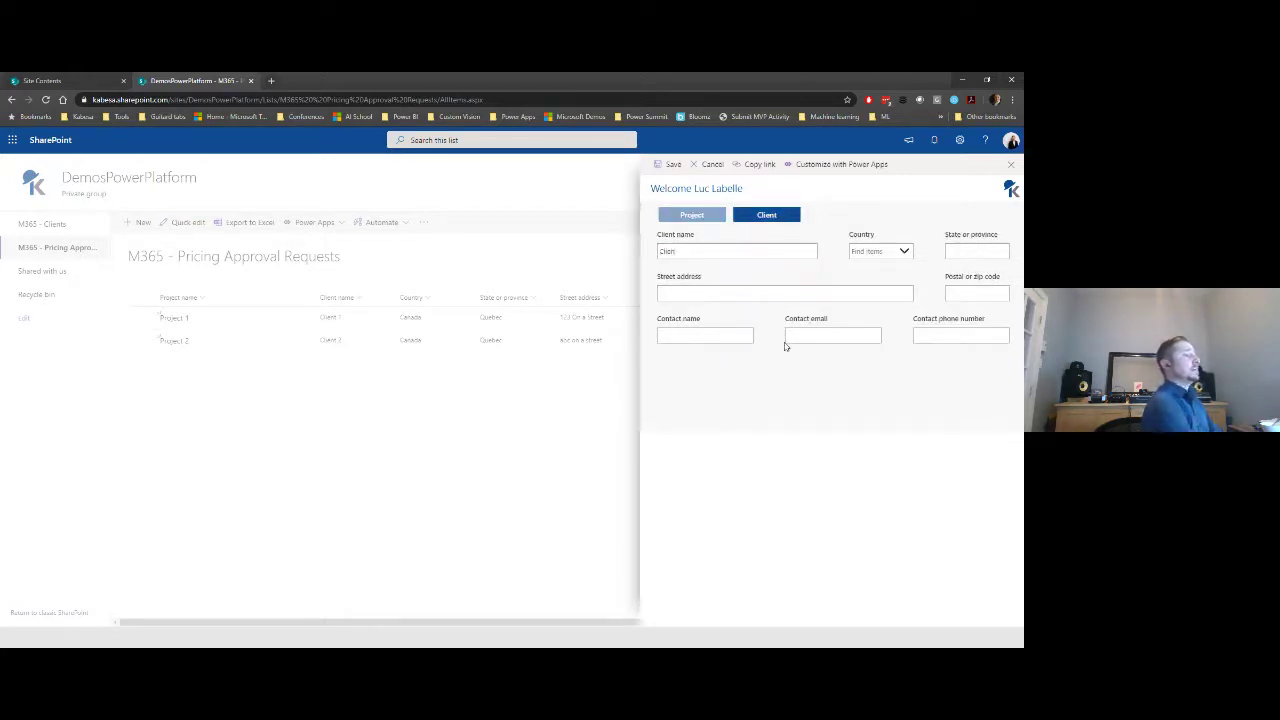
{"action": "type", "text": "t "}
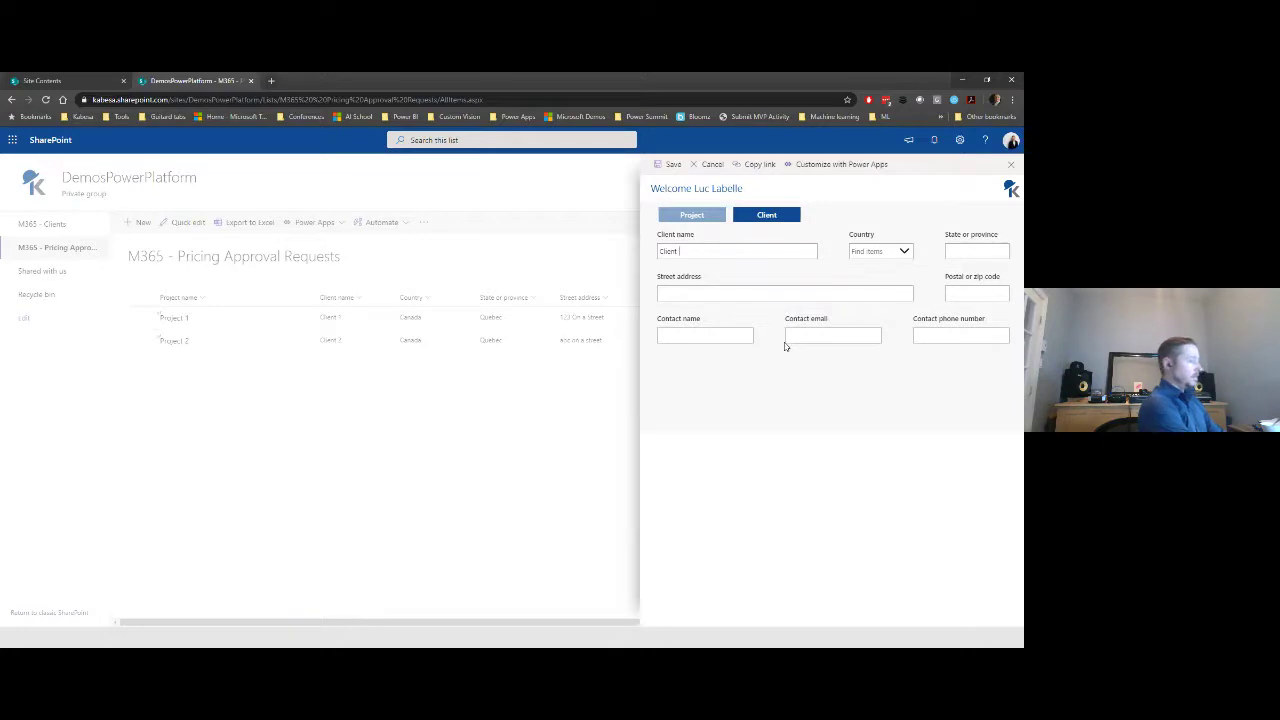
{"action": "type", "text": "3"}
{"action": "key", "text": "Tab"}
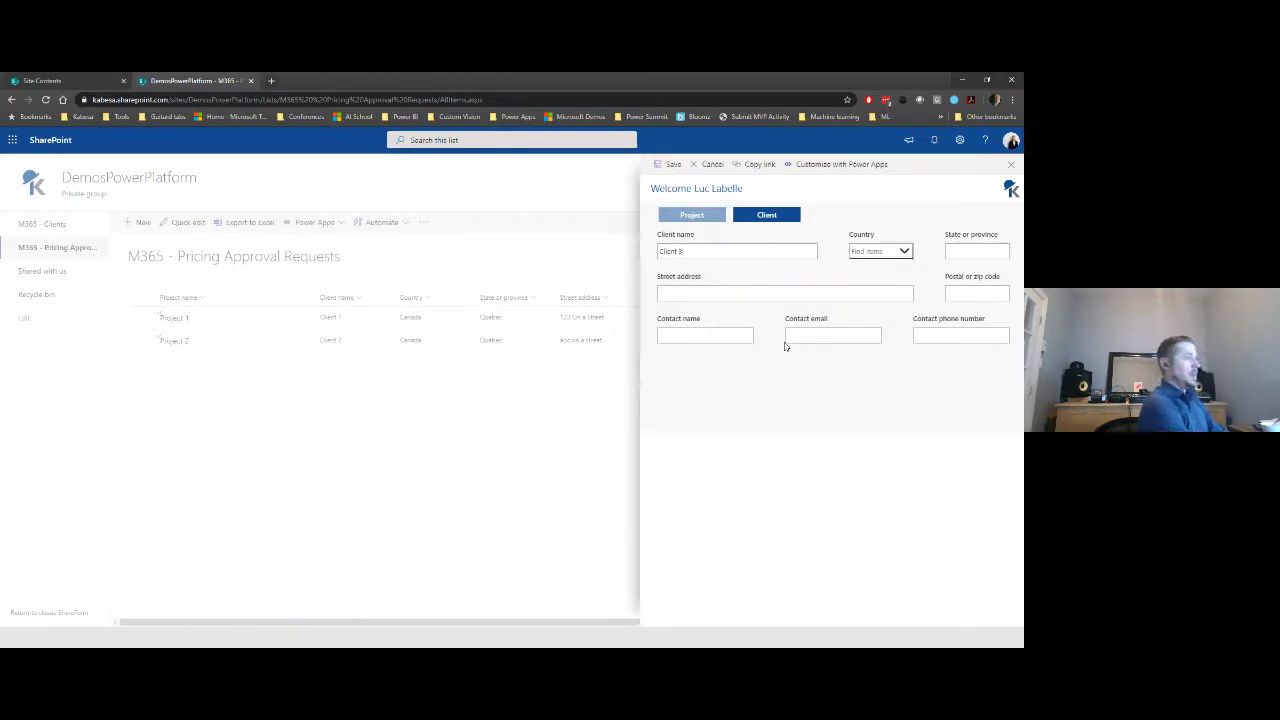
{"action": "left_click", "coordinate": [896, 252]}
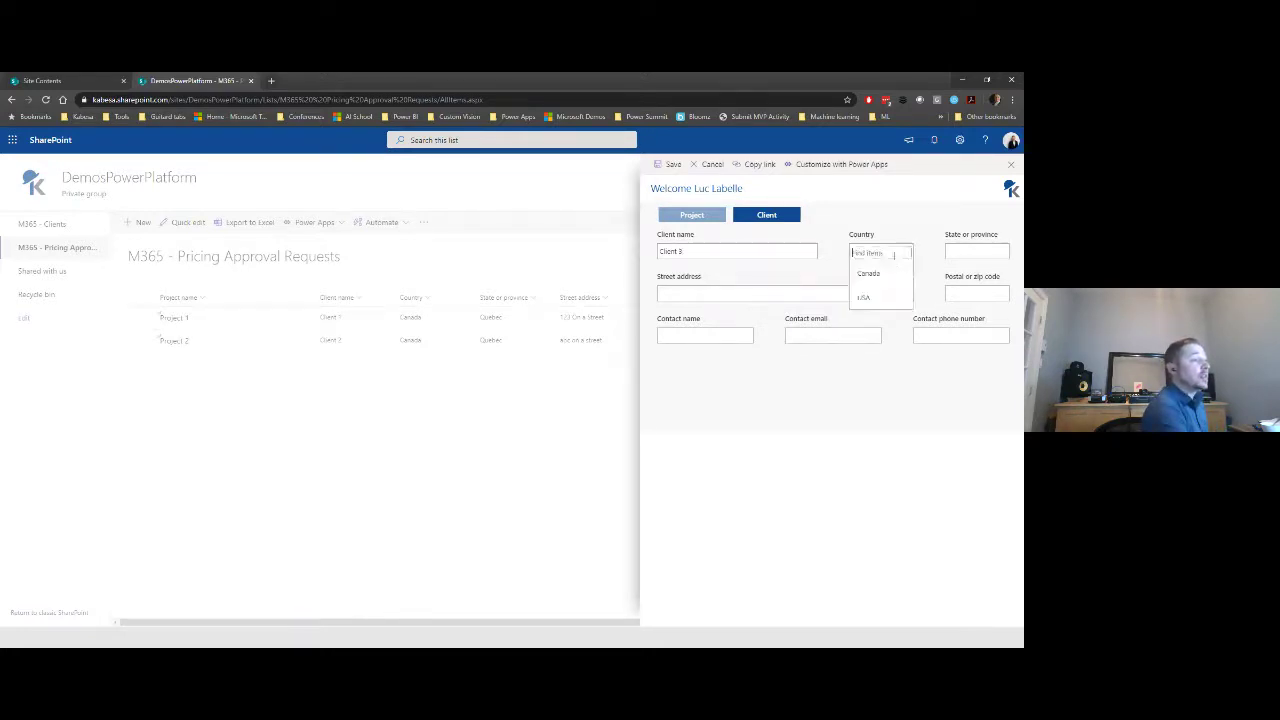
{"action": "left_click", "coordinate": [865, 294]}
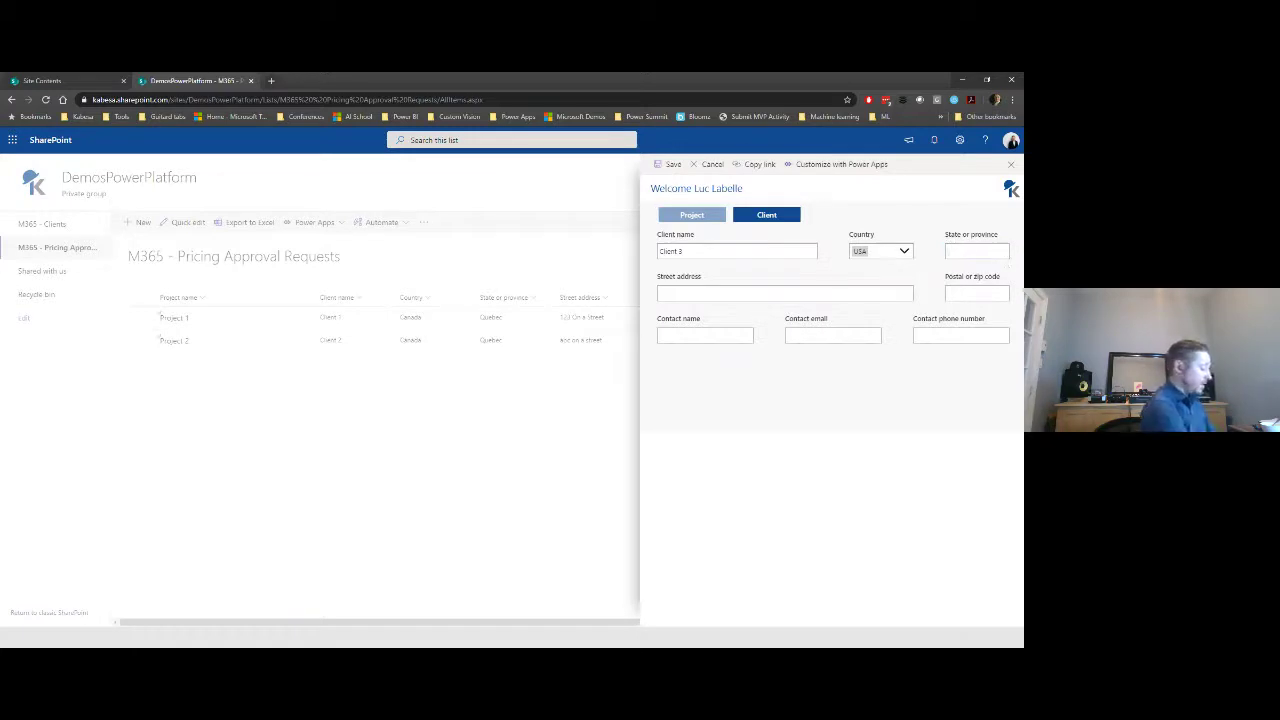
{"action": "type", "text": "Qc"}
{"action": "left_click", "coordinate": [703, 296]}
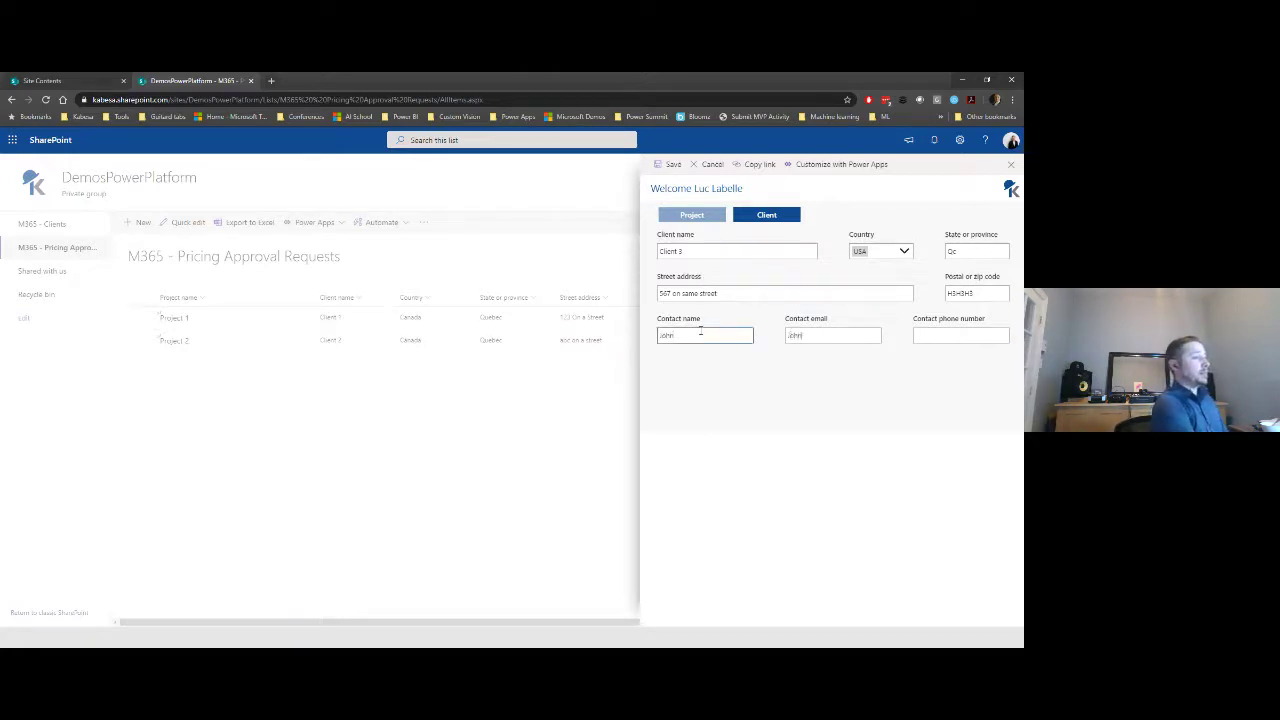
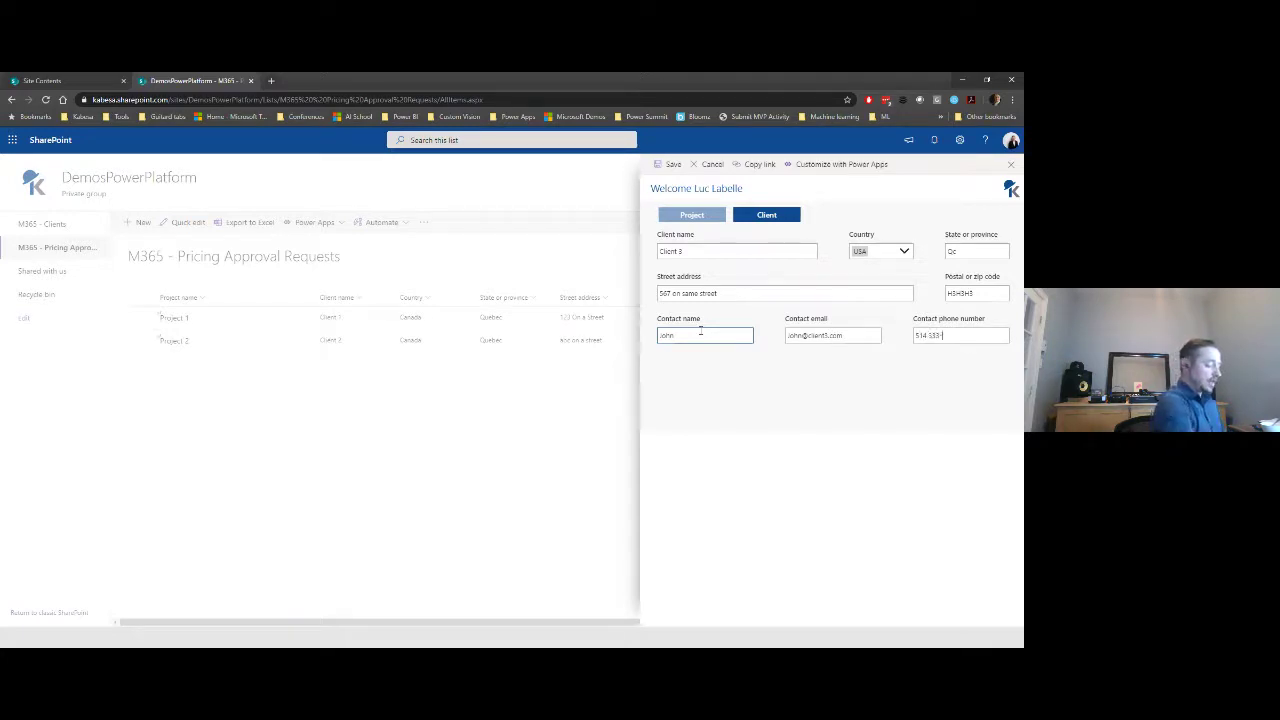
{"action": "left_click", "coordinate": [697, 293]}
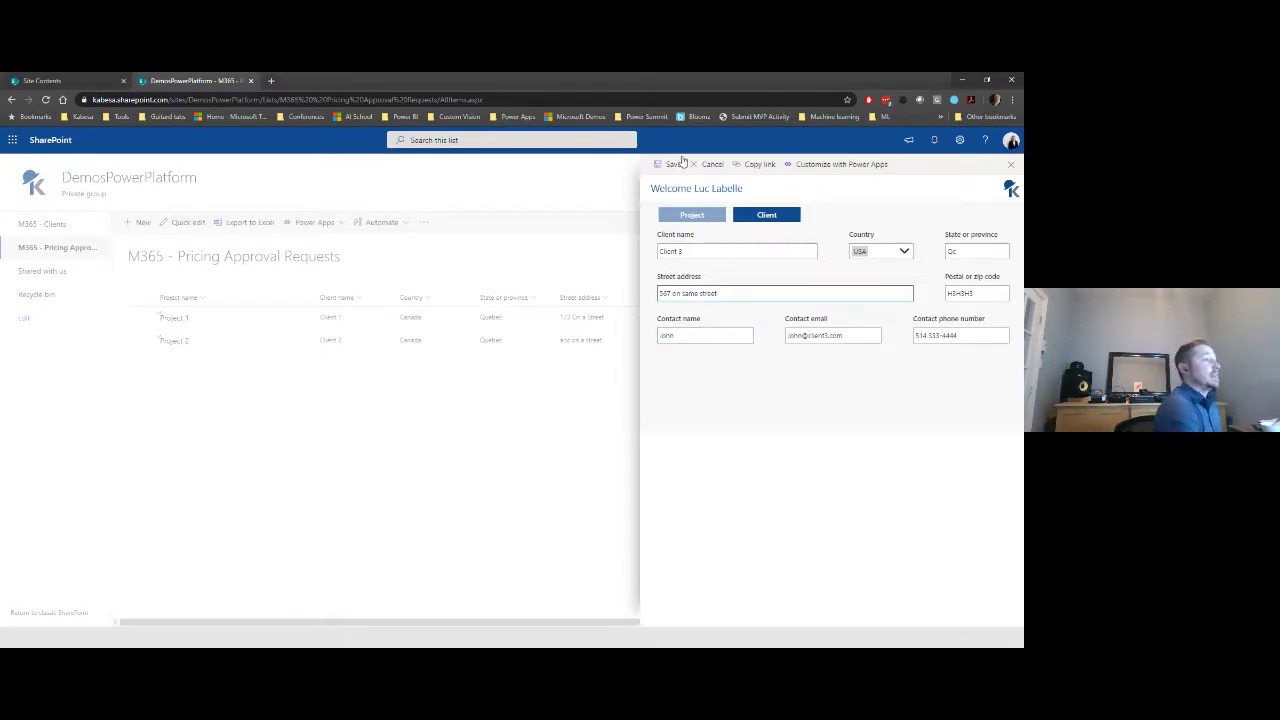
{"action": "left_click", "coordinate": [676, 165]}
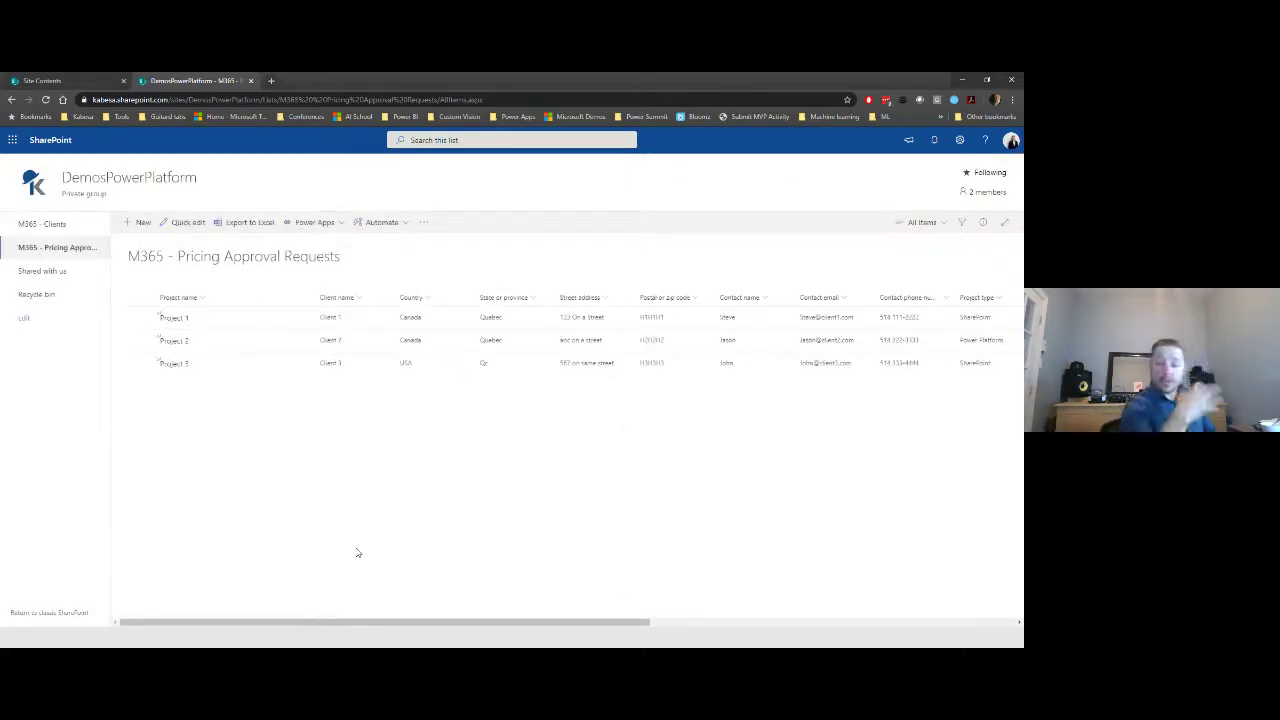
- Open the Demo - Pricing Approvals Requests M365 list, check its settings, then start a New item
{"action": "left_click", "coordinate": [46, 100]}
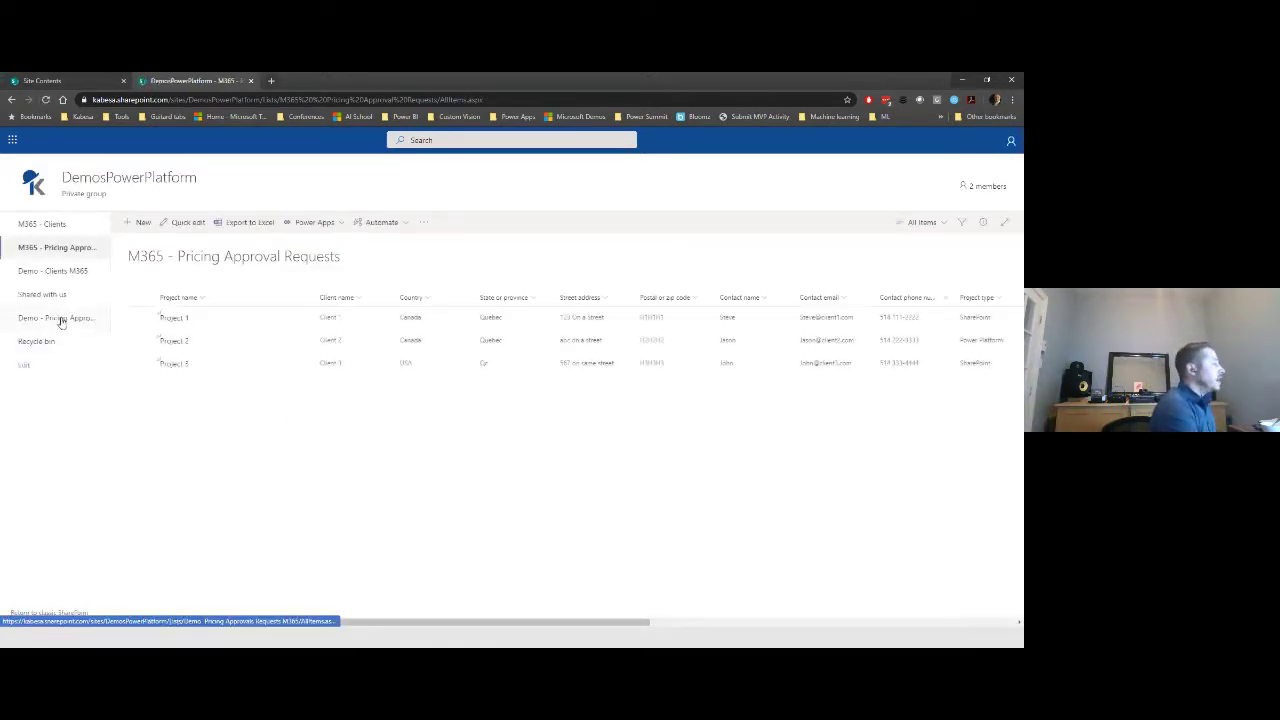
{"action": "left_click", "coordinate": [60, 321]}
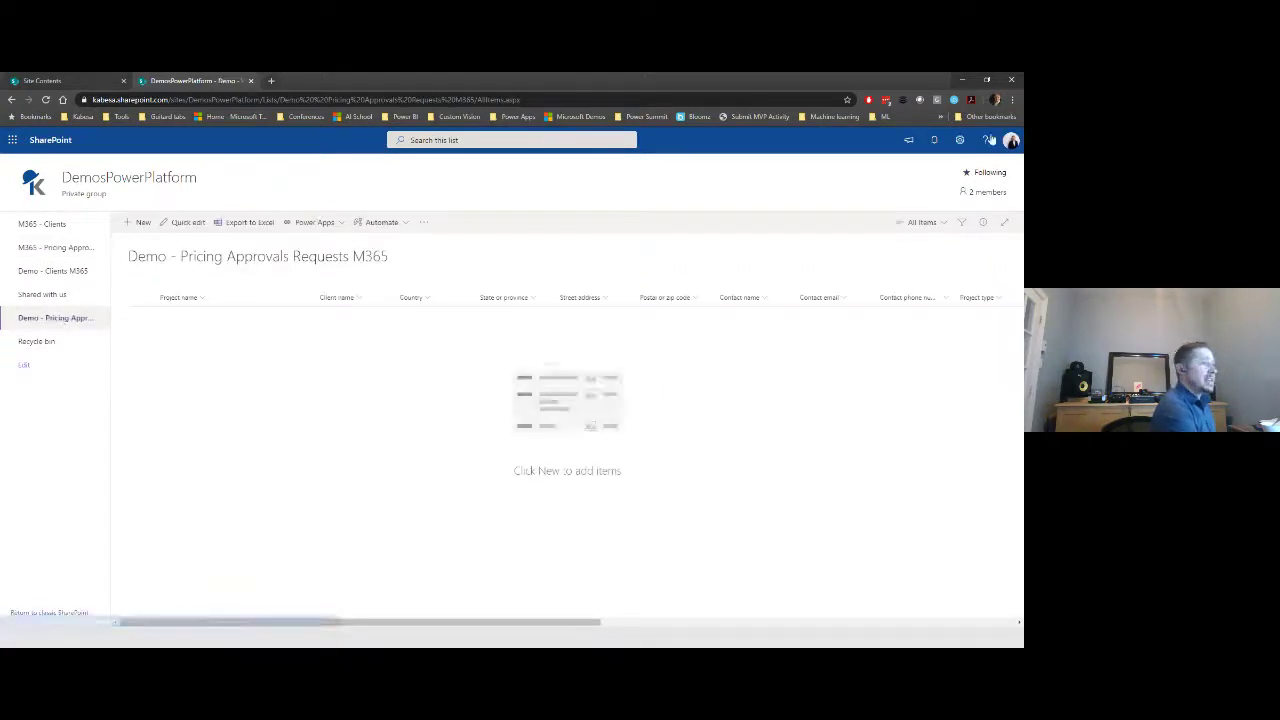
{"action": "left_click", "coordinate": [959, 140]}
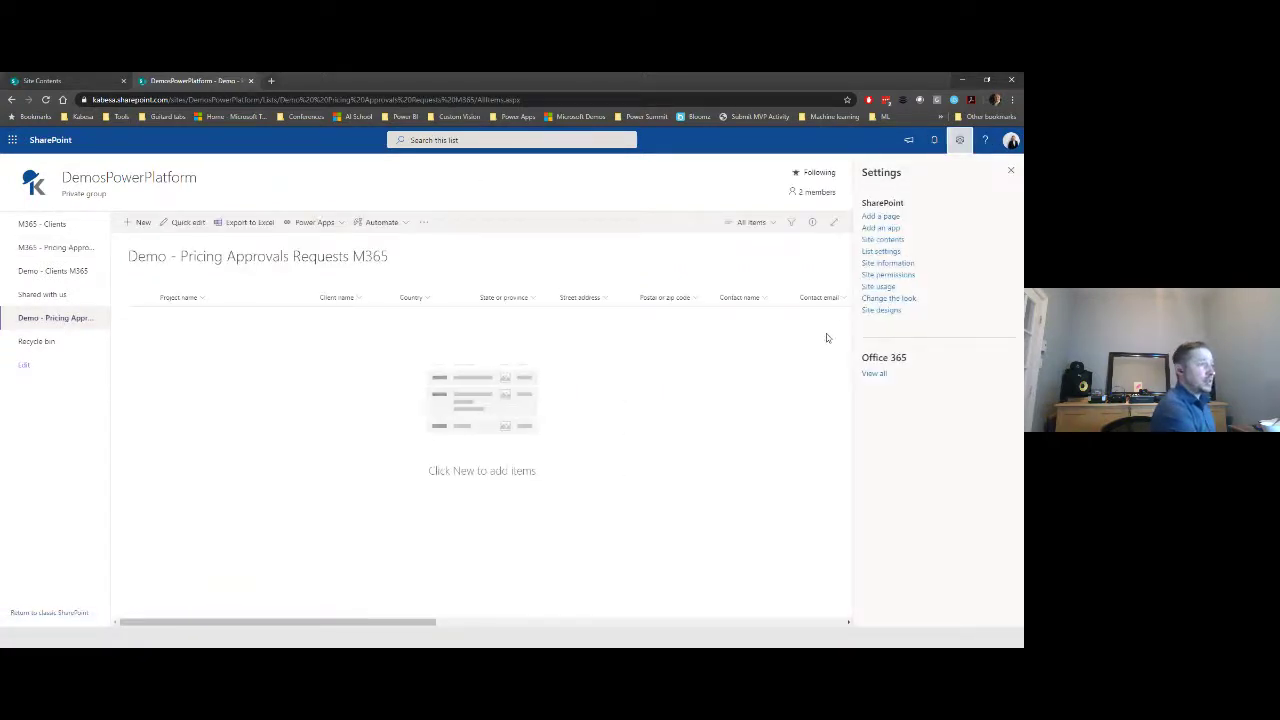
{"action": "left_click", "coordinate": [885, 251]}
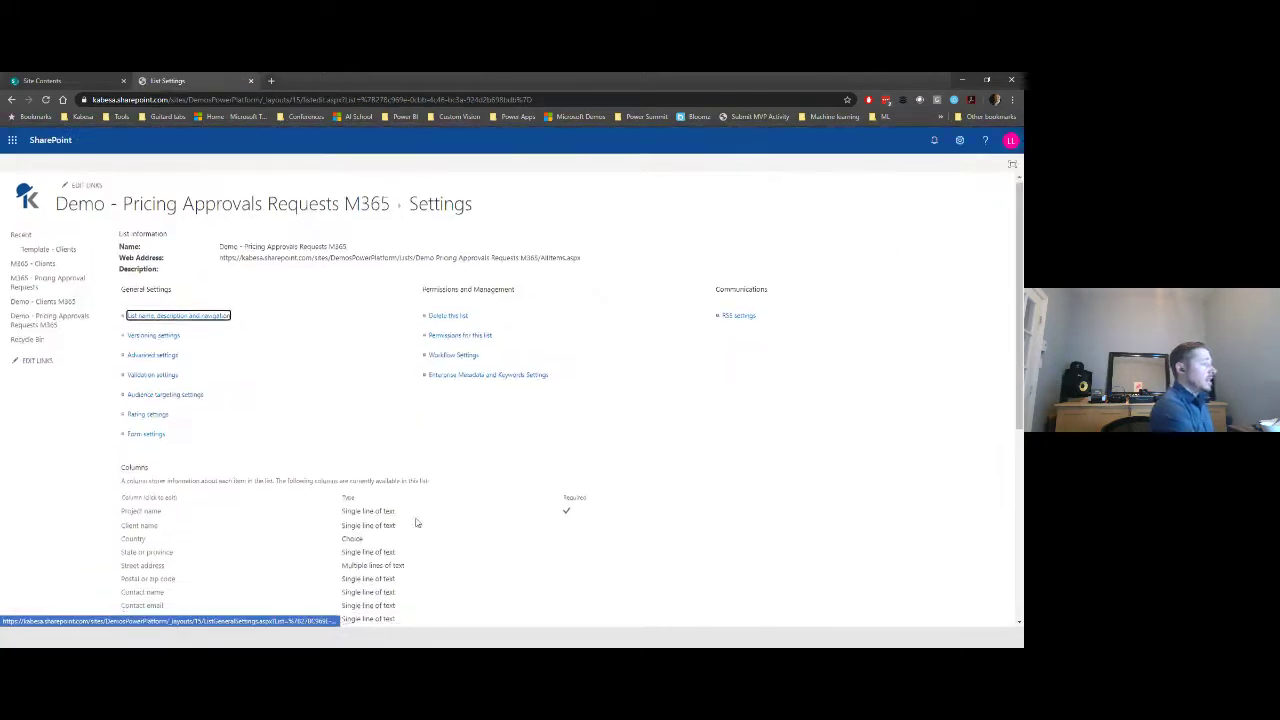
{"action": "scroll", "coordinate": [156, 338], "scroll_direction": "down", "scroll_amount": 3}
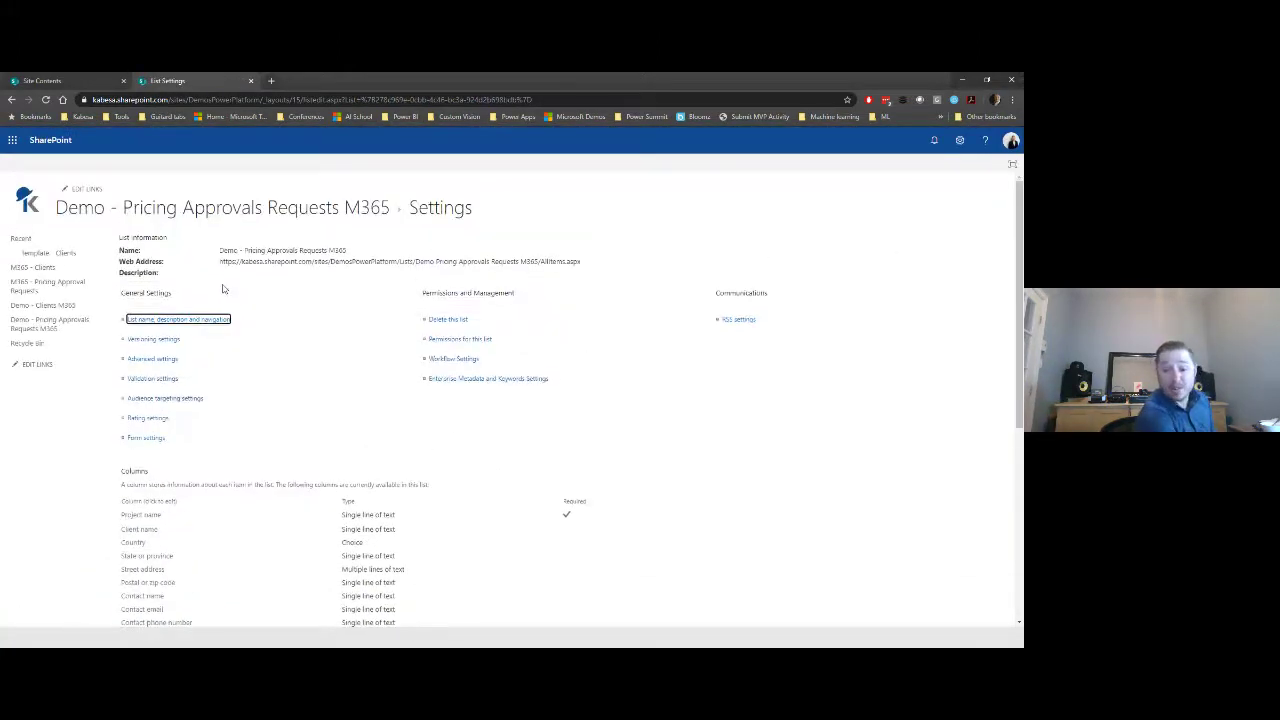
{"action": "left_click", "coordinate": [50, 322]}
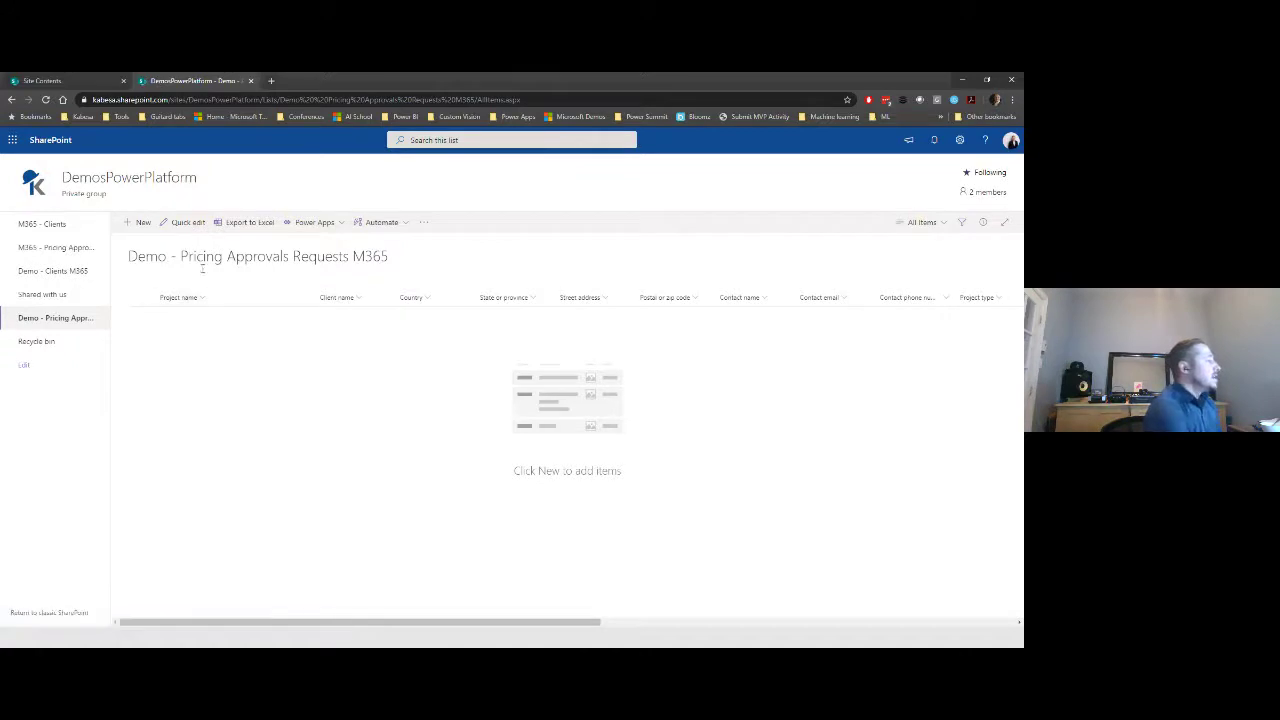
{"action": "left_click", "coordinate": [142, 223]}
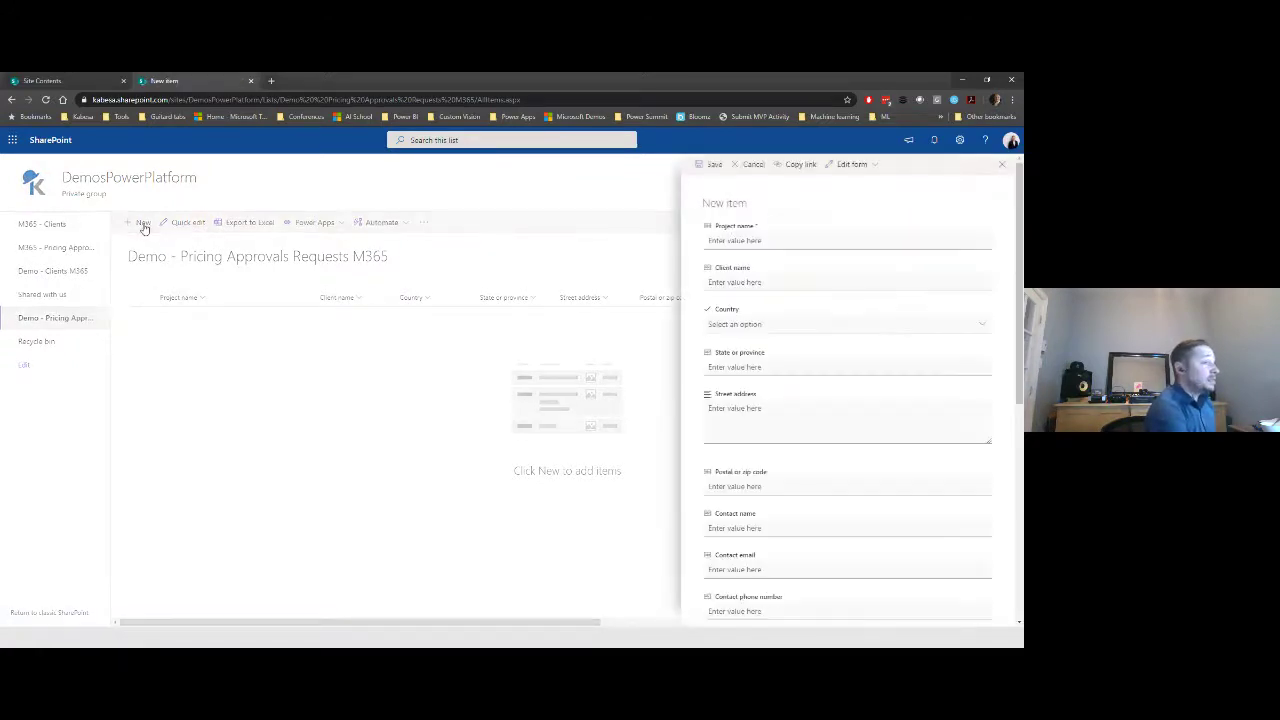
- Enter the project name 'Project 1' and the client name
{"action": "scroll", "coordinate": [877, 389], "scroll_direction": "down", "scroll_amount": 10}
{"action": "scroll", "coordinate": [857, 423], "scroll_direction": "up", "scroll_amount": 5}
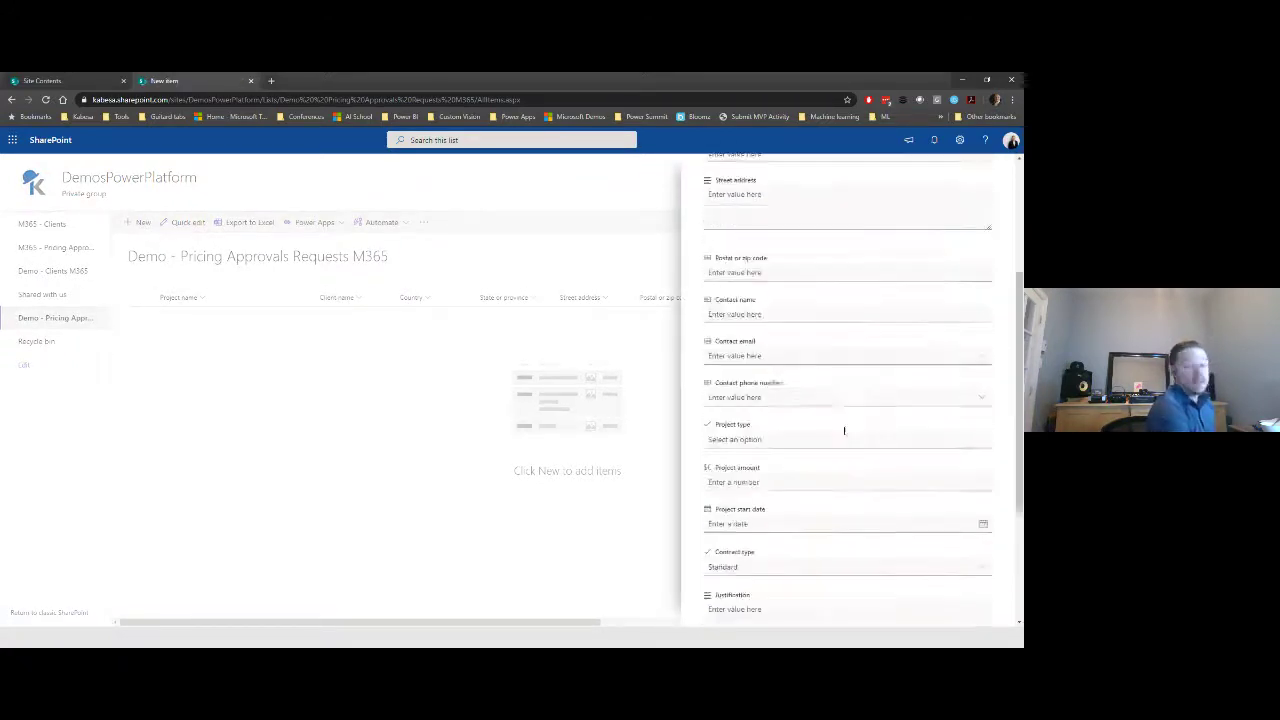
{"action": "scroll", "coordinate": [844, 428], "scroll_direction": "up", "scroll_amount": 5}
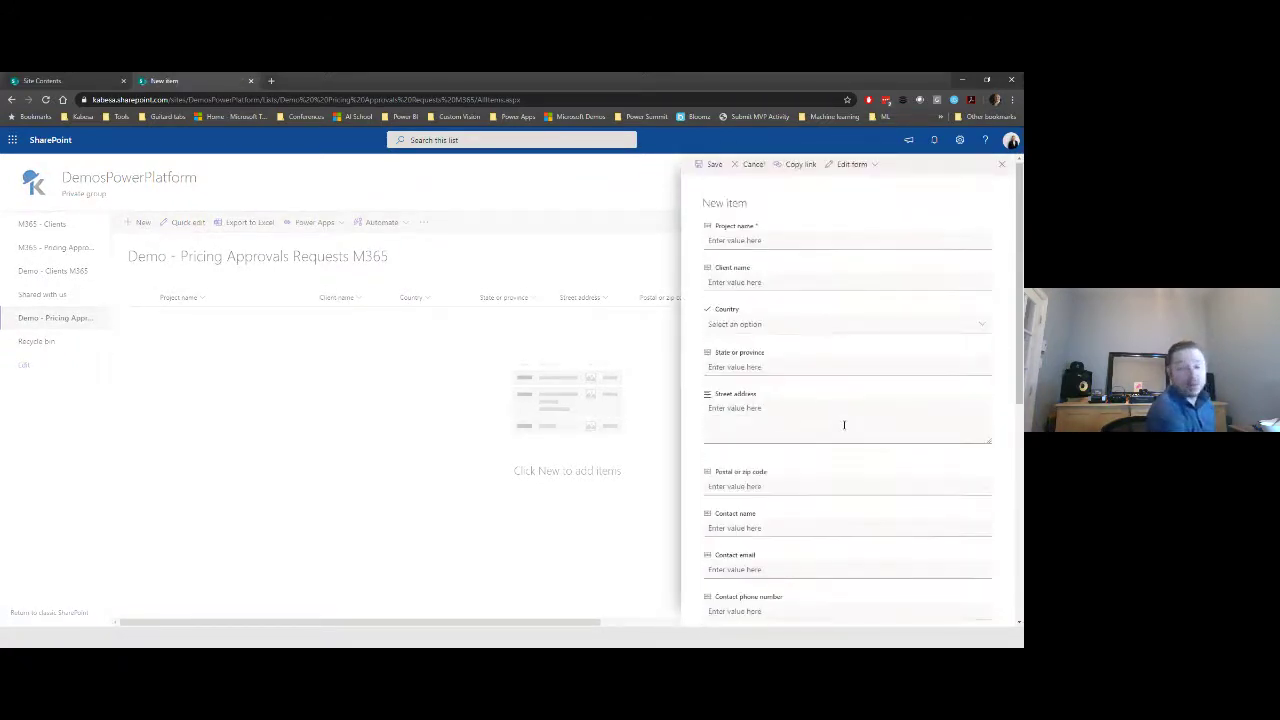
{"action": "left_click", "coordinate": [800, 240]}
{"action": "type", "text": "Client"}
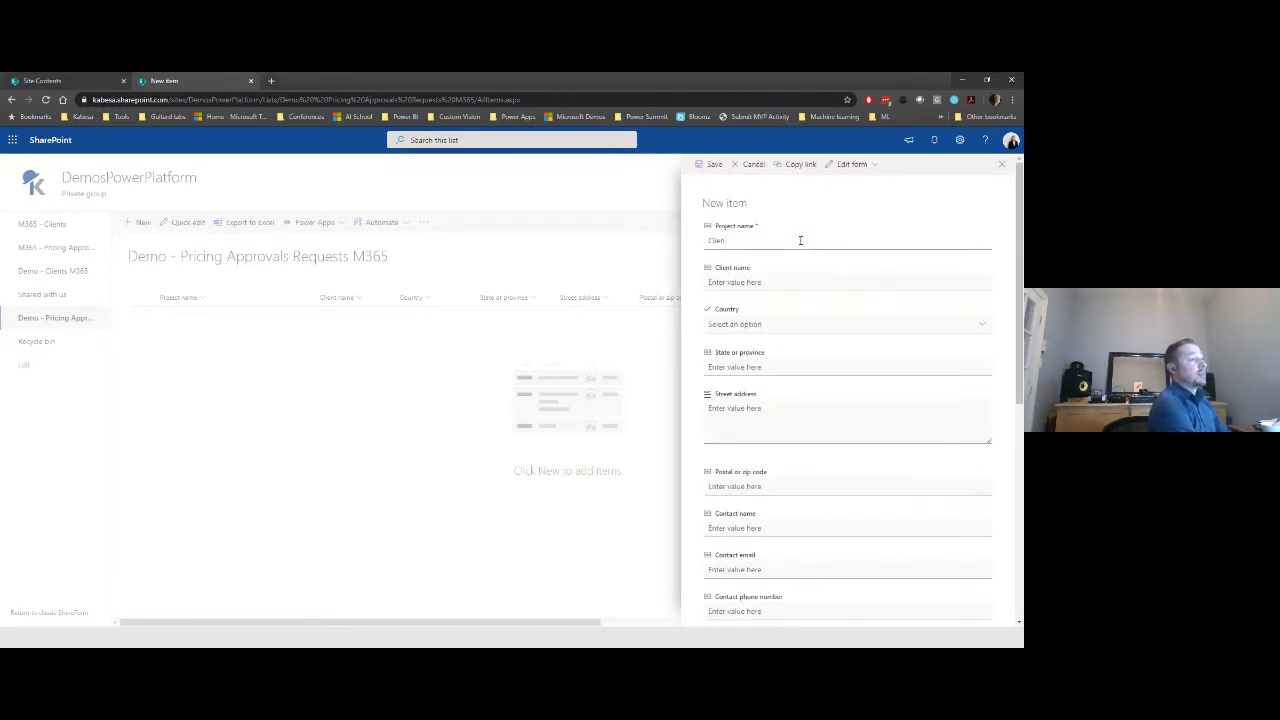
{"action": "key", "text": "Tab"}
{"action": "key", "text": "shift+Tab"}
{"action": "key", "text": "Right"}
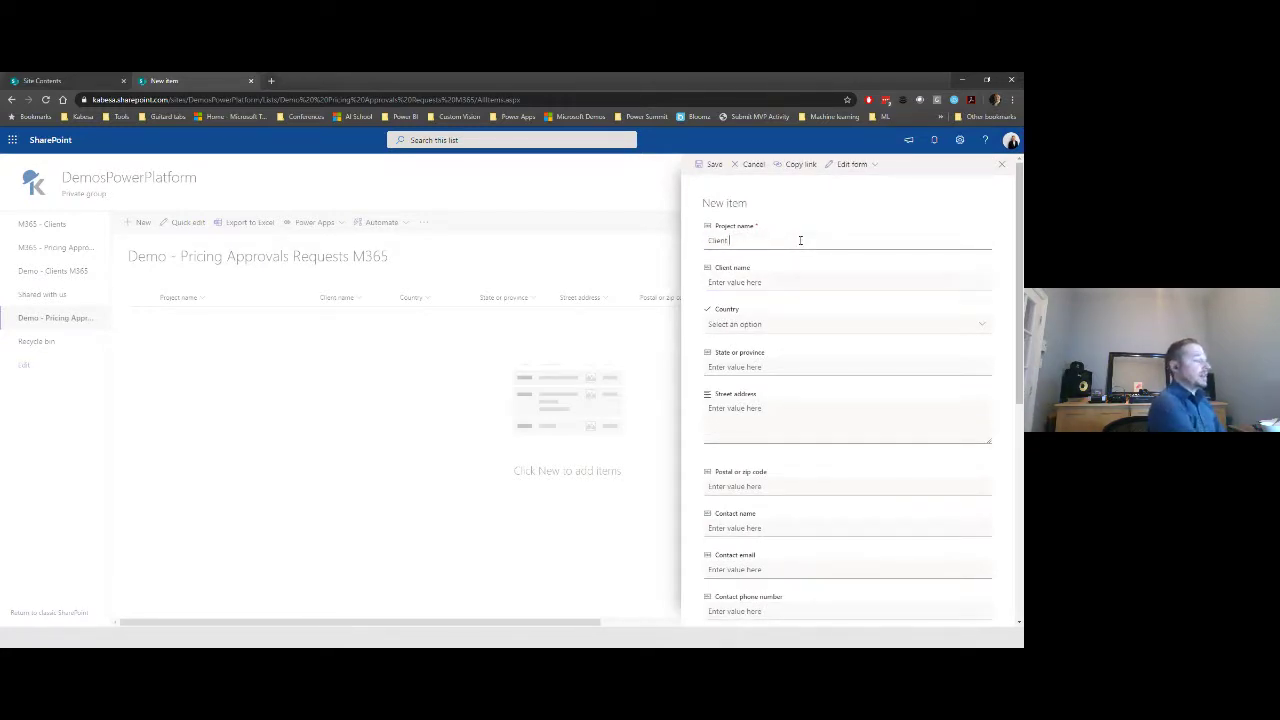
{"action": "key", "text": "Tab"}
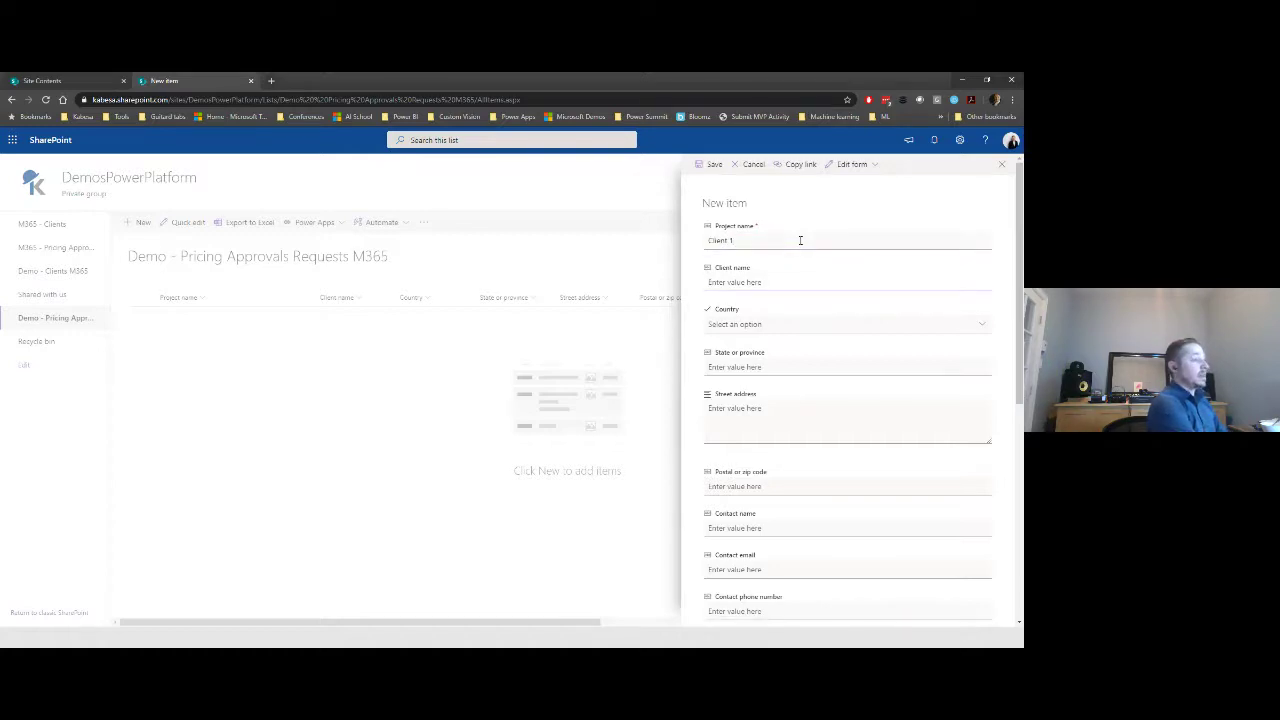
{"action": "key", "text": "shift+Tab"}
{"action": "type", "text": "P"}
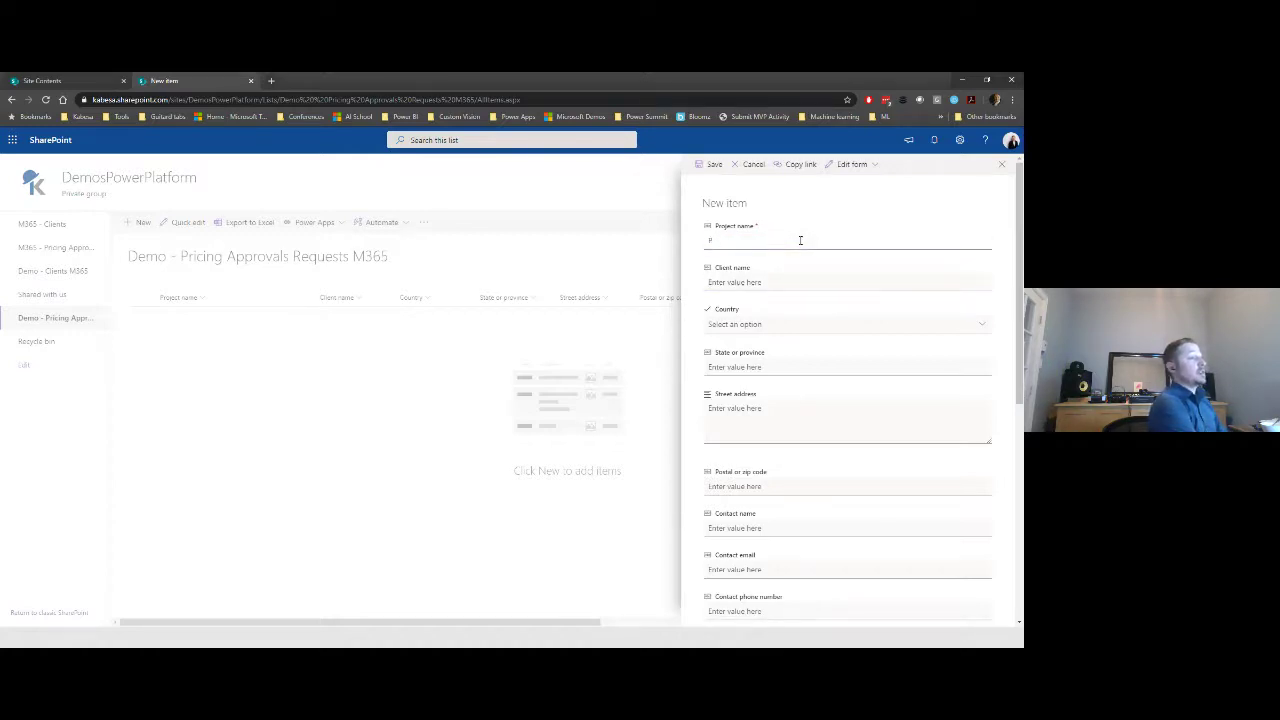
{"action": "type", "text": "eroject 1"}
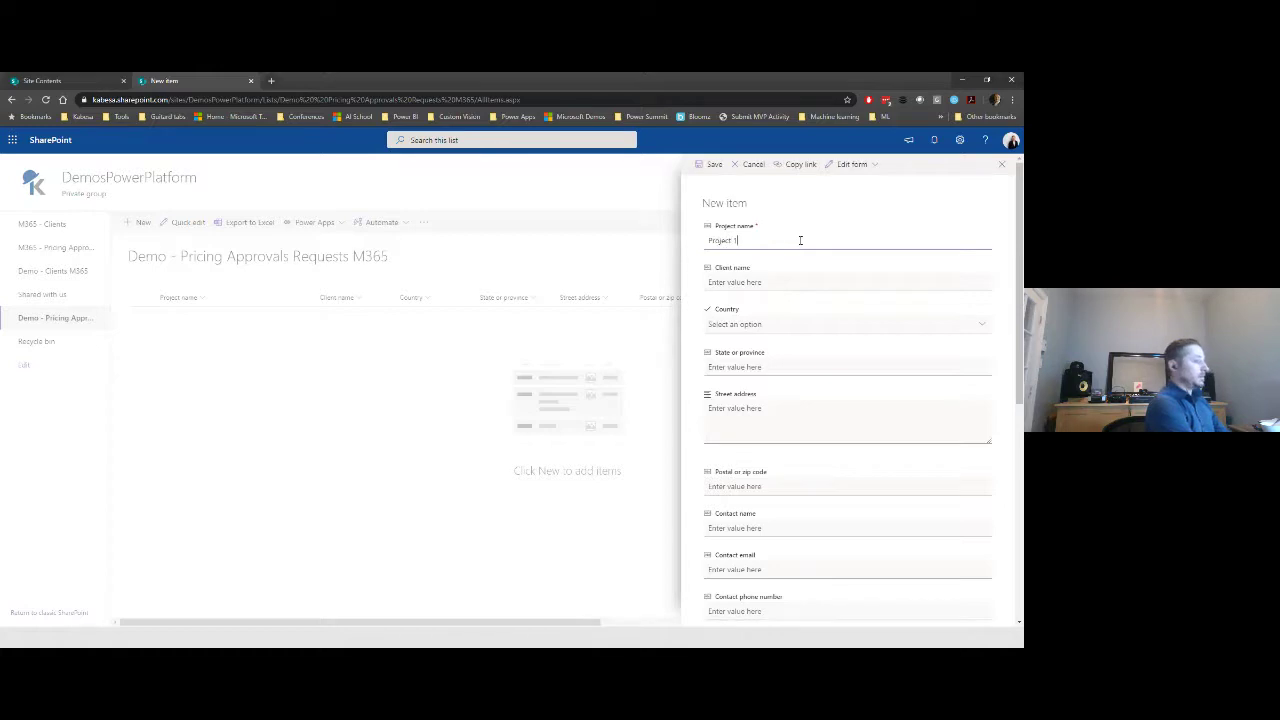
{"action": "key", "text": "Tab"}
{"action": "type", "text": "Cli"}
{"action": "key", "text": "BackSpace"}
{"action": "key", "text": "BackSpace"}
{"action": "key", "text": "BackSpace"}
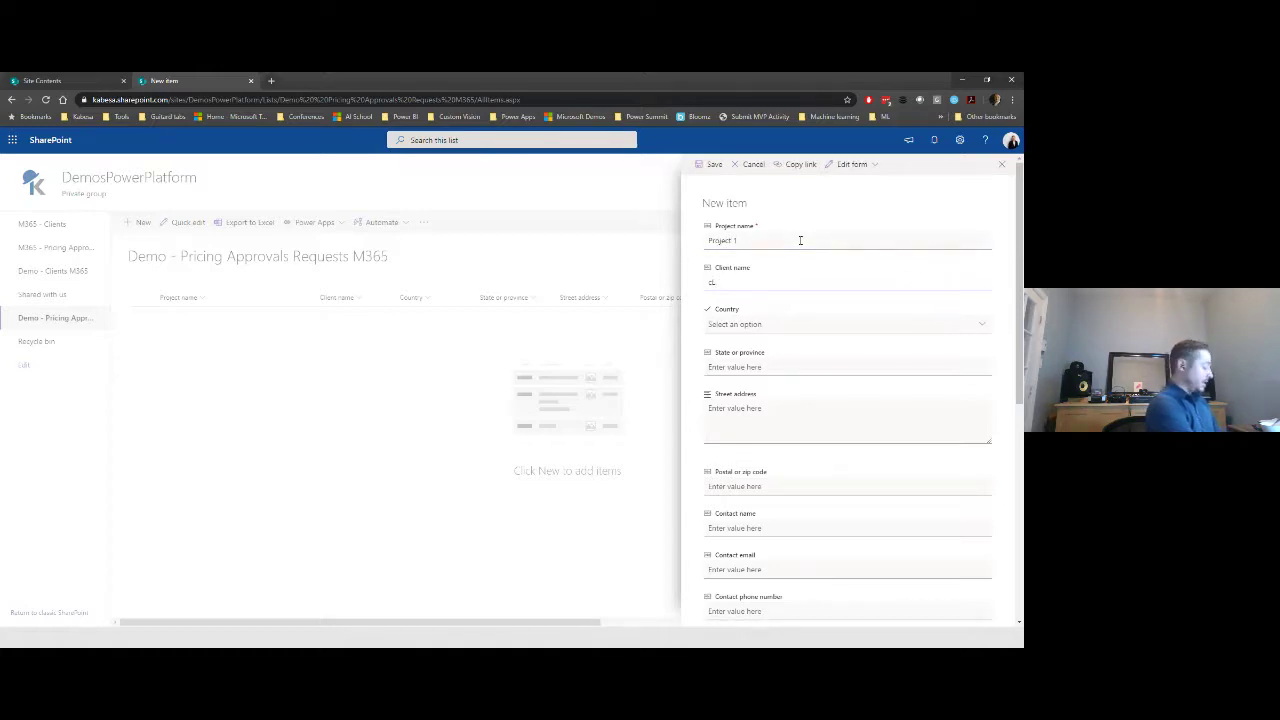
{"action": "type", "text": "Client 1"}
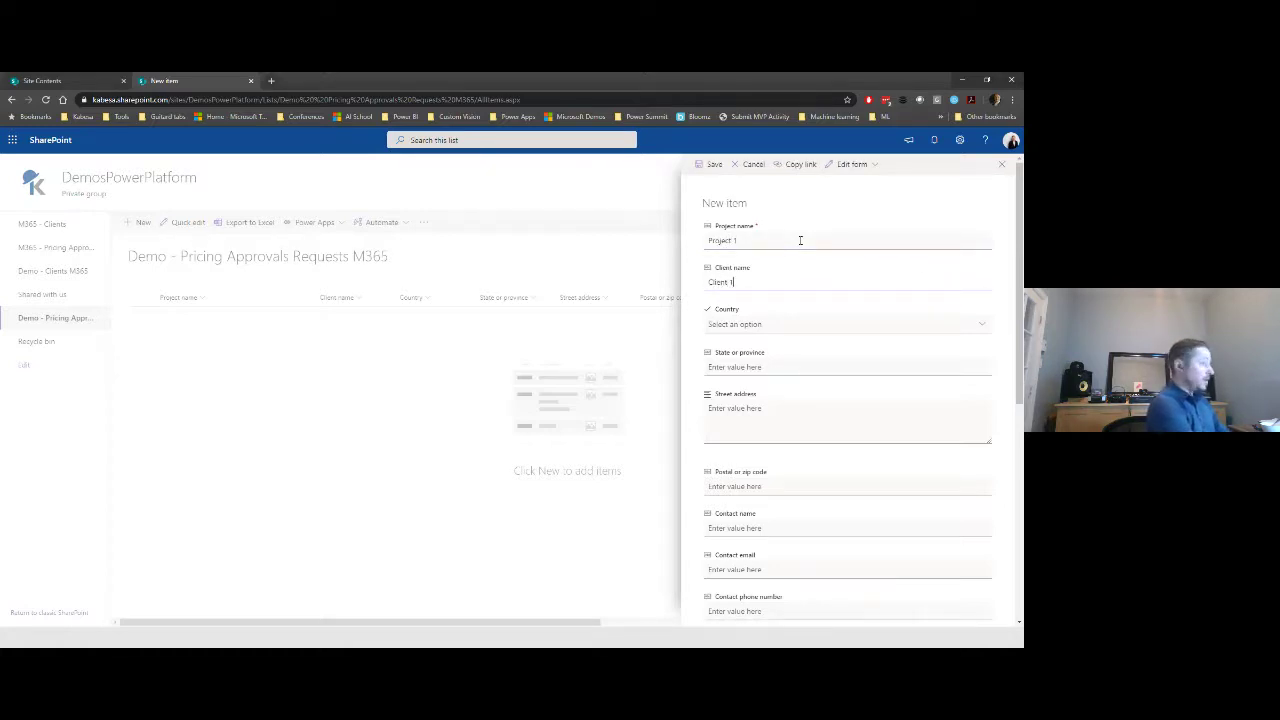
{"action": "key", "text": "Tab"}
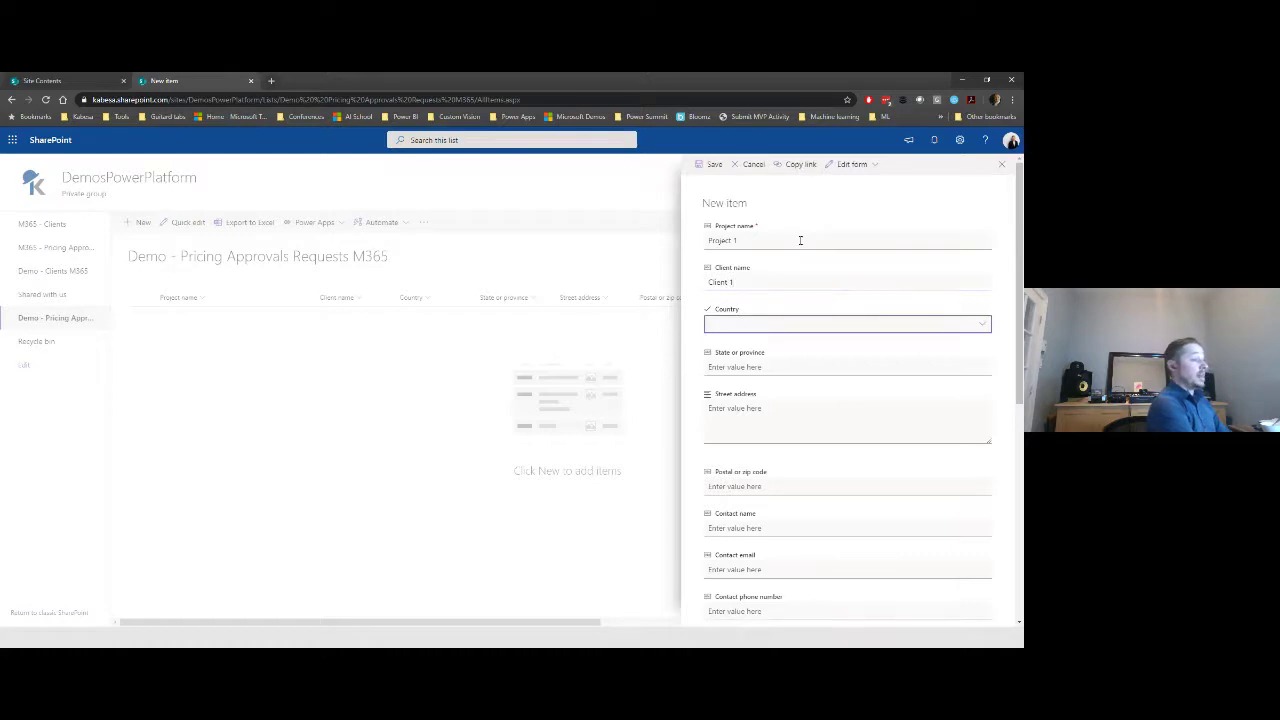
- Set country Canada, province Quebec, address '123 On a street' and postal code H1H1H1
{"action": "left_click", "coordinate": [866, 327]}
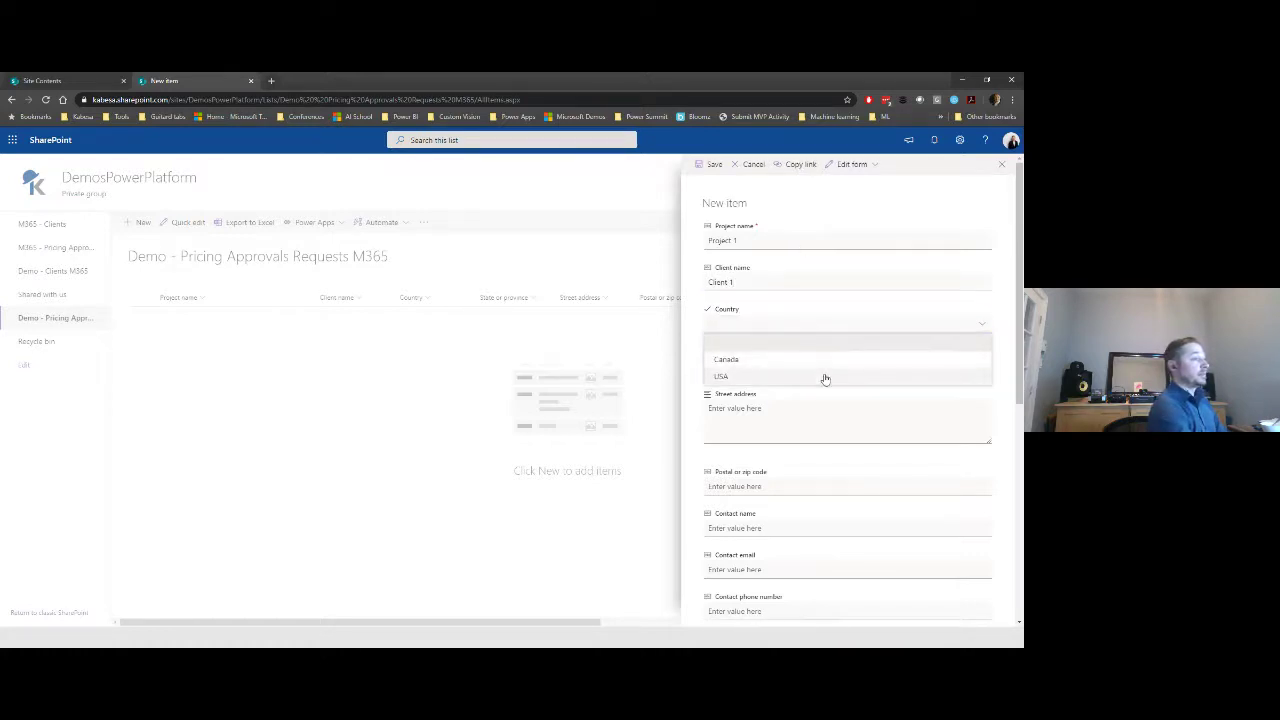
{"action": "left_click", "coordinate": [826, 375]}
{"action": "left_click", "coordinate": [781, 367]}
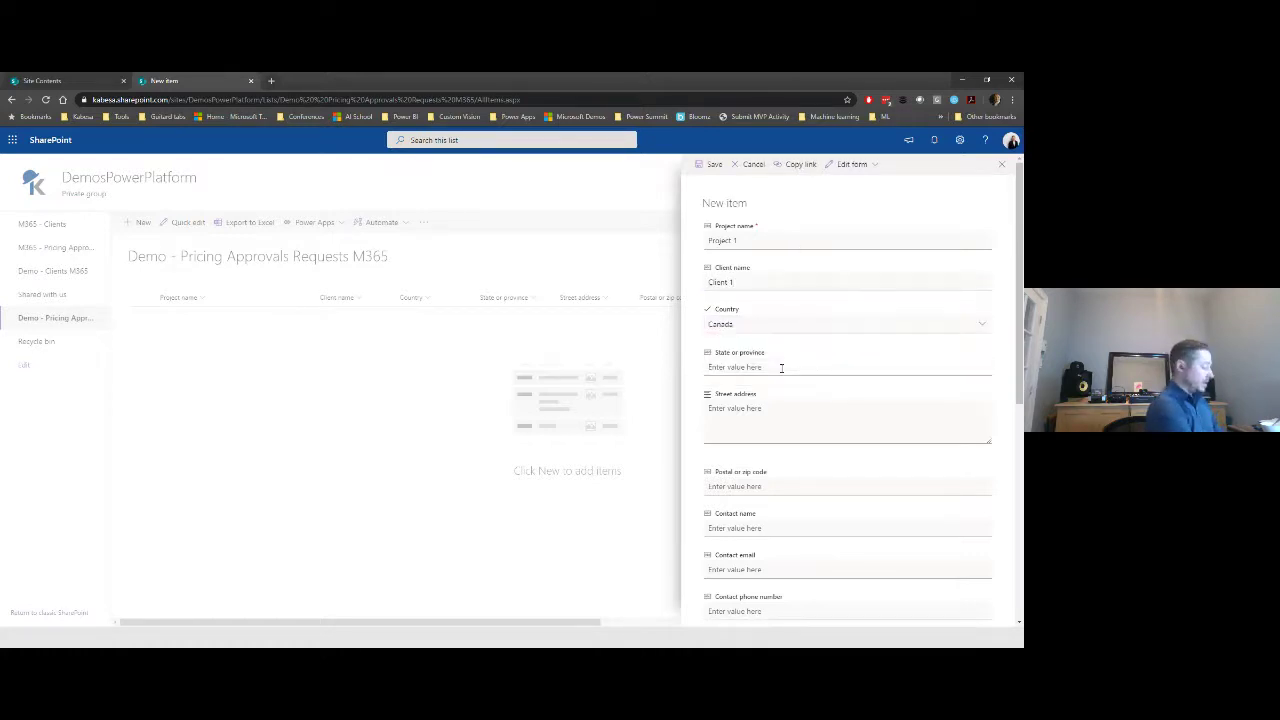
{"action": "type", "text": "Quebec"}
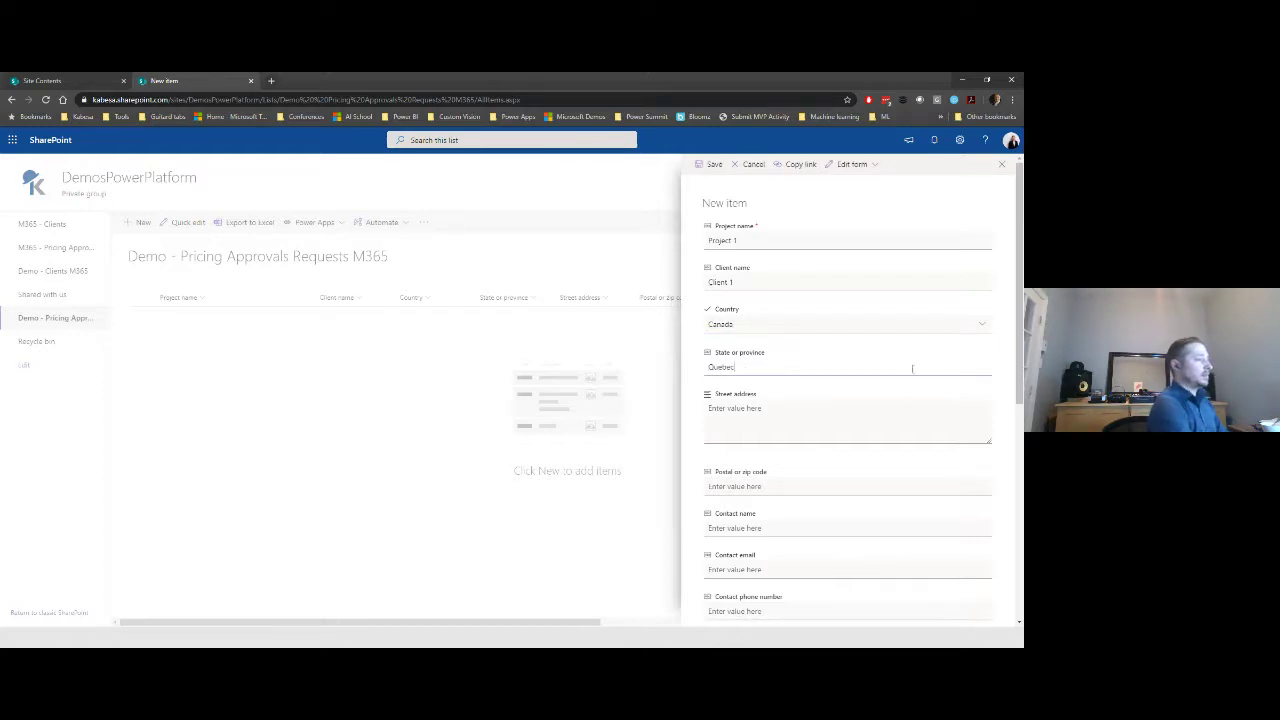
{"action": "left_click", "coordinate": [897, 420]}
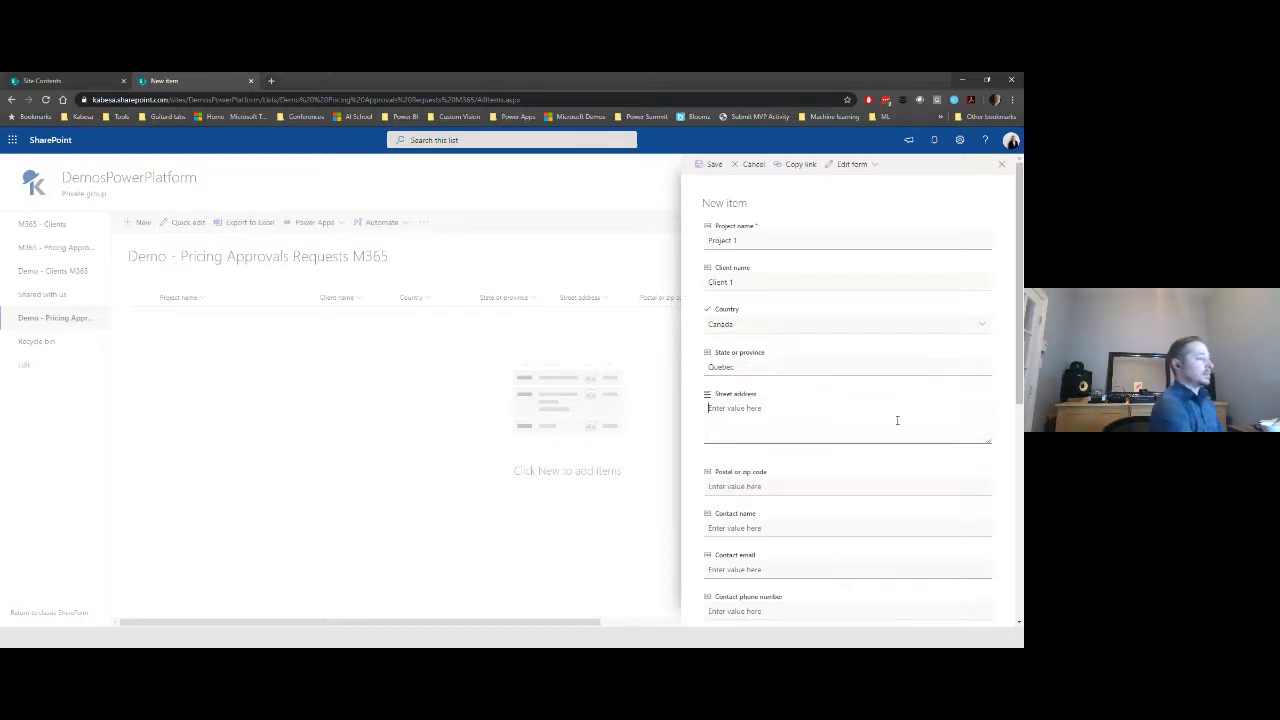
{"action": "type", "text": "123"}
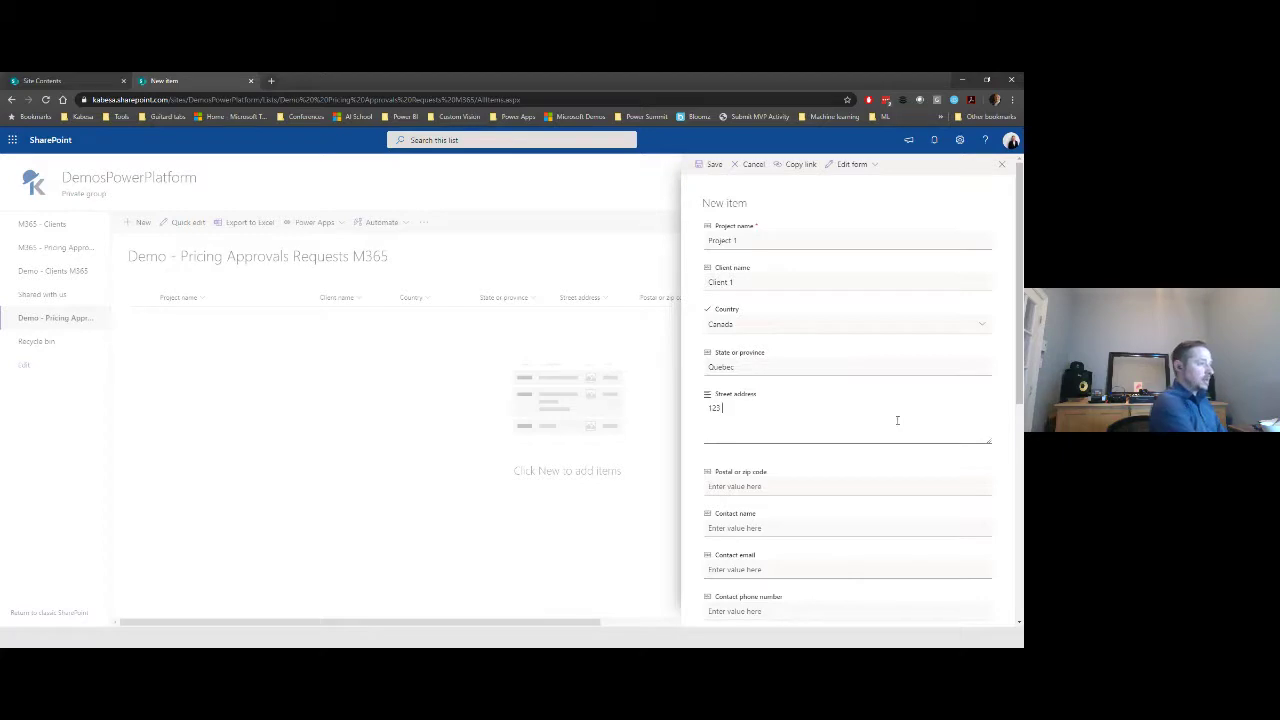
{"action": "type", "text": " On a stre"}
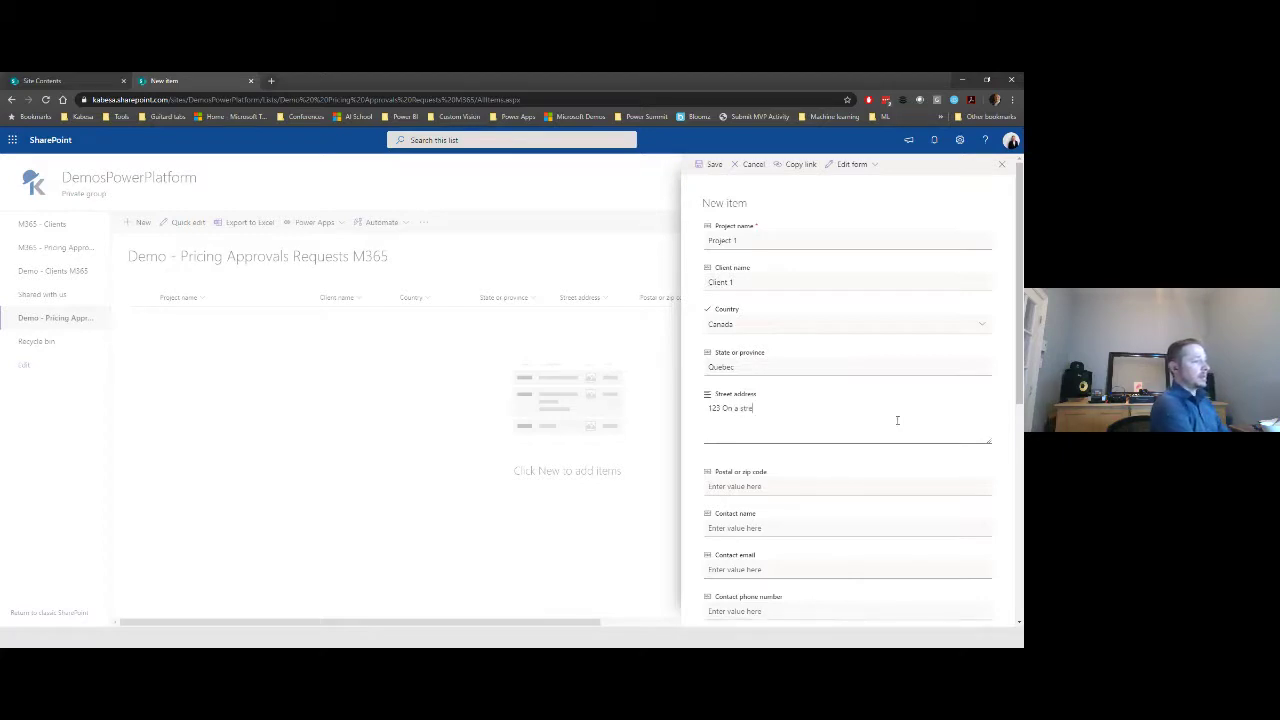
{"action": "type", "text": "et"}
{"action": "key", "text": "Tab"}
{"action": "type", "text": "H"}
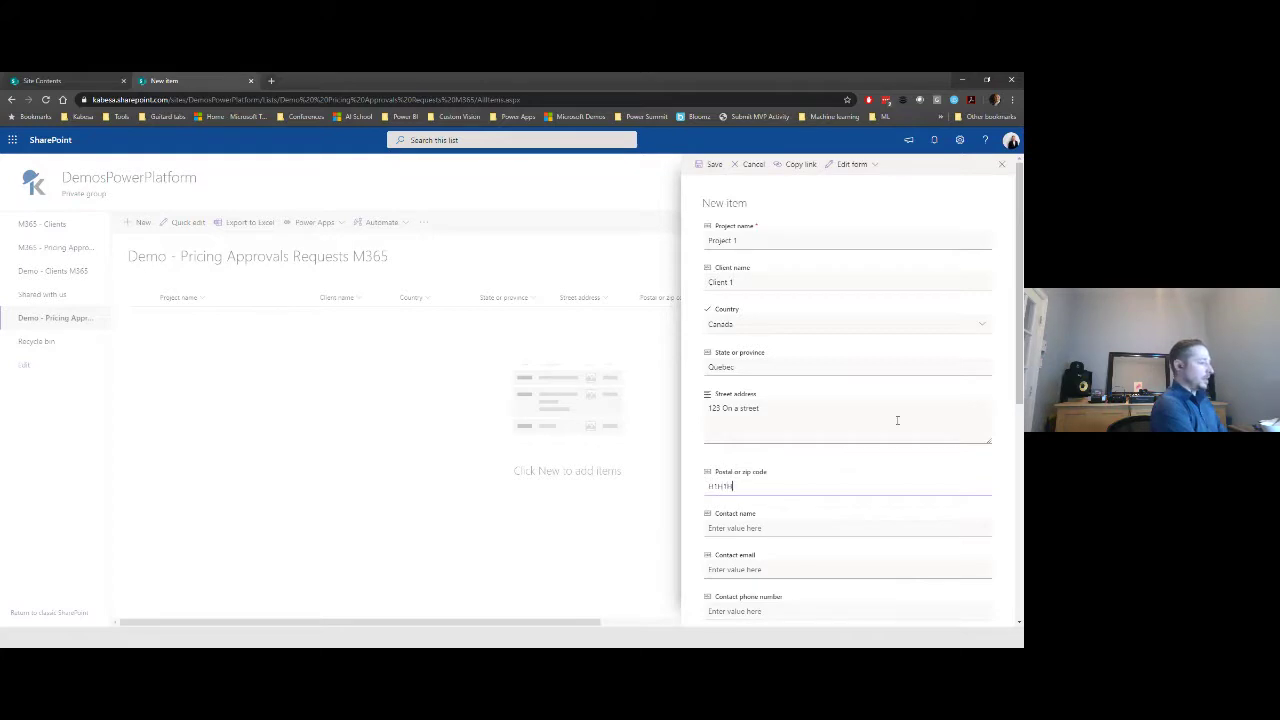
{"action": "type", "text": "1H1H1"}
- Fill in the contact's name, e-mail address and phone number
{"action": "key", "text": "Tab"}
{"action": "scroll", "coordinate": [897, 420], "scroll_direction": "down", "scroll_amount": 2}
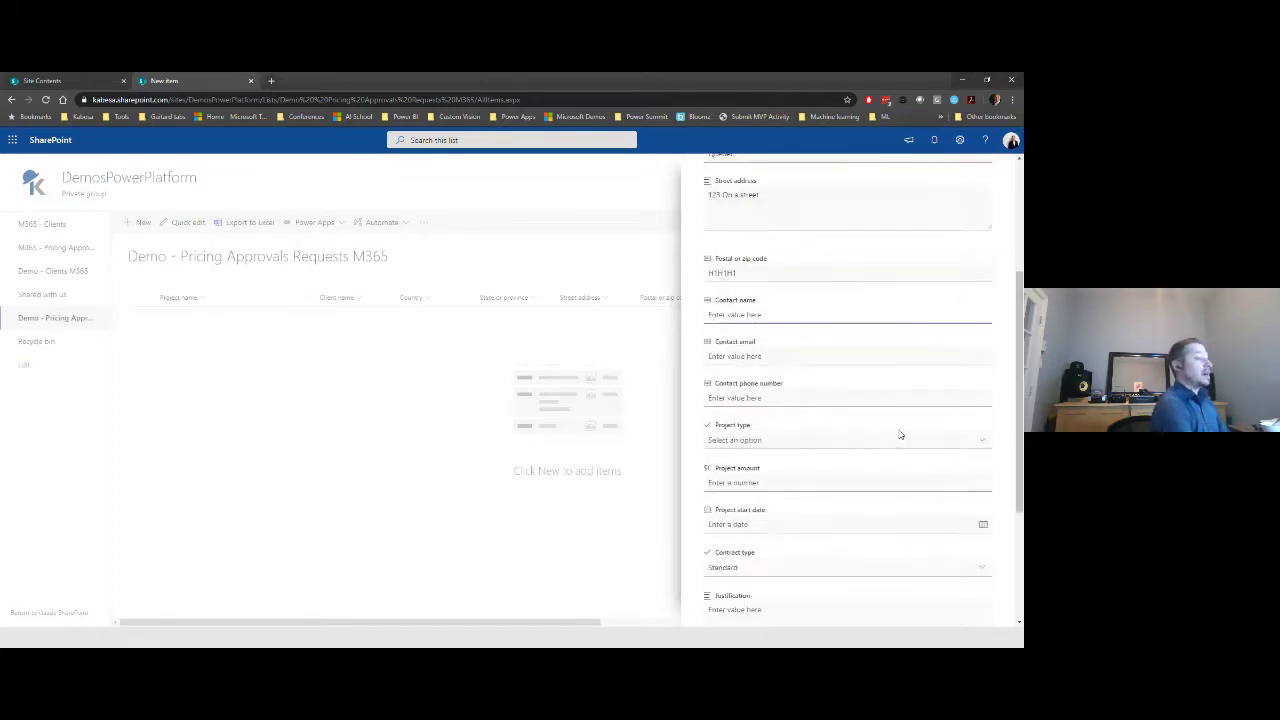
{"action": "type", "text": "Steve"}
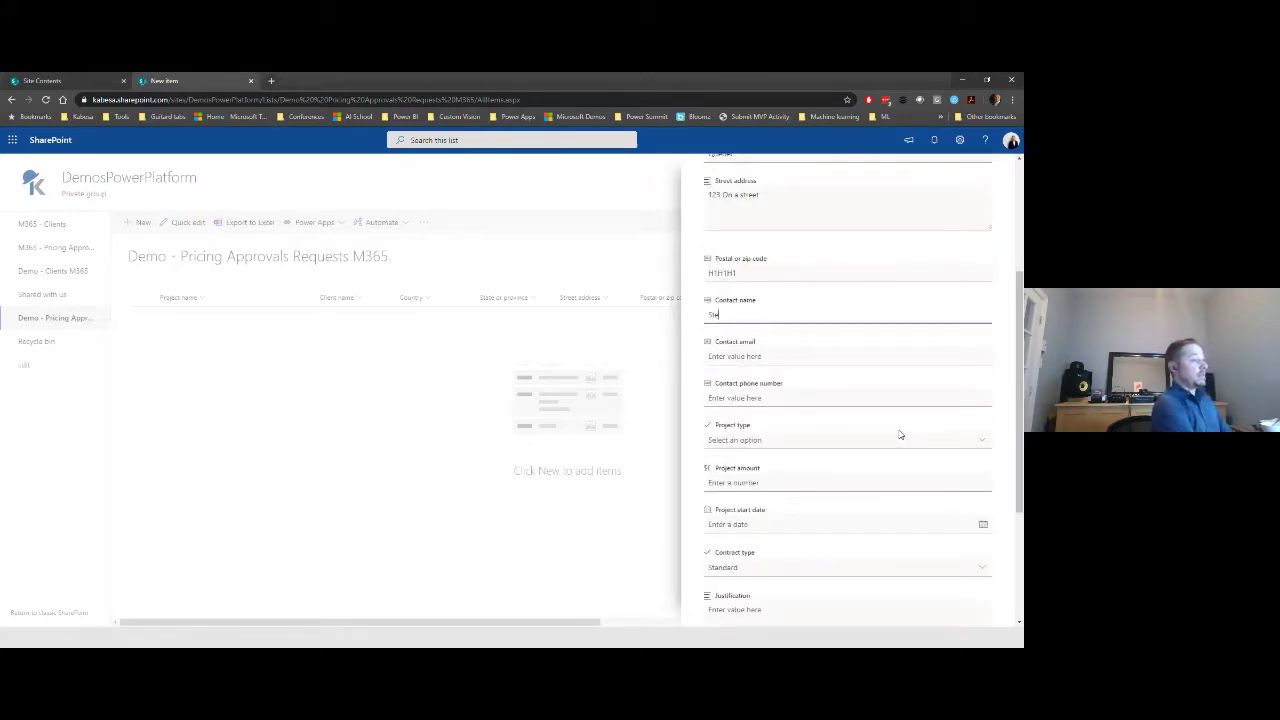
{"action": "key", "text": "Tab"}
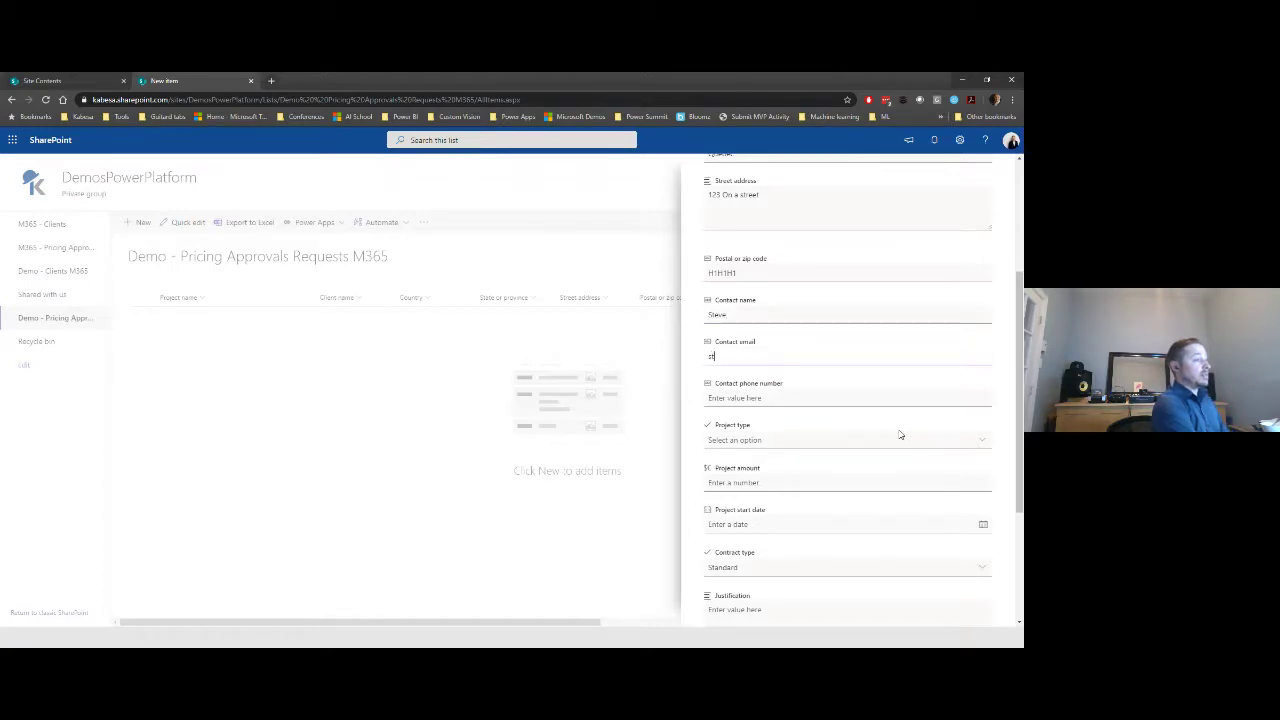
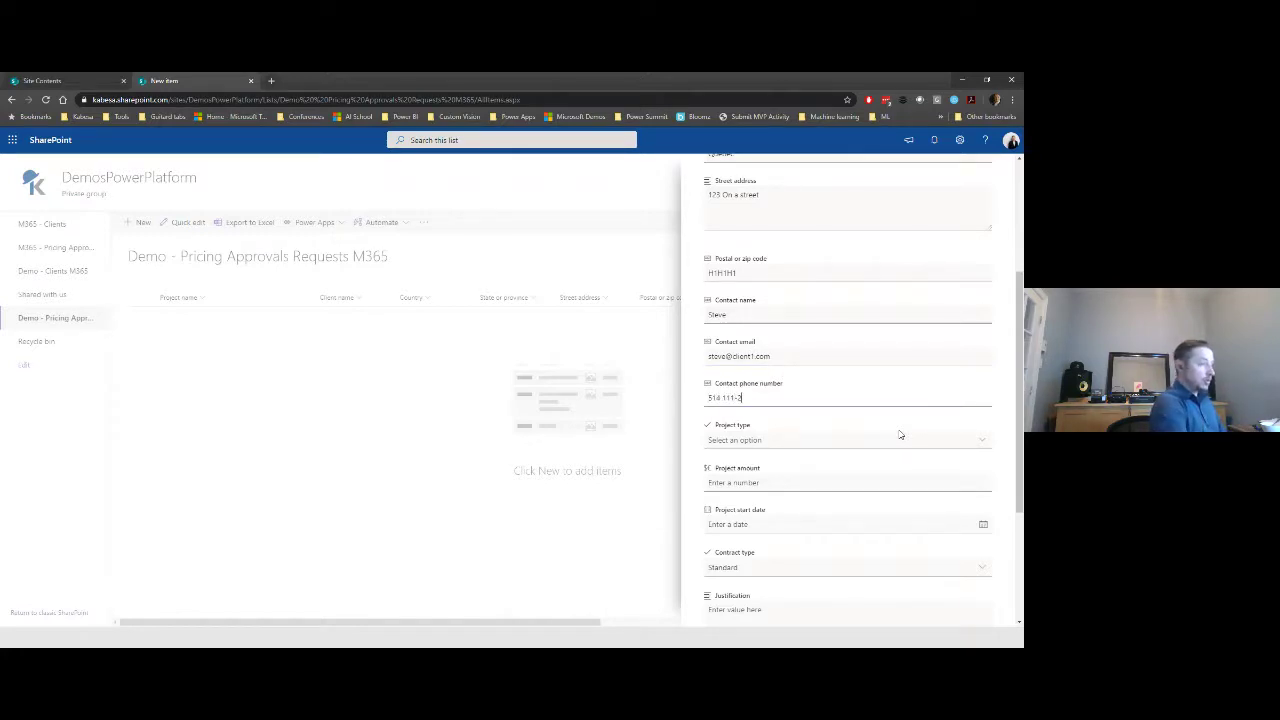
- Set project type Business Intelligence, amount 2500 and start date 6/1/2020
{"action": "left_click", "coordinate": [900, 438]}
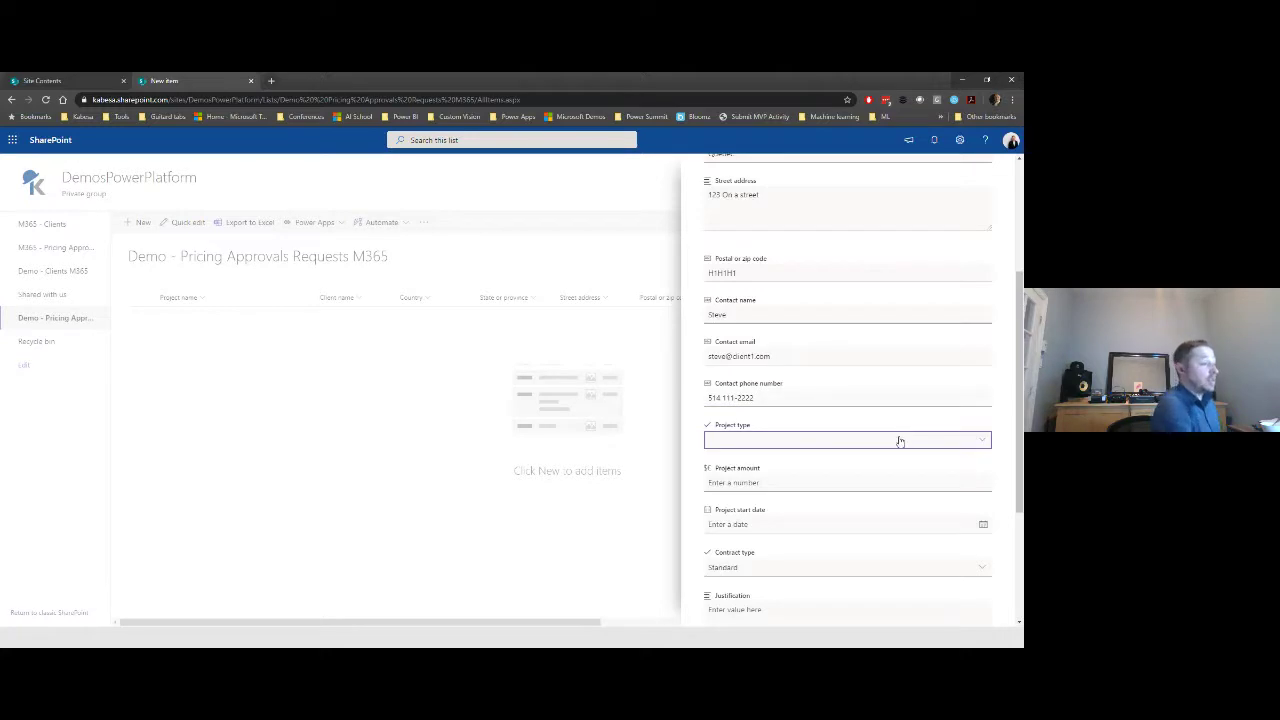
{"action": "left_click", "coordinate": [810, 512]}
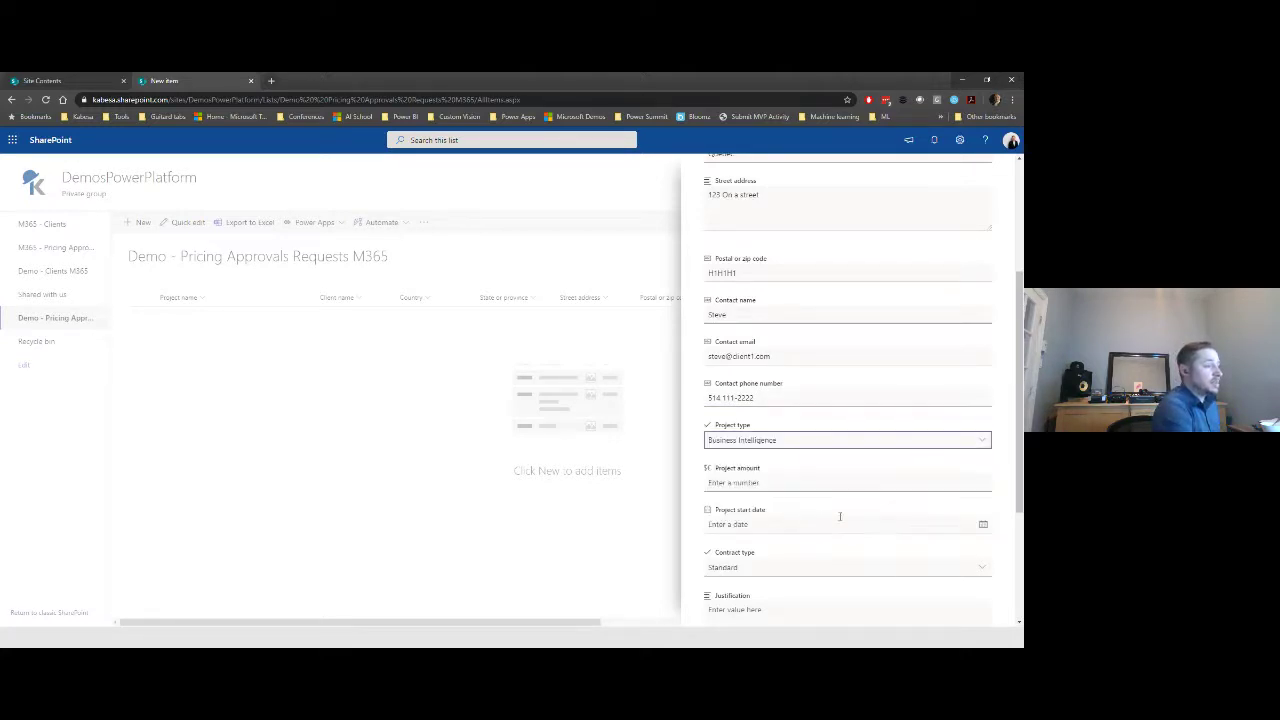
{"action": "left_click", "coordinate": [813, 484]}
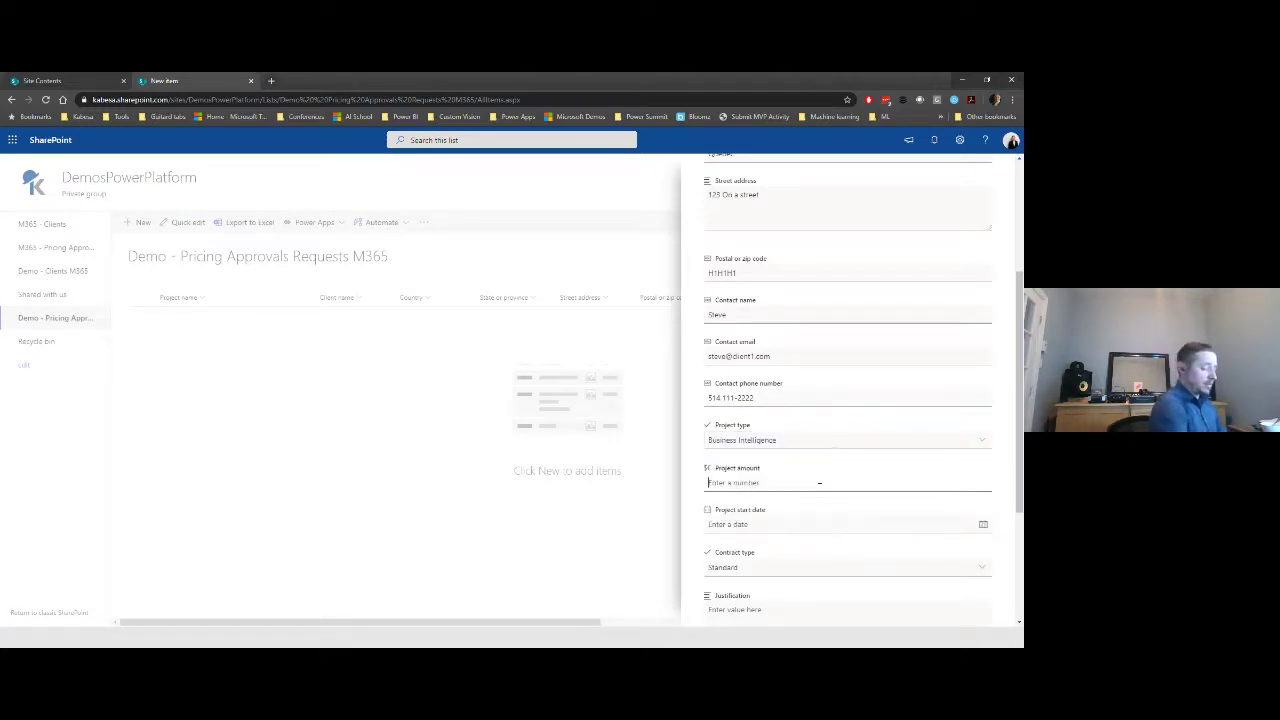
{"action": "type", "text": "25000"}
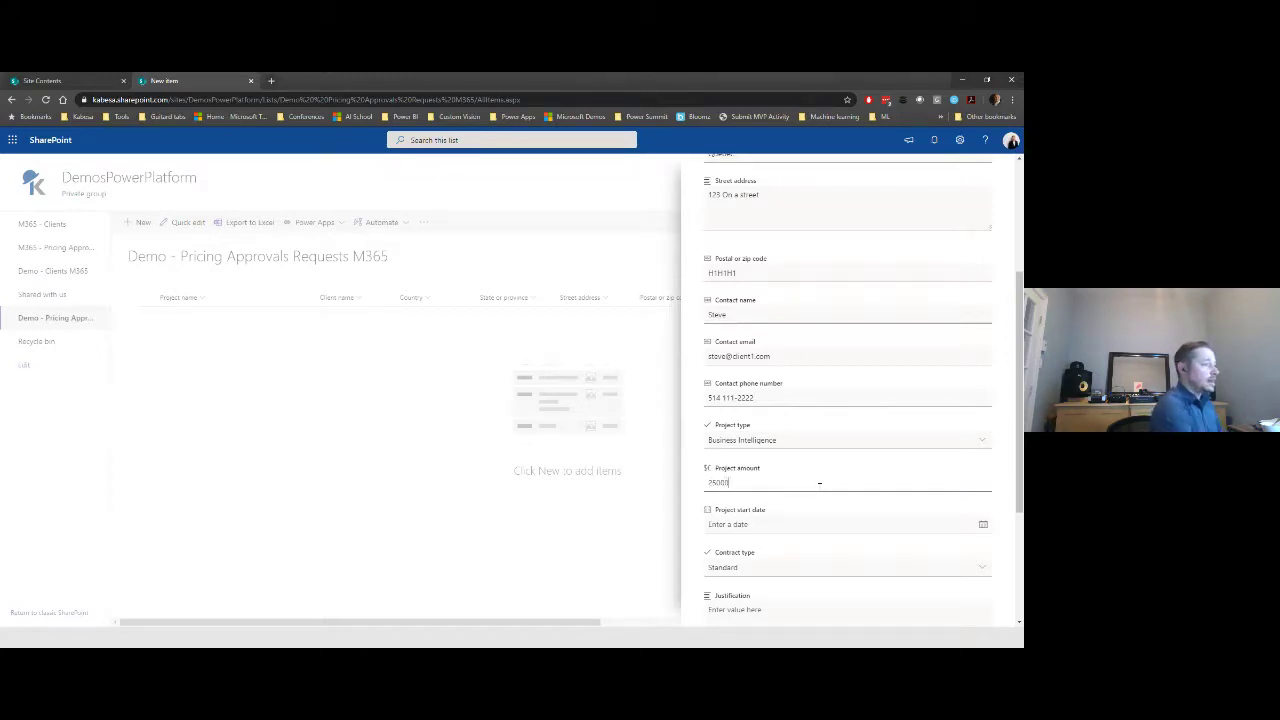
{"action": "left_click", "coordinate": [982, 527]}
{"action": "scroll", "coordinate": [760, 590], "scroll_direction": "down", "scroll_amount": 2}
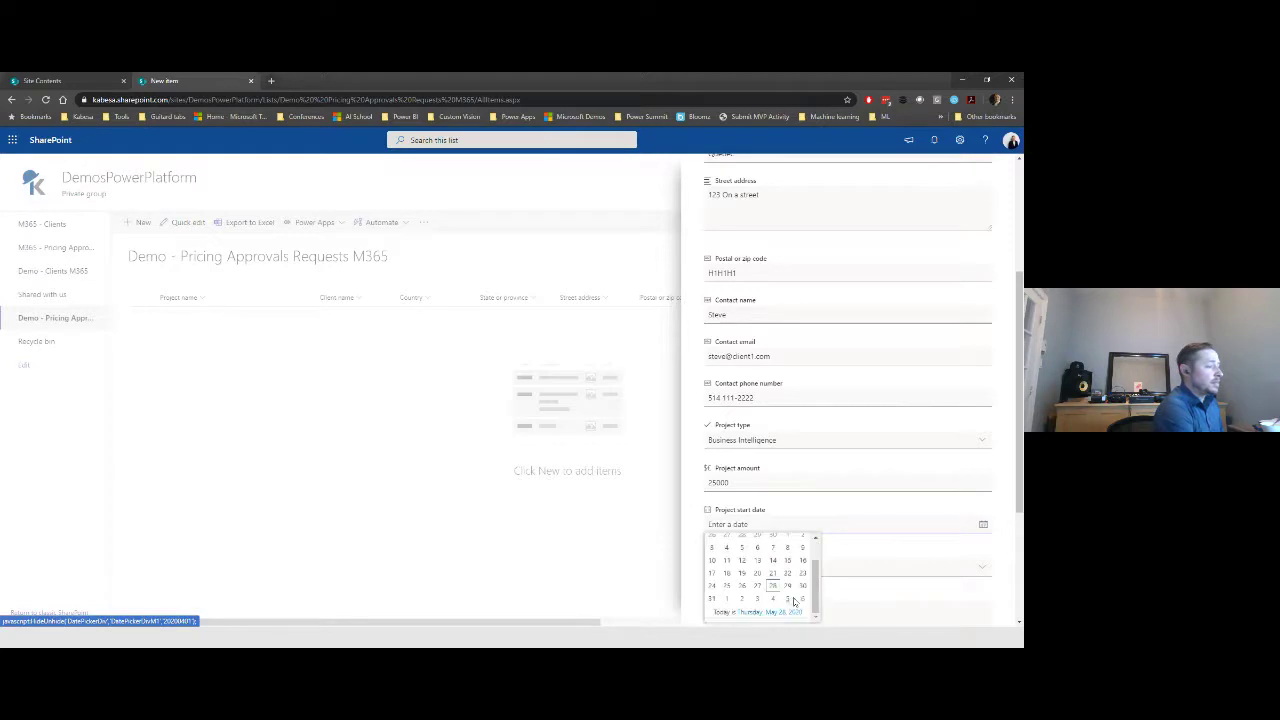
{"action": "left_click", "coordinate": [727, 598]}
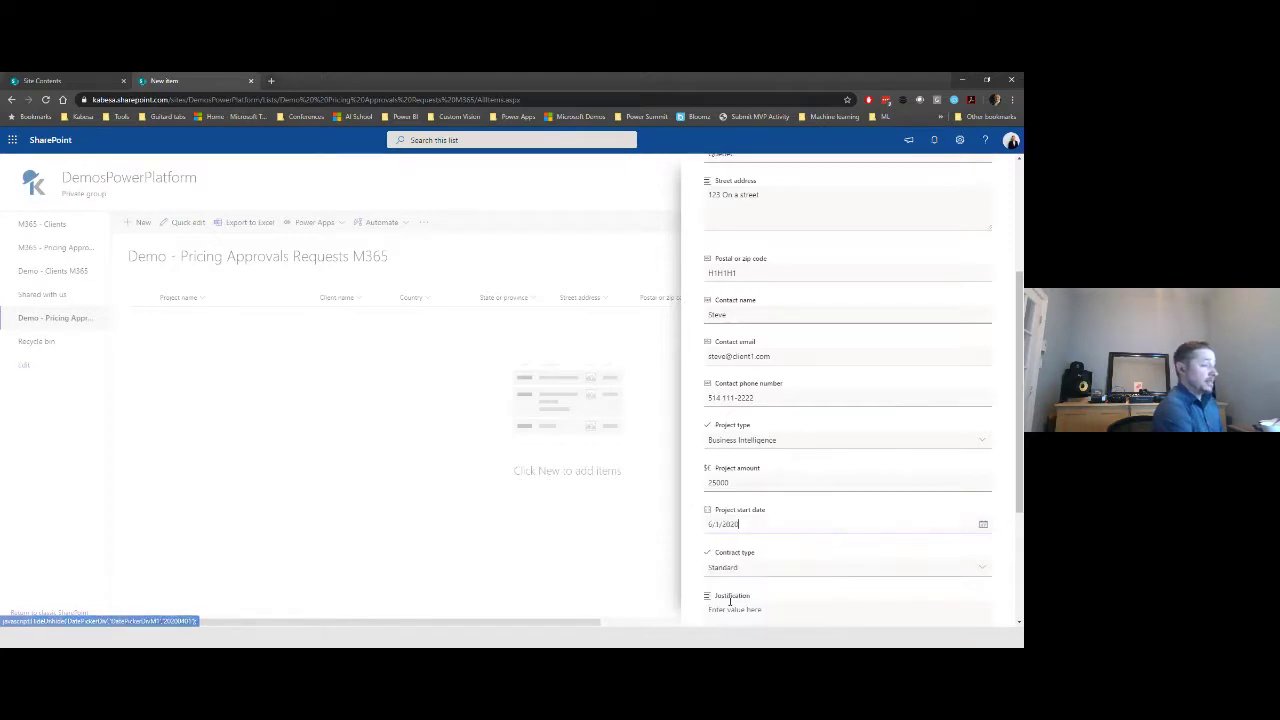
{"action": "scroll", "coordinate": [825, 404], "scroll_direction": "down", "scroll_amount": 2}
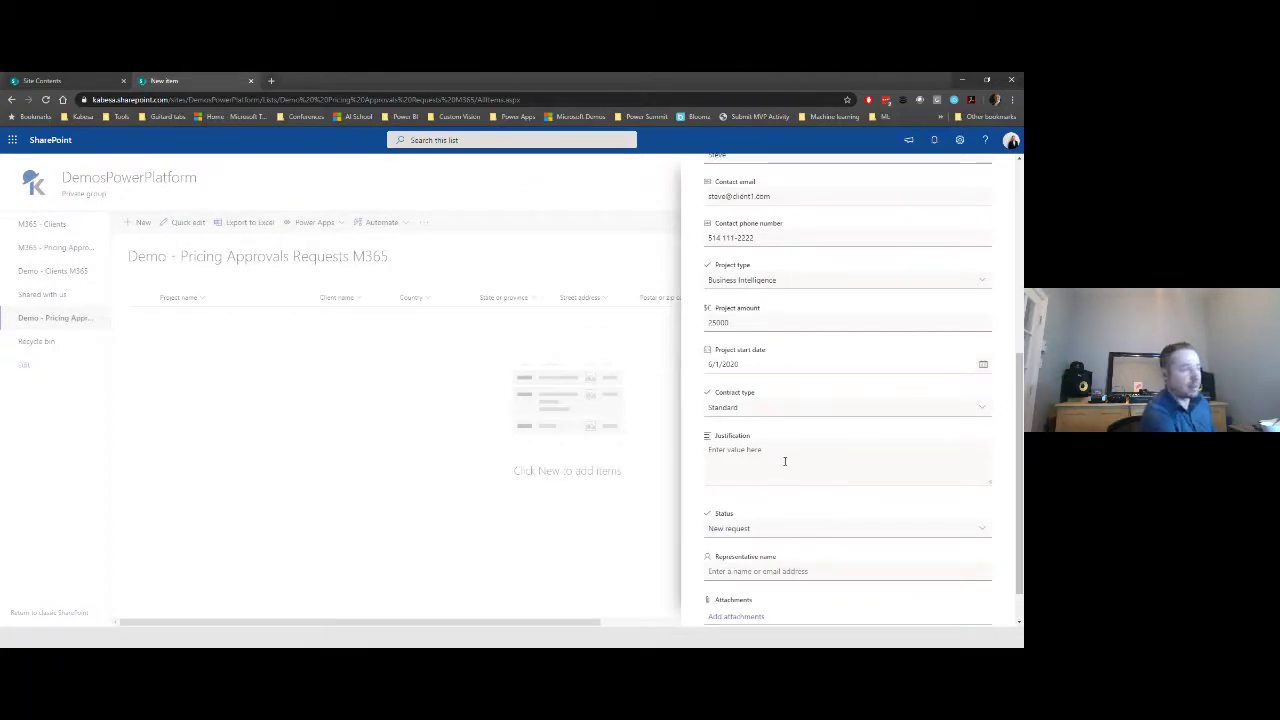
{"action": "scroll", "coordinate": [784, 461], "scroll_direction": "down", "scroll_amount": 1}
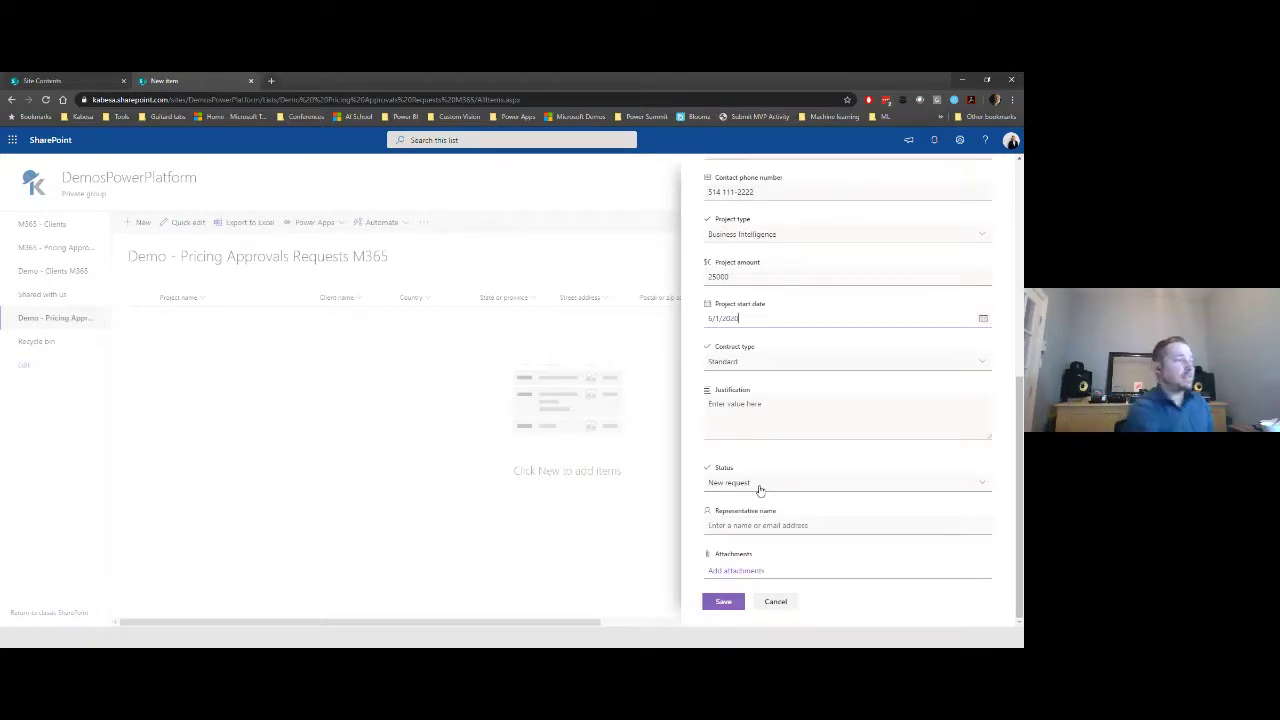
- Keep status New request, assign the suggested representative, and save the item
{"action": "left_click", "coordinate": [760, 484]}
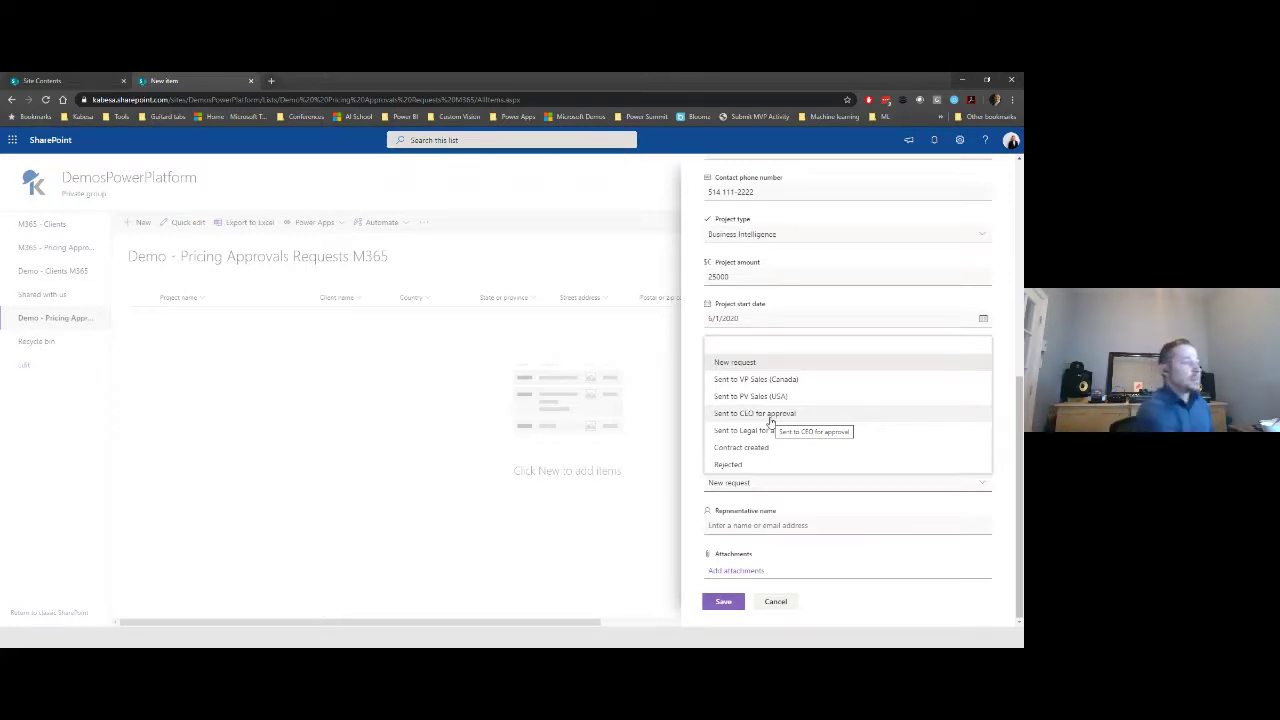
{"action": "left_click", "coordinate": [628, 562]}
{"action": "left_click", "coordinate": [760, 525]}
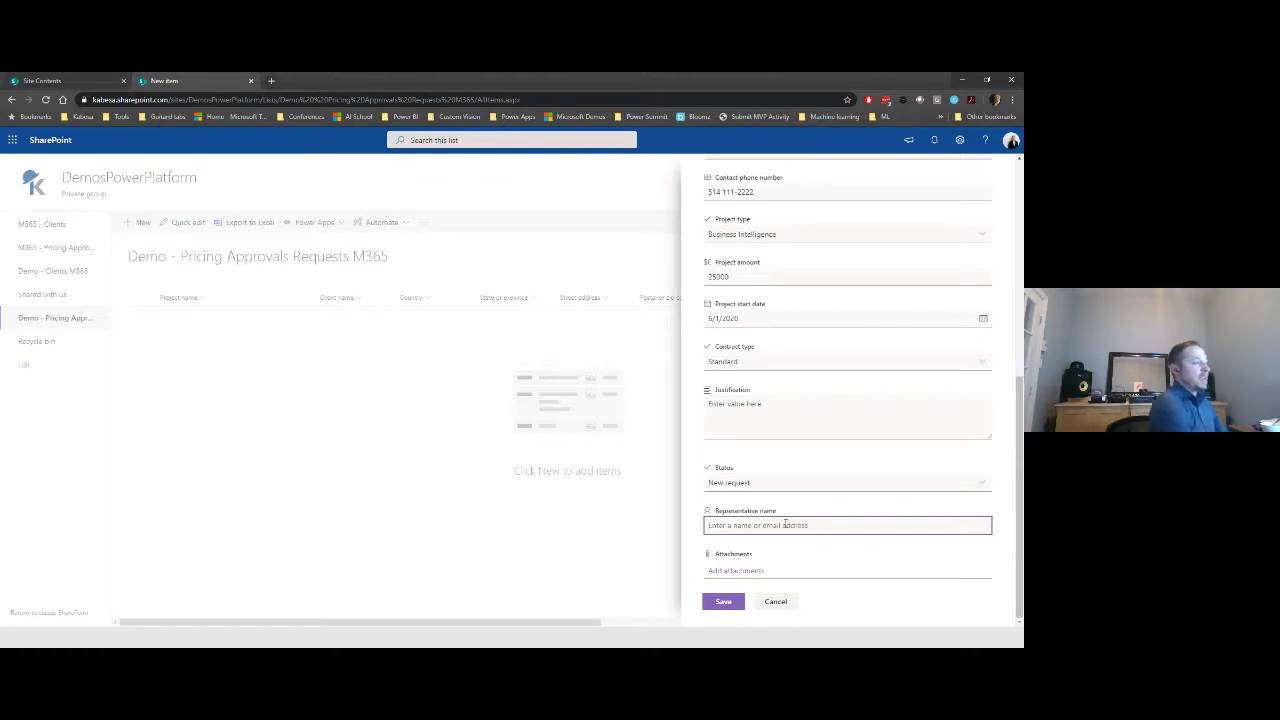
{"action": "type", "text": "luc"}
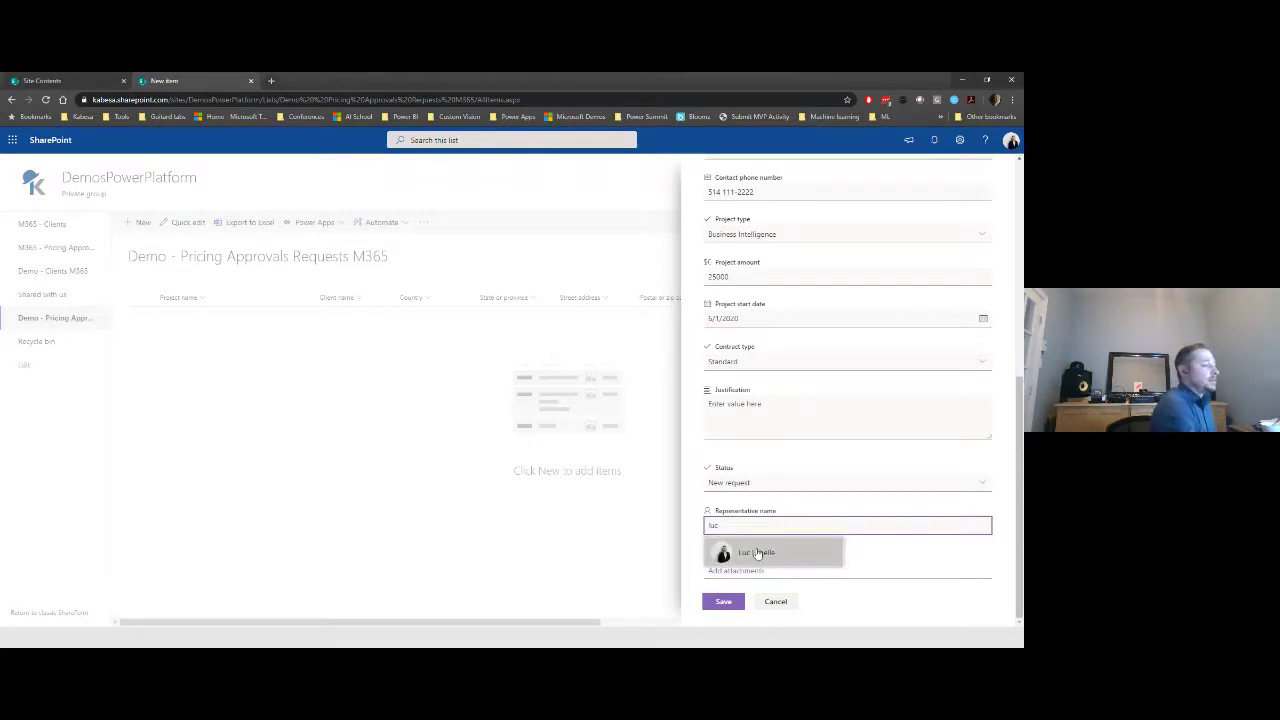
{"action": "left_click", "coordinate": [743, 551]}
{"action": "left_click", "coordinate": [724, 606]}
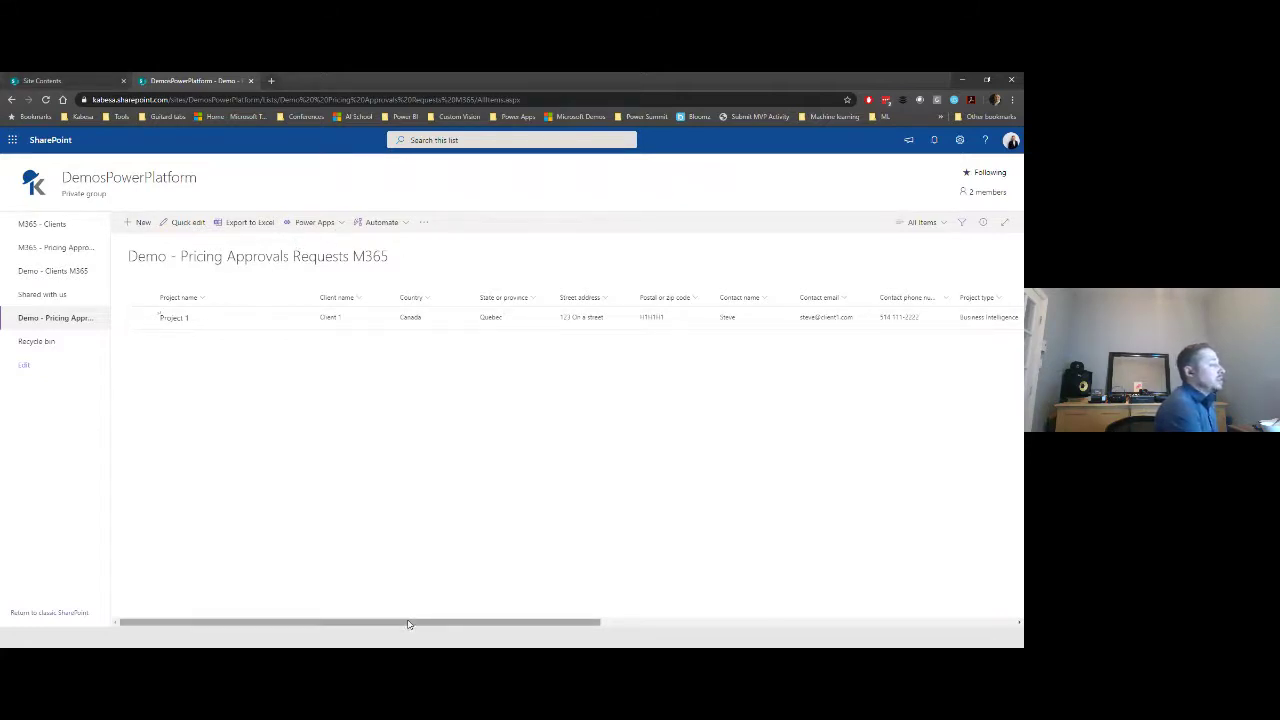
- Choose Power Apps > Customize forms for the Demo - Pricing Approvals Requests M365 list
{"action": "left_click", "coordinate": [338, 224]}
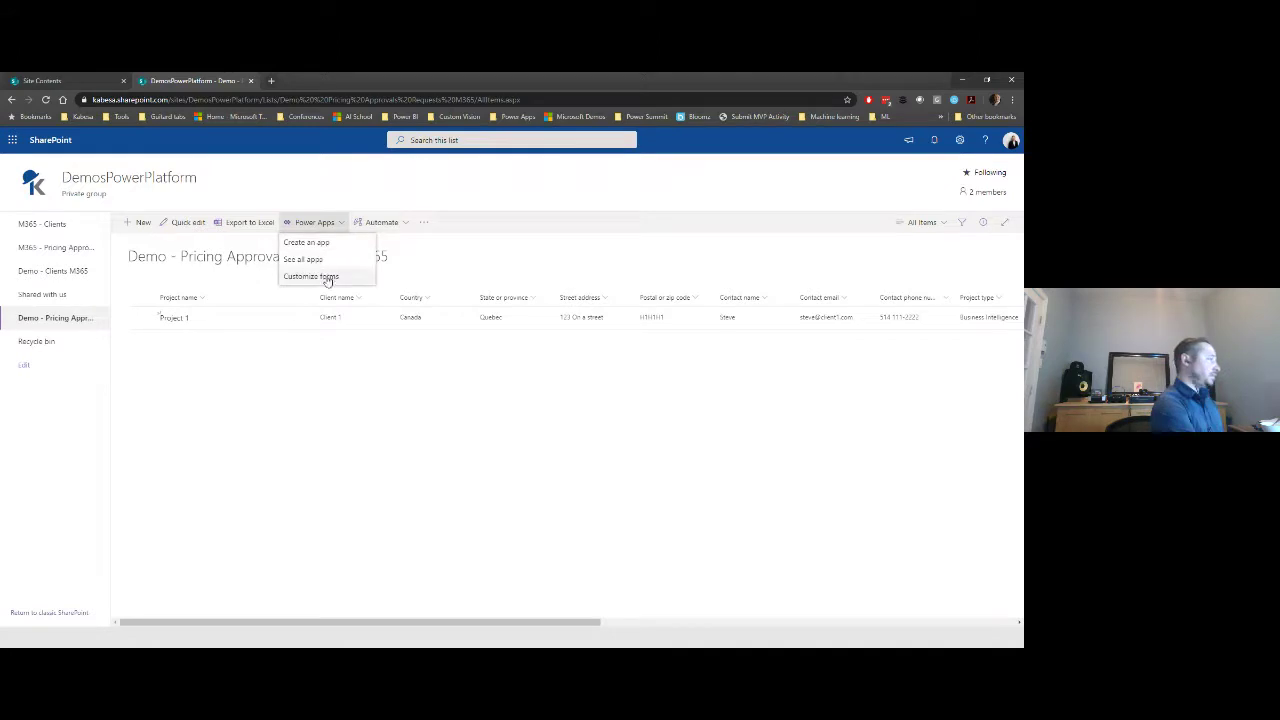
{"action": "left_click", "coordinate": [329, 279]}
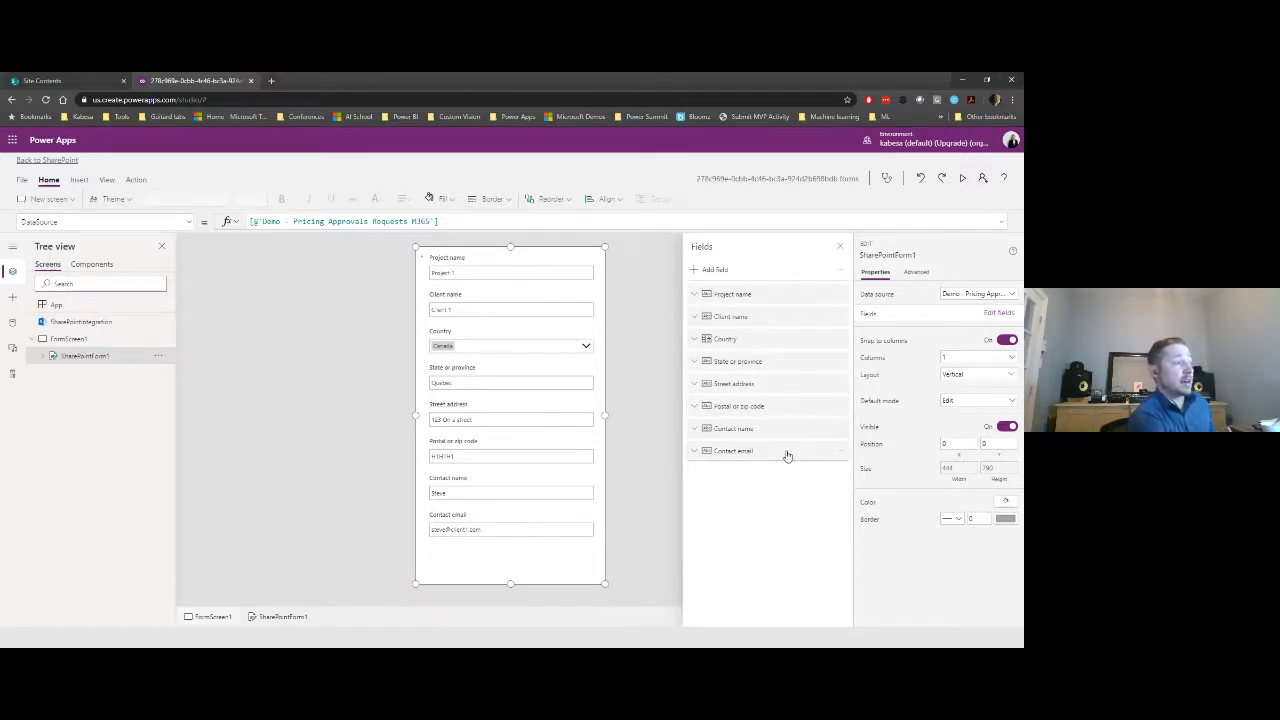
- Add the Contract type, Project amount, Project type and Representative name fields to SharePointForm1
{"action": "left_click", "coordinate": [720, 271]}
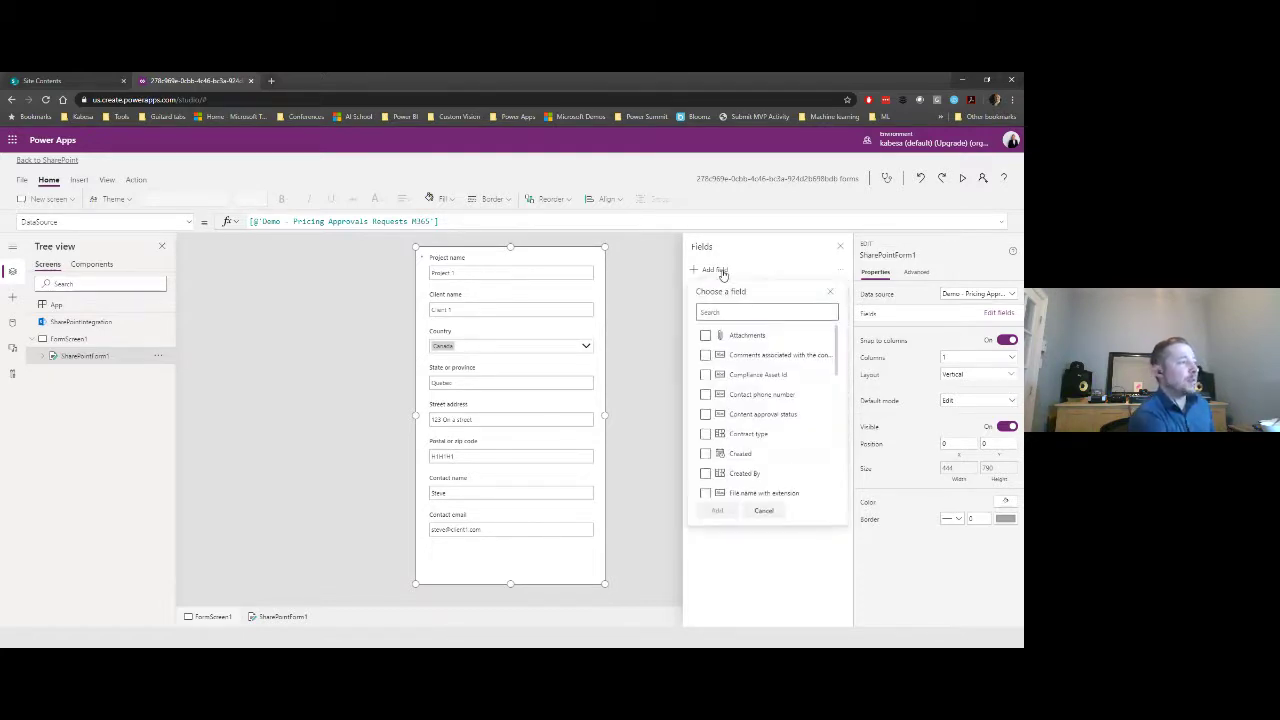
{"action": "scroll", "coordinate": [780, 410], "scroll_direction": "down", "scroll_amount": 1}
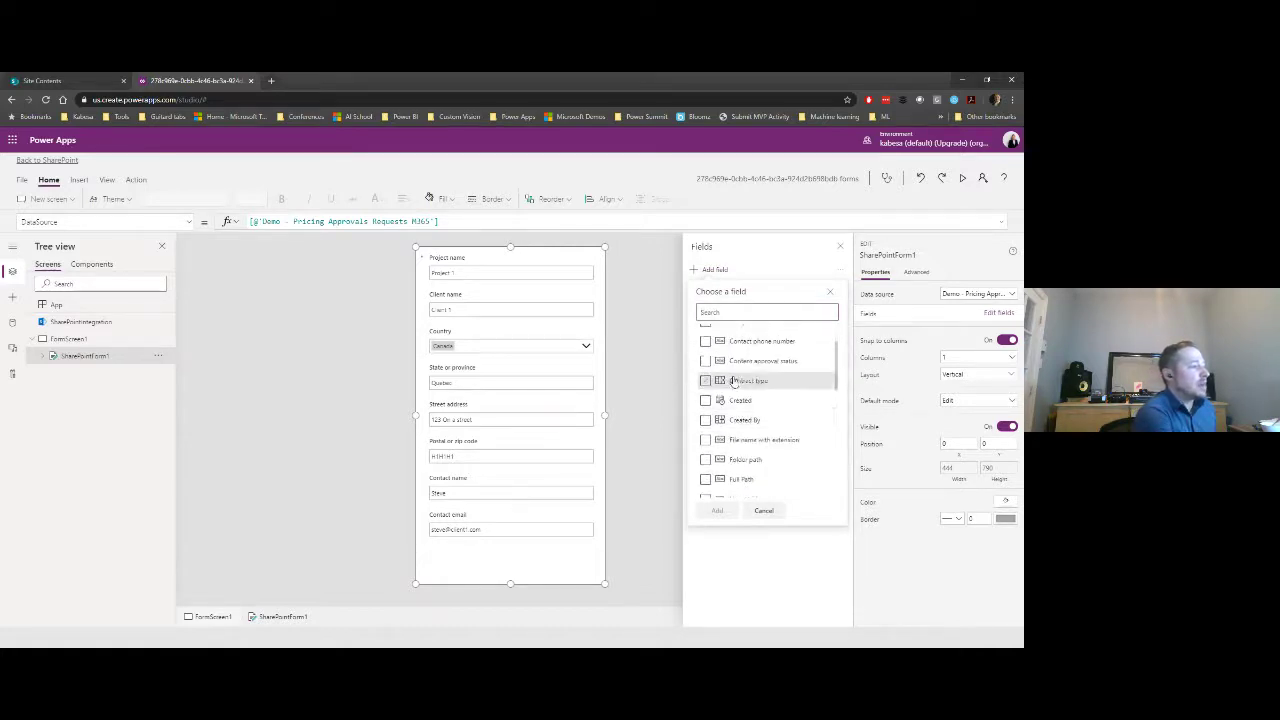
{"action": "left_click", "coordinate": [705, 381]}
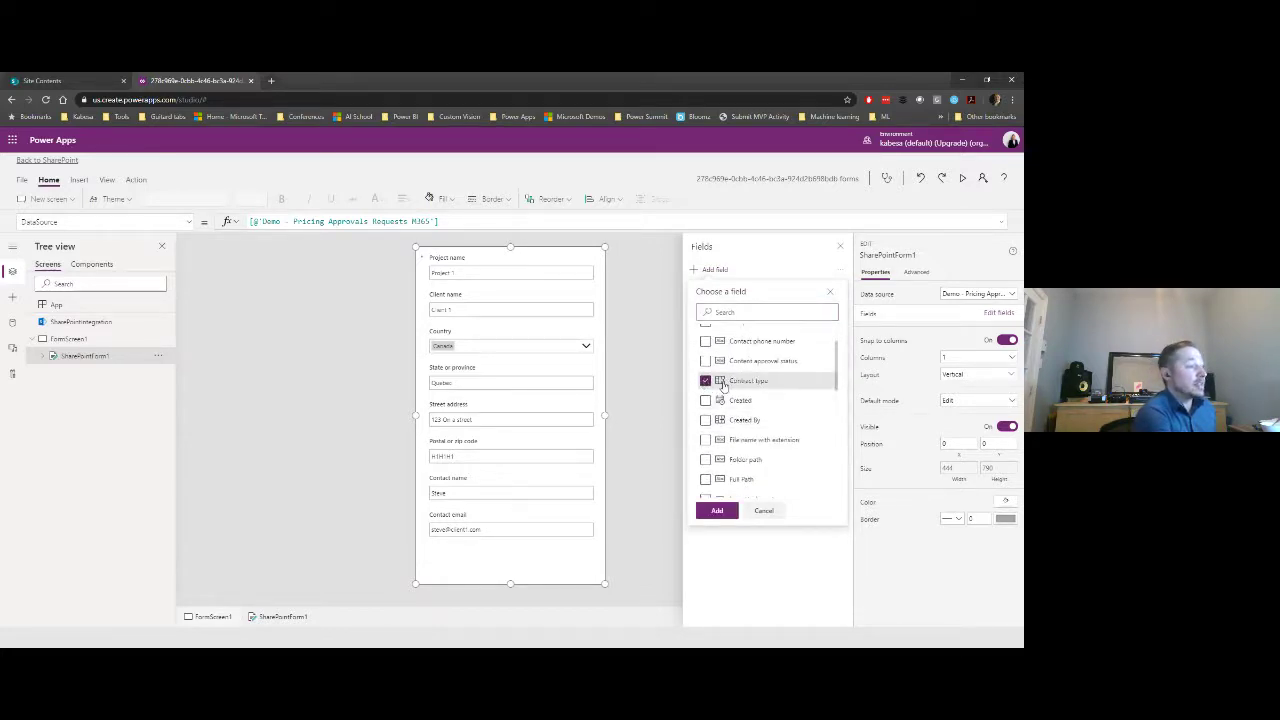
{"action": "scroll", "coordinate": [795, 390], "scroll_direction": "down", "scroll_amount": 3}
{"action": "scroll", "coordinate": [799, 395], "scroll_direction": "down", "scroll_amount": 4}
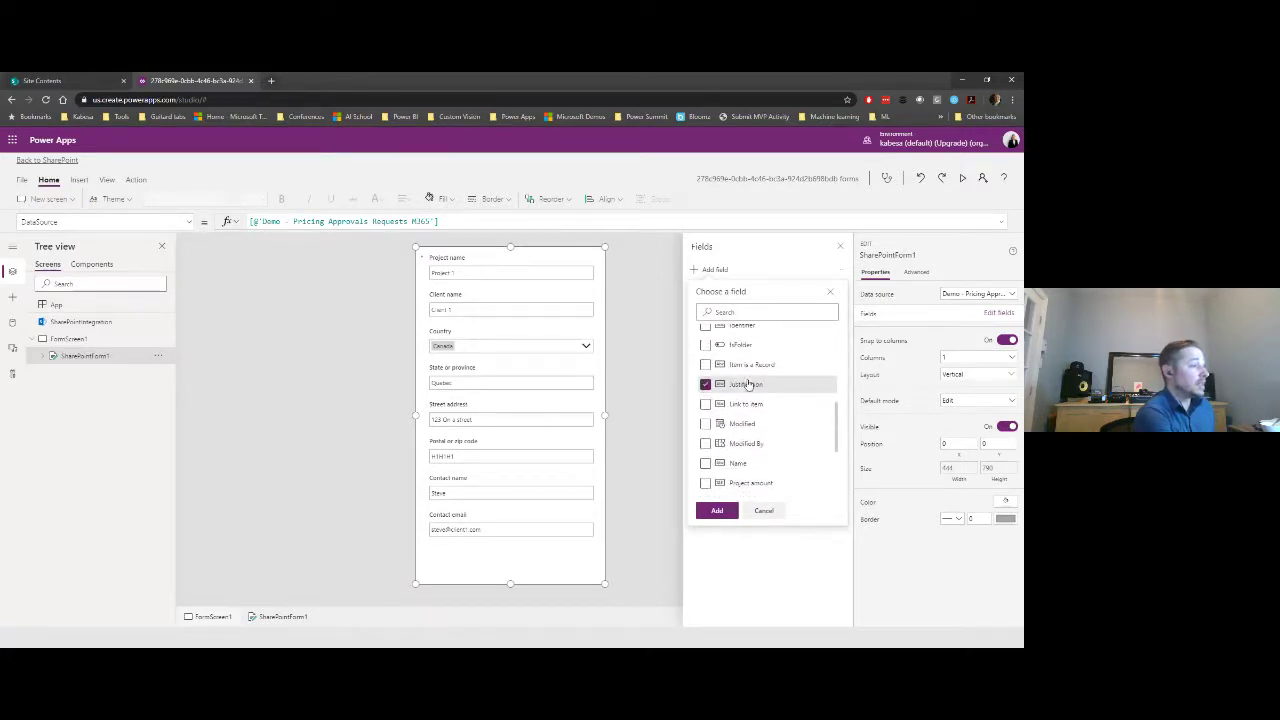
{"action": "scroll", "coordinate": [750, 384], "scroll_direction": "down", "scroll_amount": 2}
{"action": "scroll", "coordinate": [770, 380], "scroll_direction": "down", "scroll_amount": 2}
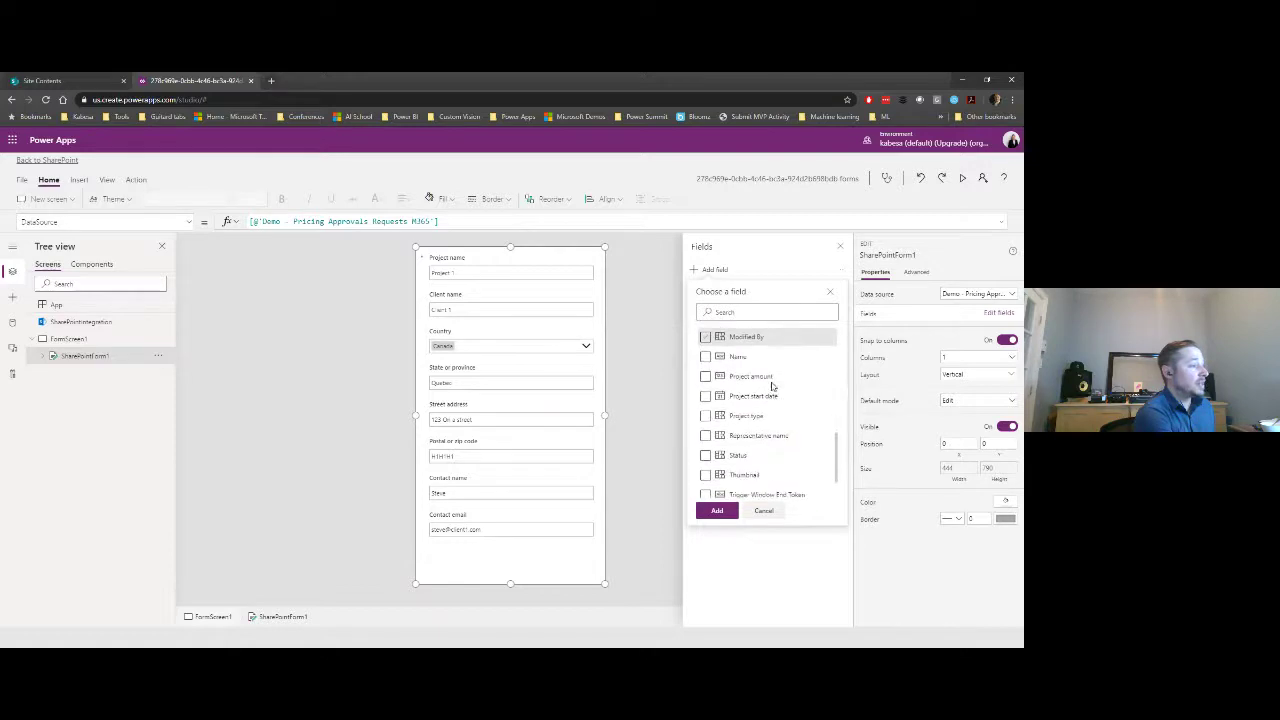
{"action": "left_click", "coordinate": [706, 376]}
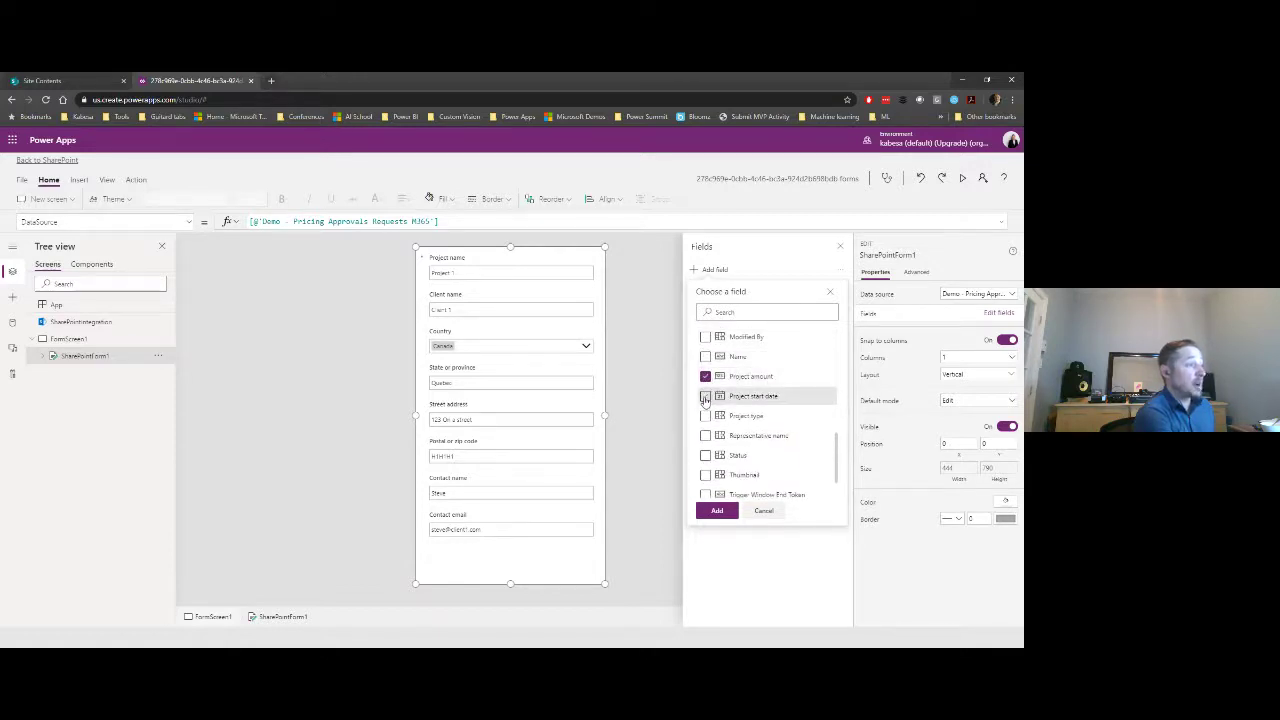
{"action": "scroll", "coordinate": [720, 395], "scroll_direction": "down", "scroll_amount": 2}
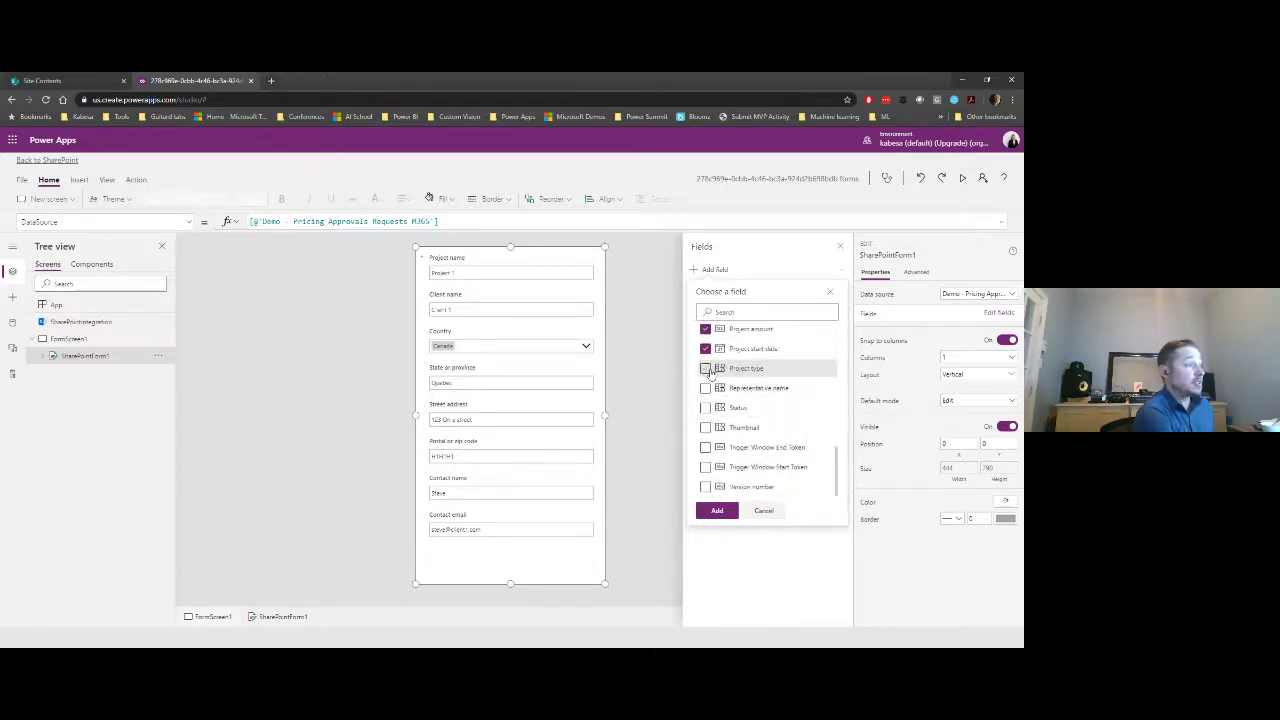
{"action": "left_click", "coordinate": [727, 374]}
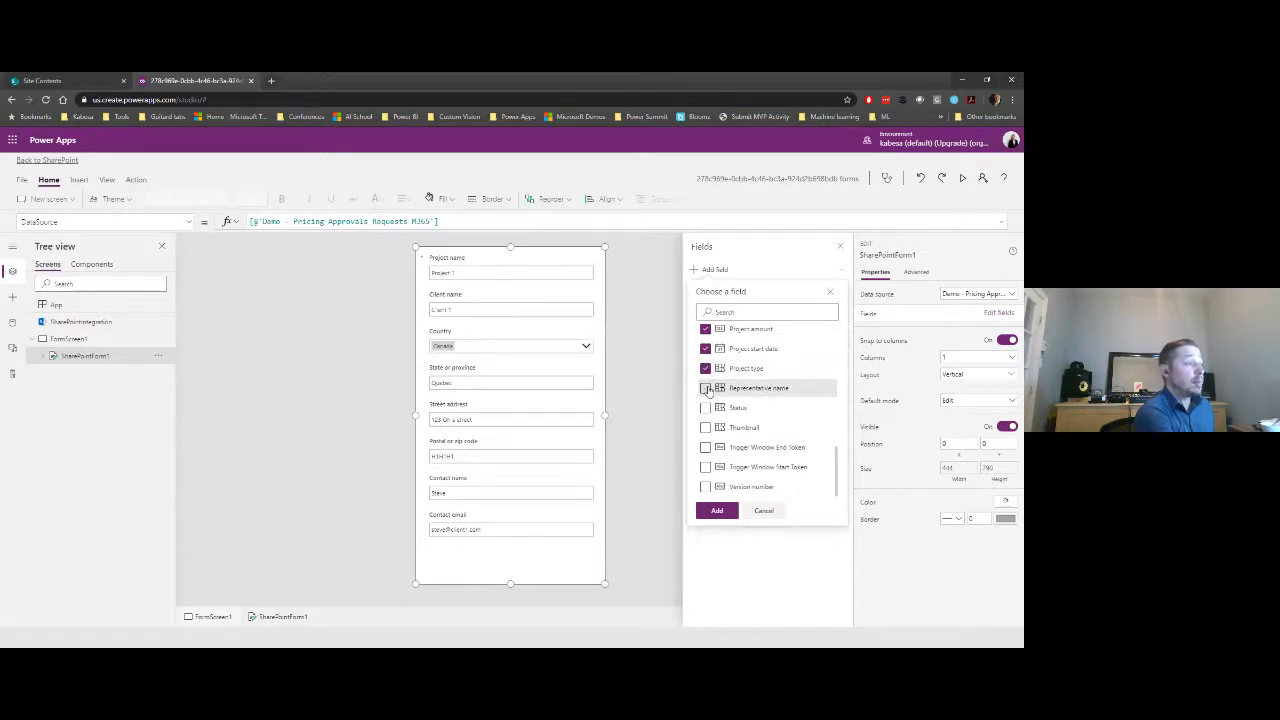
{"action": "left_click", "coordinate": [706, 388]}
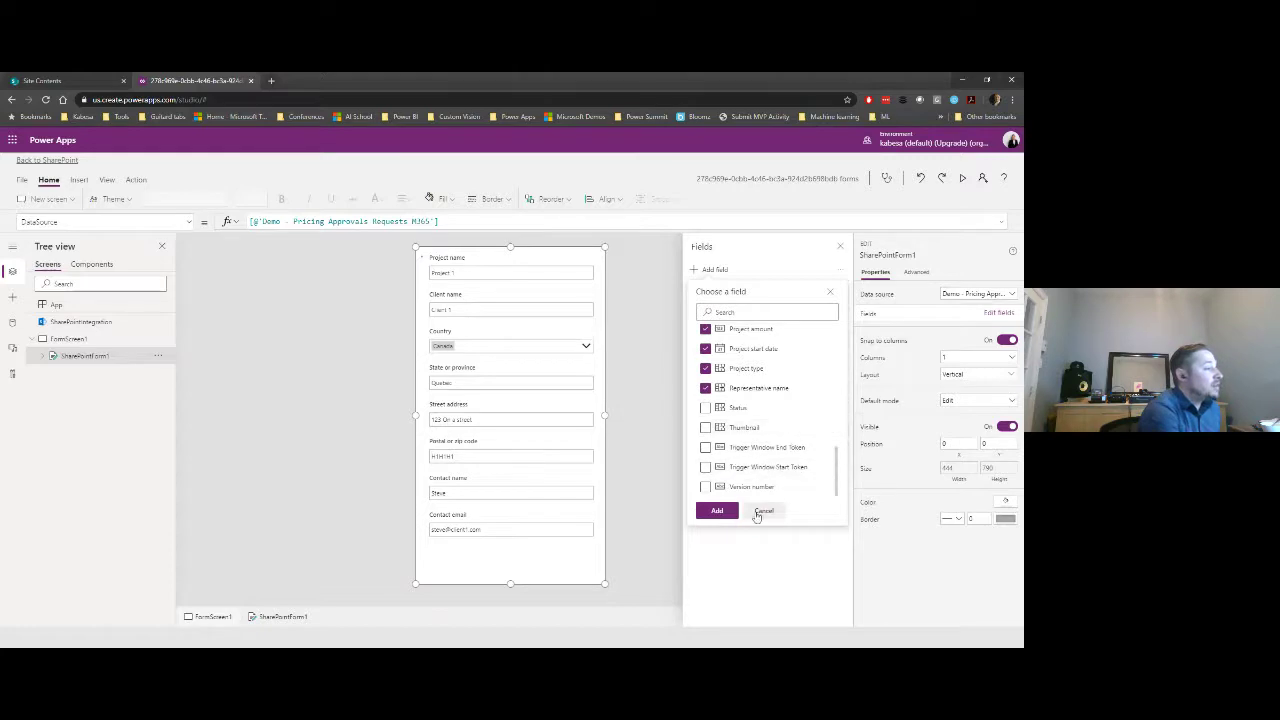
{"action": "left_click", "coordinate": [717, 510]}
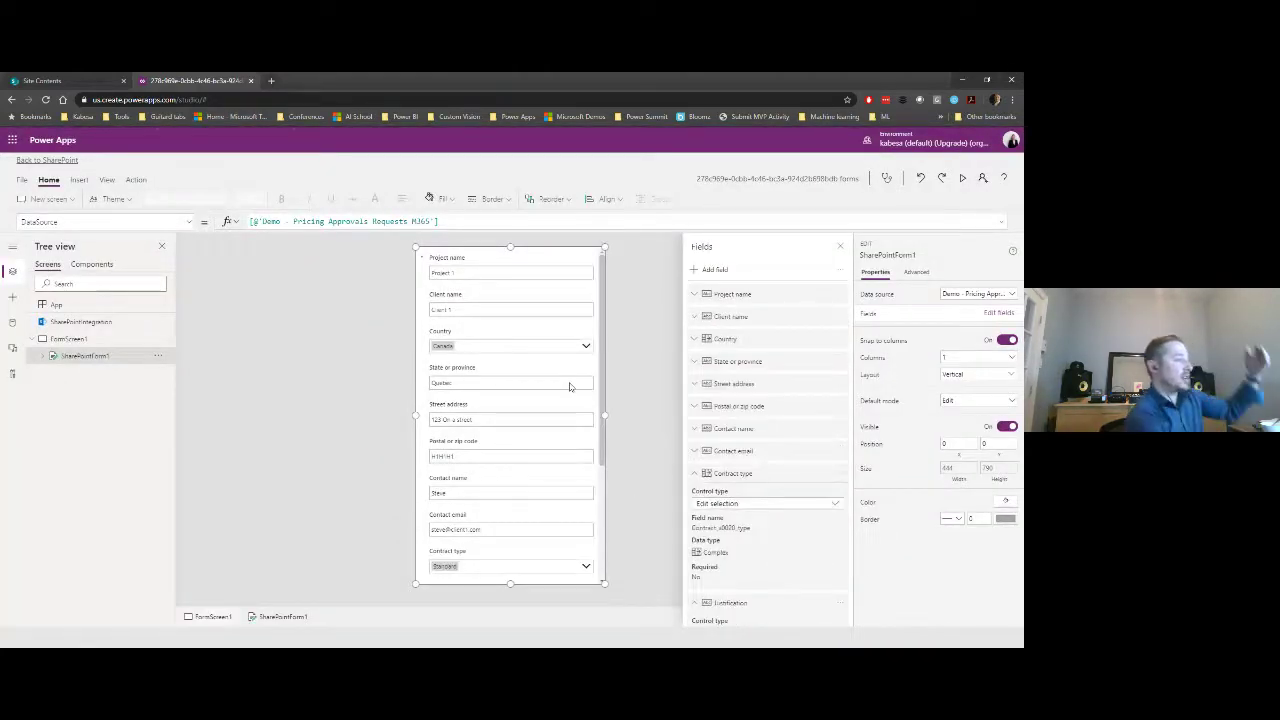
{"action": "scroll", "coordinate": [568, 390], "scroll_direction": "down", "scroll_amount": 3}
{"action": "scroll", "coordinate": [561, 393], "scroll_direction": "up", "scroll_amount": 2}
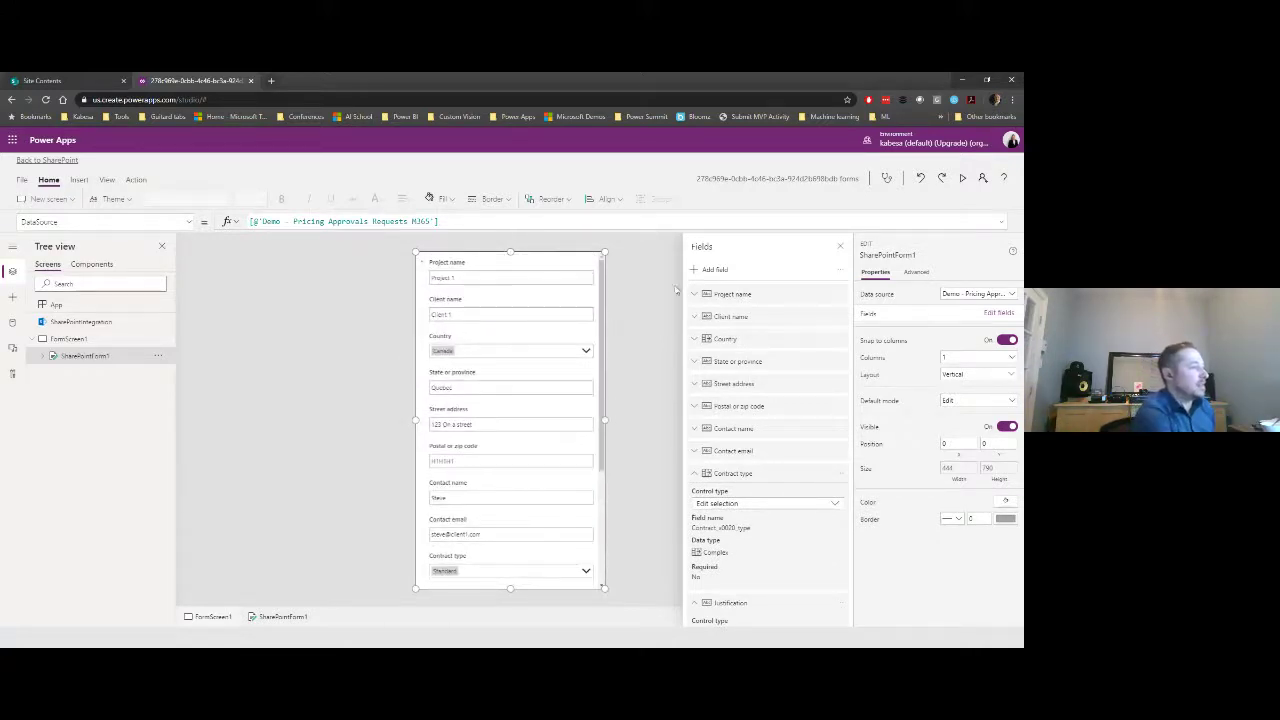
{"action": "left_click", "coordinate": [841, 248]}
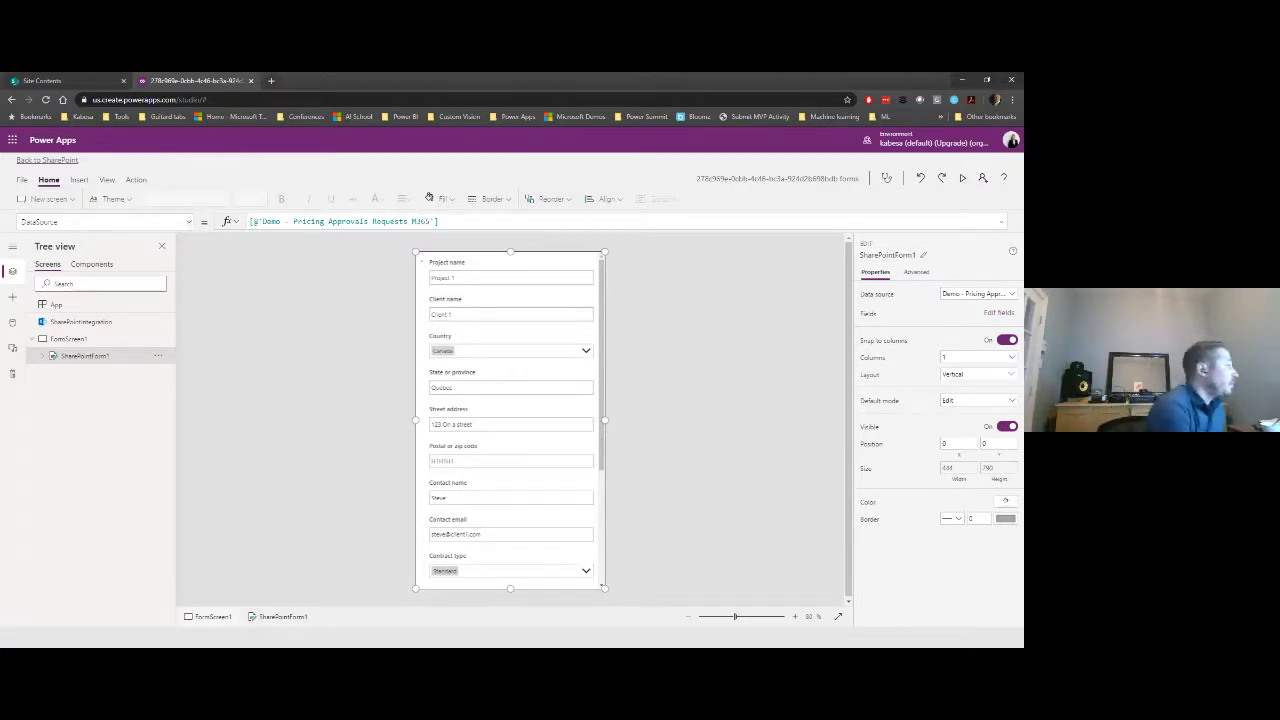
- Apply a Small 720 x 480 landscape screen size in the app settings
{"action": "left_click", "coordinate": [21, 180]}
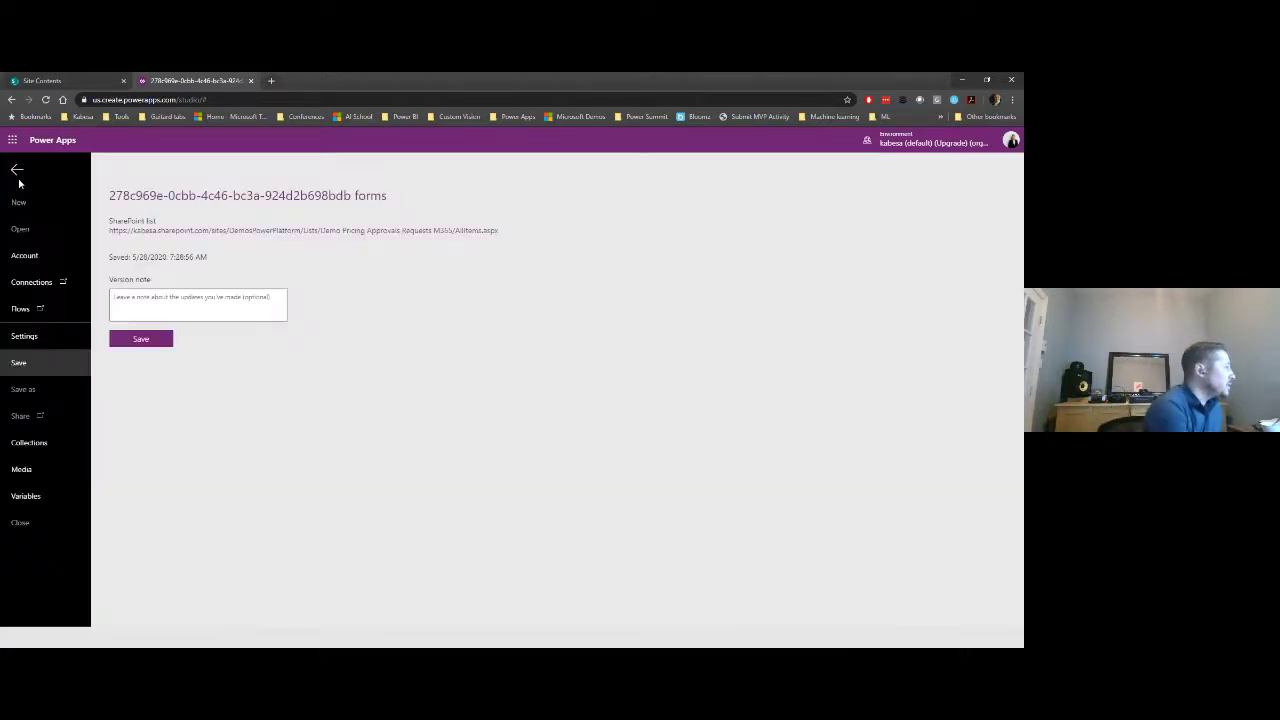
{"action": "left_click", "coordinate": [42, 340]}
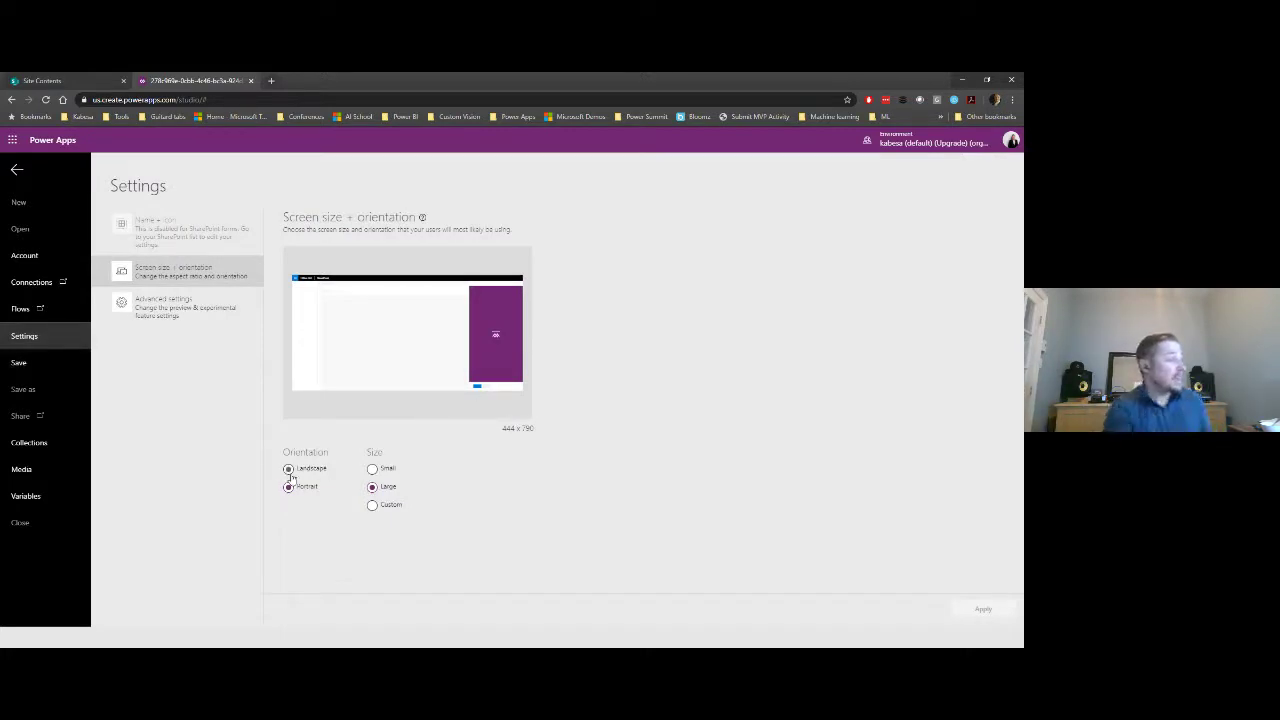
{"action": "left_click", "coordinate": [289, 469]}
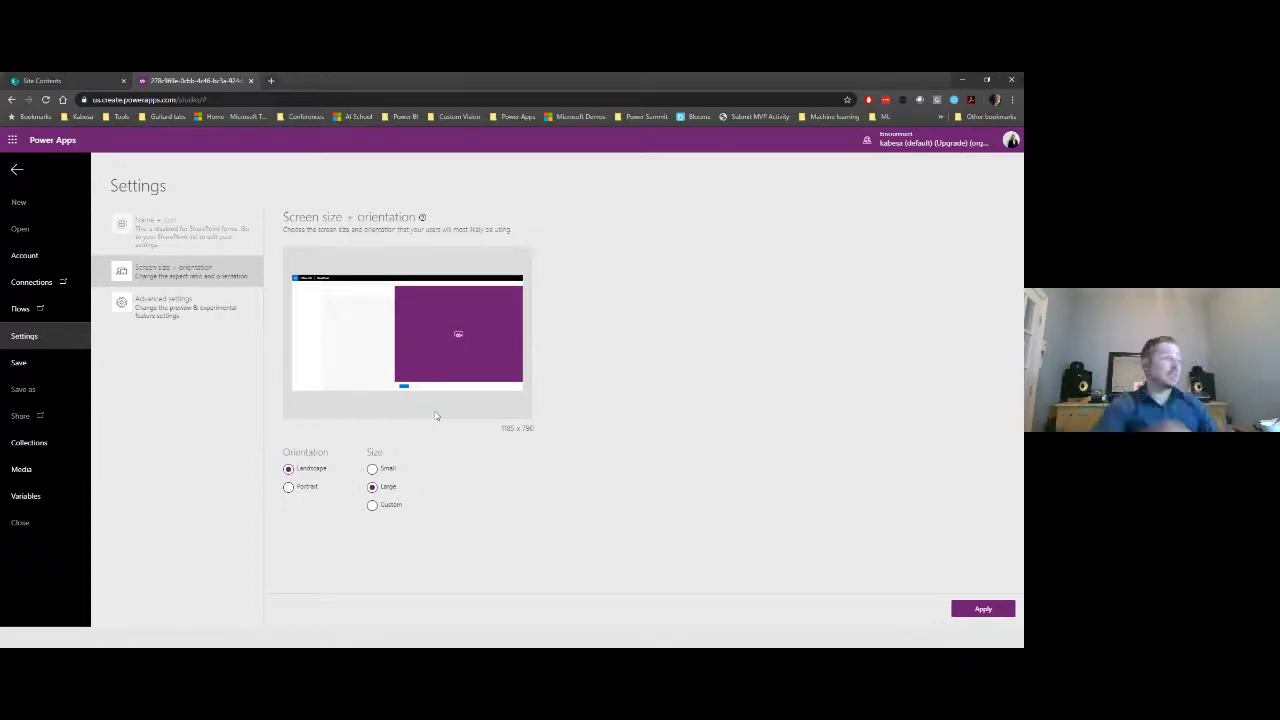
{"action": "left_click", "coordinate": [372, 469]}
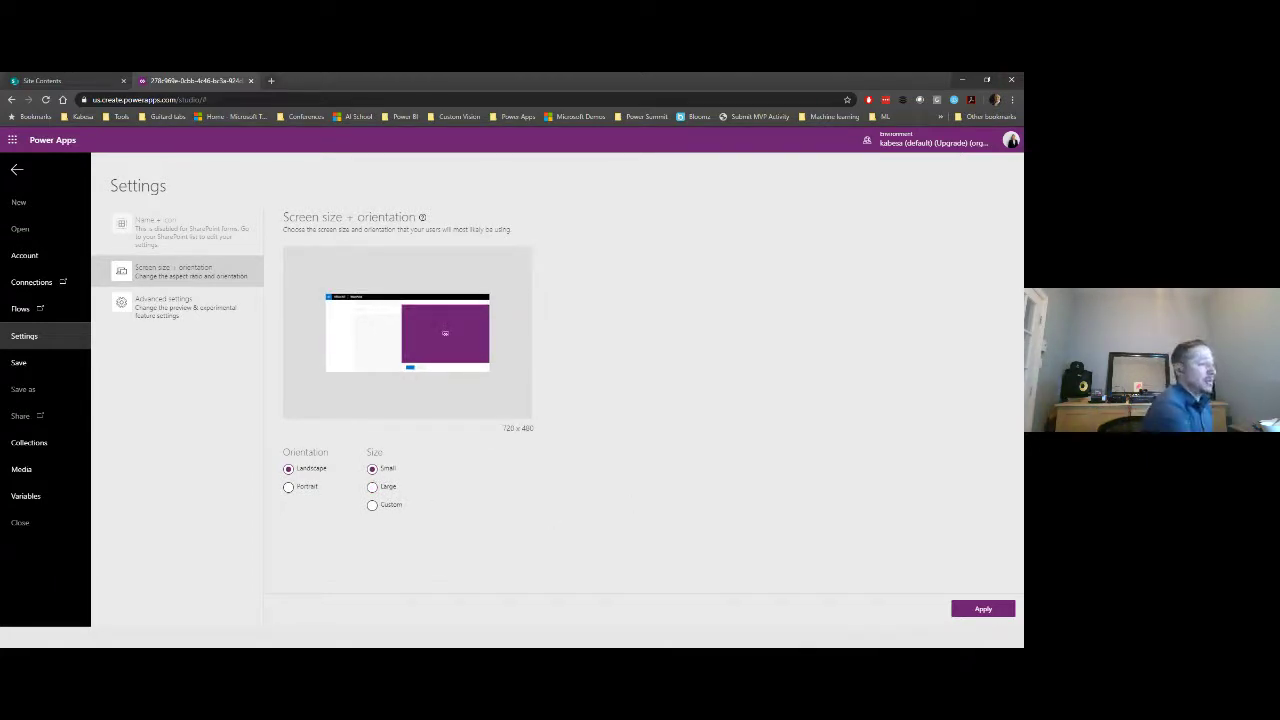
{"action": "left_click", "coordinate": [995, 609]}
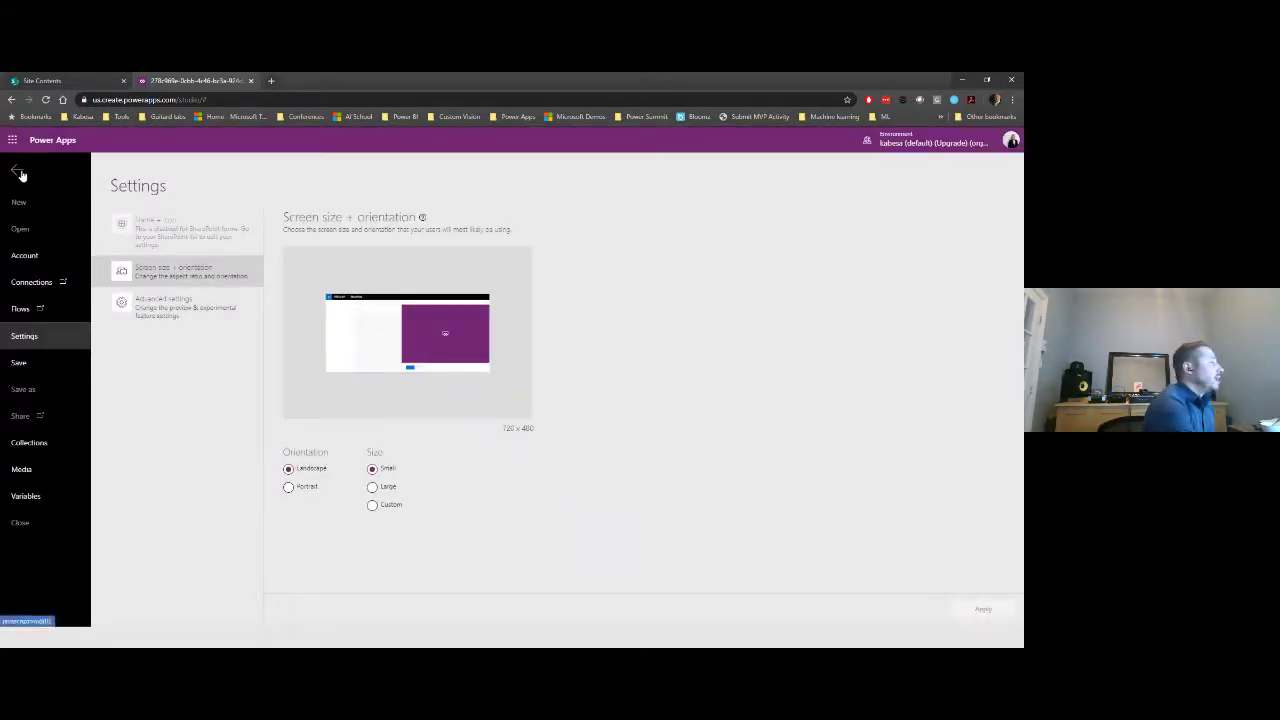
{"action": "left_click", "coordinate": [18, 171]}
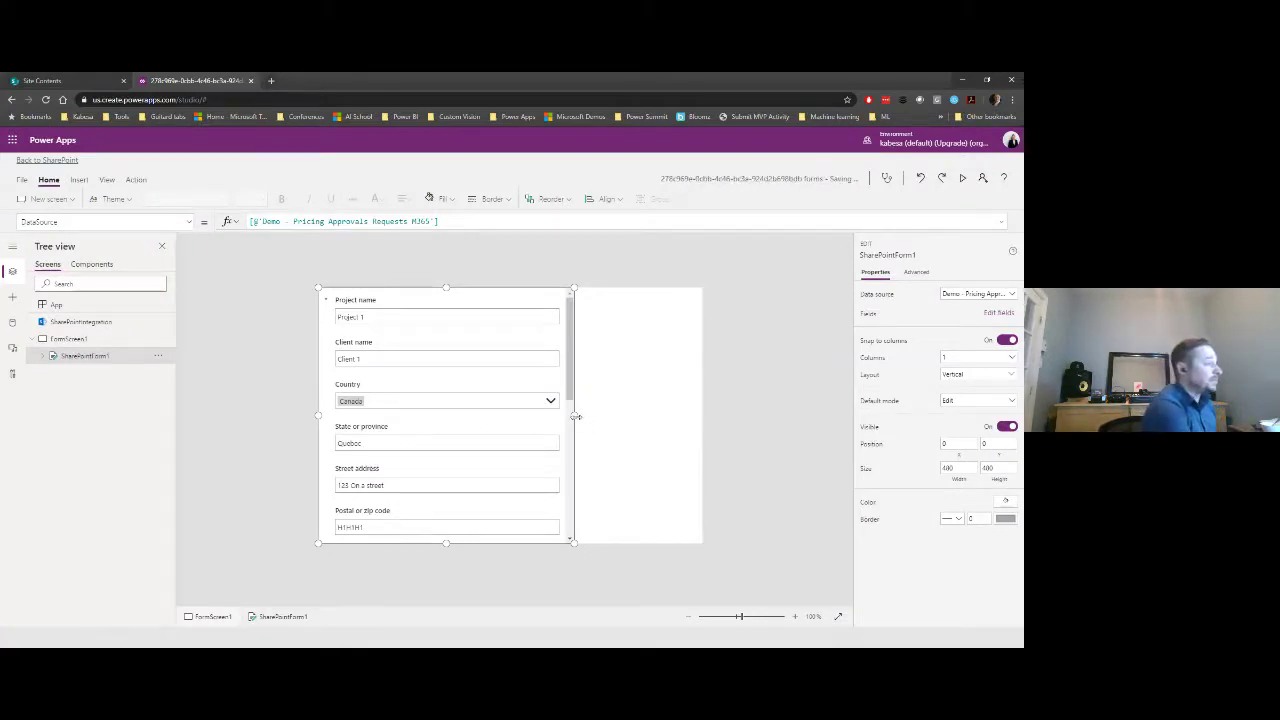
- Stretch the form to the screen's full width and move it down to free the top
{"action": "left_click_drag", "start_coordinate": [573, 415], "coordinate": [702, 420]}
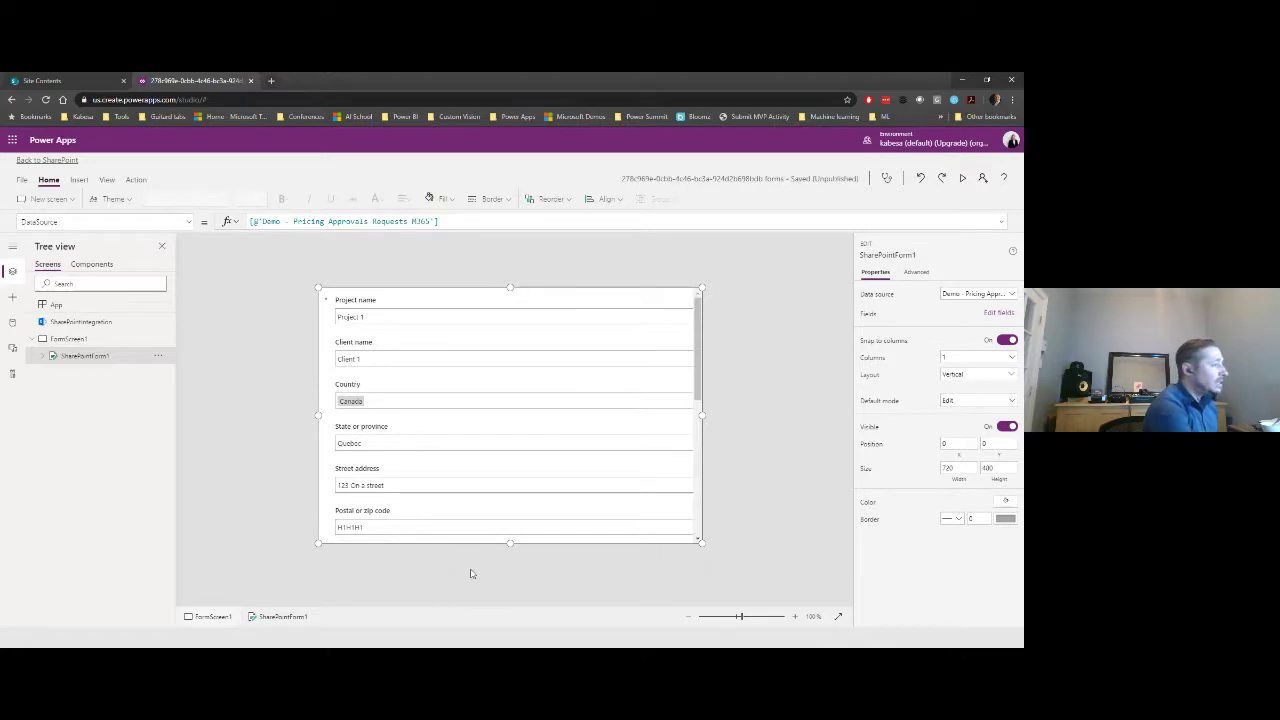
{"action": "left_click_drag", "start_coordinate": [510, 288], "coordinate": [511, 318]}
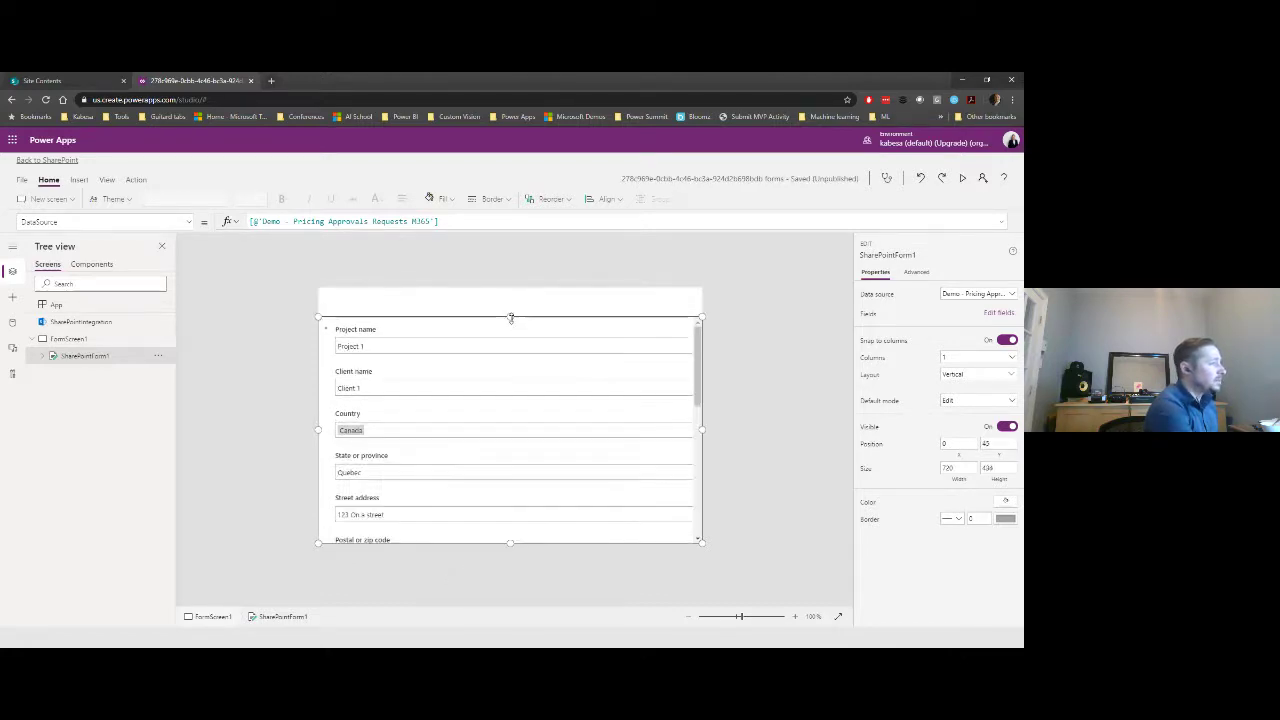
{"action": "left_click", "coordinate": [86, 340]}
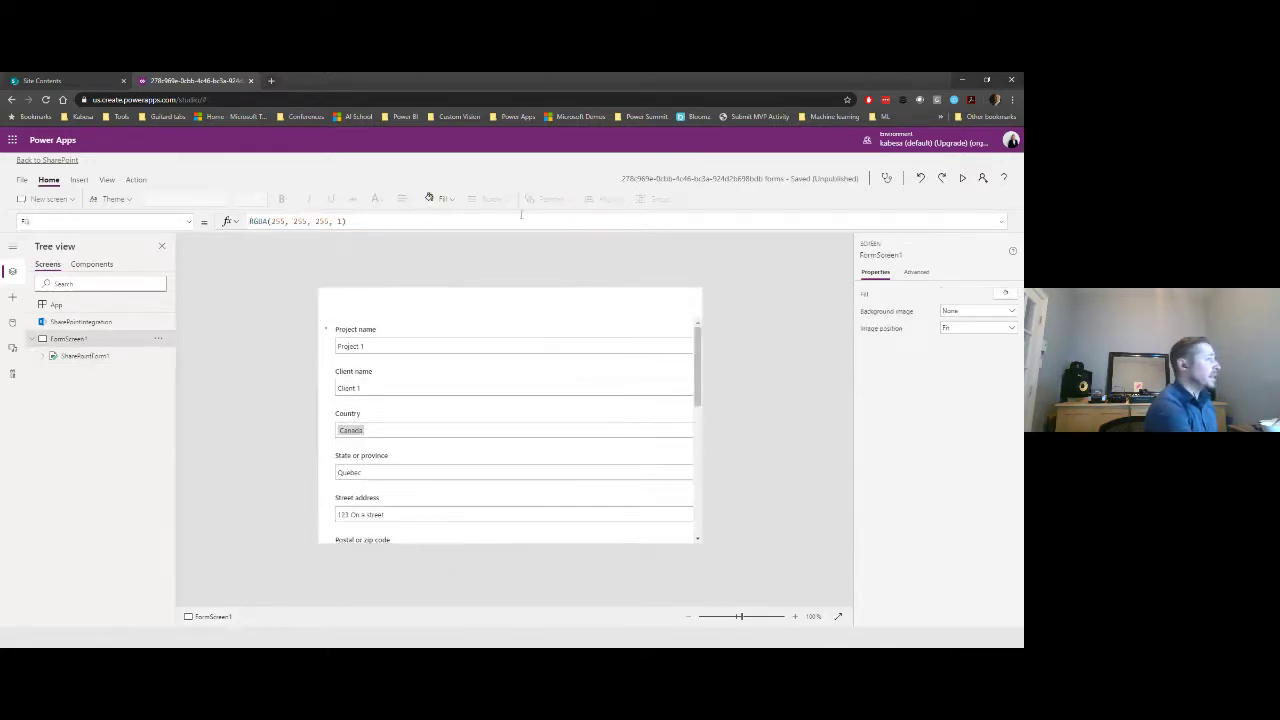
- Give the form screen a very light grey background, RGBA(245, 245, 245, 1)
{"action": "left_click", "coordinate": [441, 199]}
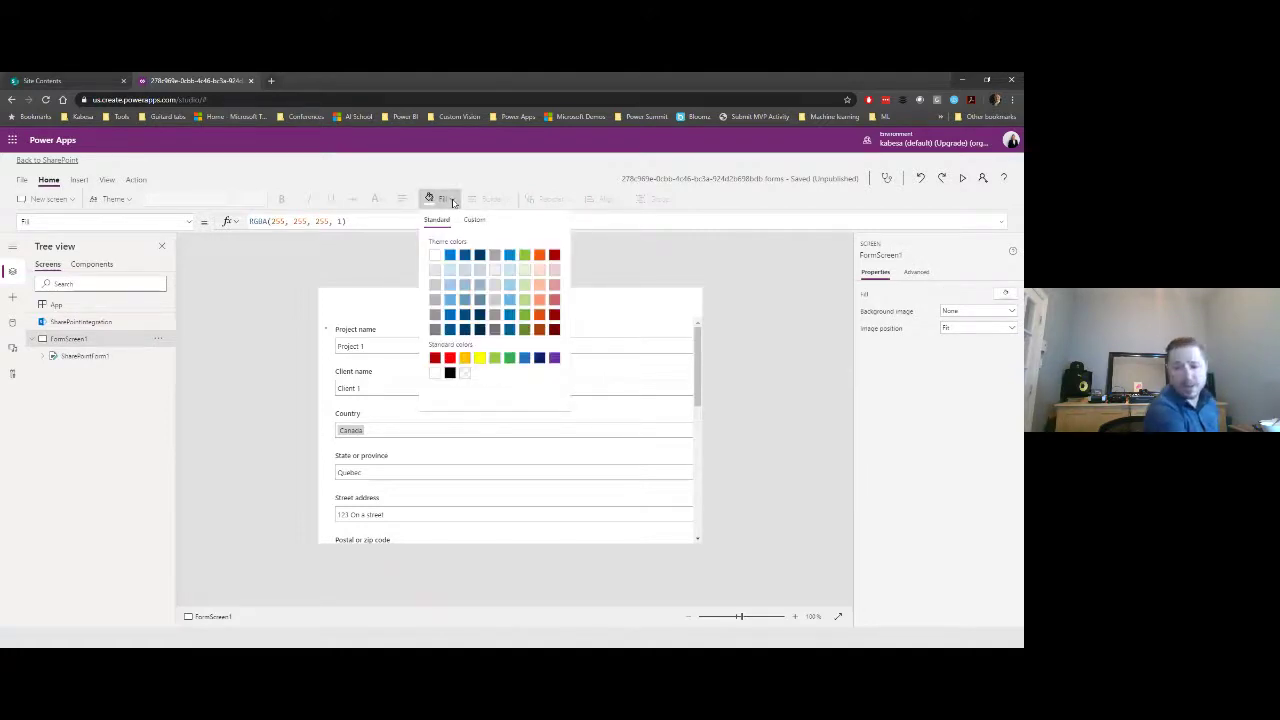
{"action": "left_click", "coordinate": [494, 272]}
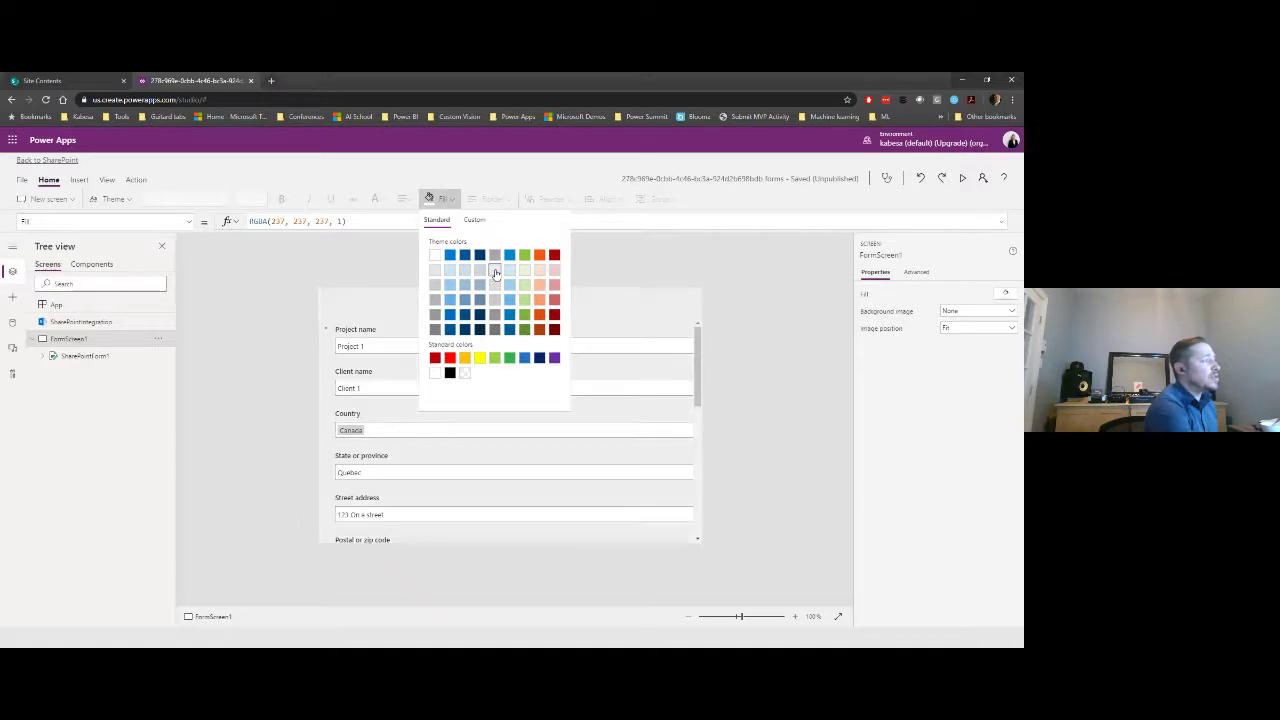
{"action": "left_click", "coordinate": [473, 220]}
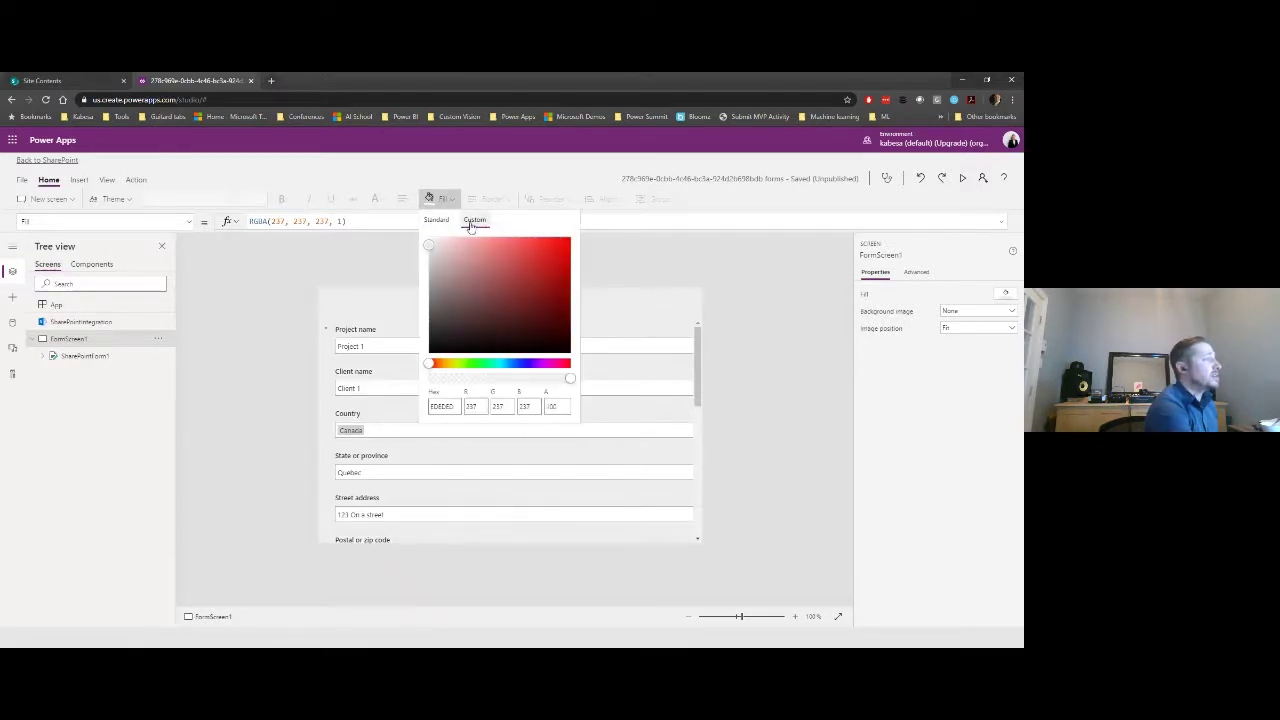
{"action": "left_click_drag", "start_coordinate": [429, 247], "coordinate": [428, 243]}
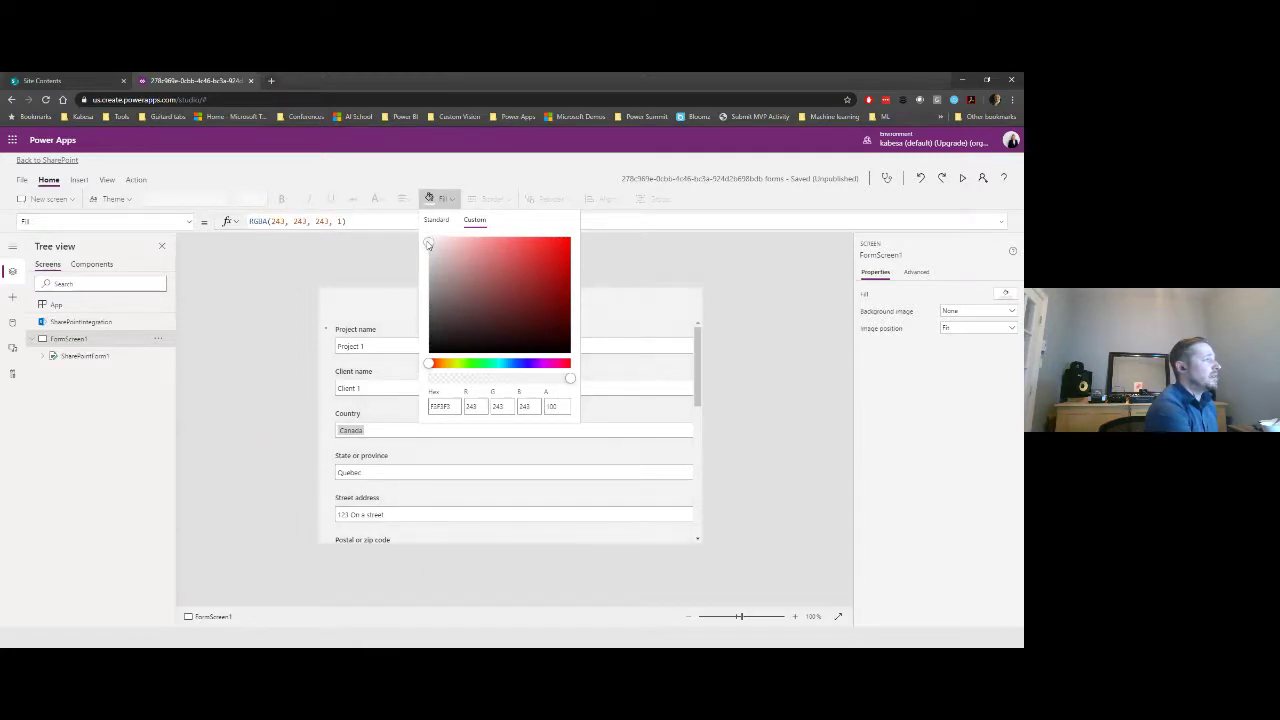
{"action": "left_click", "coordinate": [384, 240]}
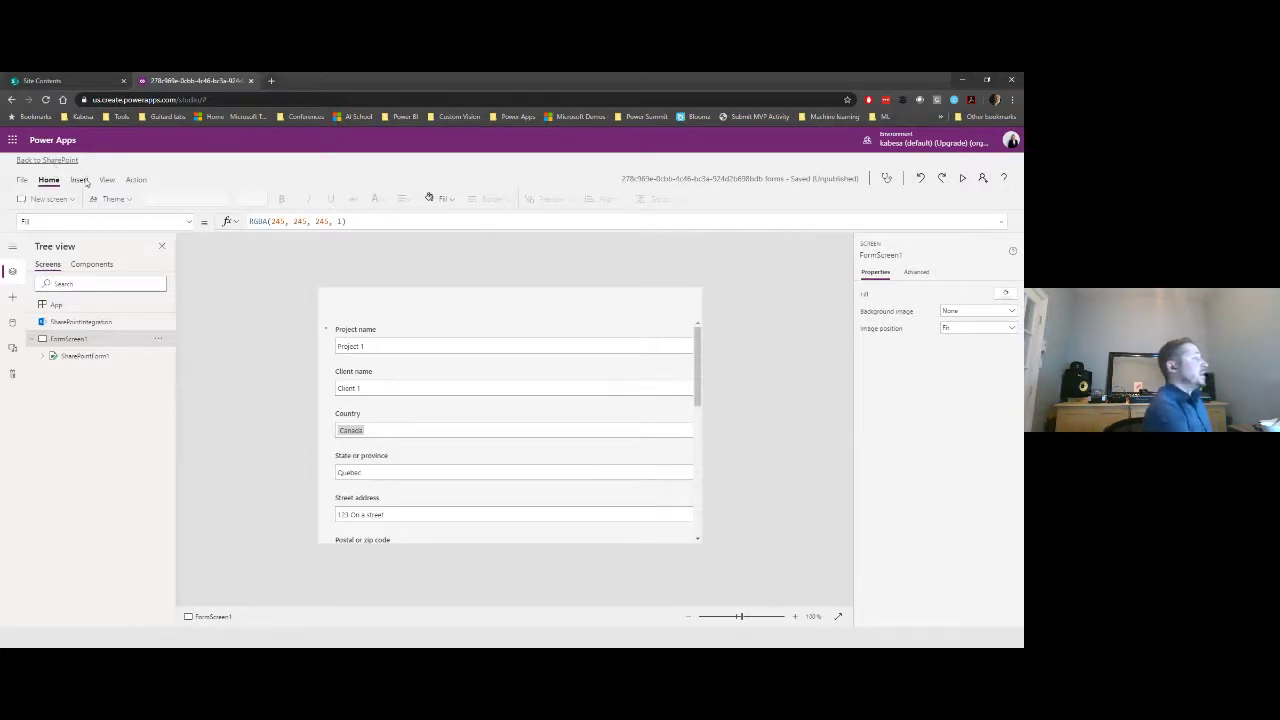
{"action": "left_click", "coordinate": [80, 180]}
- Insert a label and stretch it across the top of the form at 0,0, about 720×55
{"action": "left_click", "coordinate": [195, 199]}
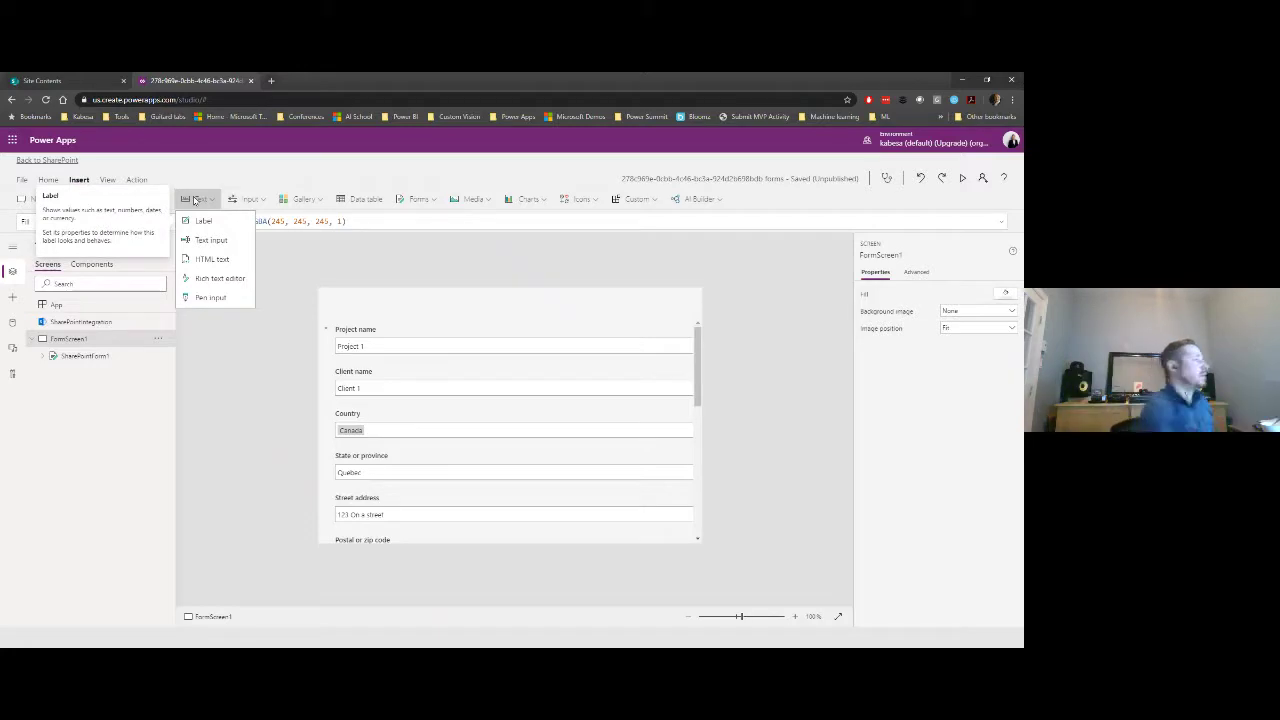
{"action": "left_click", "coordinate": [203, 220]}
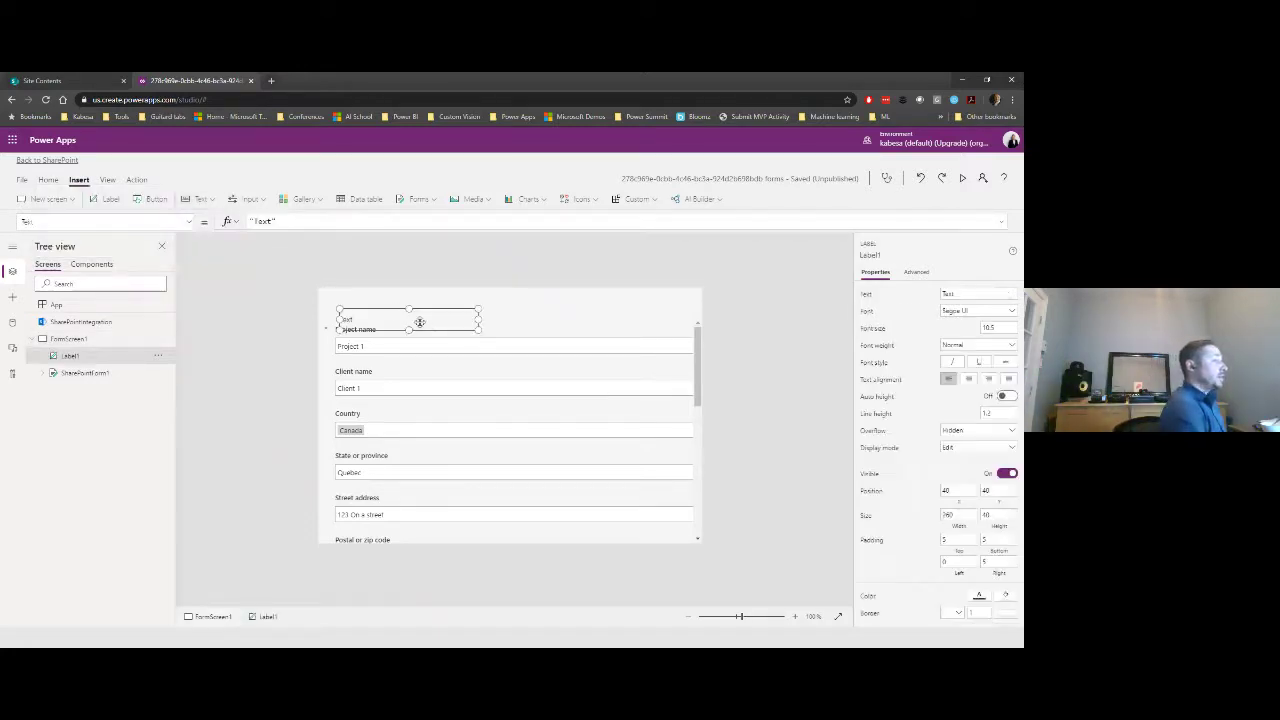
{"action": "left_click_drag", "start_coordinate": [390, 310], "coordinate": [350, 277]}
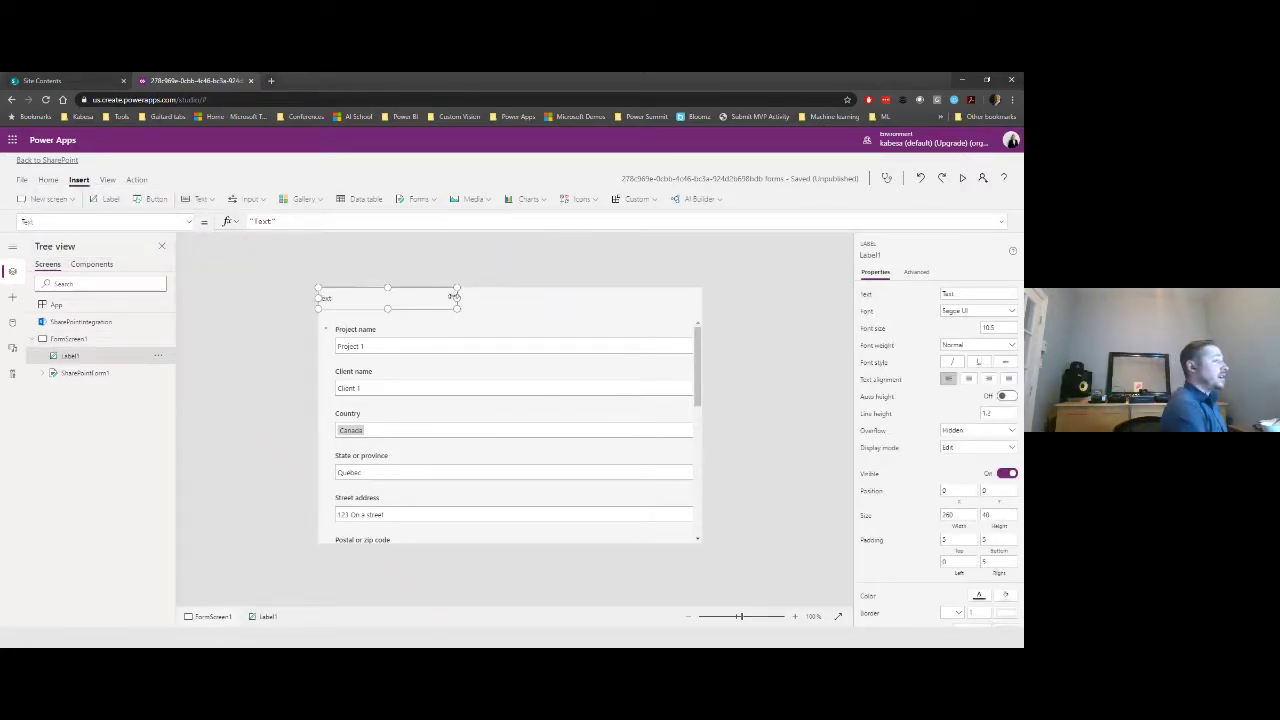
{"action": "left_click_drag", "start_coordinate": [455, 297], "coordinate": [727, 296]}
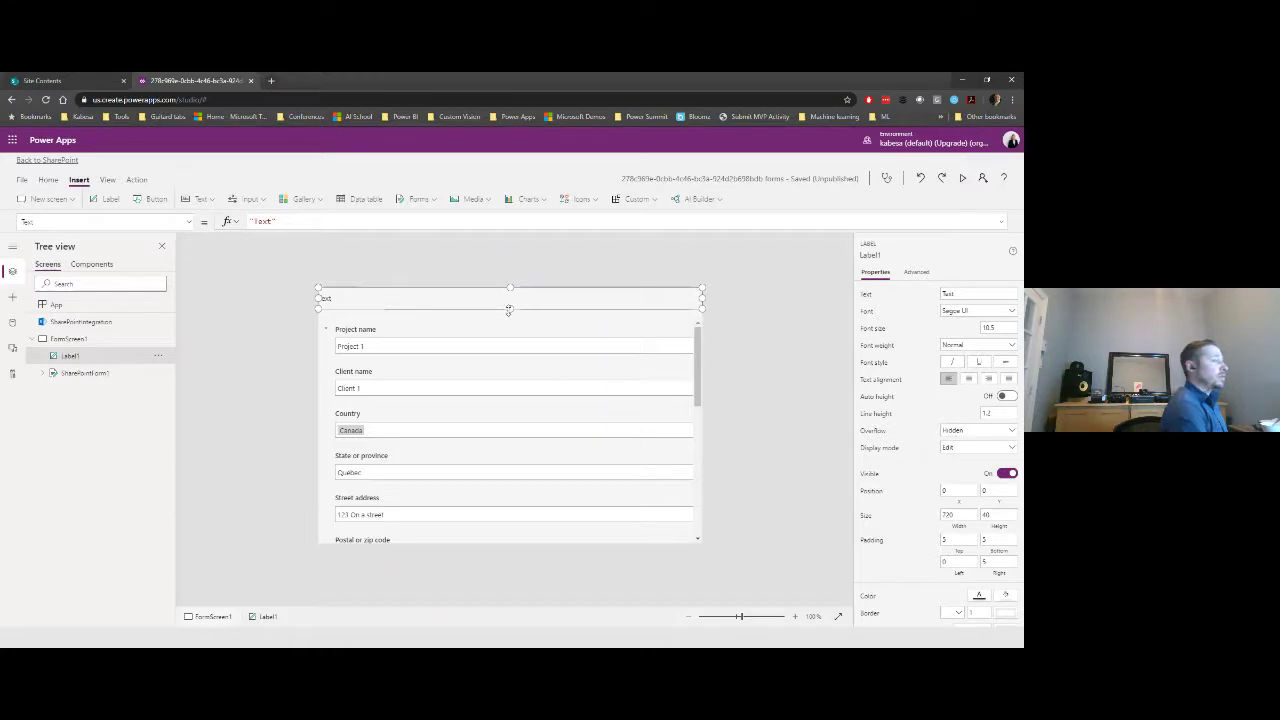
{"action": "left_click_drag", "start_coordinate": [509, 310], "coordinate": [509, 315]}
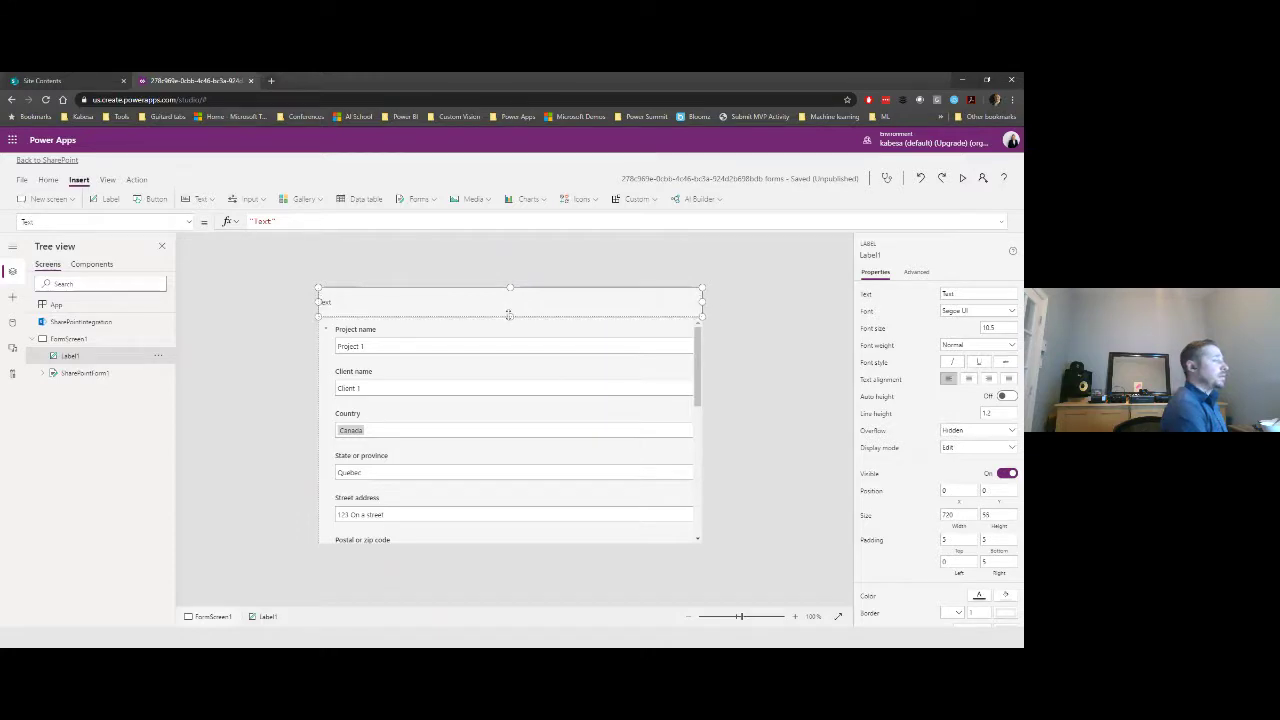
- Set the label's text formula to "Welcome " & User().FullName
{"action": "double_click", "coordinate": [263, 221]}
{"action": "type", "text": "We"}
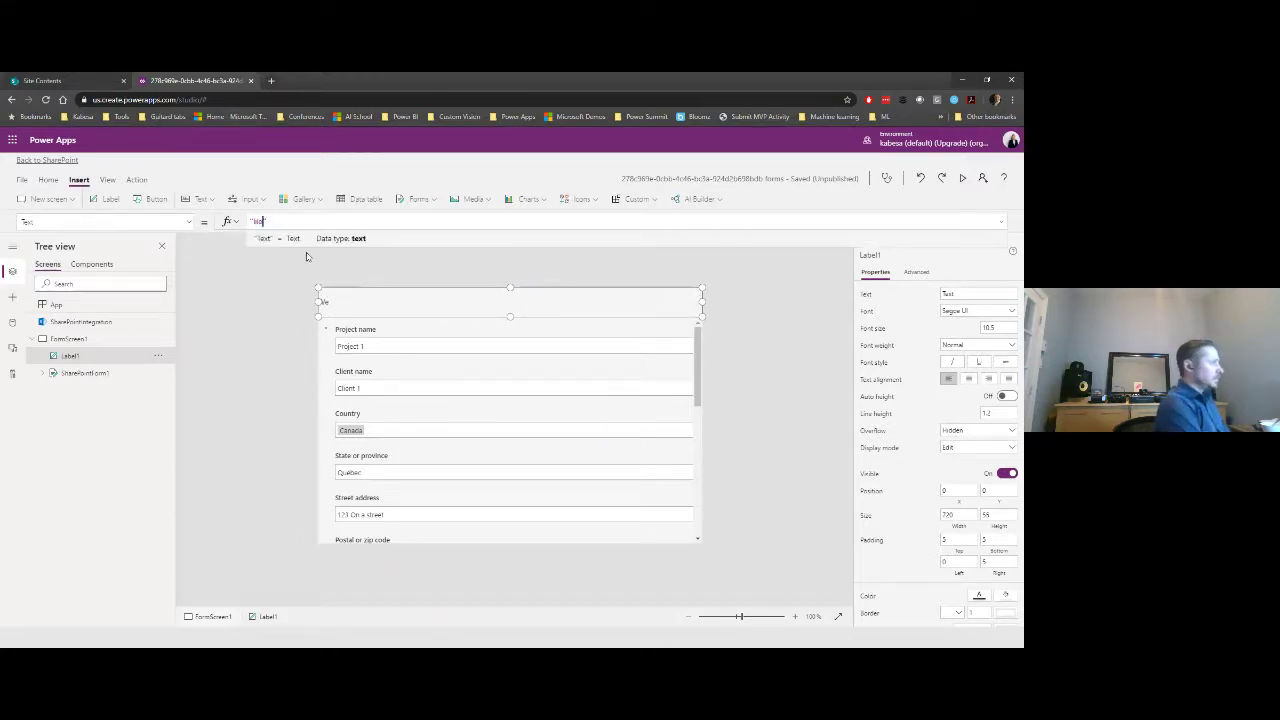
{"action": "type", "text": "lcome \" "}
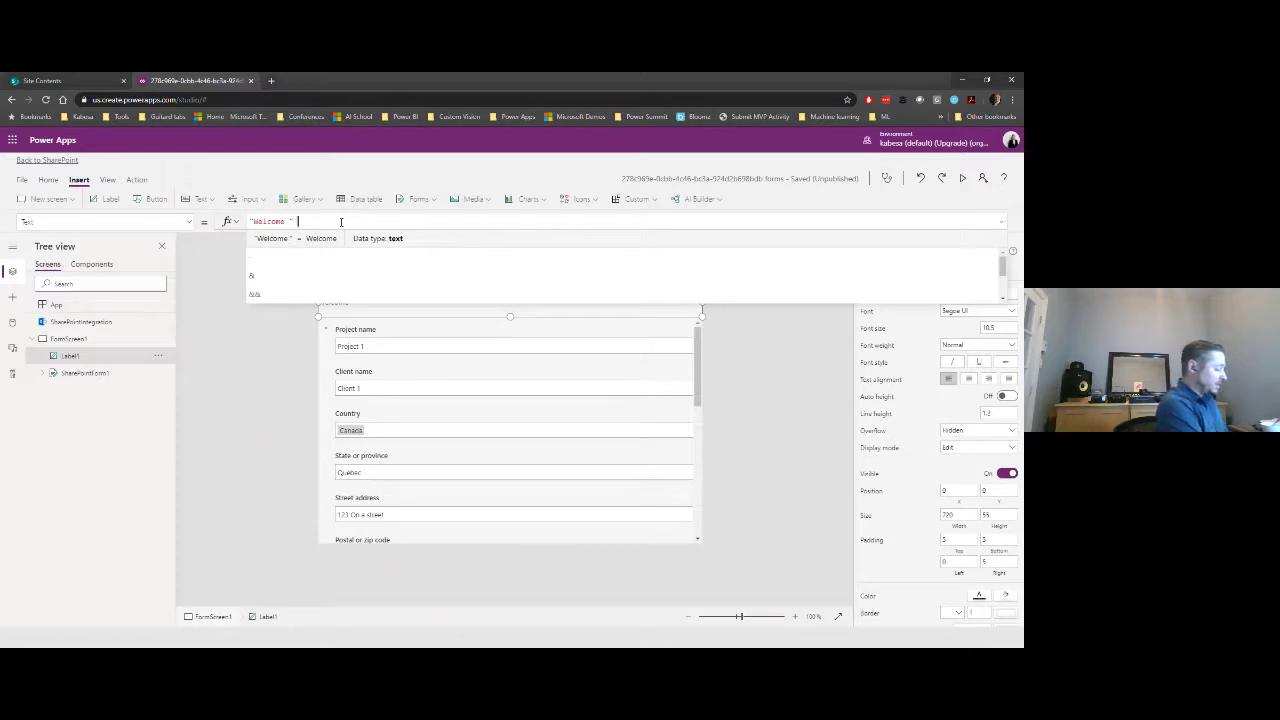
{"action": "type", "text": "& User"}
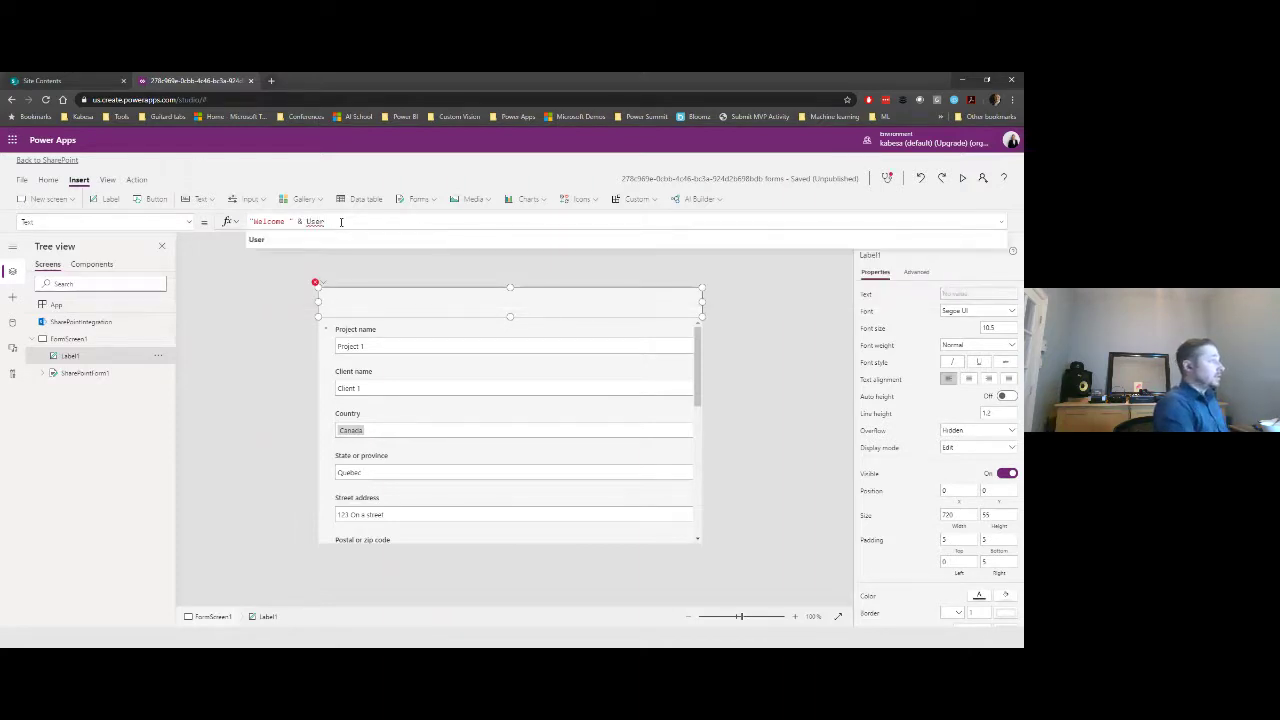
{"action": "type", "text": "("}
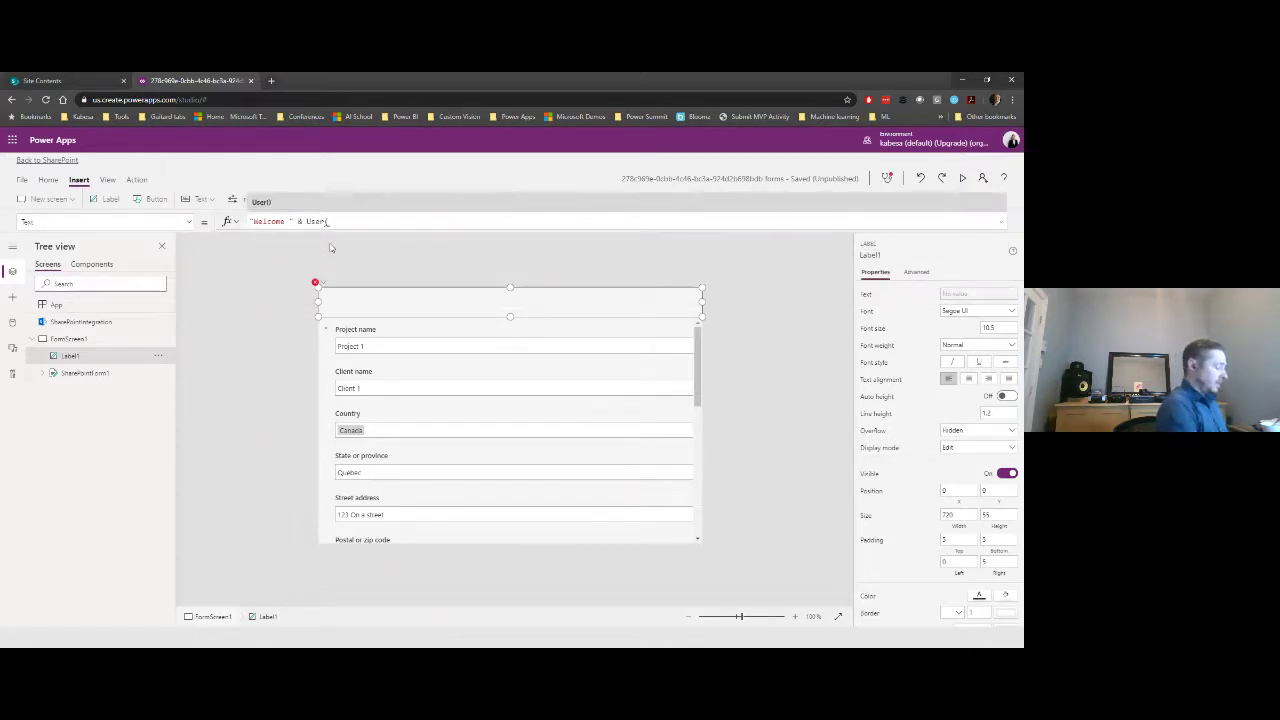
{"action": "type", "text": ")."}
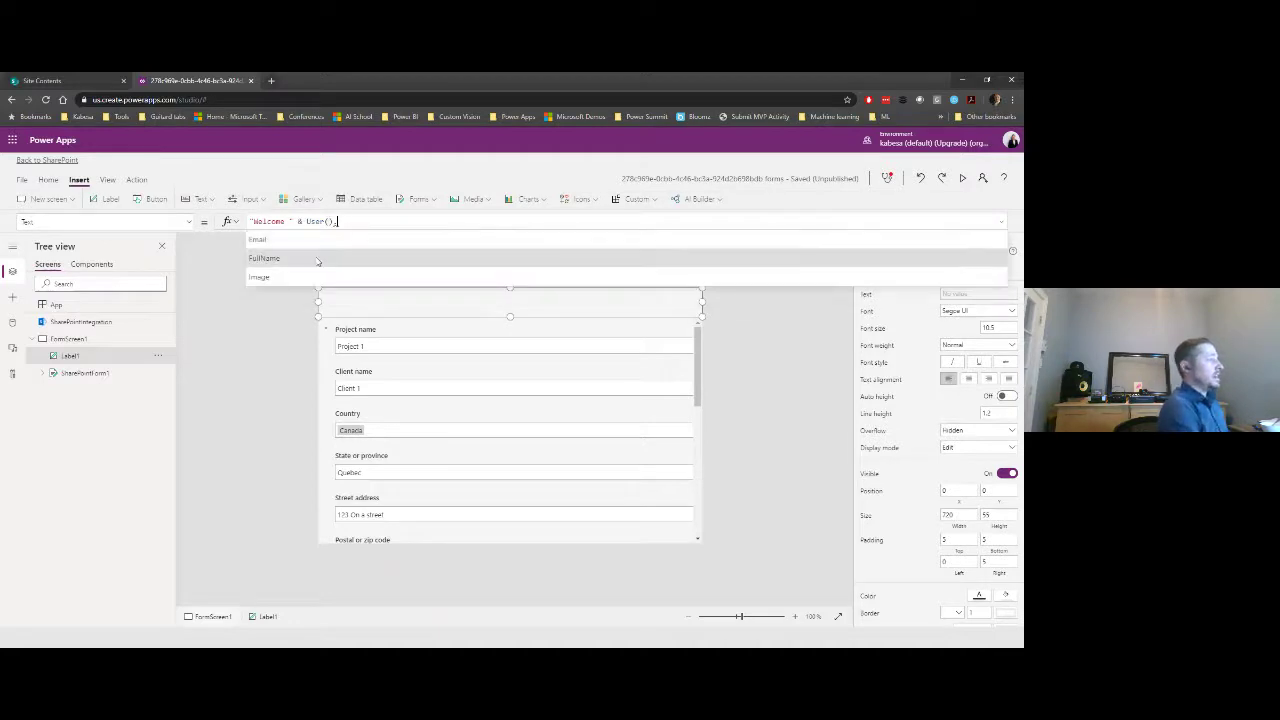
{"action": "left_click", "coordinate": [315, 259]}
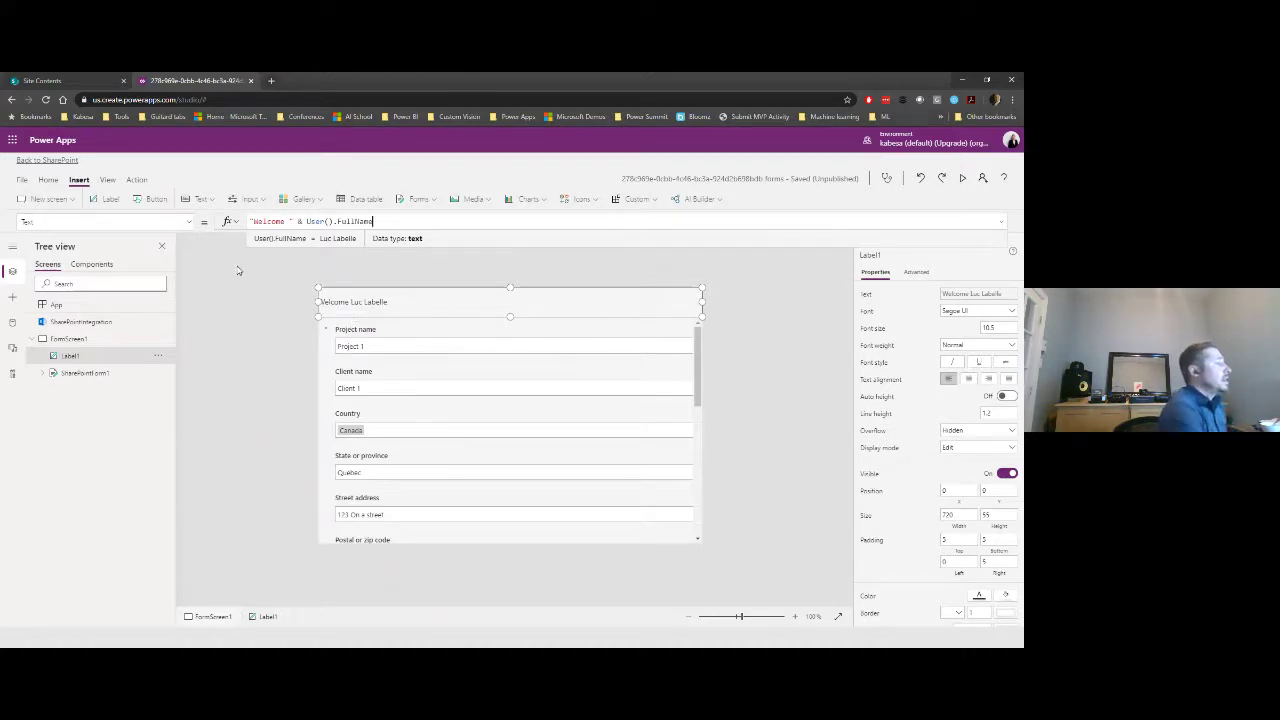
{"action": "left_click", "coordinate": [380, 304]}
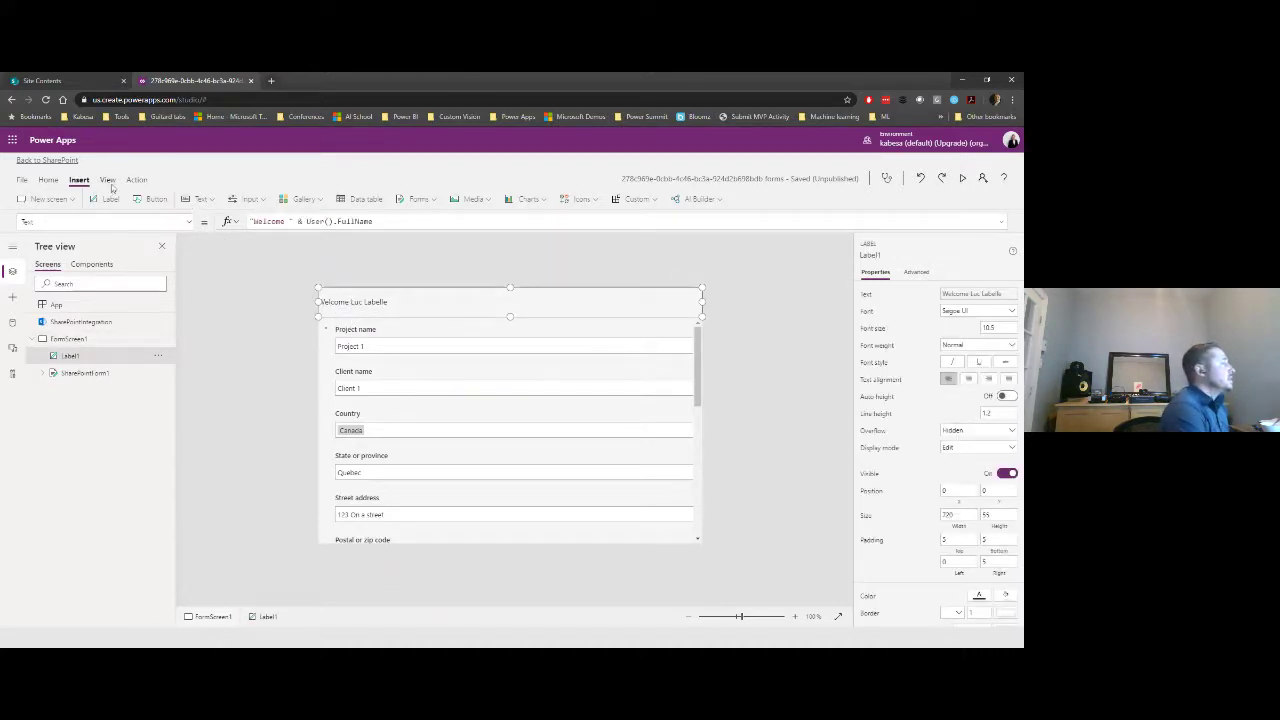
- Set the welcome label's font size to 14
{"action": "left_click", "coordinate": [58, 184]}
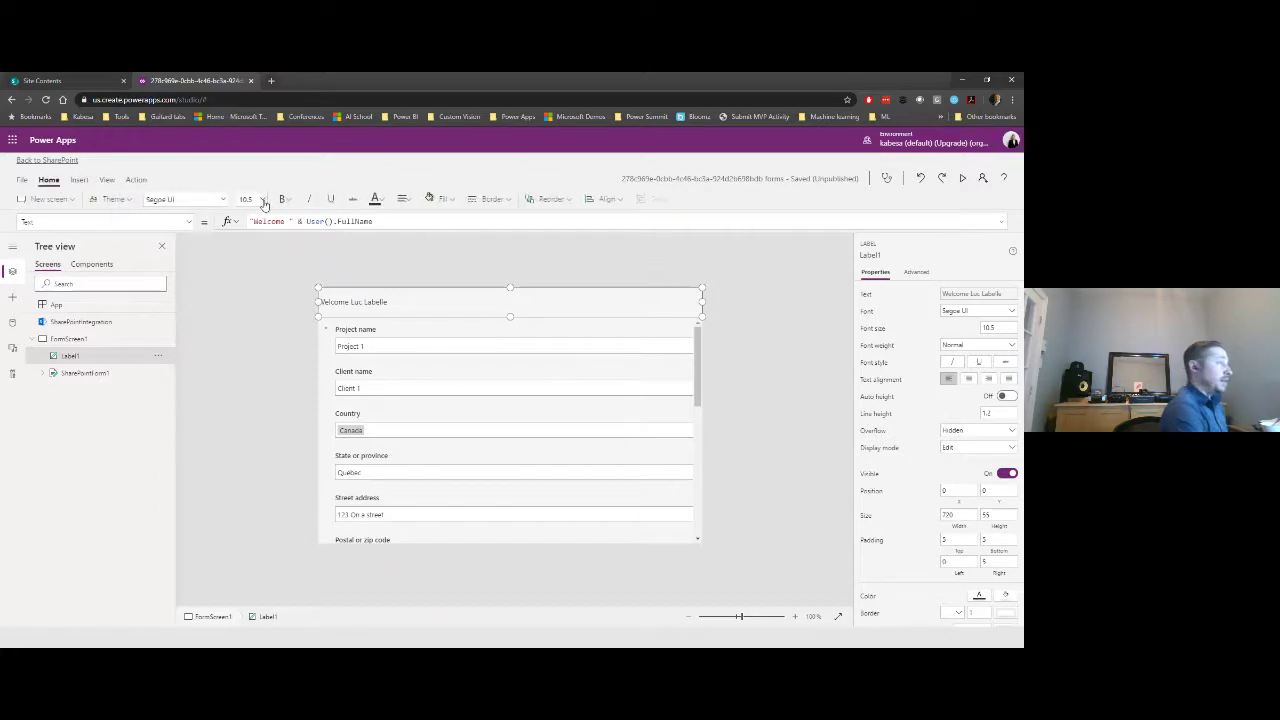
{"action": "left_click", "coordinate": [262, 199]}
{"action": "left_click", "coordinate": [252, 283]}
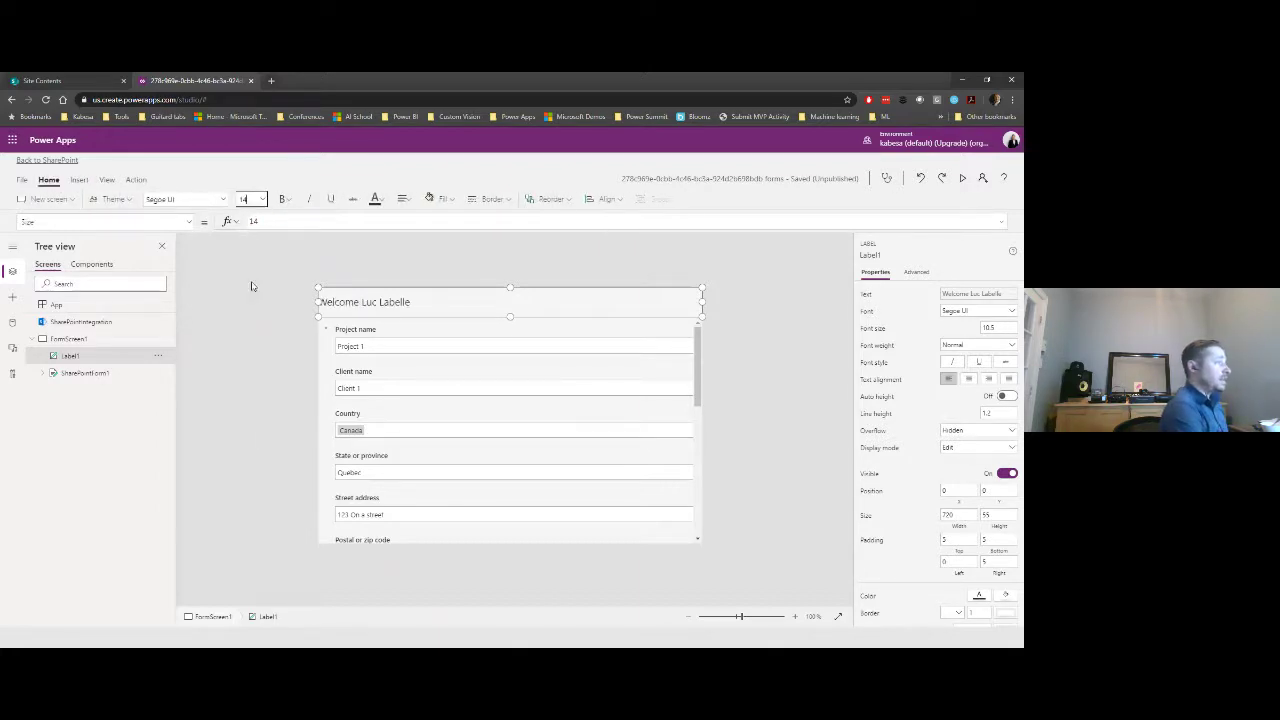
{"action": "left_click", "coordinate": [284, 199]}
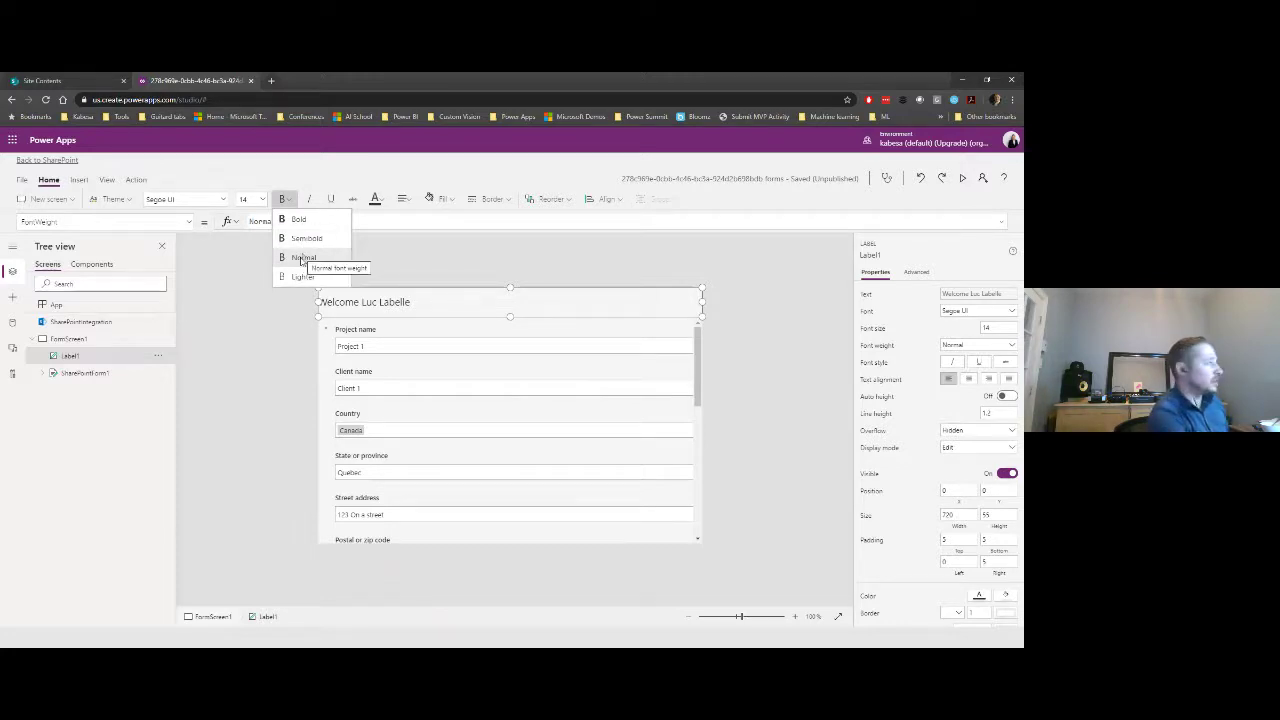
{"action": "left_click", "coordinate": [377, 260]}
{"action": "left_click", "coordinate": [385, 302]}
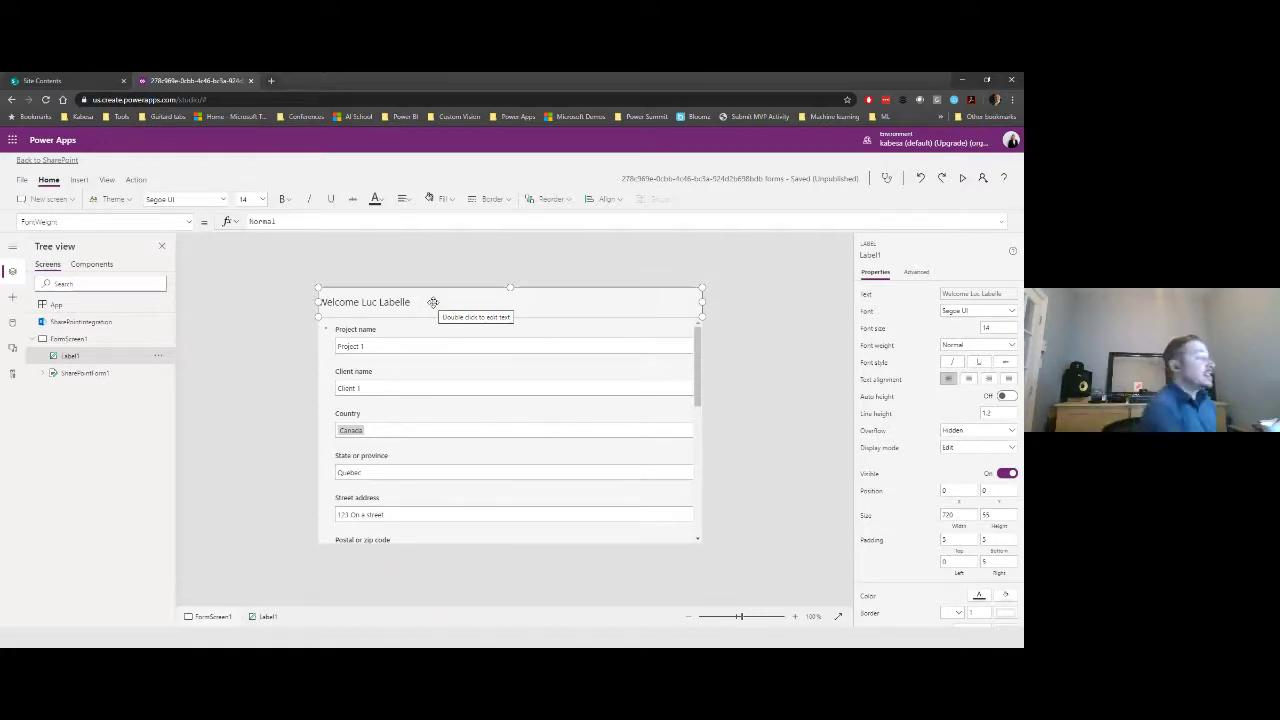
- Give the welcome label a white fill
{"action": "left_click", "coordinate": [452, 200]}
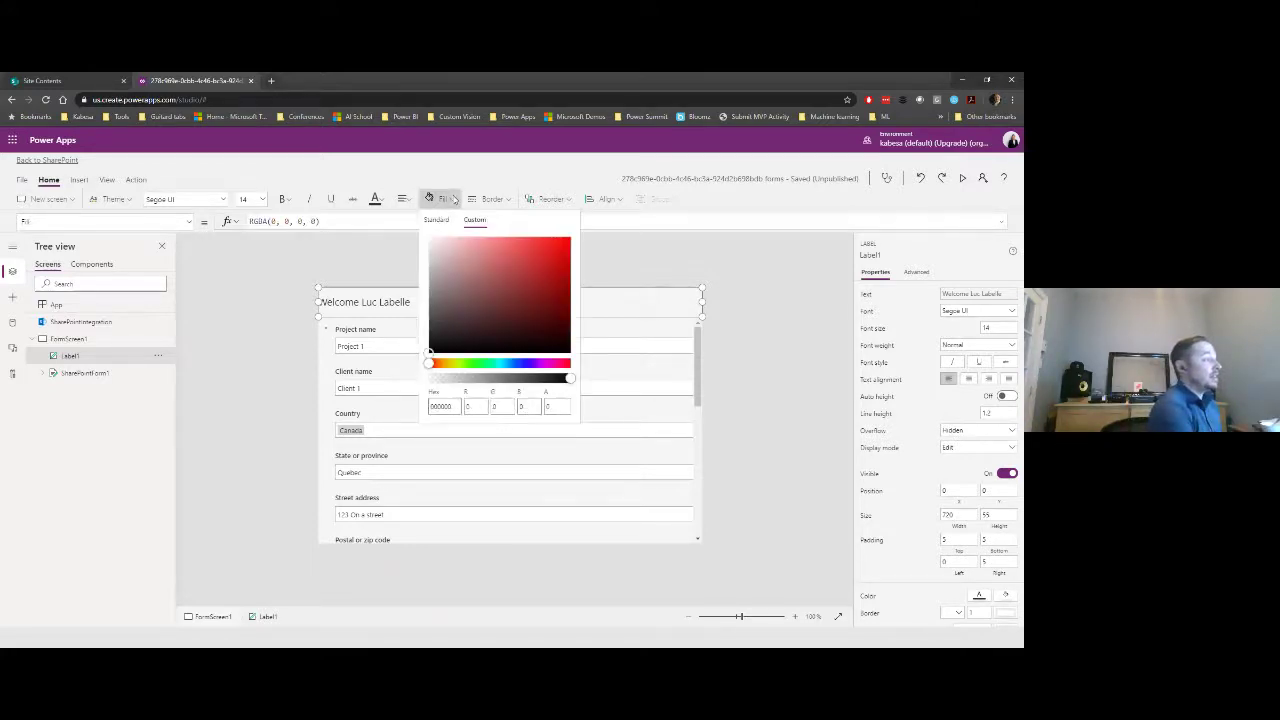
{"action": "left_click", "coordinate": [436, 219]}
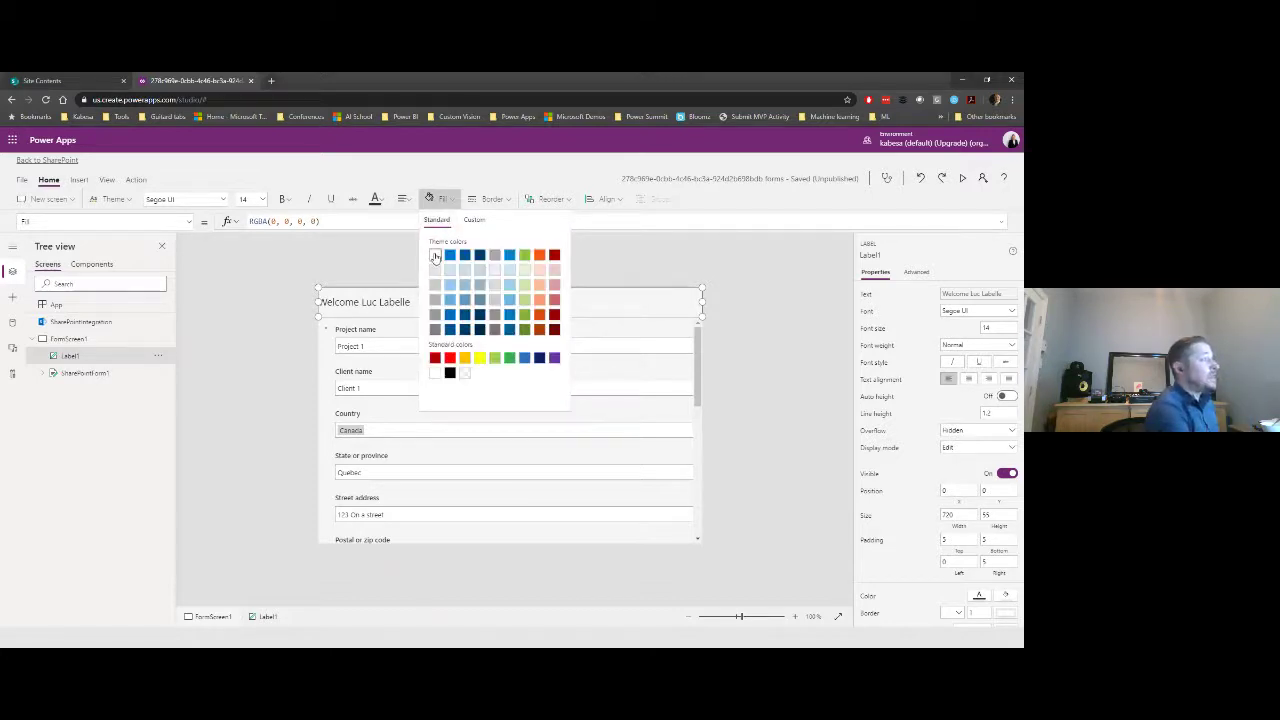
{"action": "left_click", "coordinate": [435, 257]}
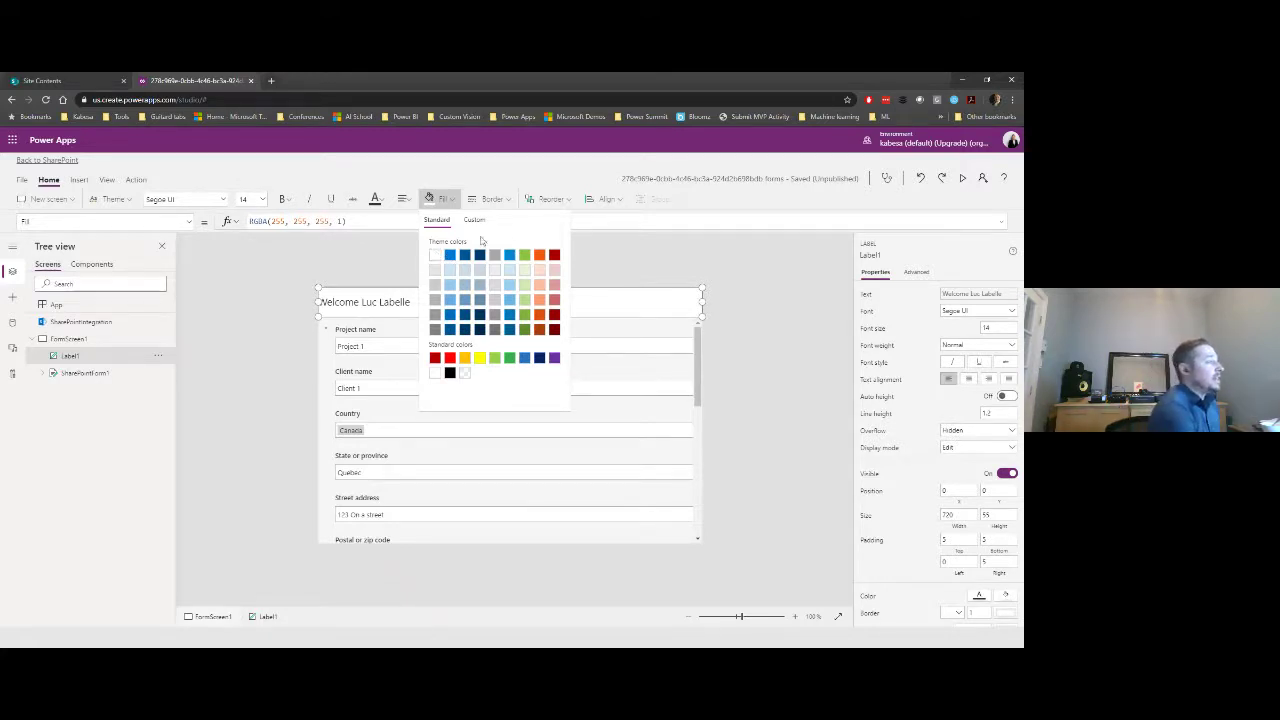
{"action": "left_click", "coordinate": [650, 257]}
{"action": "left_click", "coordinate": [358, 304]}
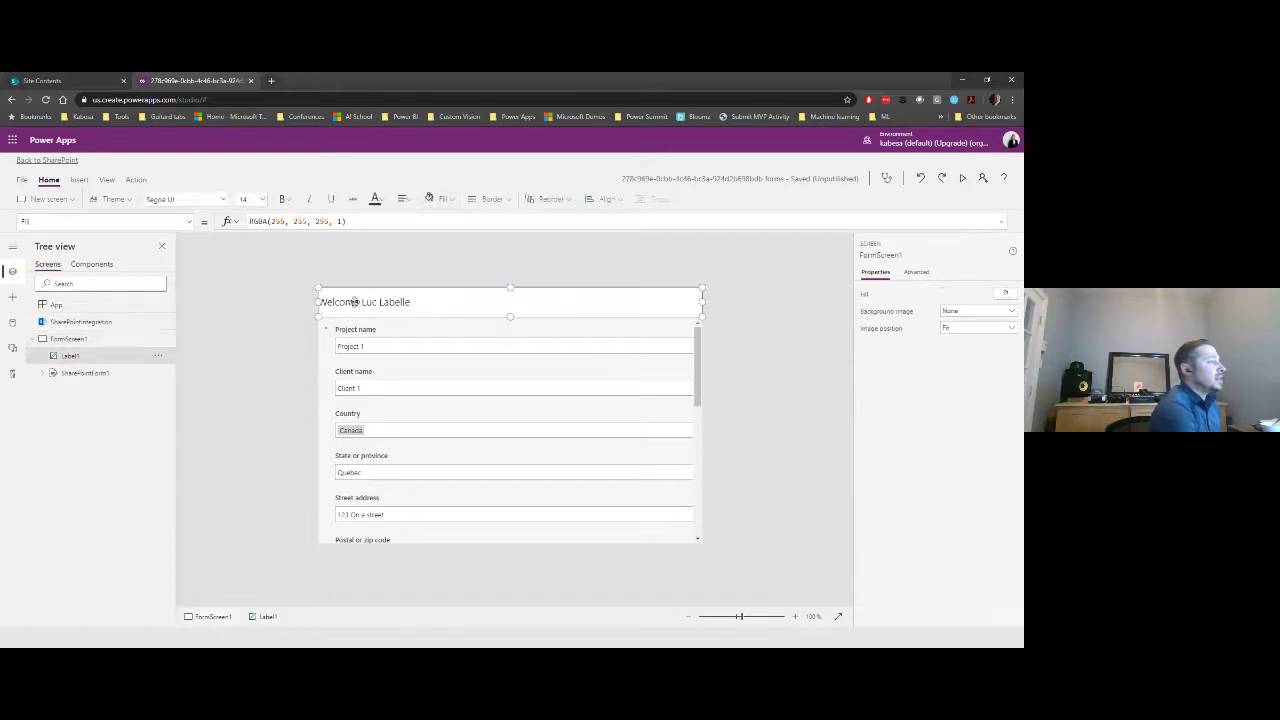
- Colour the label's text dark blue with custom values R 15, G 75, B 145
{"action": "left_click", "coordinate": [378, 199]}
{"action": "left_click", "coordinate": [420, 218]}
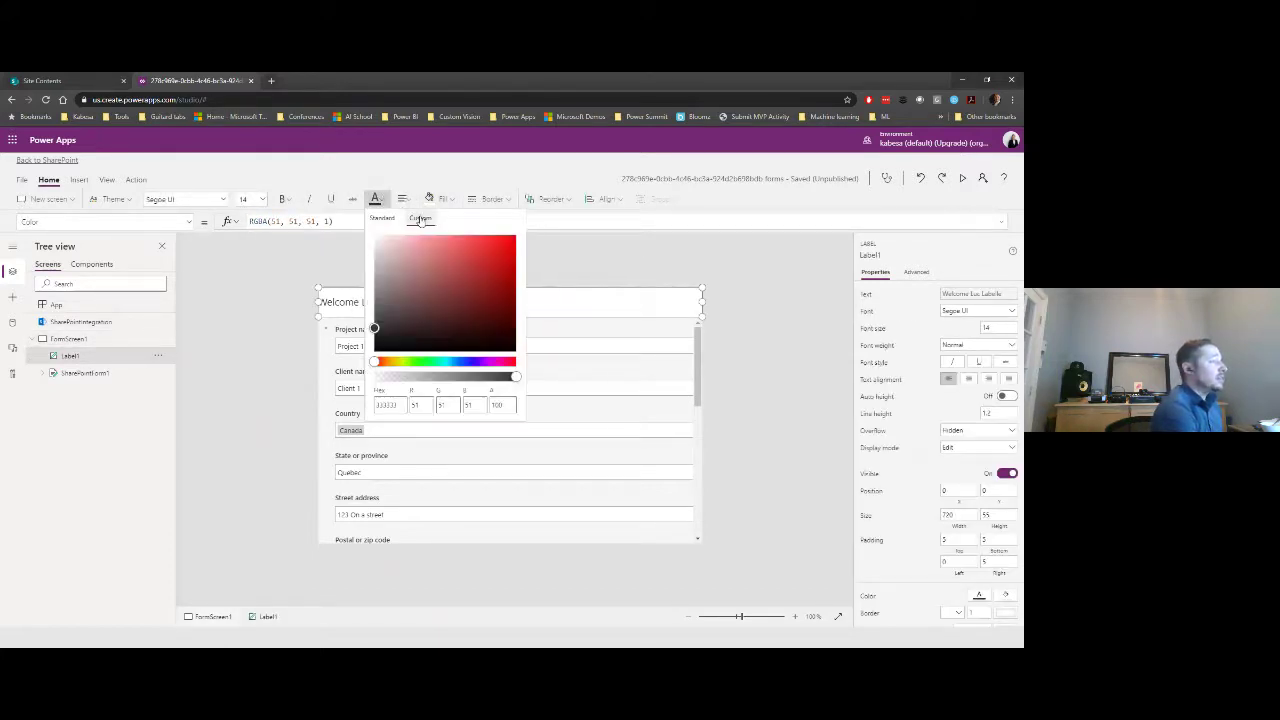
{"action": "left_click", "coordinate": [360, 397]}
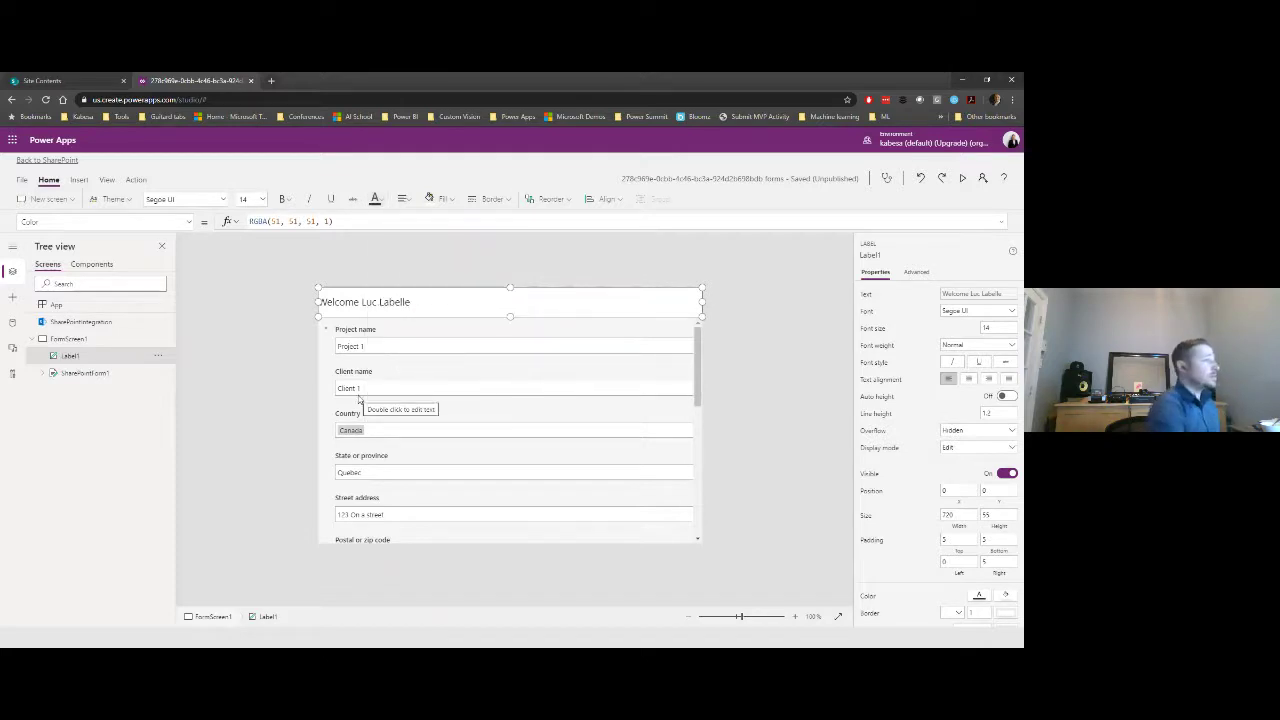
{"action": "left_click", "coordinate": [380, 200]}
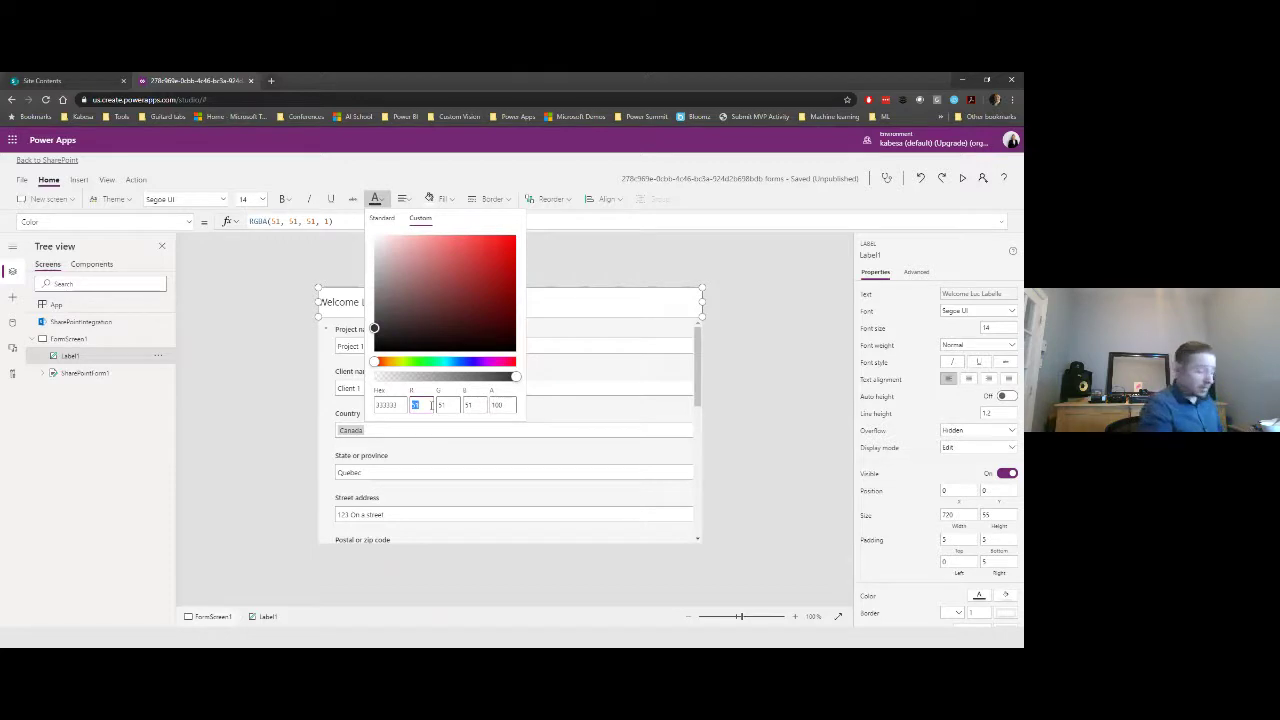
{"action": "type", "text": "15"}
{"action": "key", "text": "Tab"}
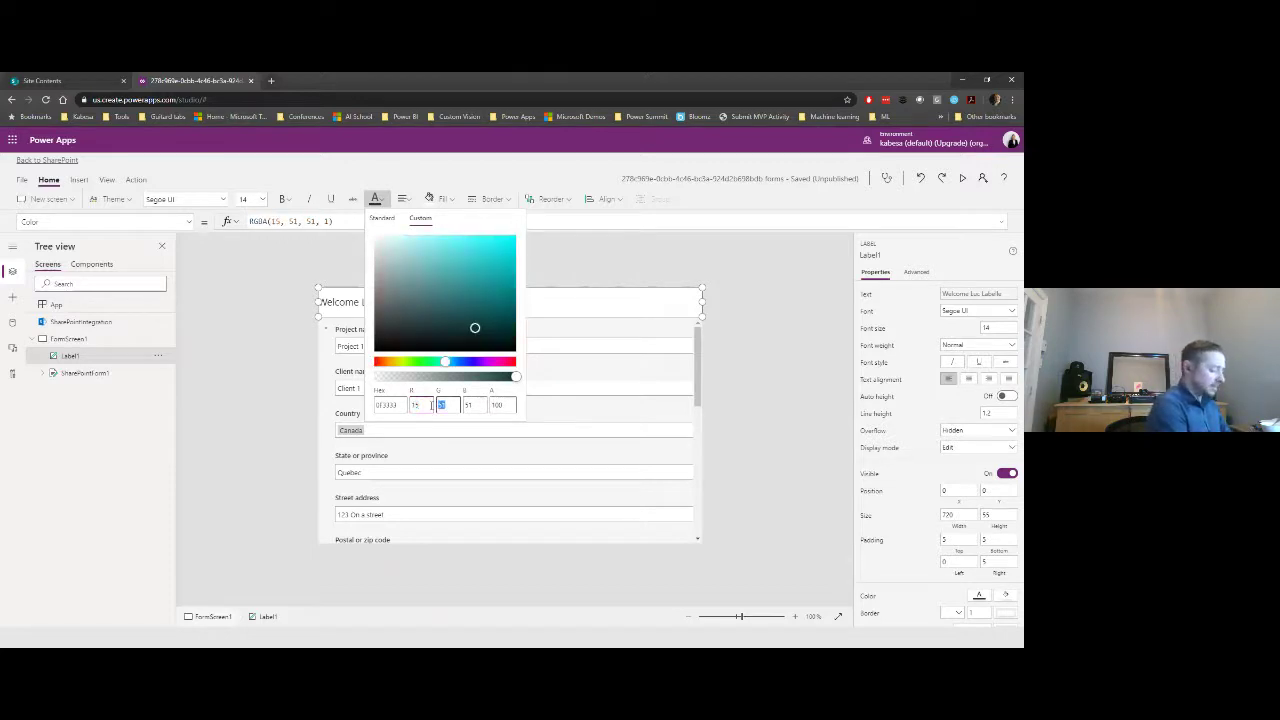
{"action": "type", "text": "75"}
{"action": "key", "text": "Tab"}
{"action": "type", "text": "145"}
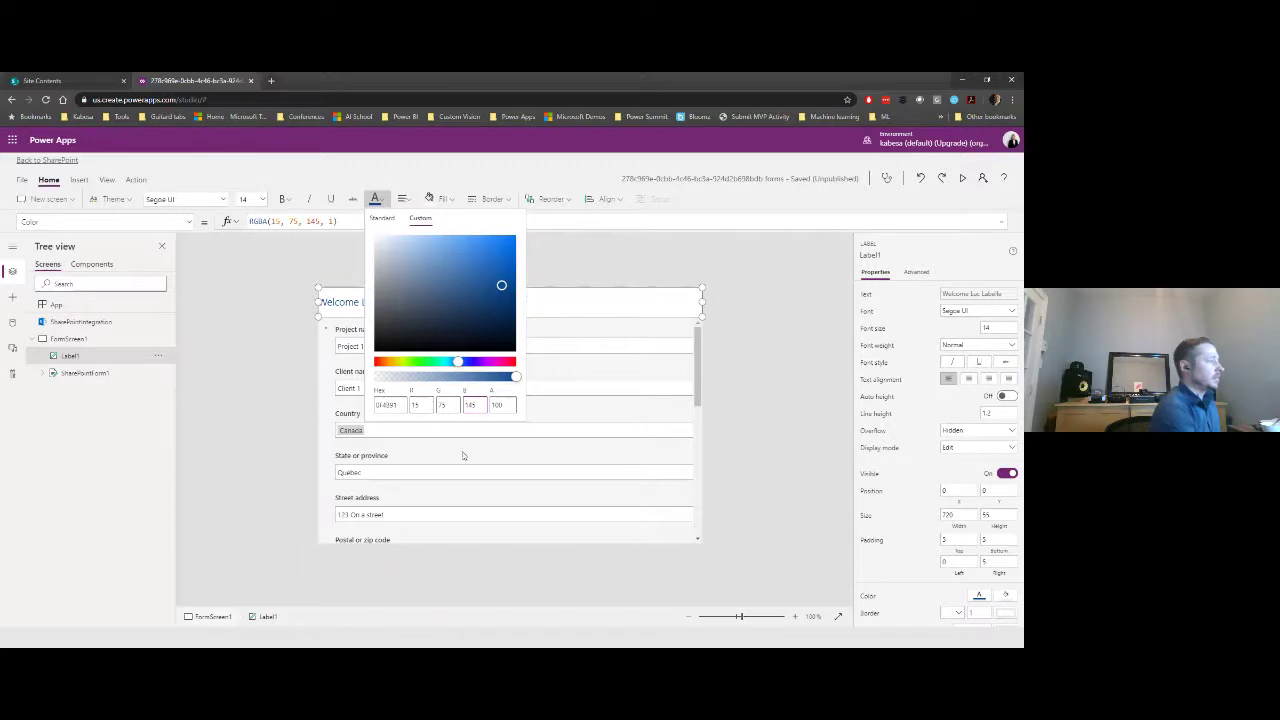
{"action": "key", "text": "Tab"}
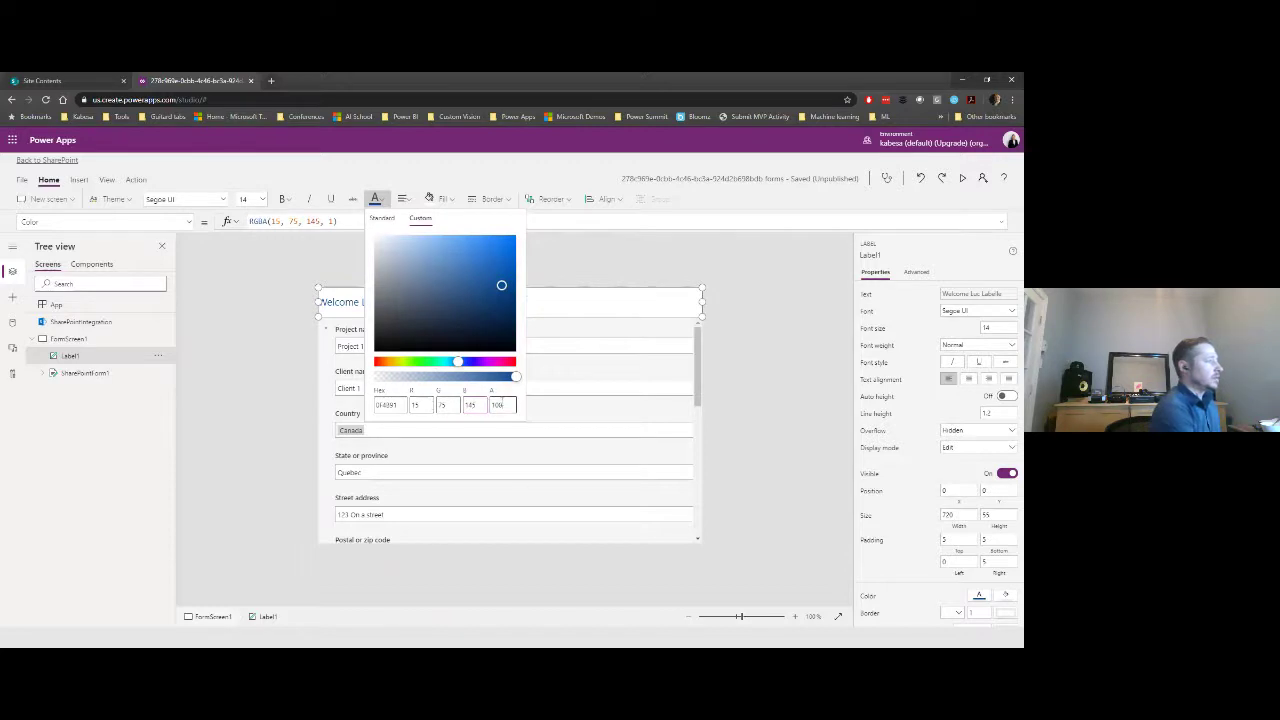
{"action": "left_click", "coordinate": [628, 281]}
{"action": "left_click", "coordinate": [371, 304]}
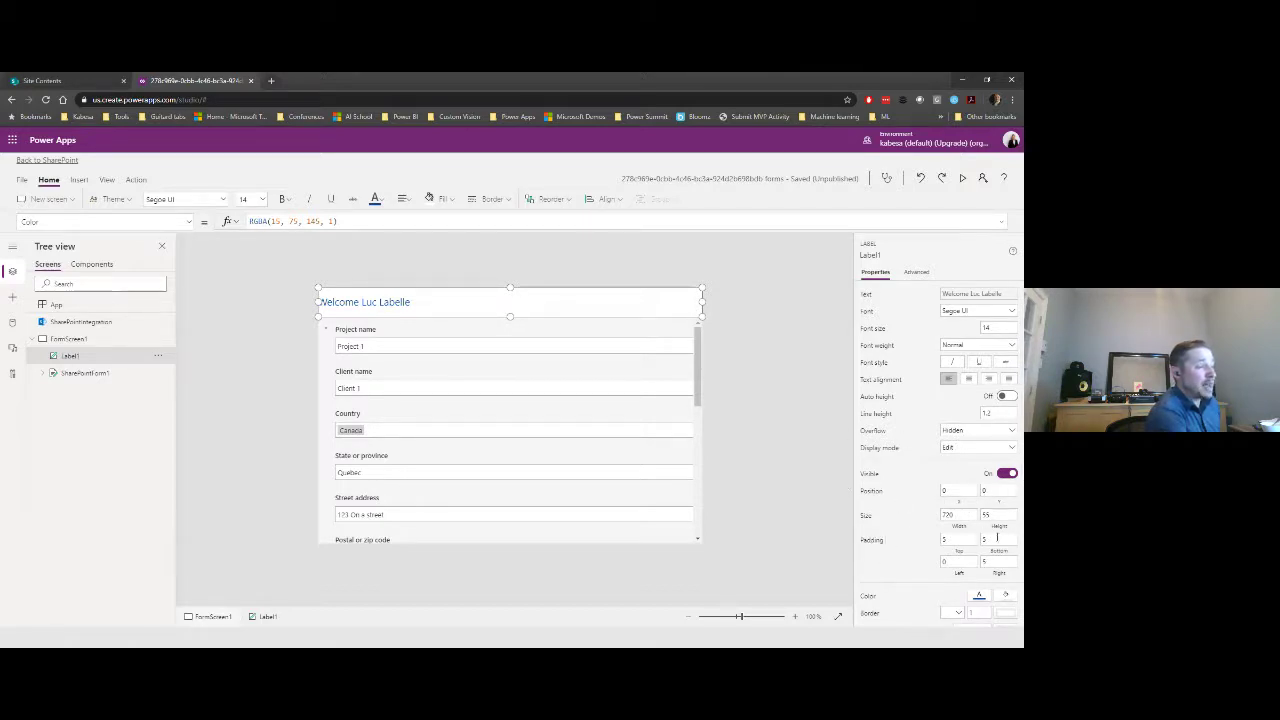
- Set Label1's left padding to 30 and check the indented Welcome text on the canvas
{"action": "left_click", "coordinate": [953, 561]}
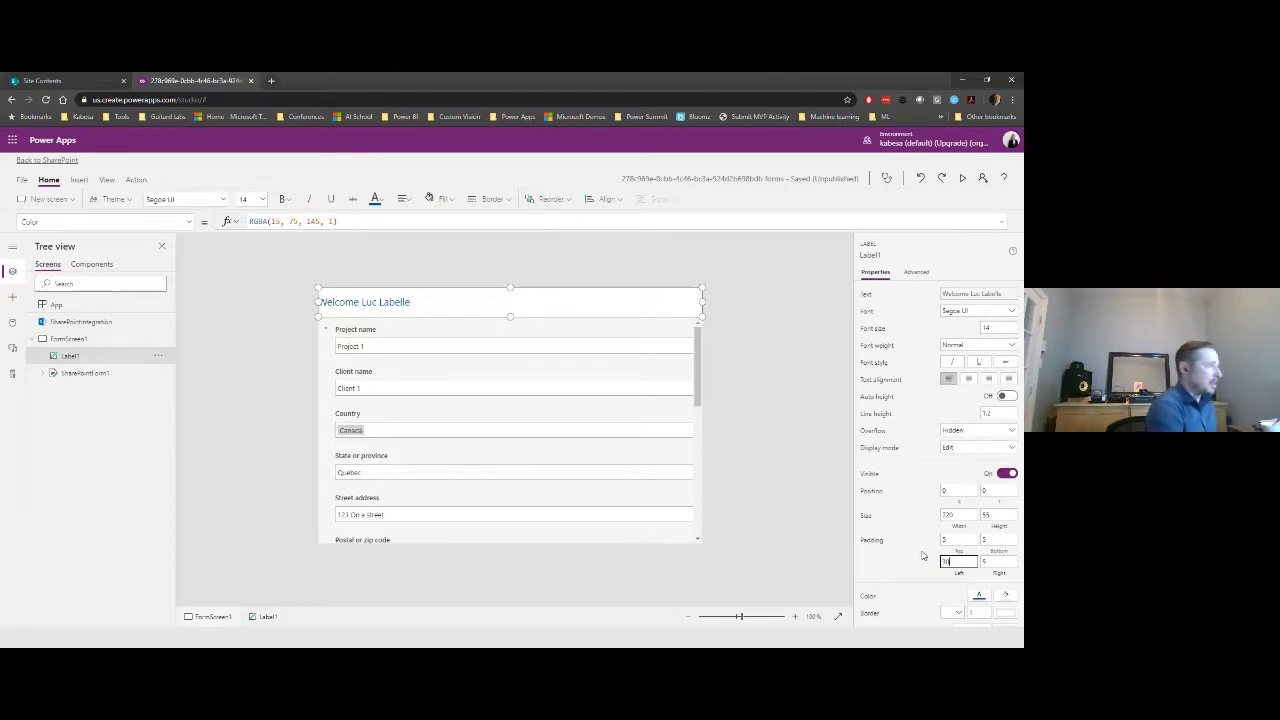
{"action": "type", "text": "30"}
{"action": "left_click", "coordinate": [777, 289]}
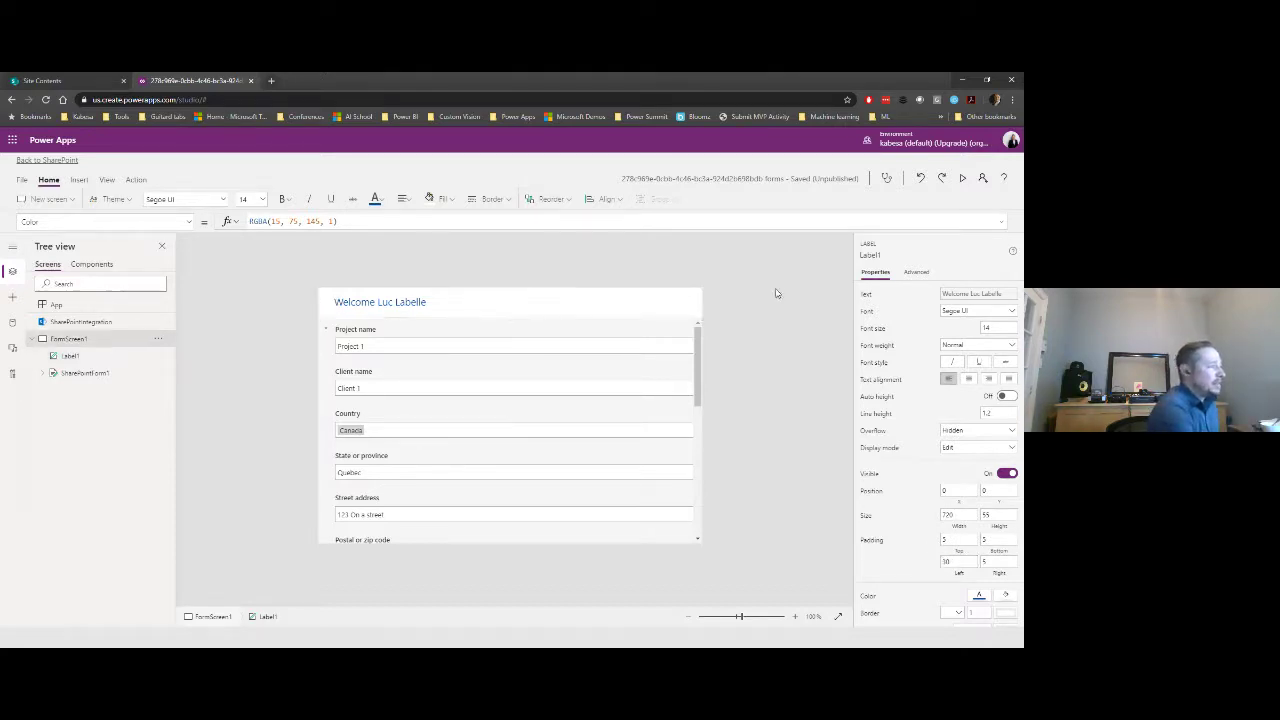
{"action": "left_click", "coordinate": [500, 302]}
{"action": "left_click", "coordinate": [790, 317]}
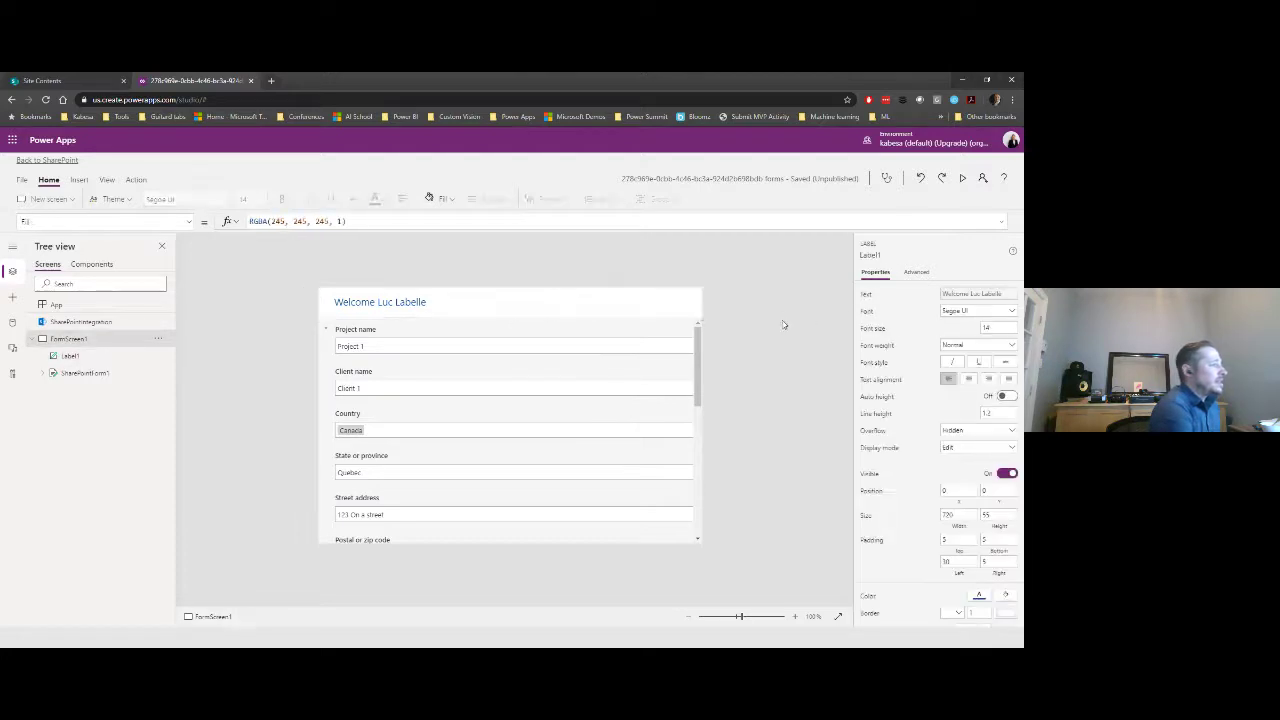
{"action": "left_click", "coordinate": [520, 300]}
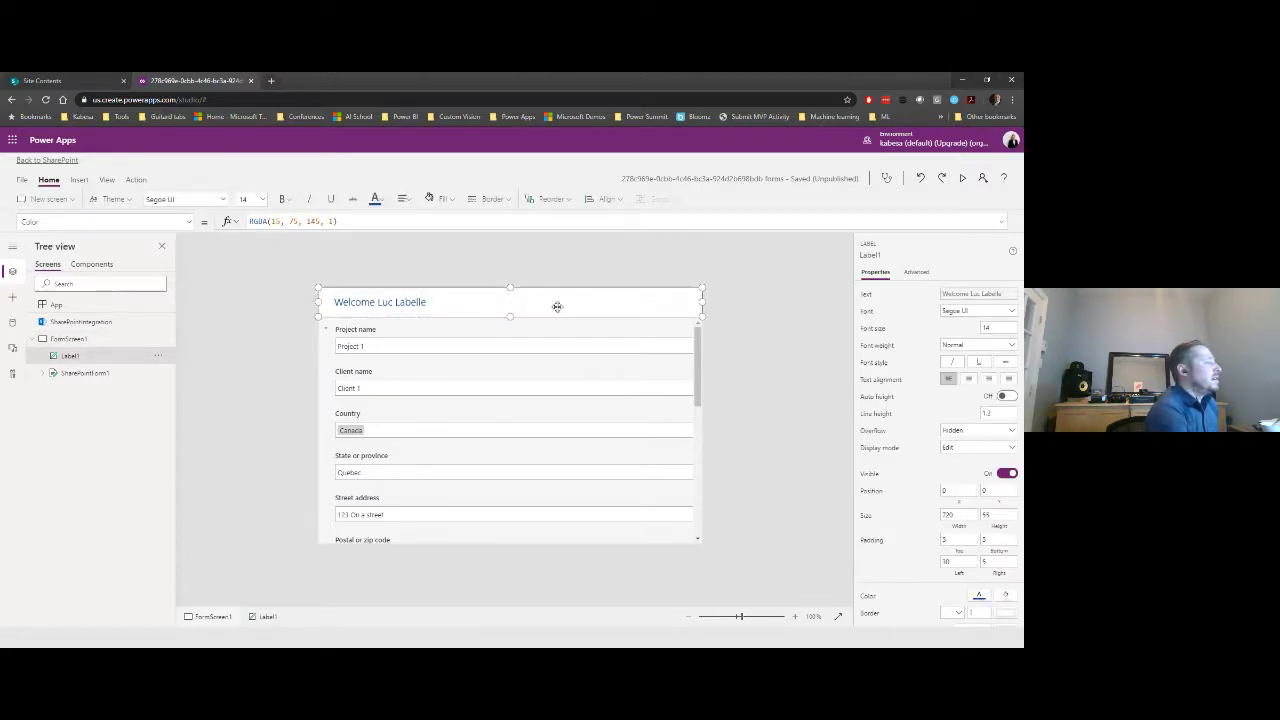
{"action": "left_click", "coordinate": [743, 291]}
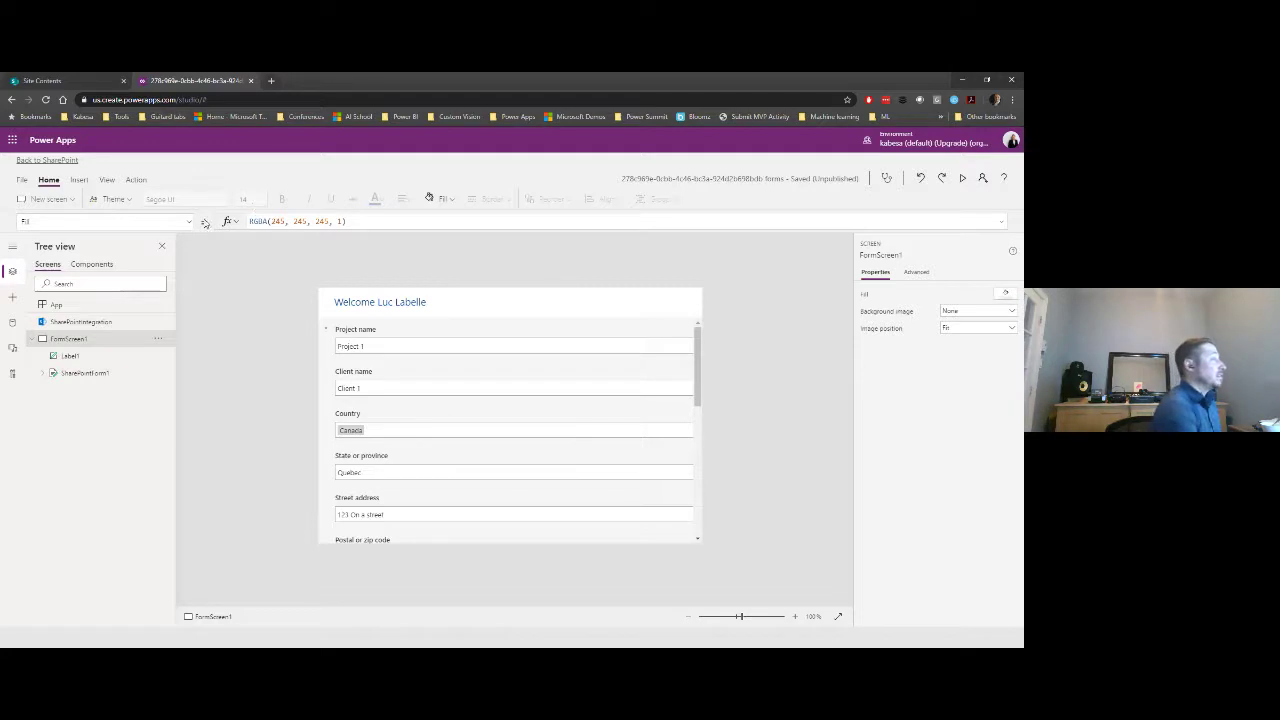
{"action": "left_click", "coordinate": [79, 180]}
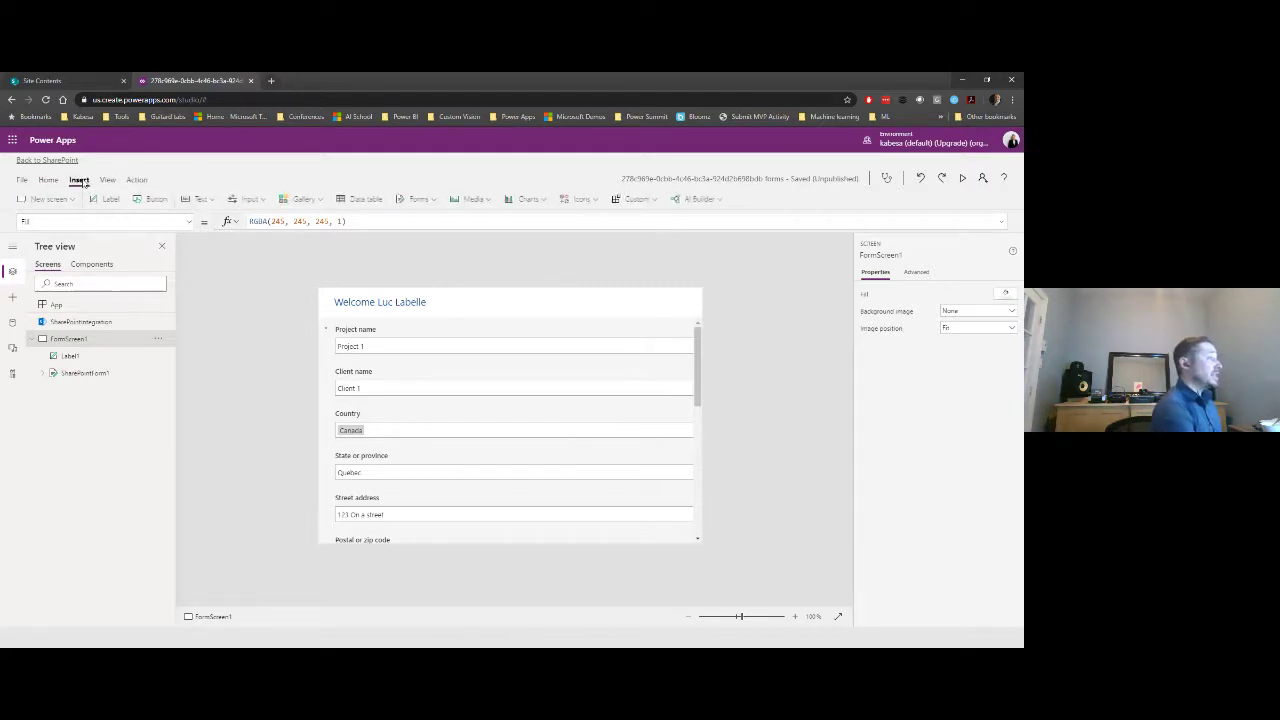
- Insert an image of LOGO_AVATAR FaceBook.png, shrunk small and placed at the form's top right
{"action": "left_click", "coordinate": [471, 199]}
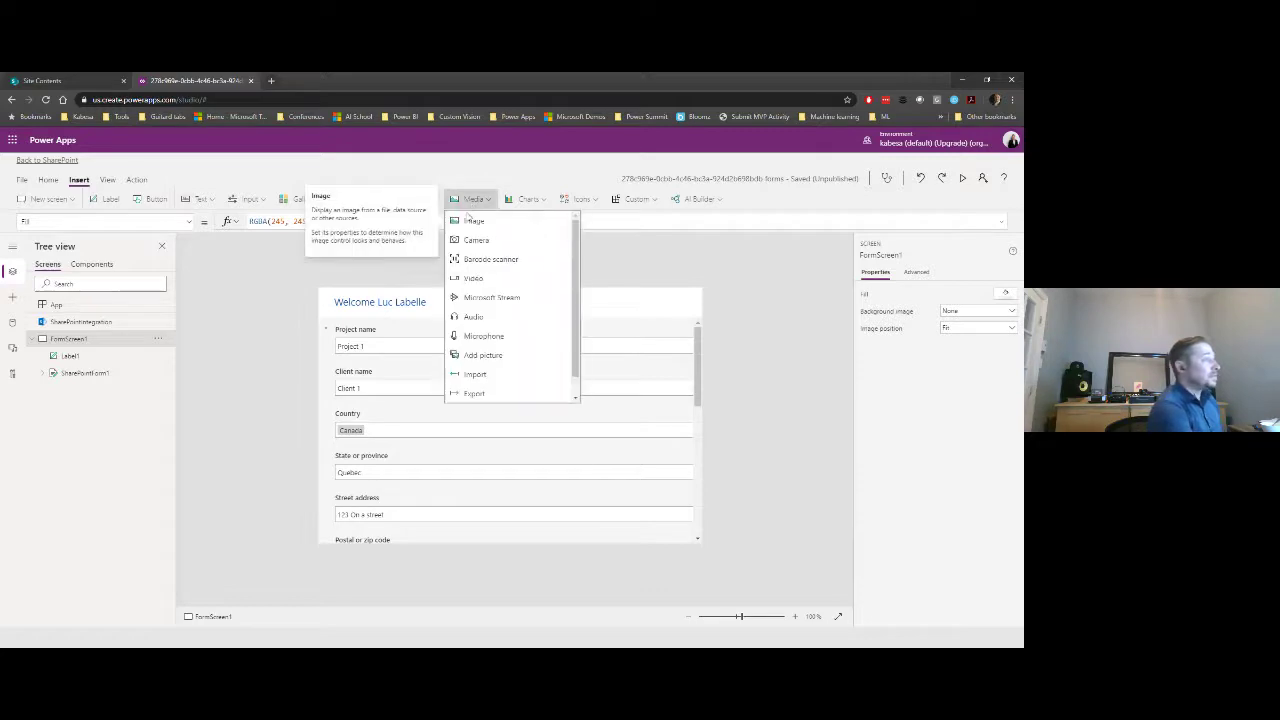
{"action": "left_click", "coordinate": [474, 221]}
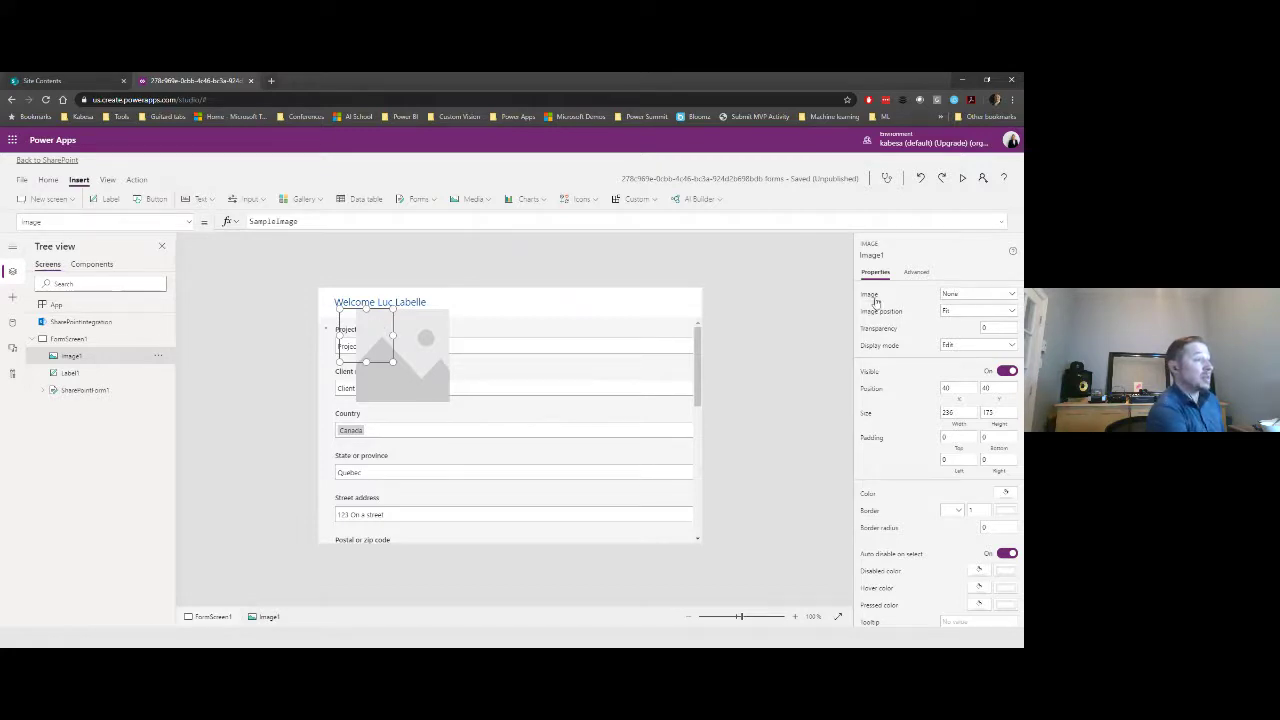
{"action": "left_click", "coordinate": [987, 296]}
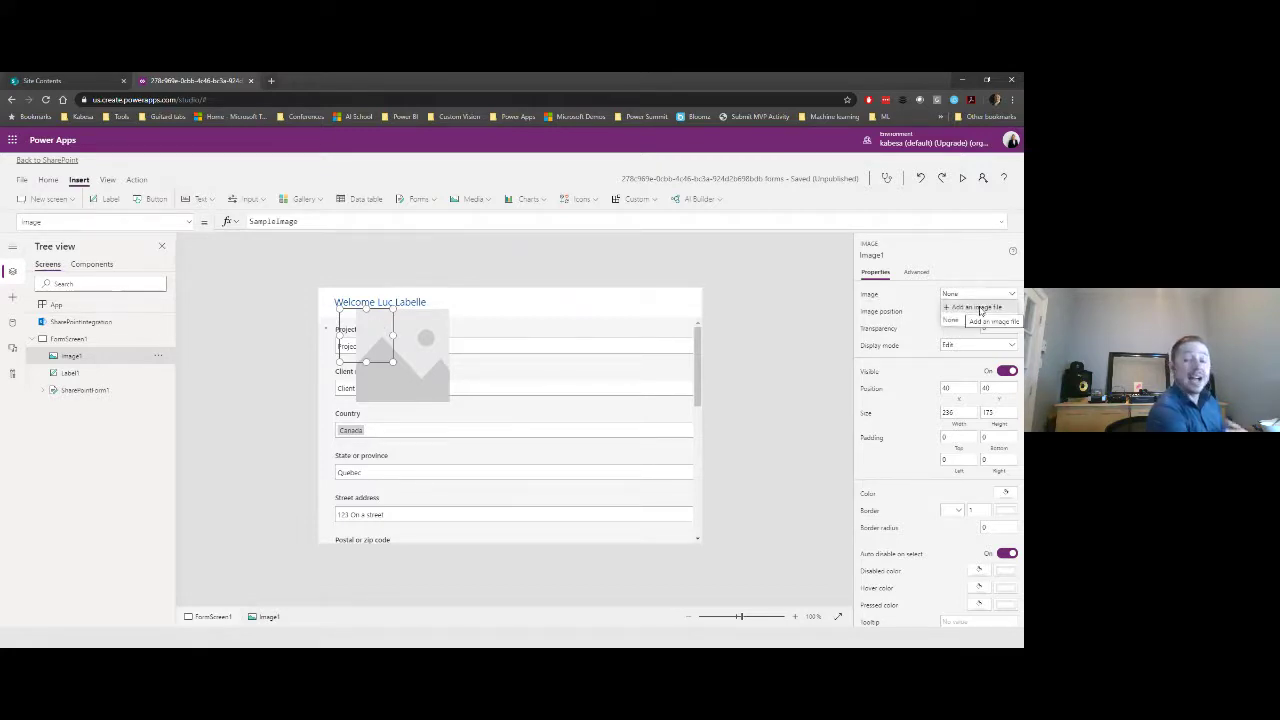
{"action": "left_click", "coordinate": [978, 308]}
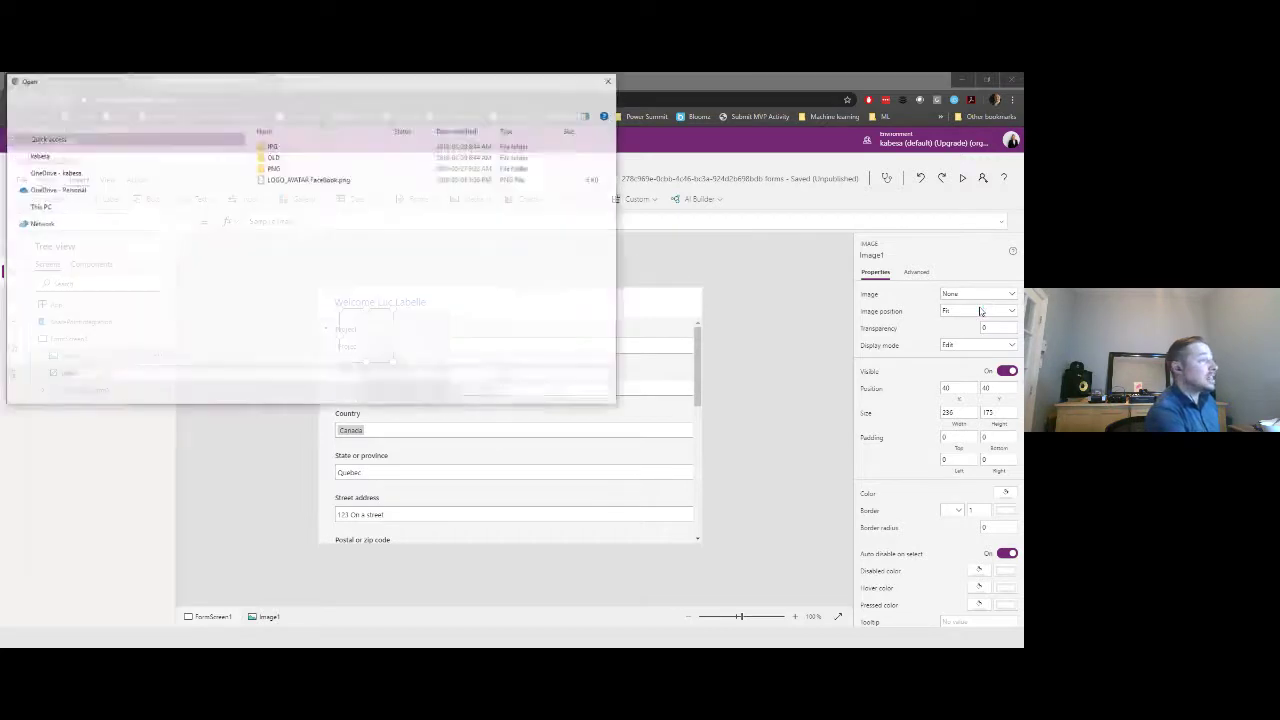
{"action": "double_click", "coordinate": [298, 180]}
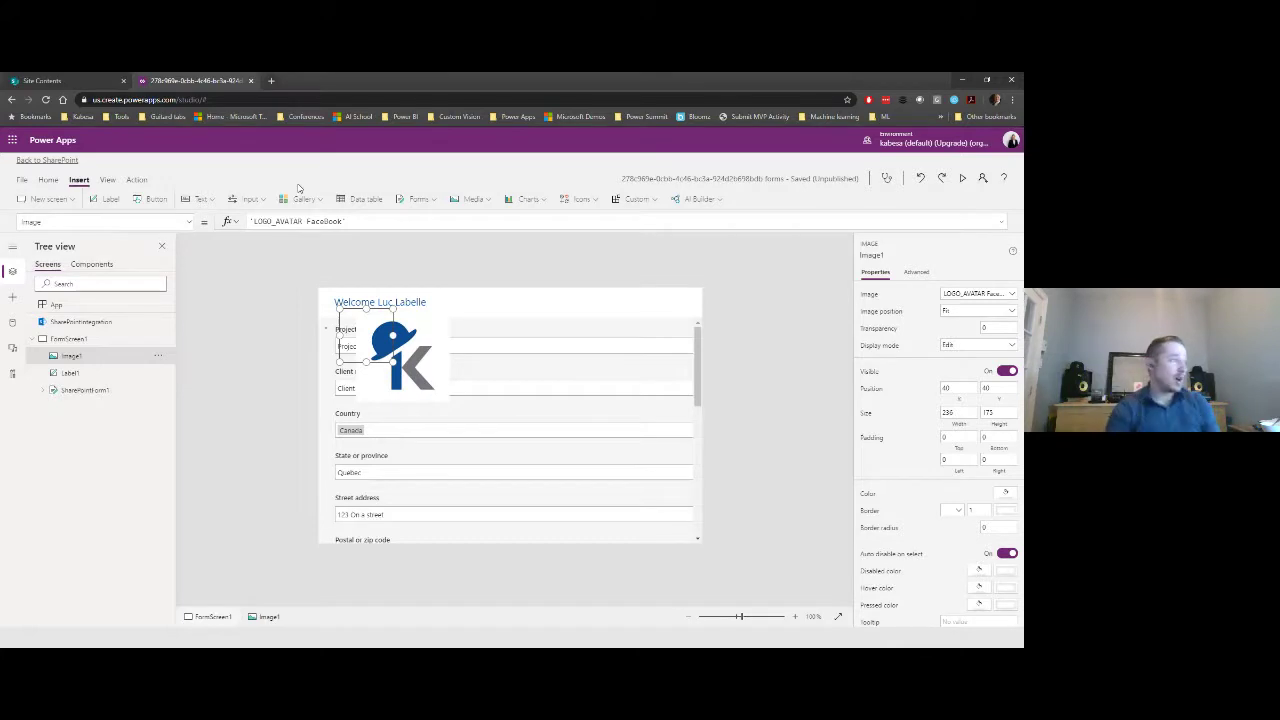
{"action": "left_click_drag", "start_coordinate": [394, 361], "coordinate": [686, 305]}
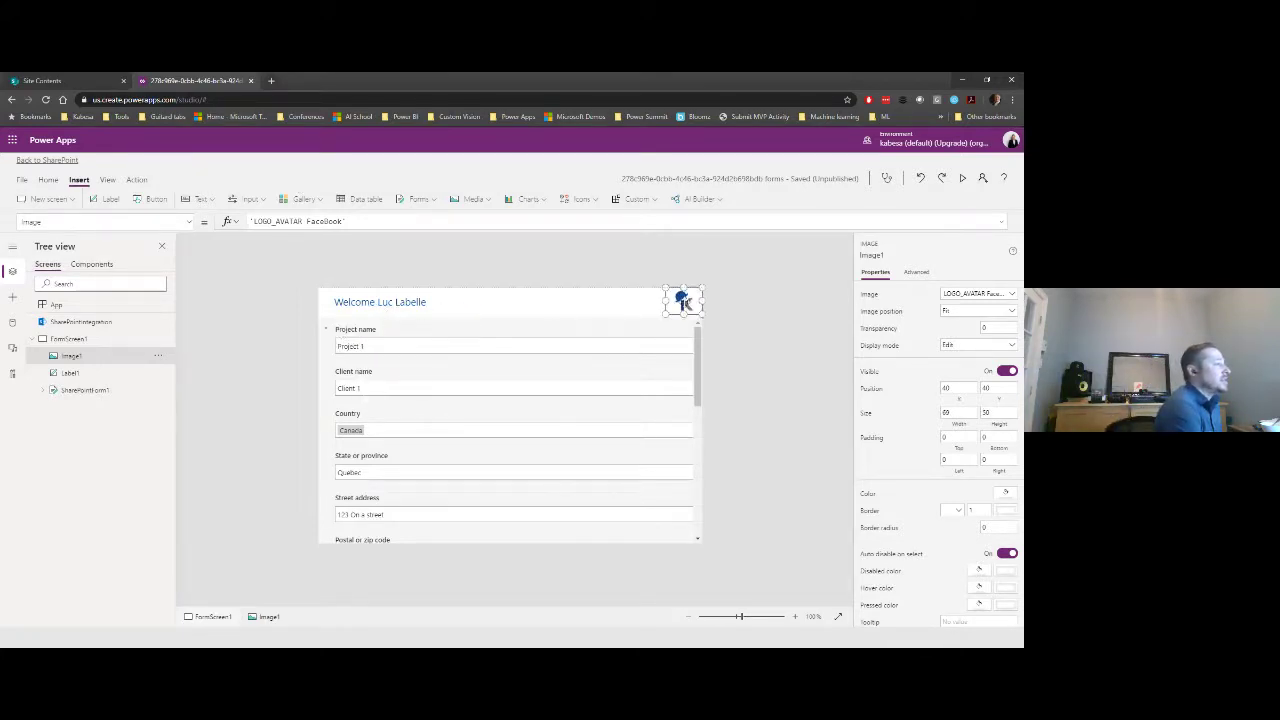
{"action": "left_click", "coordinate": [722, 302]}
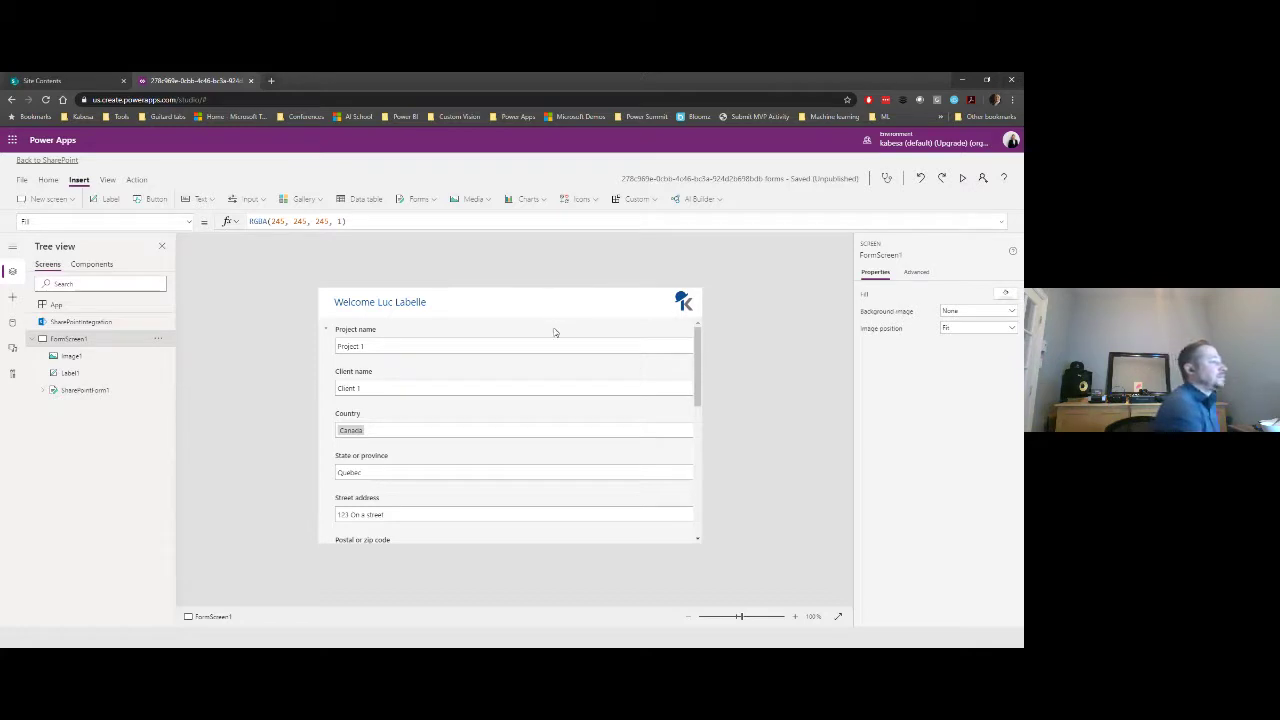
{"action": "left_click", "coordinate": [555, 334]}
- Drag SharePointForm1's top edge down below the Welcome banner and logo
{"action": "left_click", "coordinate": [289, 346]}
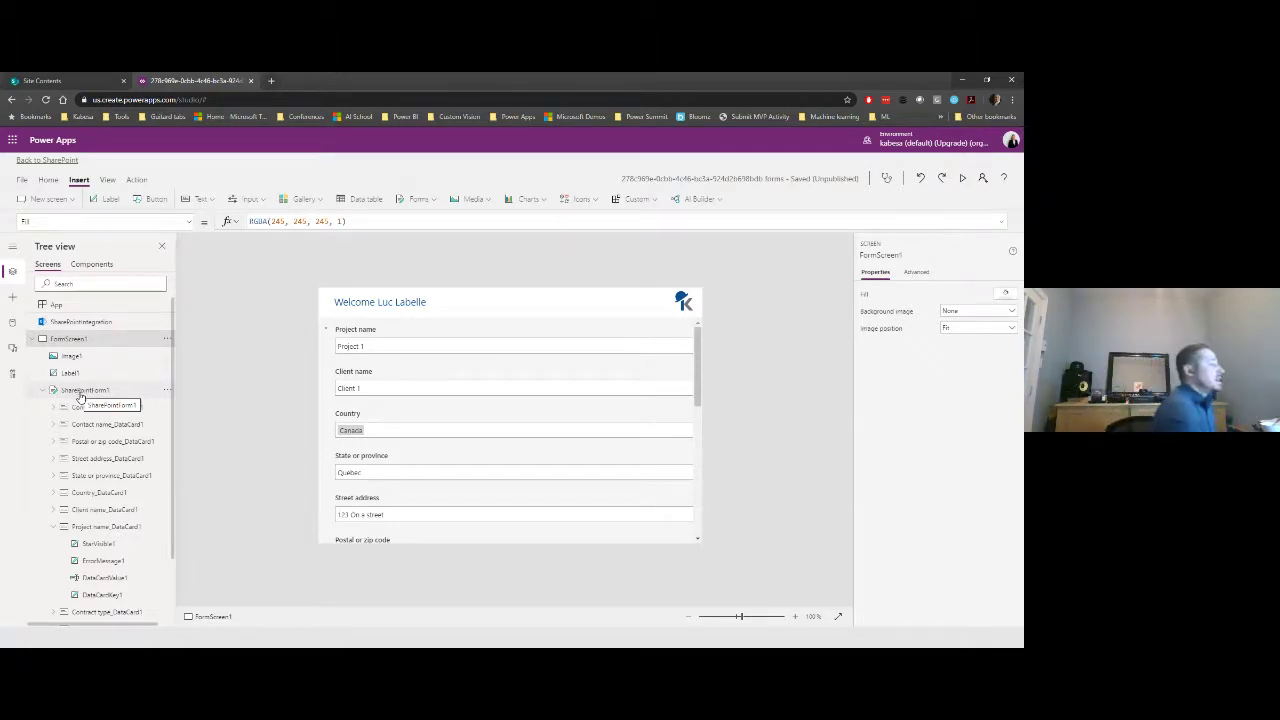
{"action": "left_click", "coordinate": [81, 395]}
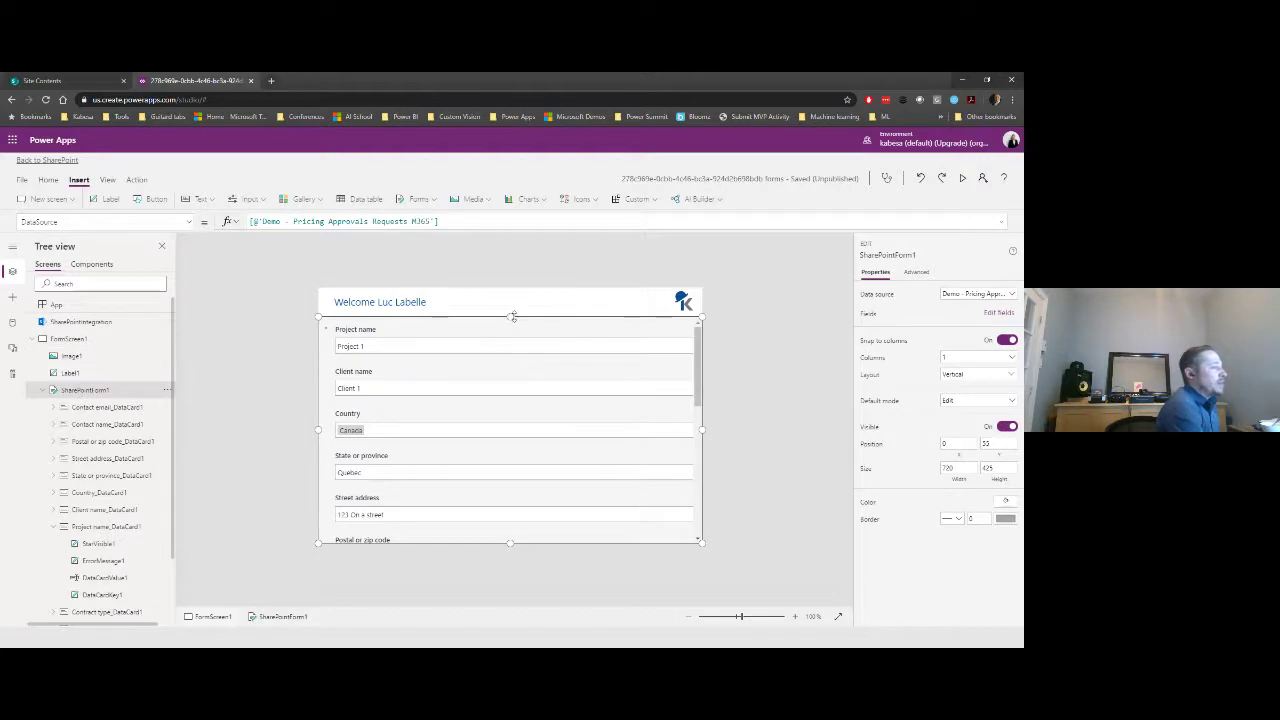
{"action": "left_click_drag", "start_coordinate": [510, 316], "coordinate": [508, 345]}
{"action": "left_click", "coordinate": [266, 317]}
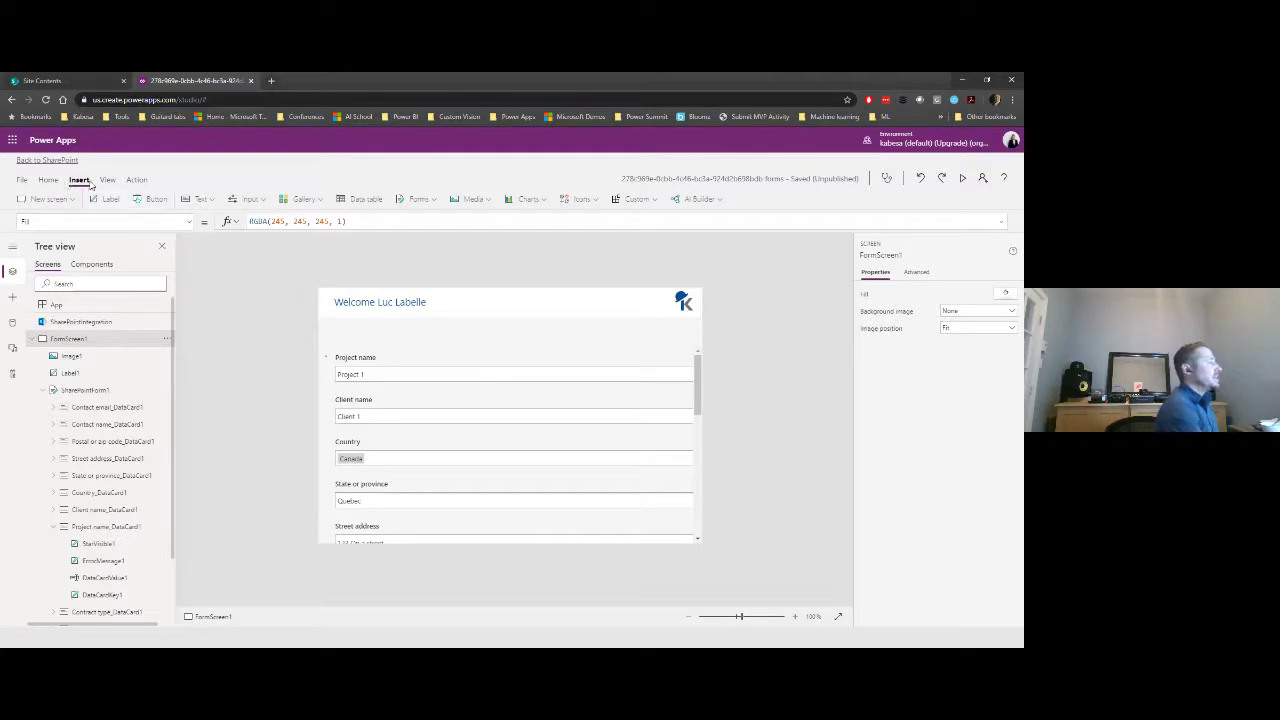
- Insert a button beneath the Welcome banner and caption it Projet
{"action": "left_click", "coordinate": [154, 199]}
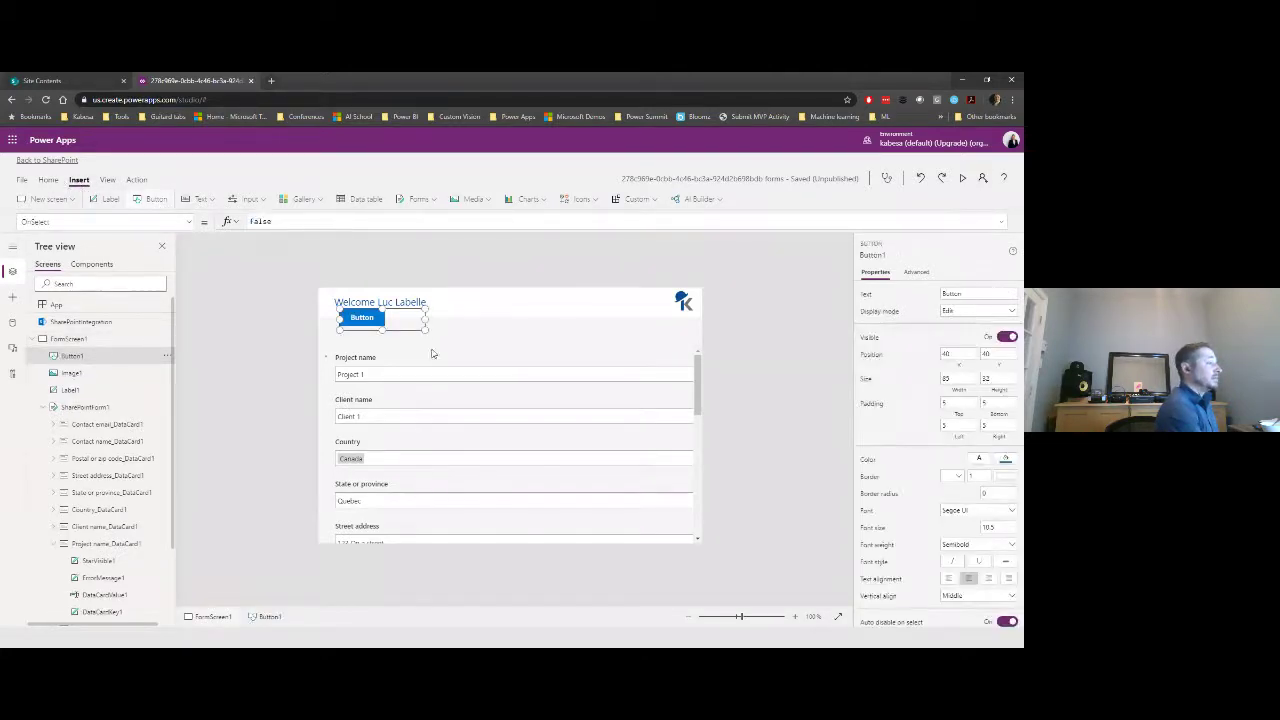
{"action": "left_click_drag", "start_coordinate": [425, 330], "coordinate": [395, 337]}
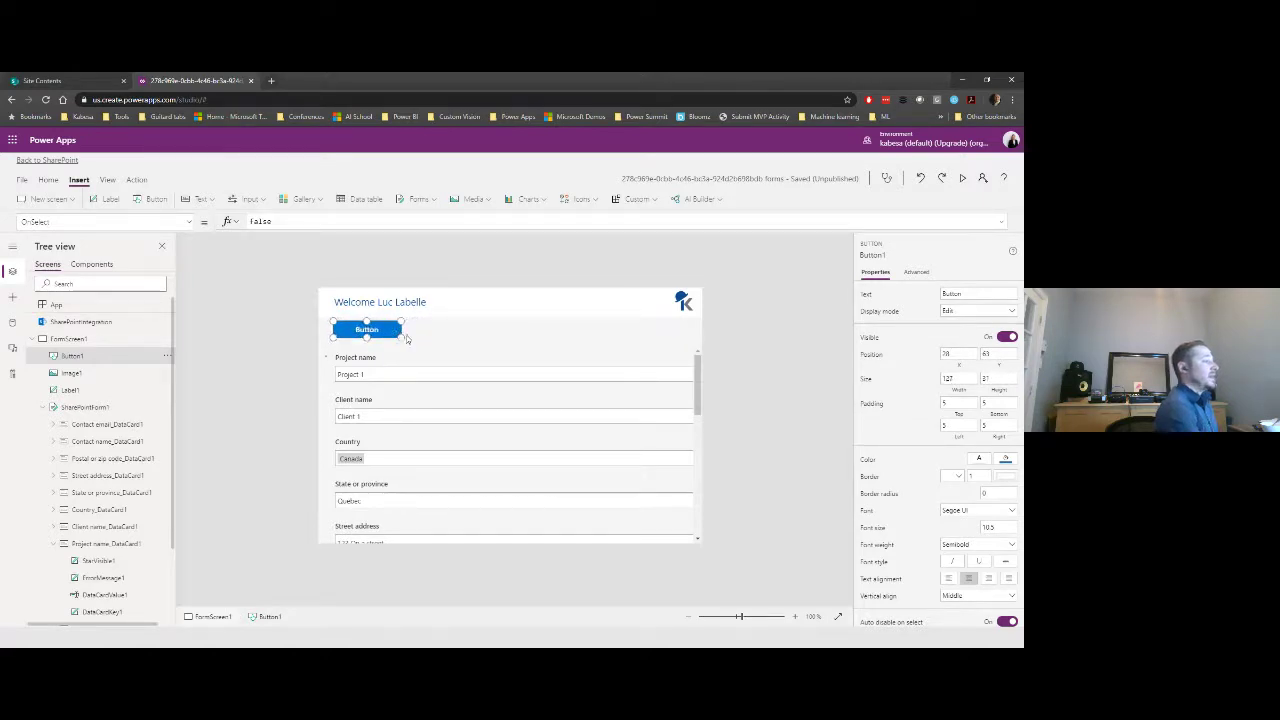
{"action": "left_click", "coordinate": [961, 295]}
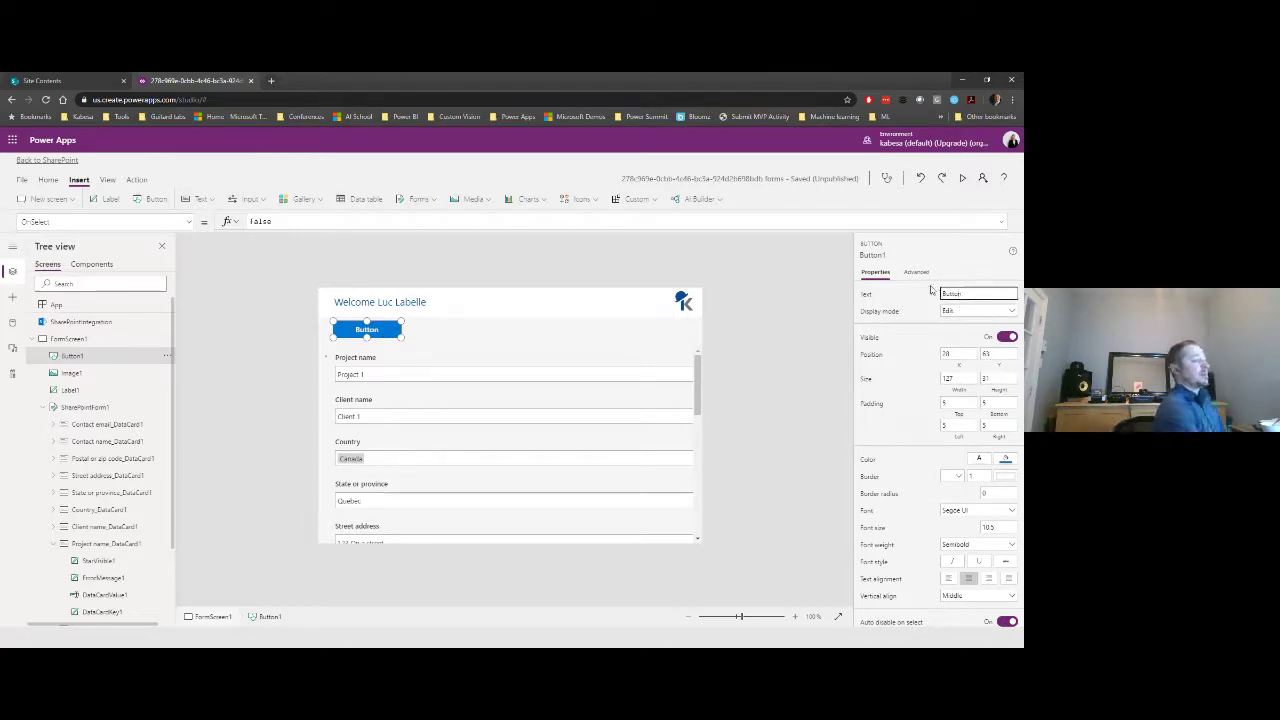
{"action": "double_click", "coordinate": [952, 294]}
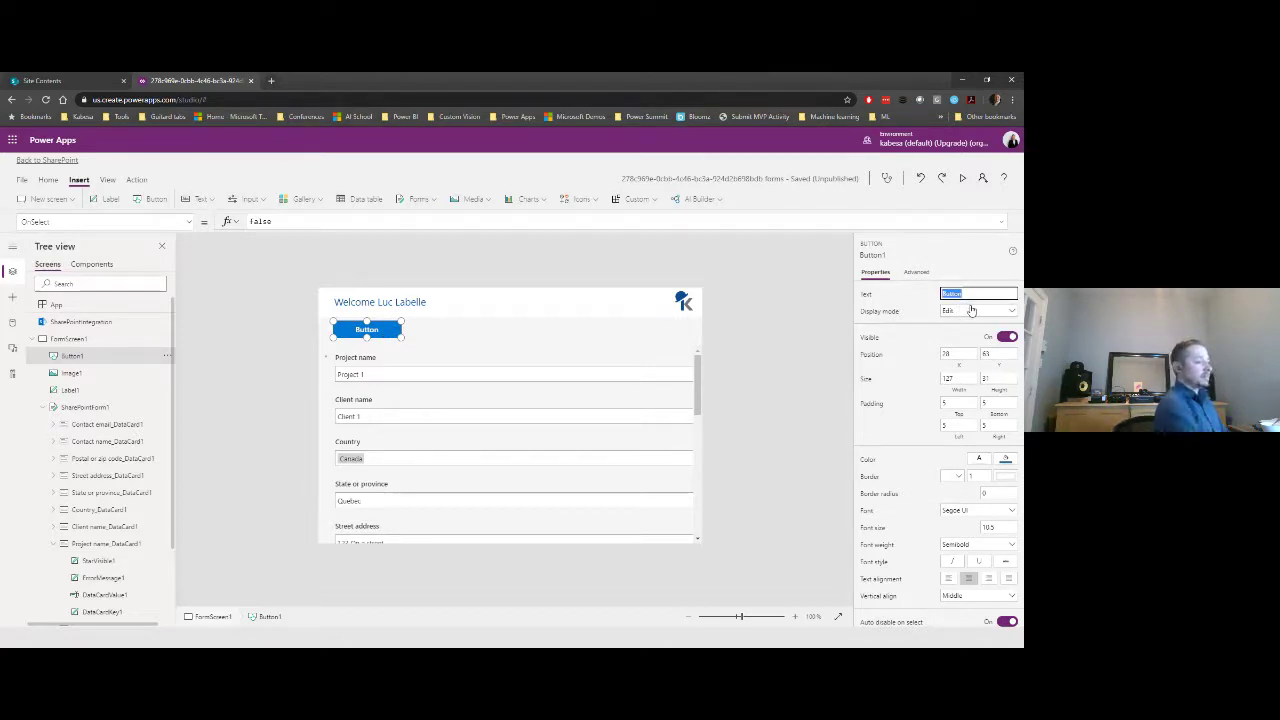
{"action": "type", "text": "Srojec"}
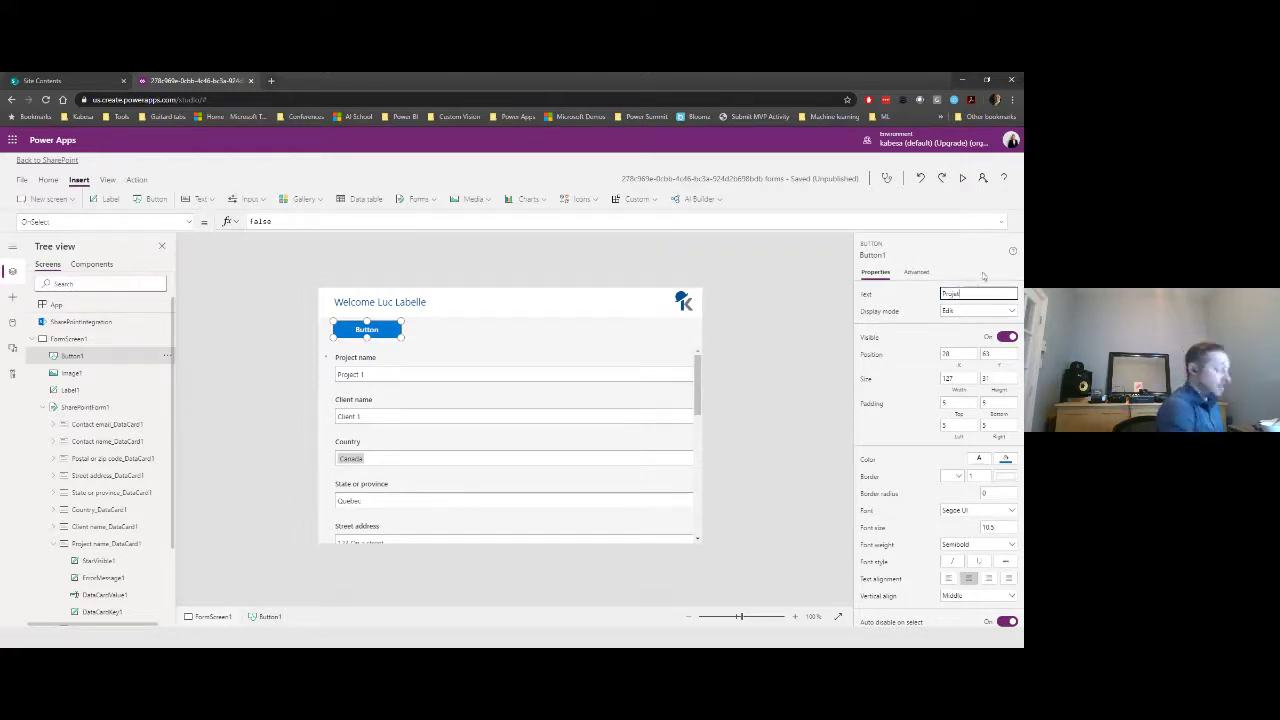
{"action": "left_click", "coordinate": [801, 318]}
{"action": "left_click", "coordinate": [376, 337]}
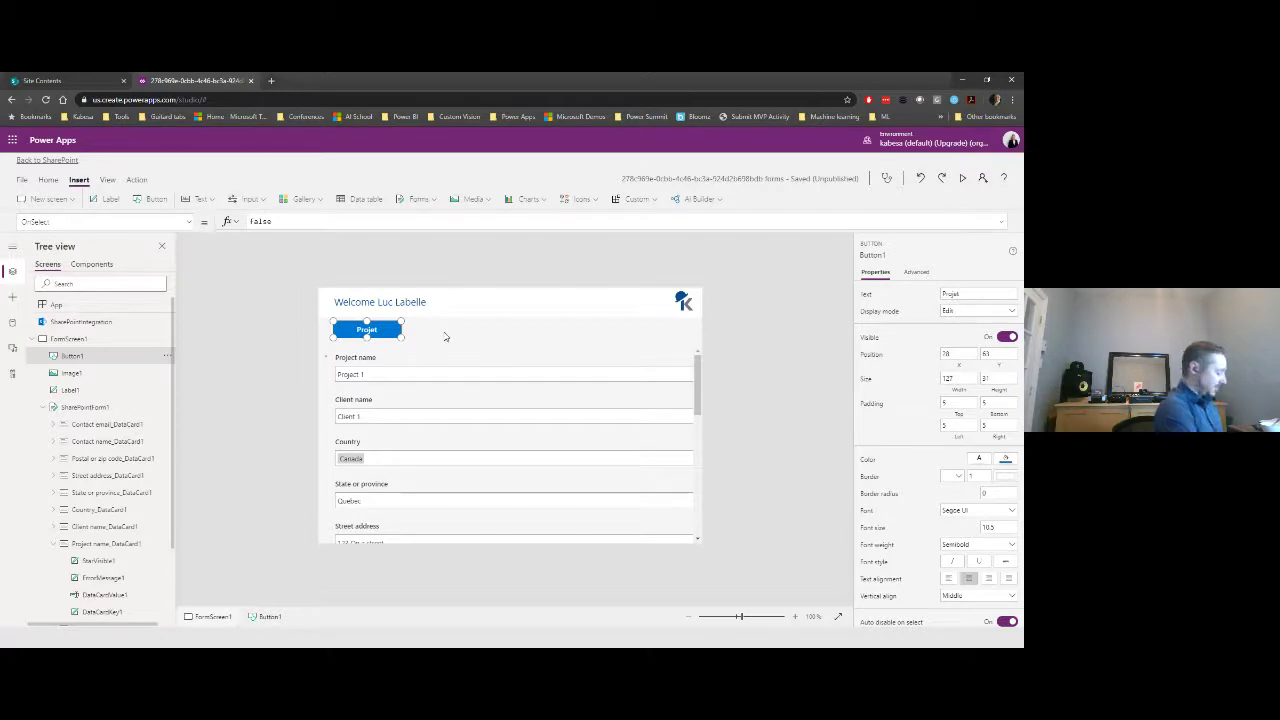
- Paste a copy of the button beside it and caption the copy Client
{"action": "key", "text": "ctrl+v"}
{"action": "left_click_drag", "start_coordinate": [392, 338], "coordinate": [461, 329]}
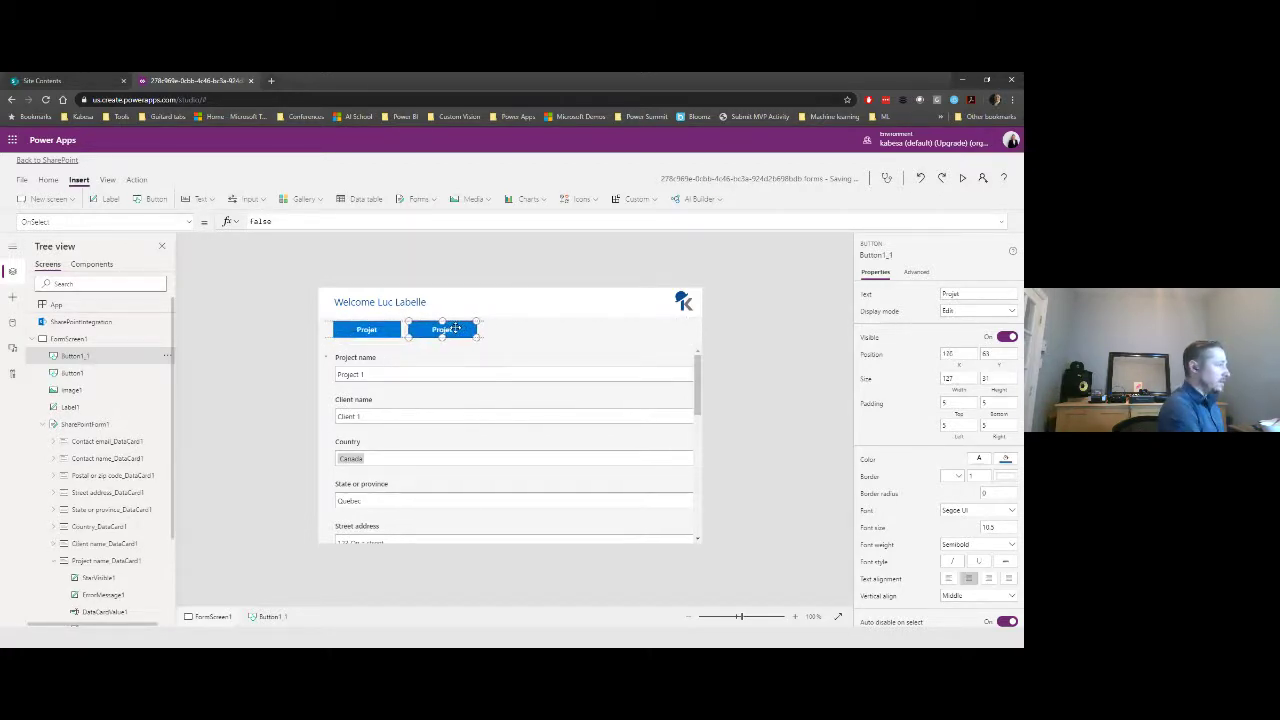
{"action": "double_click", "coordinate": [992, 294]}
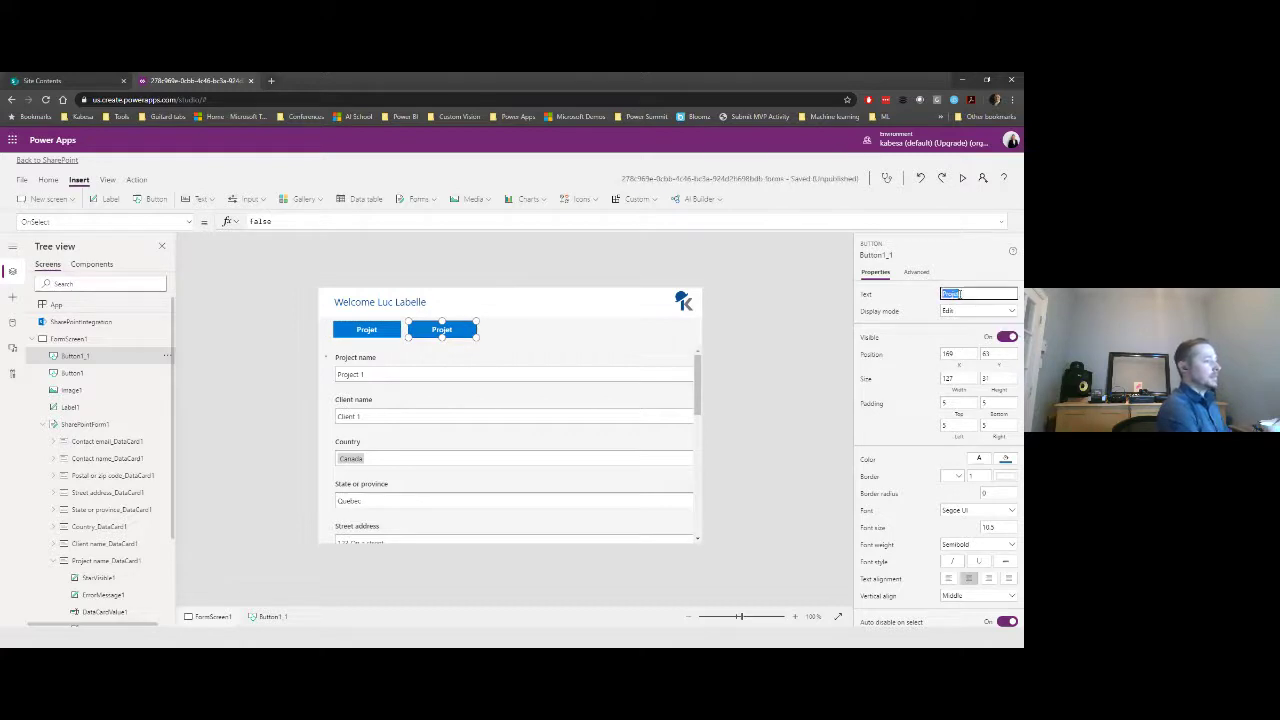
{"action": "type", "text": "C"}
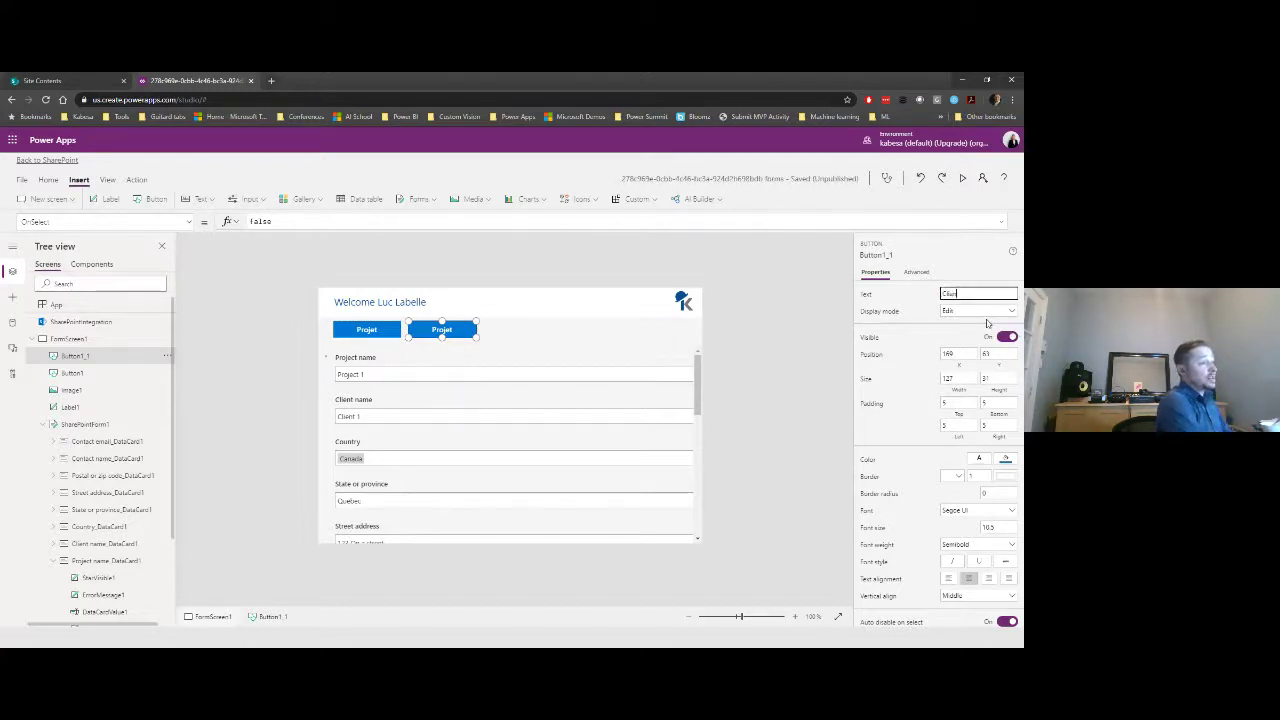
{"action": "type", "text": "lient"}
{"action": "left_click", "coordinate": [822, 323]}
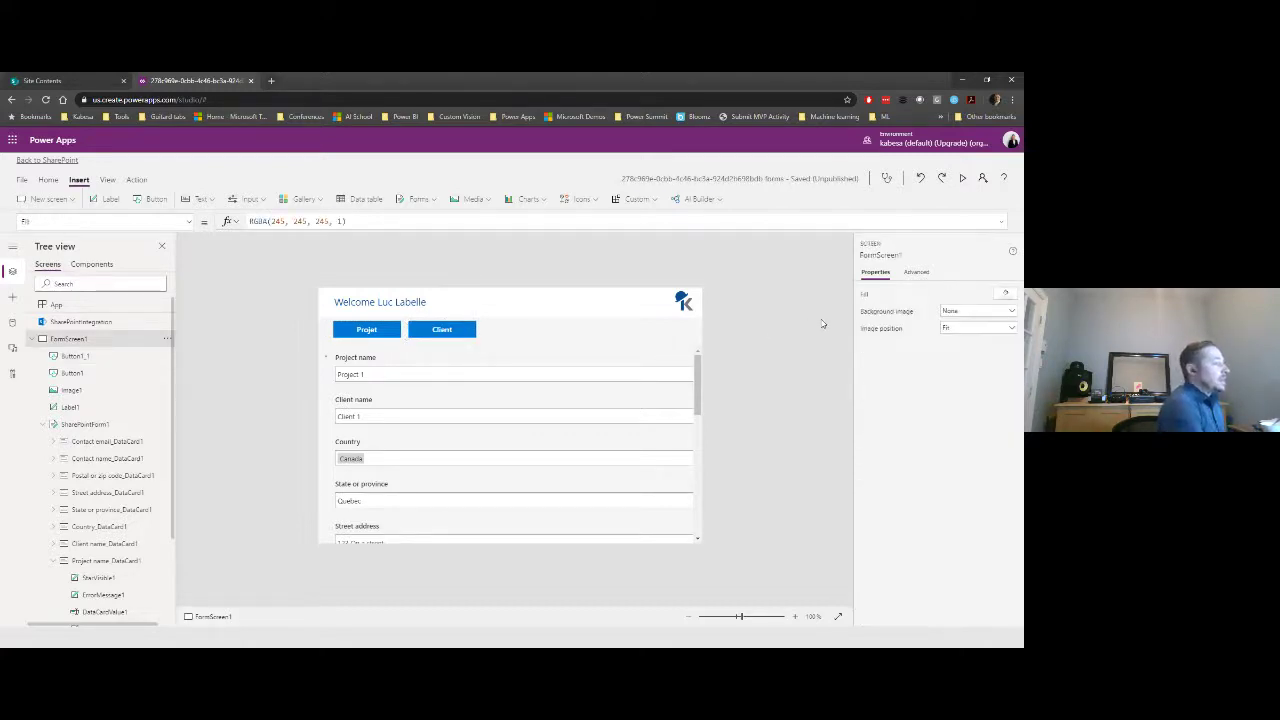
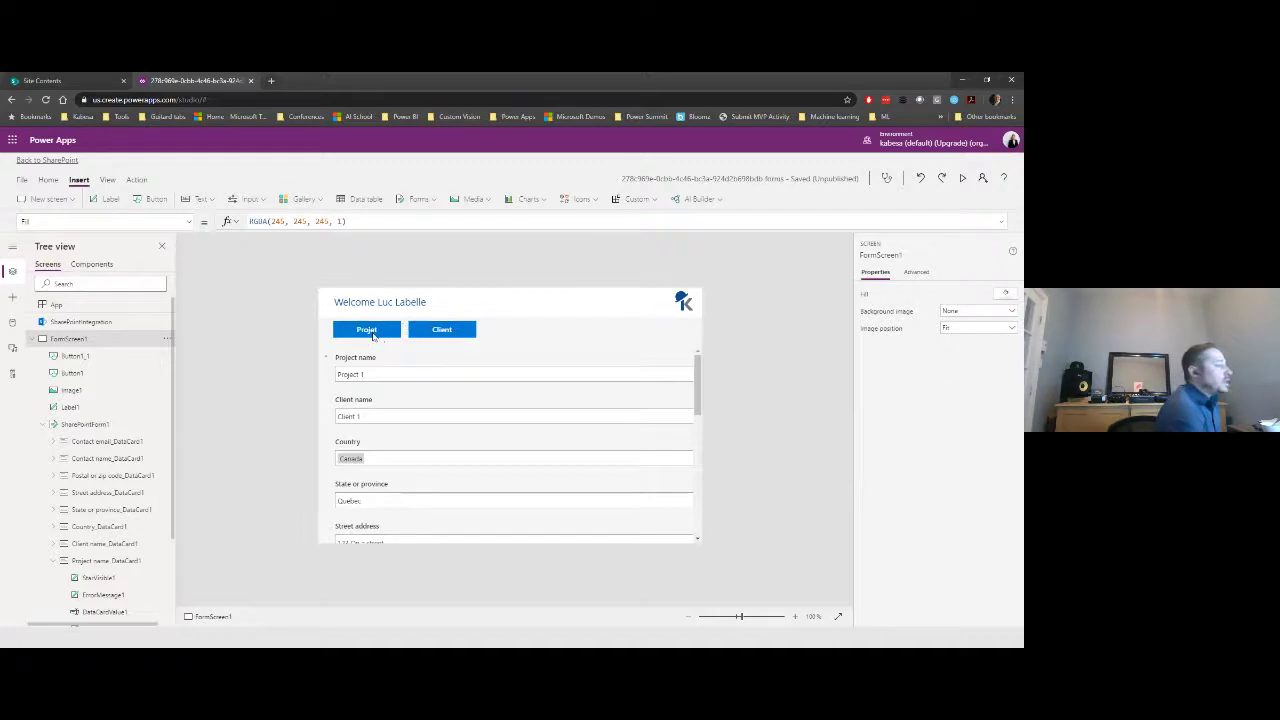
- Set the Projet button's OnSelect to Set(glbProject, true); Set(glbClient, false) and copy it
{"action": "left_click", "coordinate": [371, 333]}
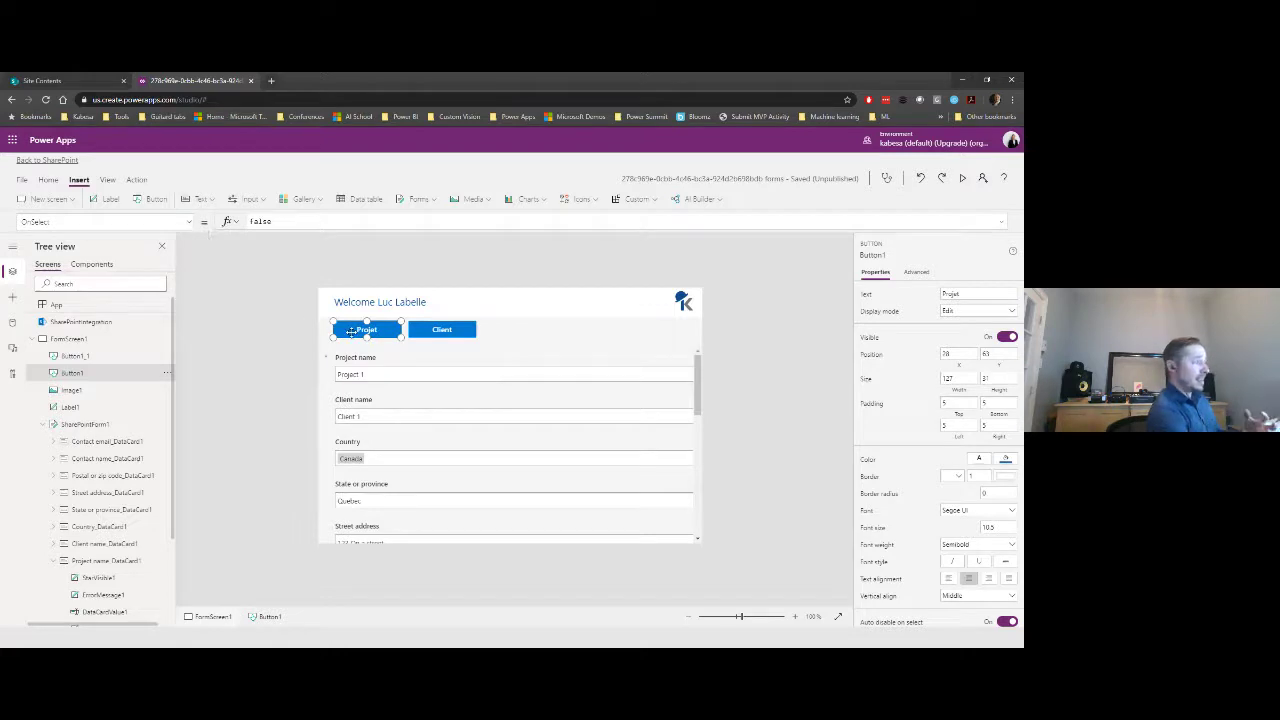
{"action": "double_click", "coordinate": [288, 222]}
{"action": "type", "text": "Se"}
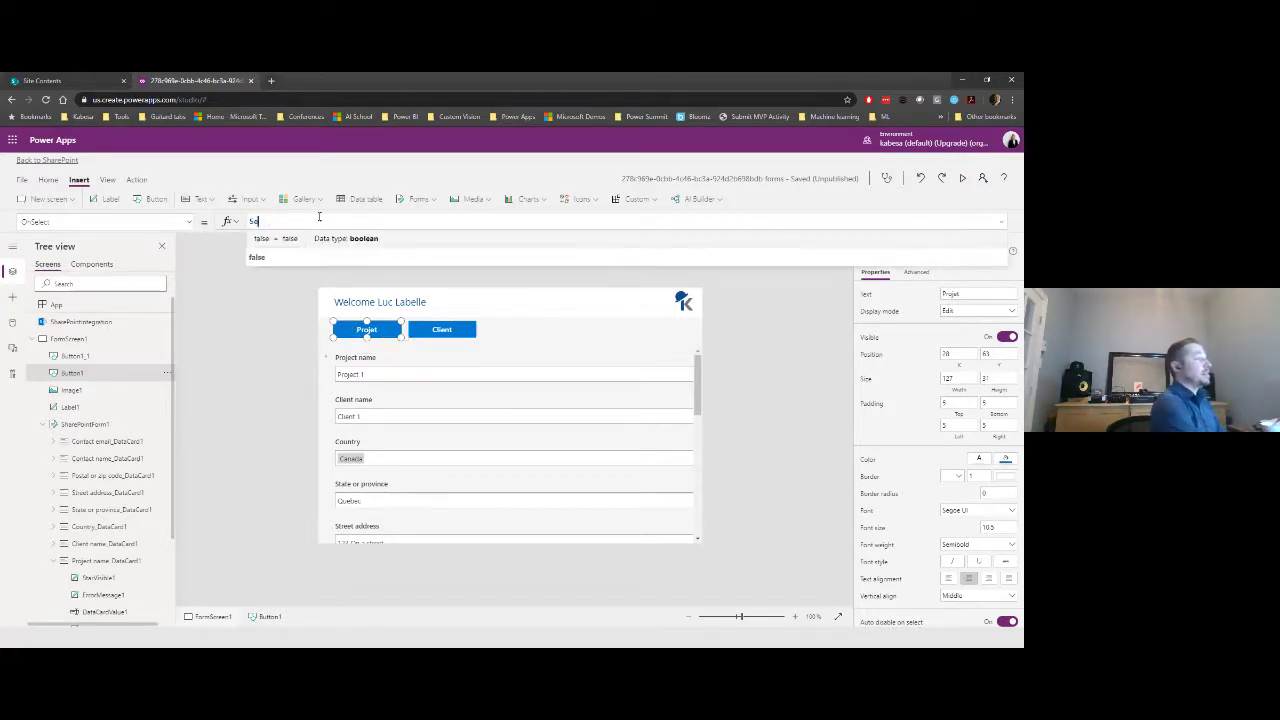
{"action": "type", "text": "t("}
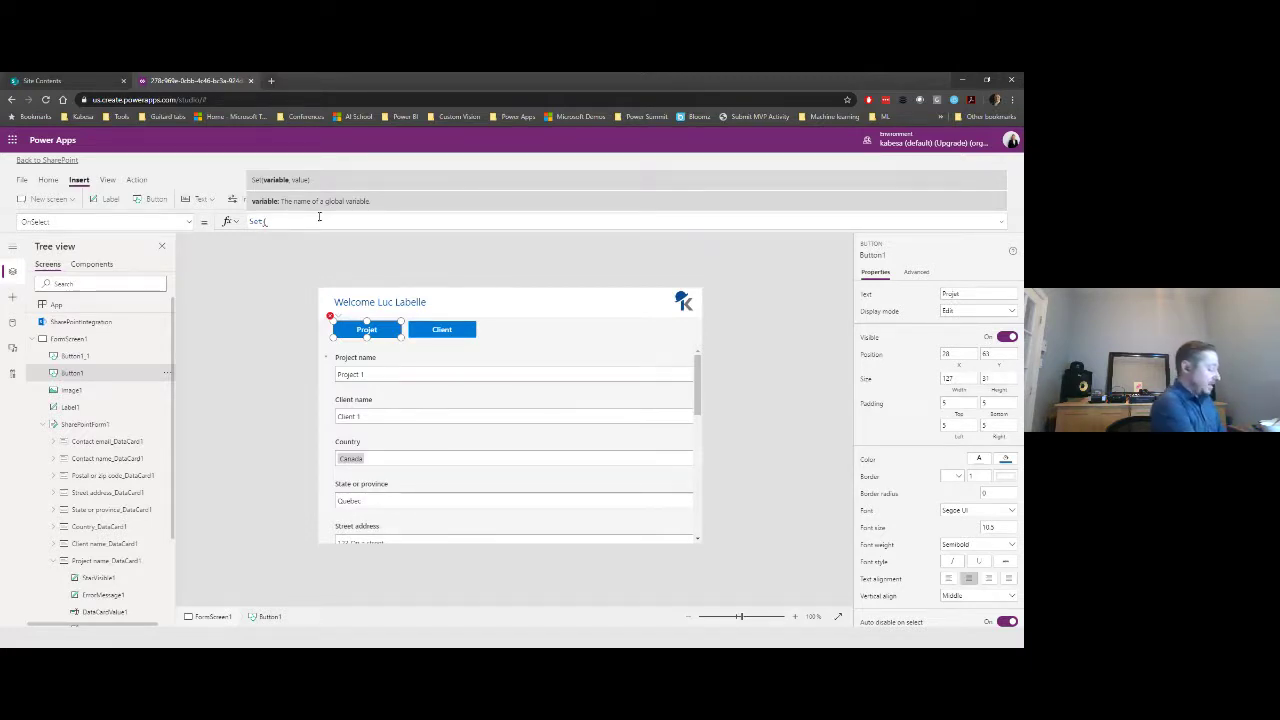
{"action": "type", "text": "glb"}
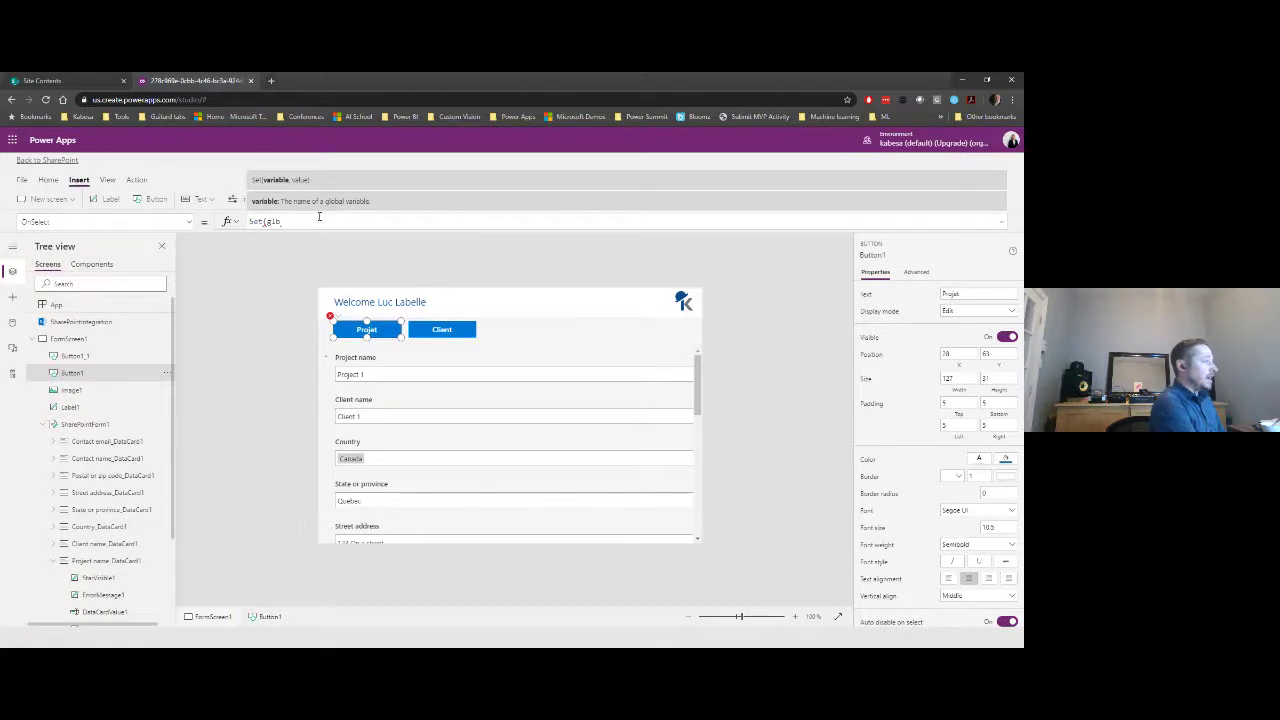
{"action": "type", "text": "Project"}
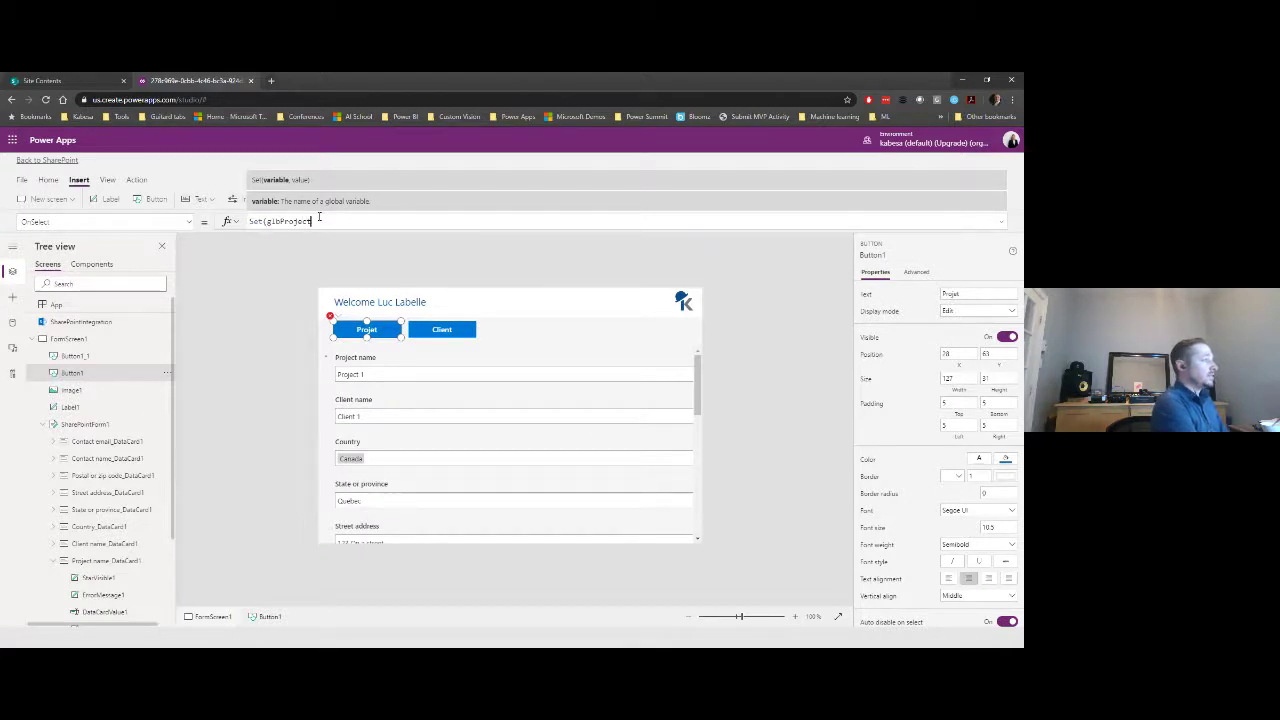
{"action": "type", "text": ", true"}
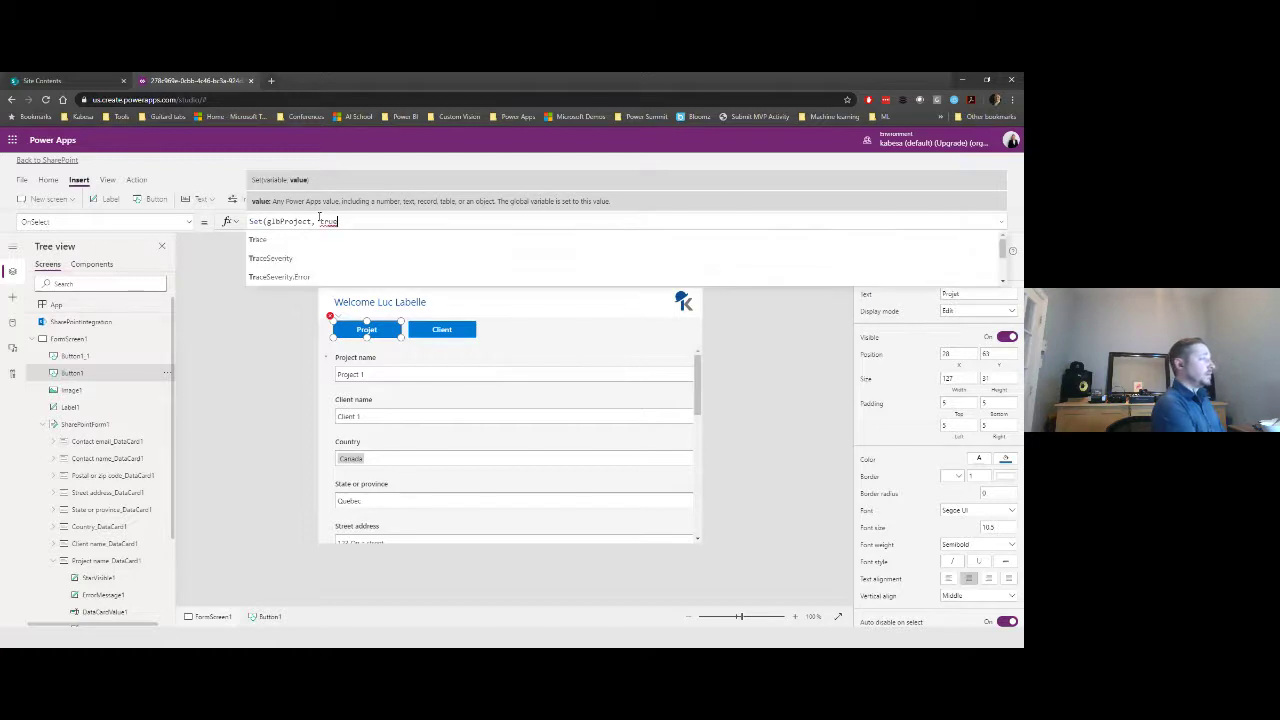
{"action": "type", "text": ")"}
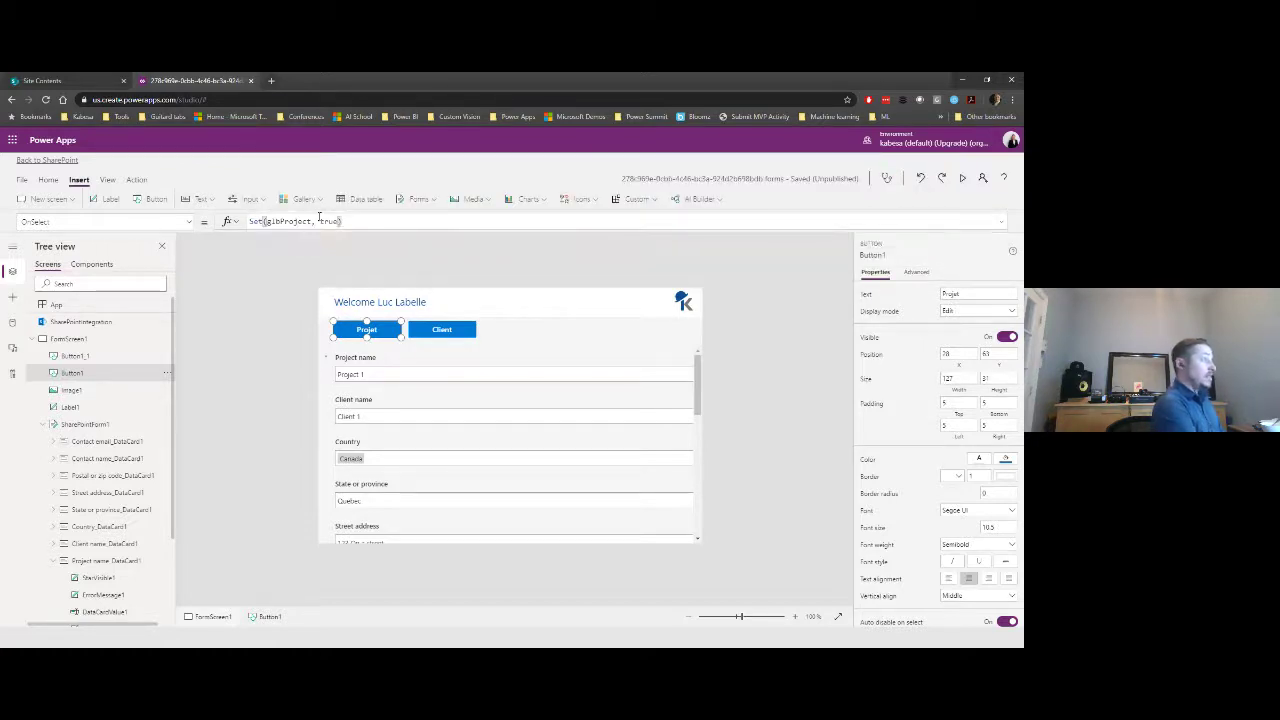
{"action": "type", "text": "; Set"}
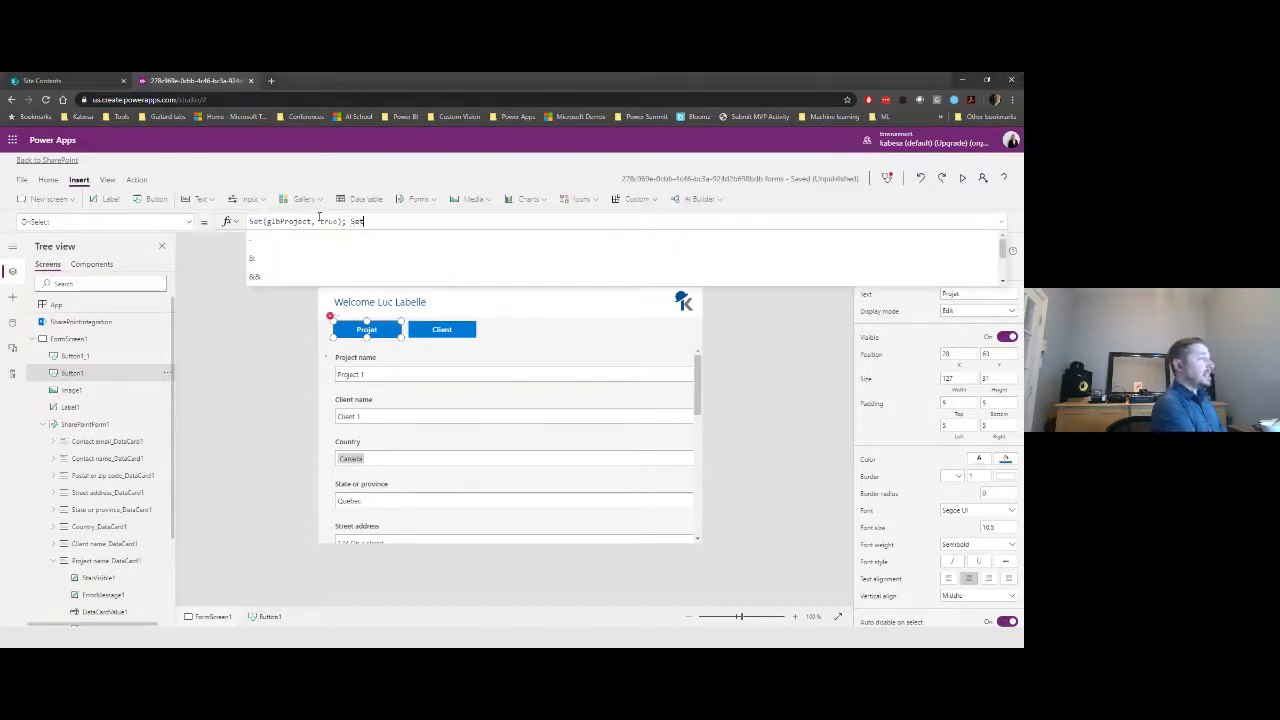
{"action": "type", "text": "(gl"}
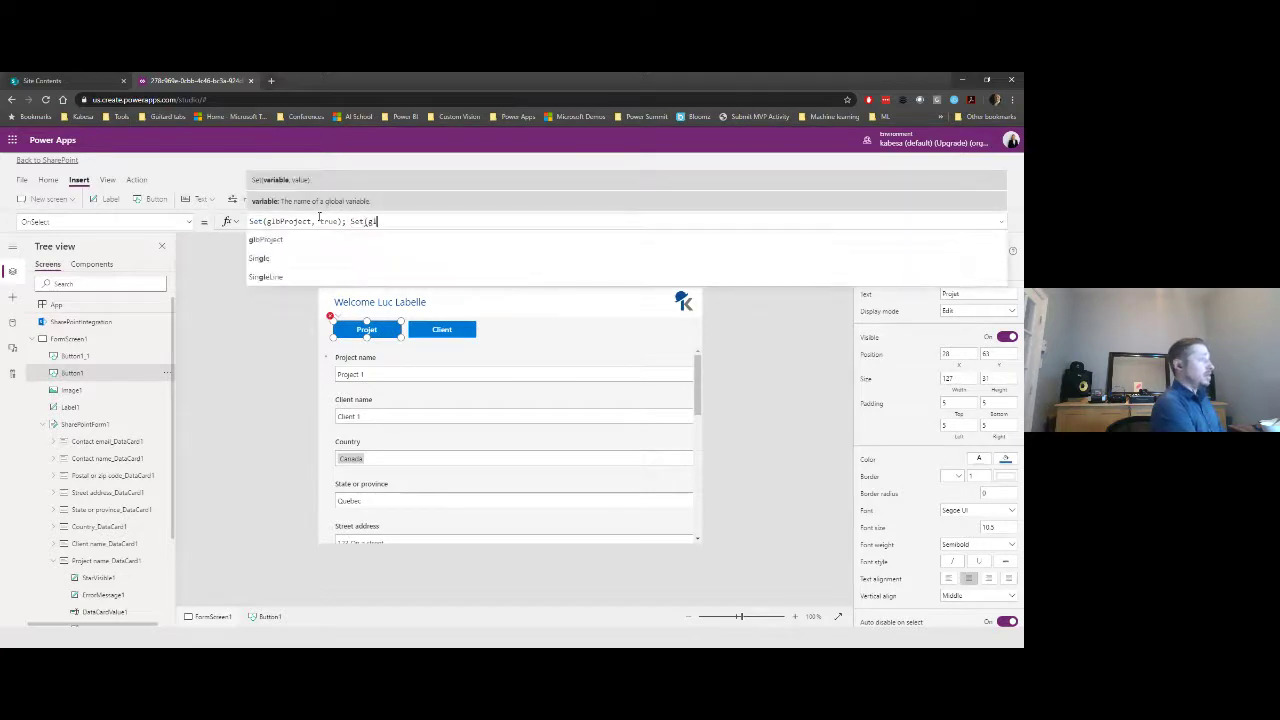
{"action": "type", "text": "bClien"}
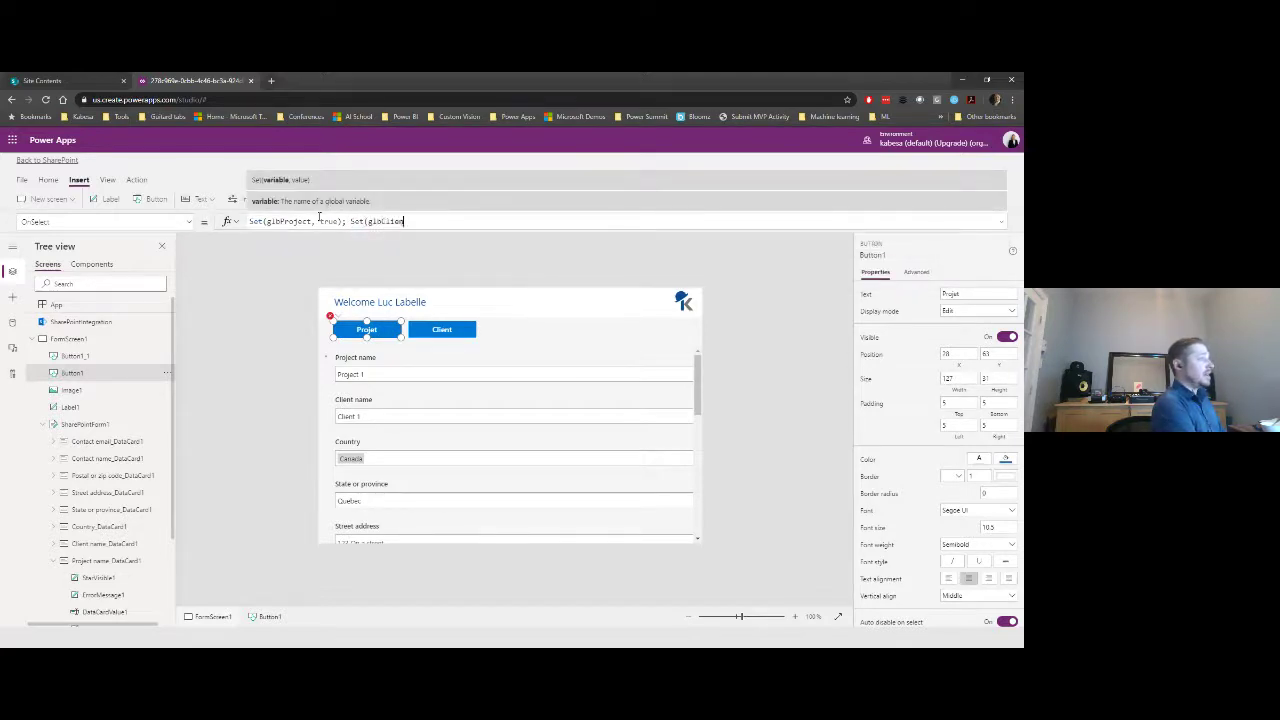
{"action": "type", "text": "t, "}
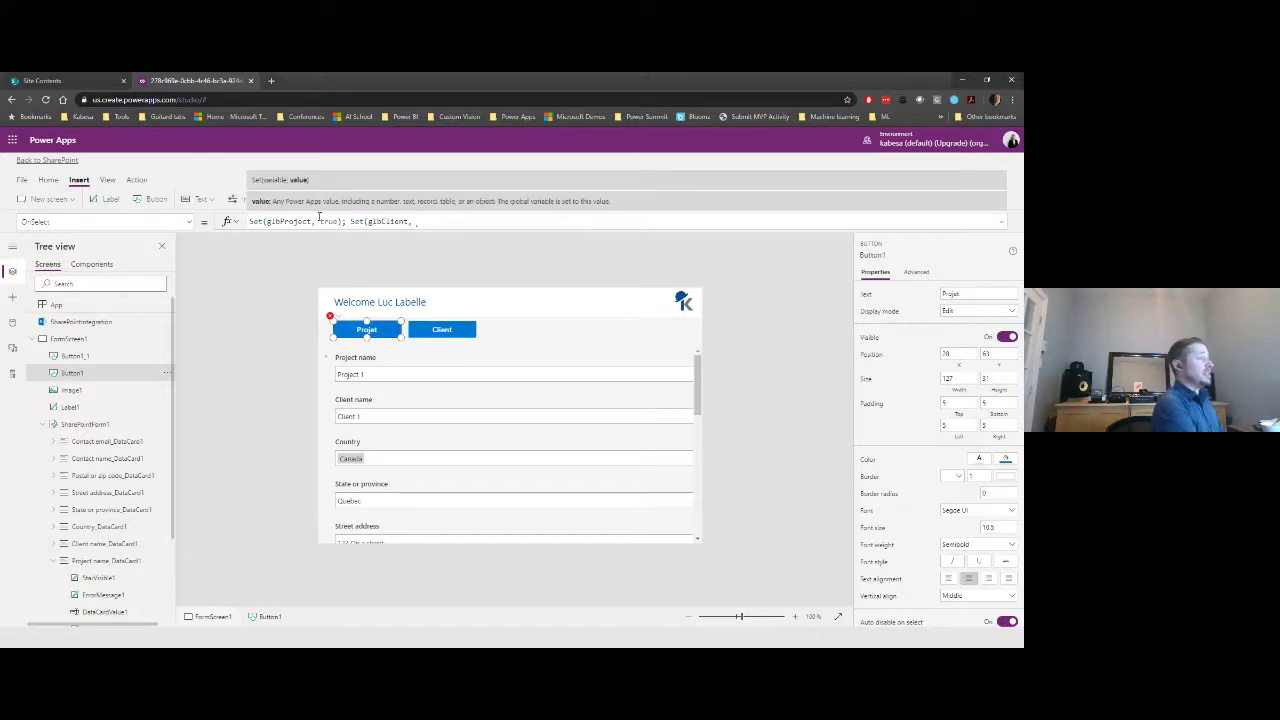
{"action": "type", "text": "false"}
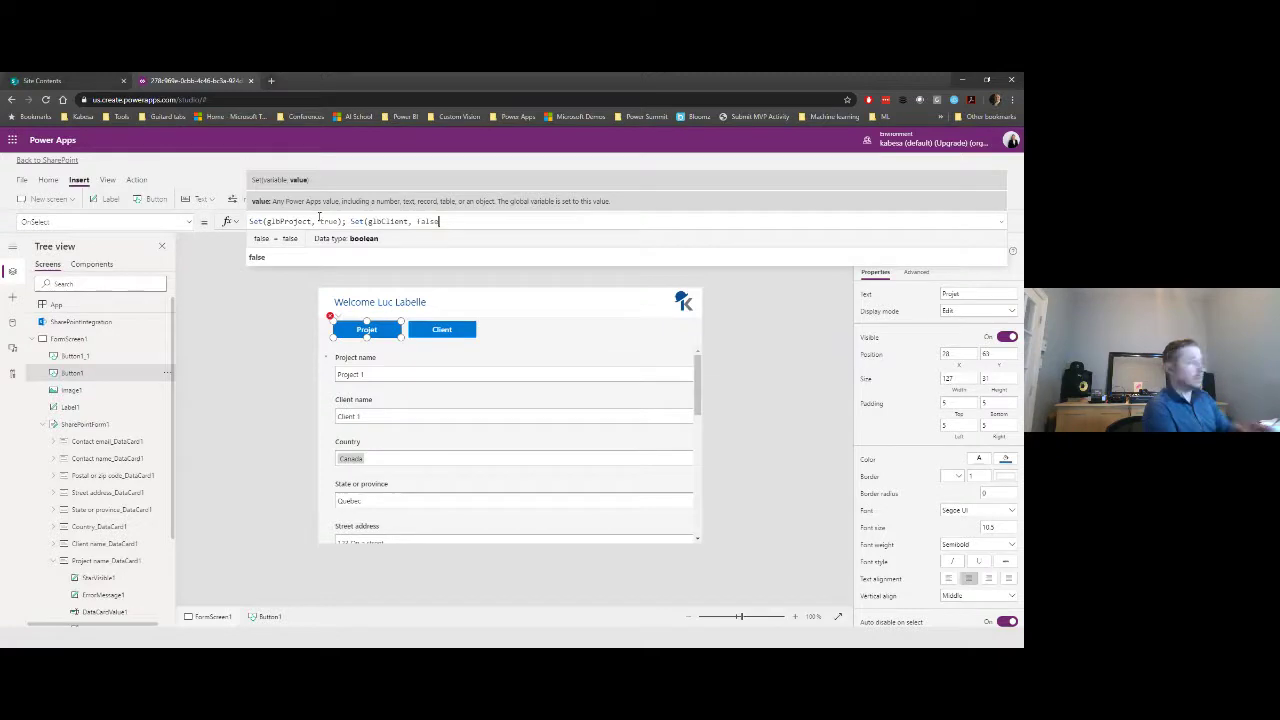
{"action": "type", "text": ")"}
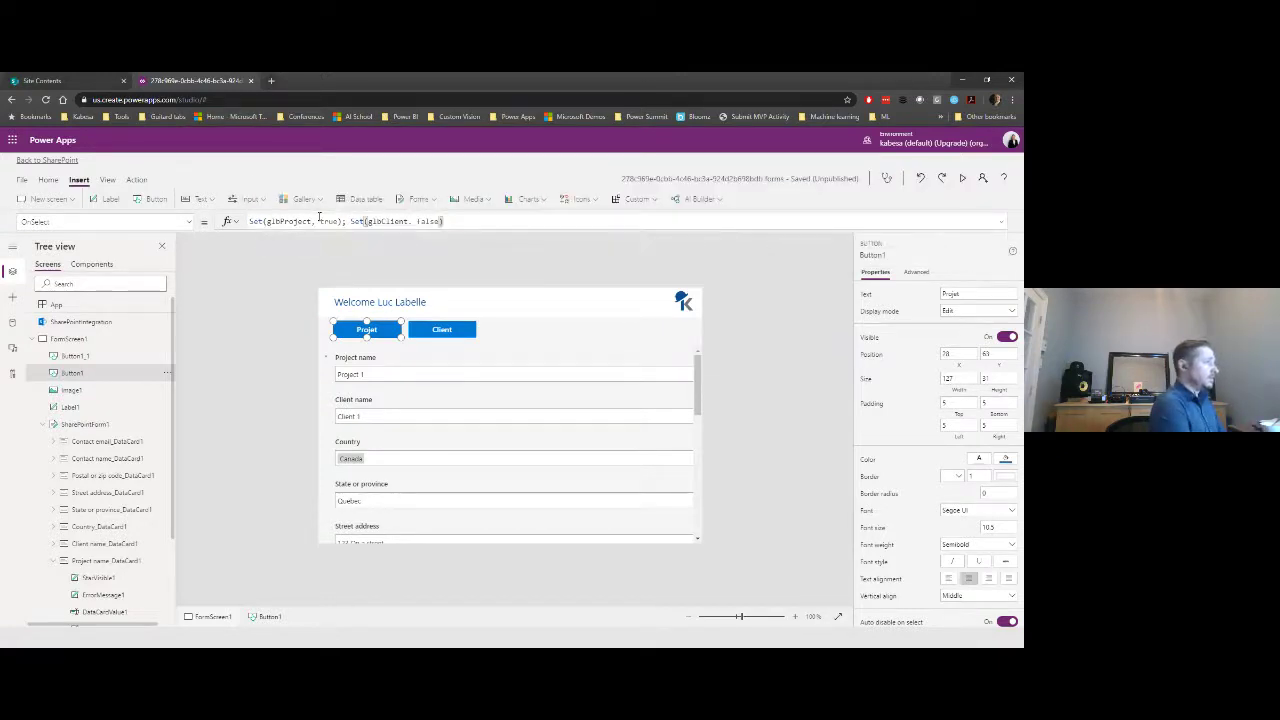
{"action": "key", "text": "ctrl+a"}
{"action": "key", "text": "ctrl+c"}
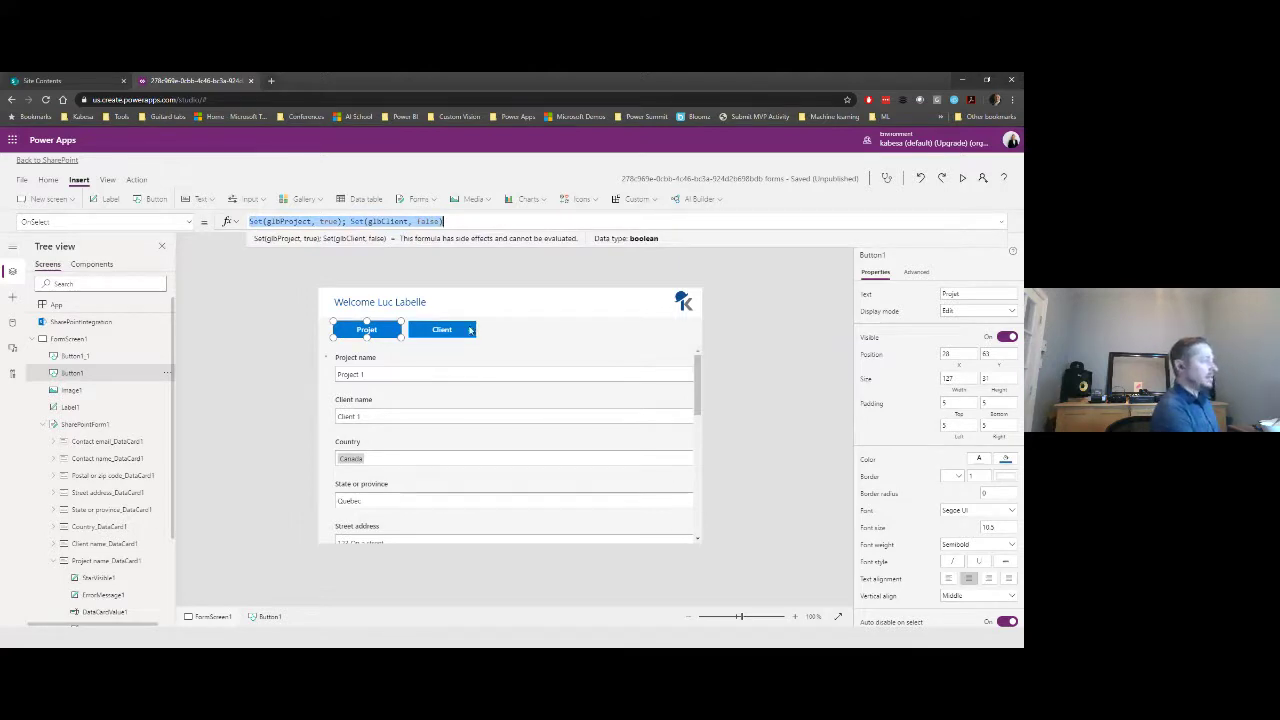
{"action": "left_click", "coordinate": [462, 329]}
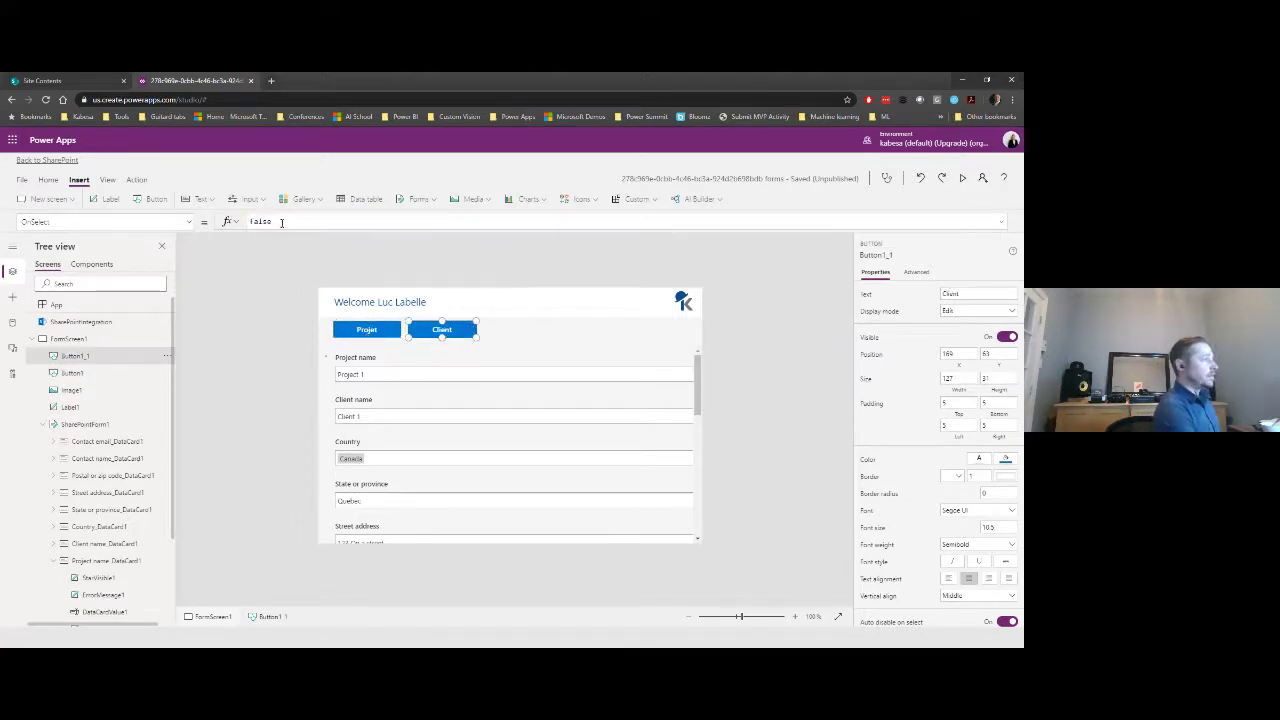
- Paste the formula into the Client button's OnSelect as Set(glbProject, false); Set(glbClient, true)
{"action": "key", "text": "ctrl+a"}
{"action": "key", "text": "ctrl+v"}
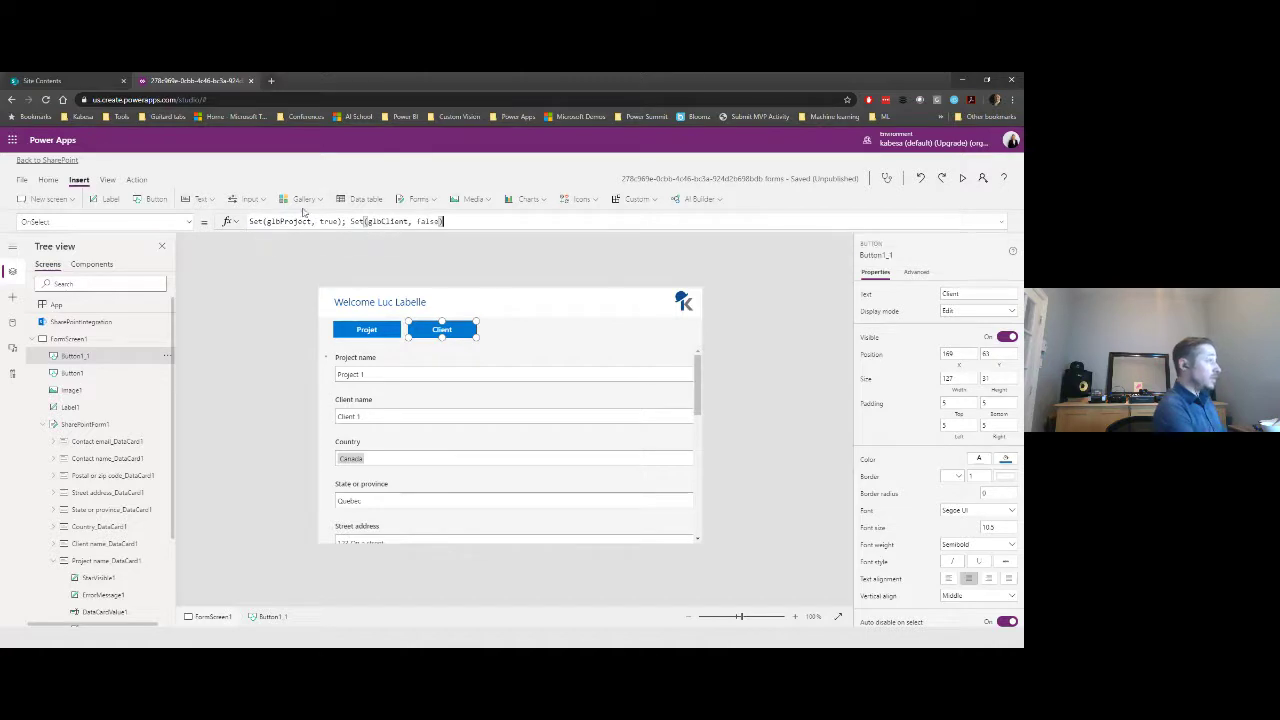
{"action": "double_click", "coordinate": [289, 221]}
{"action": "double_click", "coordinate": [325, 222]}
{"action": "type", "text": "f"}
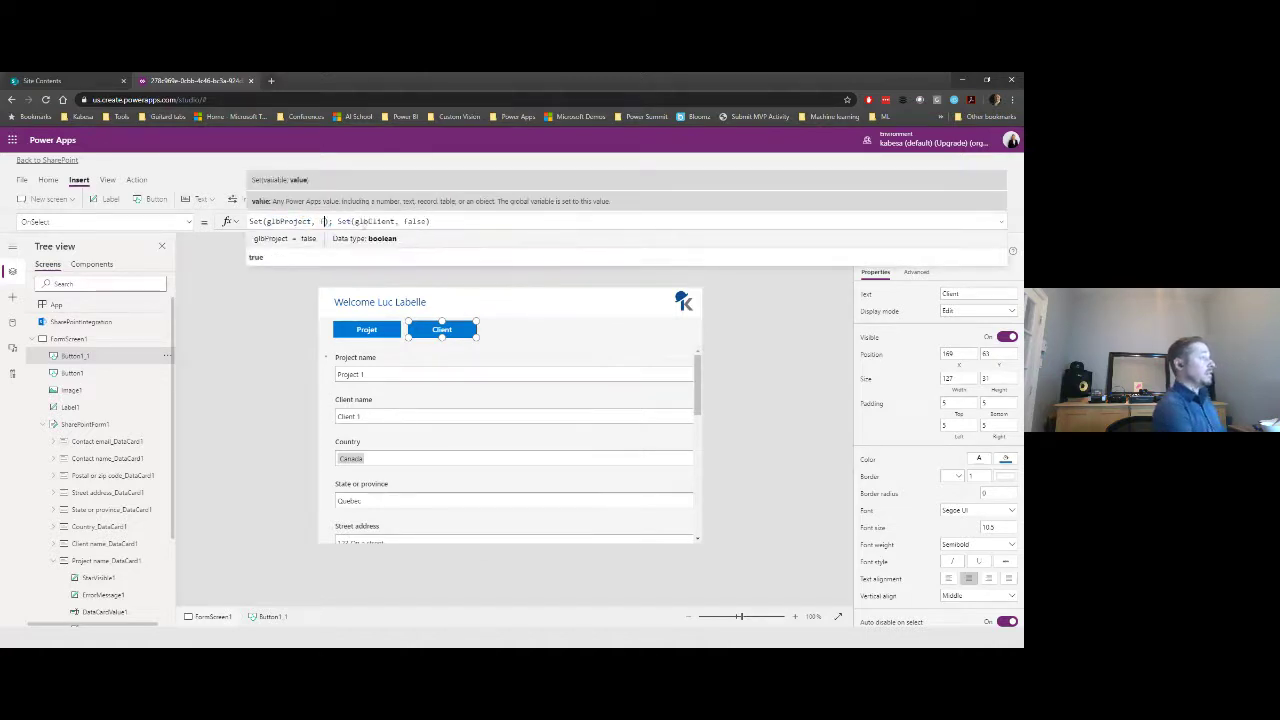
{"action": "type", "text": "alse"}
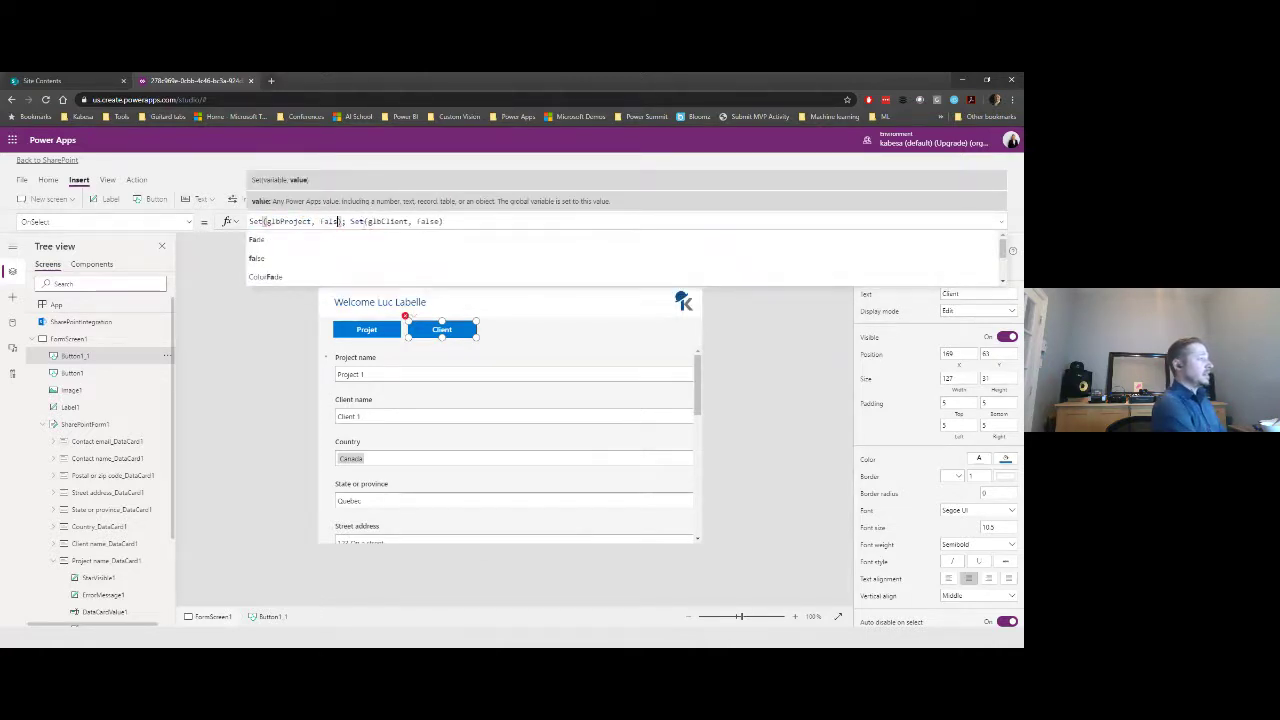
{"action": "double_click", "coordinate": [429, 221]}
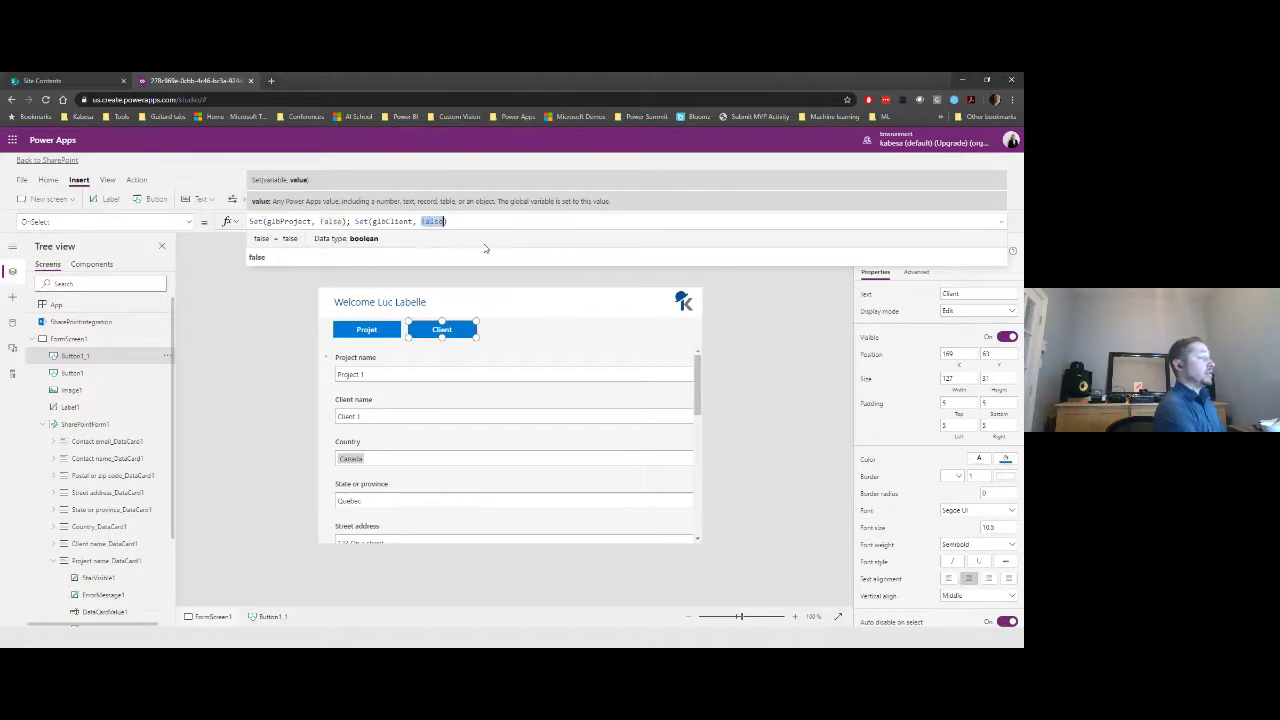
{"action": "type", "text": "t"}
{"action": "type", "text": "rue"}
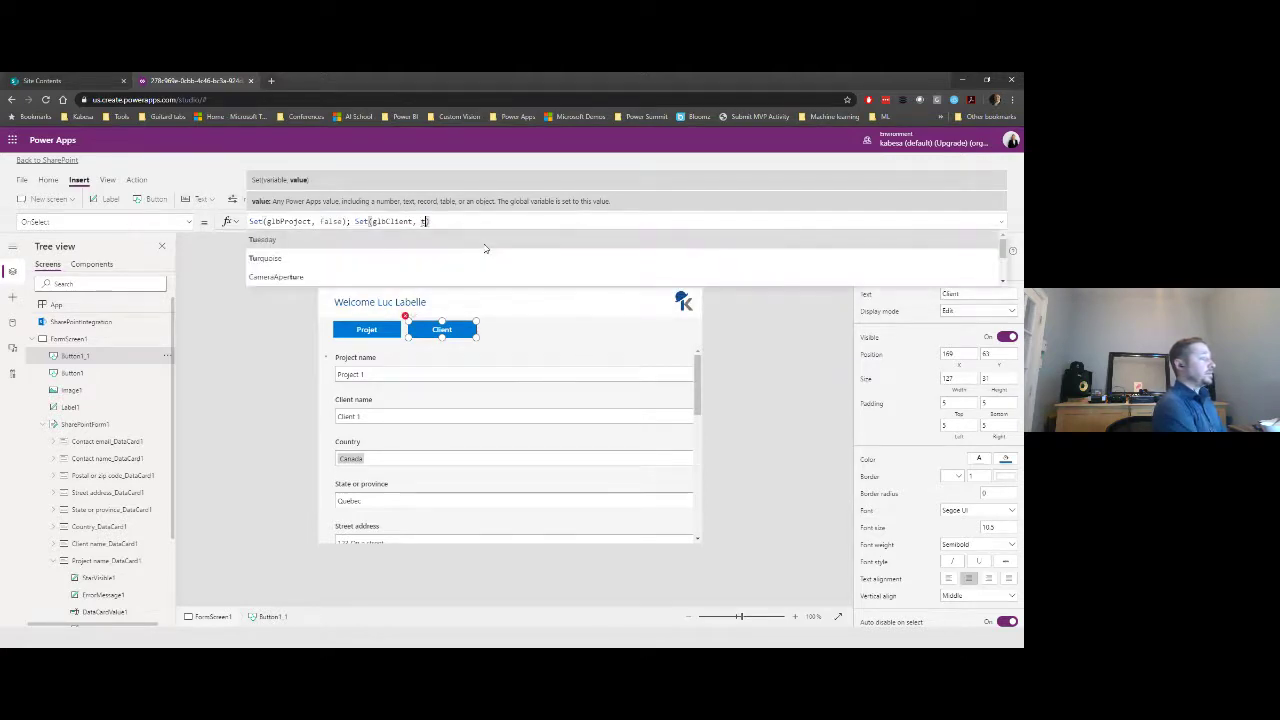
{"action": "left_click", "coordinate": [782, 359]}
{"action": "left_click", "coordinate": [370, 330]}
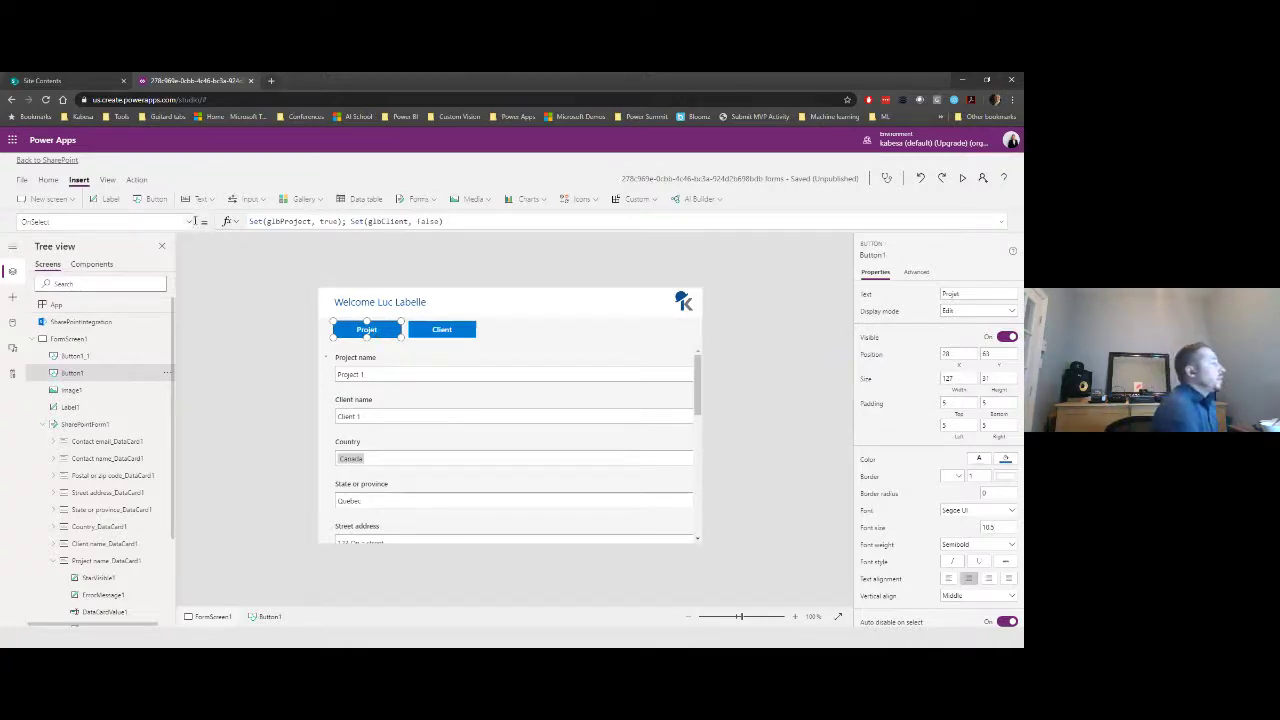
- Fill the Projet button with the custom colour R 15, G 75, B 145
{"action": "left_click", "coordinate": [48, 180]}
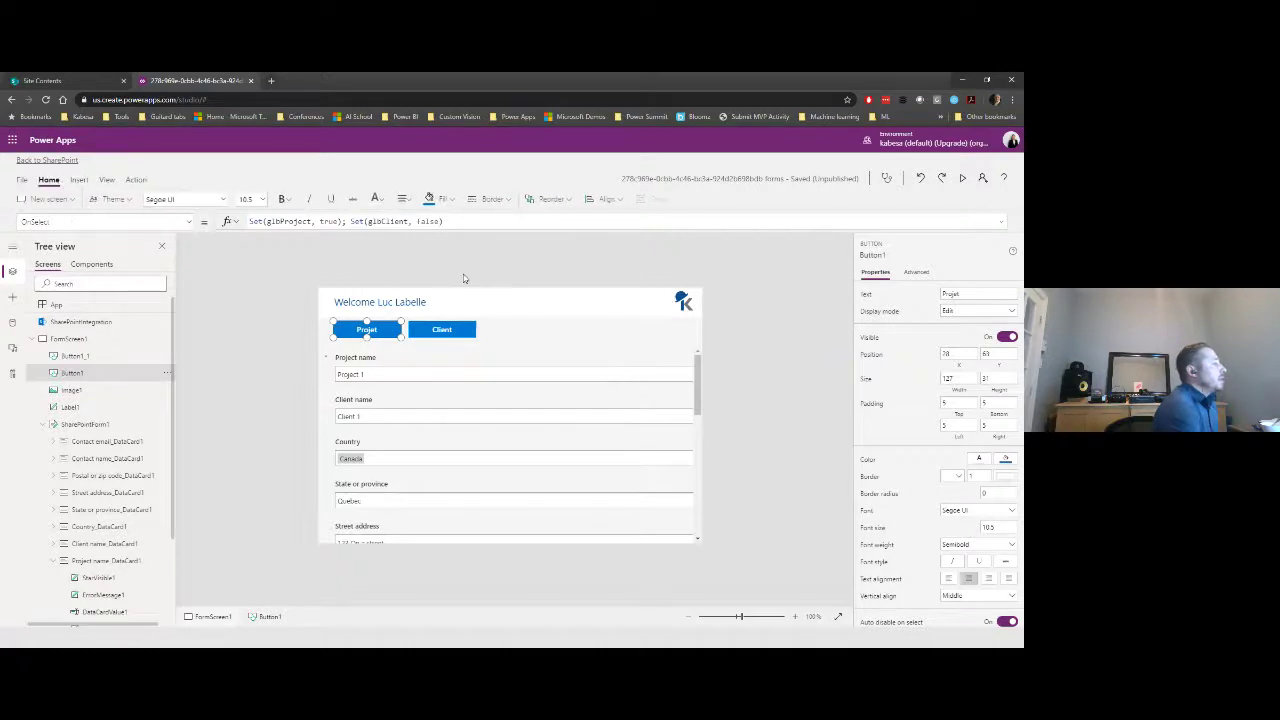
{"action": "left_click", "coordinate": [453, 200]}
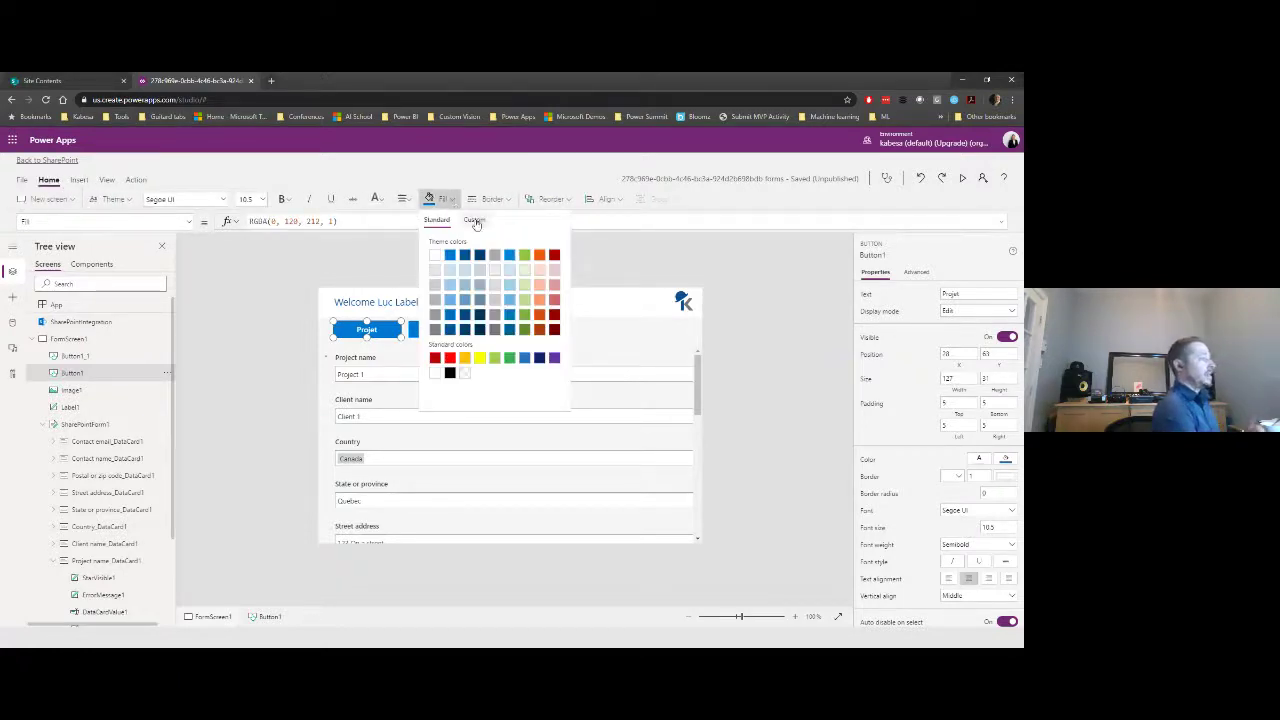
{"action": "left_click", "coordinate": [475, 221]}
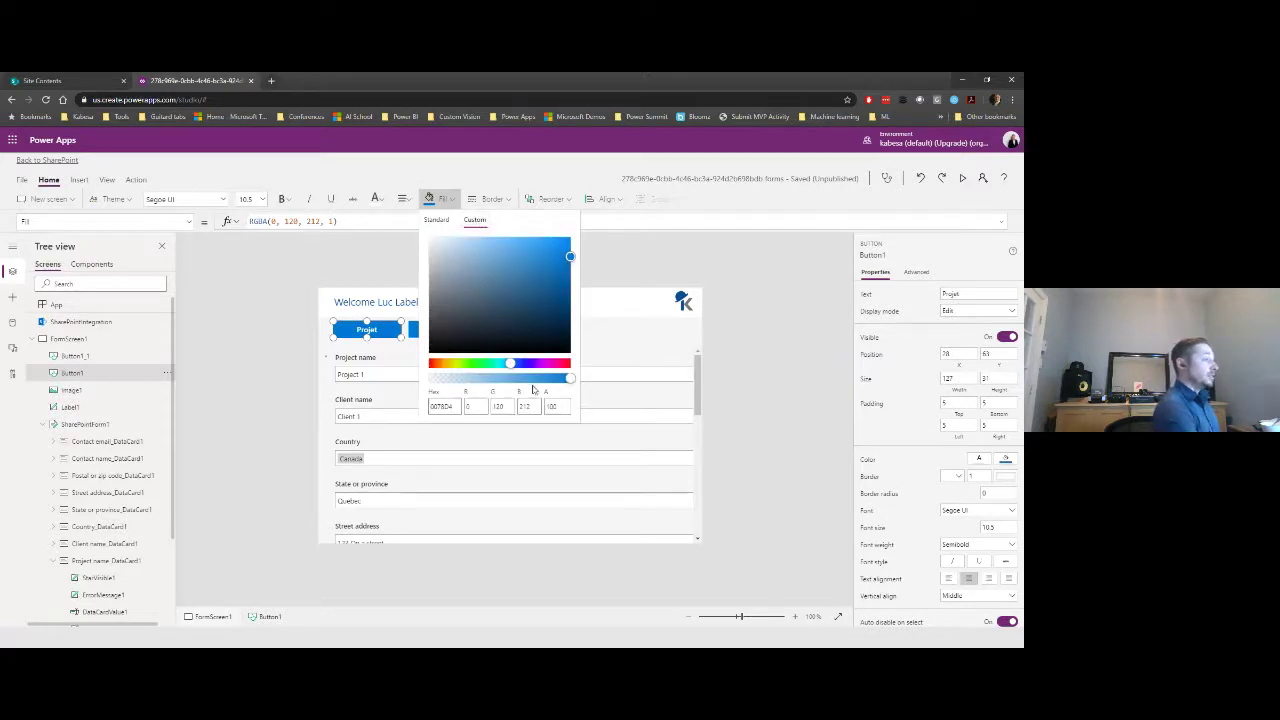
{"action": "left_click", "coordinate": [476, 406]}
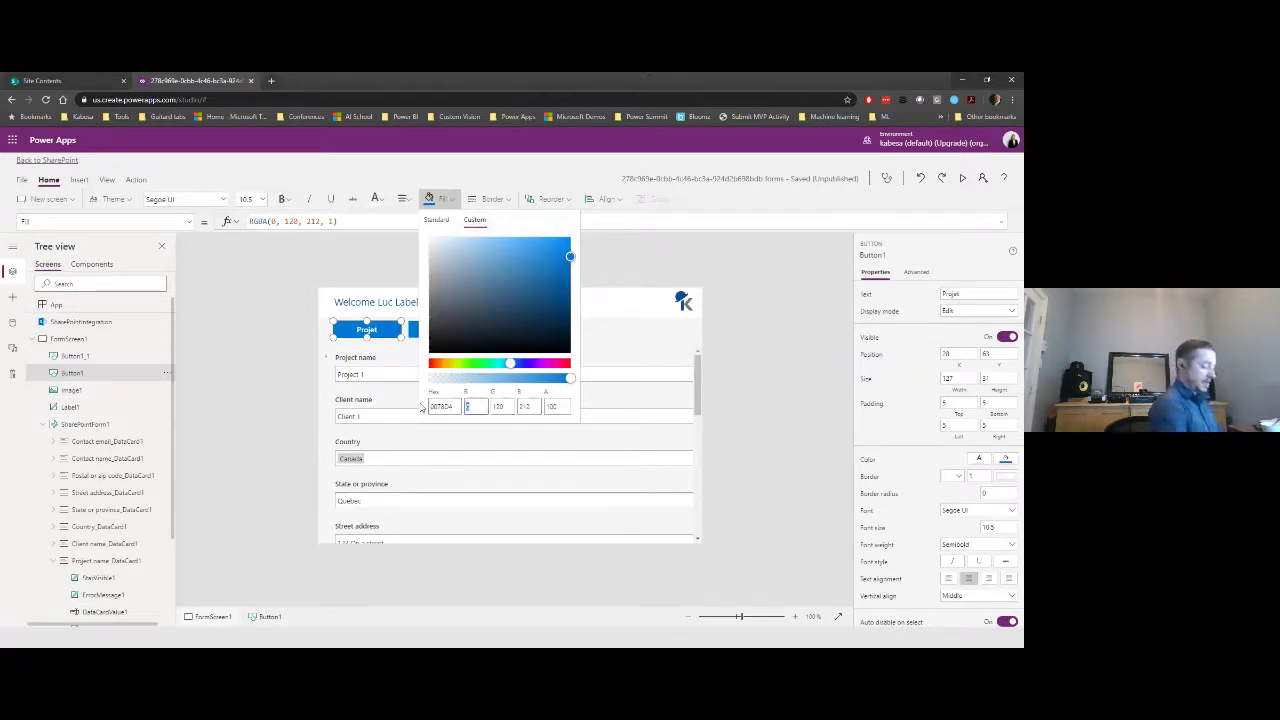
{"action": "type", "text": "15"}
{"action": "key", "text": "Tab"}
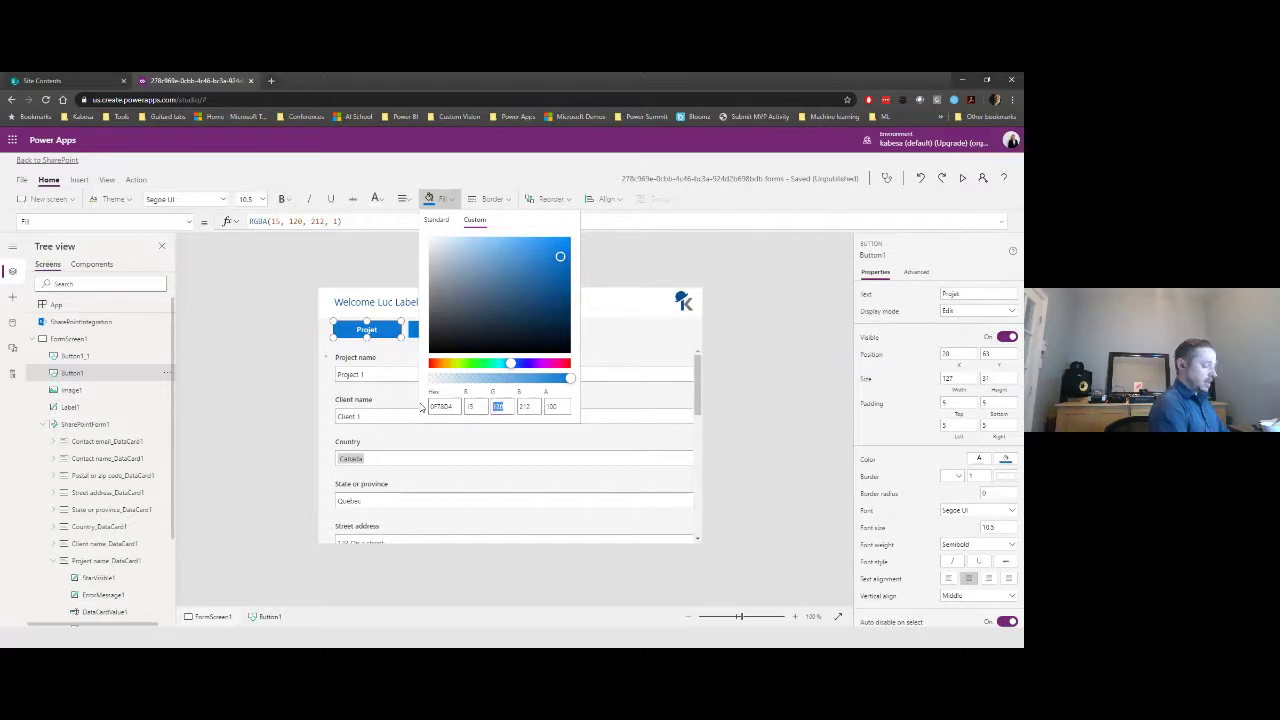
{"action": "type", "text": "75"}
{"action": "key", "text": "Tab"}
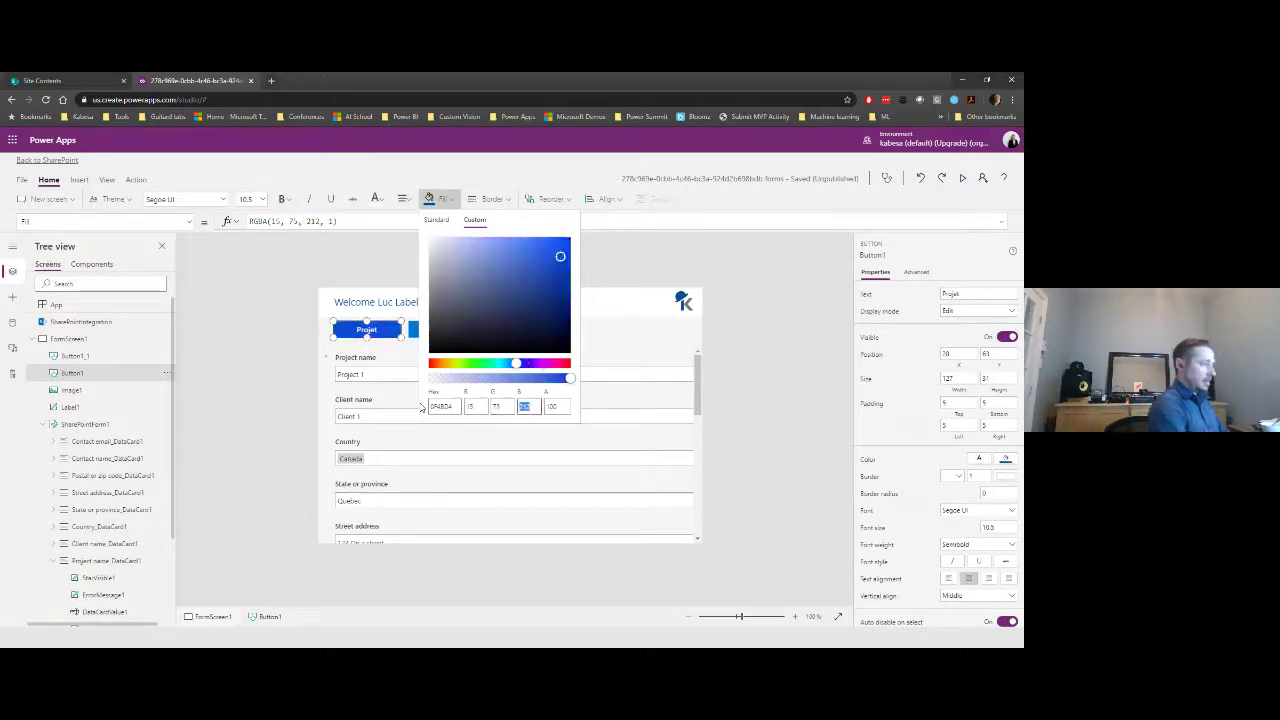
{"action": "type", "text": "145"}
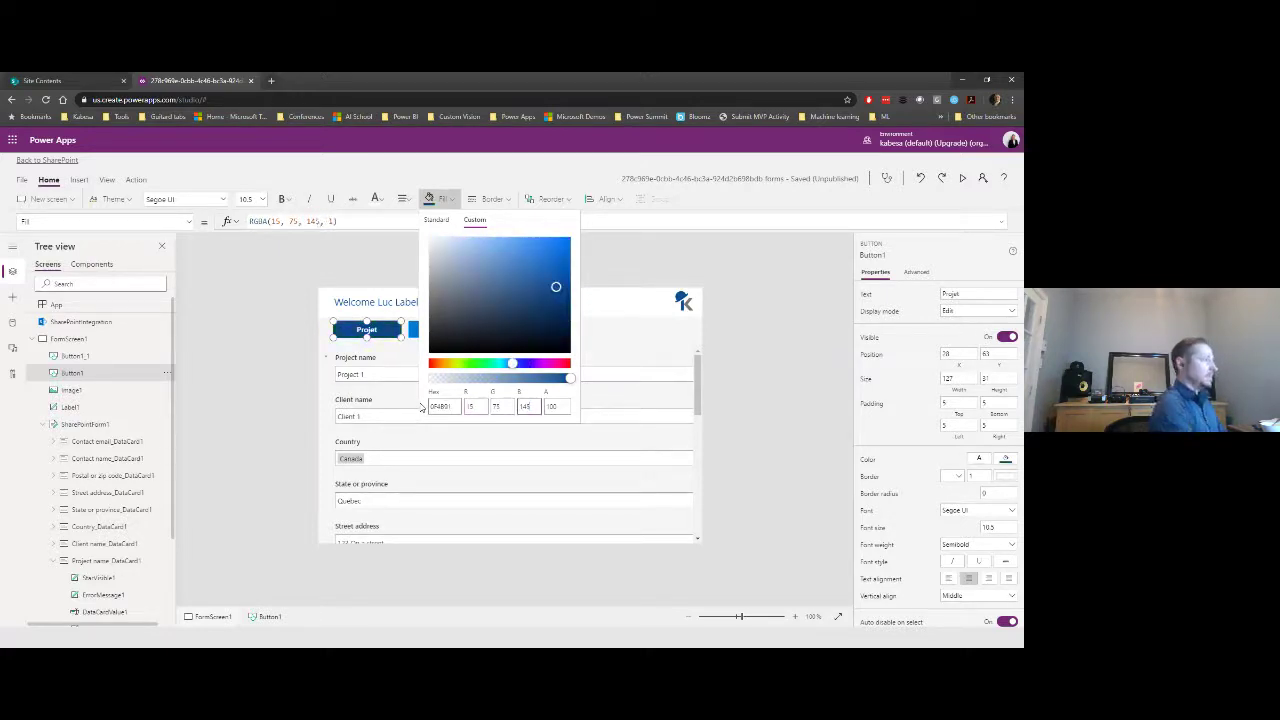
{"action": "left_click", "coordinate": [672, 264]}
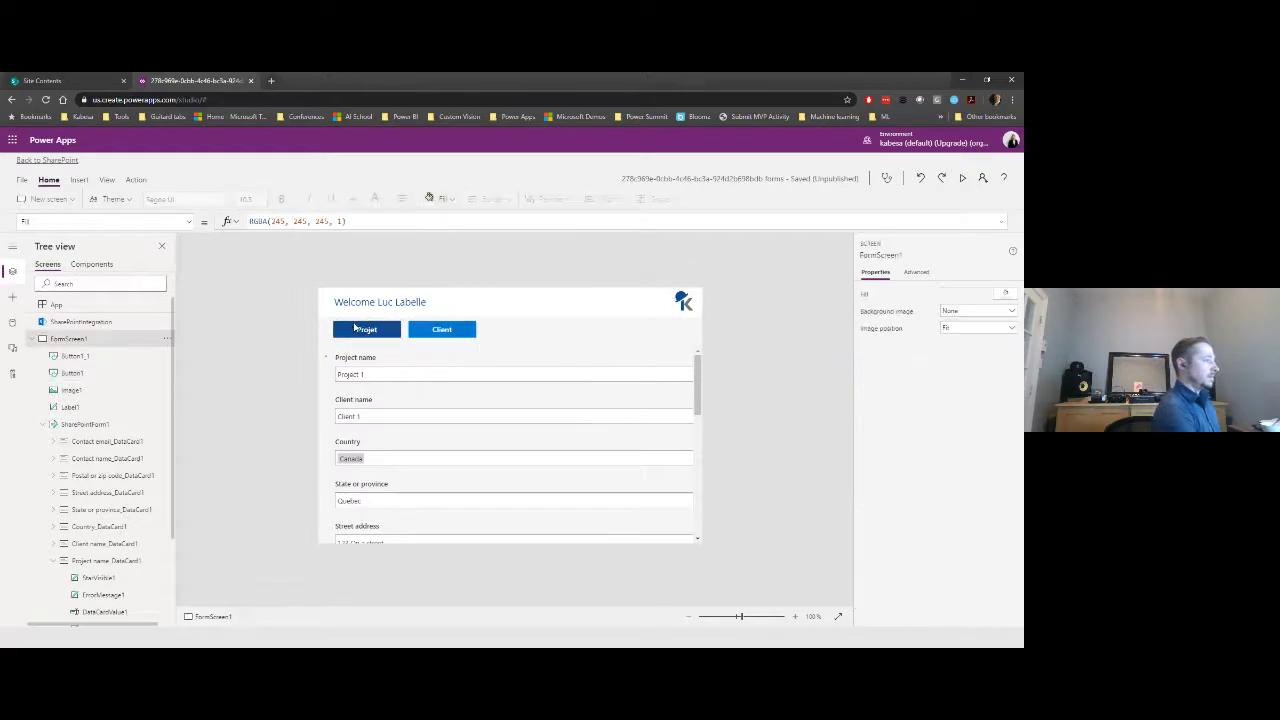
{"action": "left_click", "coordinate": [362, 330]}
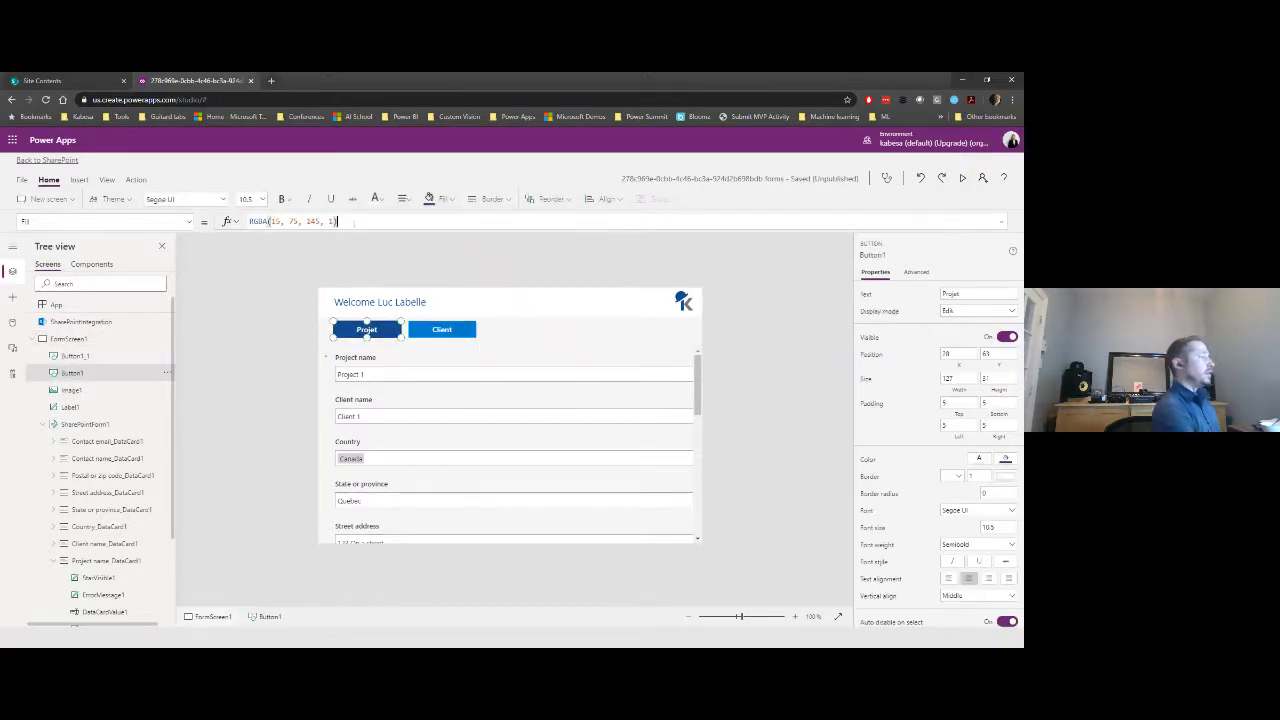
- Wrap the Projet button's Fill in If(glbProject, RGBA(15, 75, 145, 1), …)
{"action": "key", "text": "ctrl+a"}
{"action": "key", "text": "ctrl+c"}
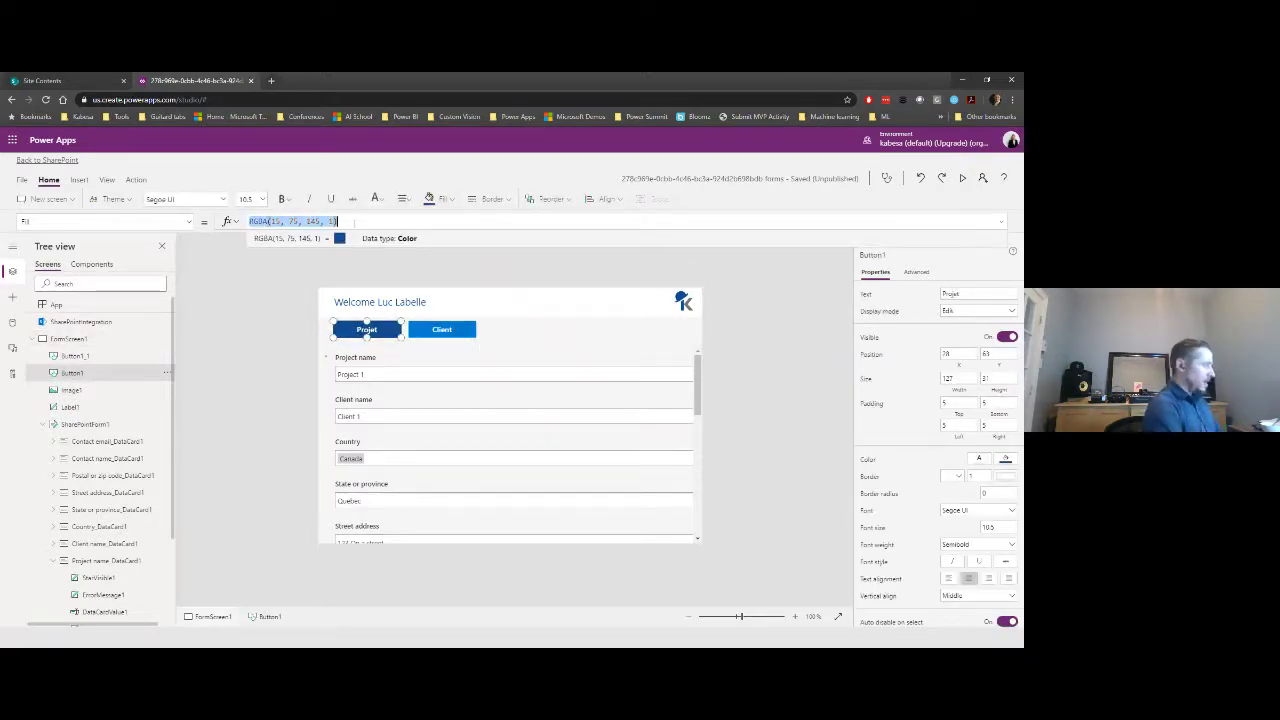
{"action": "key", "text": "Home"}
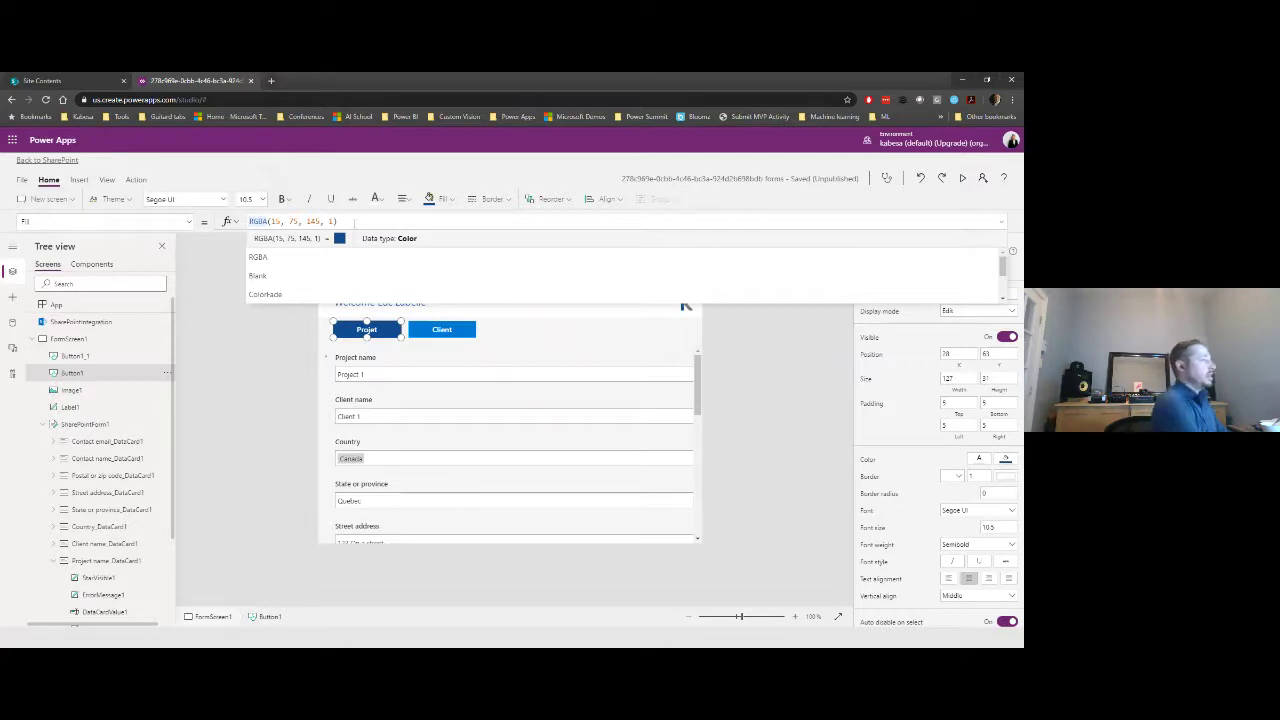
{"action": "type", "text": "If"}
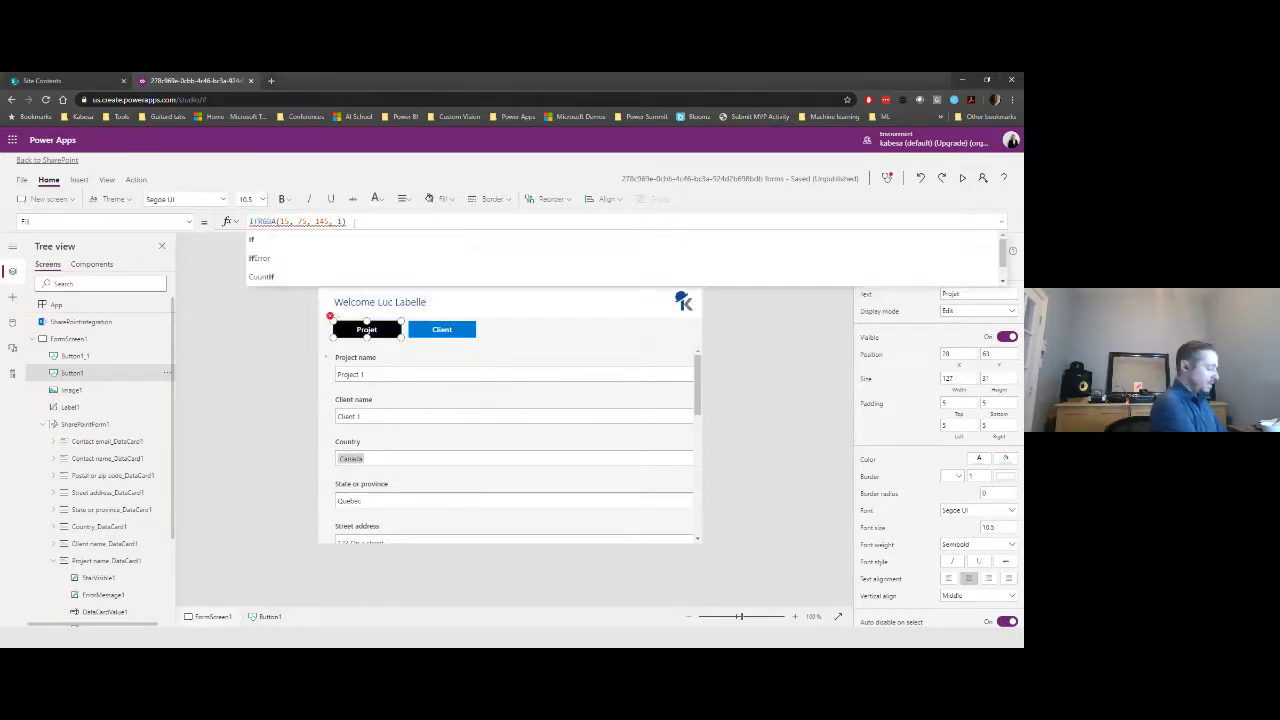
{"action": "type", "text": "(gl_"}
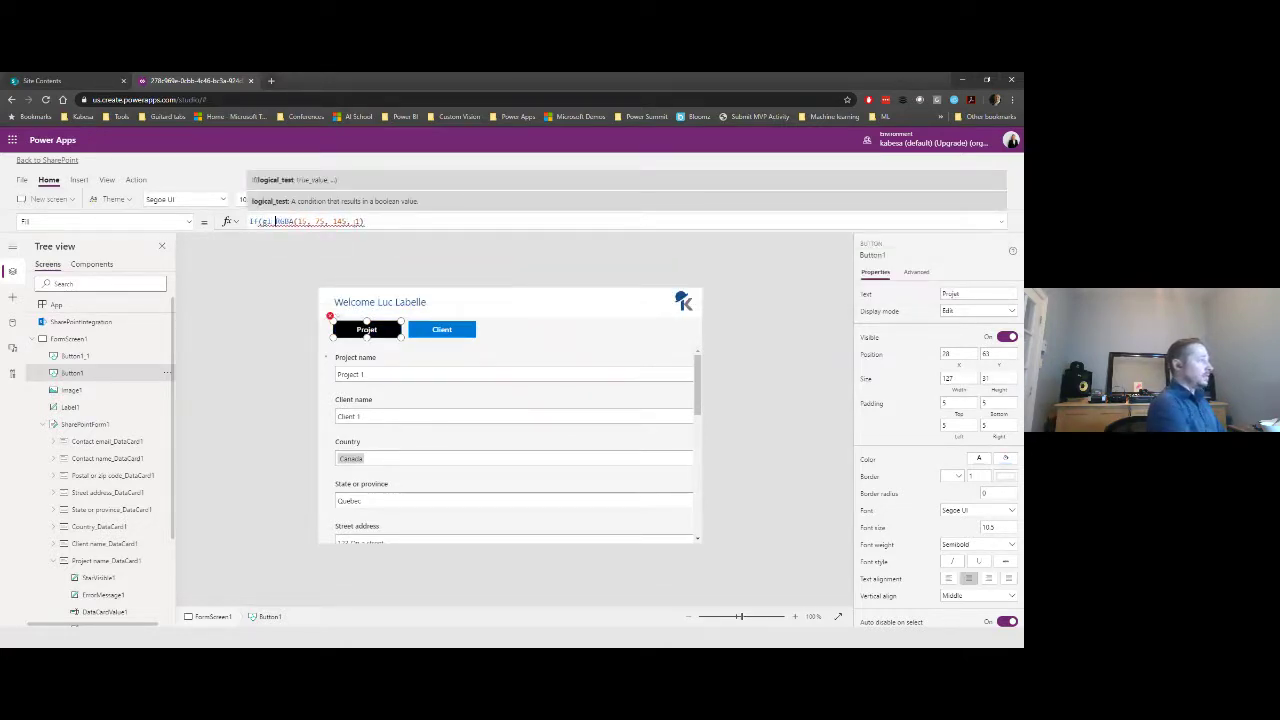
{"action": "key", "text": "Left"}
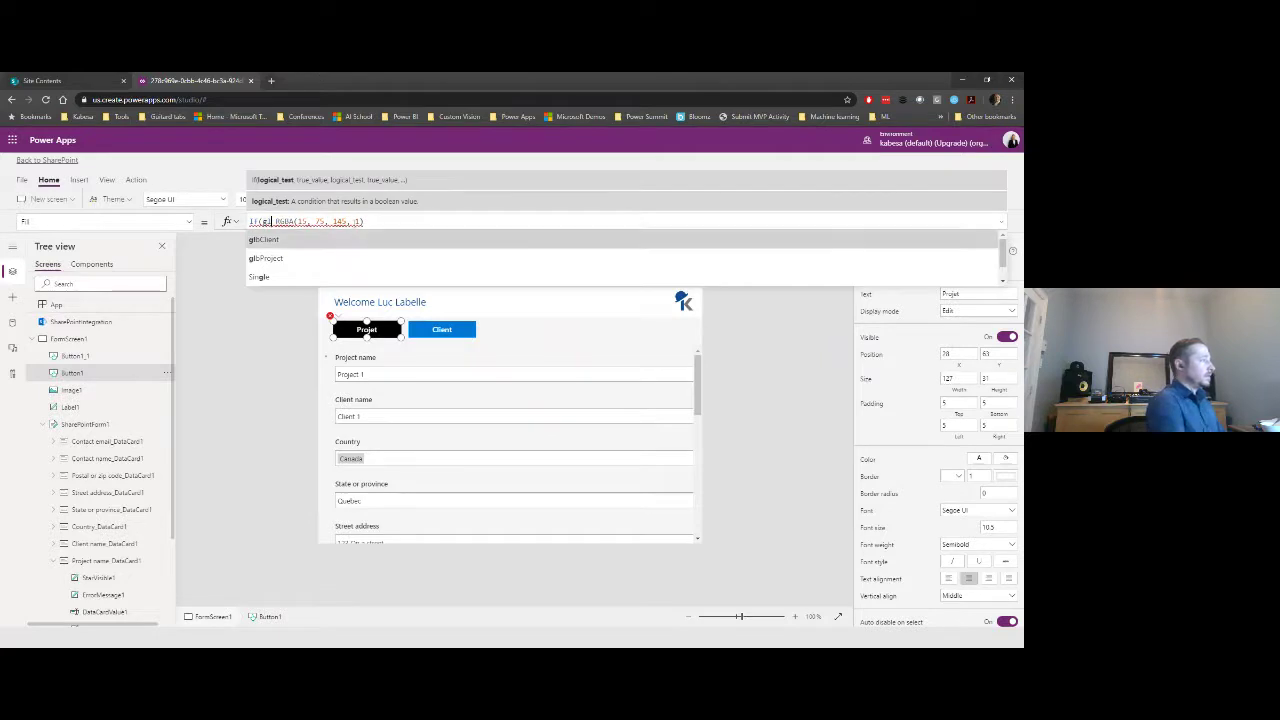
{"action": "type", "text": "bProject"}
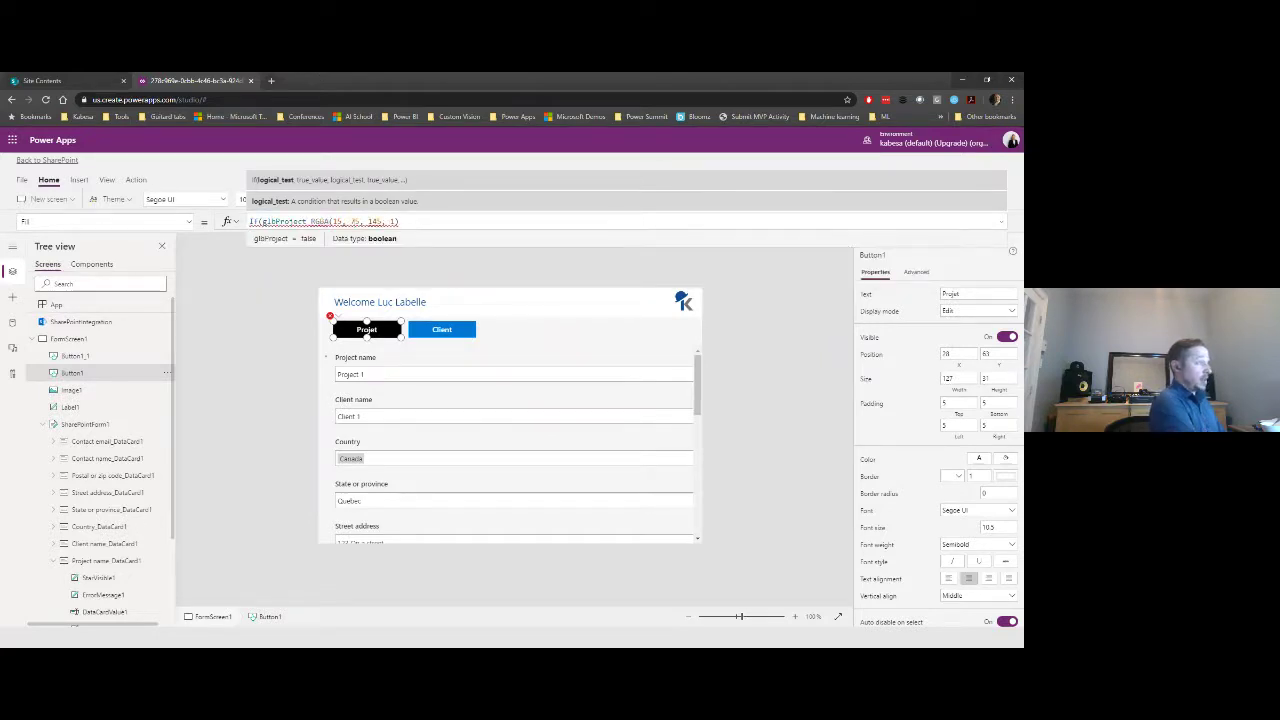
{"action": "type", "text": ","}
{"action": "key", "text": "BackSpace"}
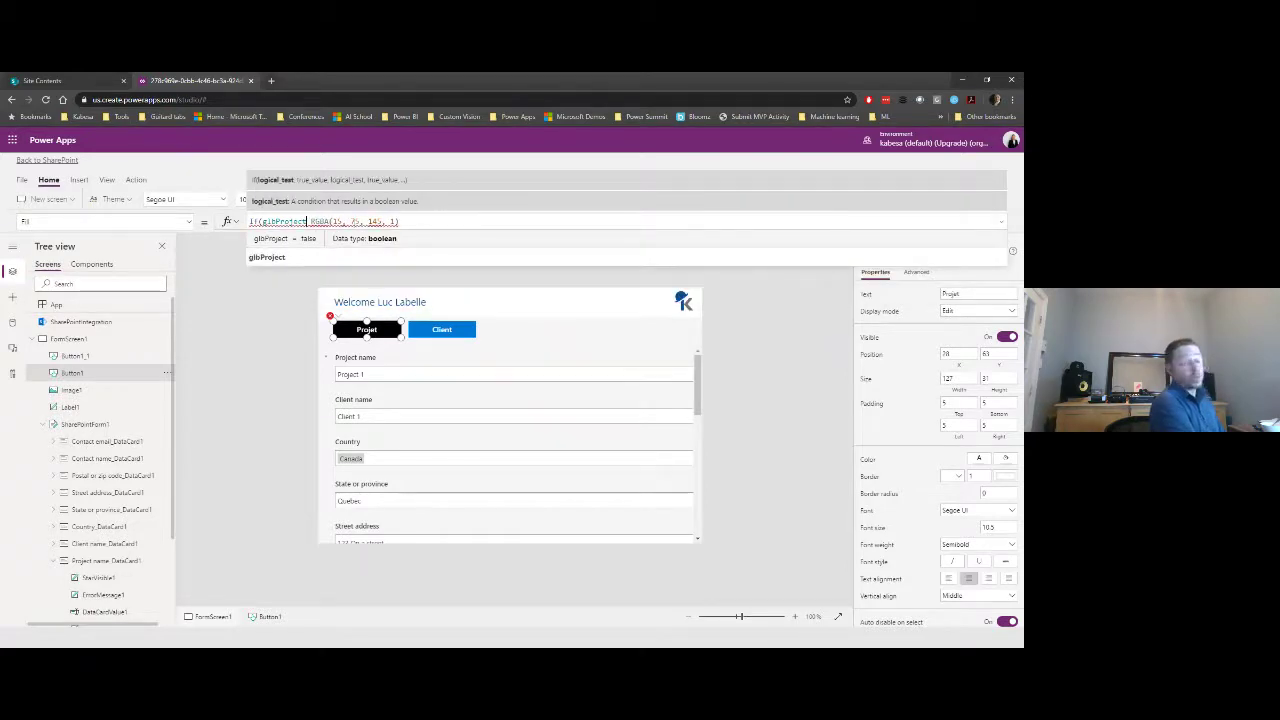
{"action": "type", "text": ","}
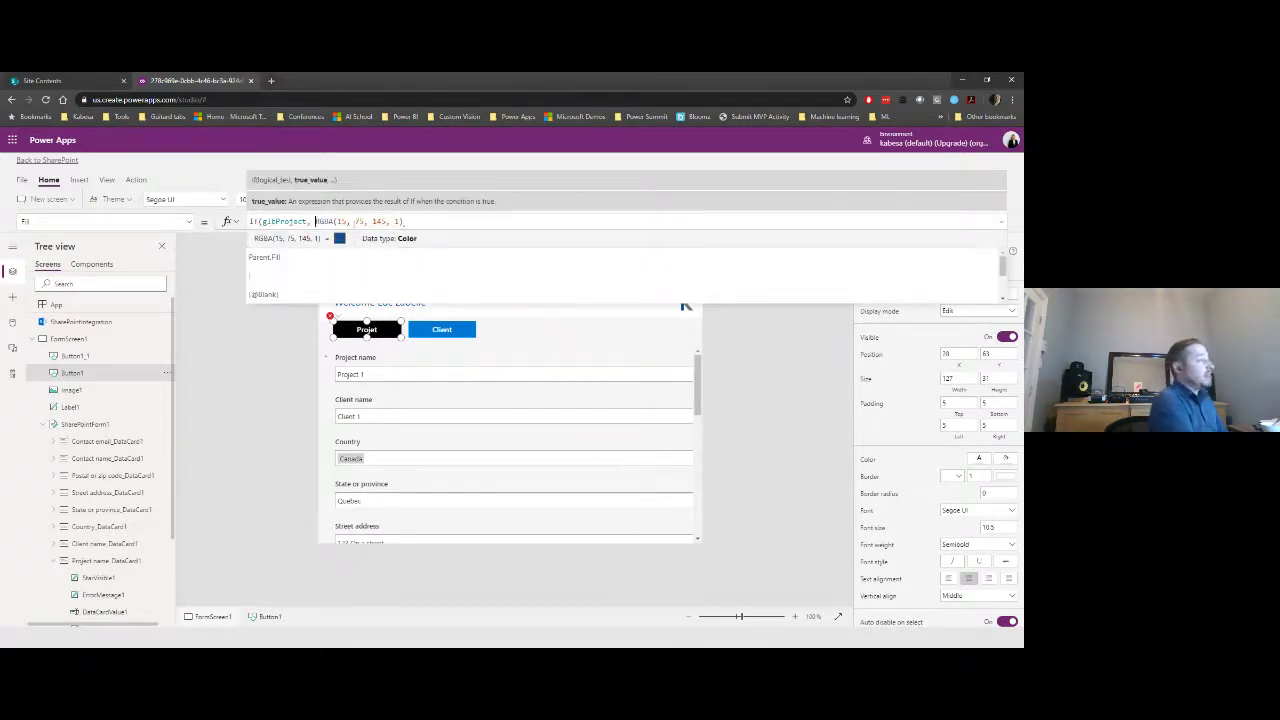
{"action": "key", "text": "Right"}
{"action": "key", "text": "Right"}
{"action": "key", "text": "Right"}
{"action": "key", "text": "Right"}
{"action": "key", "text": "Right"}
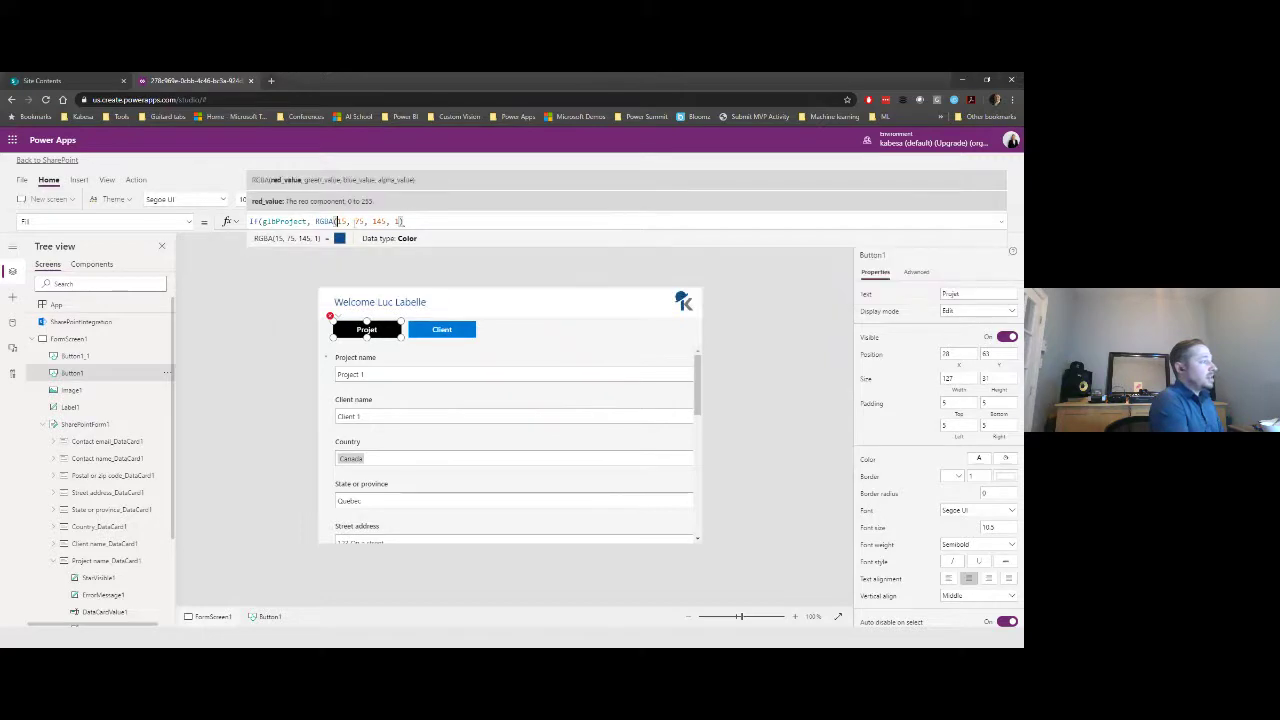
{"action": "key", "text": "Right"}
{"action": "key", "text": "Right"}
{"action": "key", "text": "Right"}
{"action": "key", "text": "Right"}
{"action": "key", "text": "Right"}
{"action": "key", "text": "Right"}
{"action": "key", "text": "Right"}
{"action": "key", "text": "Right"}
{"action": "key", "text": "Right"}
{"action": "key", "text": "Right"}
{"action": "key", "text": "Right"}
{"action": "key", "text": "Right"}
{"action": "key", "text": "Right"}
{"action": "key", "text": "Right"}
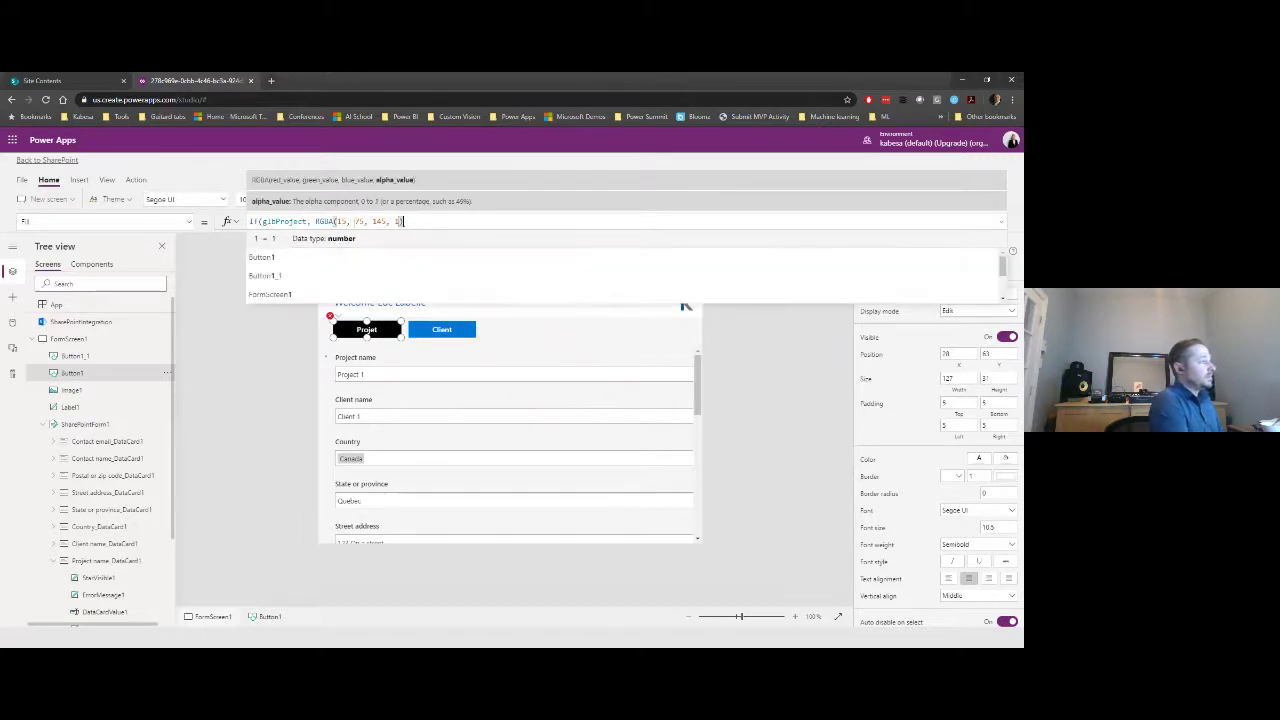
{"action": "key", "text": "Right"}
- Add ColorFade(RGBA(15, 75, 145, 1), 50%) as the else colour and copy the formula
{"action": "type", "text": ", "}
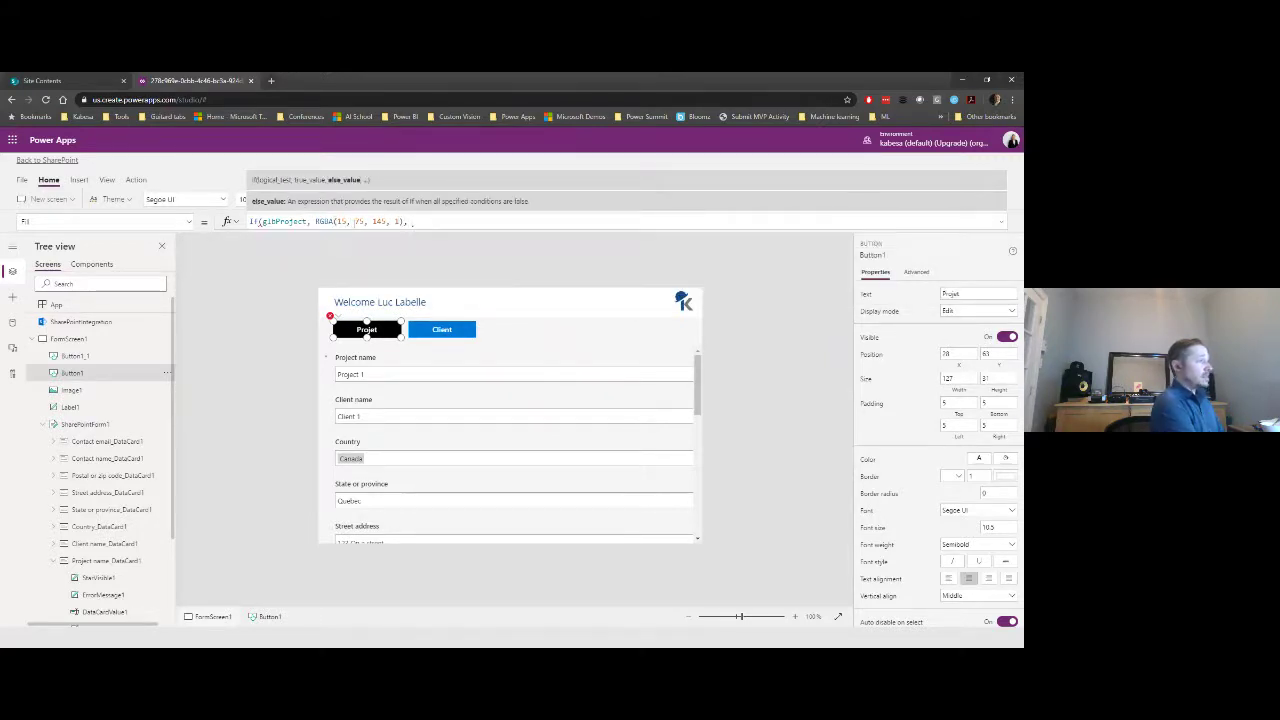
{"action": "type", "text": "co"}
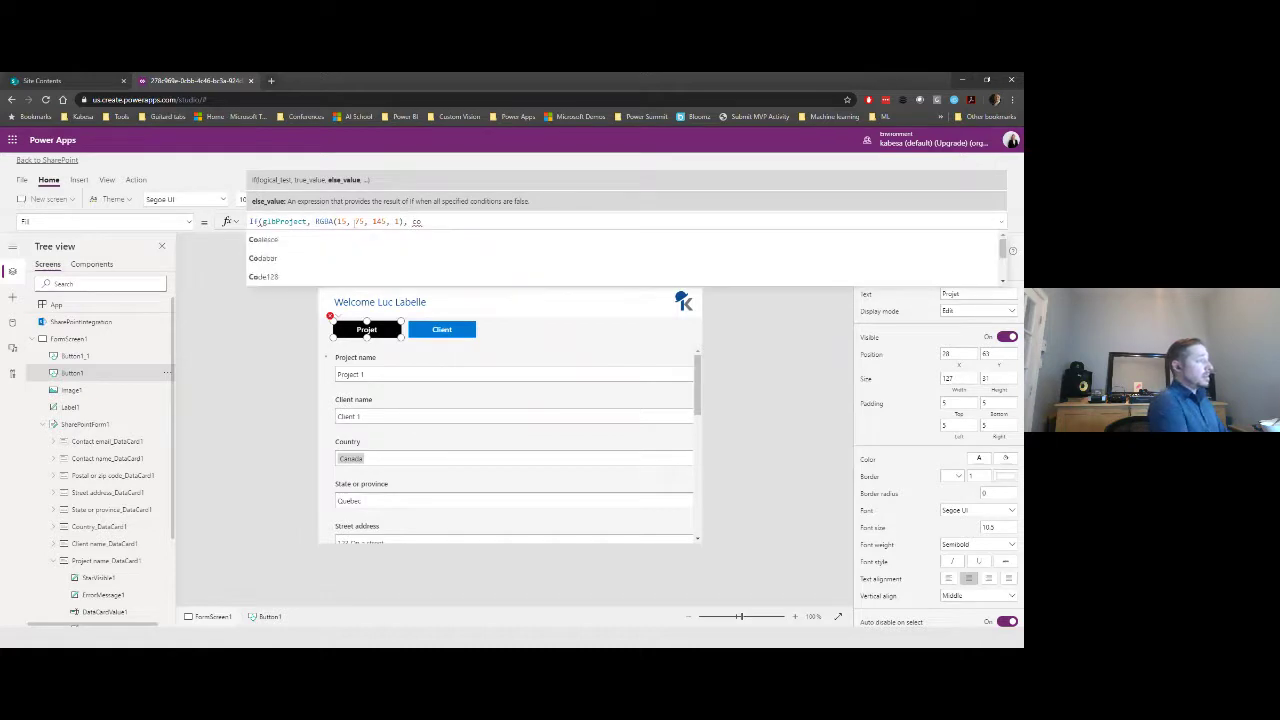
{"action": "type", "text": "ol"}
{"action": "key", "text": "BackSpace"}
{"action": "key", "text": "BackSpace"}
{"action": "type", "text": "lor"}
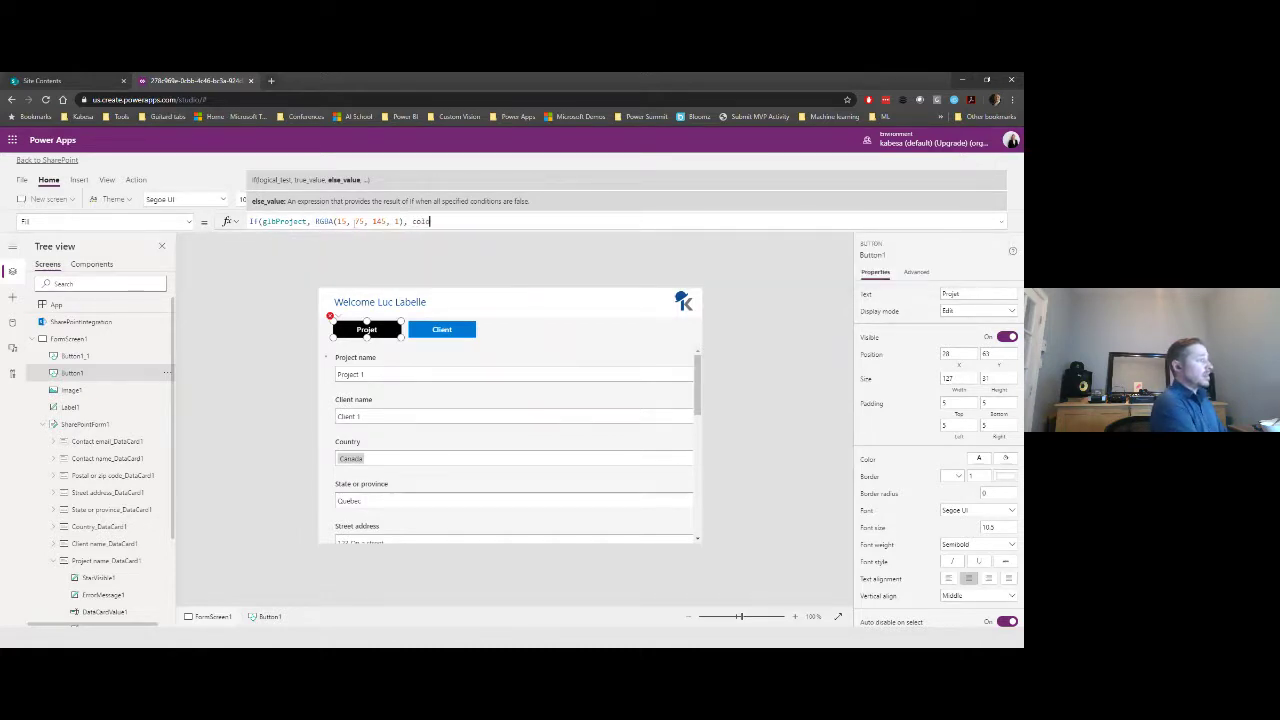
{"action": "key", "text": "Down"}
{"action": "key", "text": "Down"}
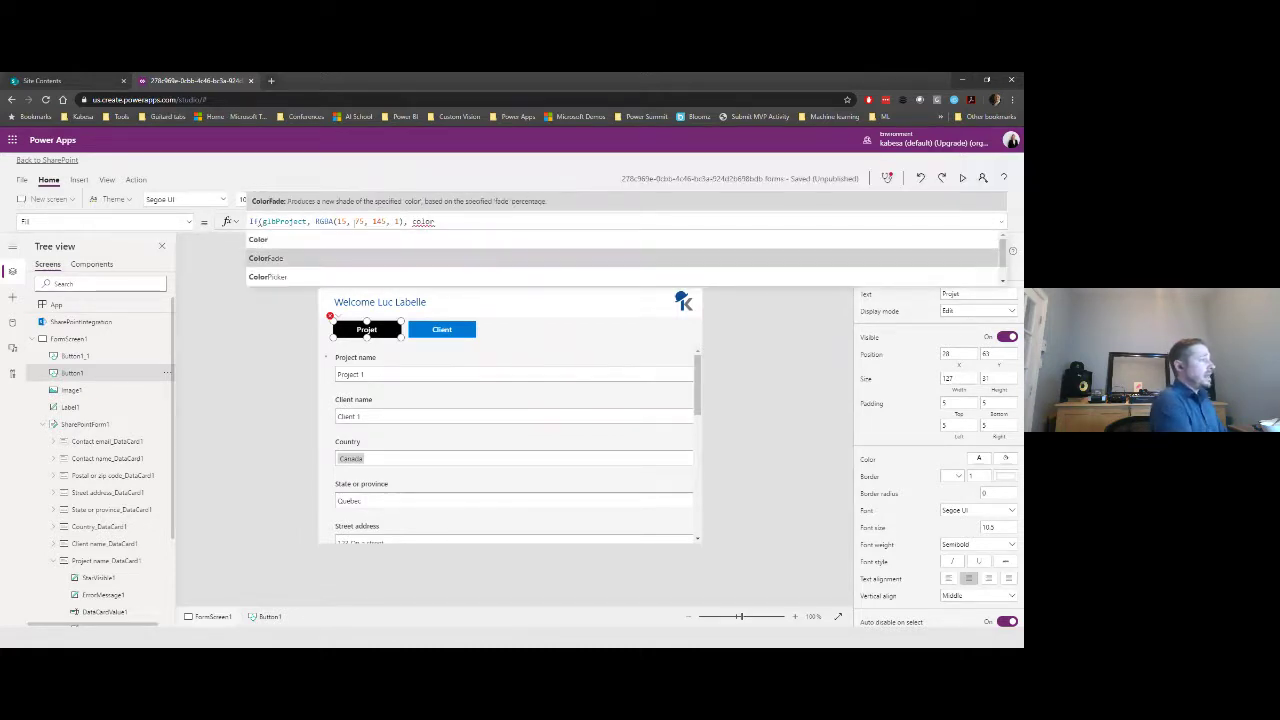
{"action": "key", "text": "Return"}
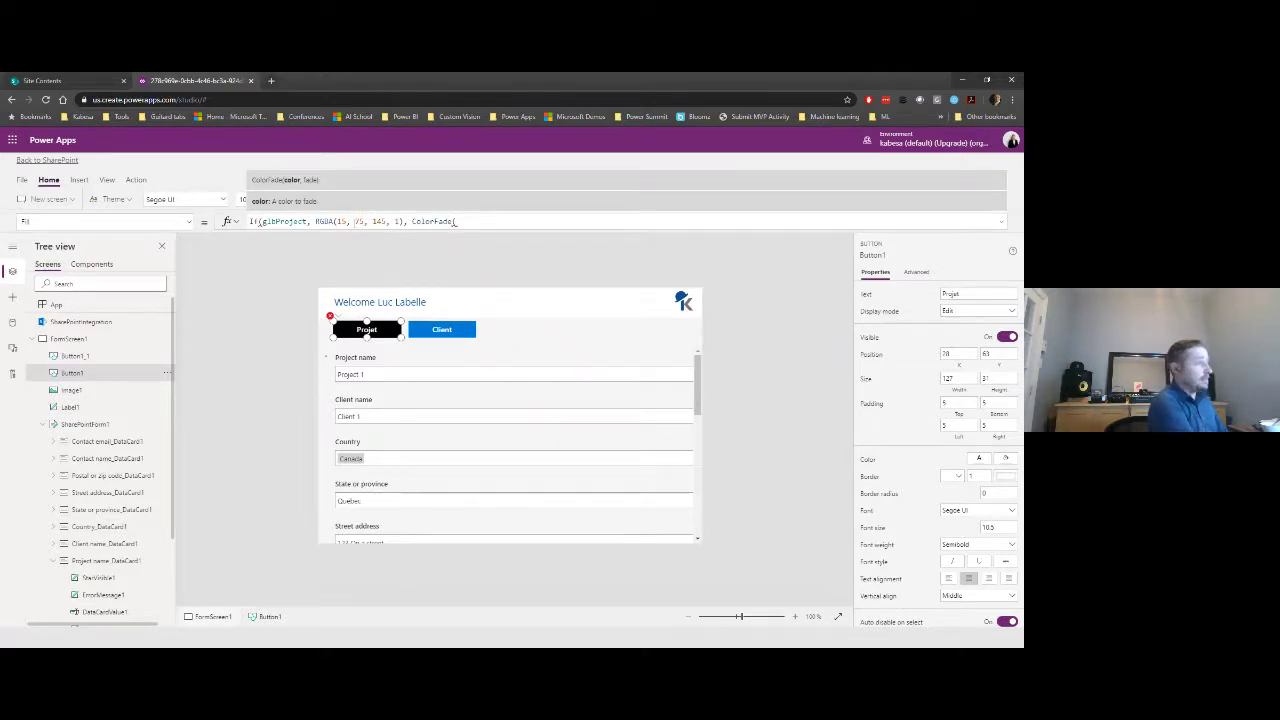
{"action": "key", "text": "ctrl+v"}
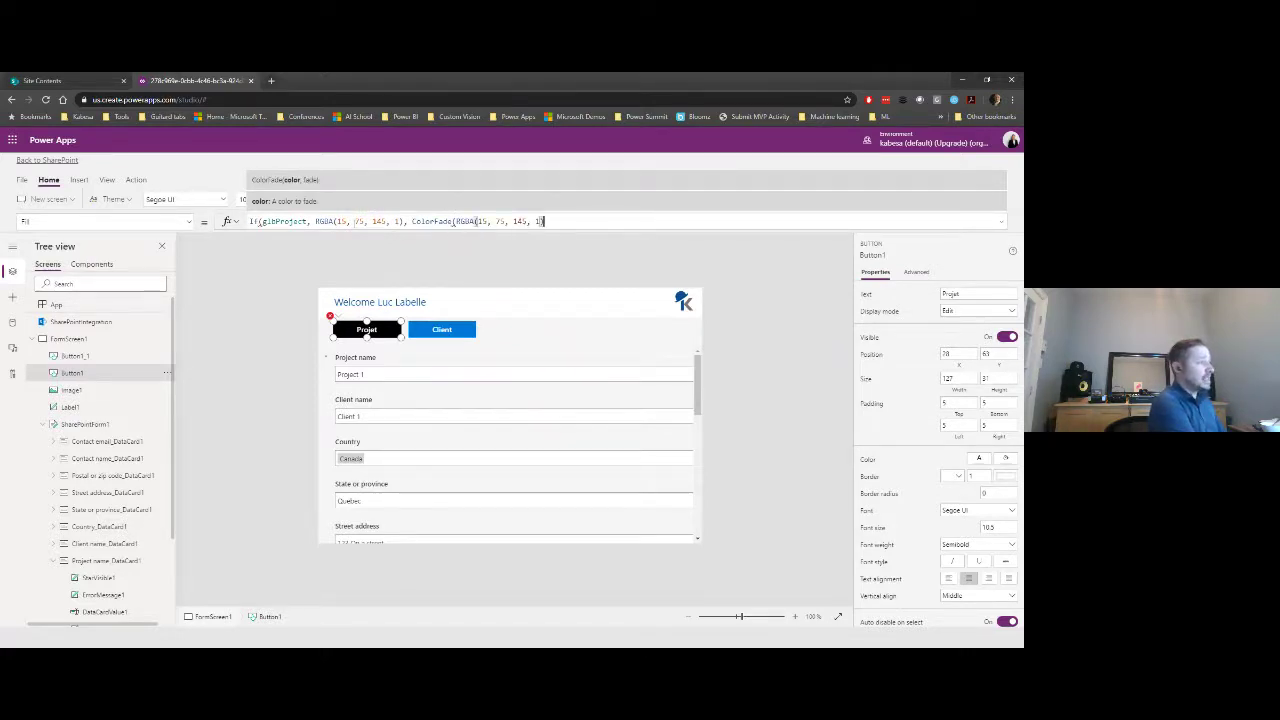
{"action": "type", "text": ", "}
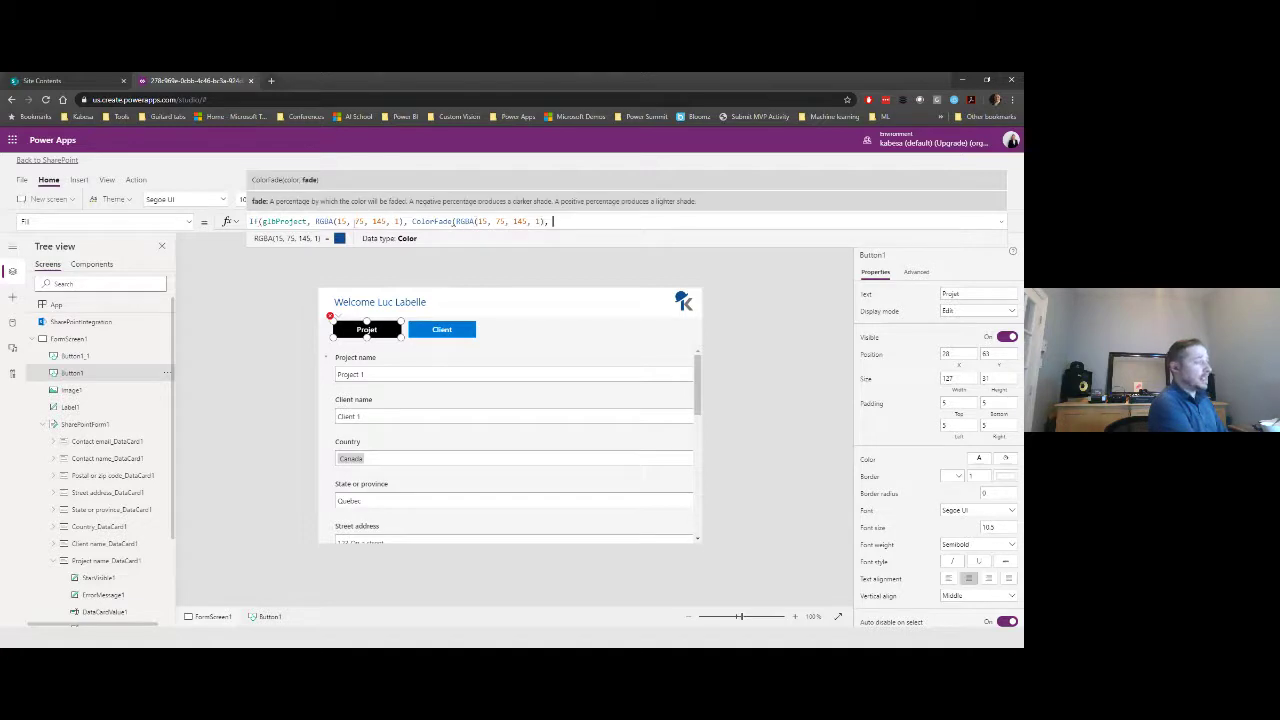
{"action": "type", "text": "50%"}
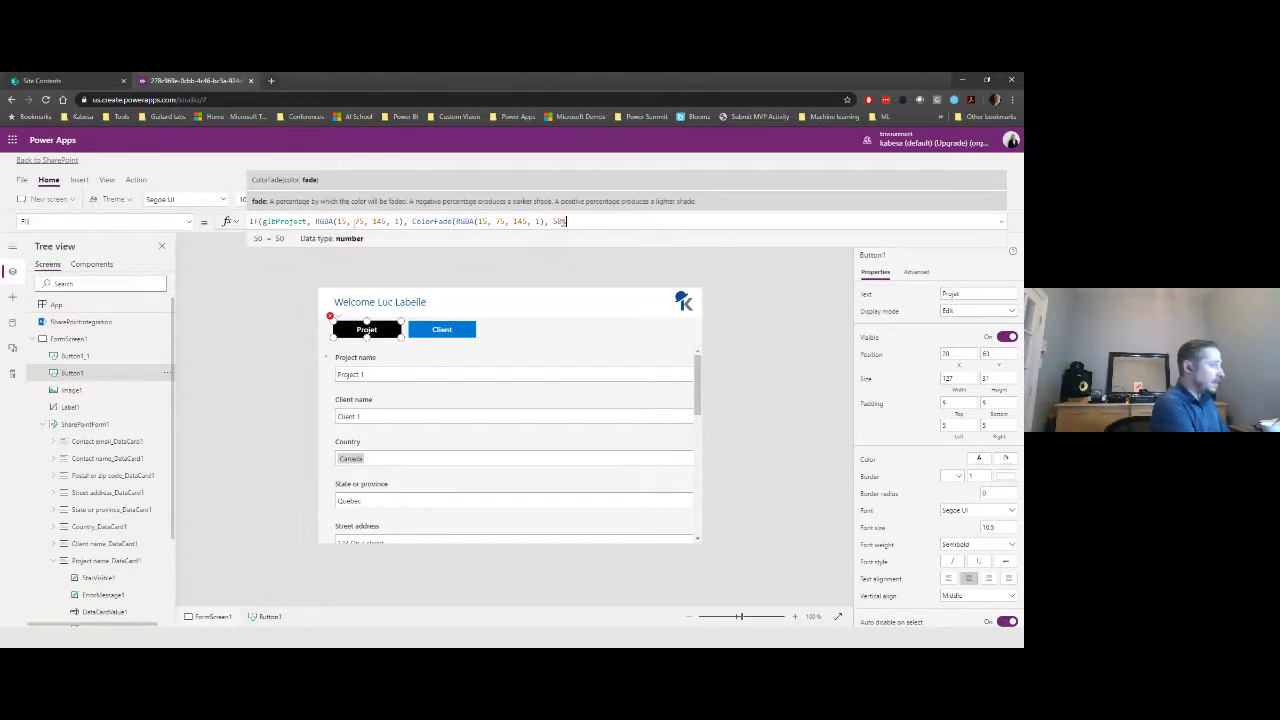
{"action": "type", "text": "))"}
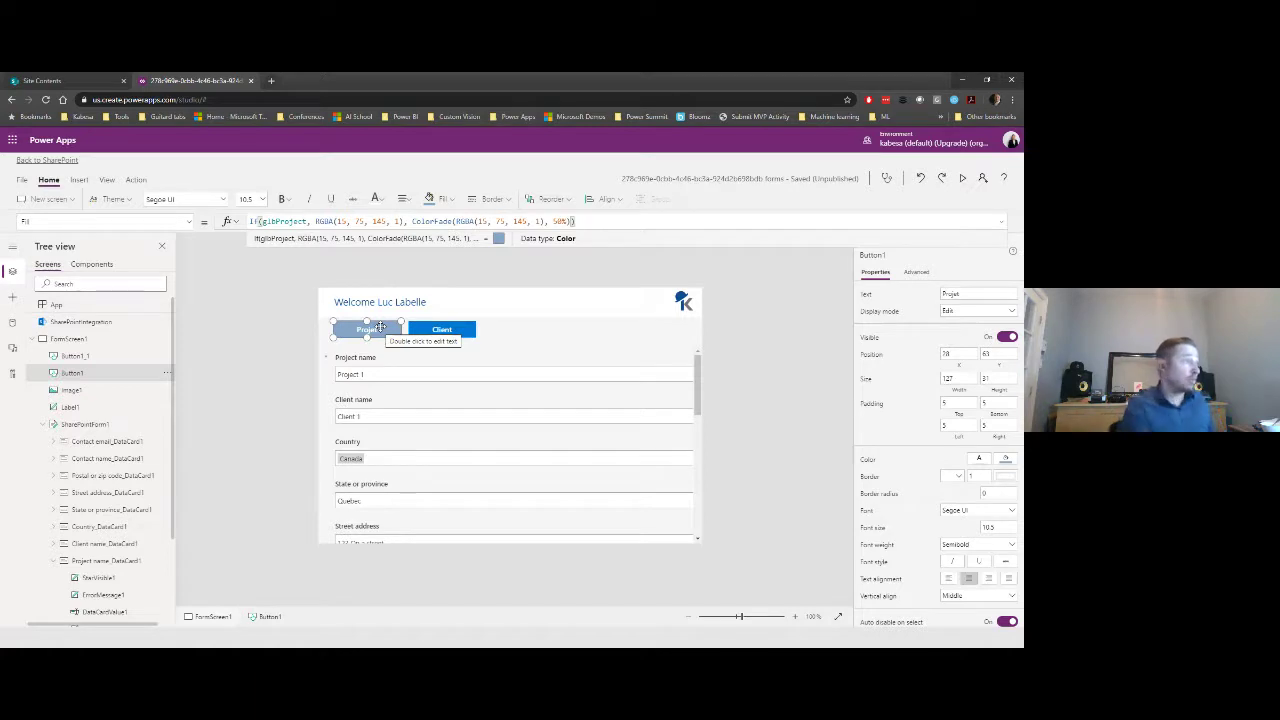
{"action": "key", "text": "ctrl+a"}
{"action": "key", "text": "ctrl+c"}
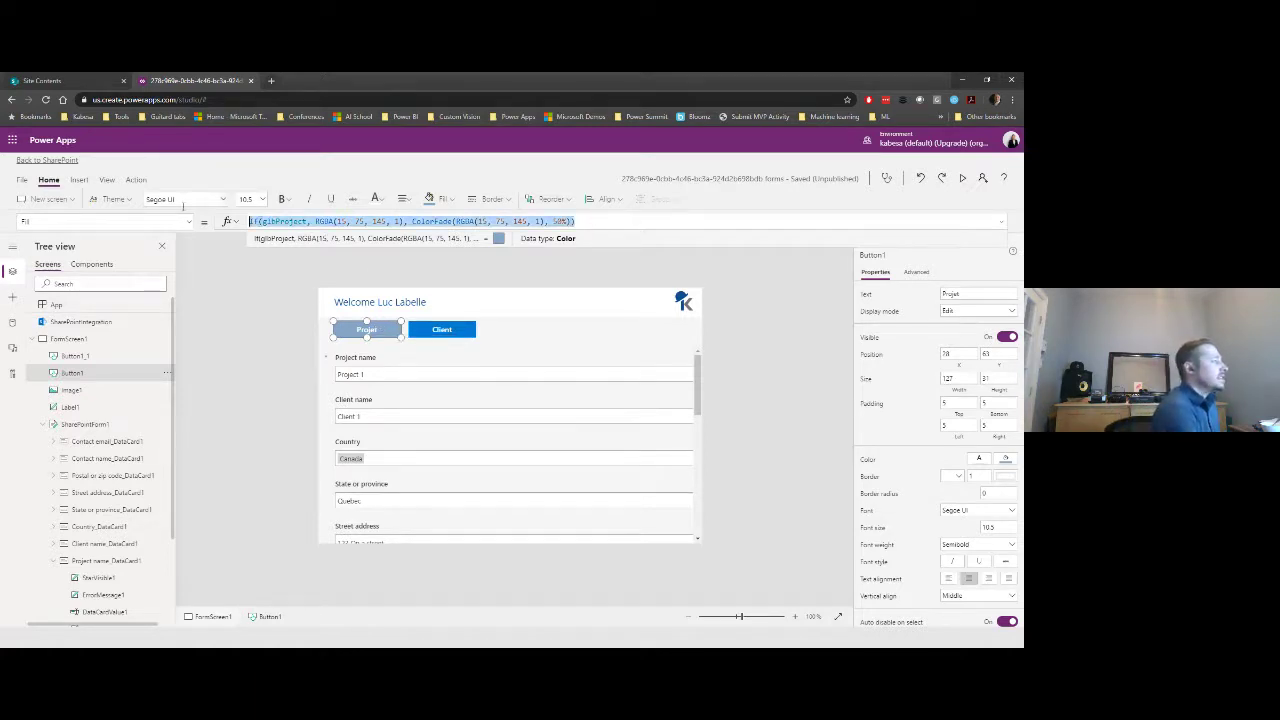
- Paste the If/ColorFade formula into the Client button's Fill and change the condition to glbClient
{"action": "left_click", "coordinate": [442, 329]}
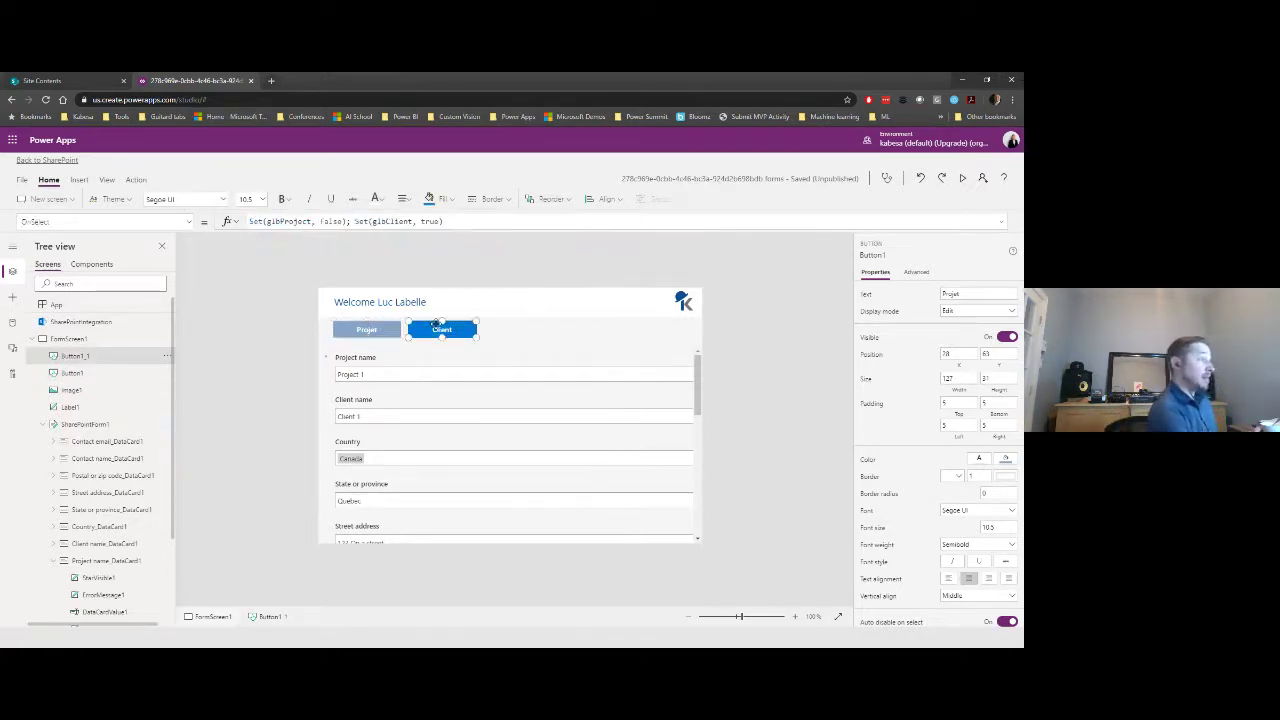
{"action": "left_click", "coordinate": [189, 224]}
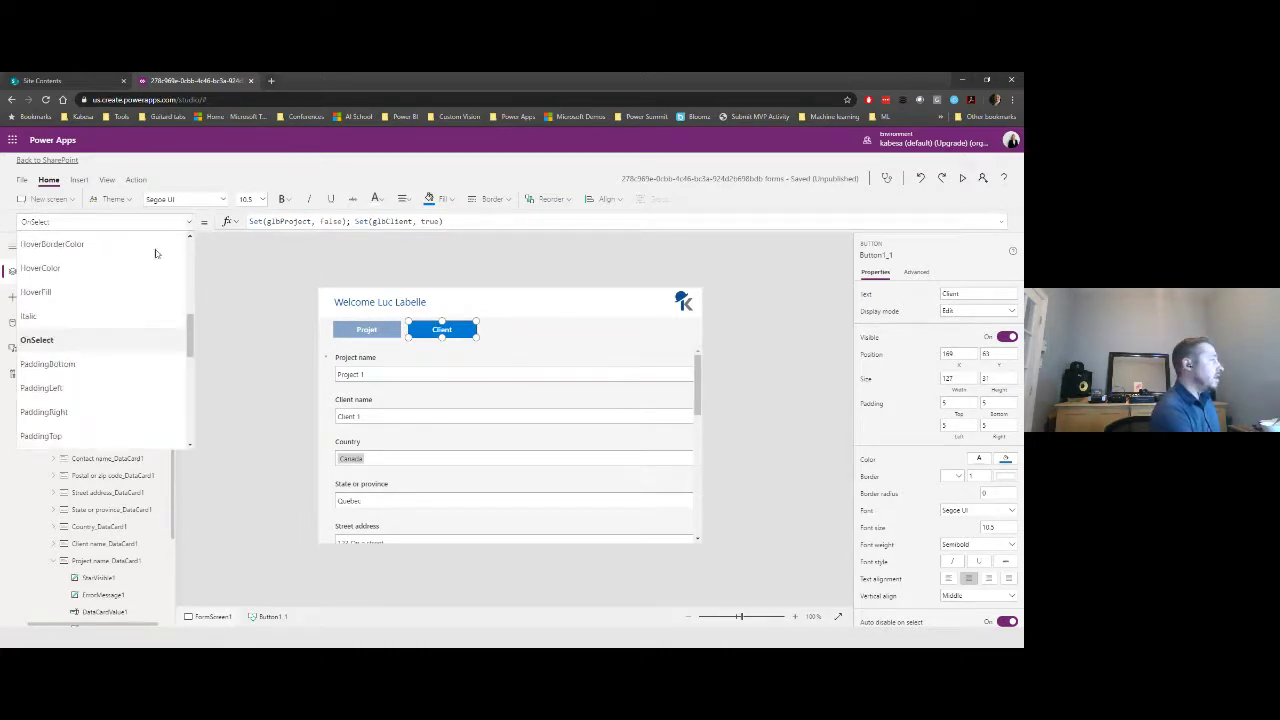
{"action": "scroll", "coordinate": [156, 253], "scroll_direction": "up", "scroll_amount": 4}
{"action": "left_click", "coordinate": [125, 319]}
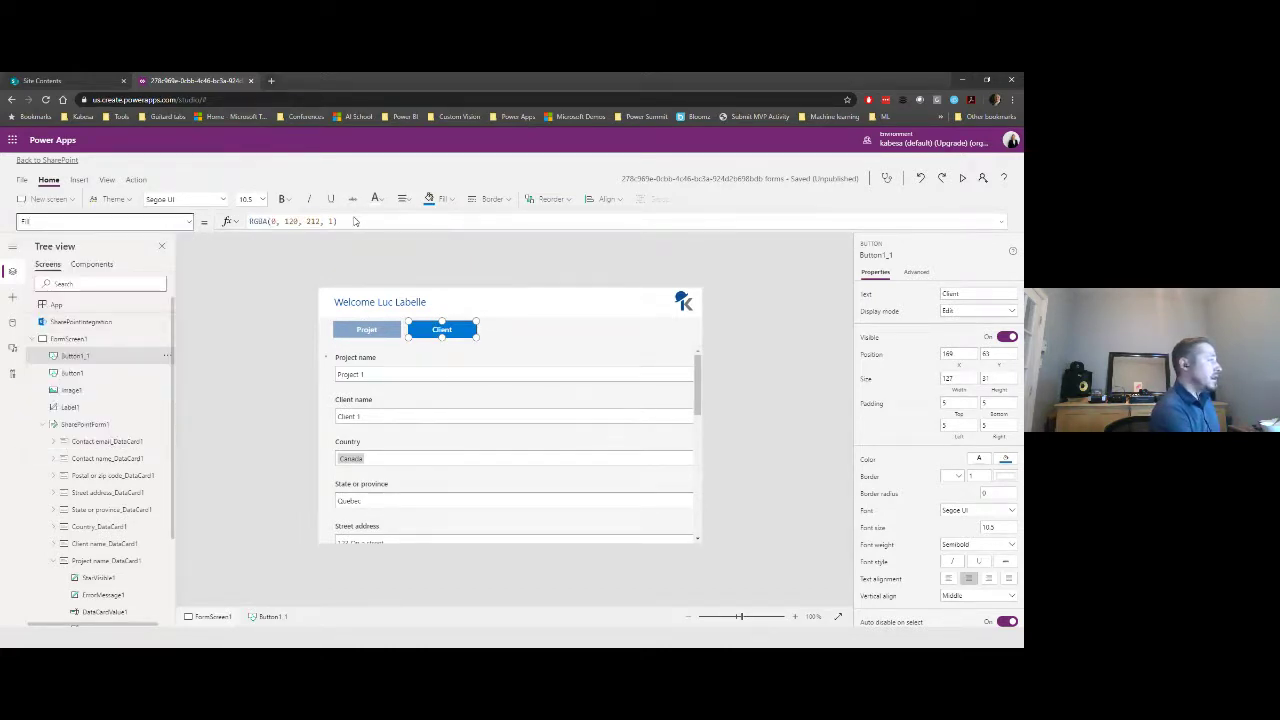
{"action": "left_click_drag", "start_coordinate": [363, 222], "coordinate": [222, 215]}
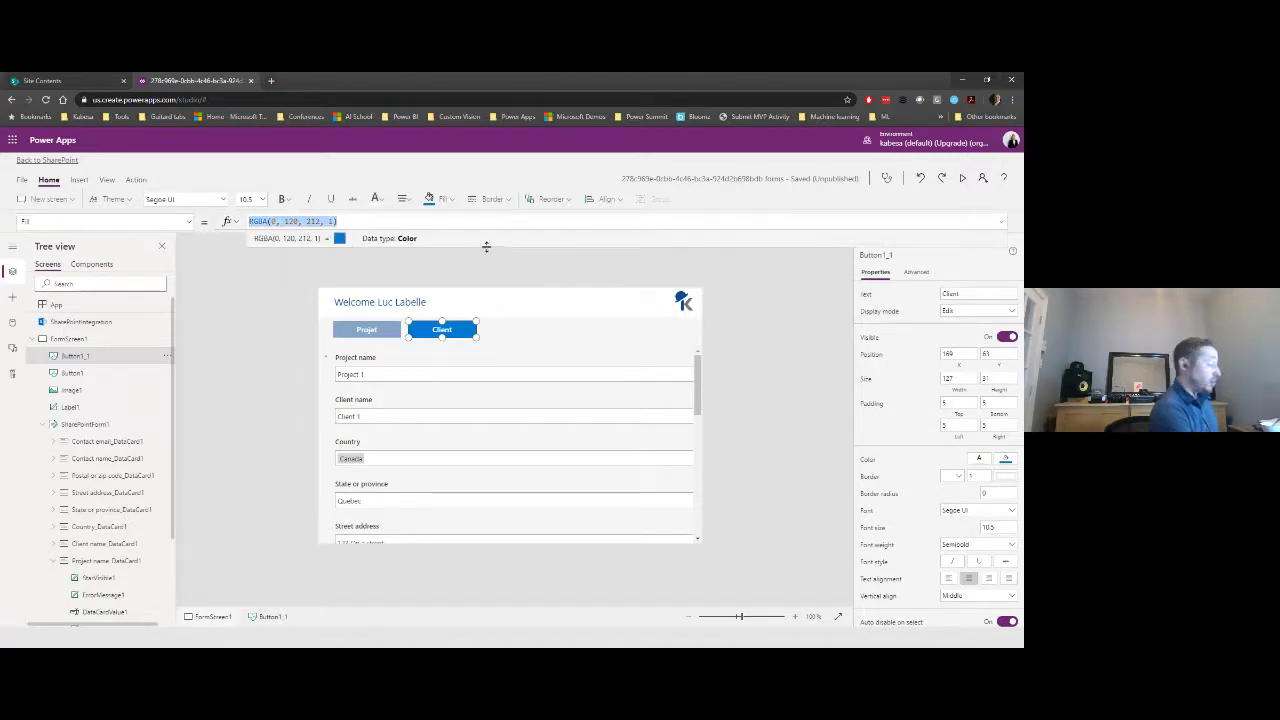
{"action": "key", "text": "ctrl+v"}
{"action": "left_click", "coordinate": [307, 221]}
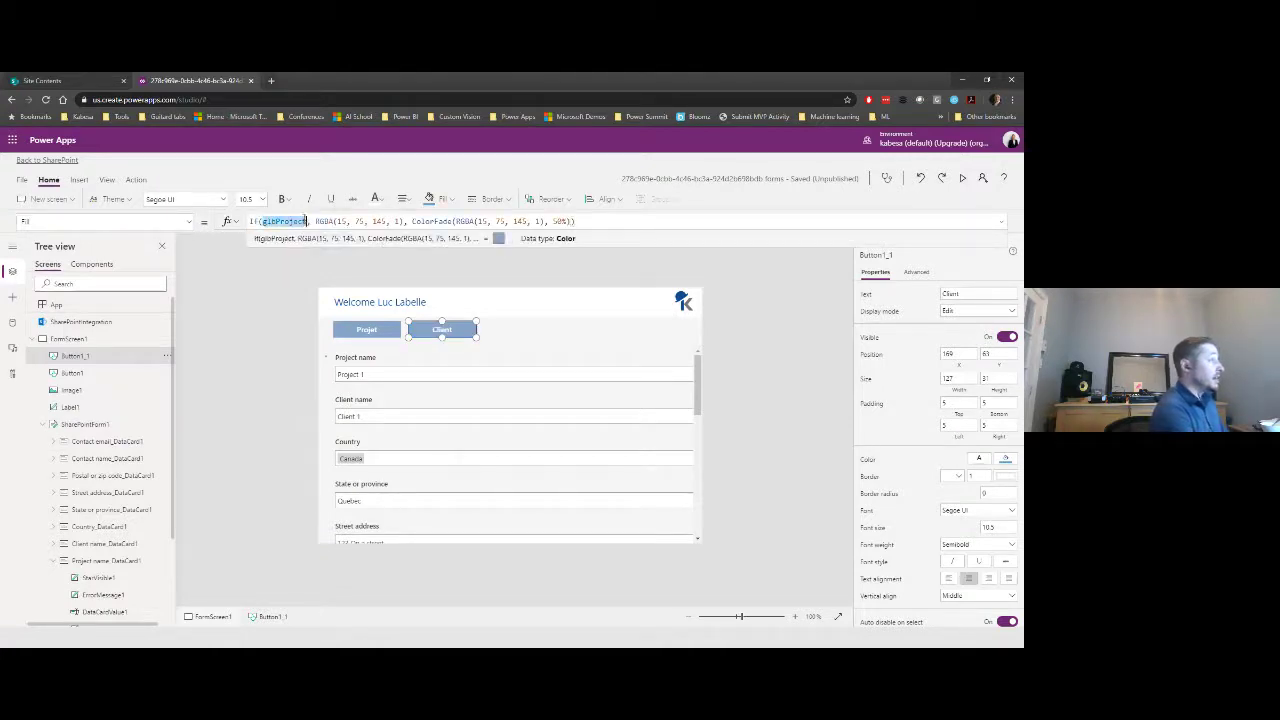
{"action": "key", "text": "BackSpace"}
{"action": "key", "text": "BackSpace"}
{"action": "key", "text": "BackSpace"}
{"action": "key", "text": "BackSpace"}
{"action": "key", "text": "BackSpace"}
{"action": "key", "text": "BackSpace"}
{"action": "key", "text": "BackSpace"}
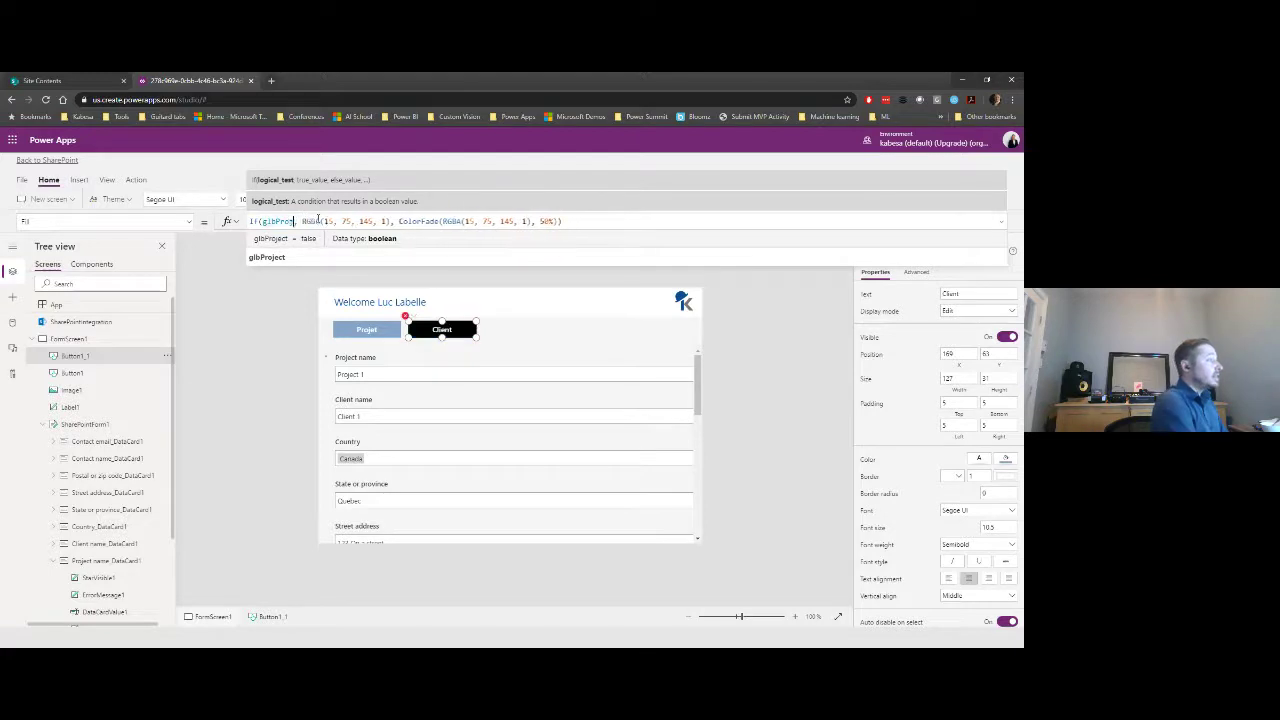
{"action": "key", "text": "Down"}
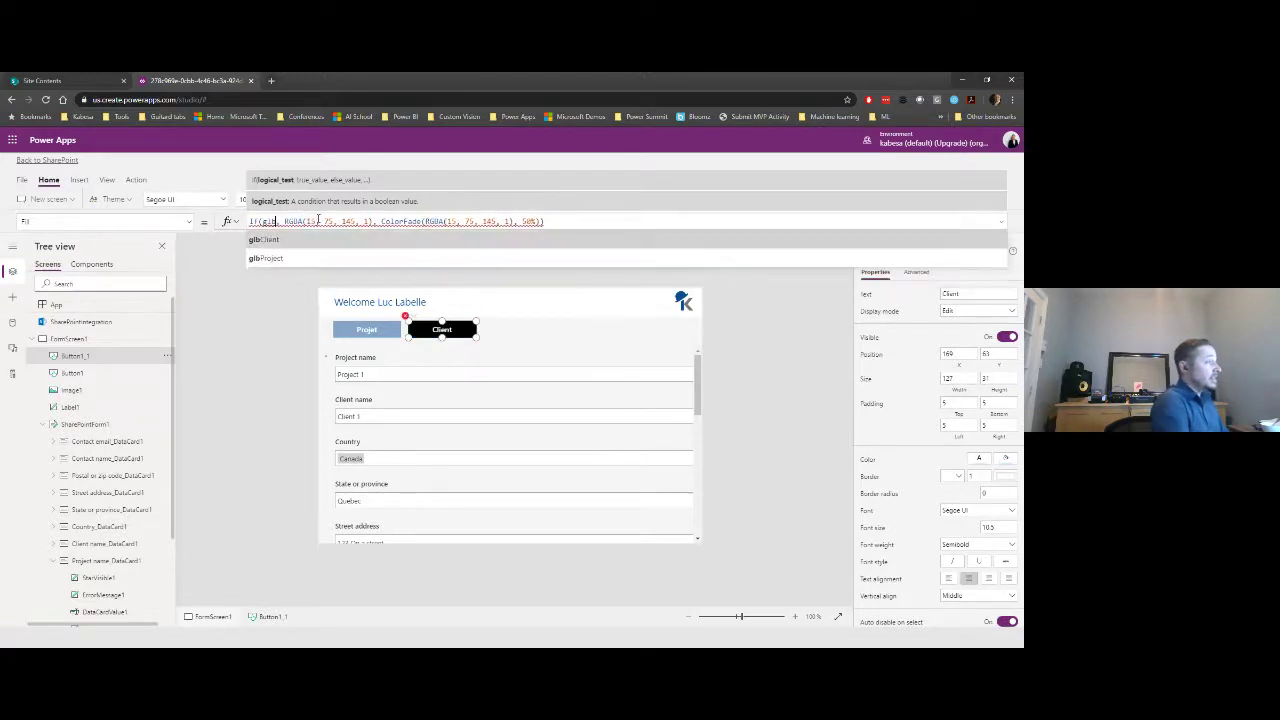
{"action": "key", "text": "Return"}
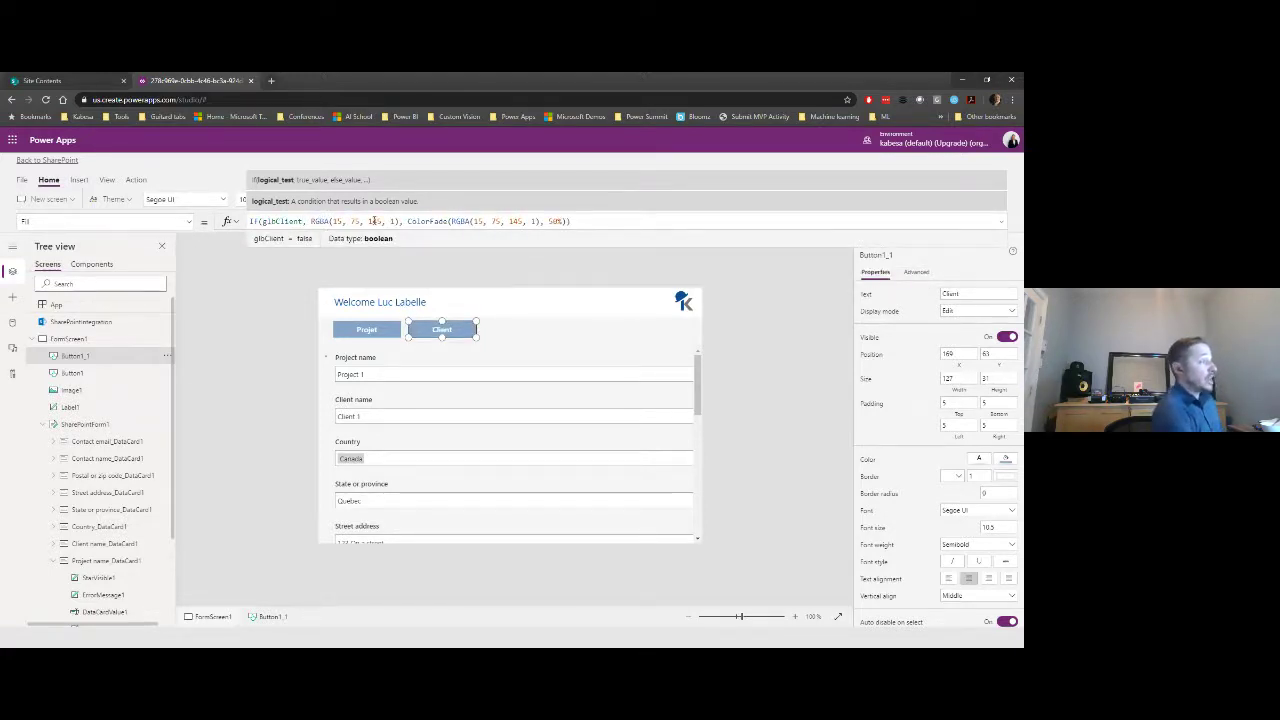
- Preview the app, switch between Projet and Client tabs several times, then close the preview
{"action": "left_click", "coordinate": [764, 300]}
{"action": "left_click", "coordinate": [964, 178]}
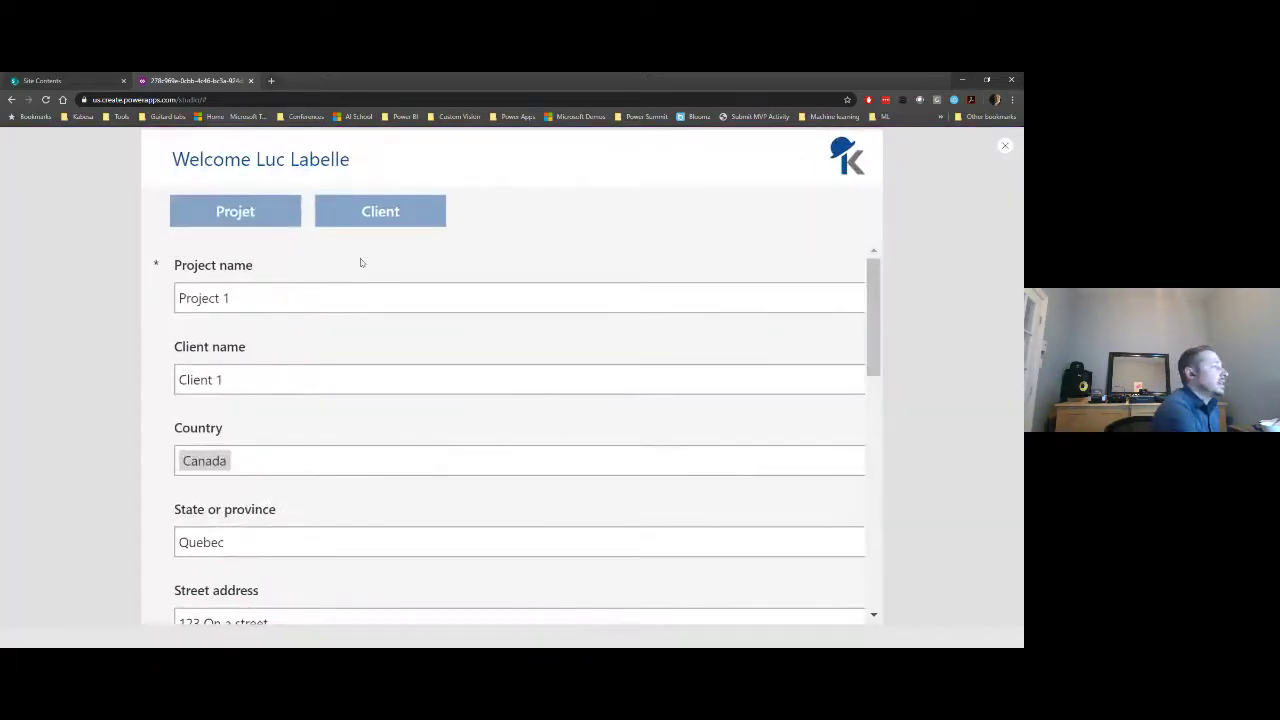
{"action": "left_click", "coordinate": [235, 211]}
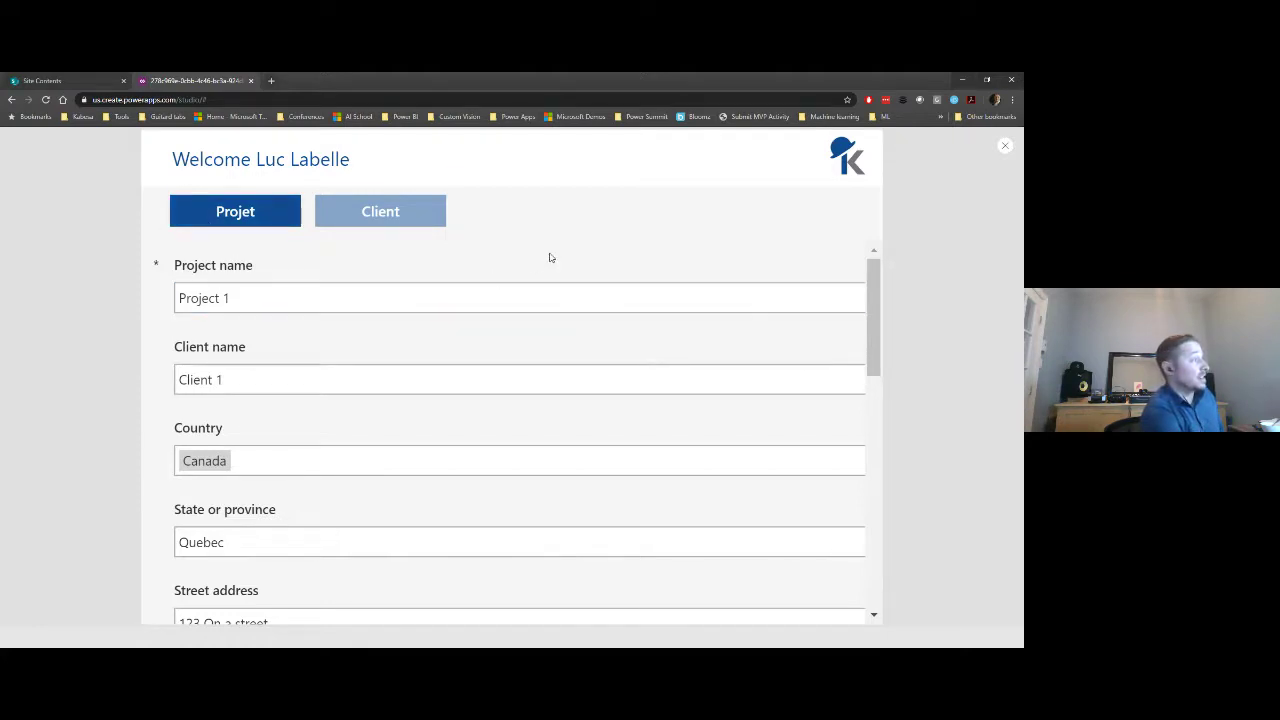
{"action": "left_click", "coordinate": [431, 210]}
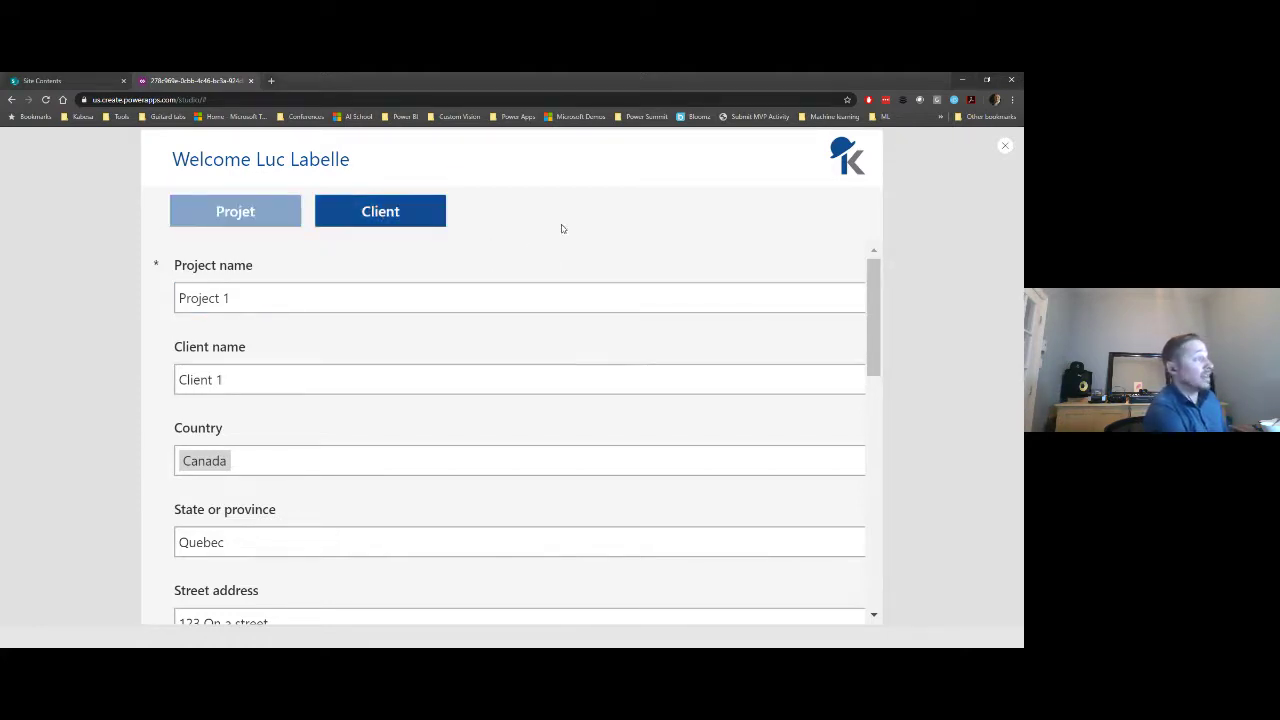
{"action": "left_click", "coordinate": [266, 215]}
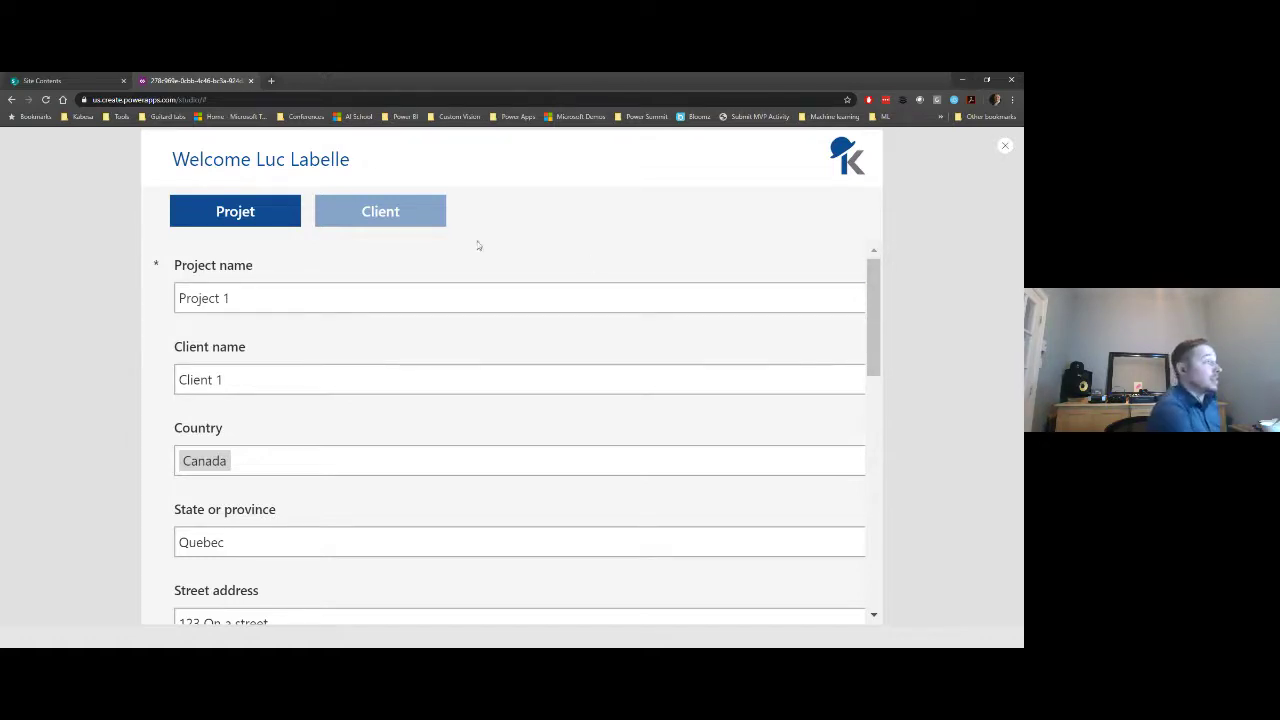
{"action": "left_click", "coordinate": [380, 212]}
{"action": "left_click", "coordinate": [282, 214]}
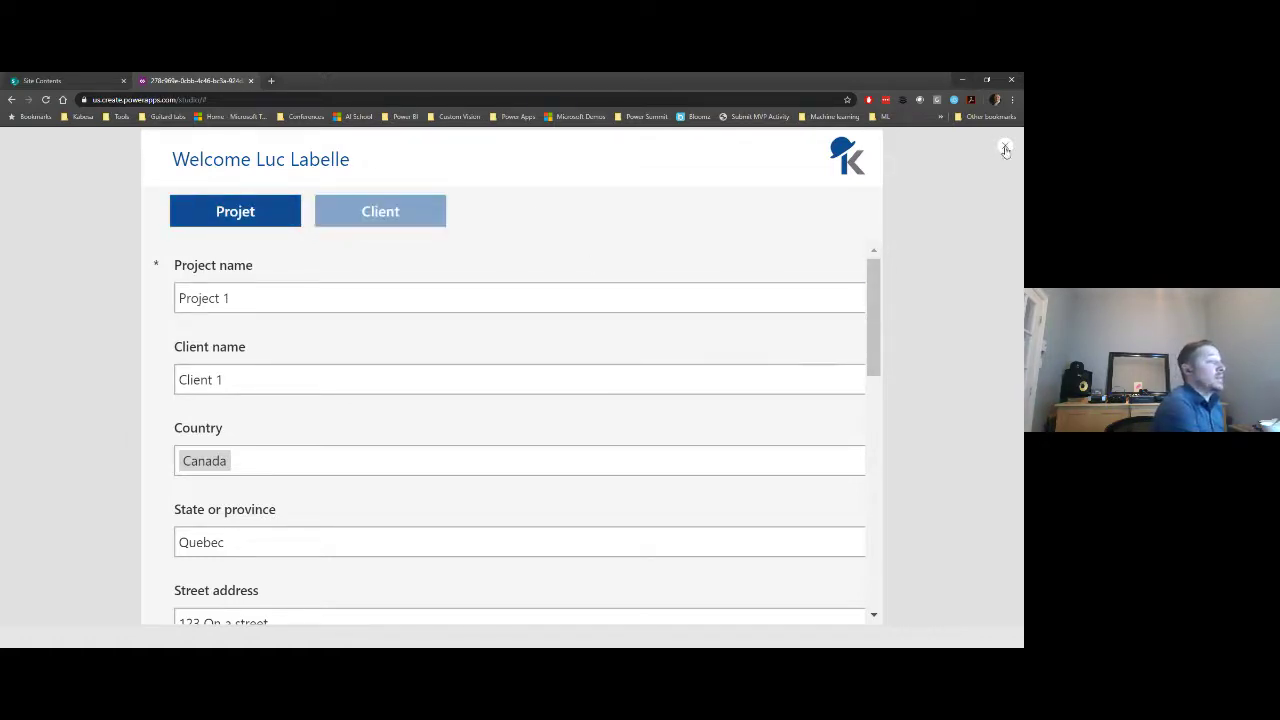
{"action": "left_click", "coordinate": [1006, 150]}
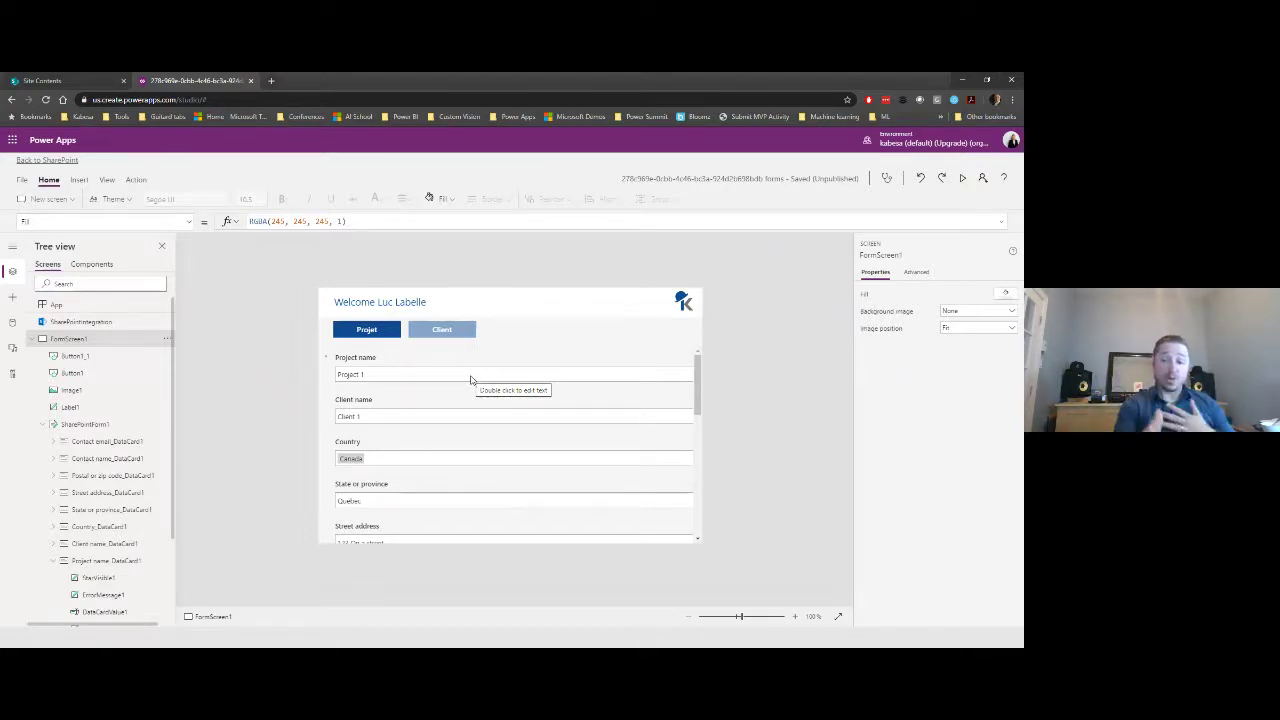
- Set the Project name card's Visible property to glbProject
{"action": "left_click", "coordinate": [364, 366]}
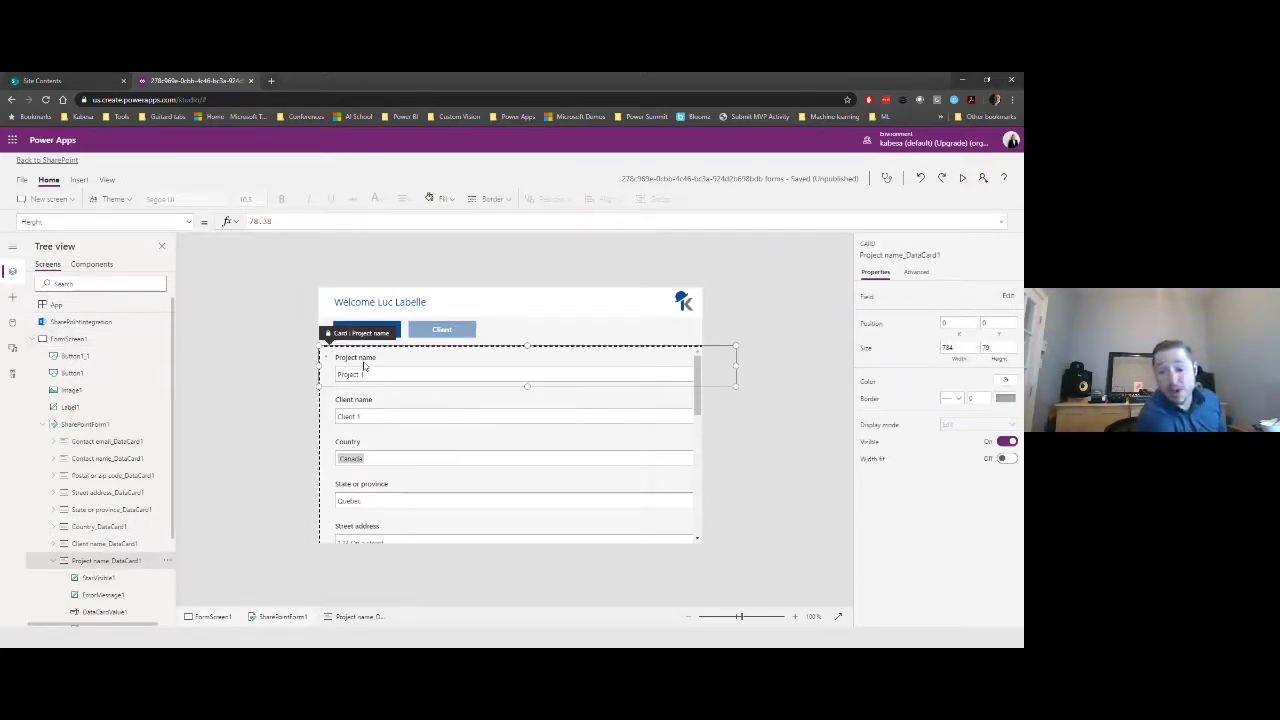
{"action": "left_click", "coordinate": [189, 221]}
{"action": "left_click", "coordinate": [108, 360]}
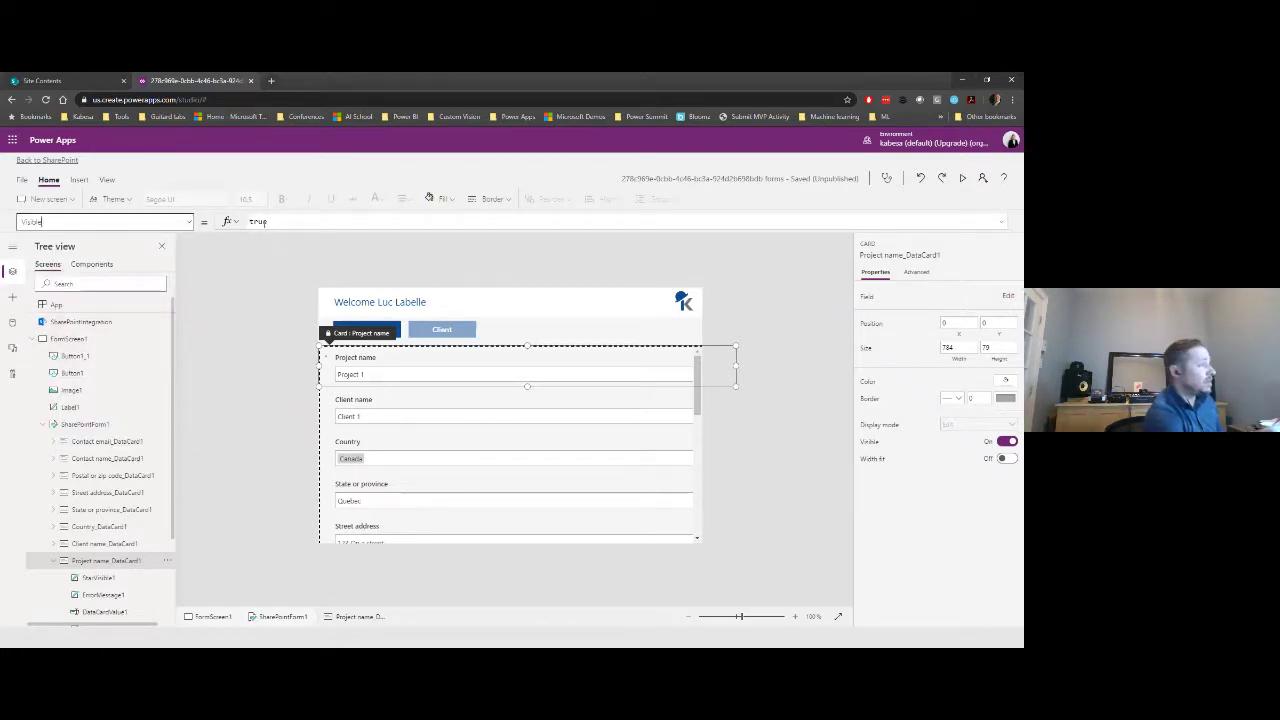
{"action": "double_click", "coordinate": [258, 221]}
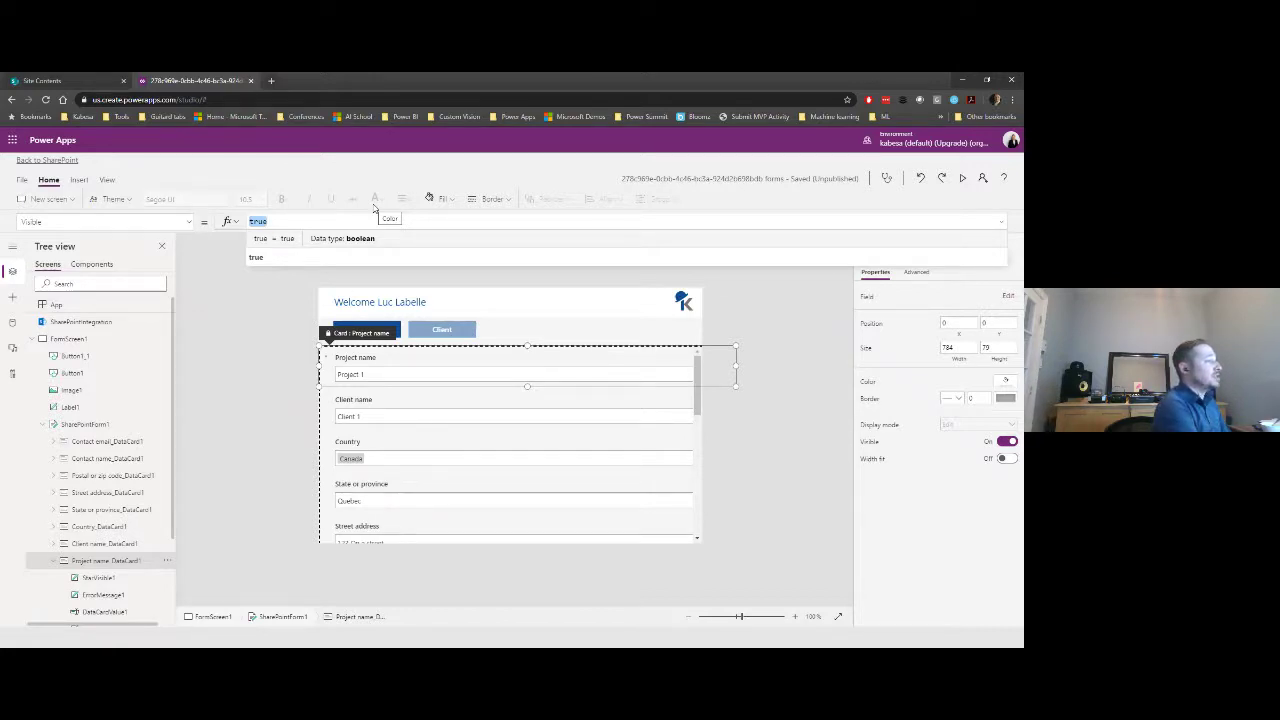
{"action": "type", "text": "glo"}
{"action": "key", "text": "BackSpace"}
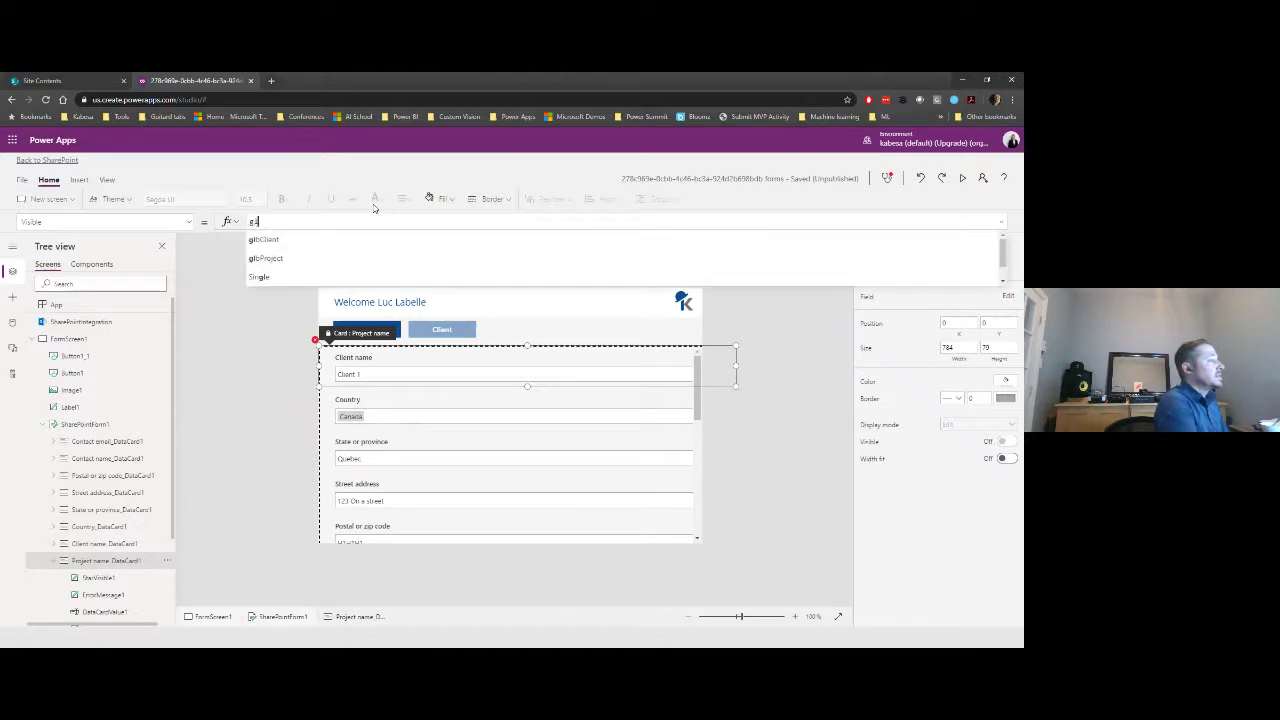
{"action": "type", "text": "bProject"}
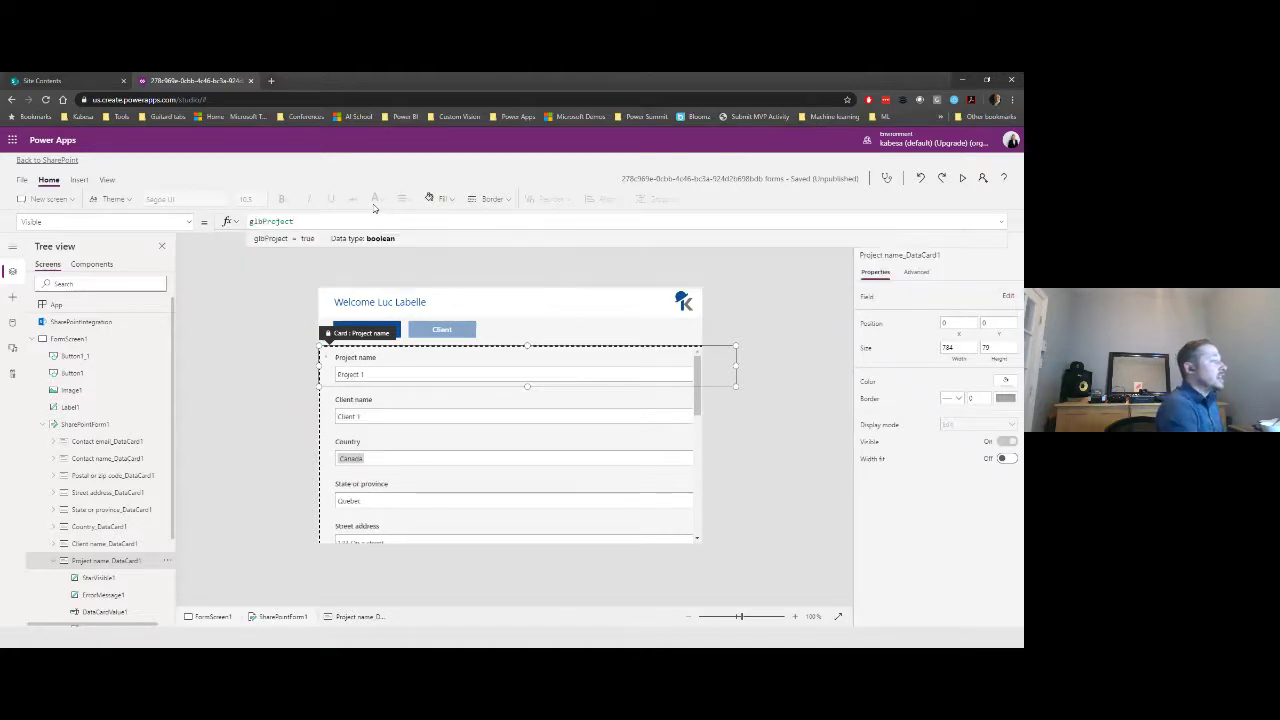
{"action": "double_click", "coordinate": [281, 222]}
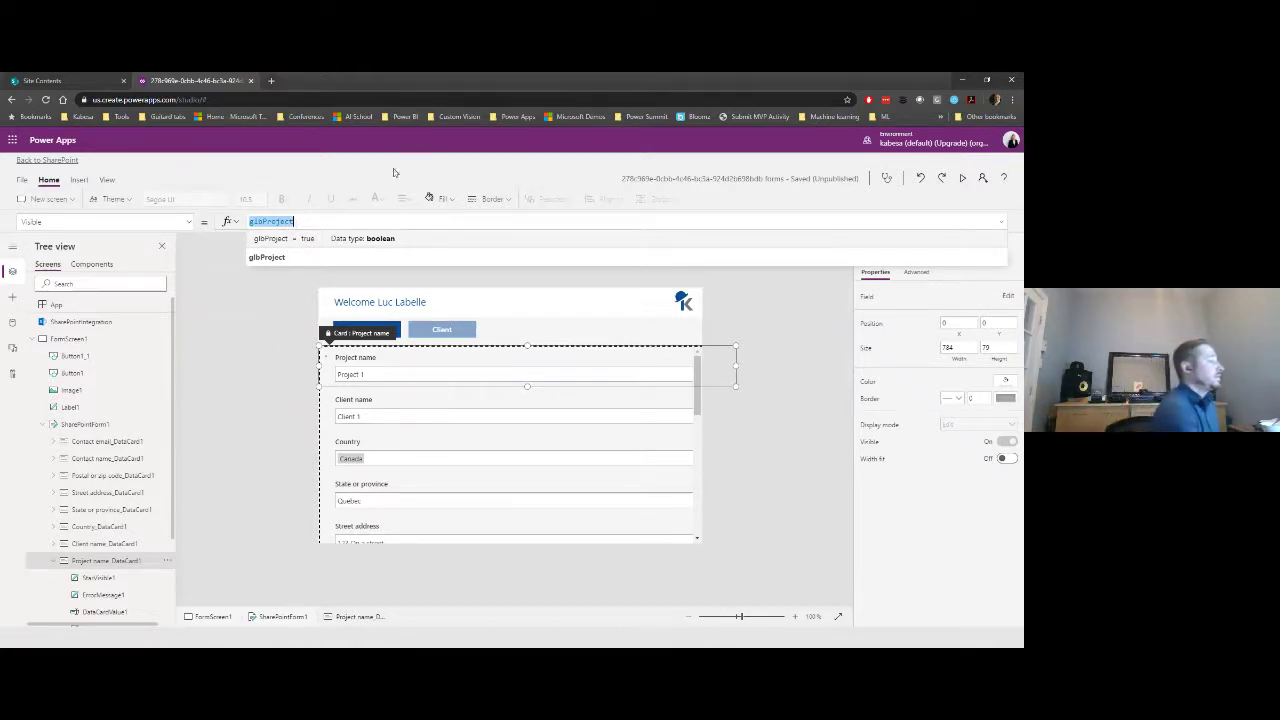
- Set the Client name card's Visible property to glbClient and copy the formula
{"action": "left_click", "coordinate": [381, 410]}
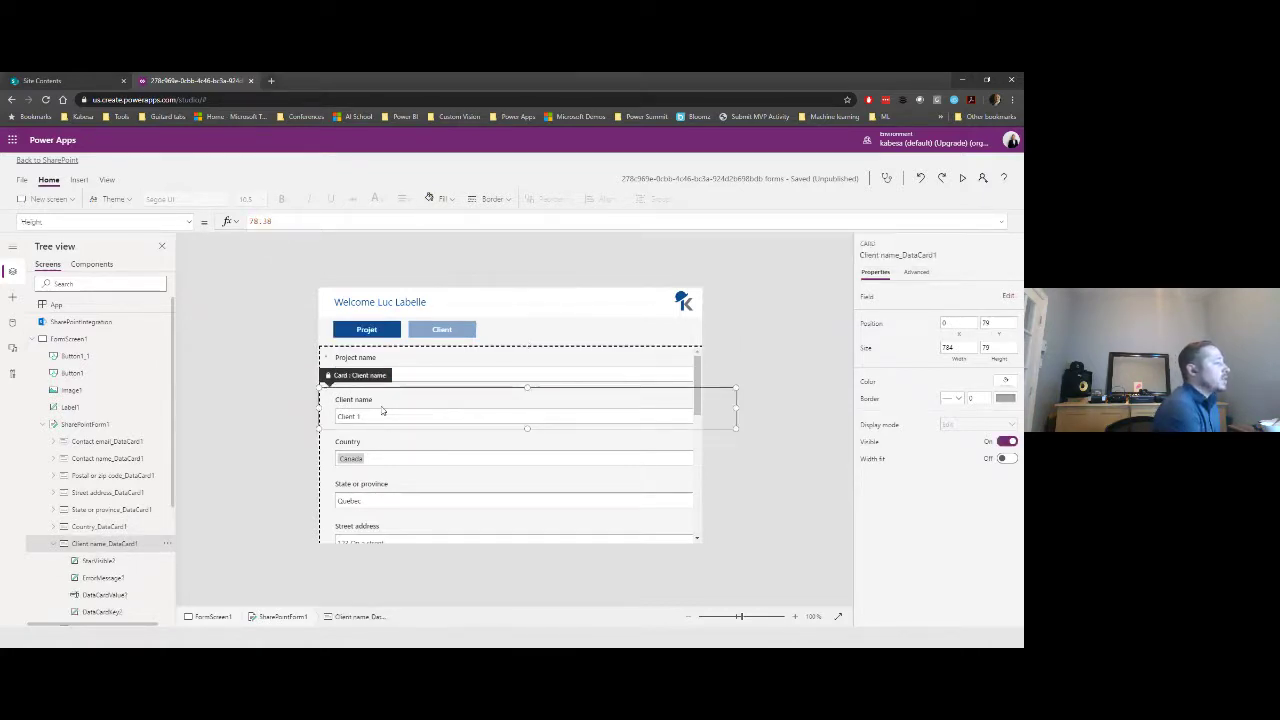
{"action": "left_click", "coordinate": [187, 226]}
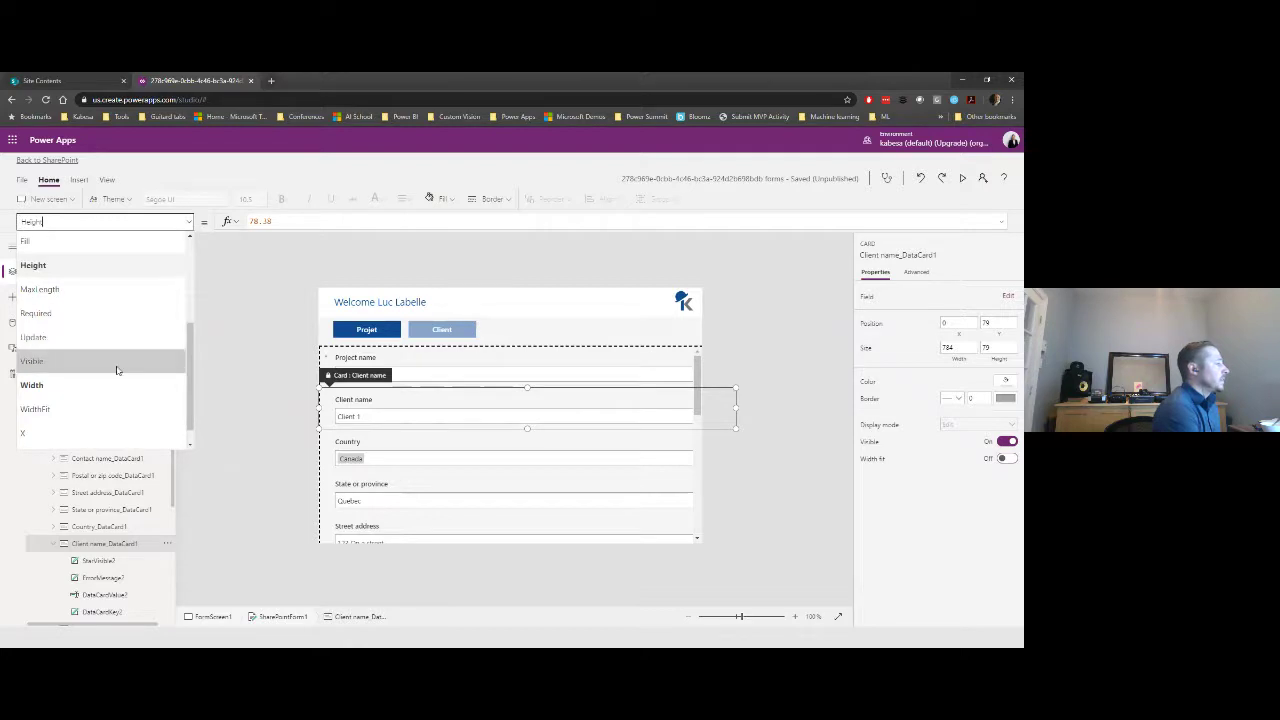
{"action": "left_click", "coordinate": [116, 367]}
{"action": "double_click", "coordinate": [258, 222]}
{"action": "type", "text": "false"}
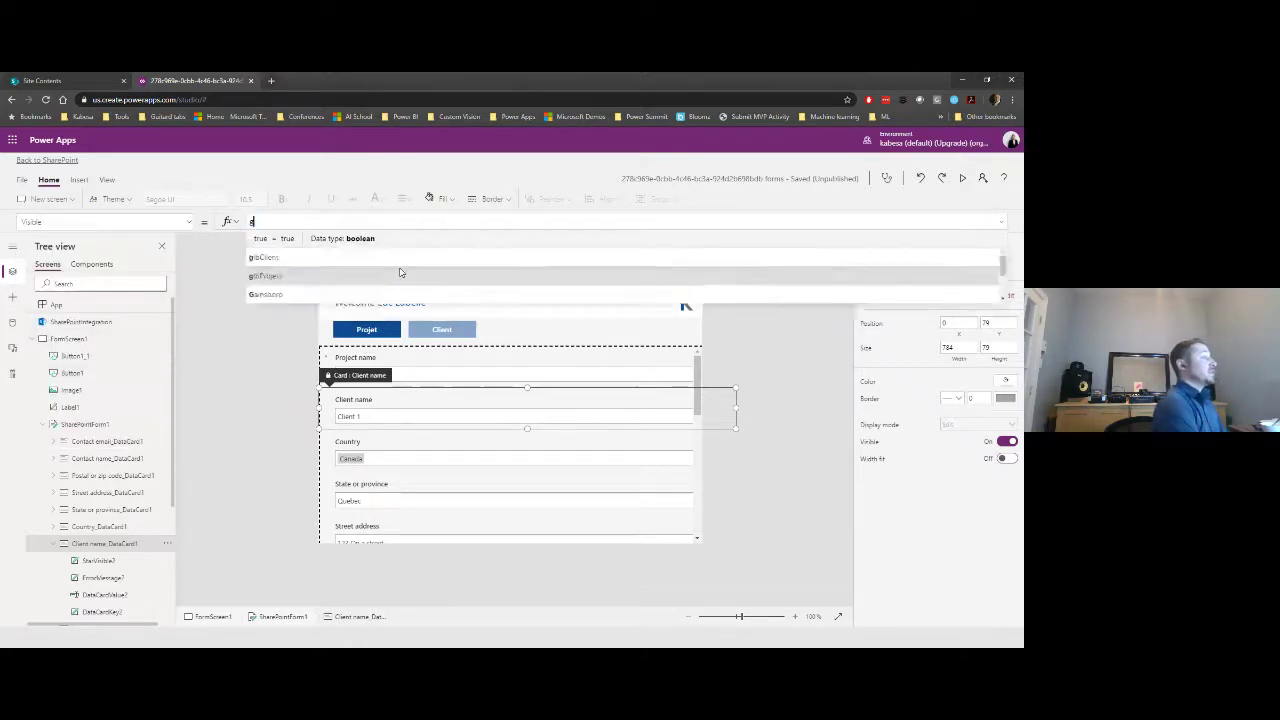
{"action": "key", "text": "BackSpace"}
{"action": "key", "text": "Down"}
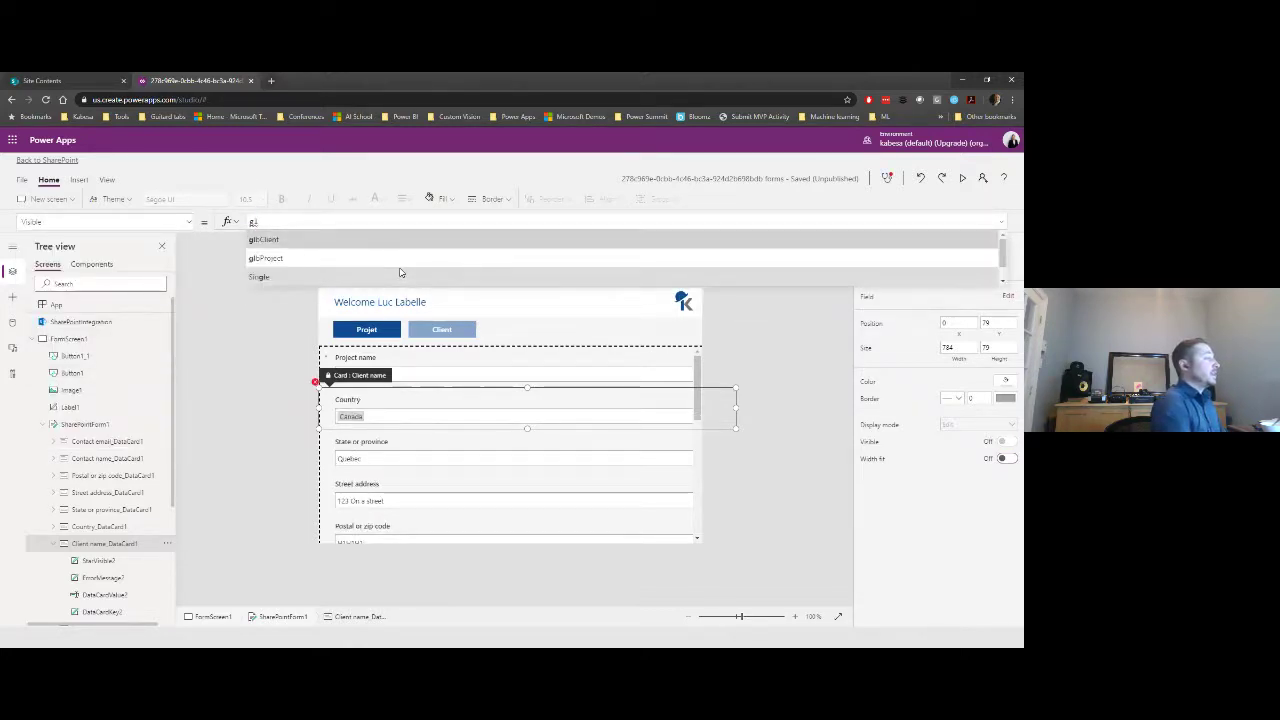
{"action": "key", "text": "Return"}
{"action": "key", "text": "shift+Home"}
{"action": "key", "text": "ctrl+c"}
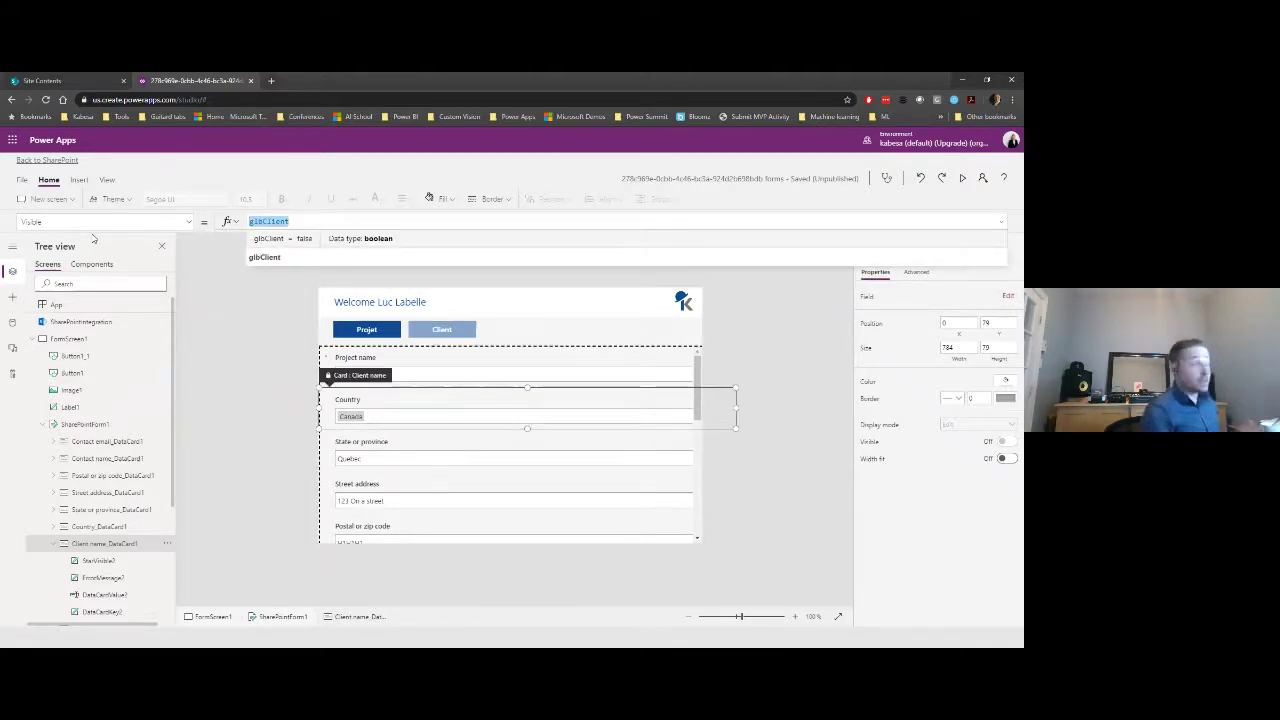
- Paste glbClient into the Country card's Visible property
{"action": "left_click", "coordinate": [374, 404]}
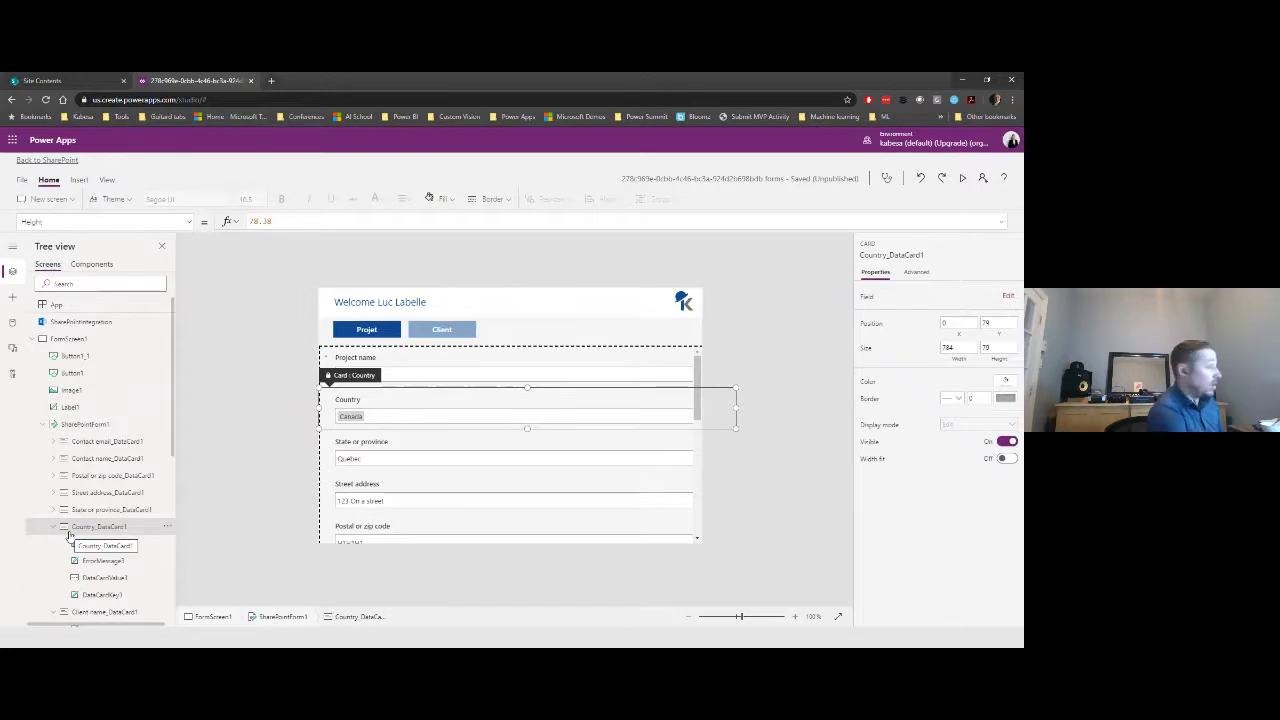
{"action": "left_click", "coordinate": [189, 222]}
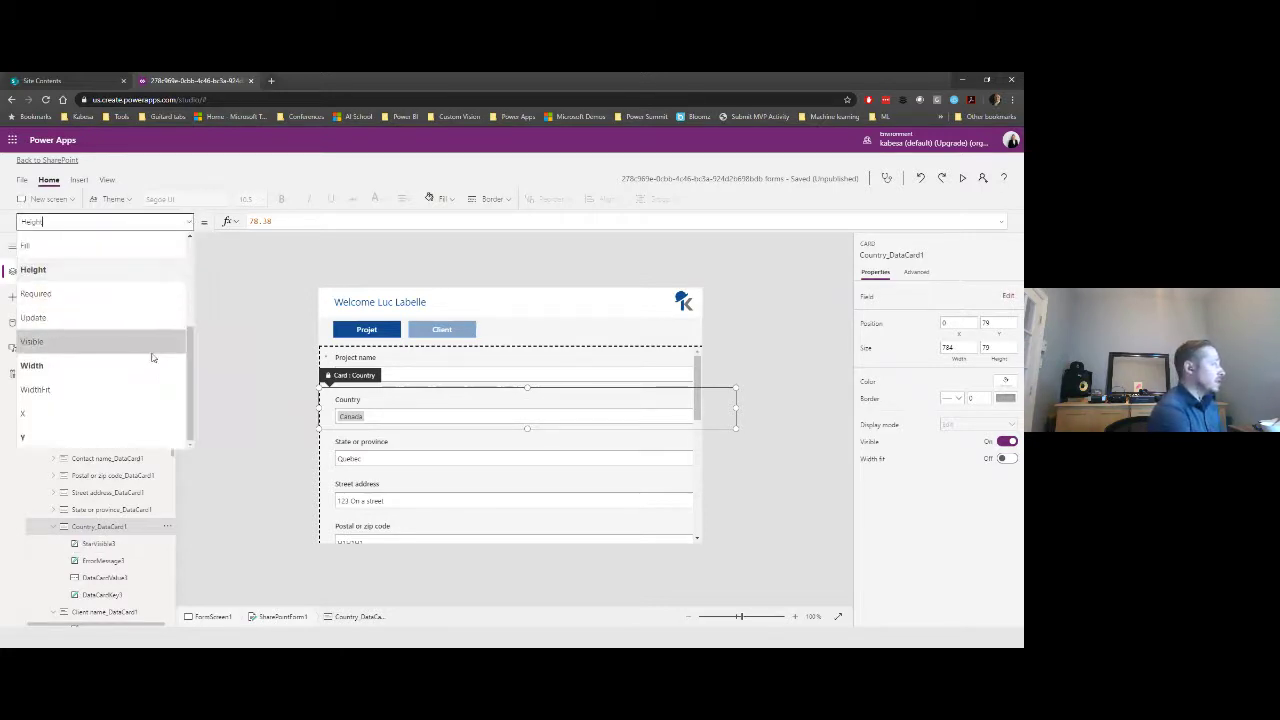
{"action": "left_click", "coordinate": [90, 341]}
{"action": "double_click", "coordinate": [258, 221]}
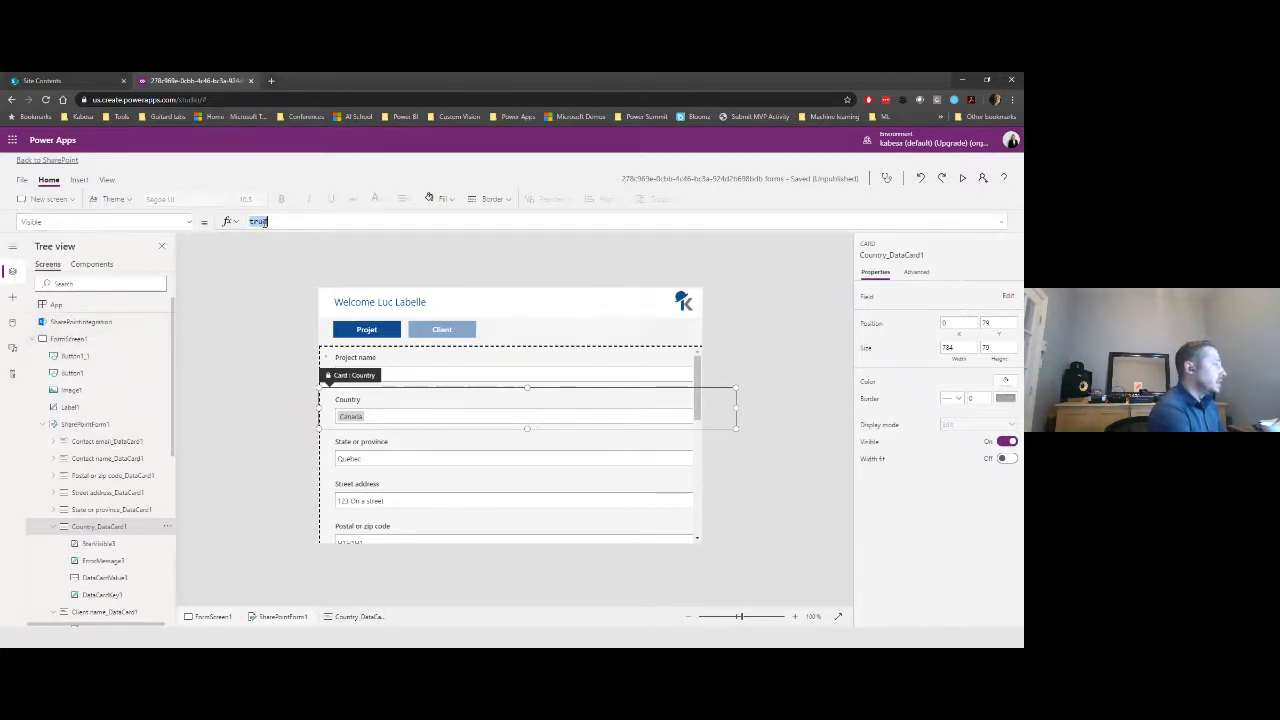
{"action": "key", "text": "ctrl+v"}
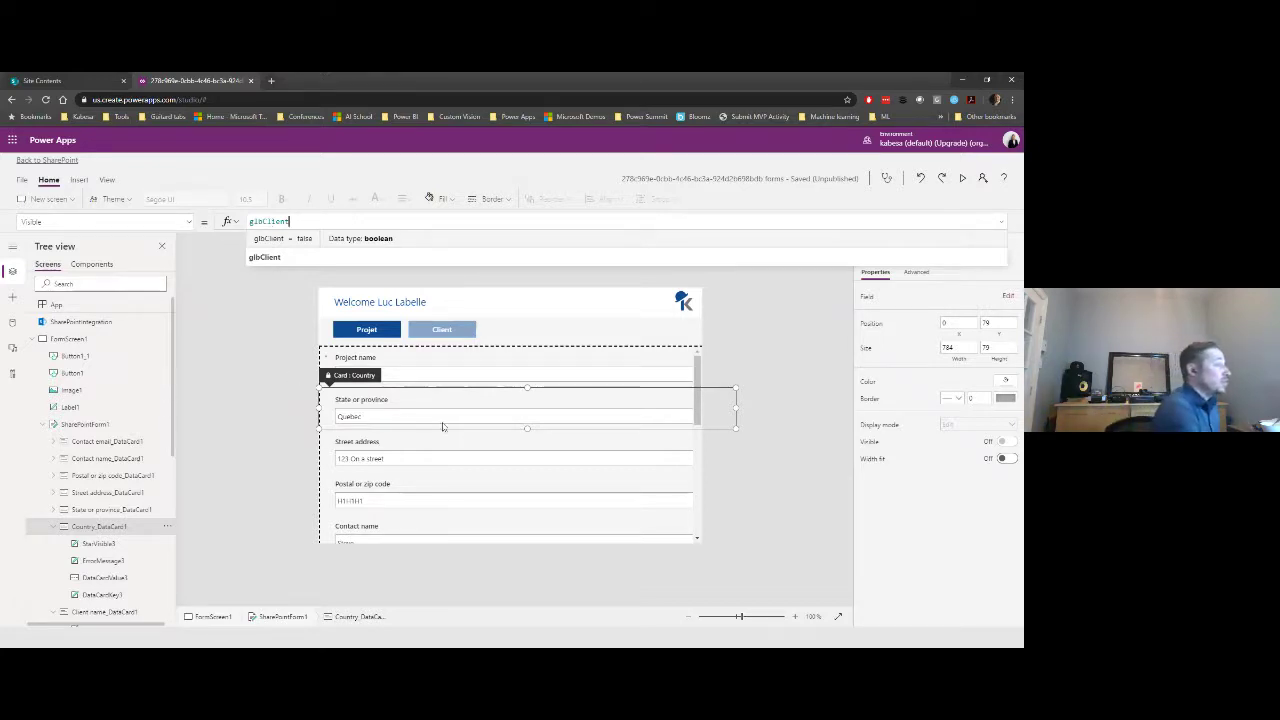
- Set the State or province and Street address cards' Visible property to glbClient
{"action": "left_click", "coordinate": [420, 409]}
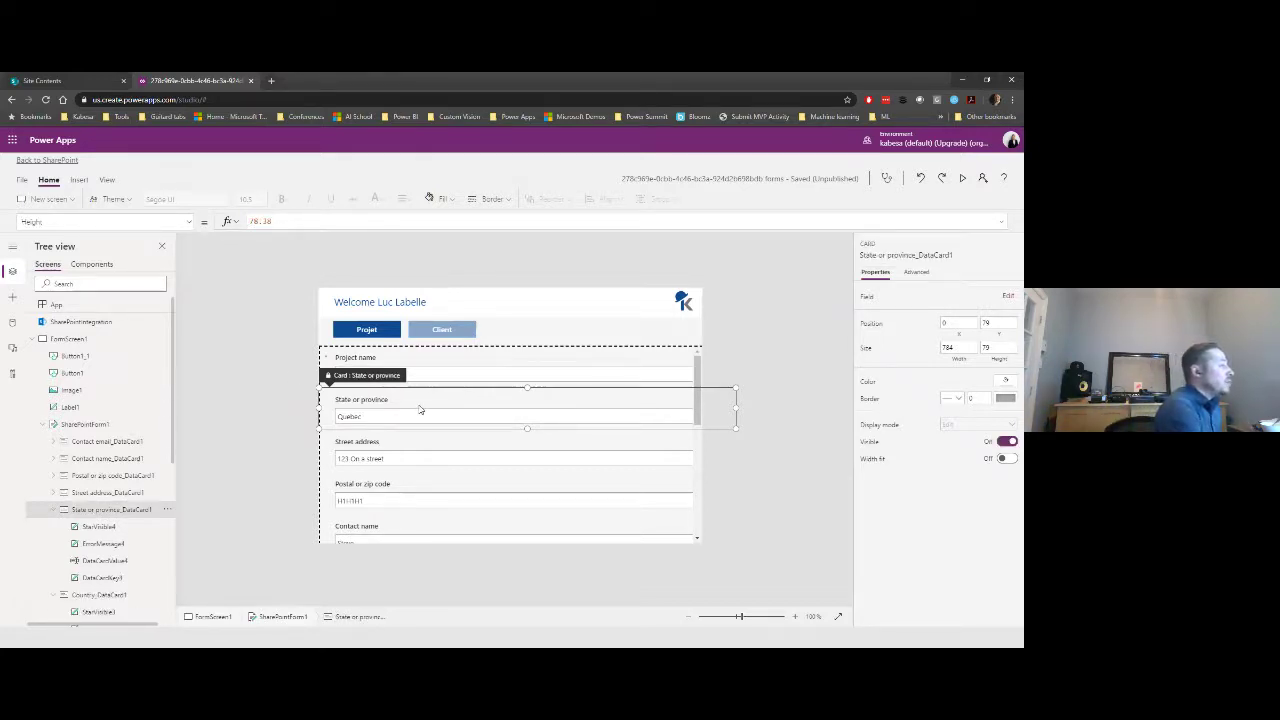
{"action": "left_click", "coordinate": [418, 403]}
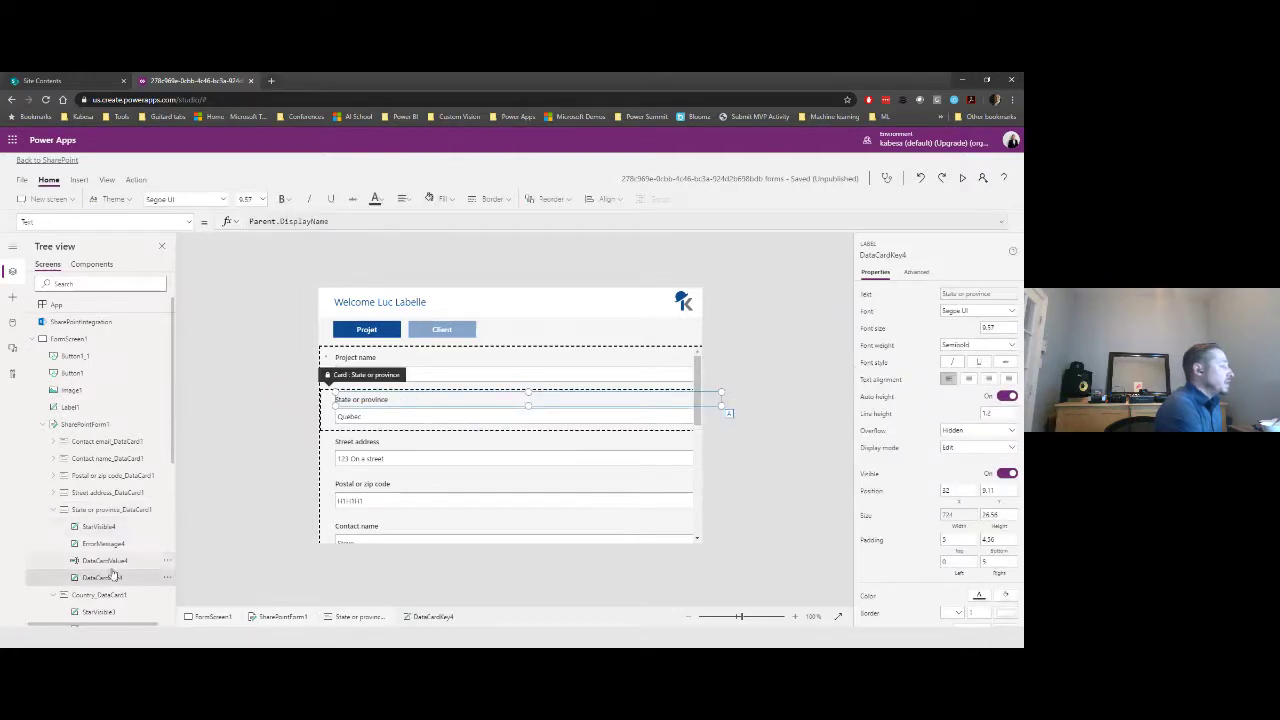
{"action": "left_click", "coordinate": [218, 482]}
{"action": "left_click", "coordinate": [396, 404]}
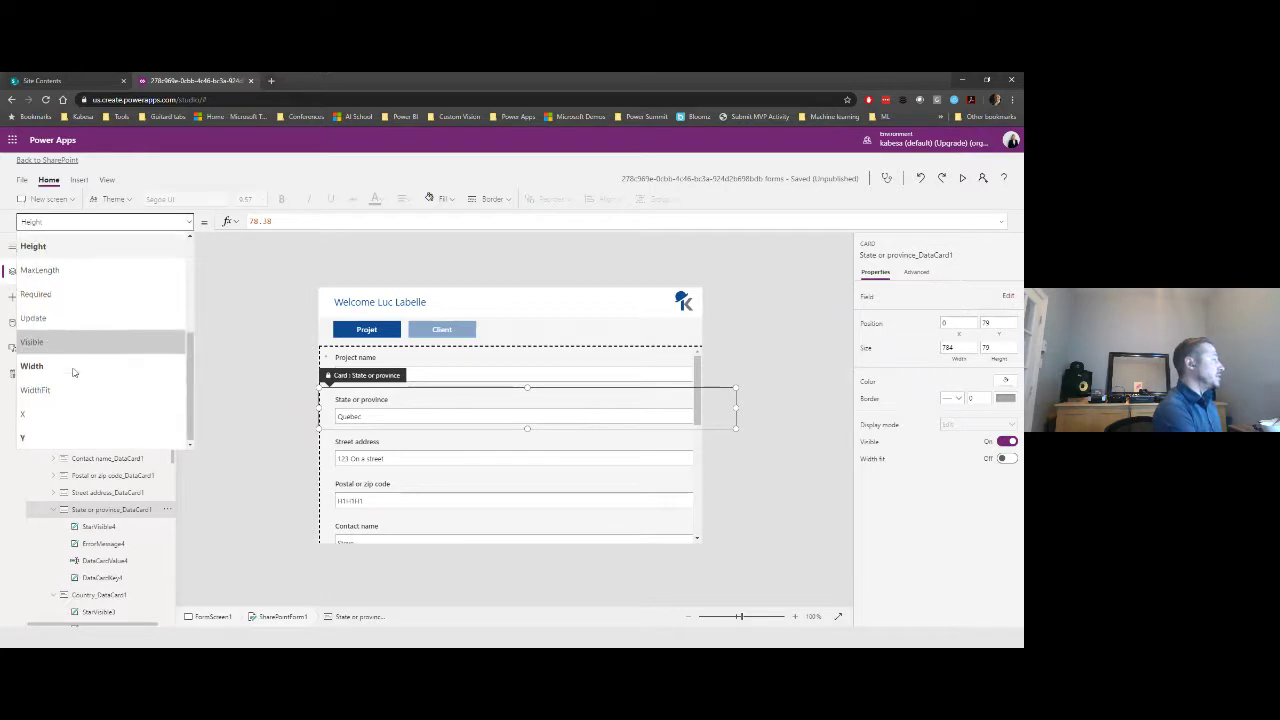
{"action": "left_click", "coordinate": [70, 342]}
{"action": "double_click", "coordinate": [257, 221]}
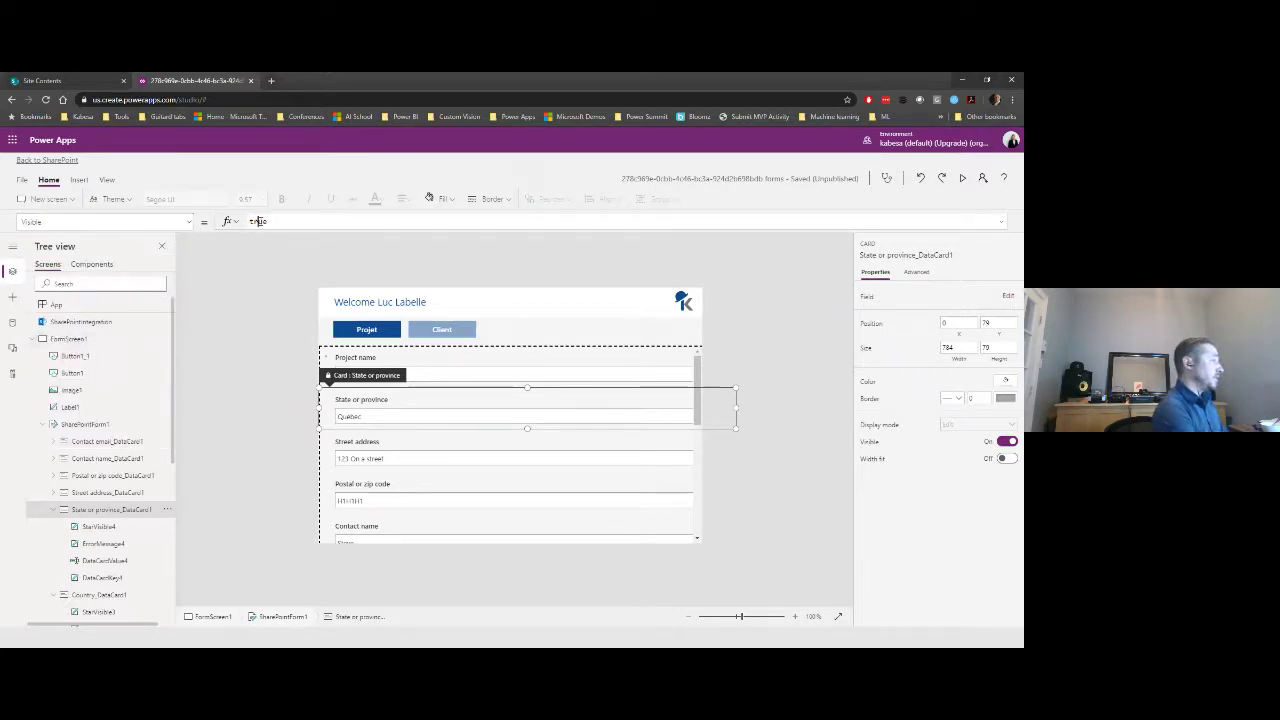
{"action": "type", "text": "glbClient"}
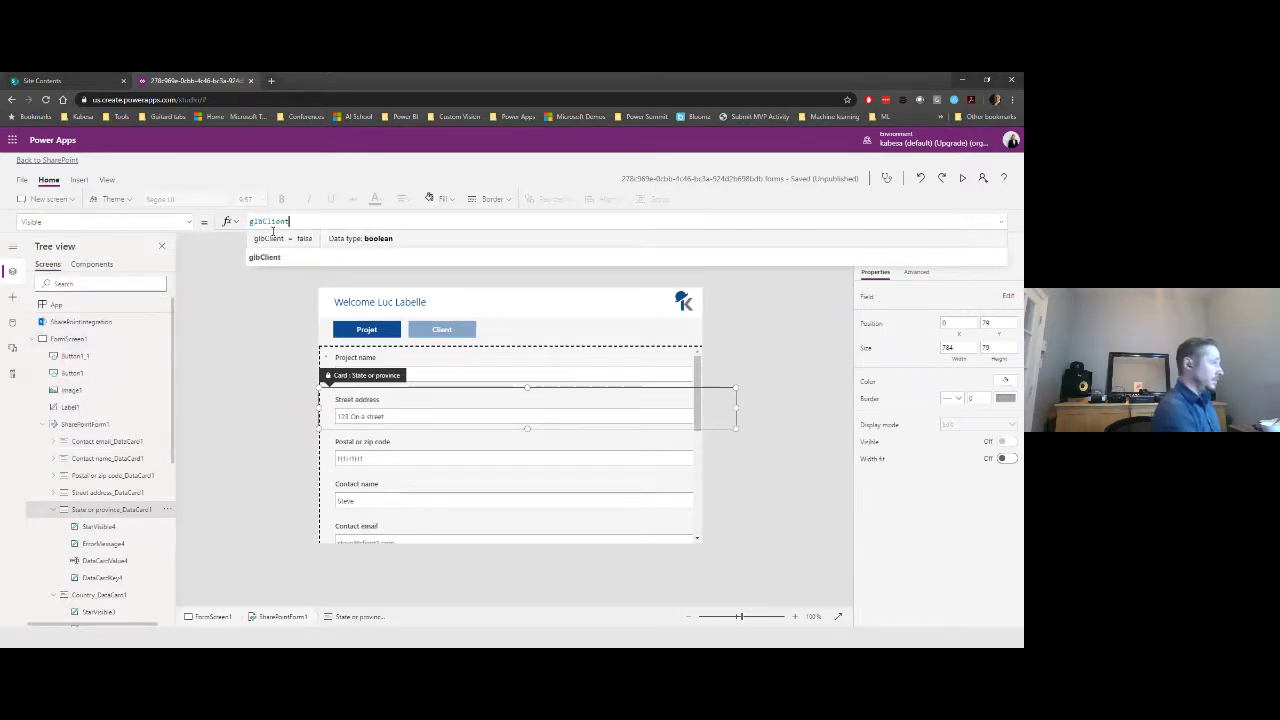
{"action": "left_click", "coordinate": [343, 412]}
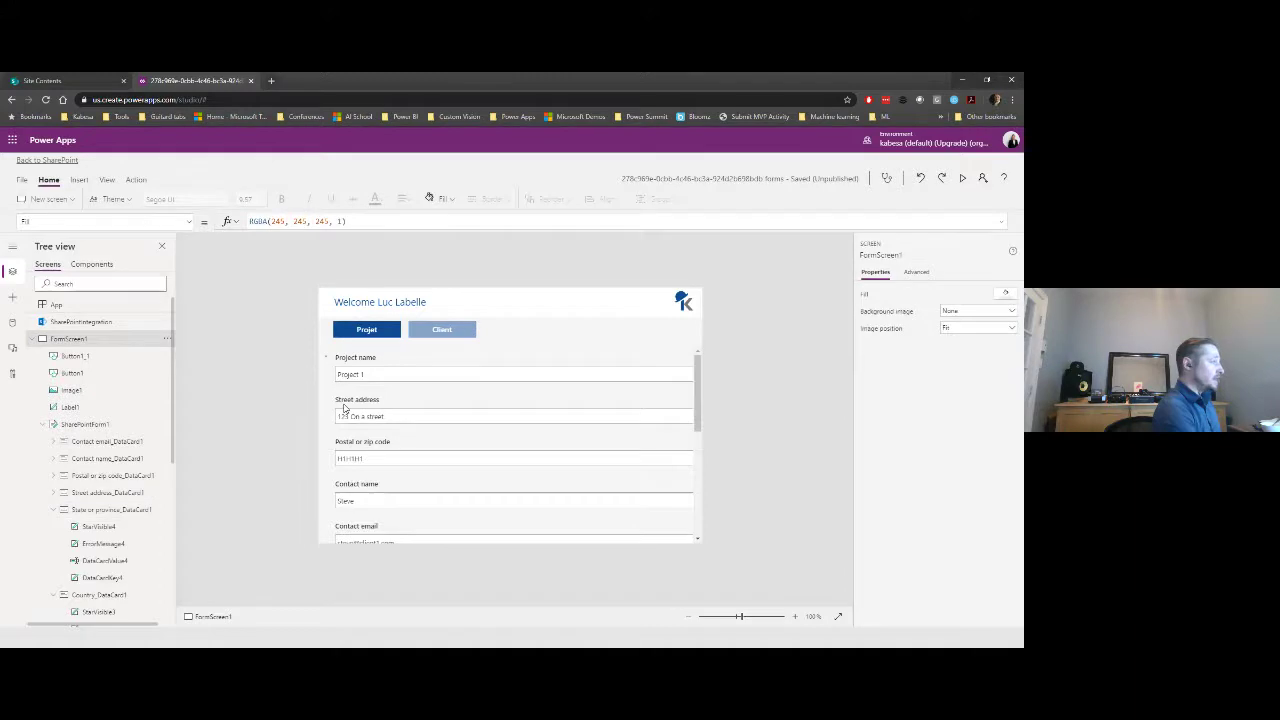
{"action": "left_click", "coordinate": [188, 221]}
{"action": "left_click", "coordinate": [141, 341]}
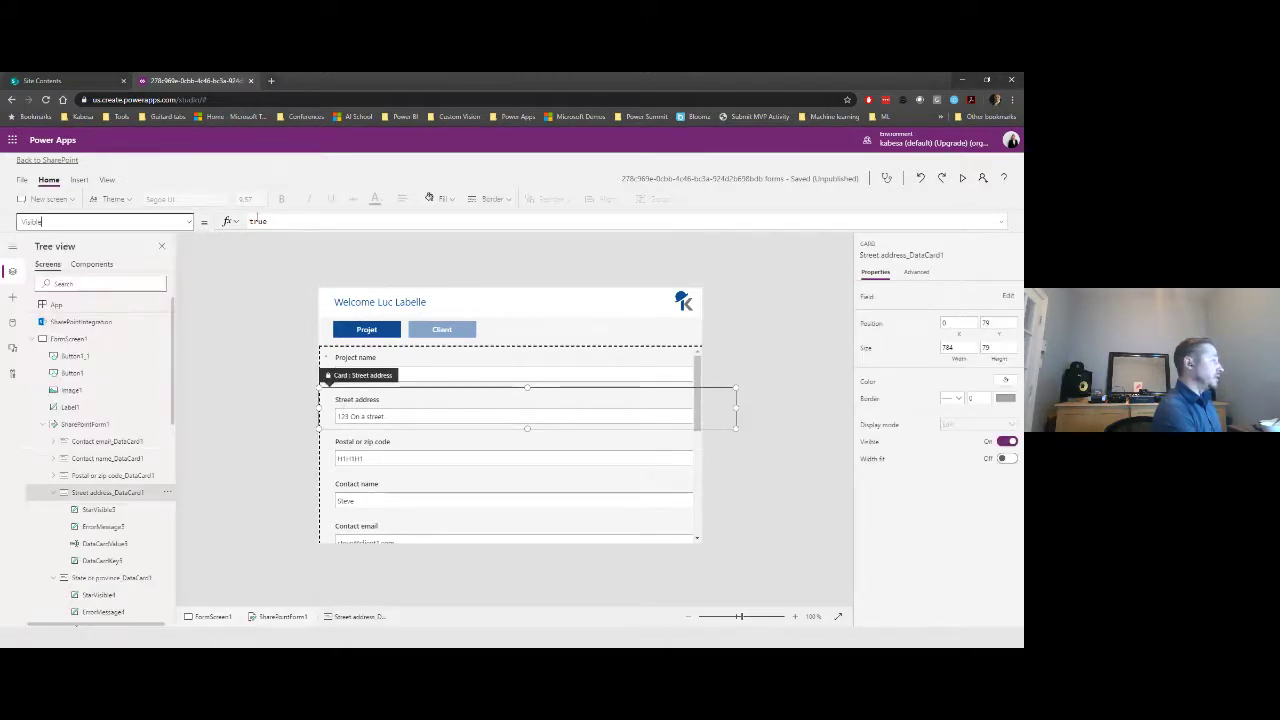
{"action": "double_click", "coordinate": [257, 221]}
{"action": "type", "text": "glbClient"}
{"action": "left_click", "coordinate": [244, 319]}
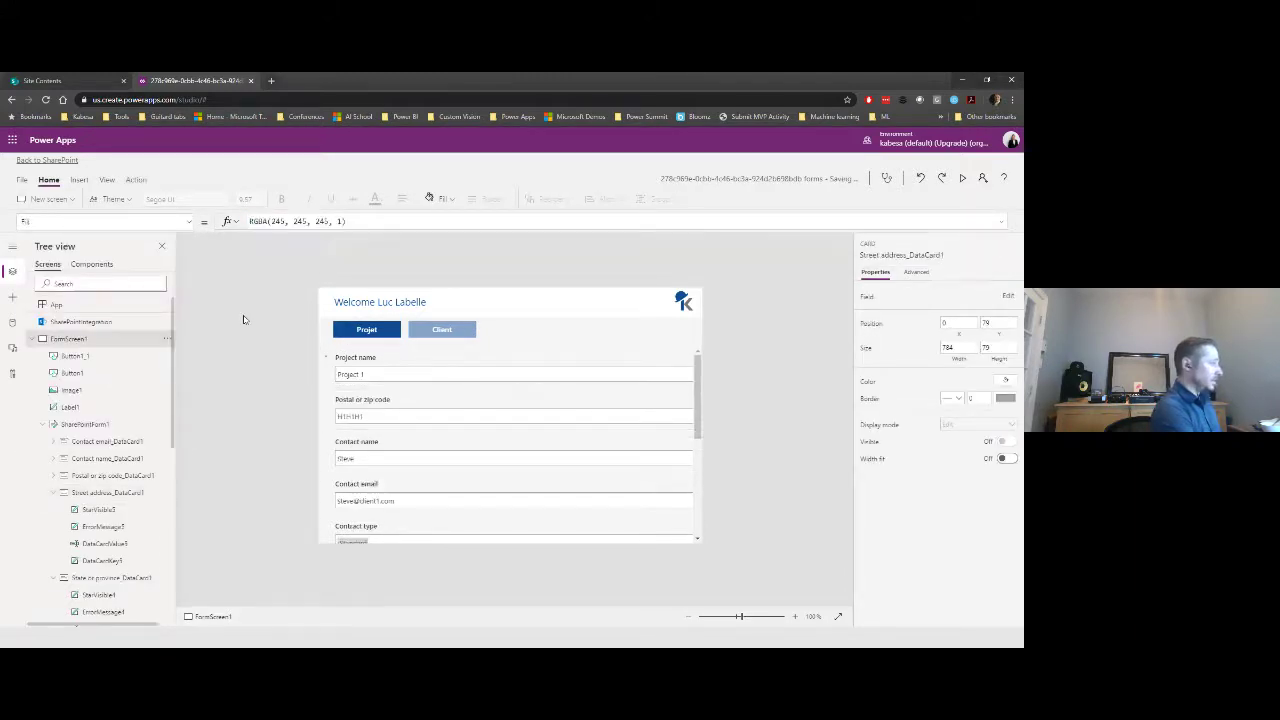
- Set Visible to false on the Postal or zip code, Contact name and Contact email cards
{"action": "left_click", "coordinate": [347, 402]}
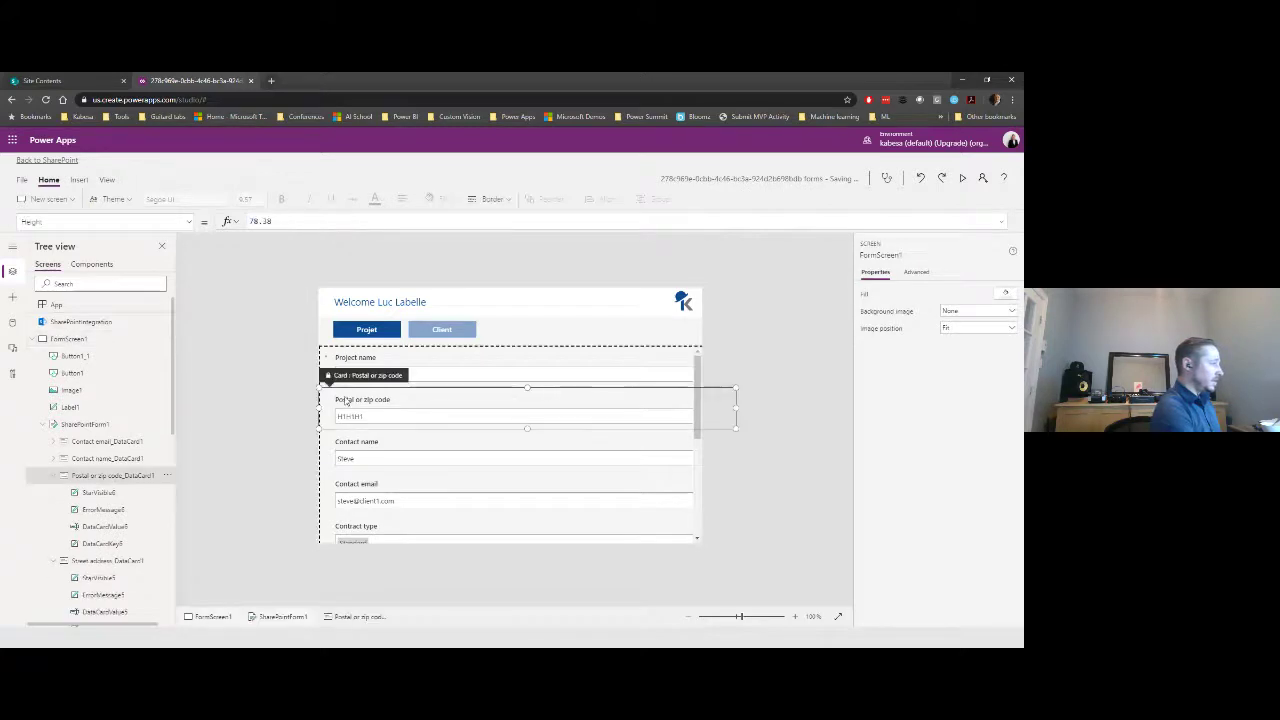
{"action": "left_click", "coordinate": [190, 223]}
{"action": "left_click", "coordinate": [141, 340]}
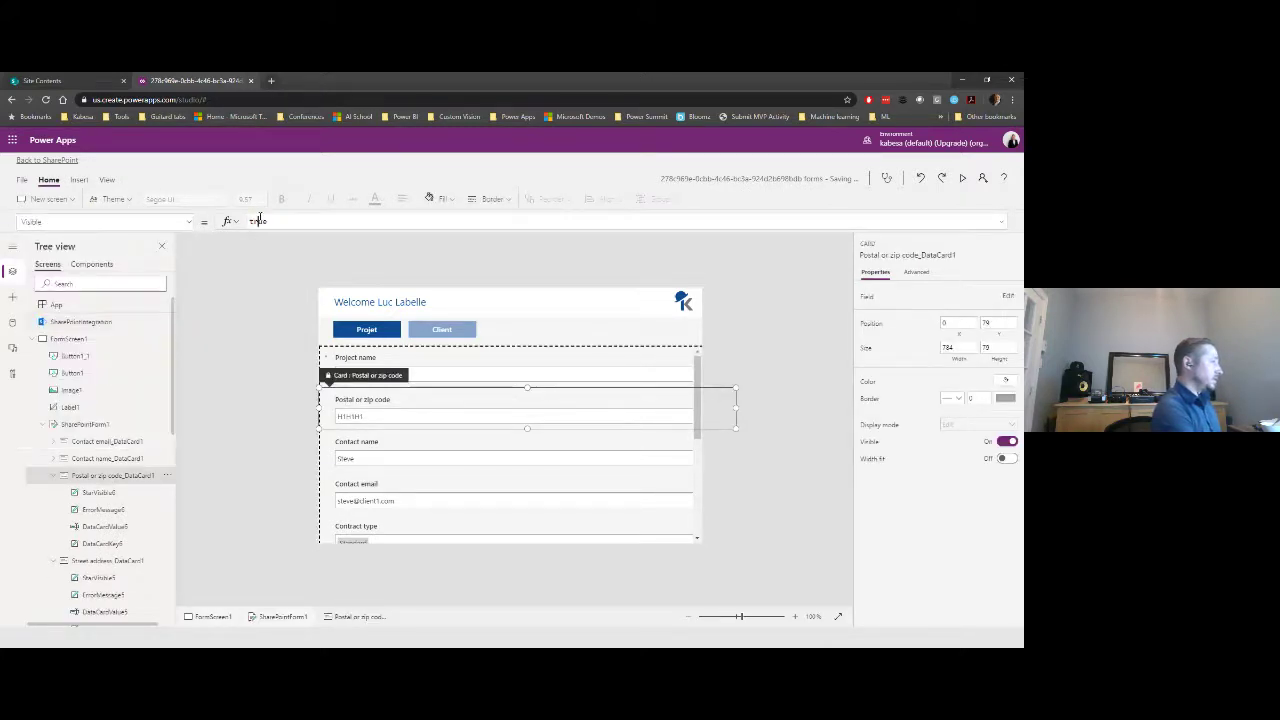
{"action": "double_click", "coordinate": [258, 221]}
{"action": "type", "text": "false"}
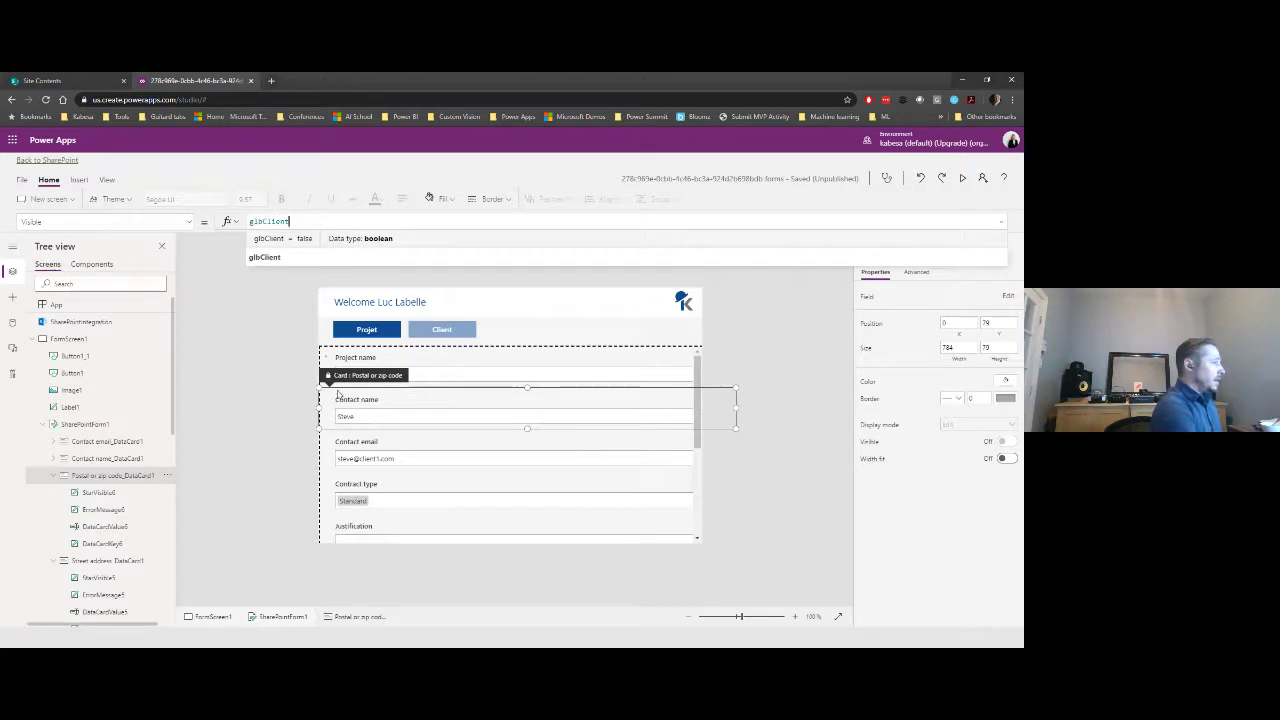
{"action": "left_click", "coordinate": [448, 417]}
{"action": "left_click", "coordinate": [446, 416]}
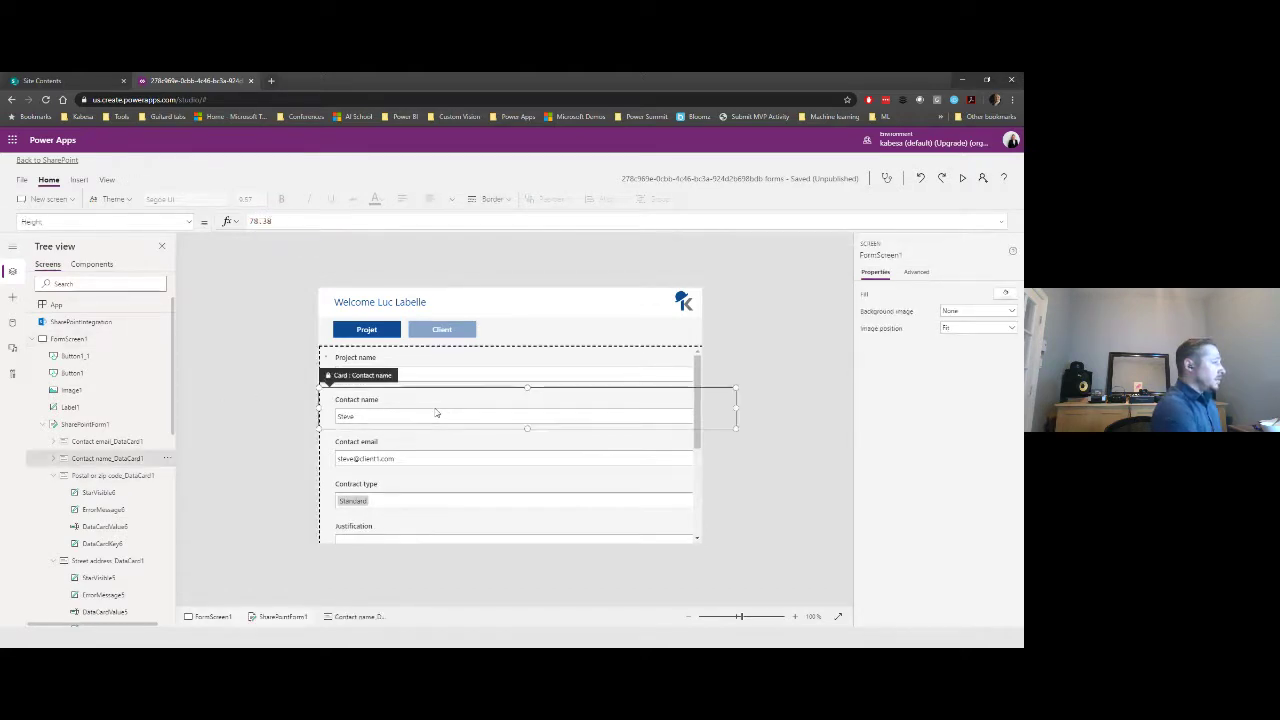
{"action": "left_click", "coordinate": [187, 222]}
{"action": "left_click", "coordinate": [141, 341]}
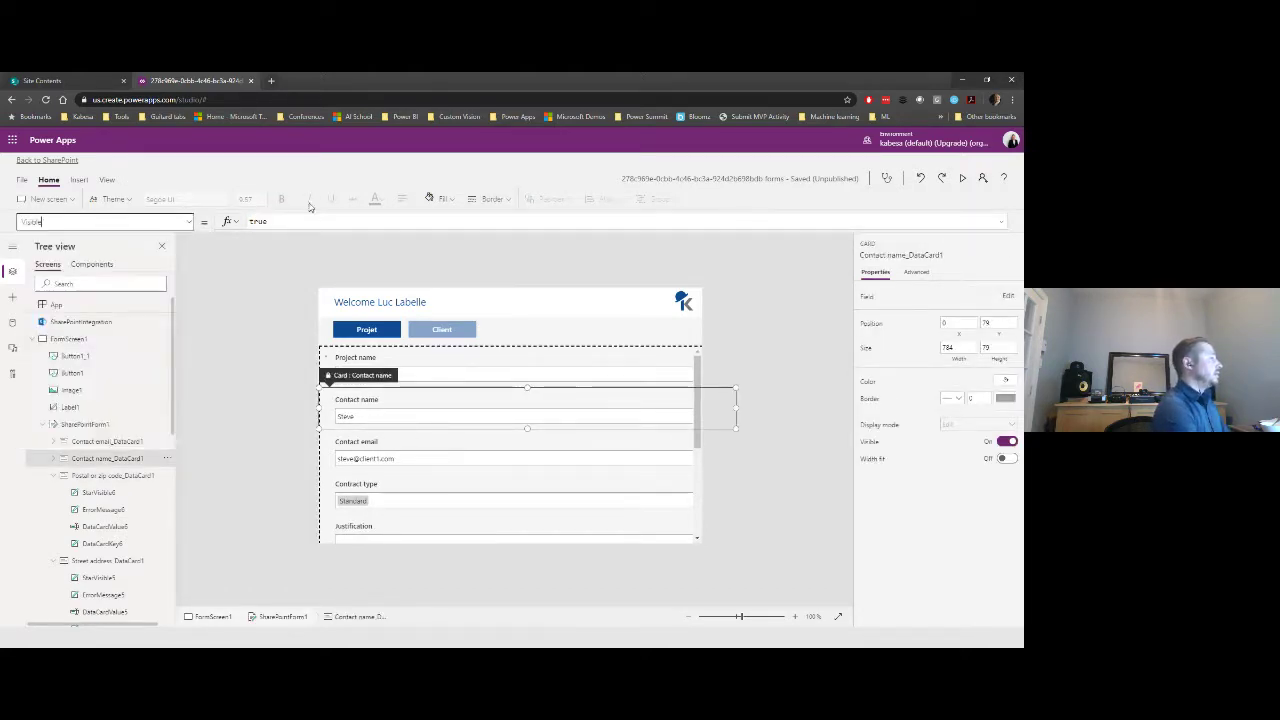
{"action": "left_click", "coordinate": [262, 221]}
{"action": "type", "text": "false"}
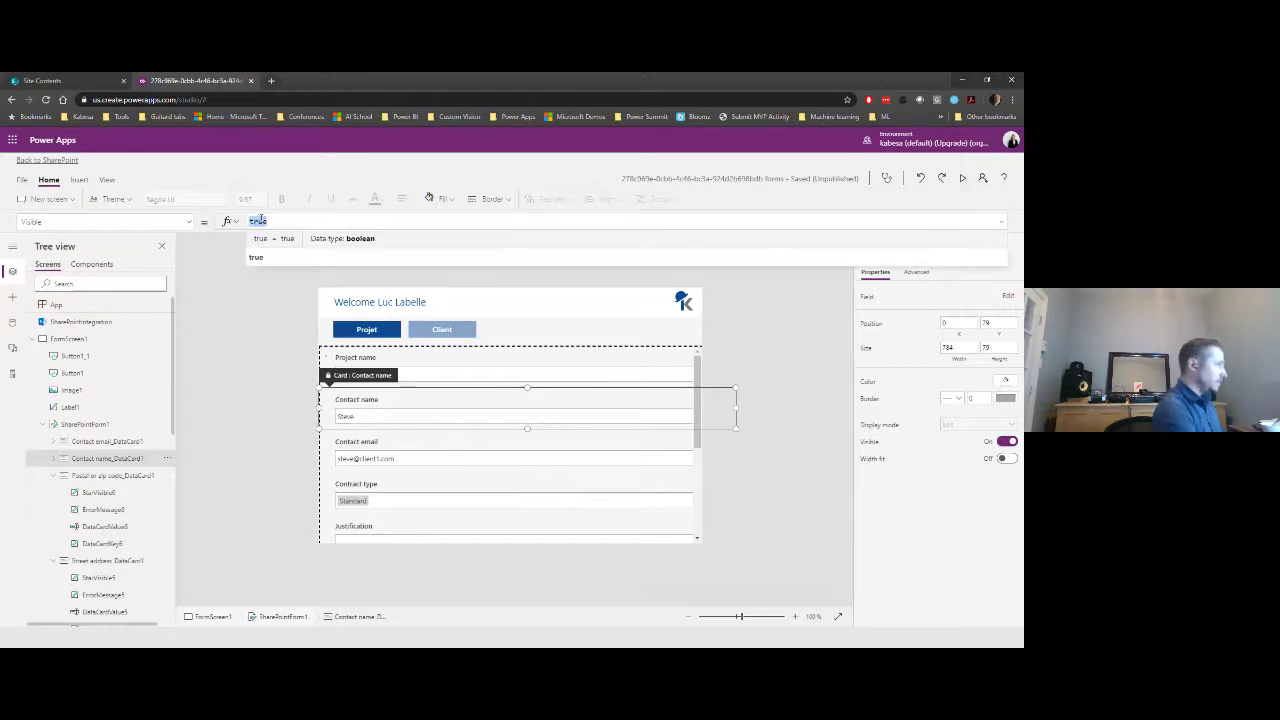
{"action": "left_click", "coordinate": [246, 294]}
{"action": "left_click", "coordinate": [357, 405]}
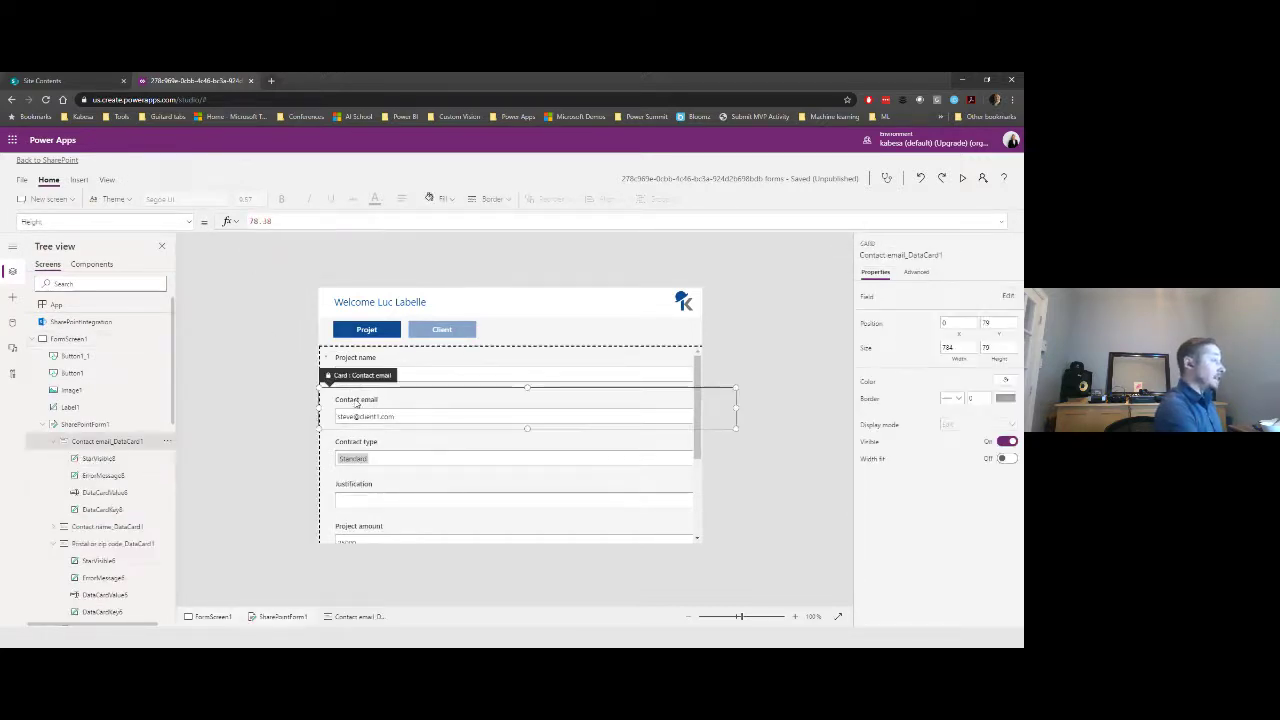
{"action": "left_click", "coordinate": [192, 224]}
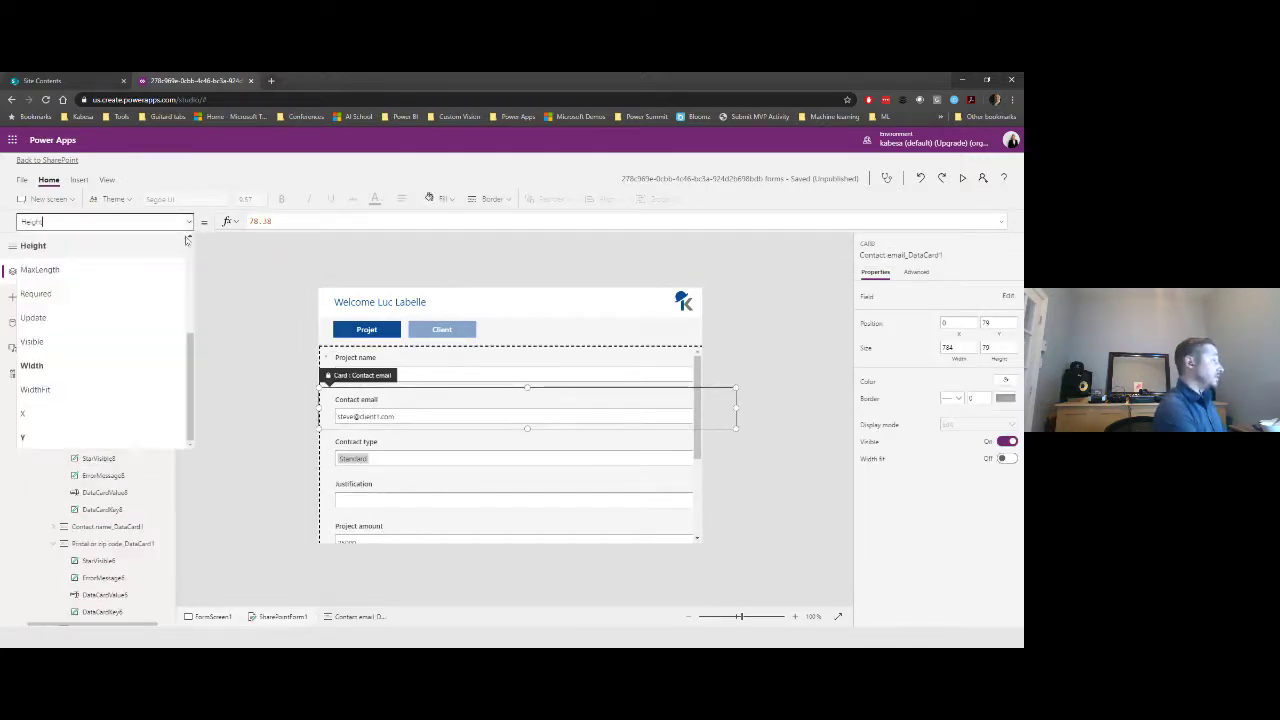
{"action": "left_click", "coordinate": [120, 348]}
{"action": "double_click", "coordinate": [258, 221]}
{"action": "type", "text": "false"}
{"action": "left_click", "coordinate": [380, 418]}
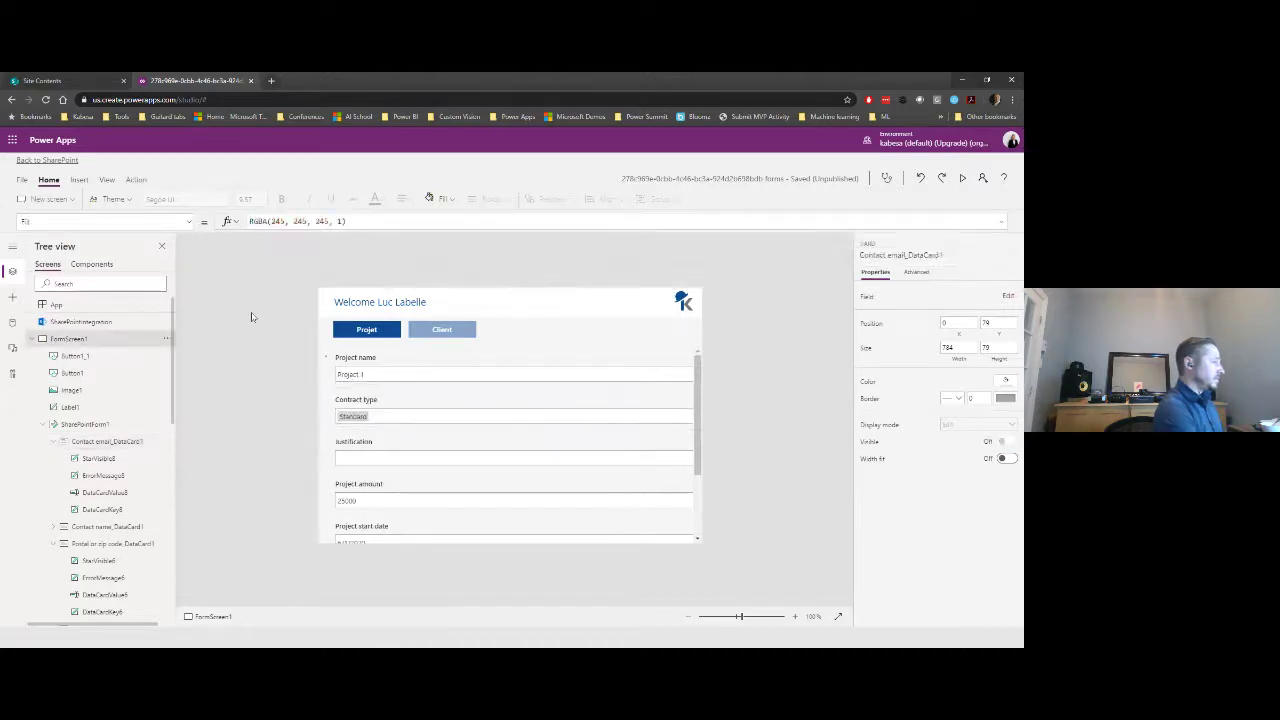
- Set the Contract type card's Visible property to glbProject and copy the condition
{"action": "left_click", "coordinate": [382, 417]}
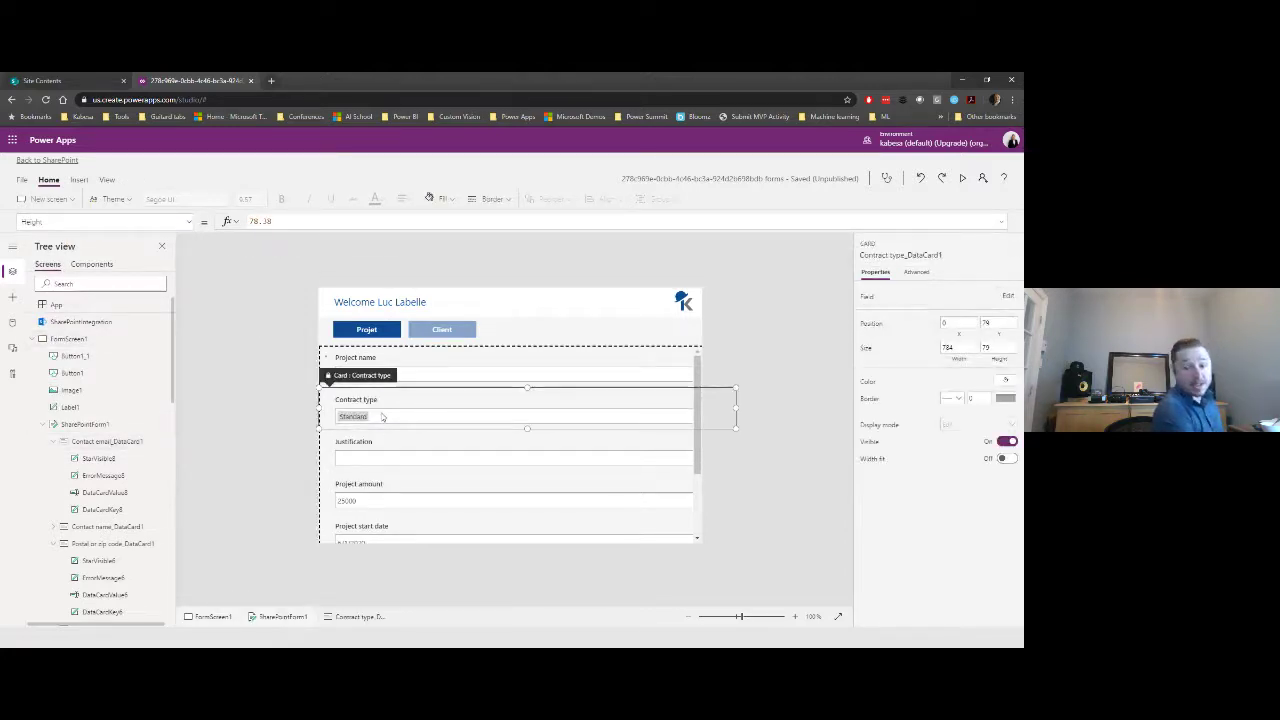
{"action": "left_click", "coordinate": [190, 223]}
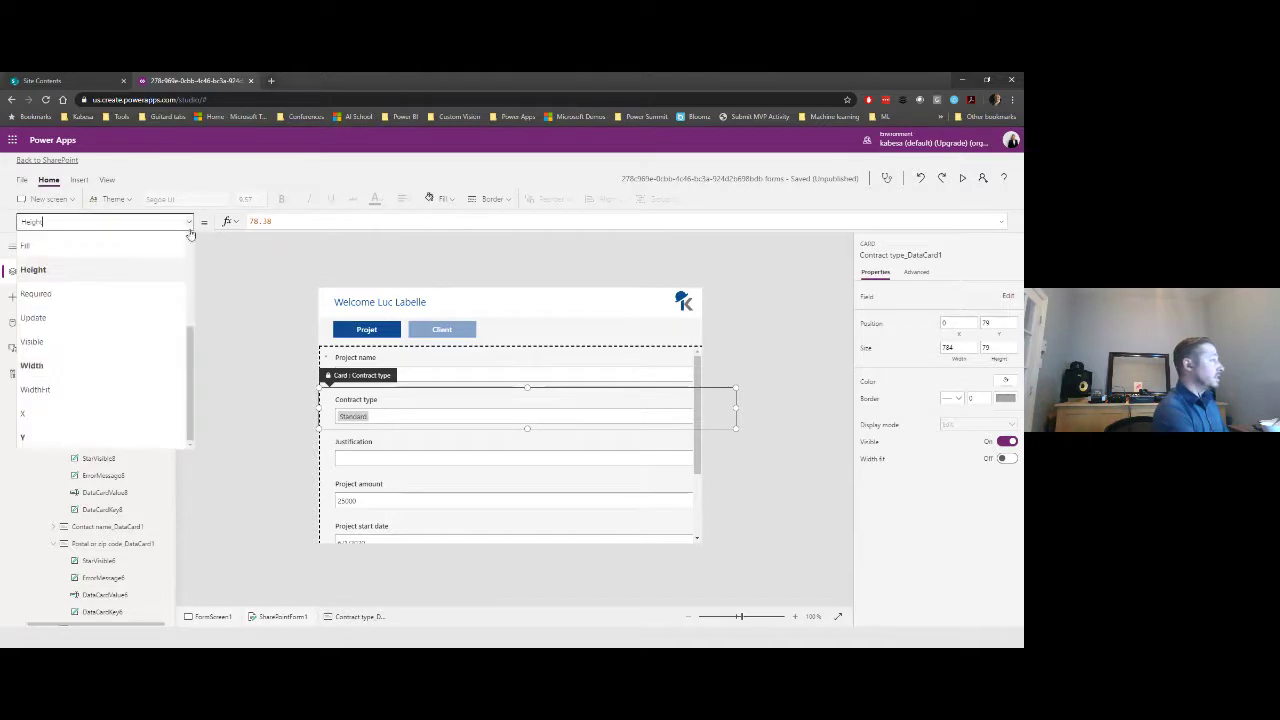
{"action": "left_click", "coordinate": [111, 338]}
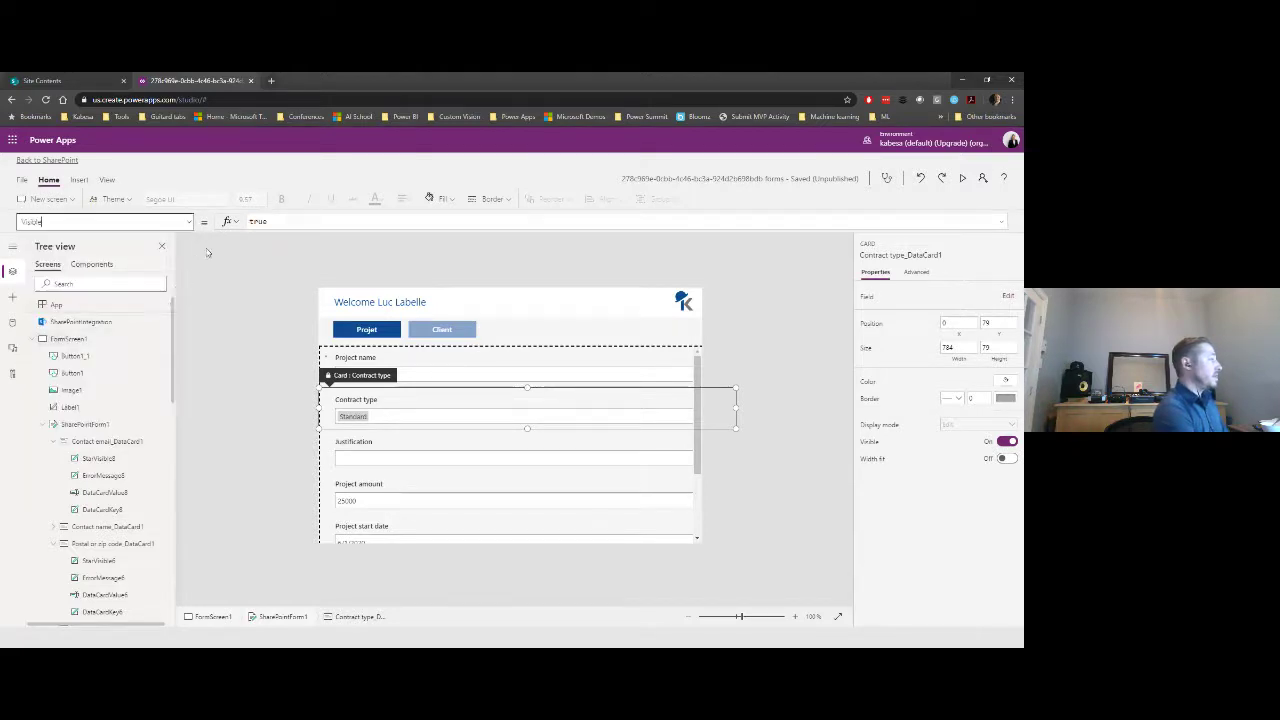
{"action": "double_click", "coordinate": [259, 220]}
{"action": "type", "text": "g"}
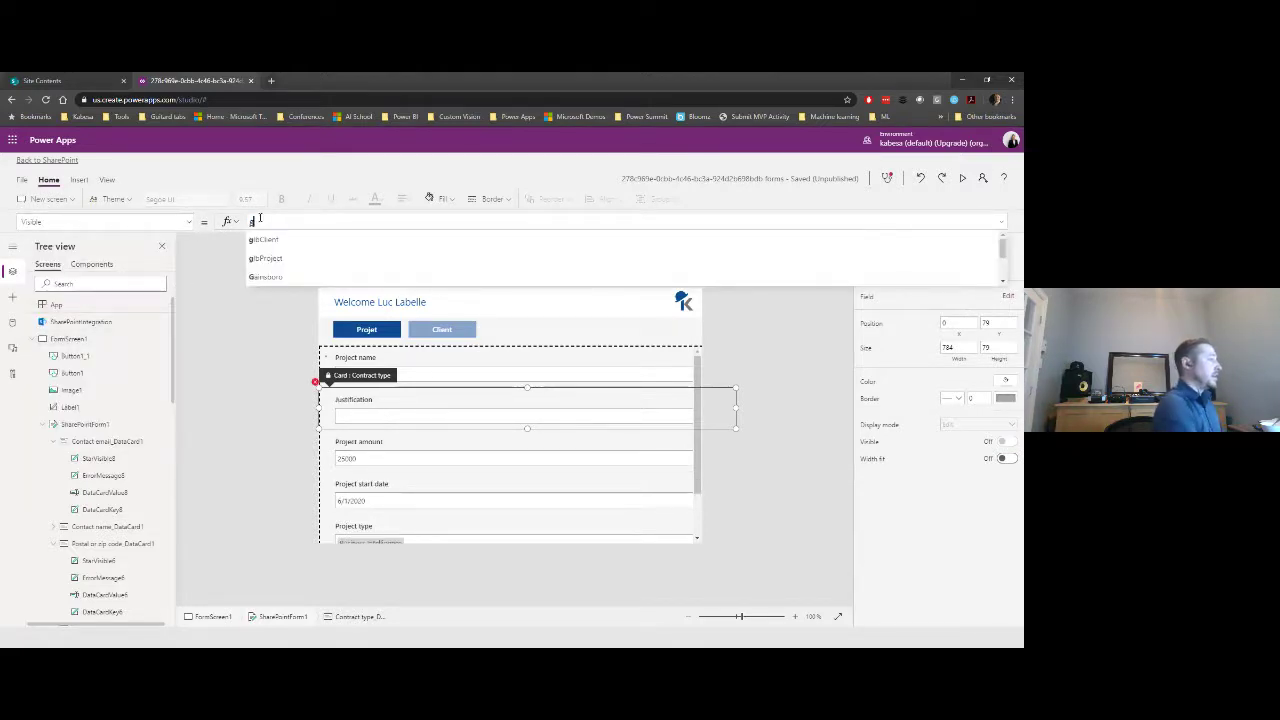
{"action": "left_click", "coordinate": [280, 259]}
{"action": "left_click", "coordinate": [281, 221]}
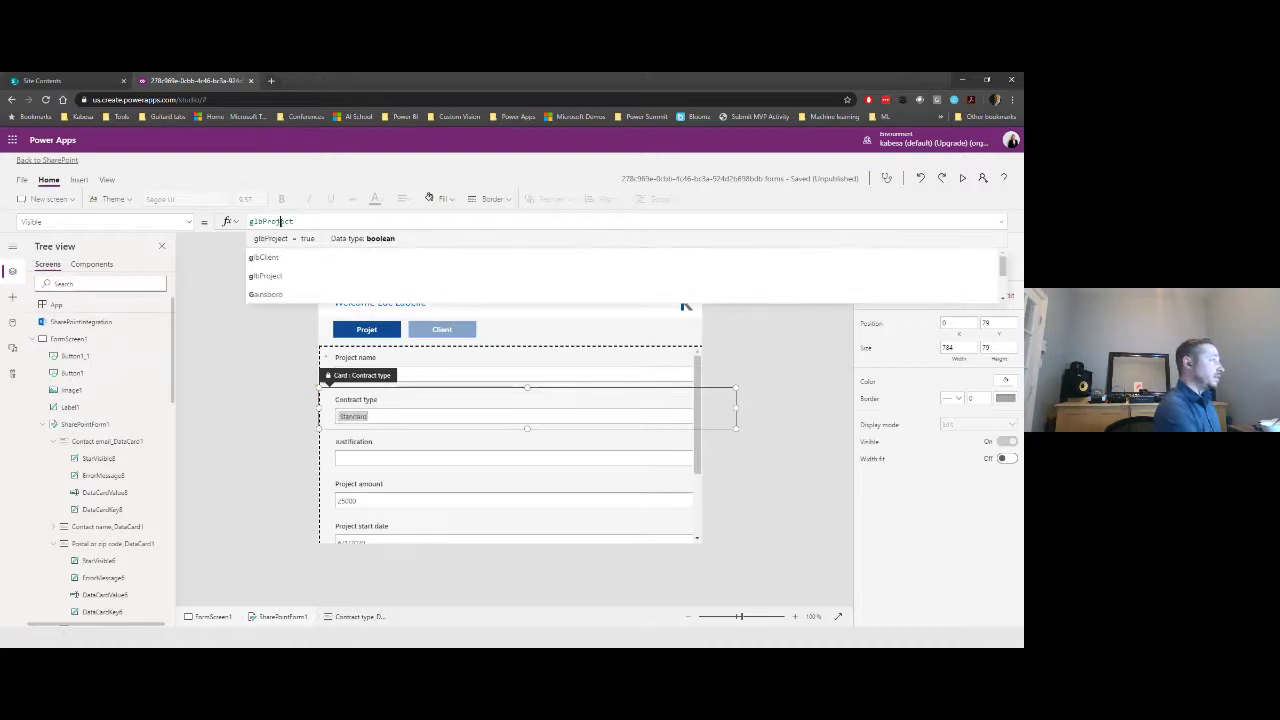
{"action": "double_click", "coordinate": [281, 221]}
{"action": "key", "text": "ctrl+c"}
- Paste glbProject as the Visible formula on the Justification and Project amount cards
{"action": "left_click", "coordinate": [369, 466]}
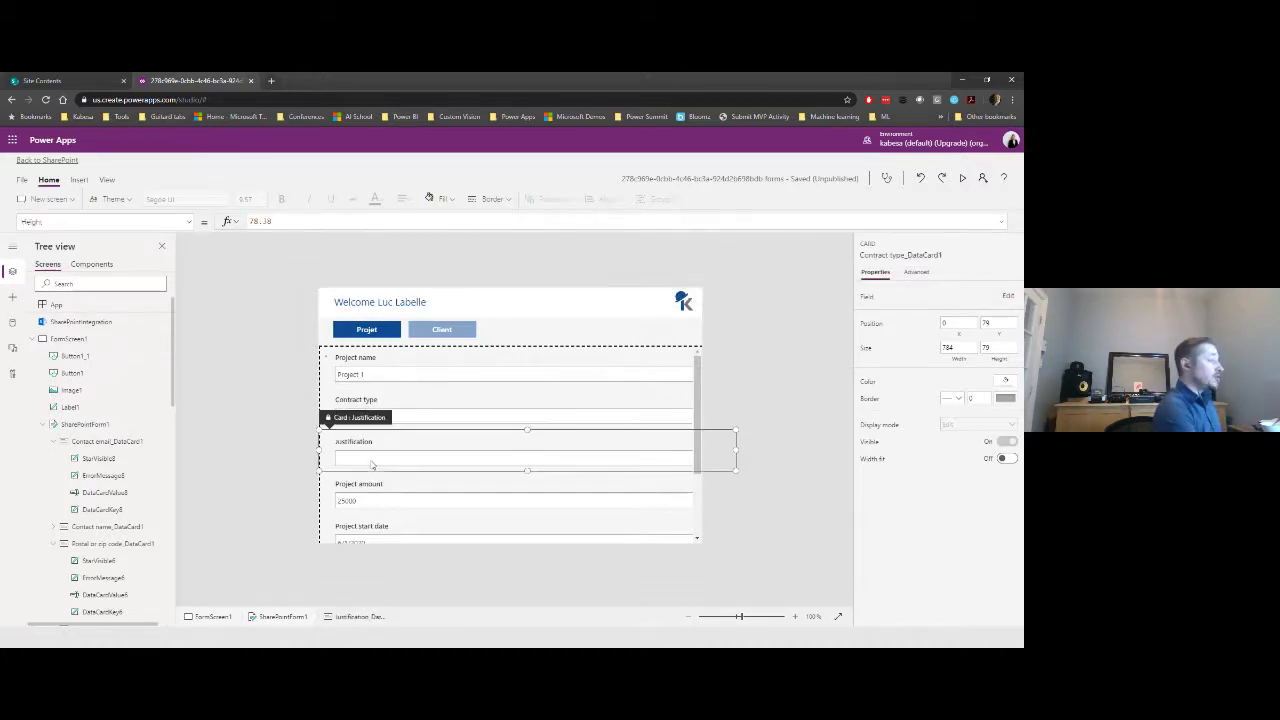
{"action": "left_click", "coordinate": [190, 222]}
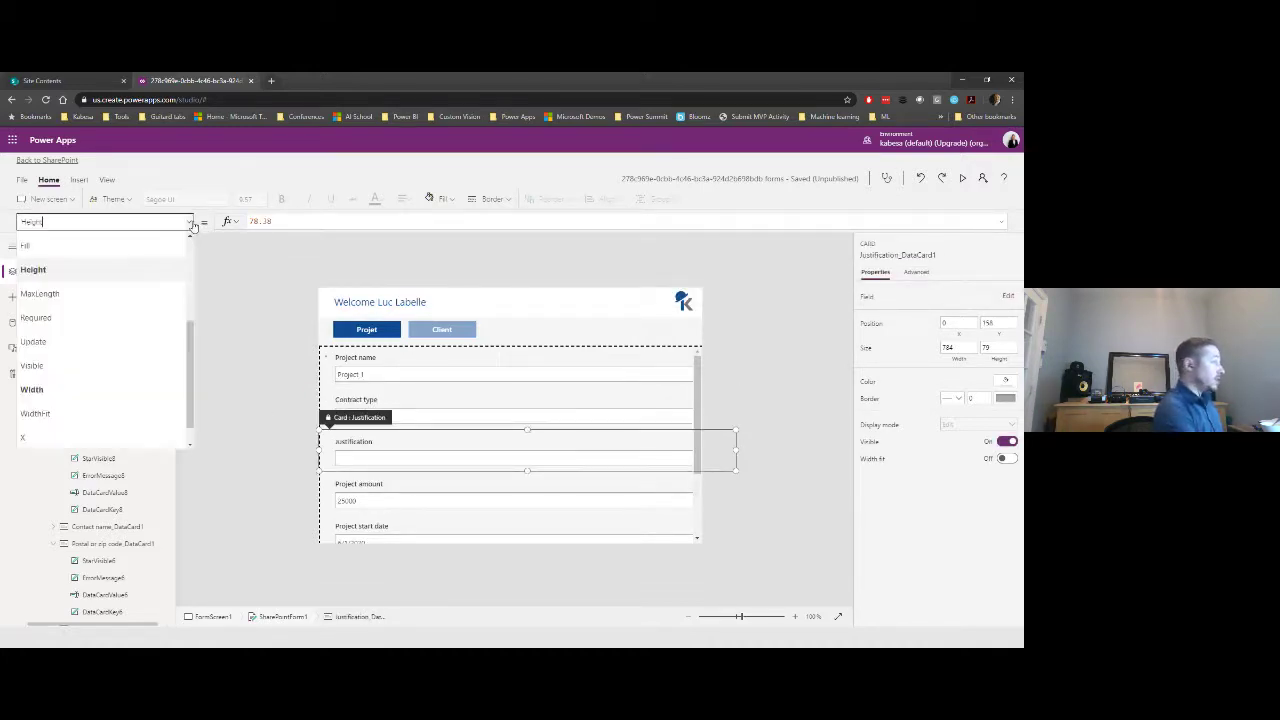
{"action": "left_click", "coordinate": [110, 364]}
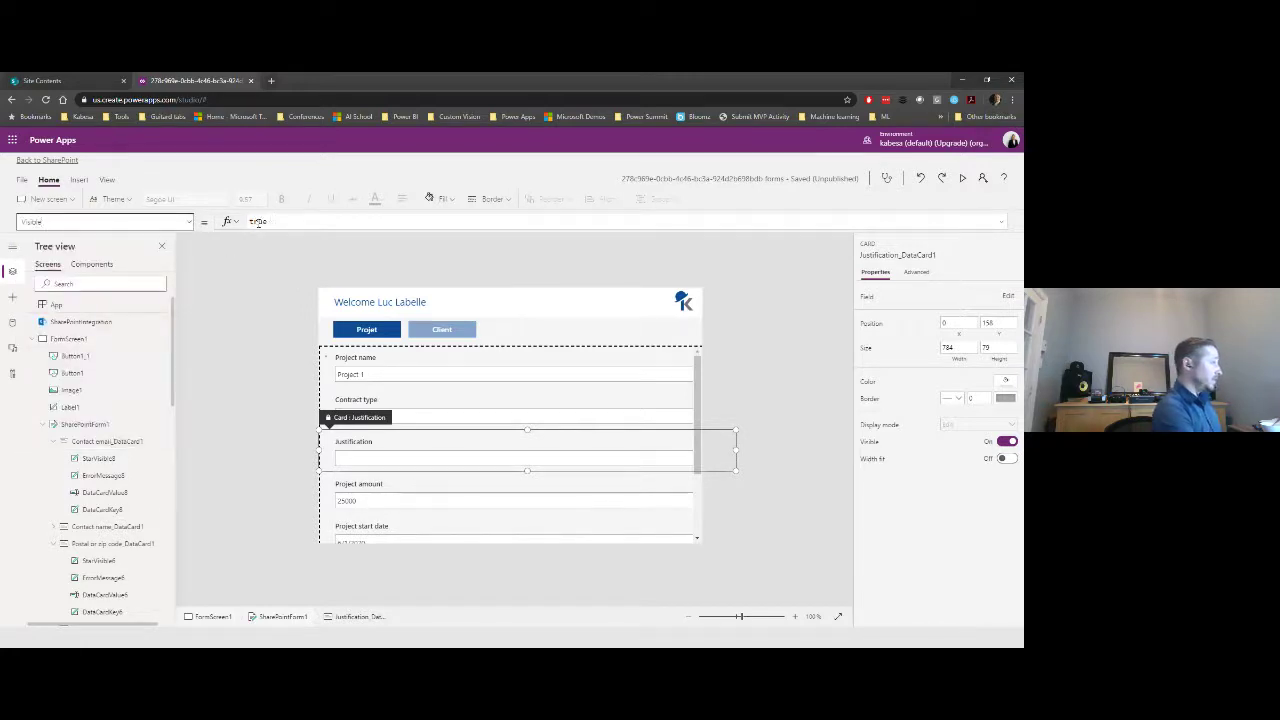
{"action": "double_click", "coordinate": [258, 221]}
{"action": "key", "text": "ctrl+v"}
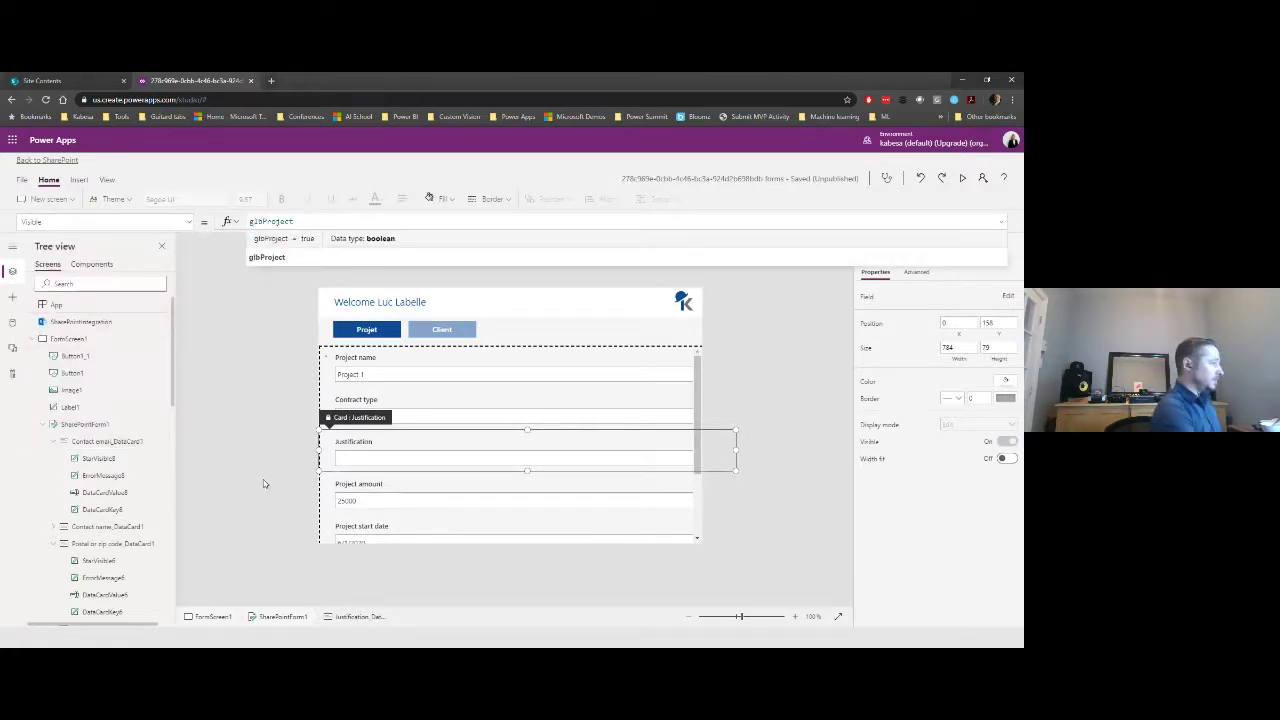
{"action": "left_click", "coordinate": [399, 485]}
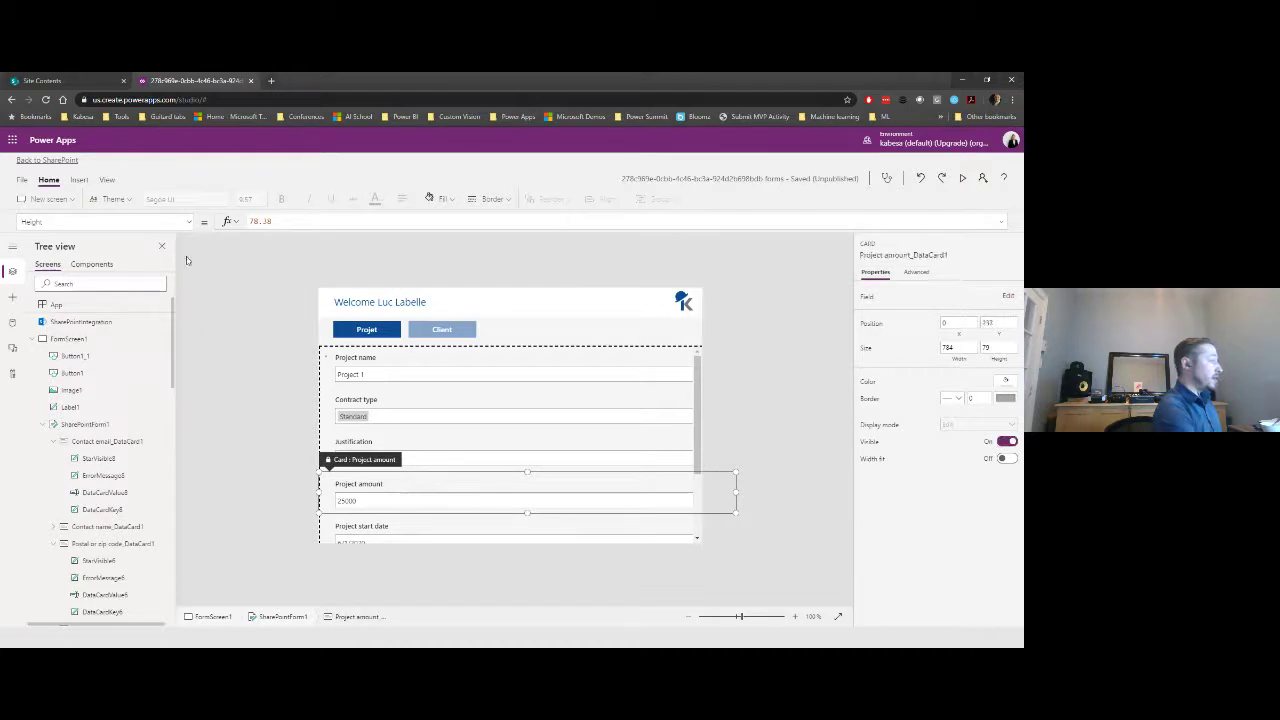
{"action": "left_click", "coordinate": [190, 222]}
{"action": "left_click", "coordinate": [129, 322]}
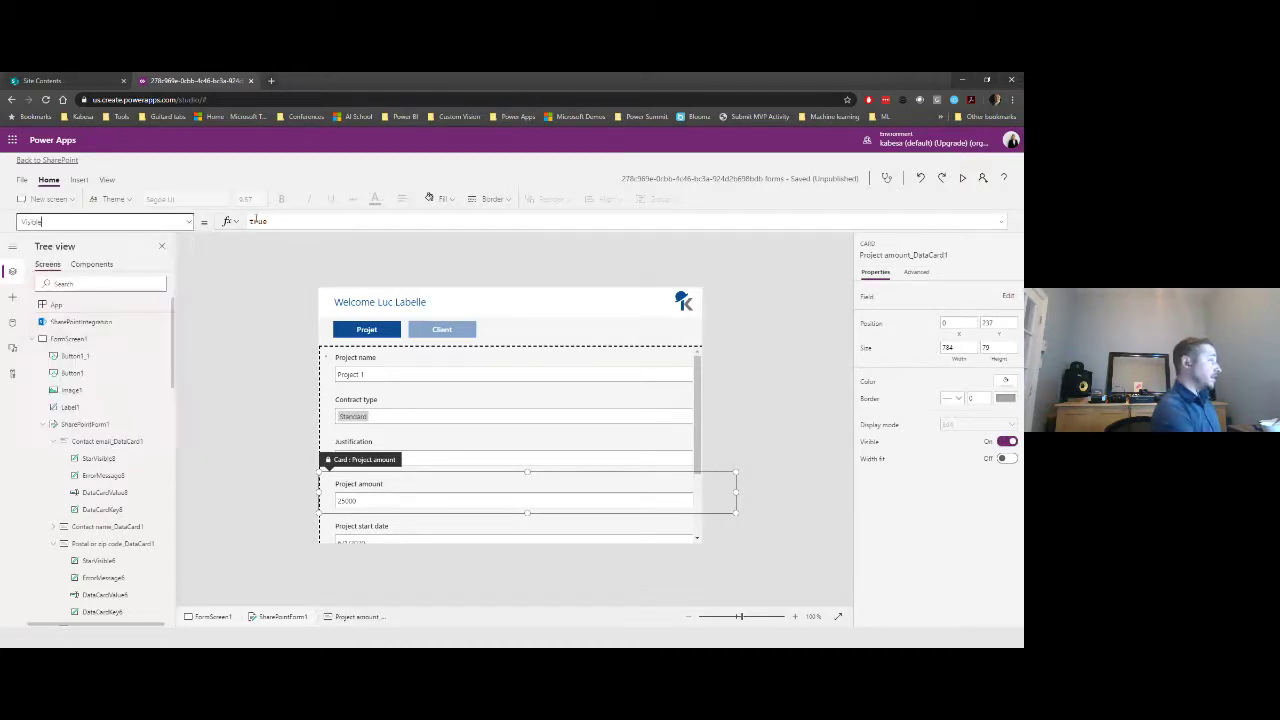
{"action": "double_click", "coordinate": [256, 220]}
{"action": "key", "text": "ctrl+v"}
{"action": "left_click", "coordinate": [233, 316]}
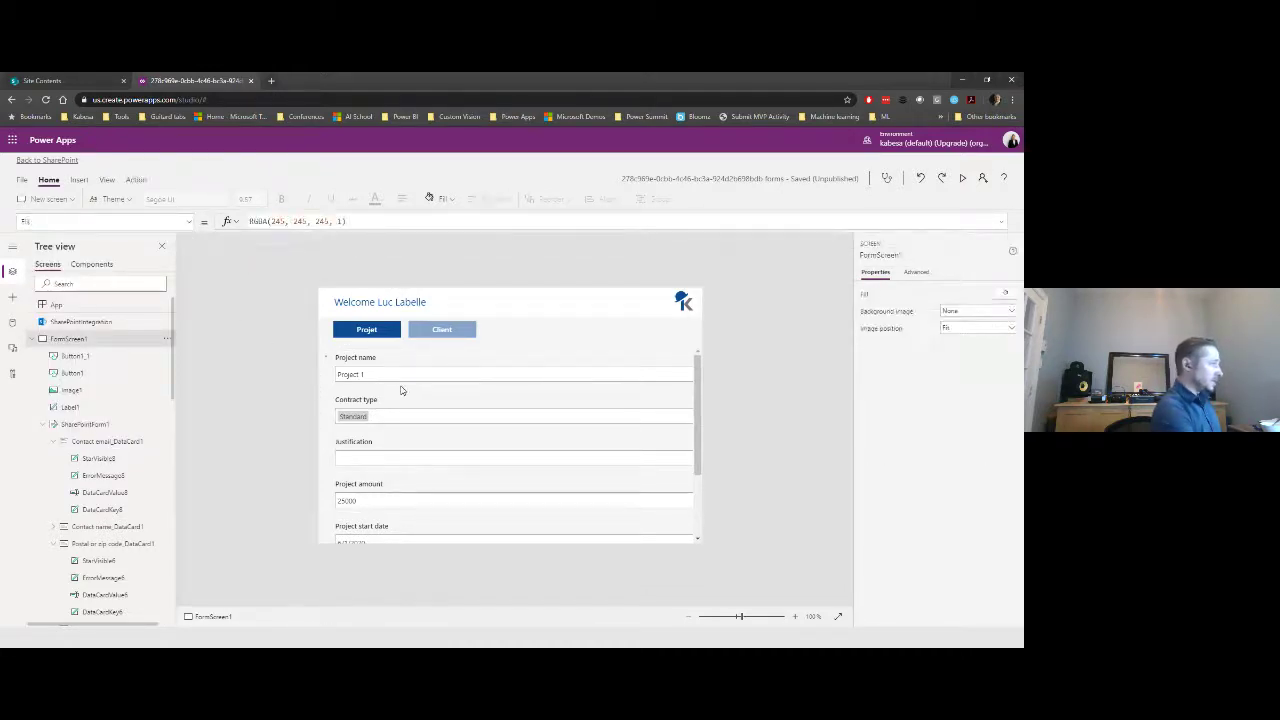
- Set Visible to glbProject on the Project start date and Project type cards
{"action": "scroll", "coordinate": [454, 466], "scroll_direction": "down", "scroll_amount": 3}
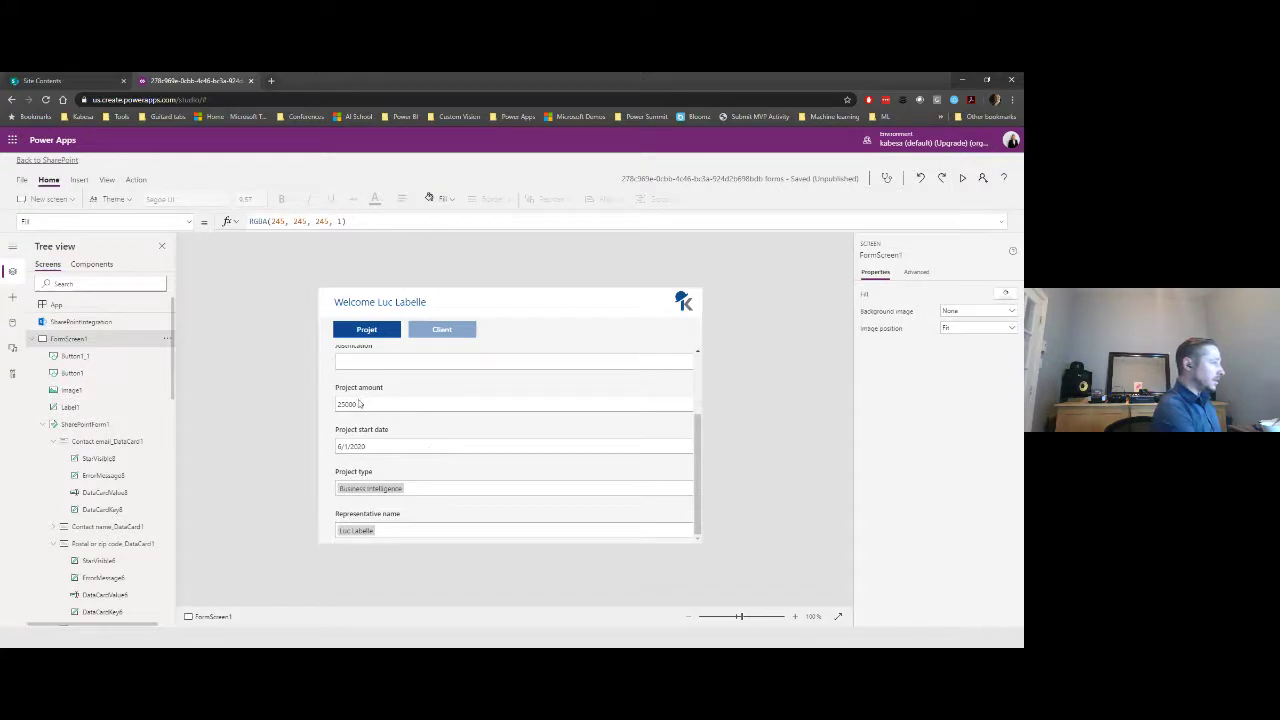
{"action": "left_click", "coordinate": [363, 445]}
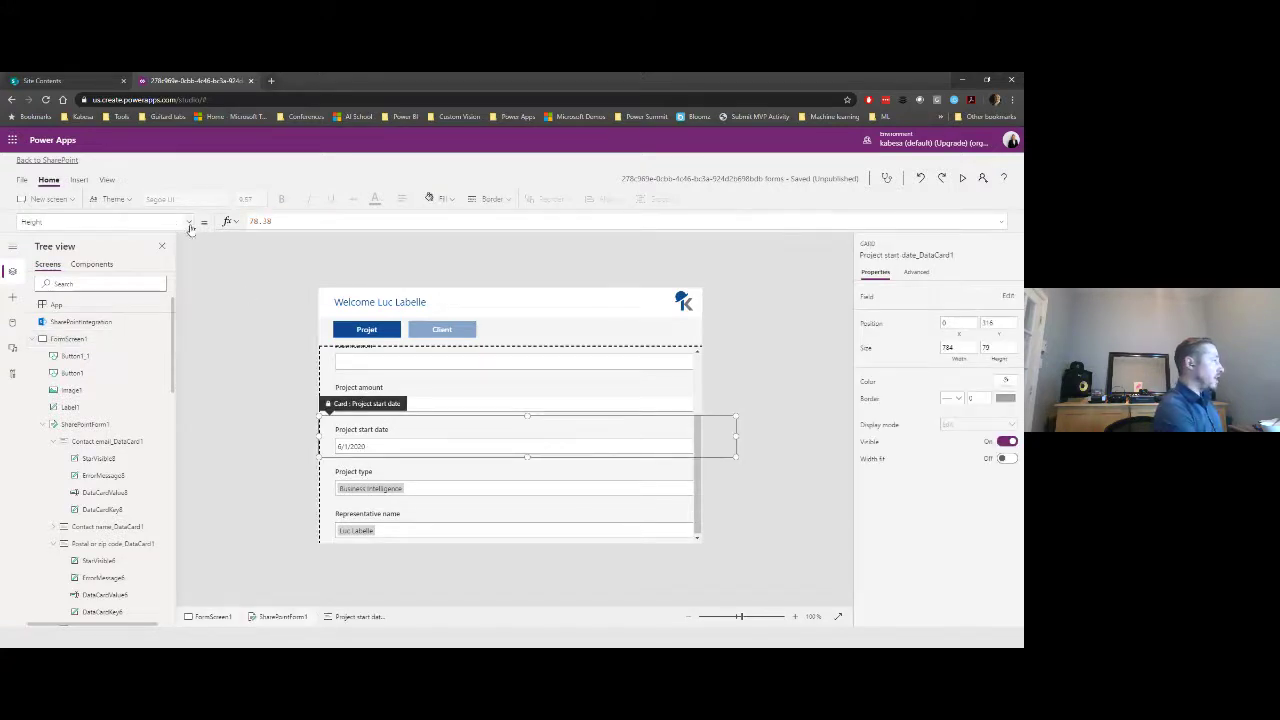
{"action": "left_click", "coordinate": [189, 222]}
{"action": "left_click", "coordinate": [100, 357]}
{"action": "double_click", "coordinate": [258, 221]}
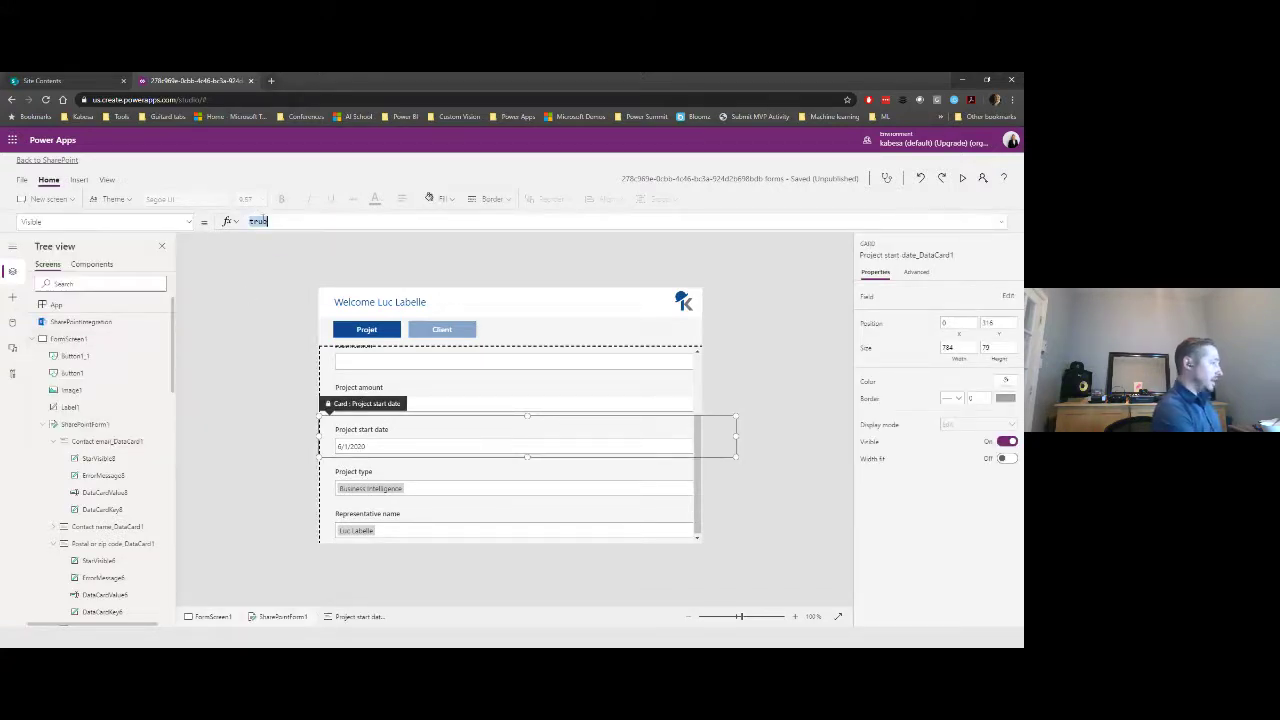
{"action": "key", "text": "ctrl+v"}
{"action": "left_click", "coordinate": [446, 497]}
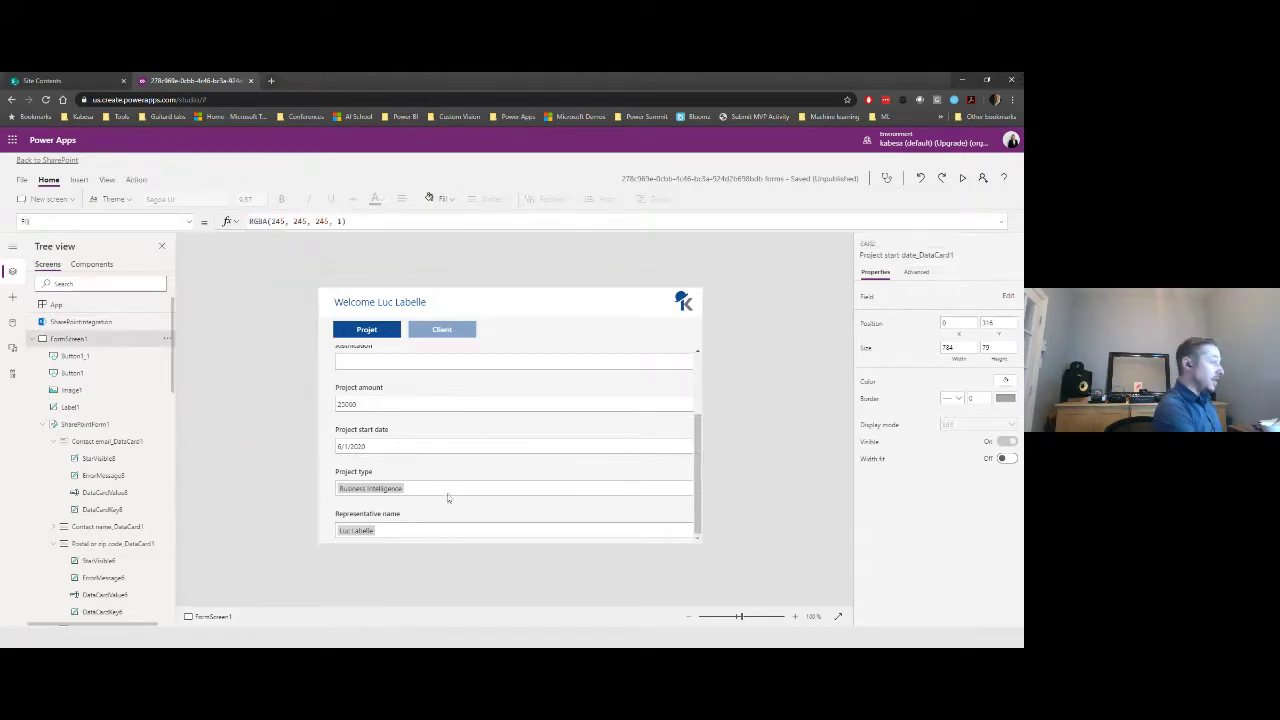
{"action": "left_click", "coordinate": [447, 486]}
{"action": "left_click", "coordinate": [193, 222]}
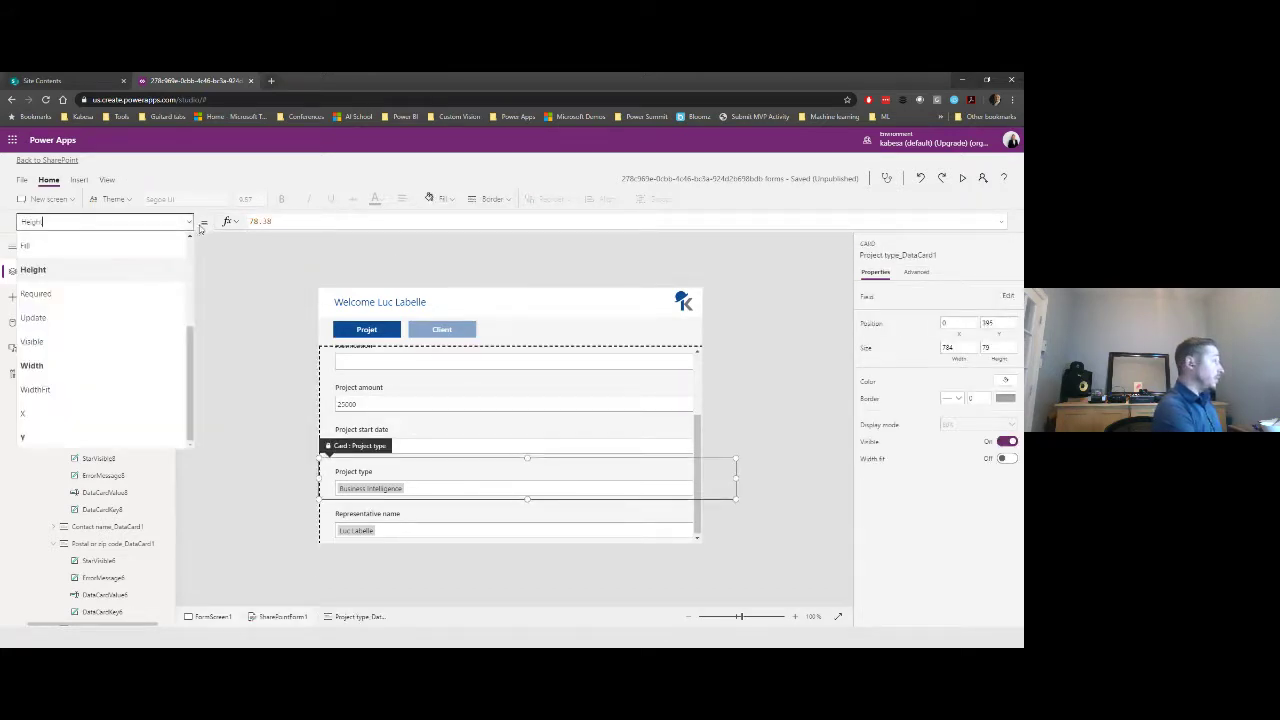
{"action": "left_click", "coordinate": [75, 338]}
{"action": "double_click", "coordinate": [258, 220]}
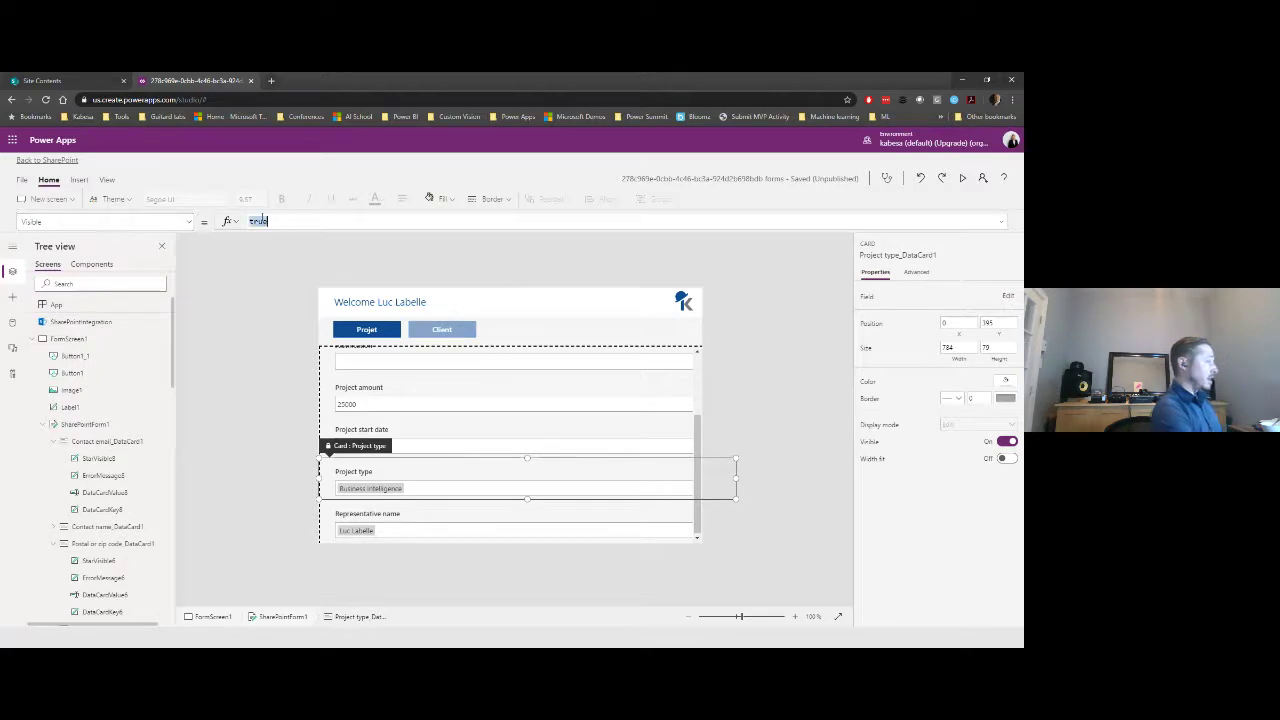
{"action": "key", "text": "ctrl+v"}
{"action": "left_click", "coordinate": [288, 365]}
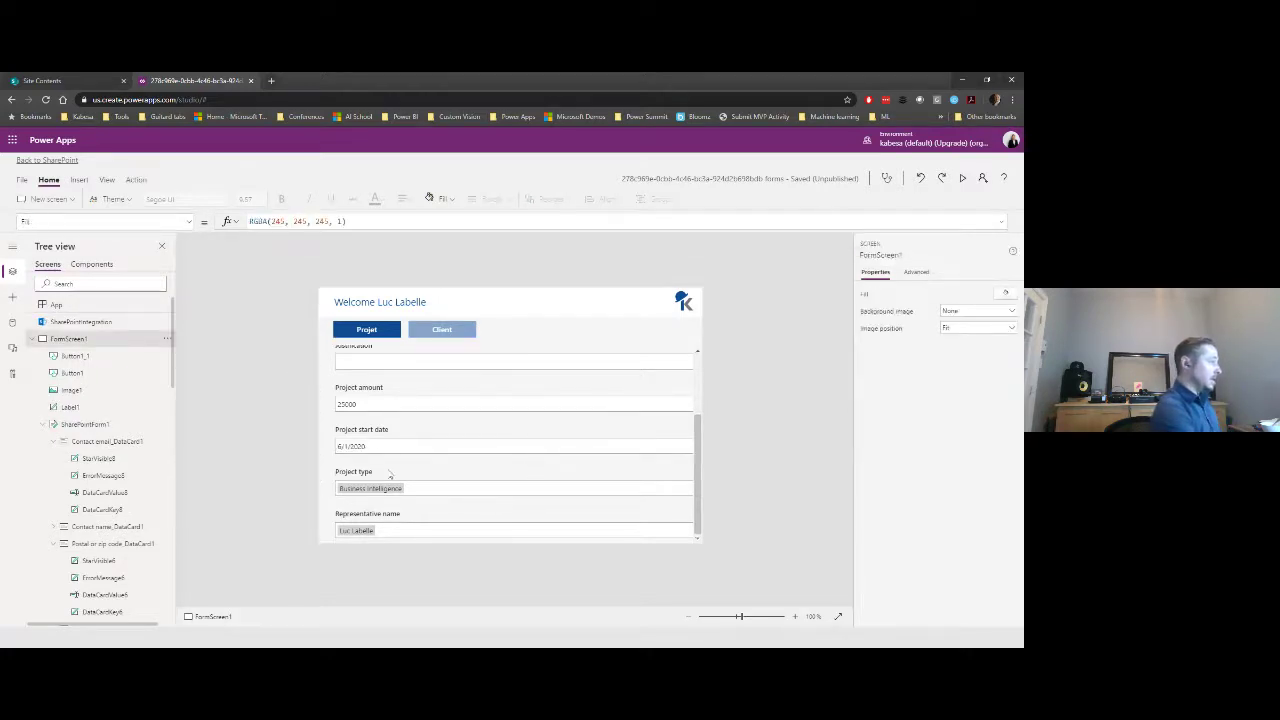
- Check the Representative name card's Visible property, then run the app preview
{"action": "left_click", "coordinate": [404, 515]}
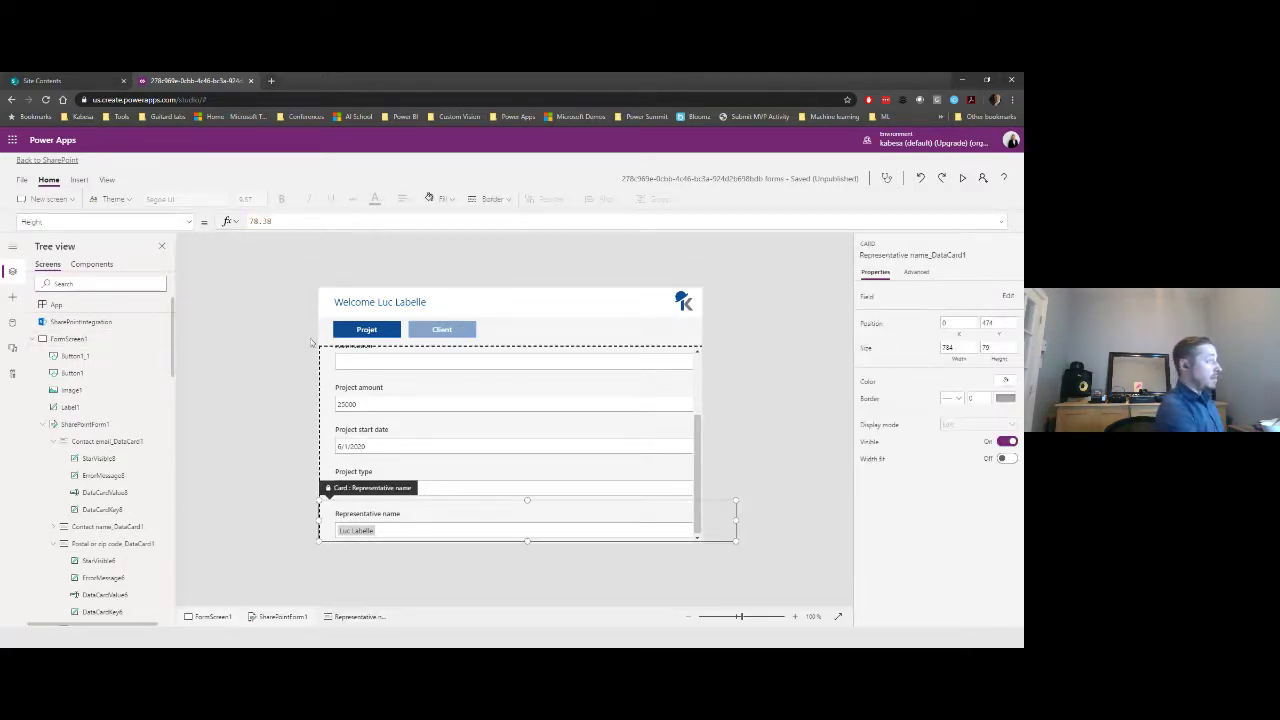
{"action": "left_click", "coordinate": [192, 224]}
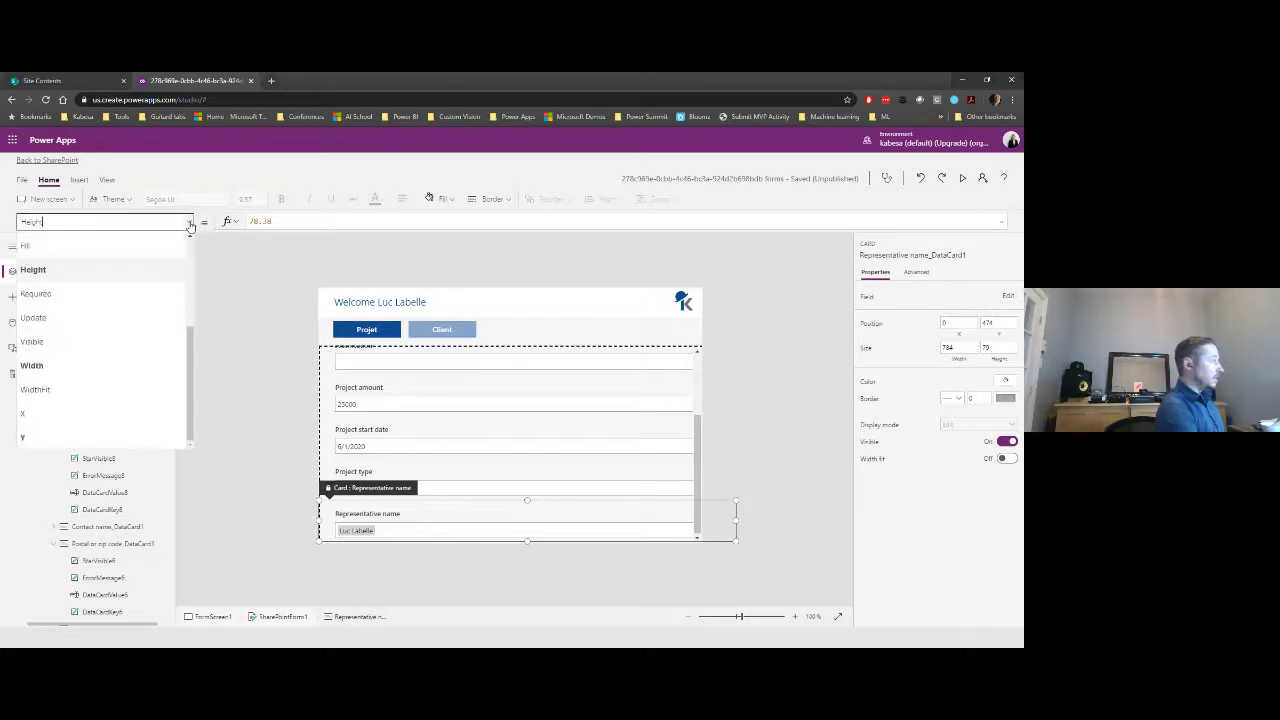
{"action": "left_click", "coordinate": [114, 337]}
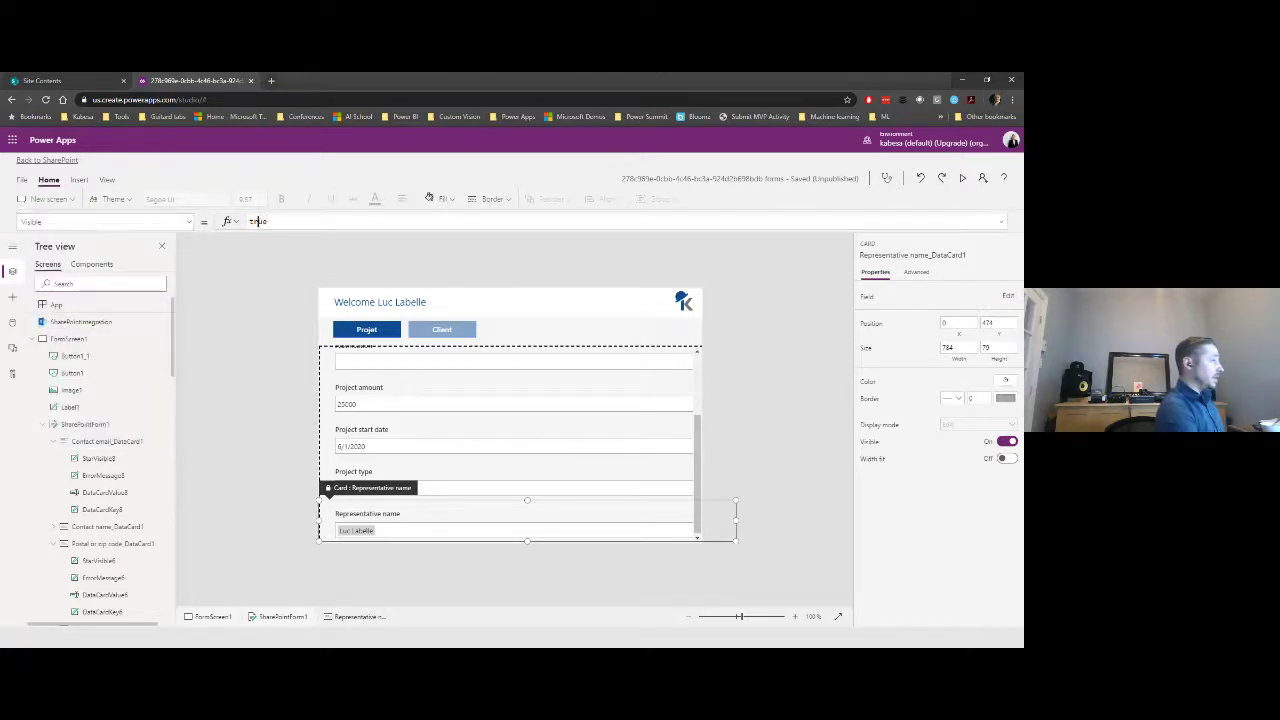
{"action": "left_click", "coordinate": [260, 220]}
{"action": "left_click", "coordinate": [250, 311]}
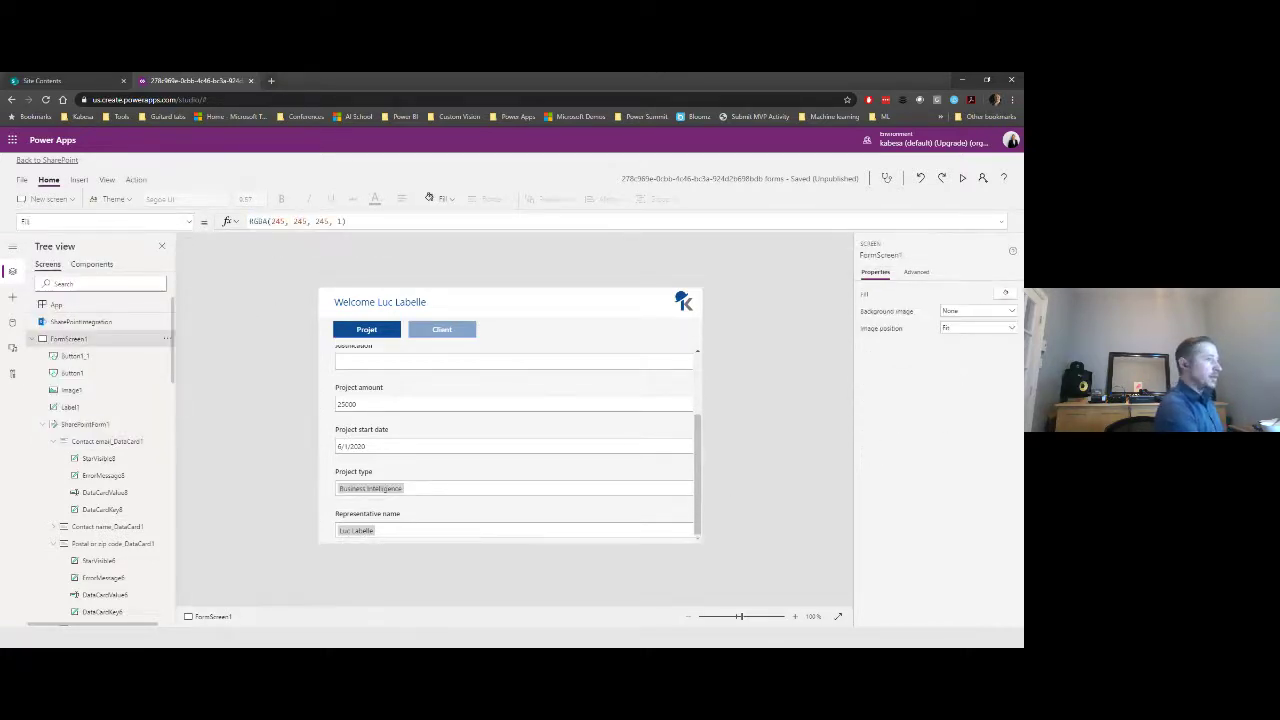
{"action": "left_click", "coordinate": [966, 178]}
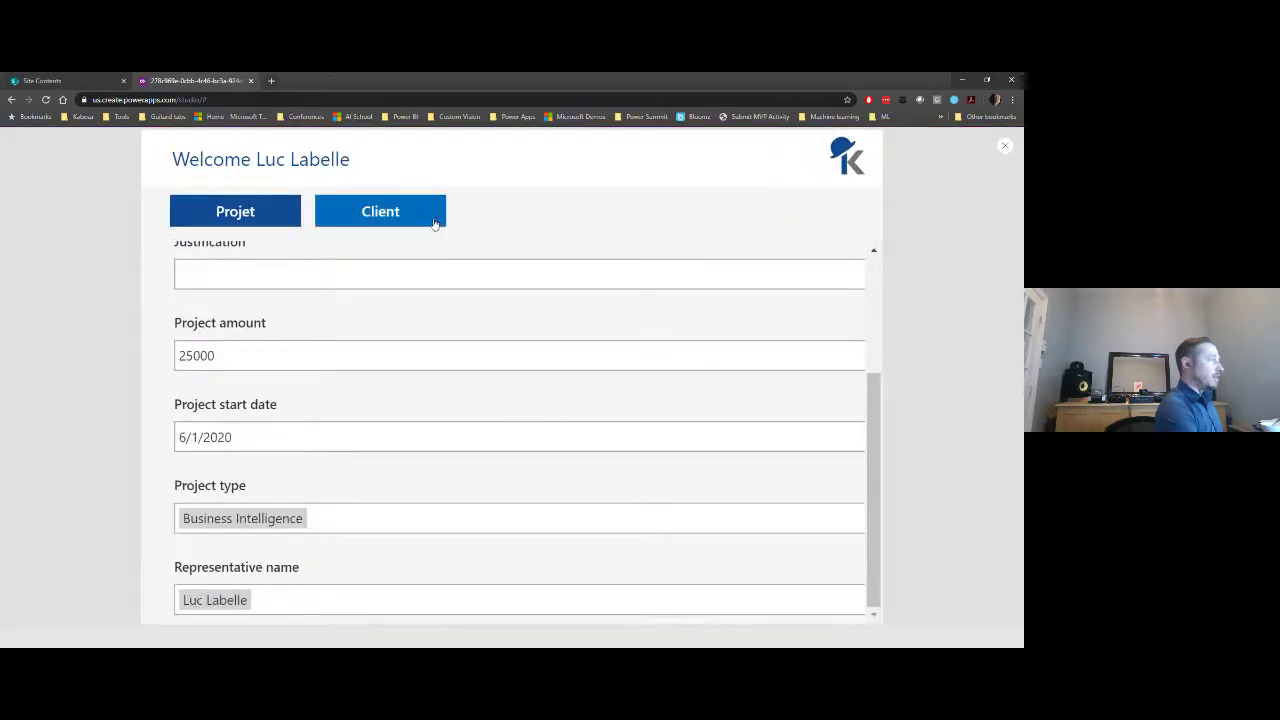
- Alternate between the Client and Projet tabs in preview to confirm the fields switch, then close it
{"action": "left_click", "coordinate": [433, 223]}
{"action": "scroll", "coordinate": [560, 437], "scroll_direction": "up", "scroll_amount": 3}
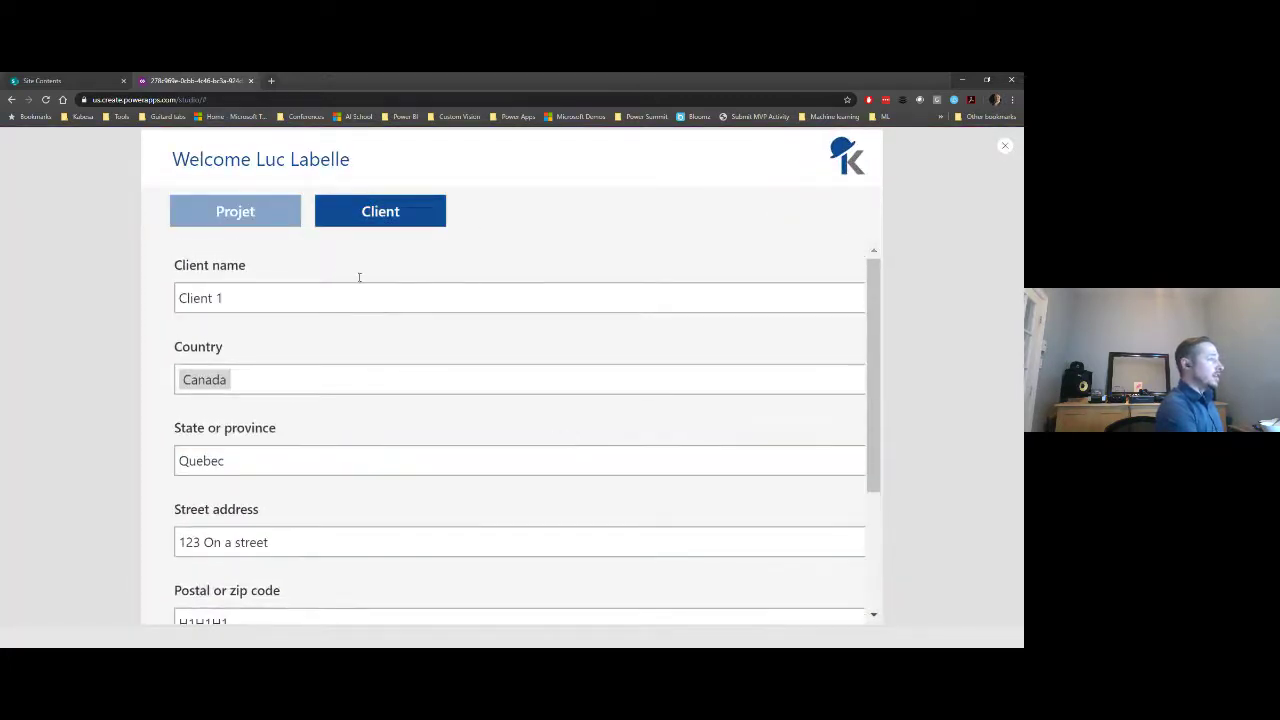
{"action": "left_click", "coordinate": [253, 214]}
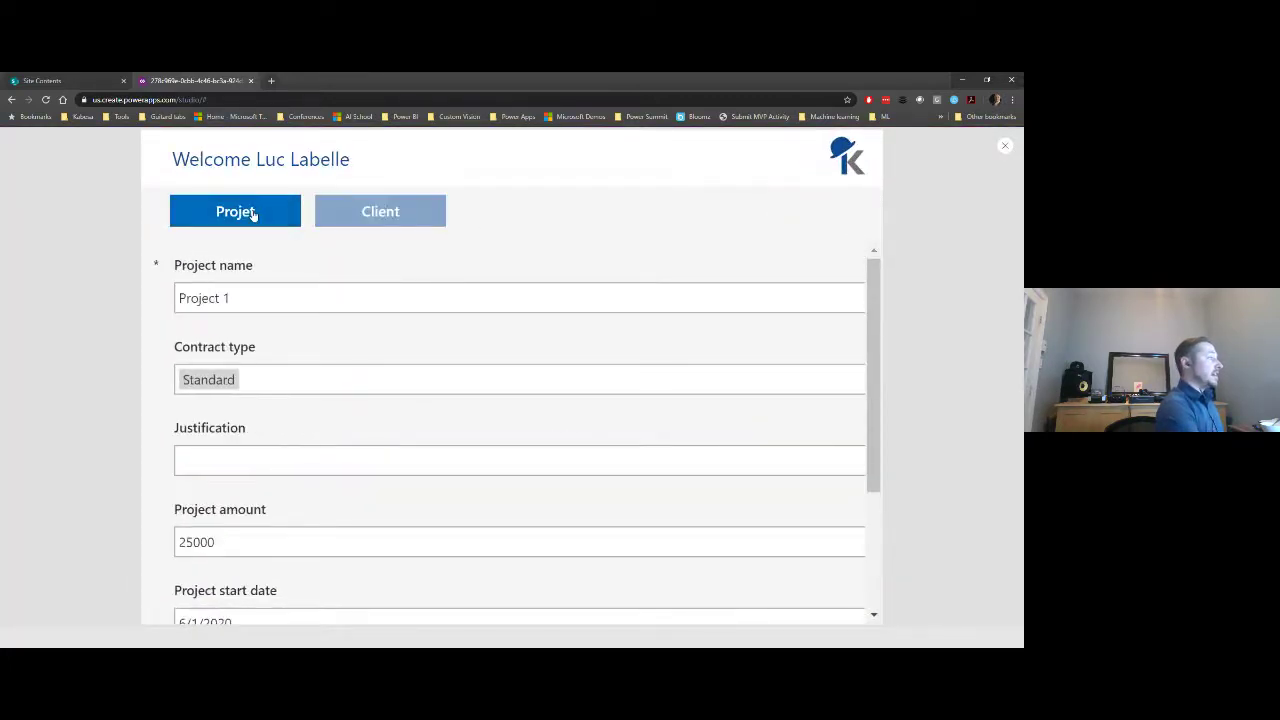
{"action": "left_click", "coordinate": [406, 211]}
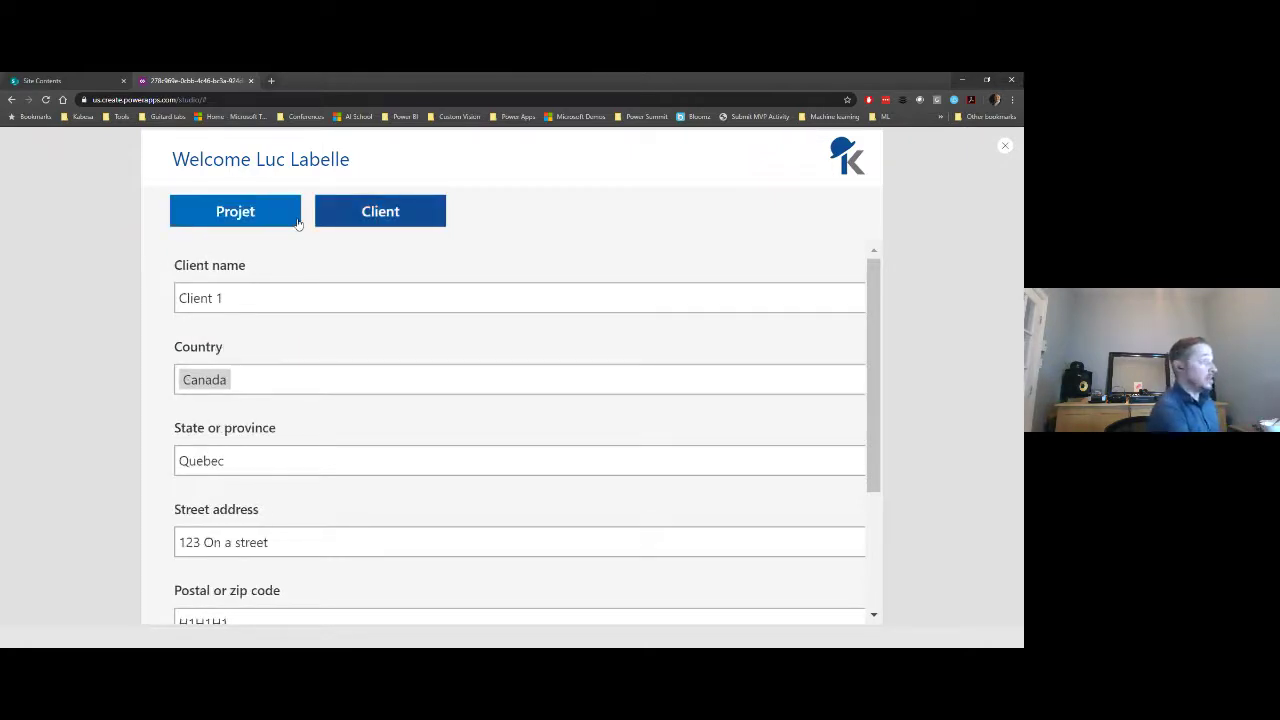
{"action": "left_click", "coordinate": [277, 219]}
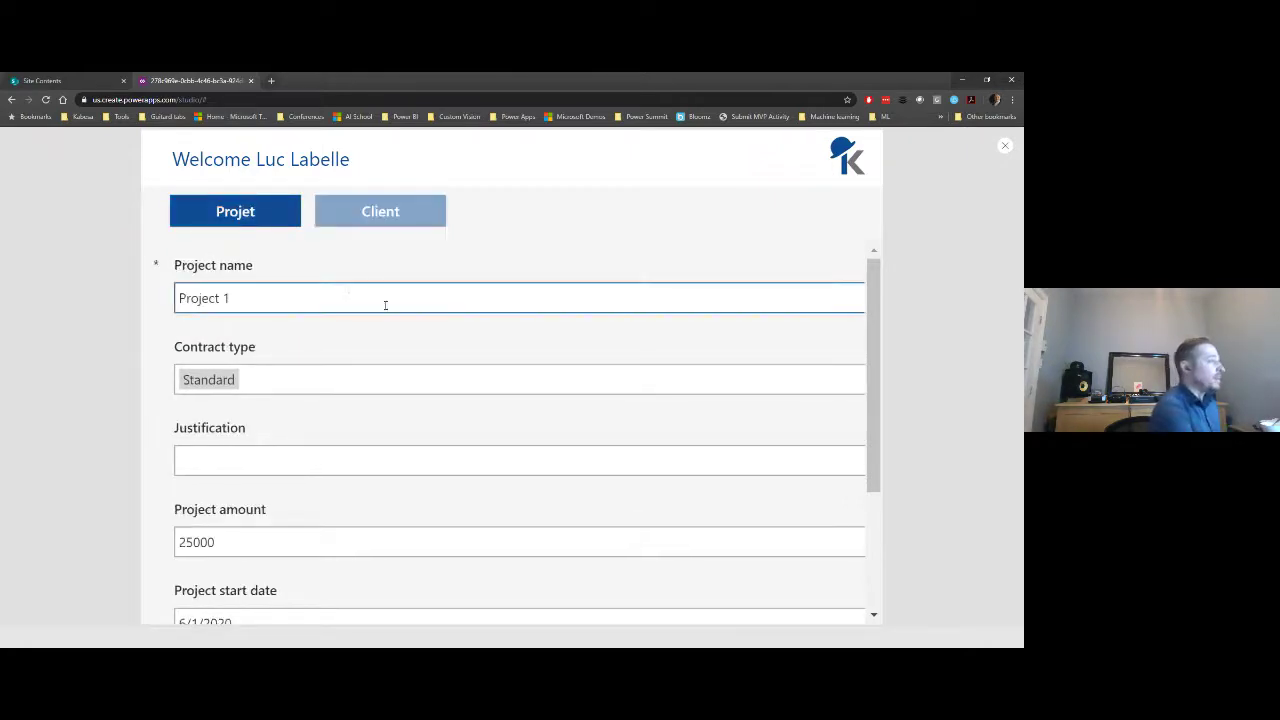
{"action": "left_click", "coordinate": [1006, 148]}
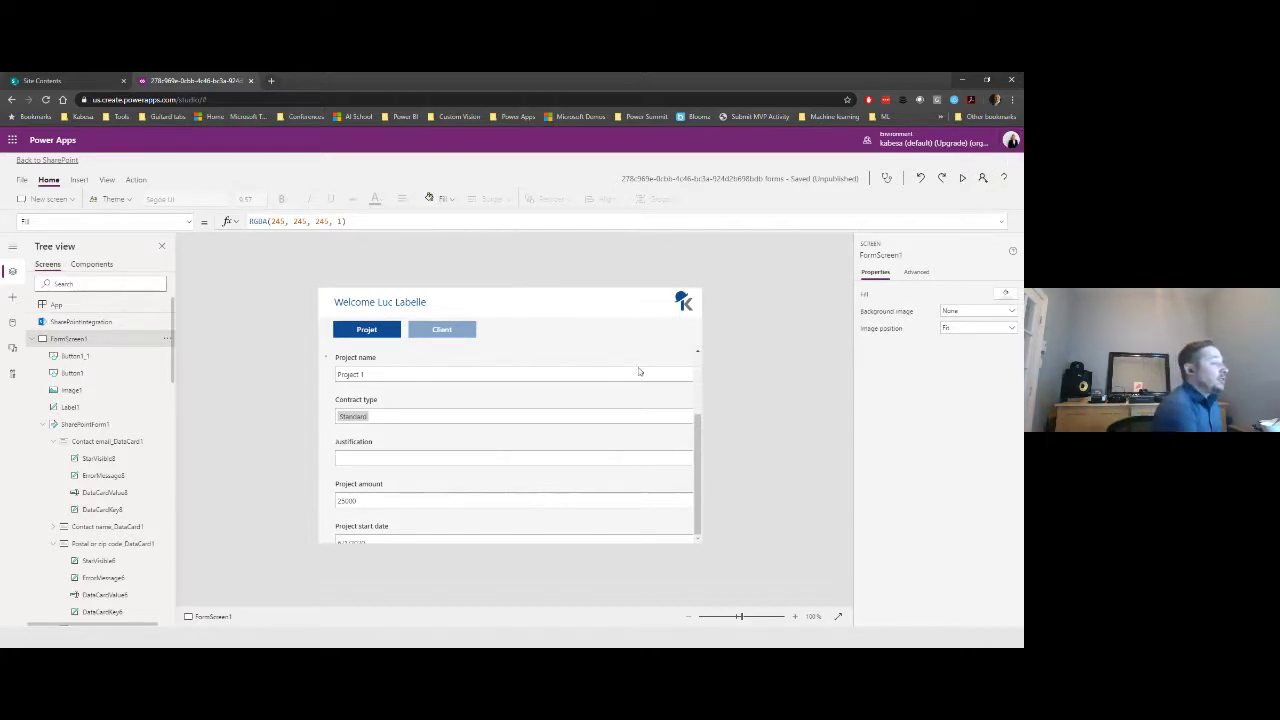
- Turn Snap to columns Off for SharePointForm1
{"action": "left_click", "coordinate": [80, 425]}
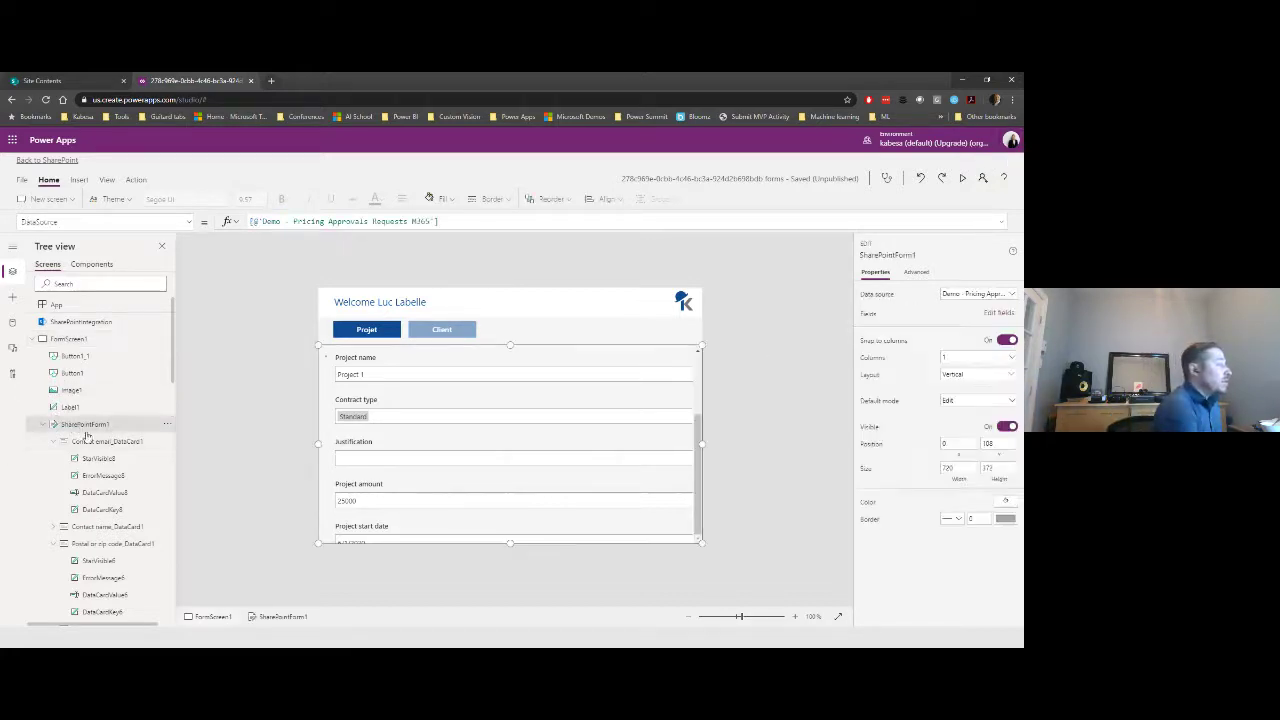
{"action": "left_click", "coordinate": [45, 426]}
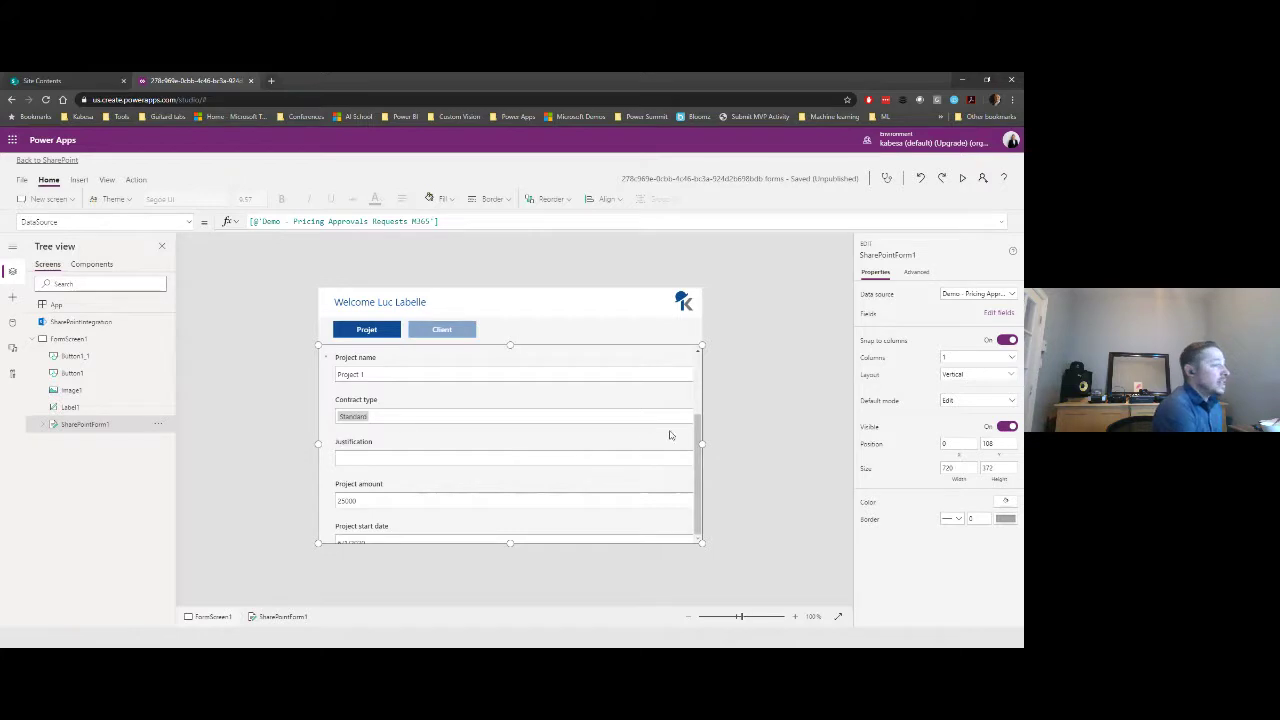
{"action": "scroll", "coordinate": [601, 381], "scroll_direction": "down", "scroll_amount": 2}
{"action": "left_click", "coordinate": [602, 382]}
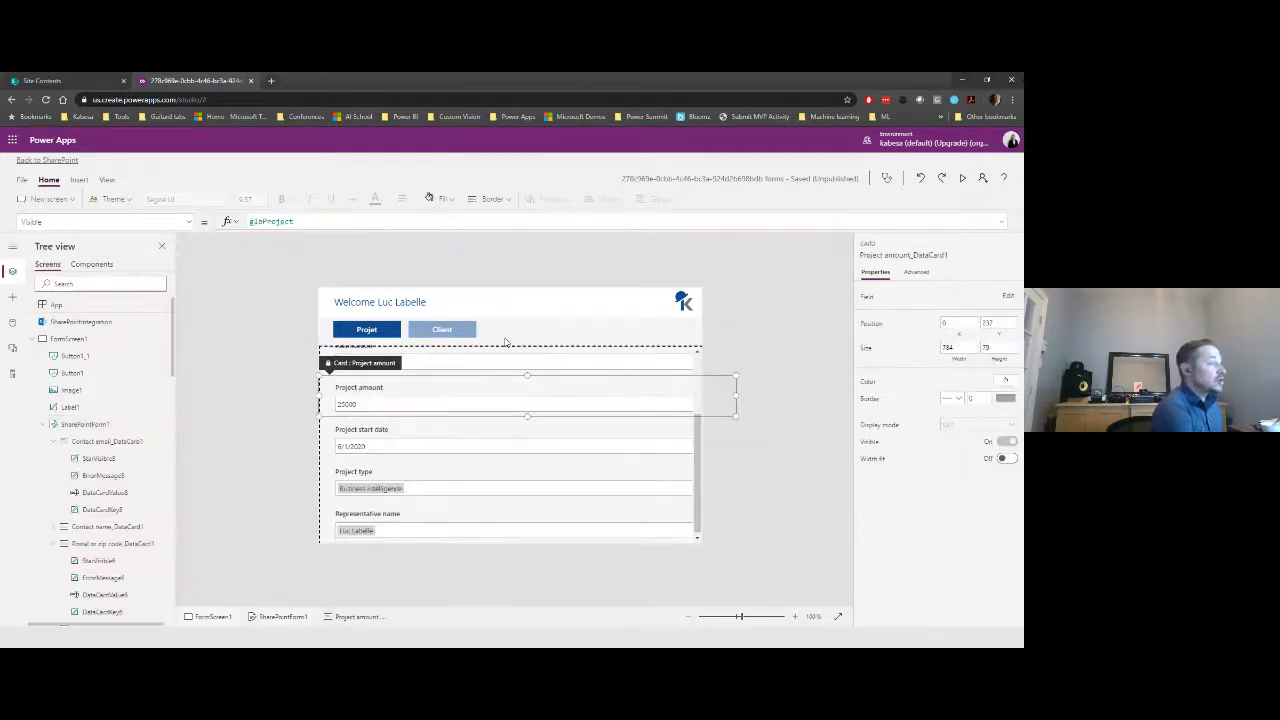
{"action": "left_click", "coordinate": [92, 424]}
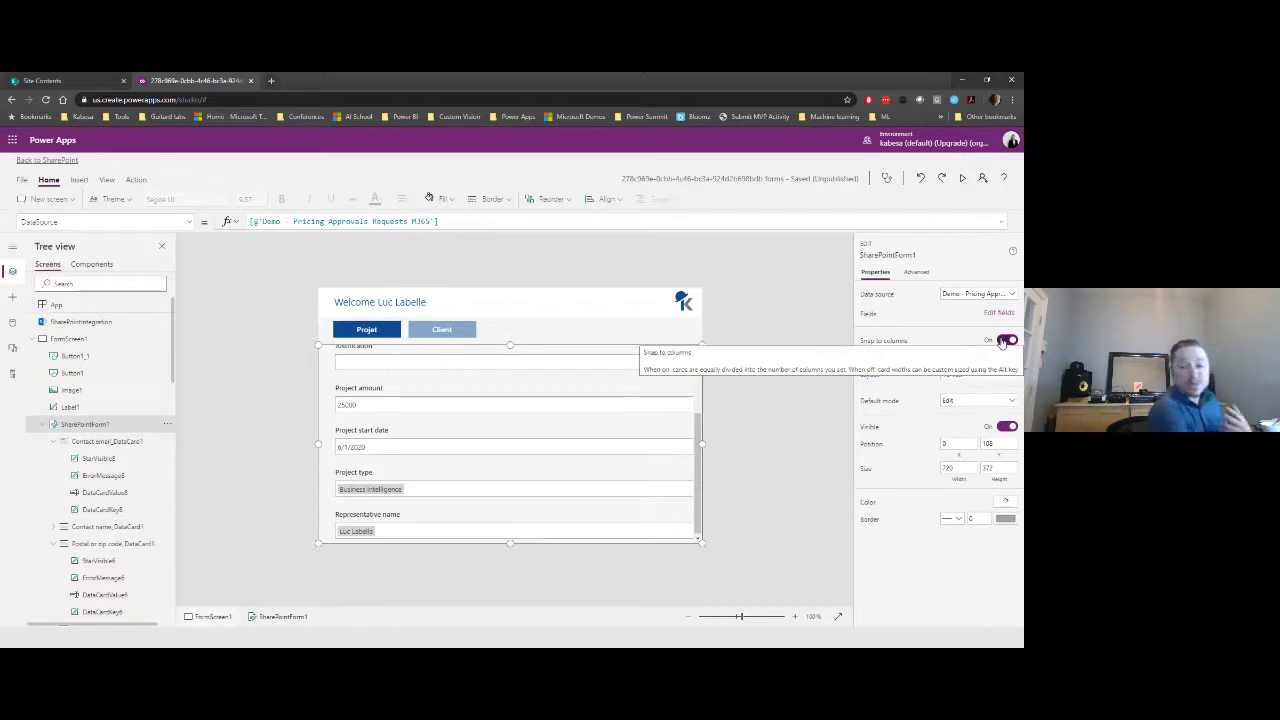
{"action": "left_click", "coordinate": [1004, 341]}
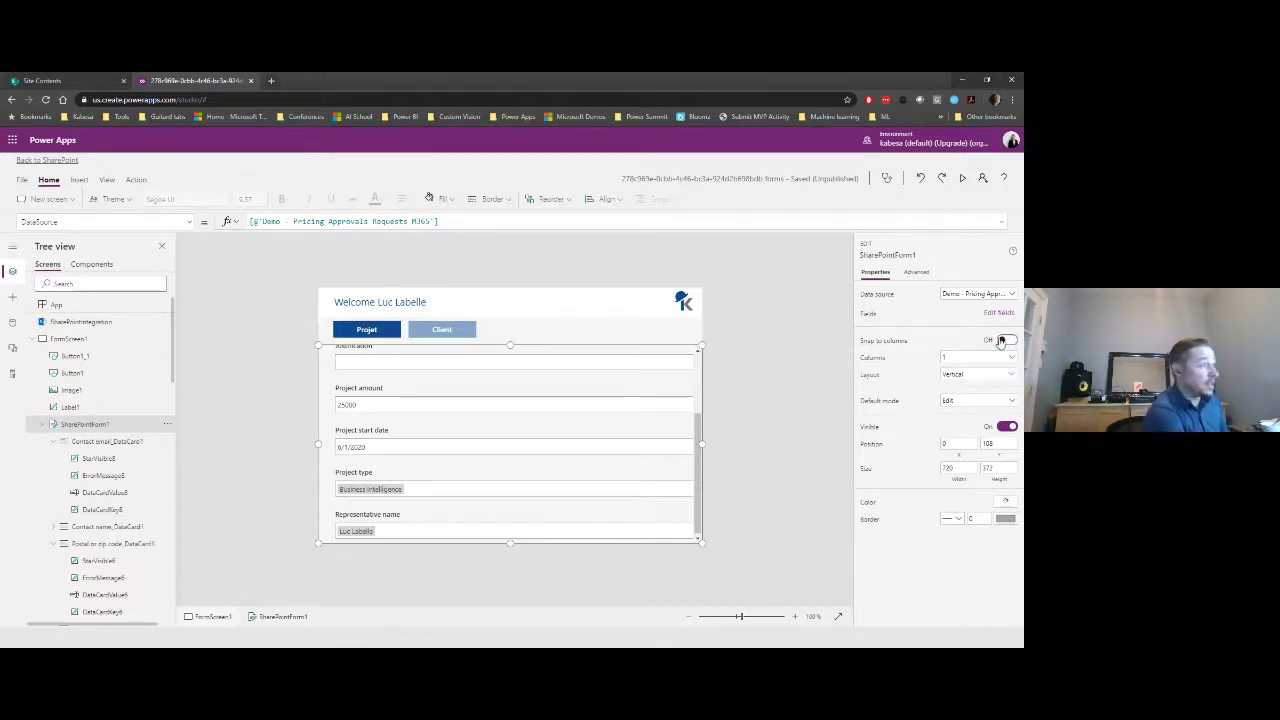
- Narrow the Project name card to 360 wide and shrink the Project amount card
{"action": "left_click", "coordinate": [585, 375]}
{"action": "scroll", "coordinate": [513, 433], "scroll_direction": "up", "scroll_amount": 1}
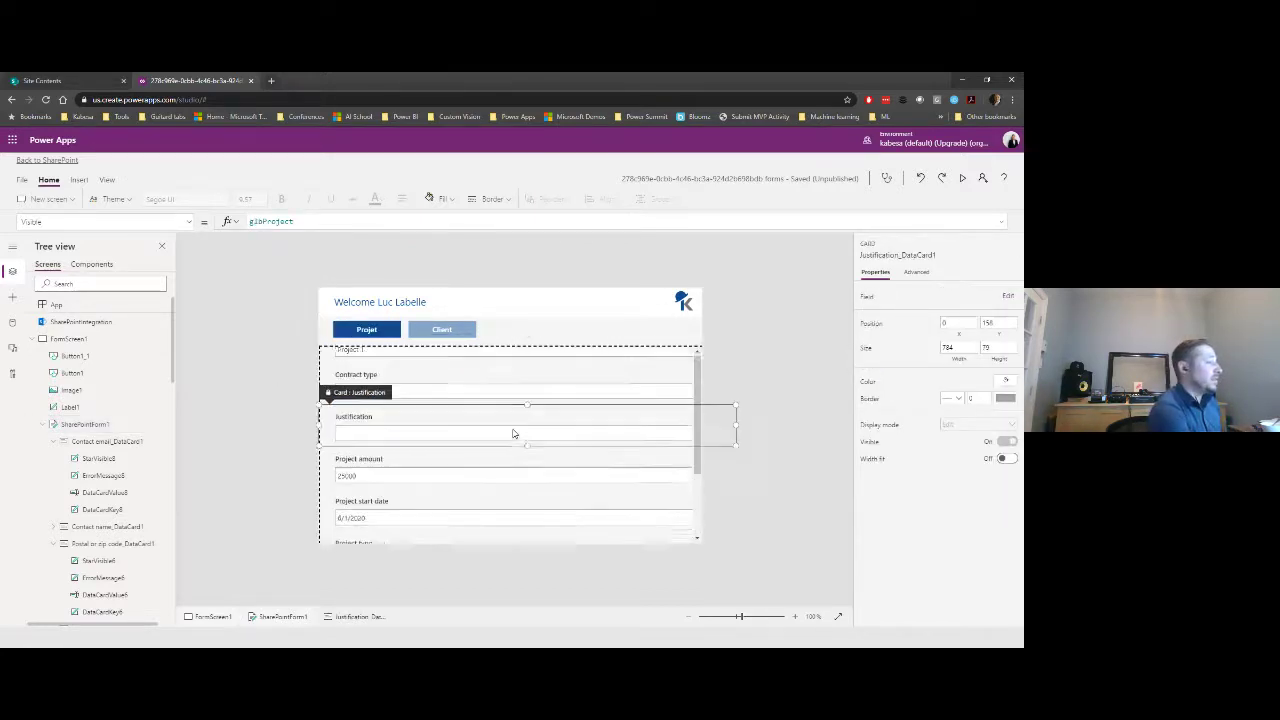
{"action": "scroll", "coordinate": [513, 433], "scroll_direction": "up", "scroll_amount": 1}
{"action": "left_click", "coordinate": [500, 374]}
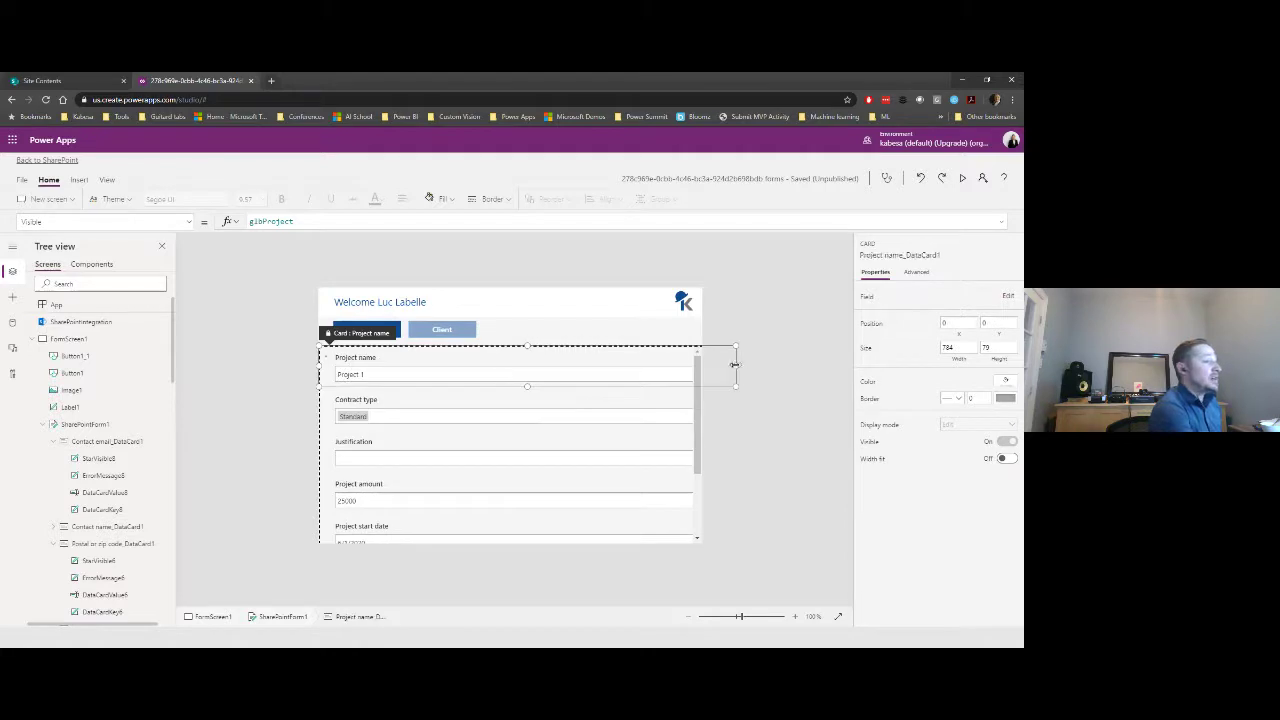
{"action": "left_click_drag", "start_coordinate": [735, 365], "coordinate": [507, 367]}
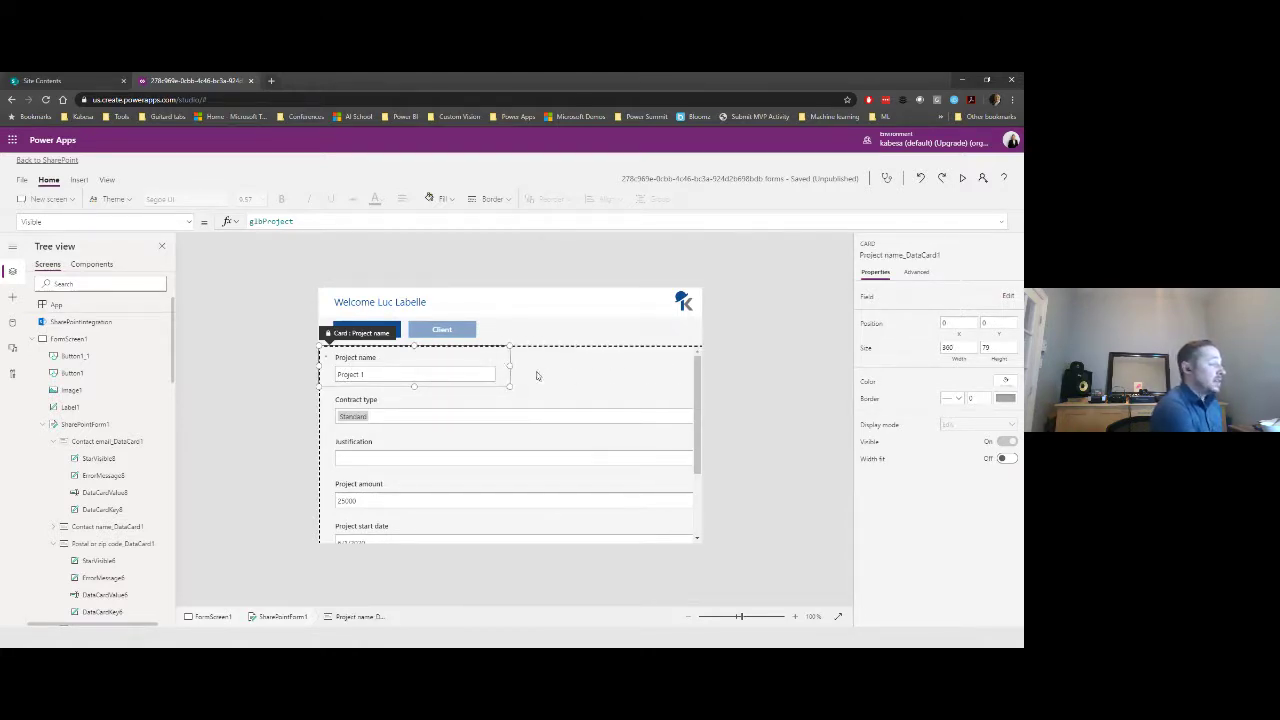
{"action": "left_click", "coordinate": [529, 491]}
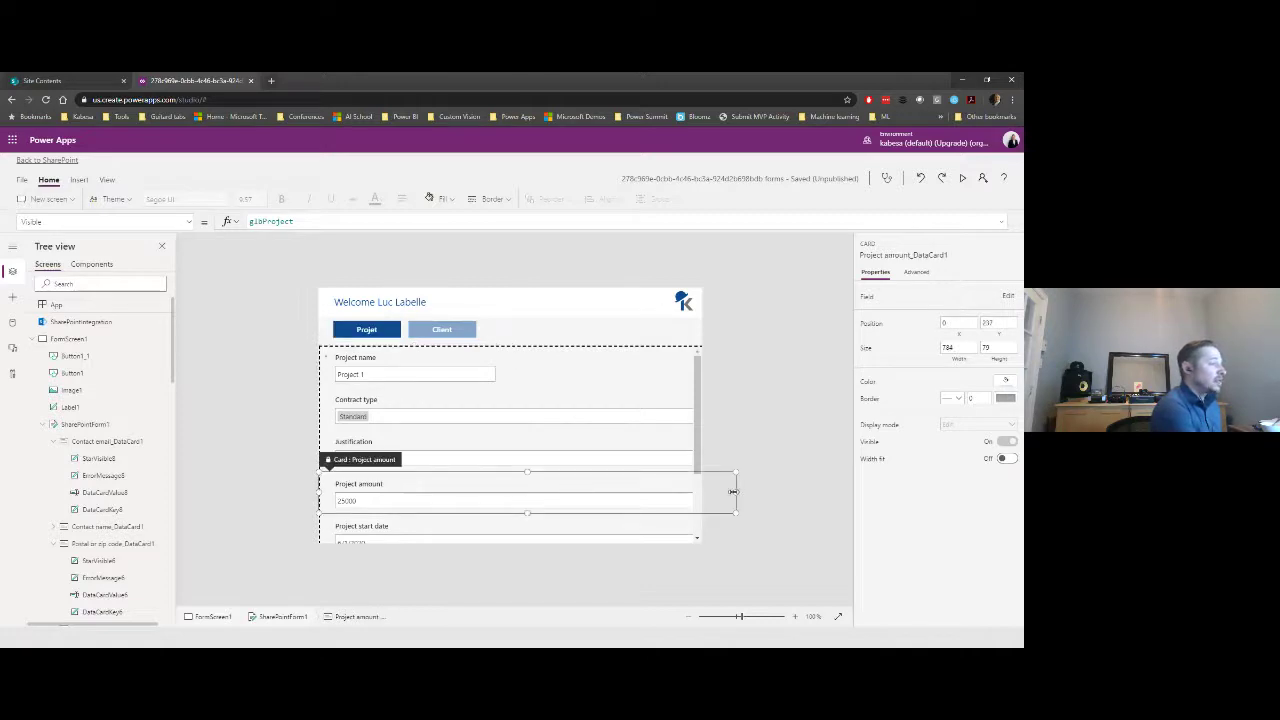
{"action": "left_click_drag", "start_coordinate": [736, 491], "coordinate": [478, 491]}
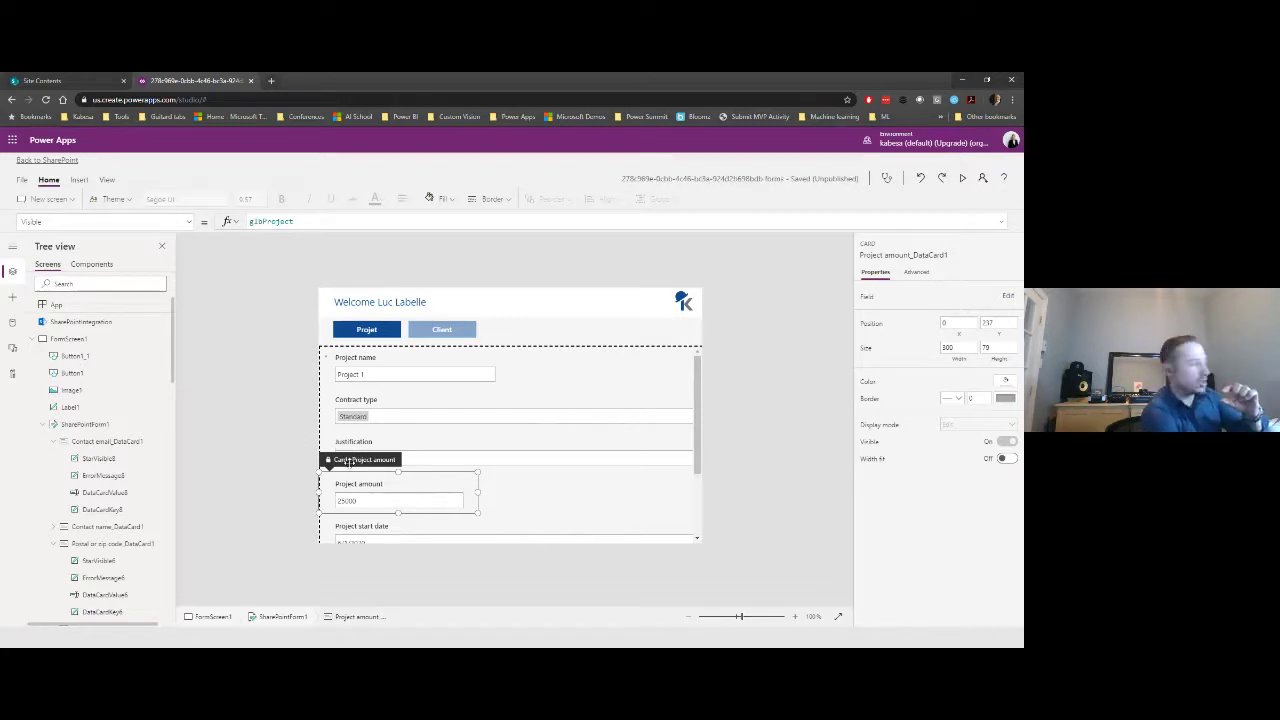
- Place Project amount beside Project name on the first row, widening Project name to 420
{"action": "left_click_drag", "start_coordinate": [348, 458], "coordinate": [508, 372]}
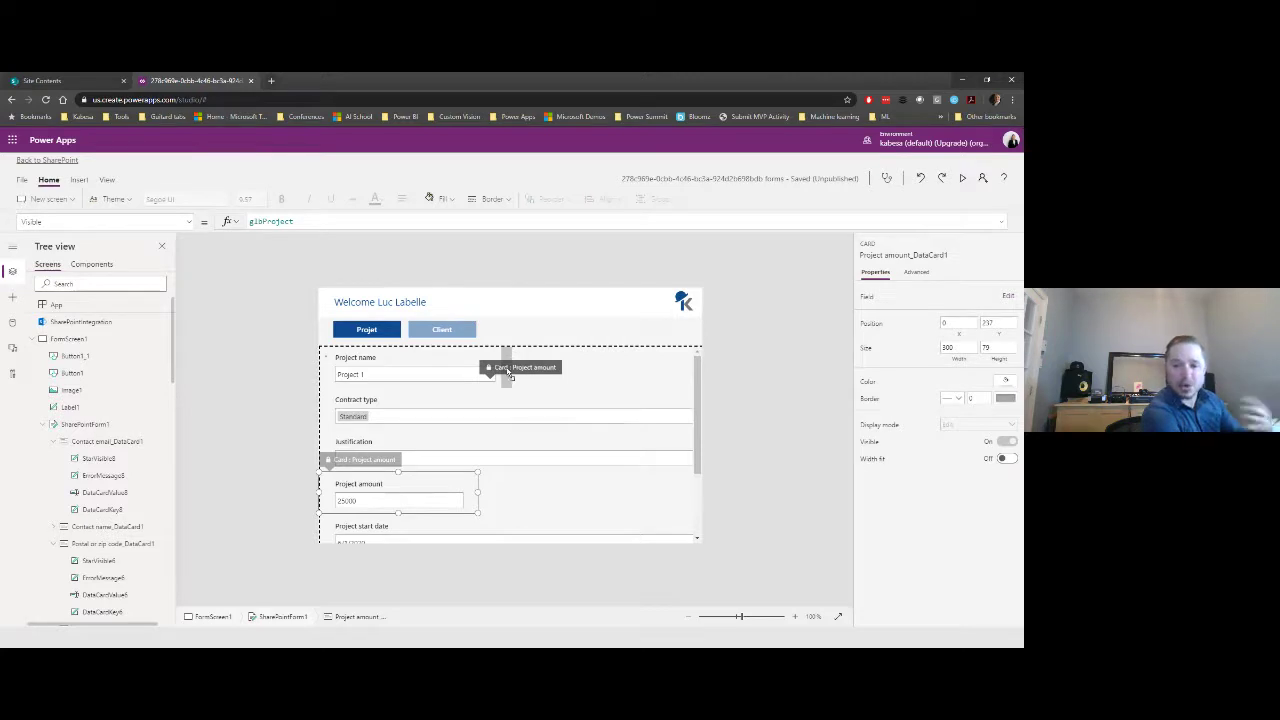
{"action": "left_click_drag", "start_coordinate": [509, 371], "coordinate": [509, 372]}
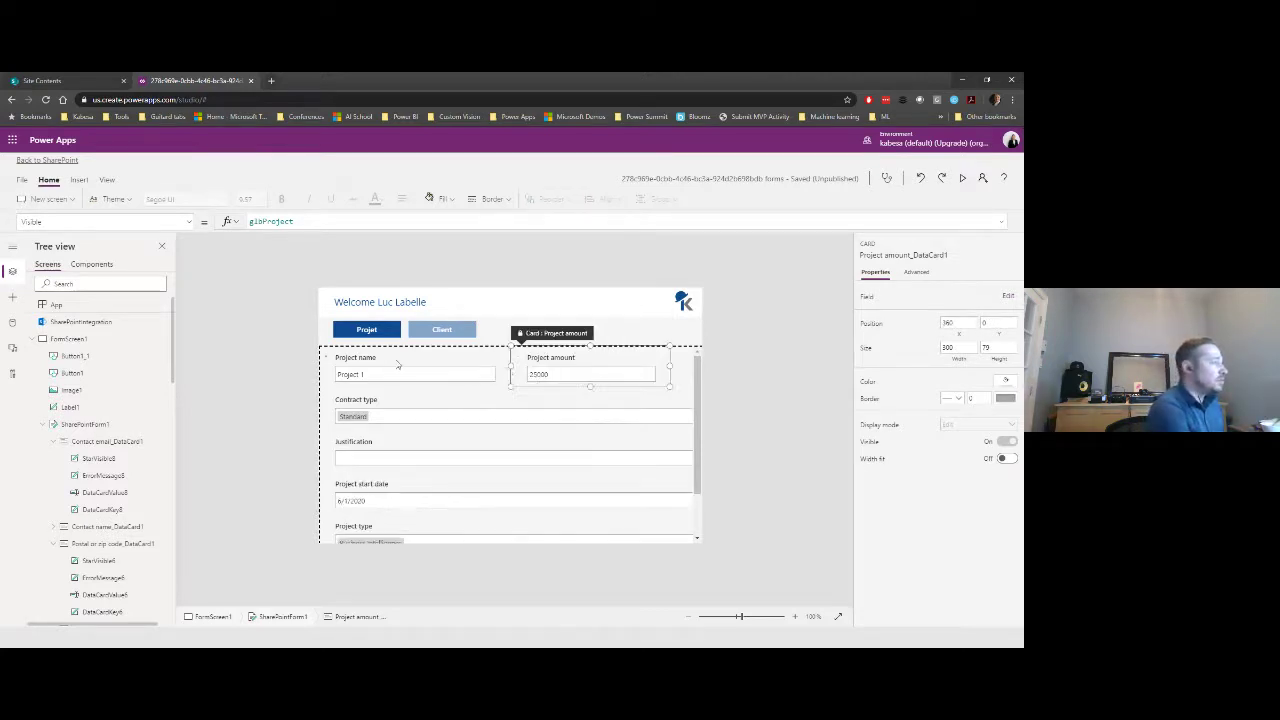
{"action": "left_click", "coordinate": [456, 367]}
{"action": "left_click", "coordinate": [524, 370]}
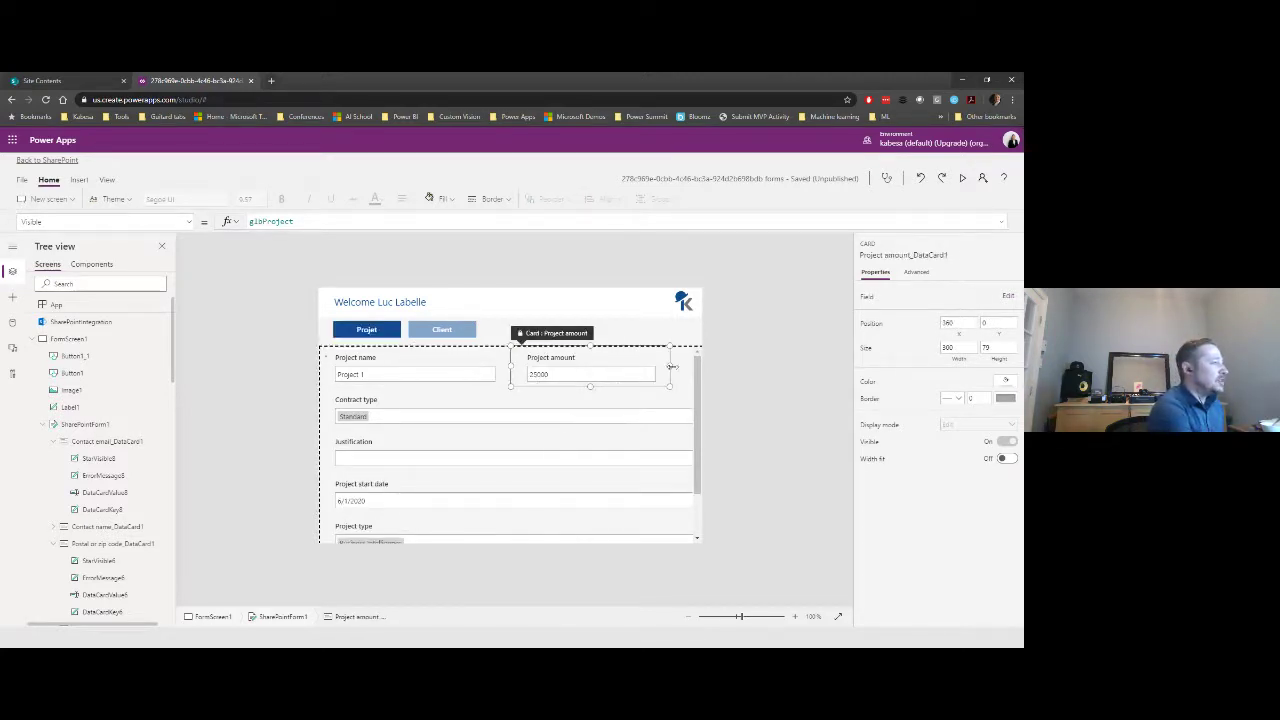
{"action": "left_click_drag", "start_coordinate": [657, 371], "coordinate": [646, 371]}
{"action": "left_click", "coordinate": [464, 367]}
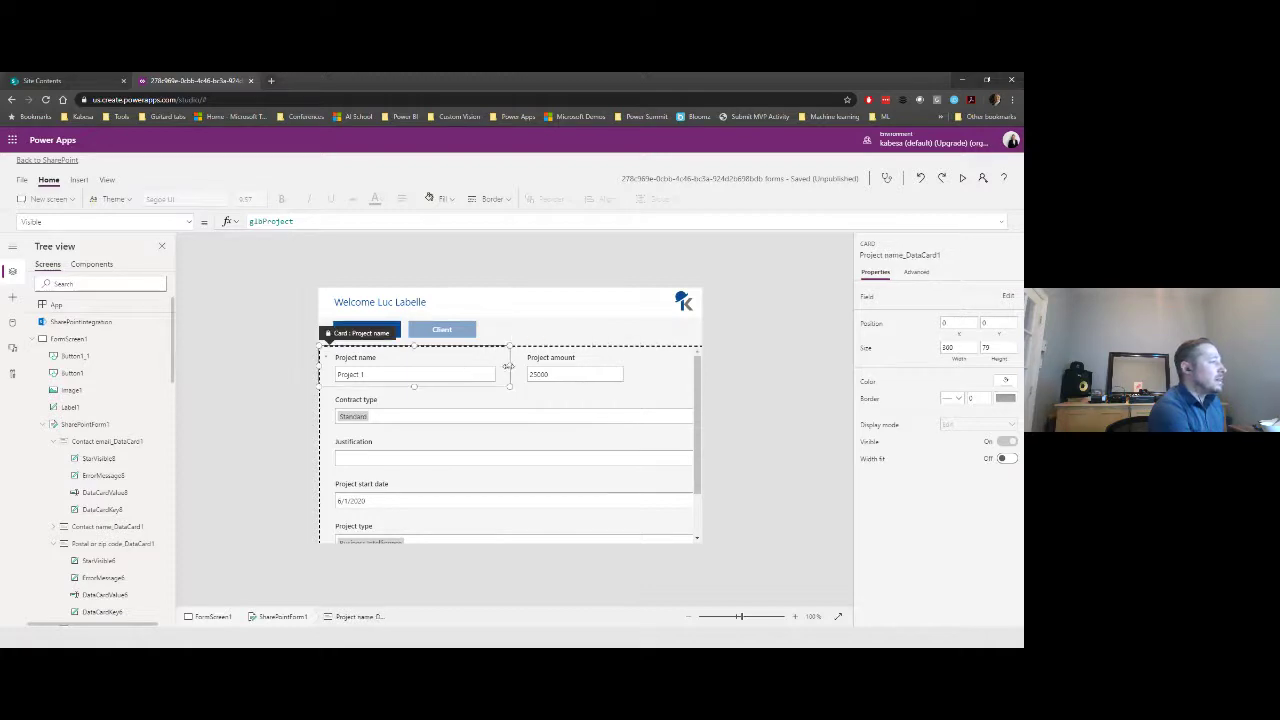
{"action": "left_click_drag", "start_coordinate": [540, 370], "coordinate": [561, 370]}
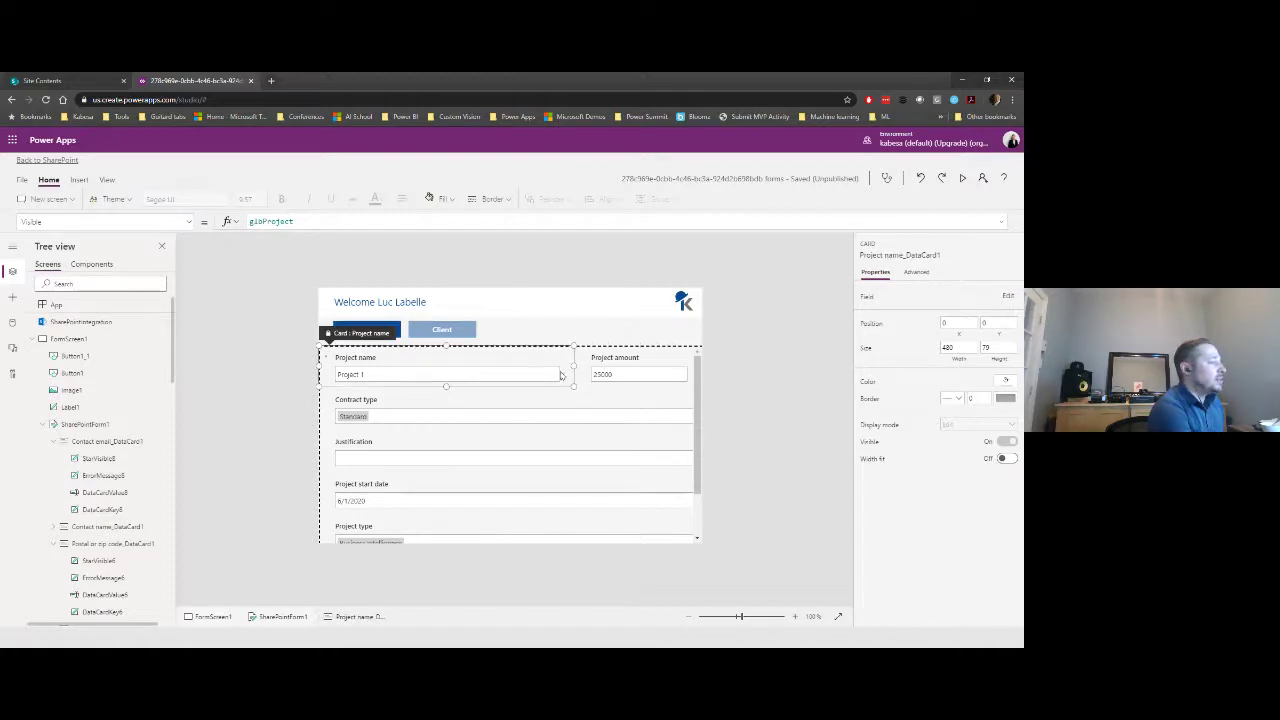
- Narrow Project start date and Project type to 240 and line them up with Representative name in one row
{"action": "left_click", "coordinate": [527, 417]}
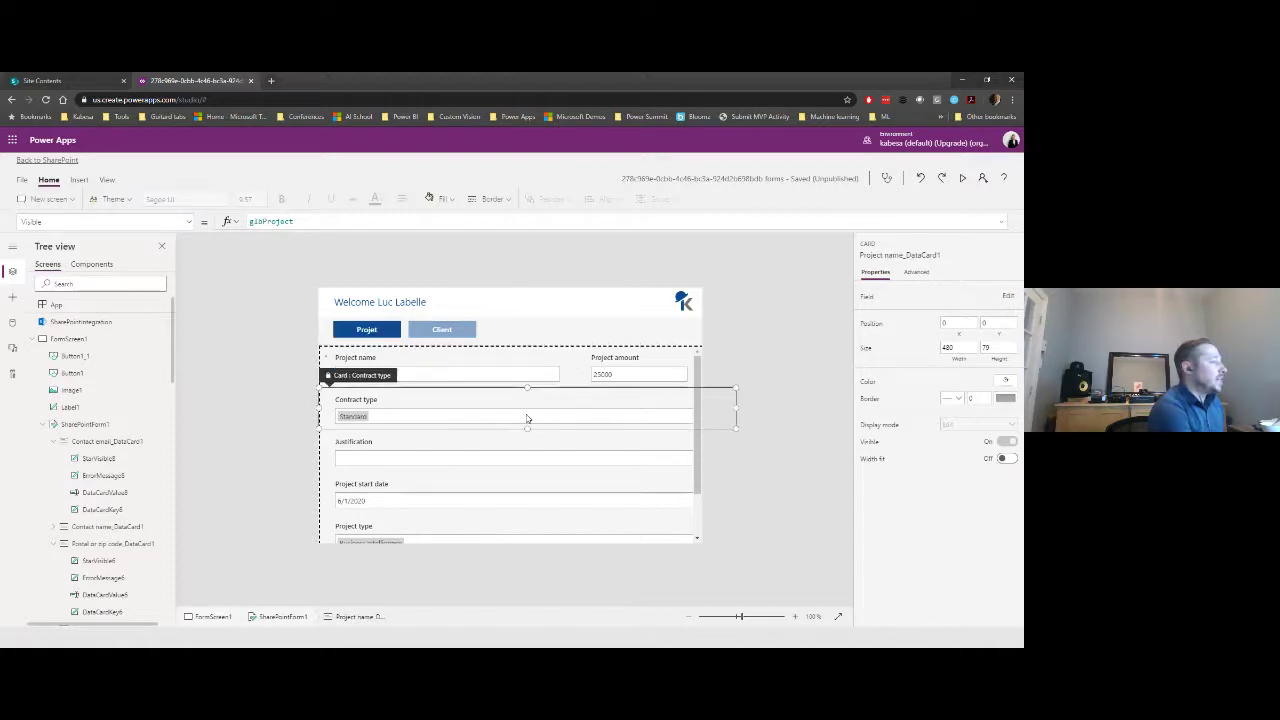
{"action": "left_click", "coordinate": [458, 501]}
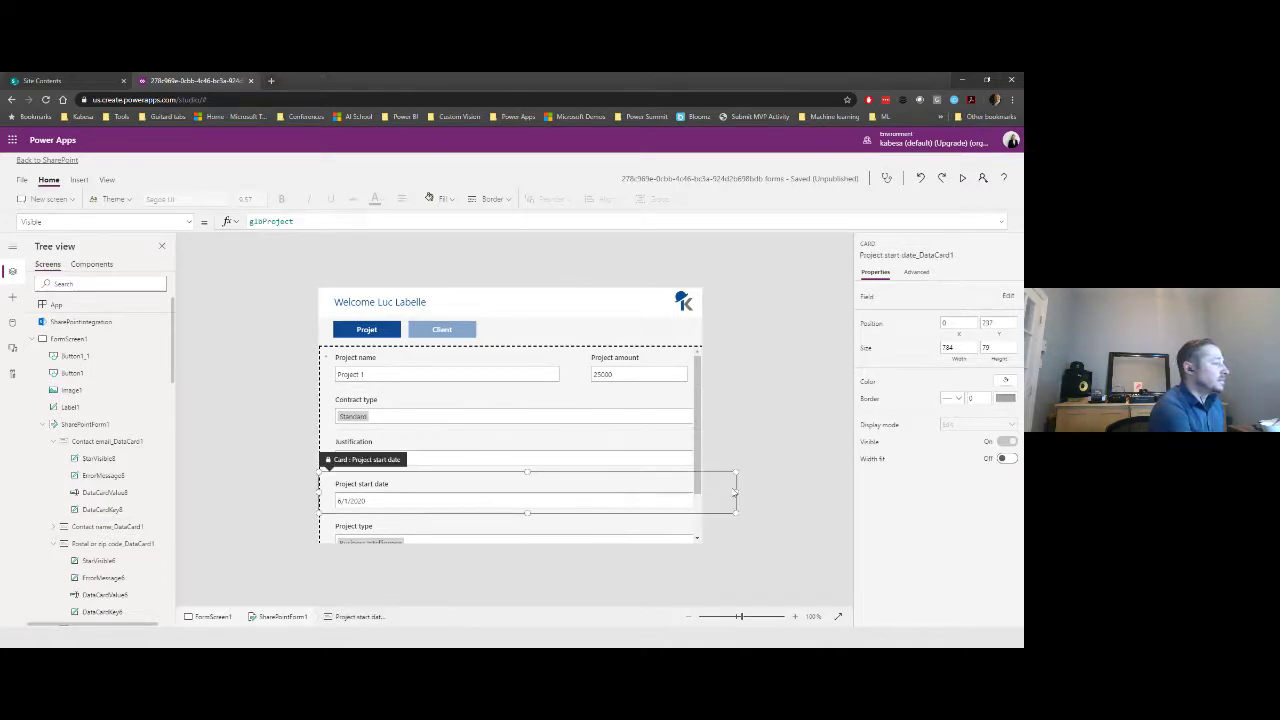
{"action": "left_click_drag", "start_coordinate": [736, 491], "coordinate": [444, 489]}
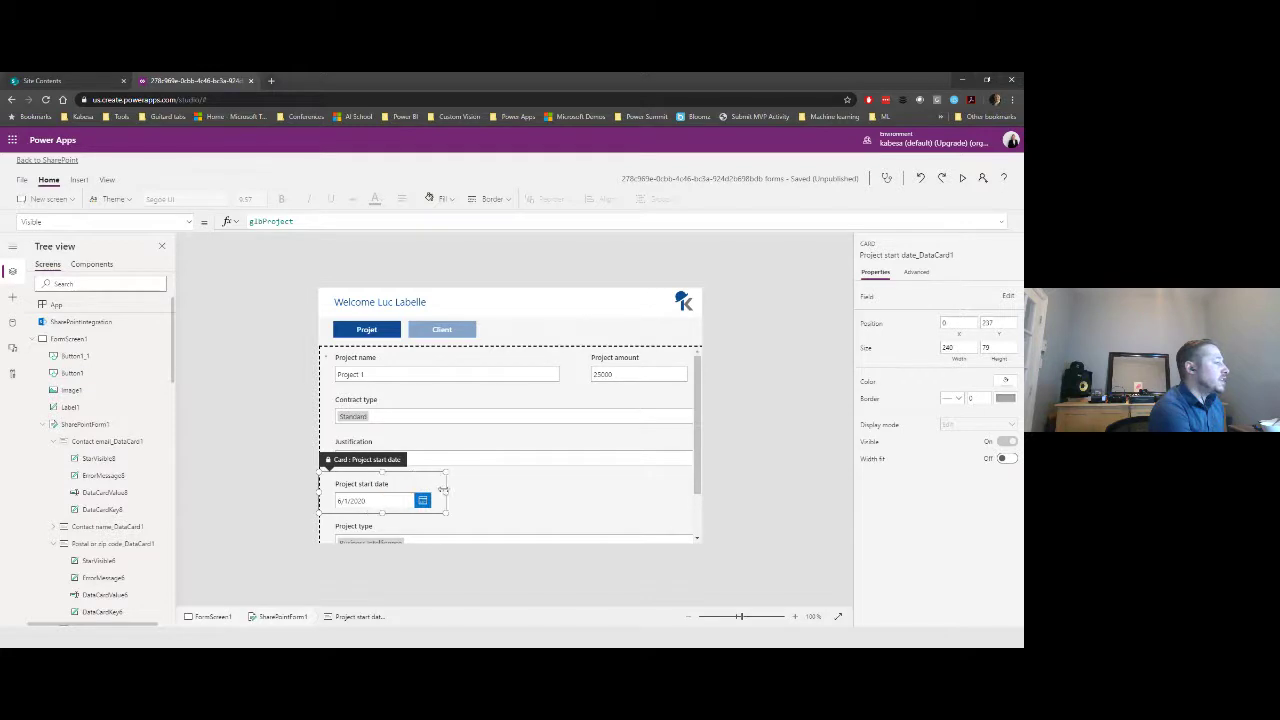
{"action": "left_click_drag", "start_coordinate": [336, 447], "coordinate": [338, 373]}
{"action": "scroll", "coordinate": [395, 487], "scroll_direction": "down", "scroll_amount": 2}
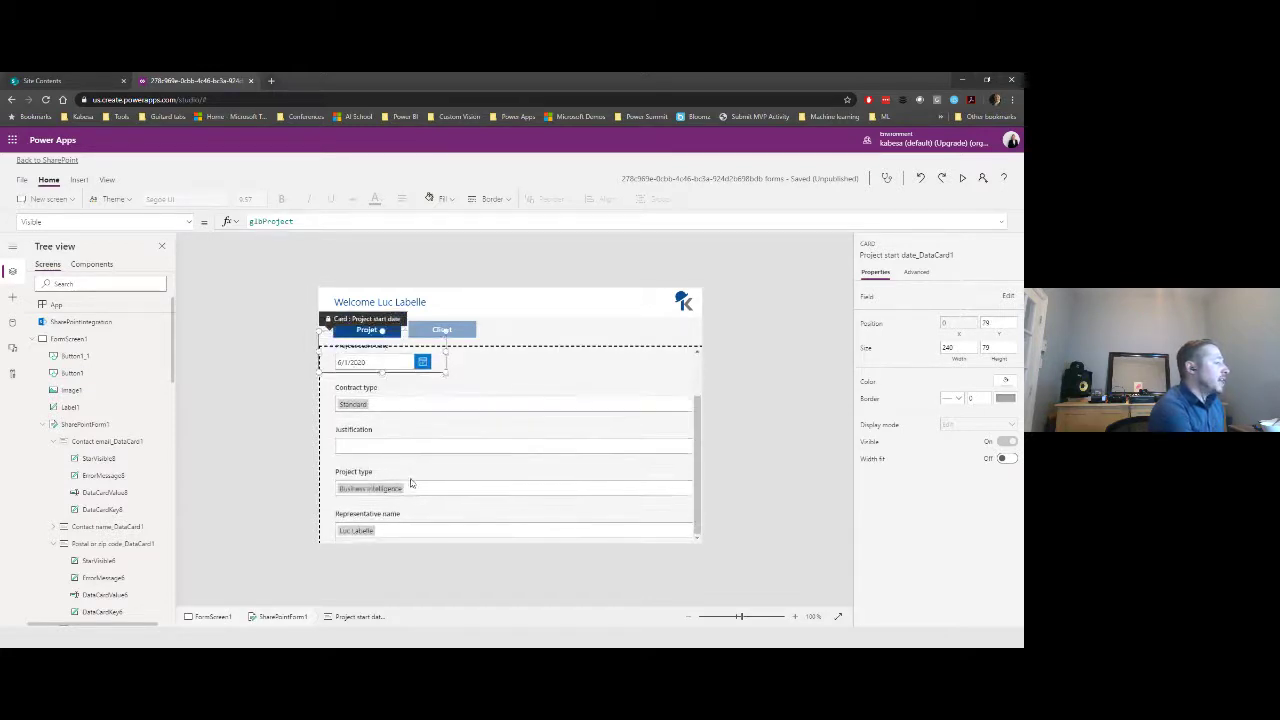
{"action": "left_click", "coordinate": [467, 484]}
{"action": "left_click_drag", "start_coordinate": [731, 477], "coordinate": [450, 483]}
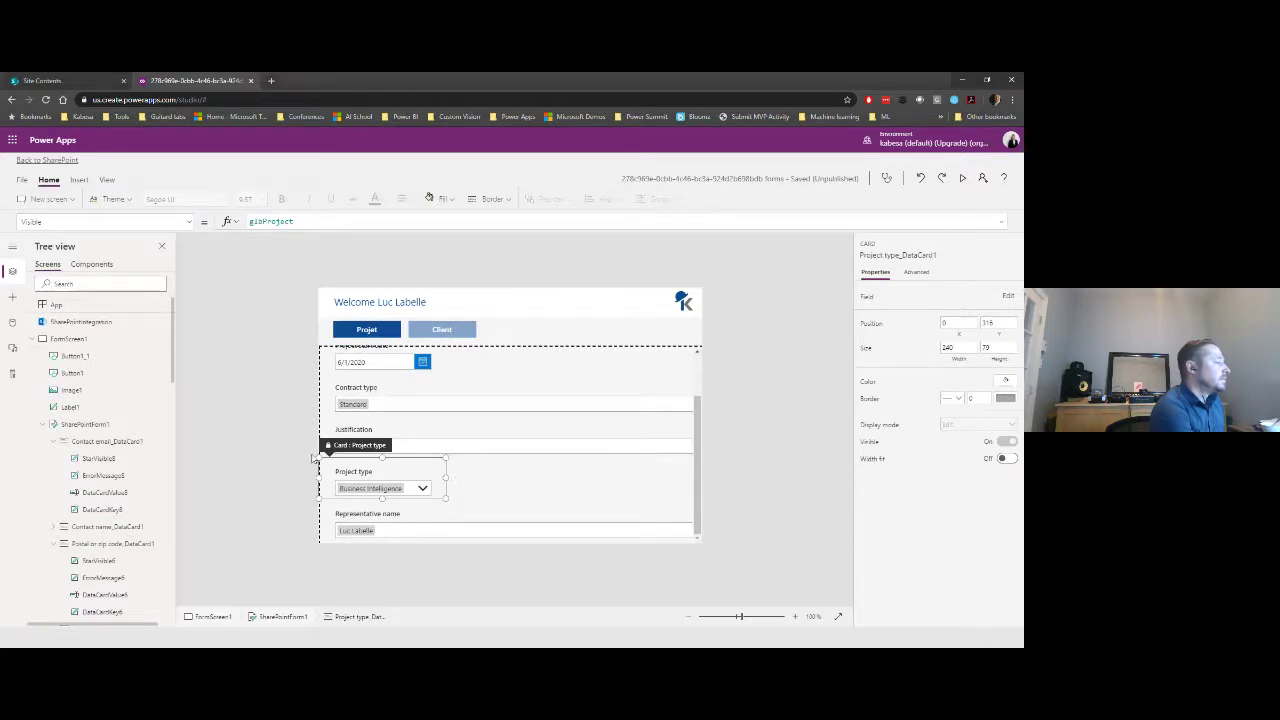
{"action": "left_click_drag", "start_coordinate": [328, 444], "coordinate": [442, 366]}
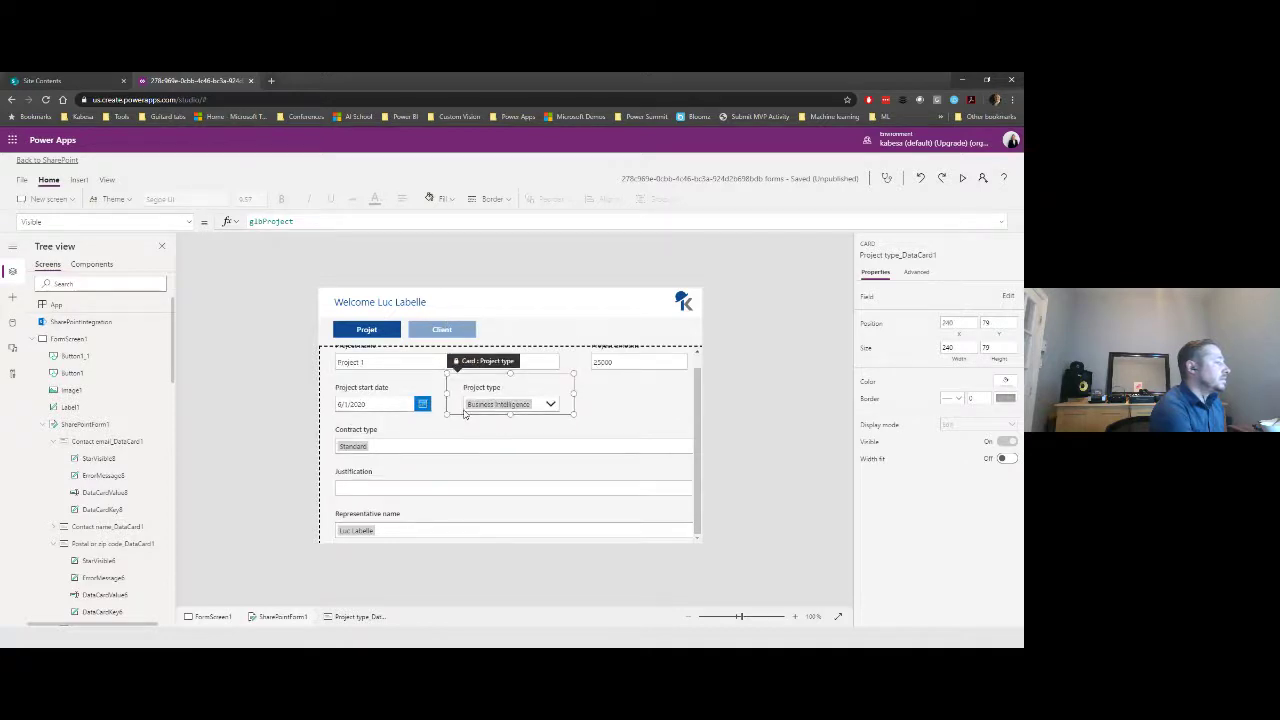
{"action": "left_click", "coordinate": [400, 529]}
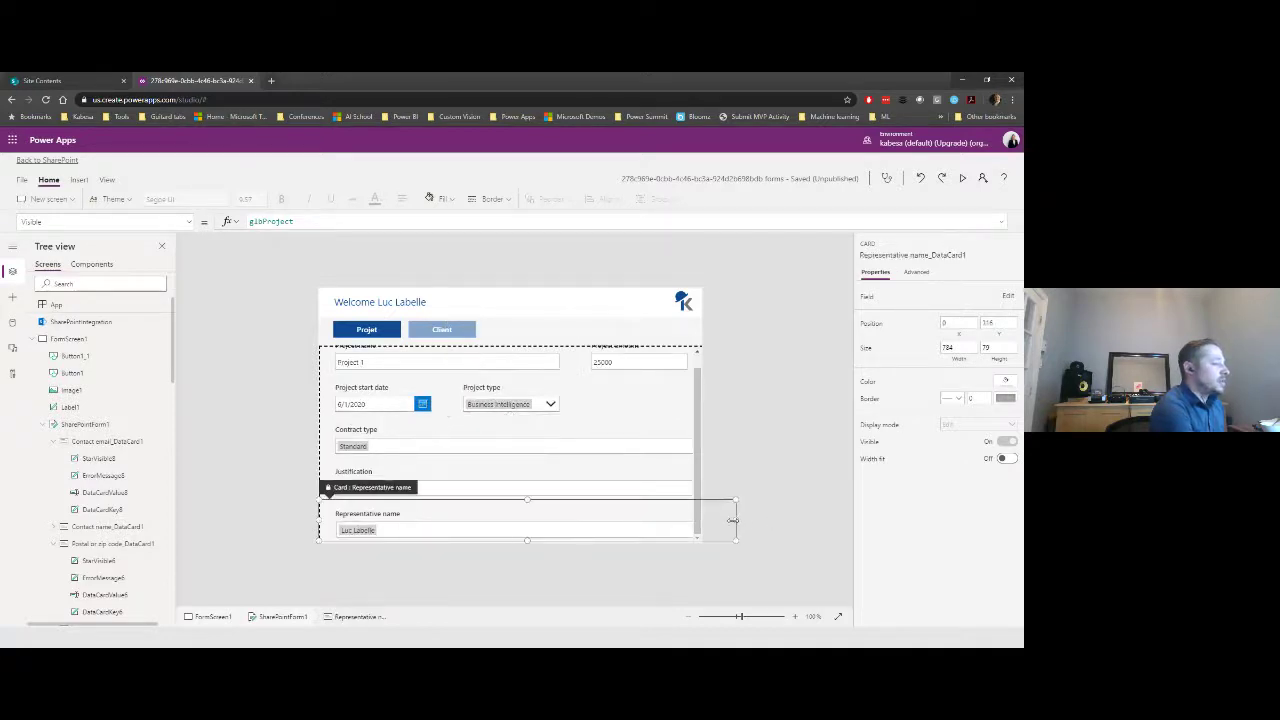
{"action": "left_click_drag", "start_coordinate": [733, 520], "coordinate": [429, 523]}
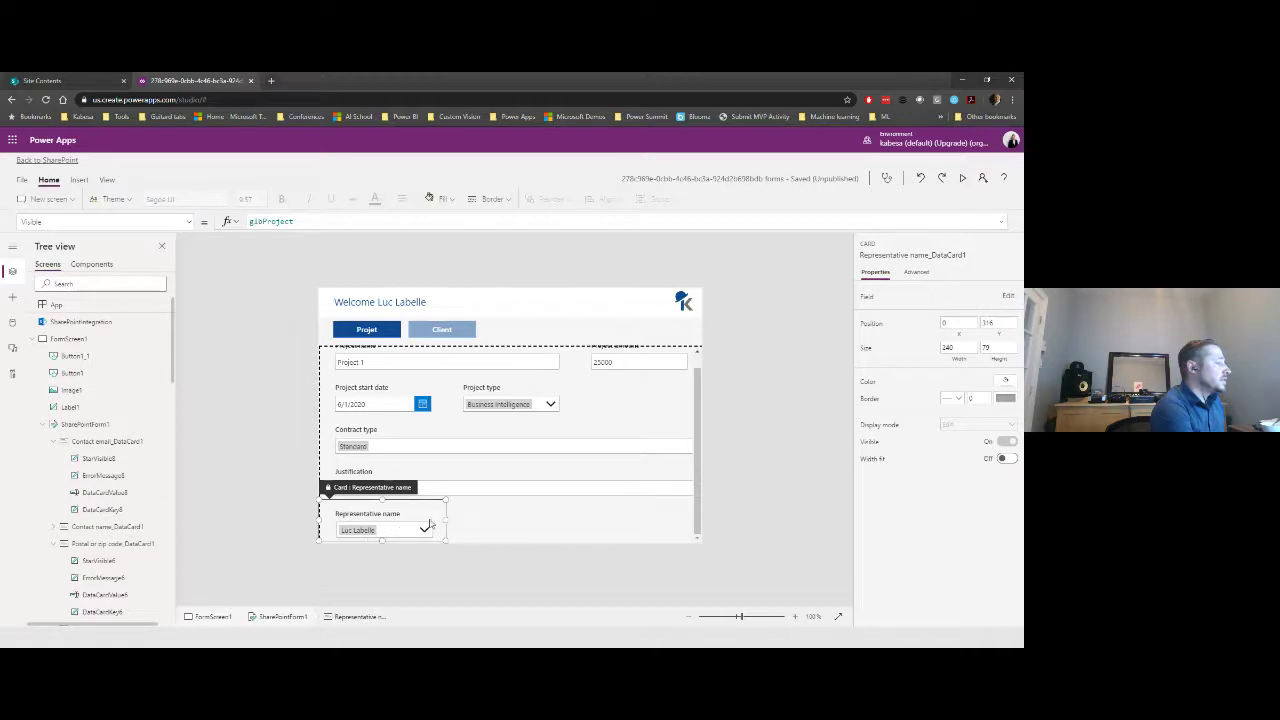
{"action": "left_click_drag", "start_coordinate": [340, 487], "coordinate": [573, 408]}
- Narrow Contract type to half width and fit the Justification card within the form's width
{"action": "left_click", "coordinate": [768, 418]}
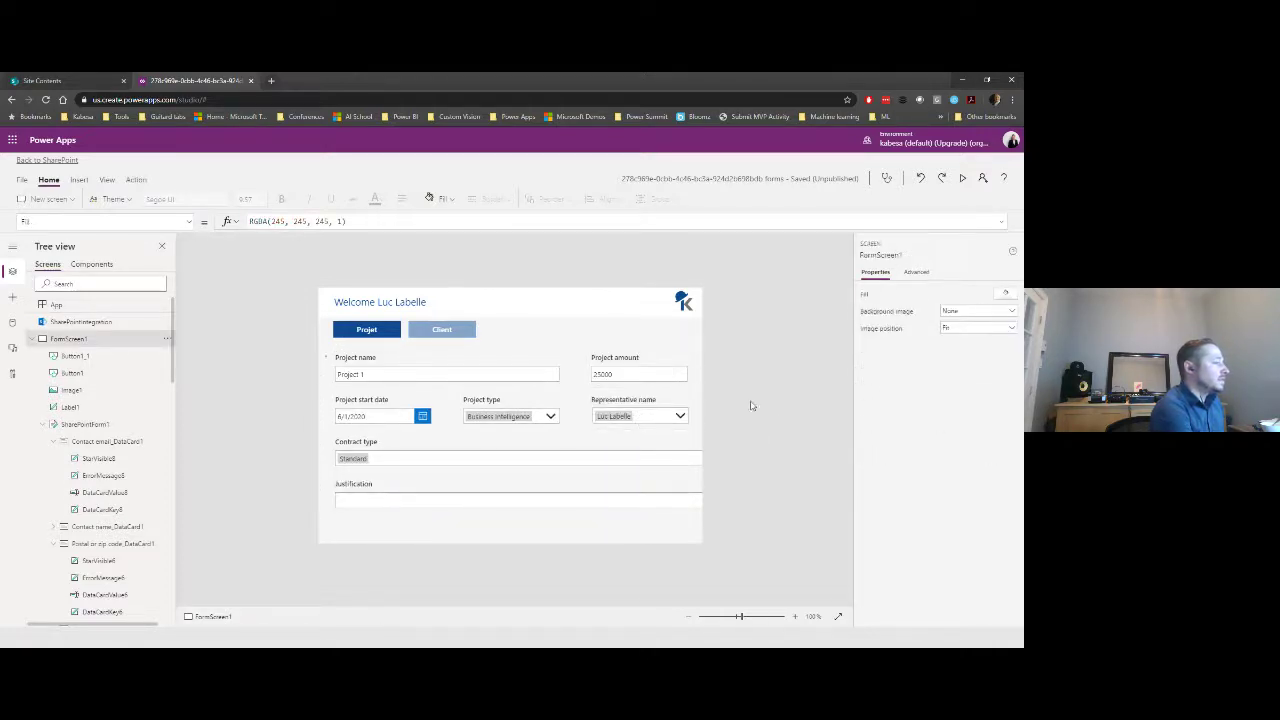
{"action": "left_click", "coordinate": [401, 410]}
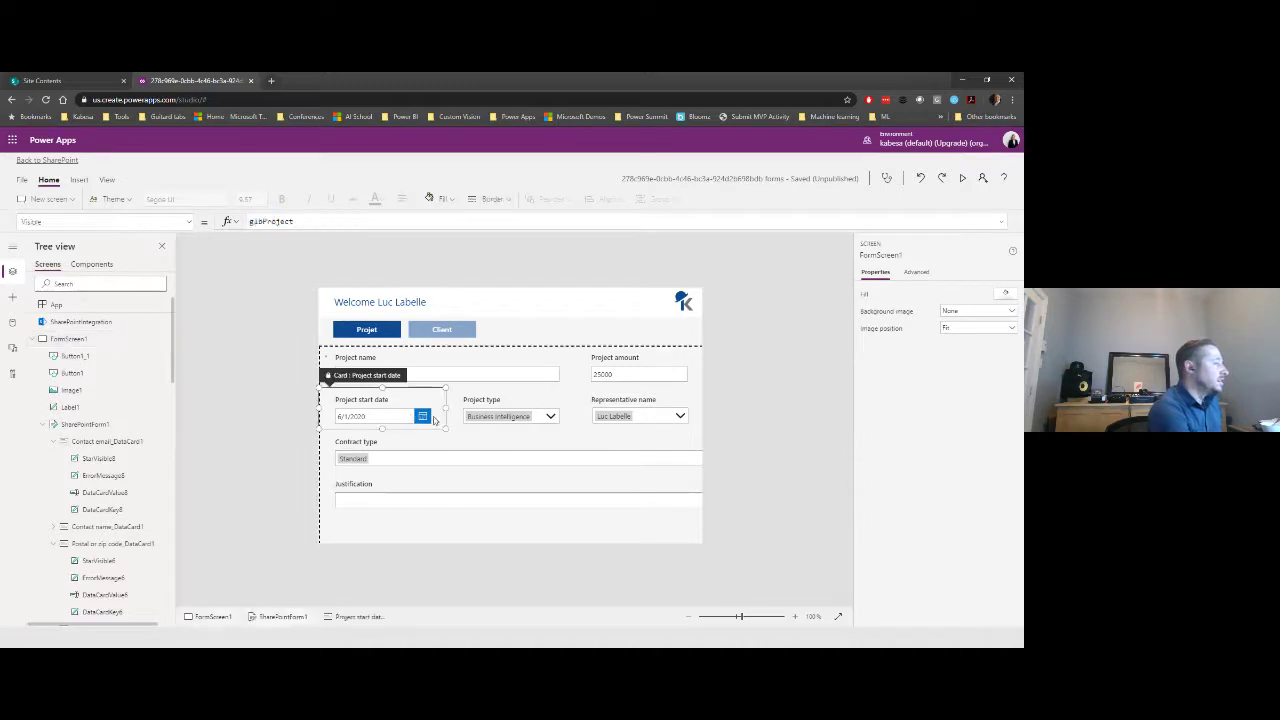
{"action": "left_click", "coordinate": [422, 459]}
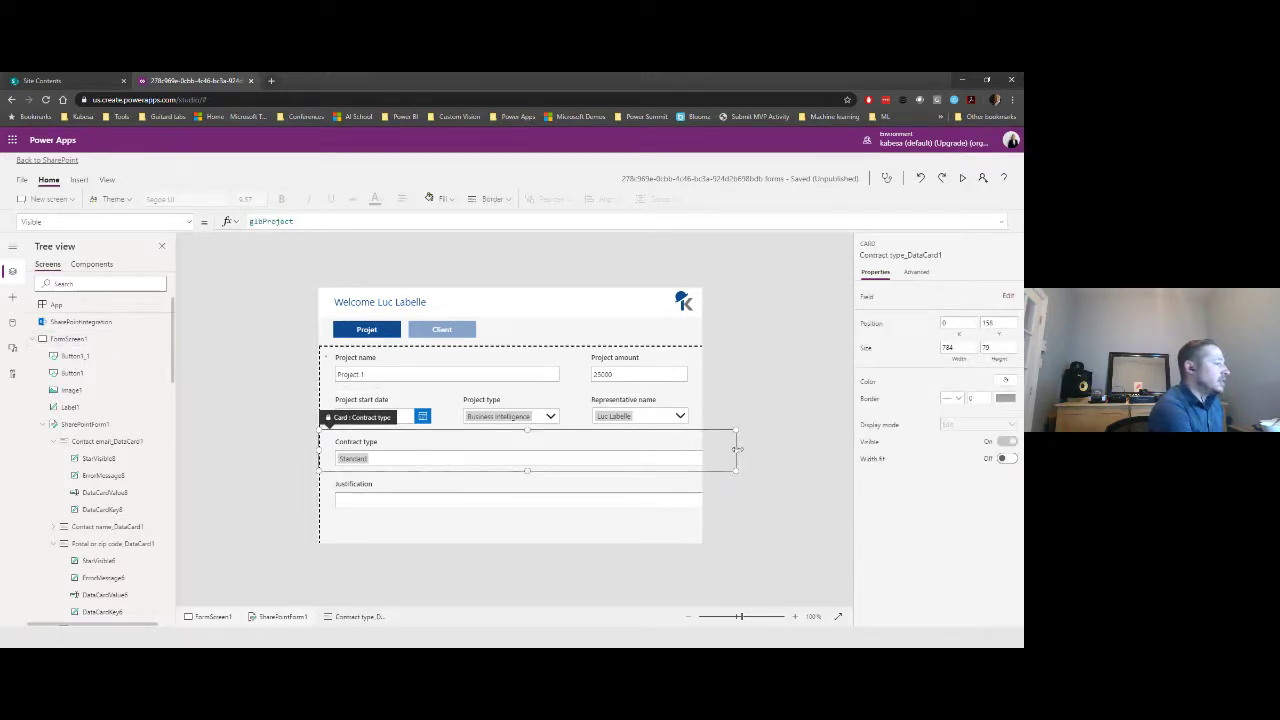
{"action": "left_click_drag", "start_coordinate": [736, 450], "coordinate": [463, 456]}
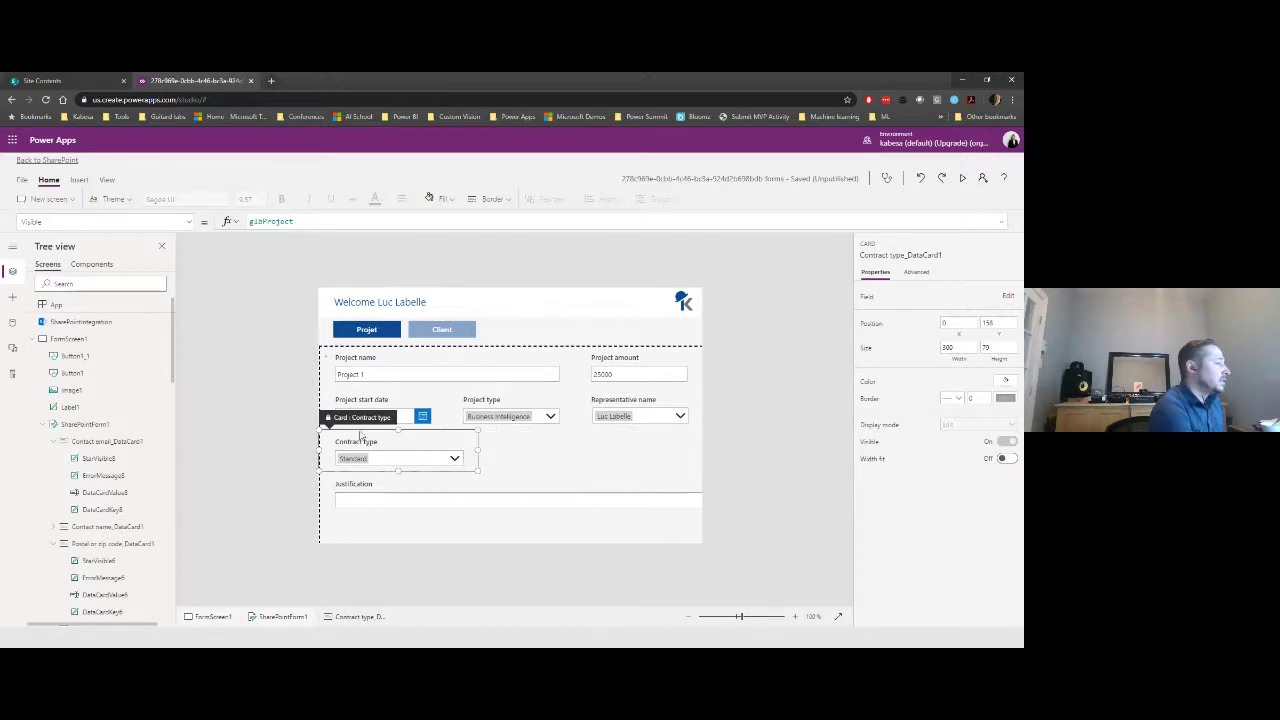
{"action": "left_click", "coordinate": [612, 405]}
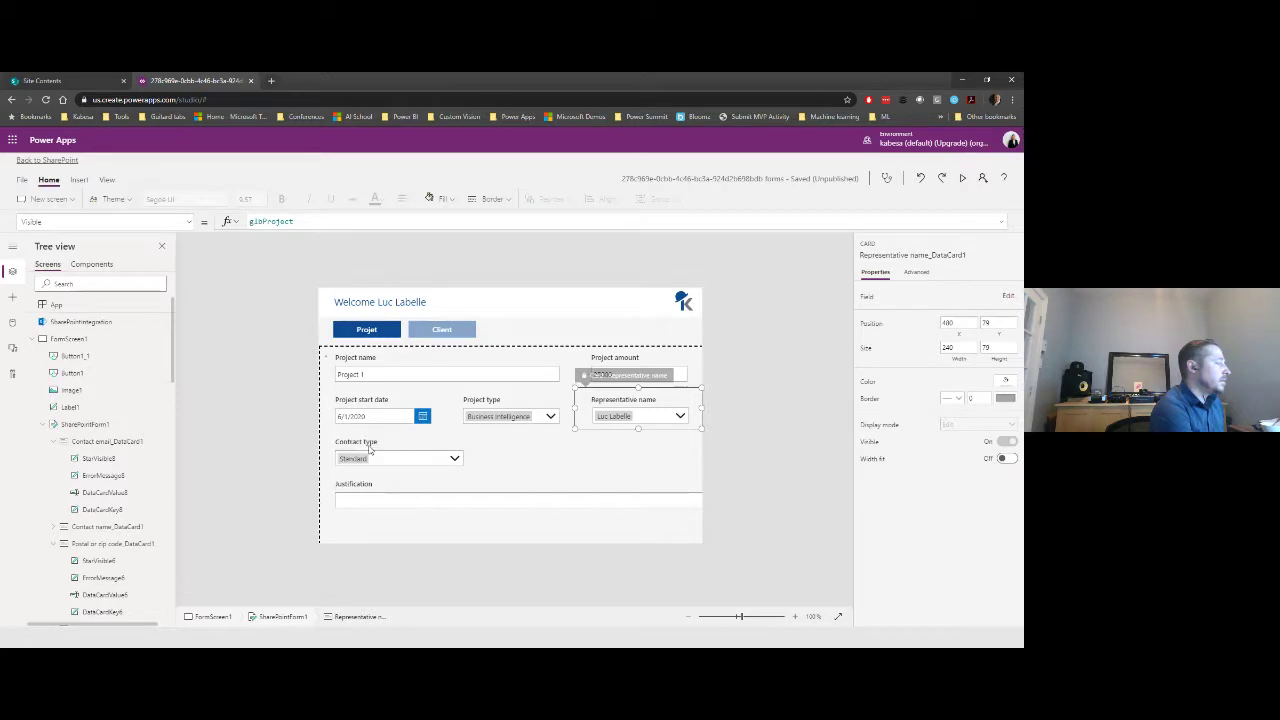
{"action": "left_click_drag", "start_coordinate": [598, 378], "coordinate": [346, 466]}
{"action": "left_click", "coordinate": [472, 464]}
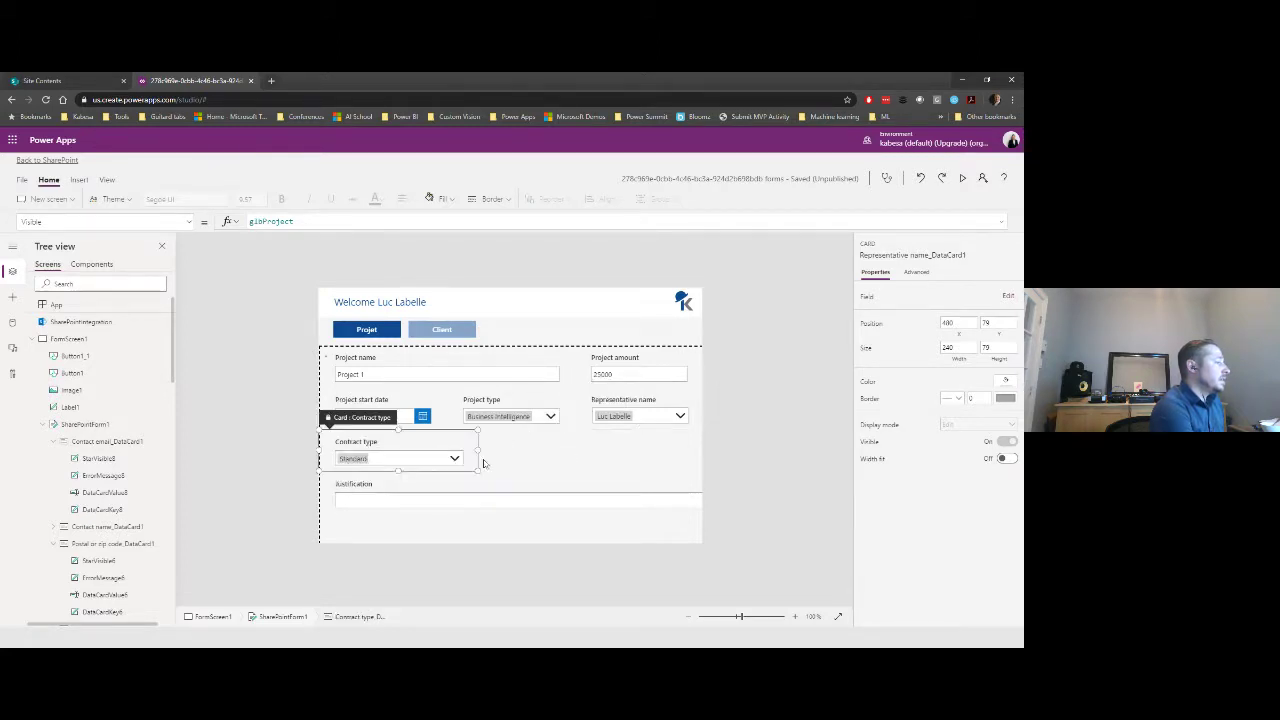
{"action": "left_click", "coordinate": [481, 464]}
{"action": "left_click", "coordinate": [460, 465]}
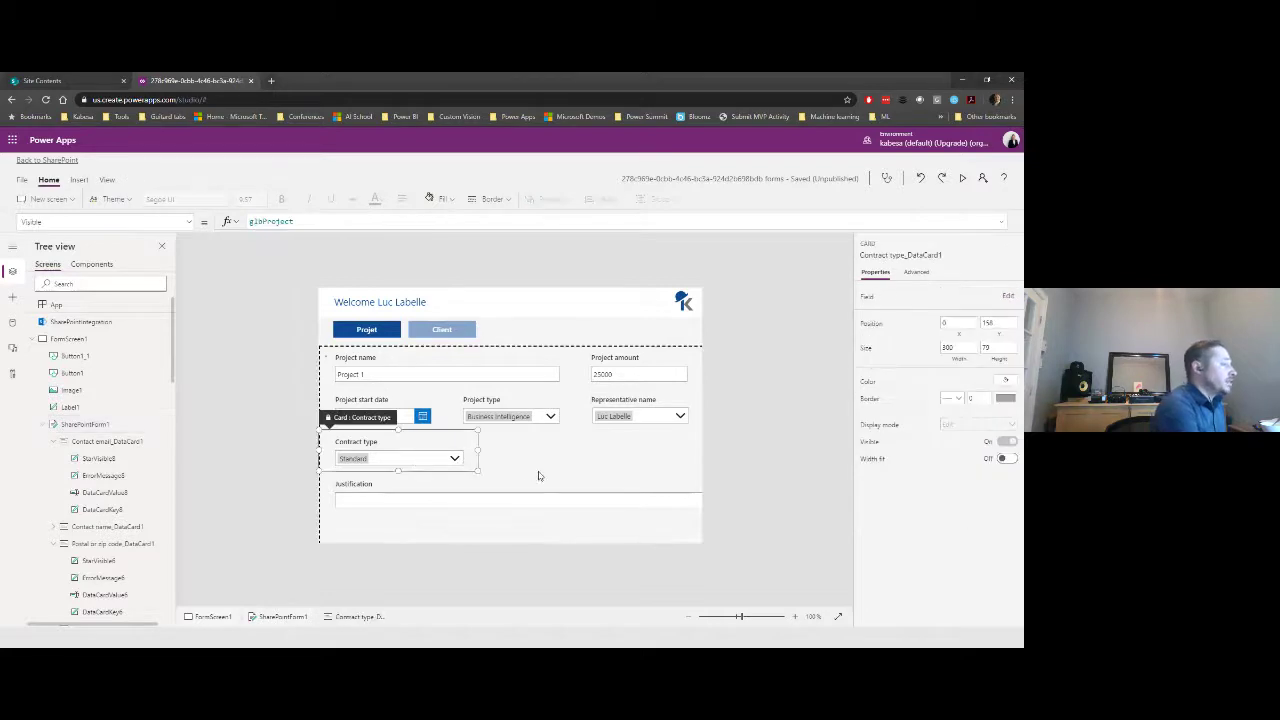
{"action": "double_click", "coordinate": [651, 510]}
{"action": "left_click_drag", "start_coordinate": [734, 493], "coordinate": [690, 498]}
- Reposition Representative name and widen Contract type to span the full 720 form width
{"action": "left_click", "coordinate": [663, 457]}
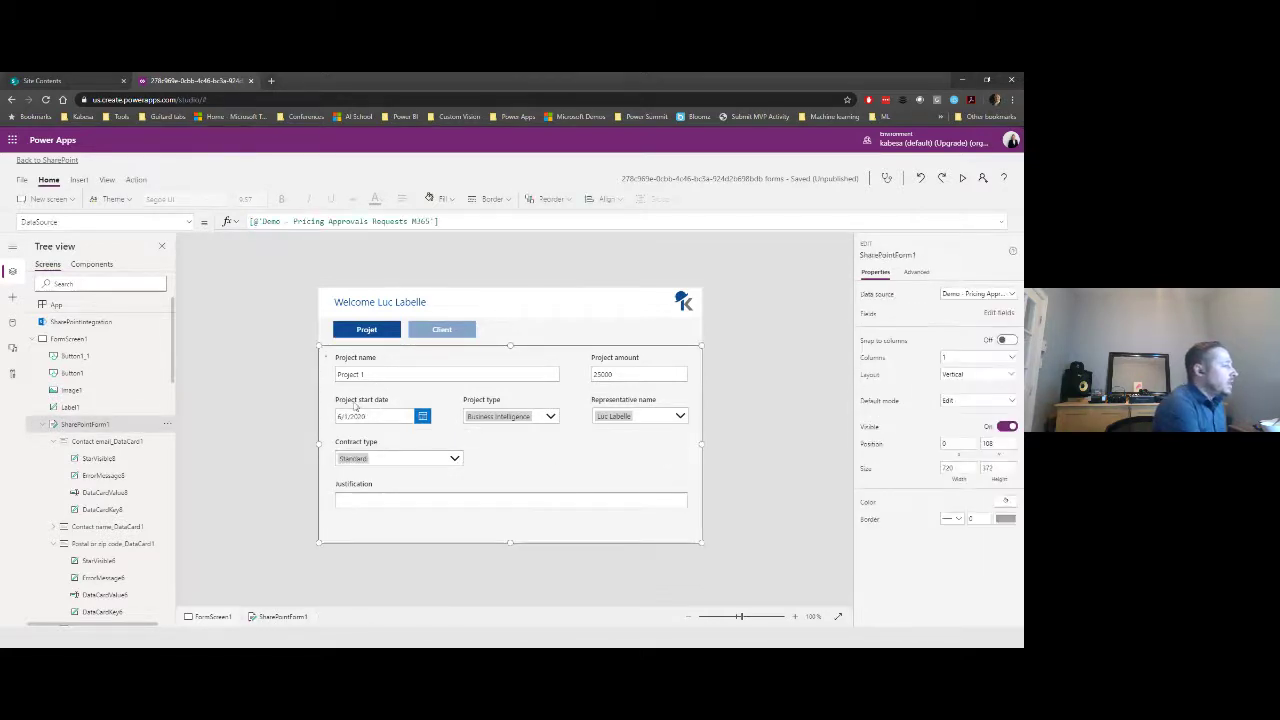
{"action": "left_click", "coordinate": [352, 410]}
{"action": "left_click", "coordinate": [520, 416]}
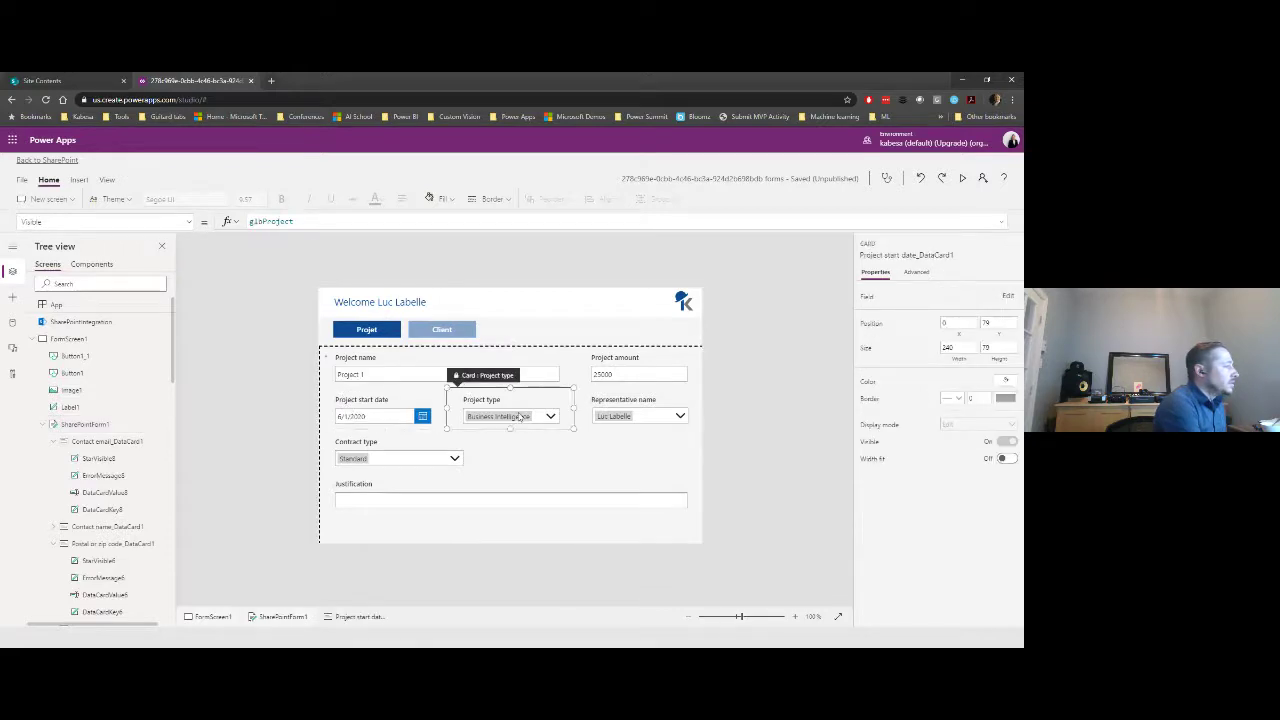
{"action": "left_click", "coordinate": [637, 419]}
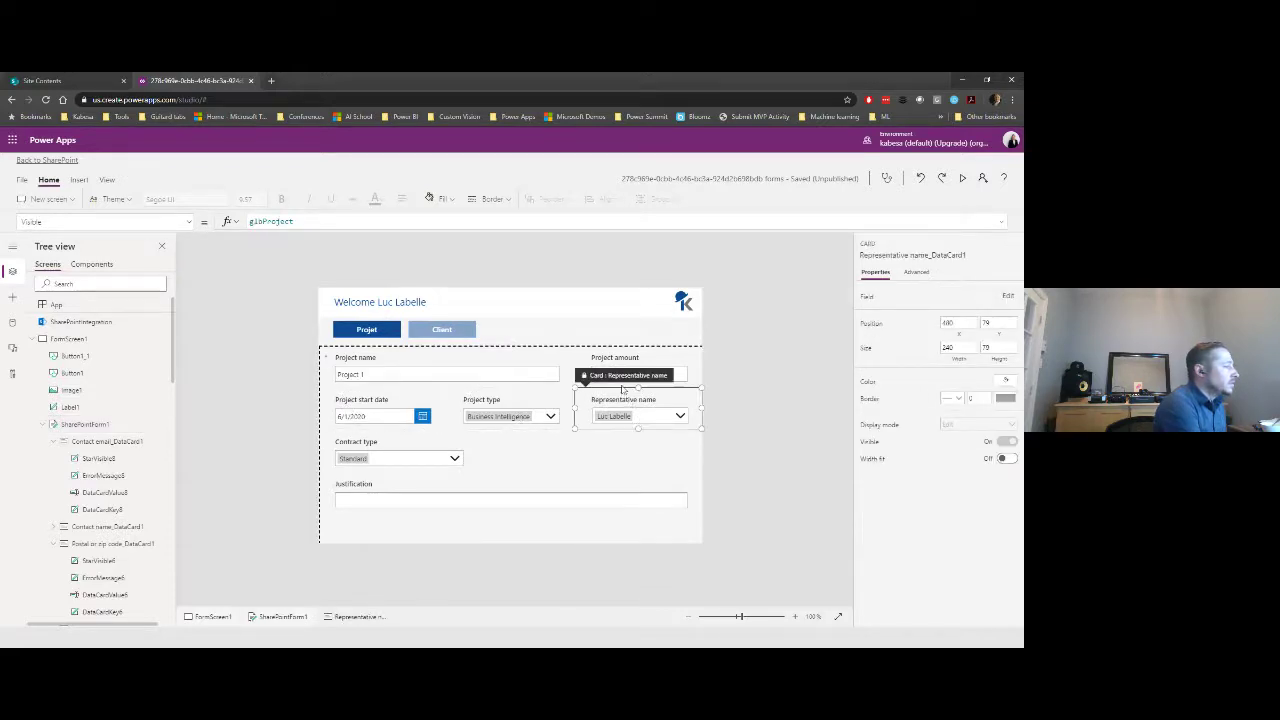
{"action": "left_click_drag", "start_coordinate": [600, 375], "coordinate": [467, 463]}
{"action": "left_click", "coordinate": [400, 457]}
{"action": "left_click_drag", "start_coordinate": [328, 420], "coordinate": [603, 453]}
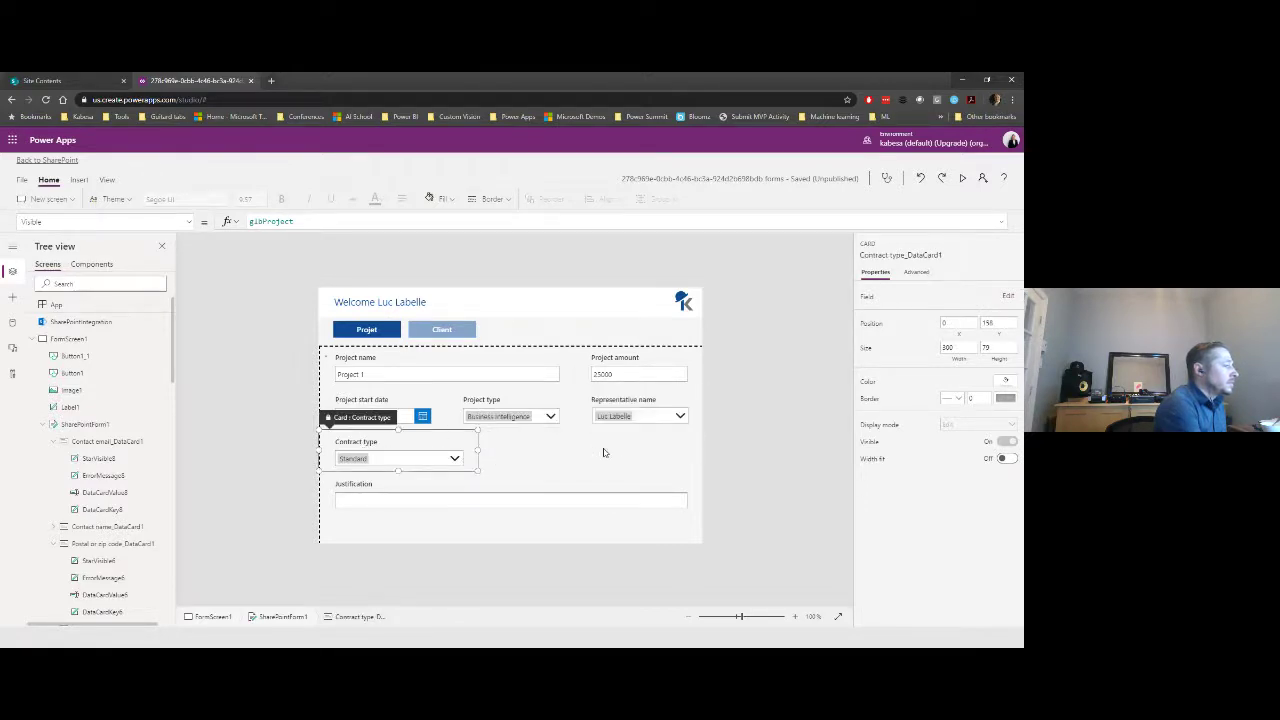
{"action": "left_click", "coordinate": [551, 450]}
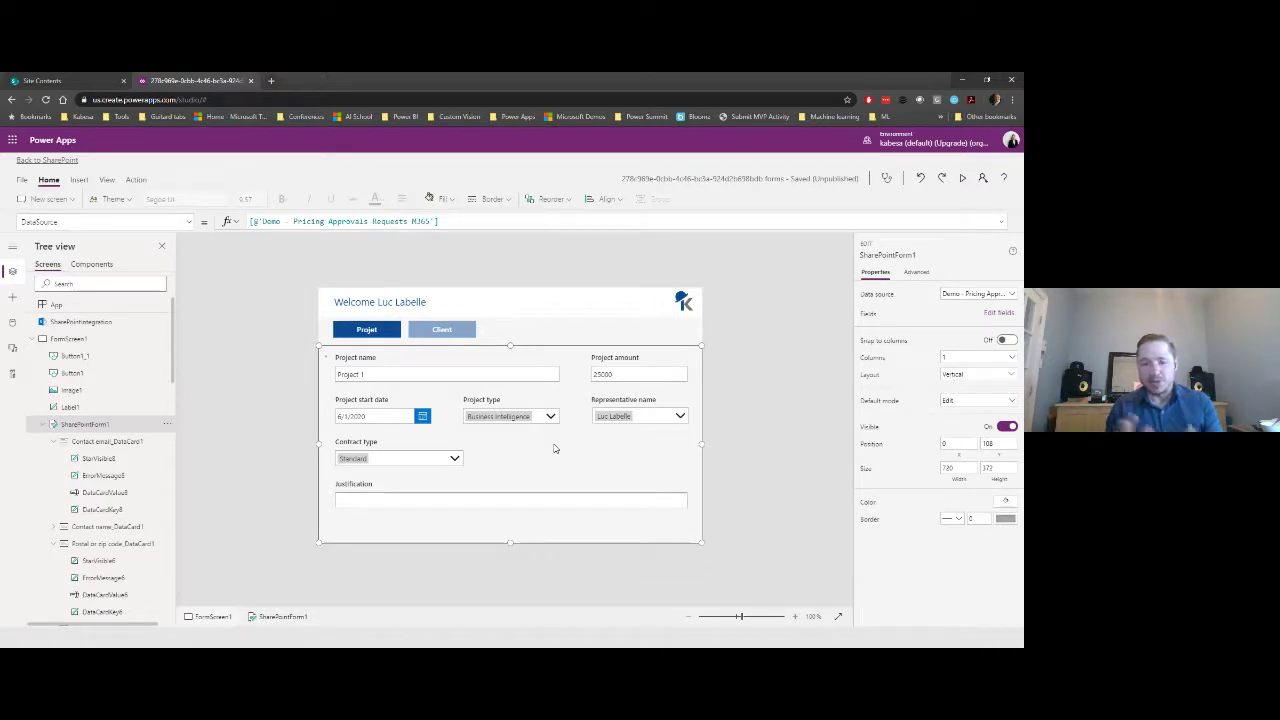
{"action": "left_click", "coordinate": [398, 459]}
{"action": "left_click_drag", "start_coordinate": [679, 478], "coordinate": [689, 468]}
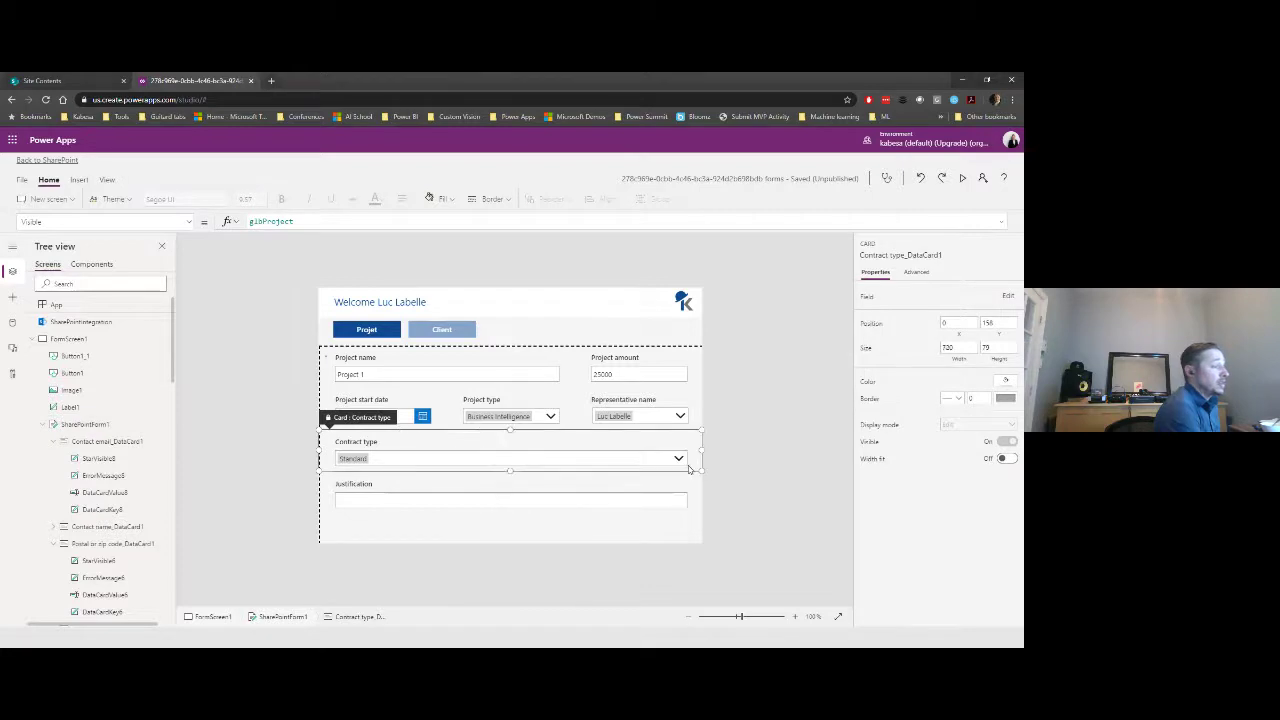
{"action": "left_click", "coordinate": [736, 459]}
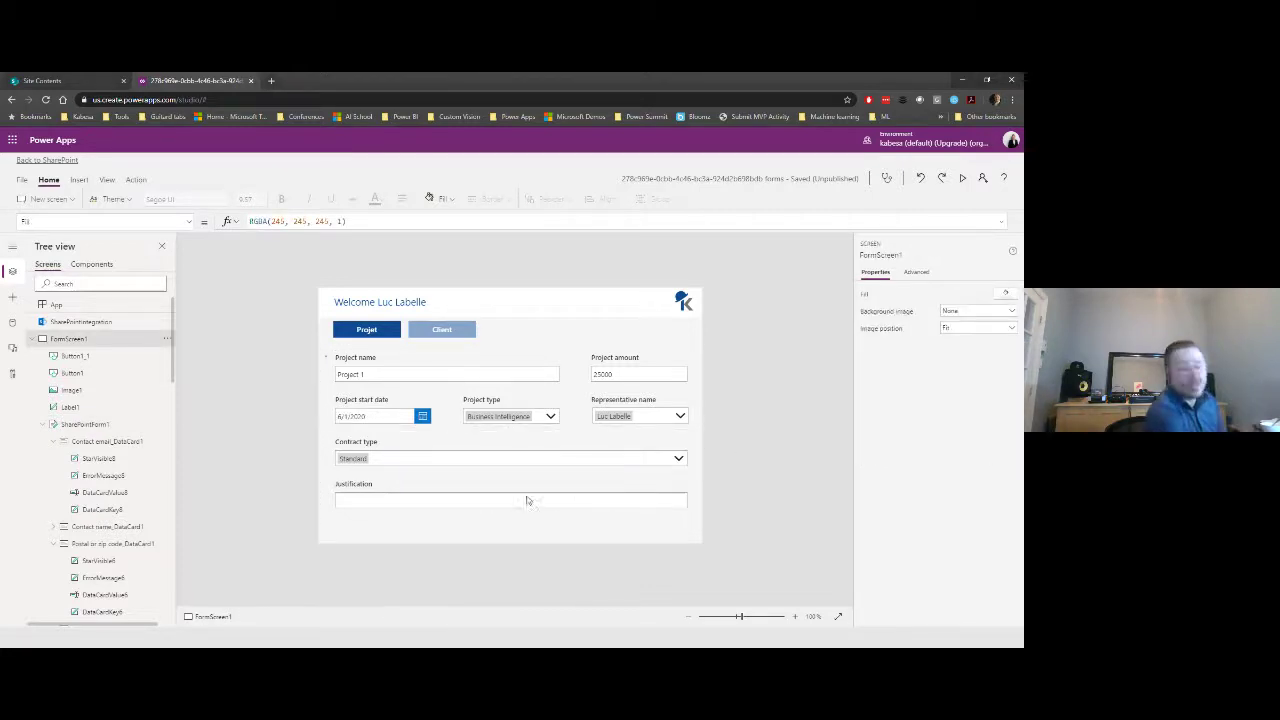
{"action": "left_click", "coordinate": [494, 508]}
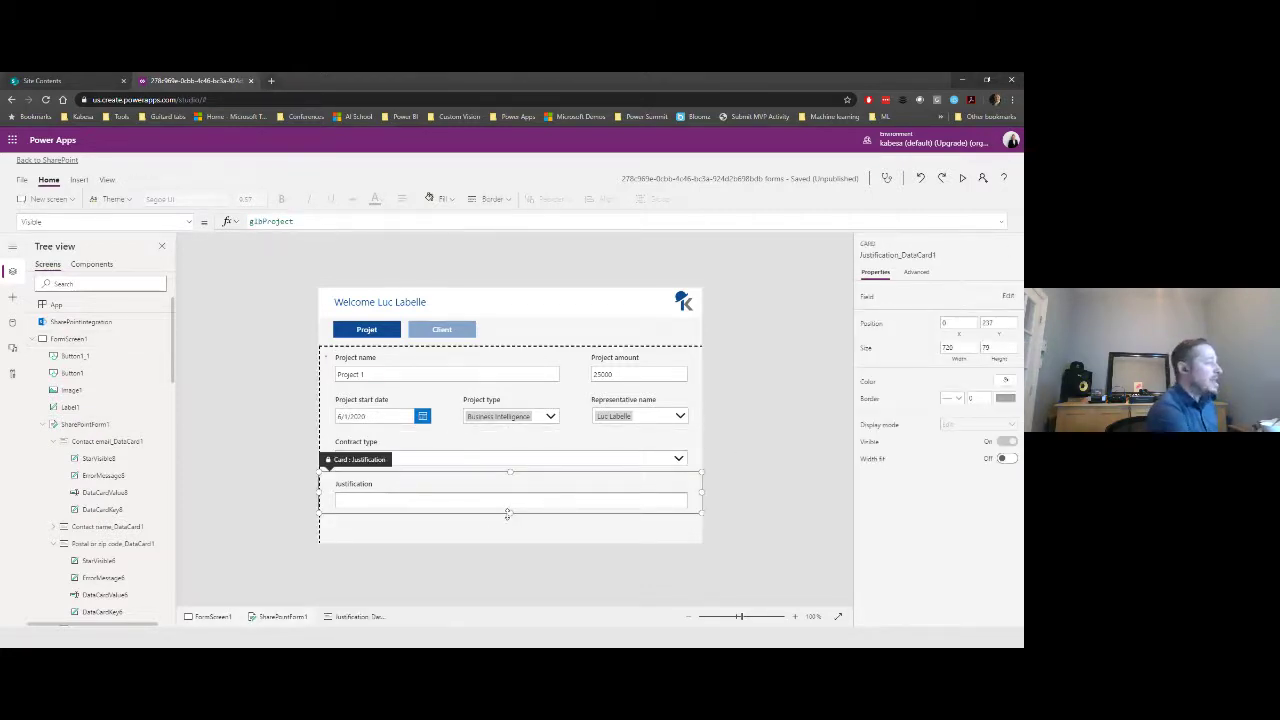
- Make the Justification card taller, about 84 high, and set its text input Mode to Multiline
{"action": "mouse_move", "coordinate": [507, 514]}
{"action": "left_mouse_down"}
{"action": "mouse_move", "coordinate": [508, 538]}
{"action": "mouse_move", "coordinate": [510, 526]}
{"action": "left_mouse_up"}
{"action": "left_click", "coordinate": [508, 535]}
{"action": "left_click", "coordinate": [512, 512]}
{"action": "left_click", "coordinate": [511, 502]}
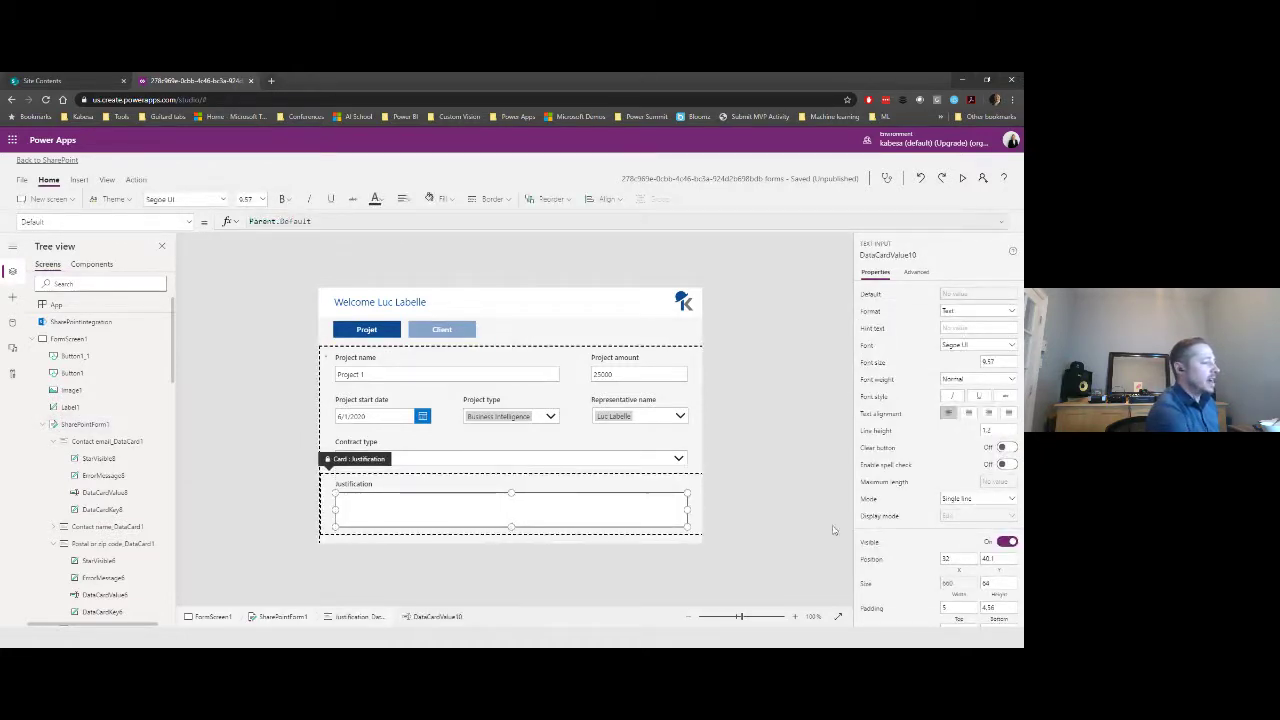
{"action": "left_click", "coordinate": [956, 502]}
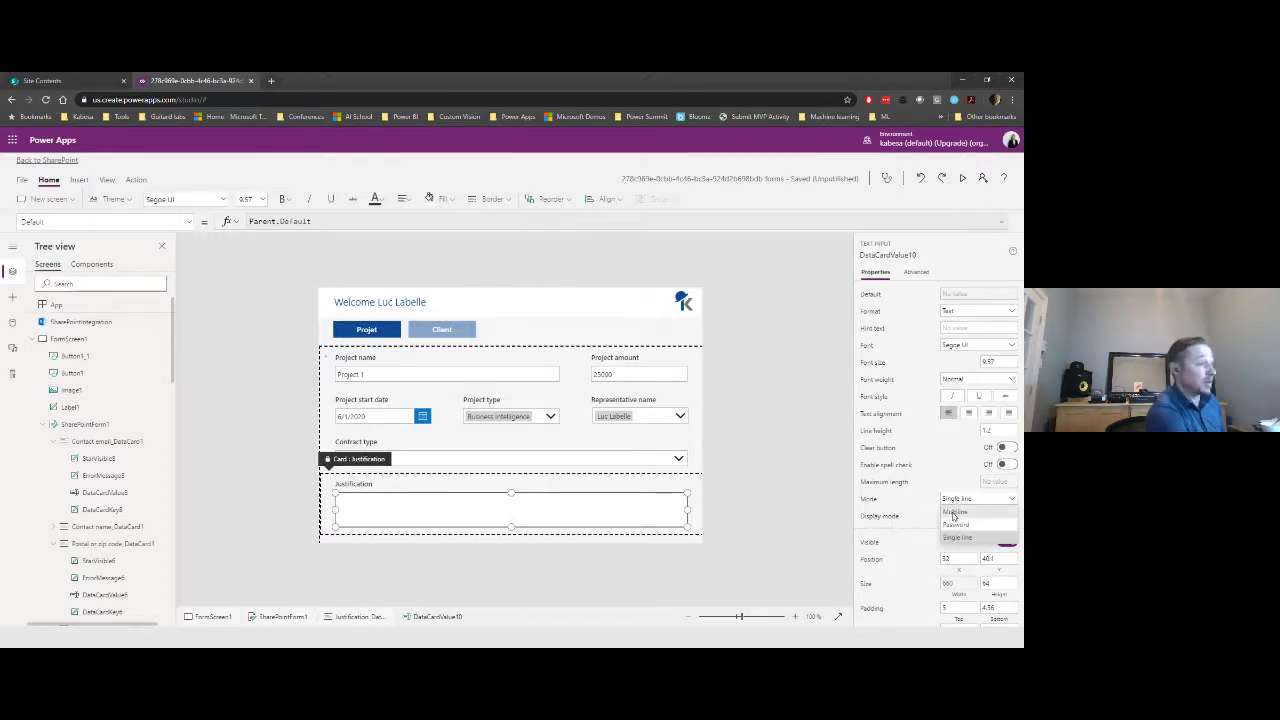
{"action": "left_click", "coordinate": [956, 530]}
{"action": "left_click", "coordinate": [813, 447]}
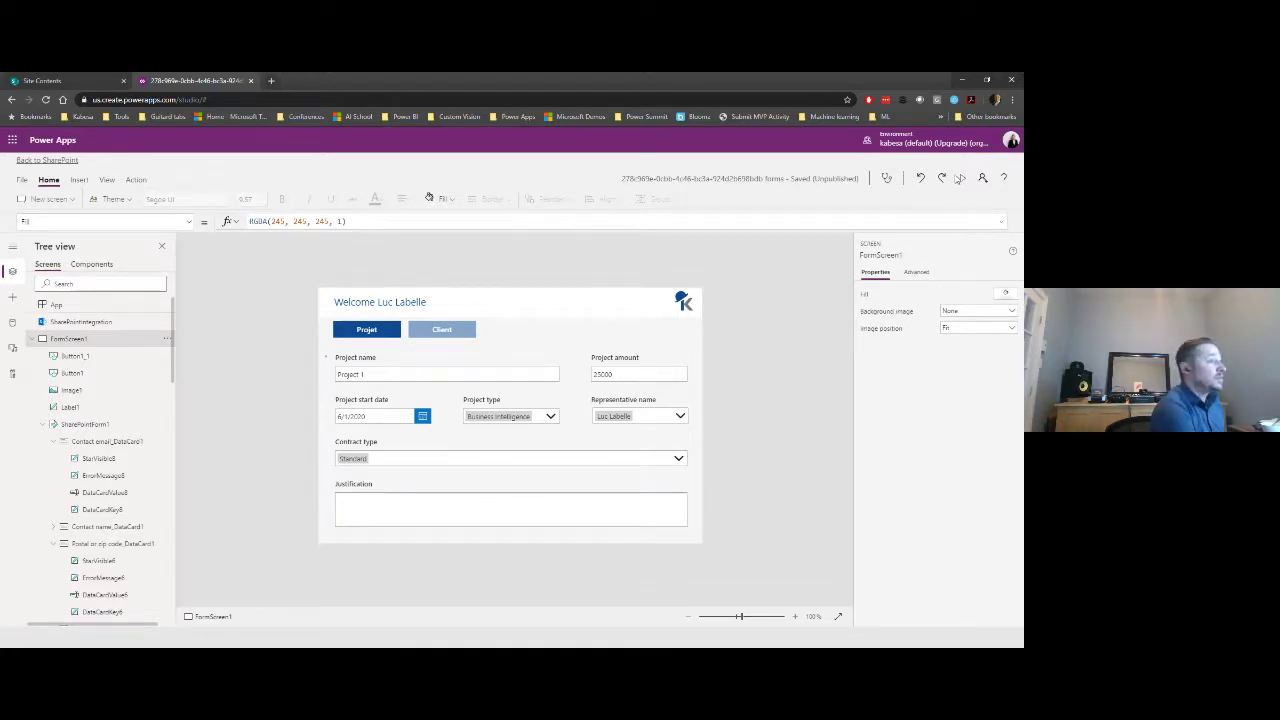
- Preview the app to check the Client fields, then return to editing
{"action": "left_click", "coordinate": [962, 179]}
{"action": "left_click", "coordinate": [417, 211]}
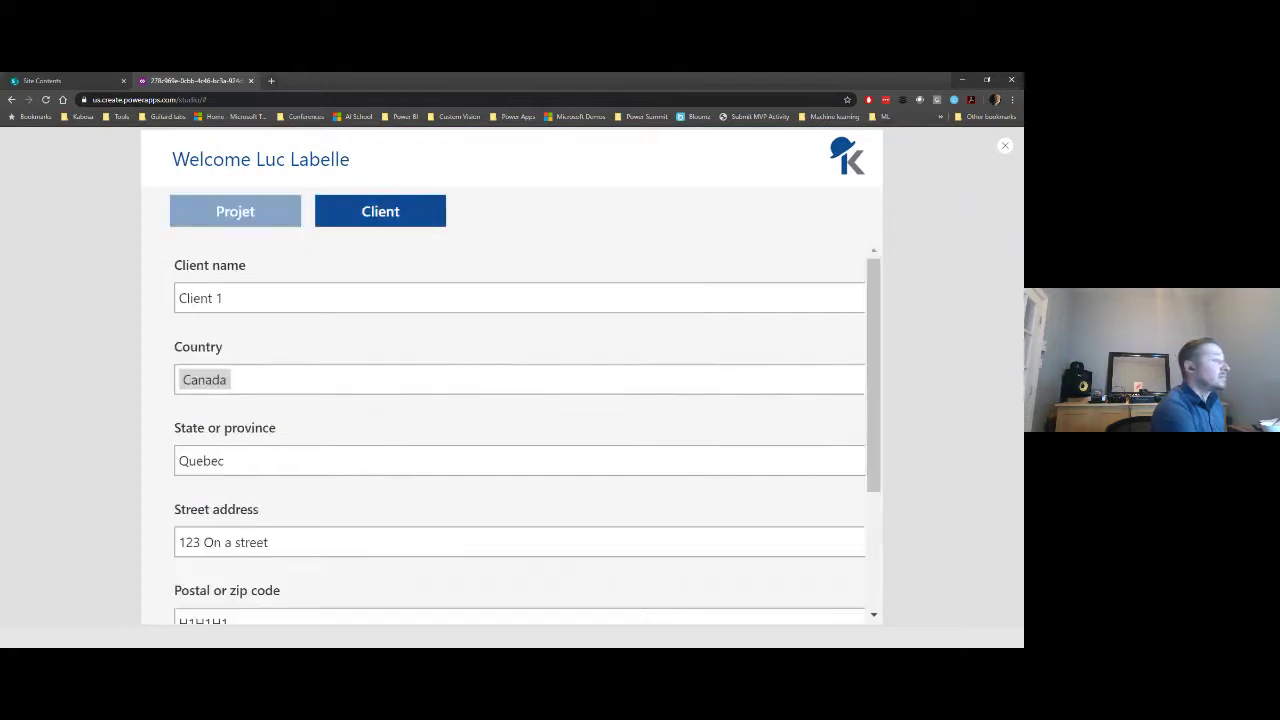
{"action": "left_click", "coordinate": [1004, 148]}
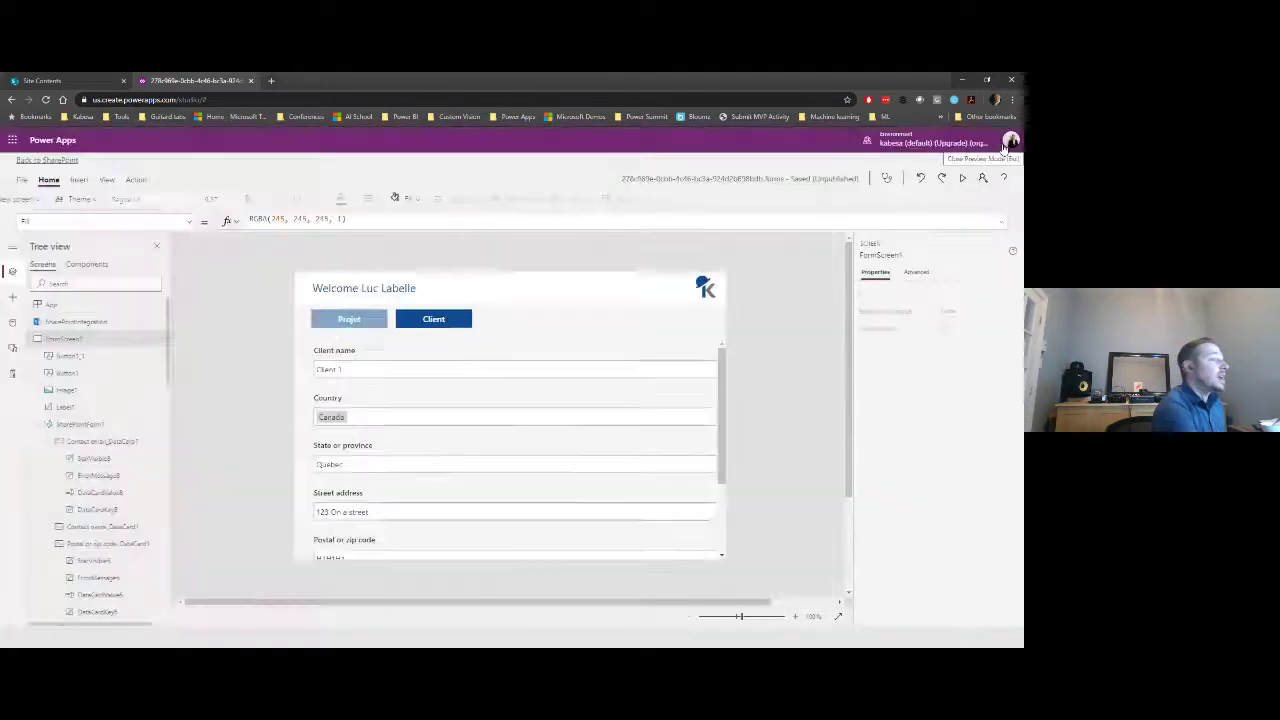
- Narrow the Client name and Country cards and place Country beside Client name
{"action": "left_click", "coordinate": [471, 378]}
{"action": "left_click_drag", "start_coordinate": [735, 366], "coordinate": [491, 360]}
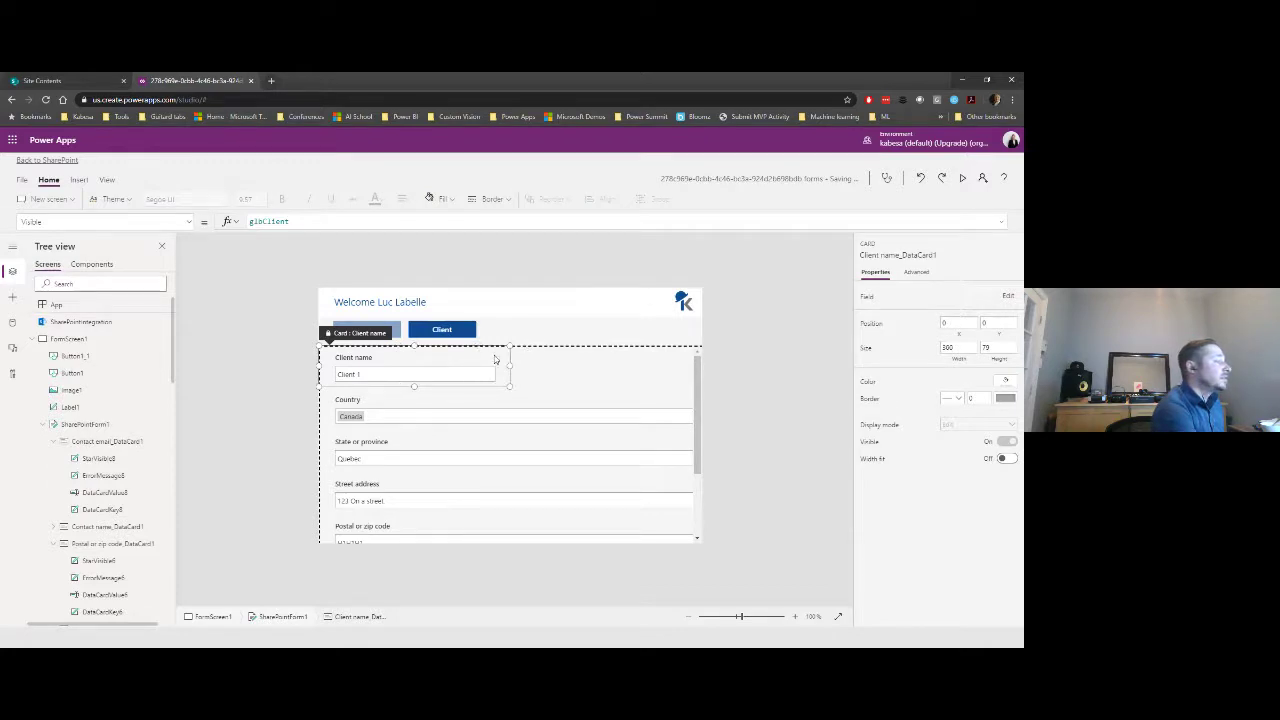
{"action": "left_click_drag", "start_coordinate": [494, 360], "coordinate": [480, 360]}
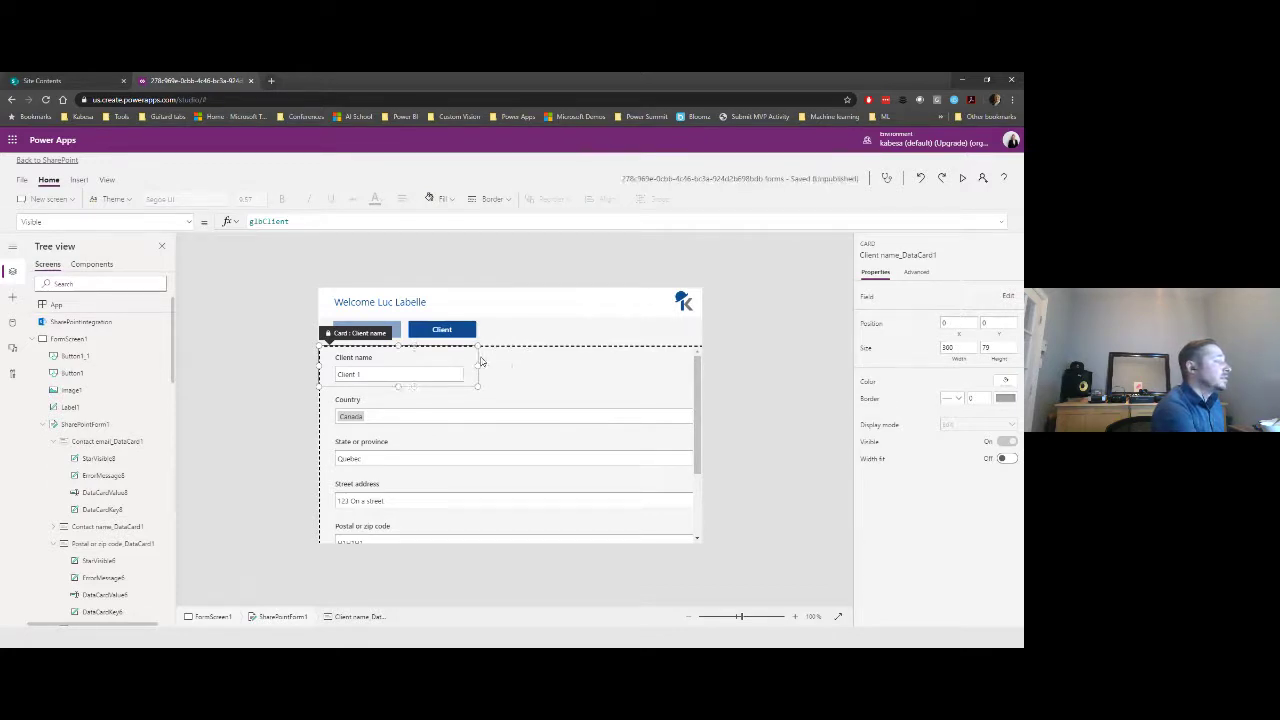
{"action": "left_click", "coordinate": [485, 420]}
{"action": "left_click", "coordinate": [486, 422]}
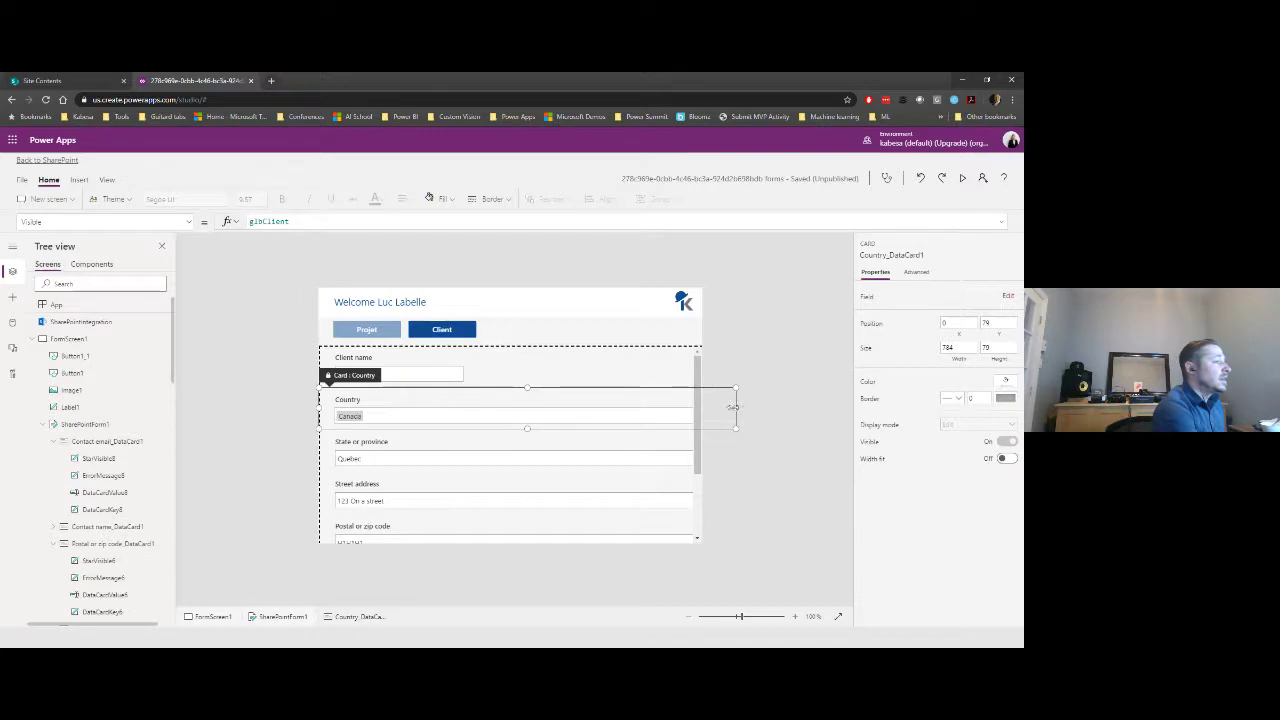
{"action": "left_click_drag", "start_coordinate": [735, 407], "coordinate": [468, 407]}
{"action": "left_click", "coordinate": [356, 380]}
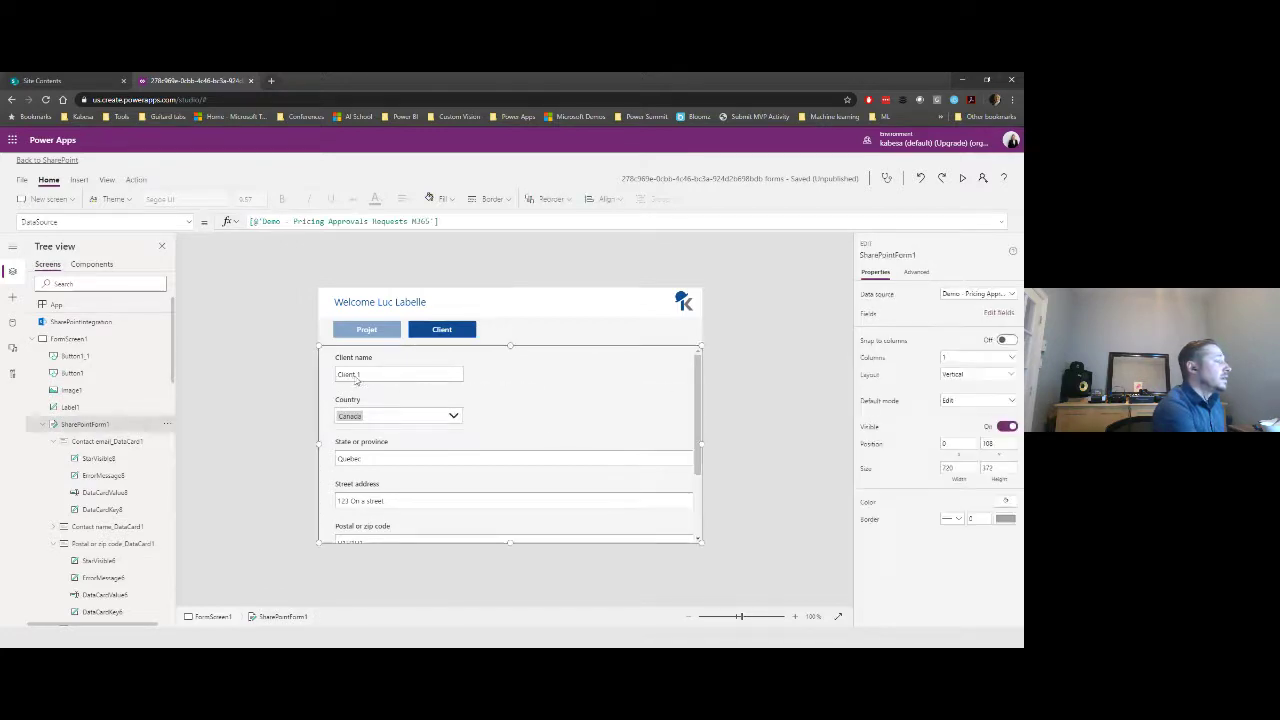
{"action": "left_click", "coordinate": [358, 392]}
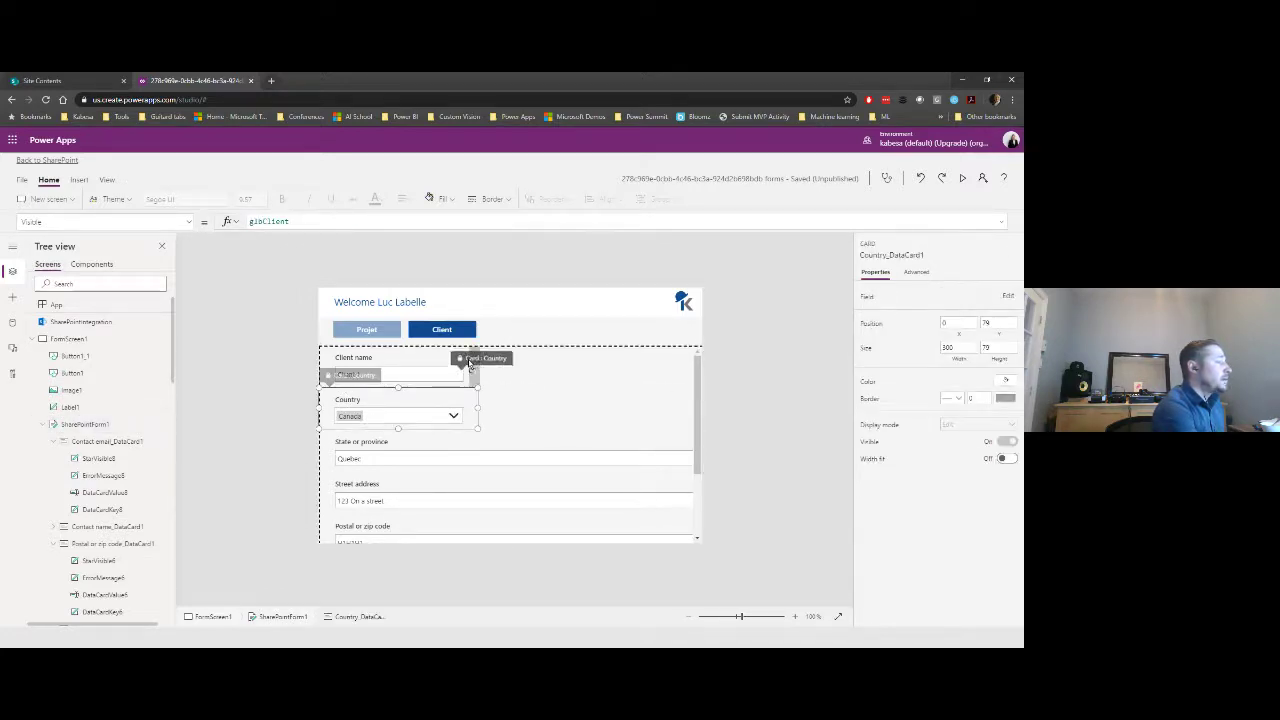
{"action": "left_click_drag", "start_coordinate": [469, 363], "coordinate": [466, 358]}
- Narrow State or province to 240 beside Country, and Postal code to 180 beside Street address
{"action": "left_click", "coordinate": [710, 412]}
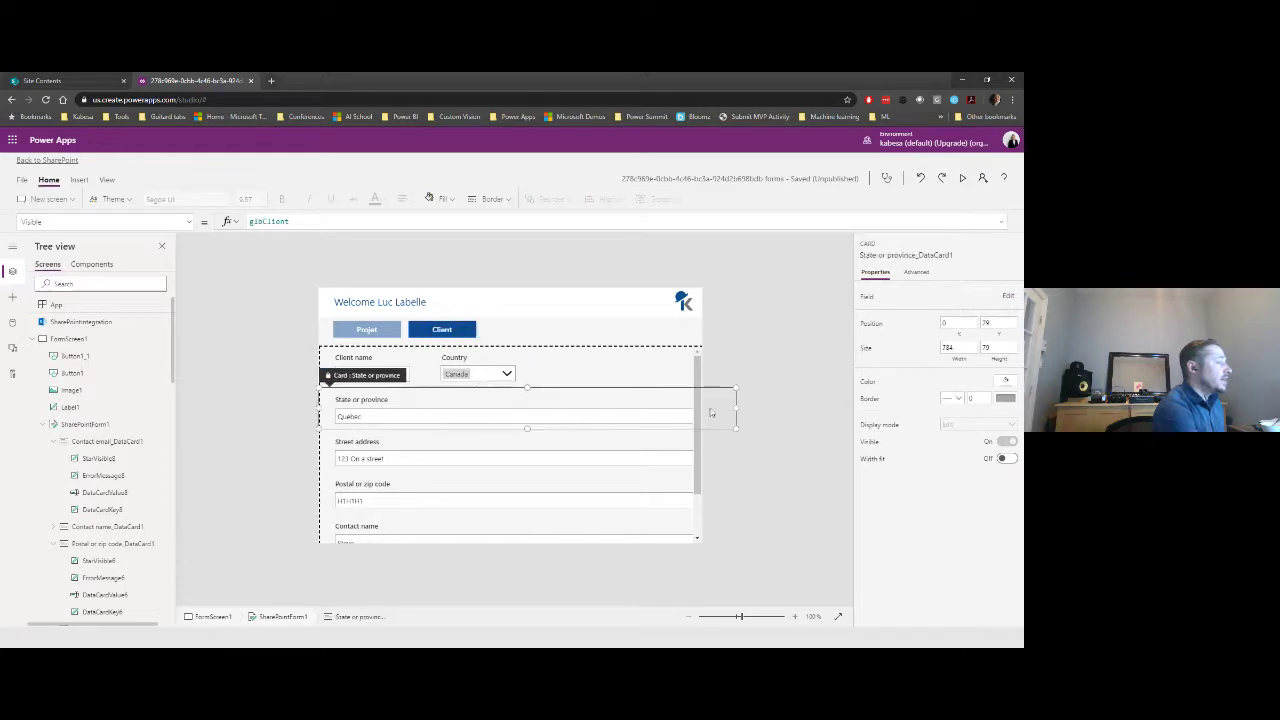
{"action": "left_click_drag", "start_coordinate": [696, 413], "coordinate": [446, 416]}
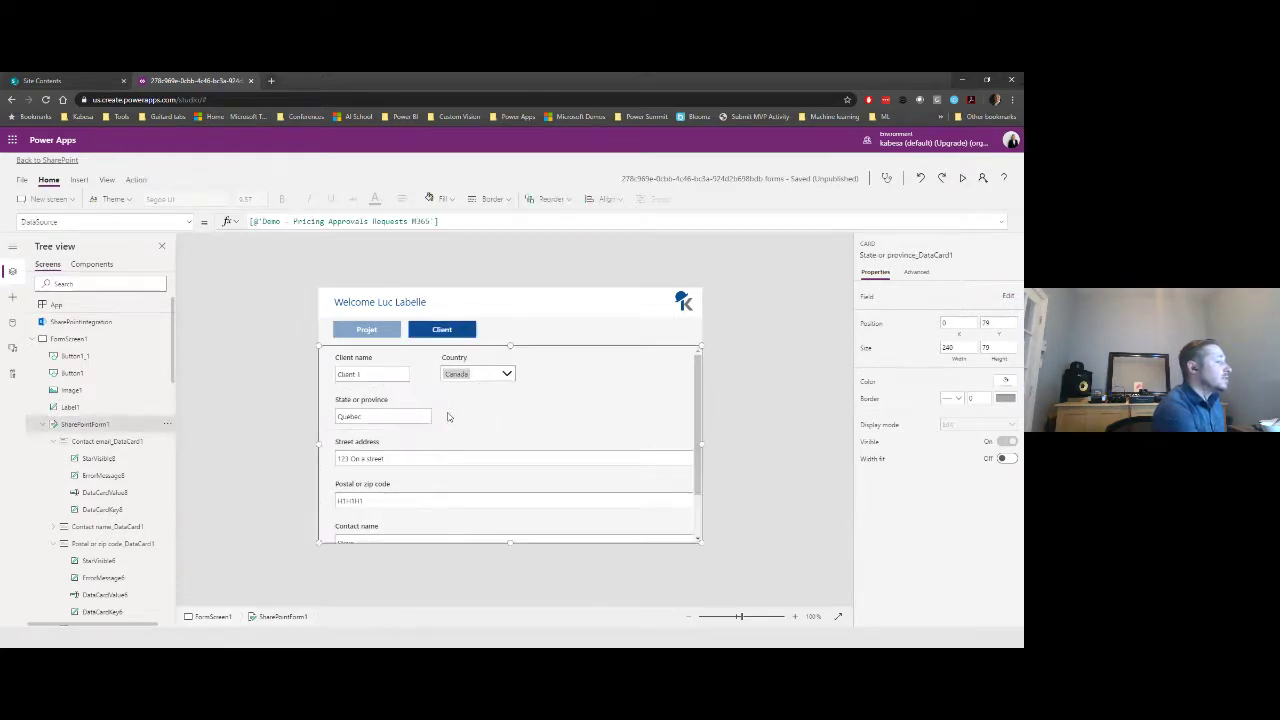
{"action": "left_click_drag", "start_coordinate": [330, 375], "coordinate": [523, 372]}
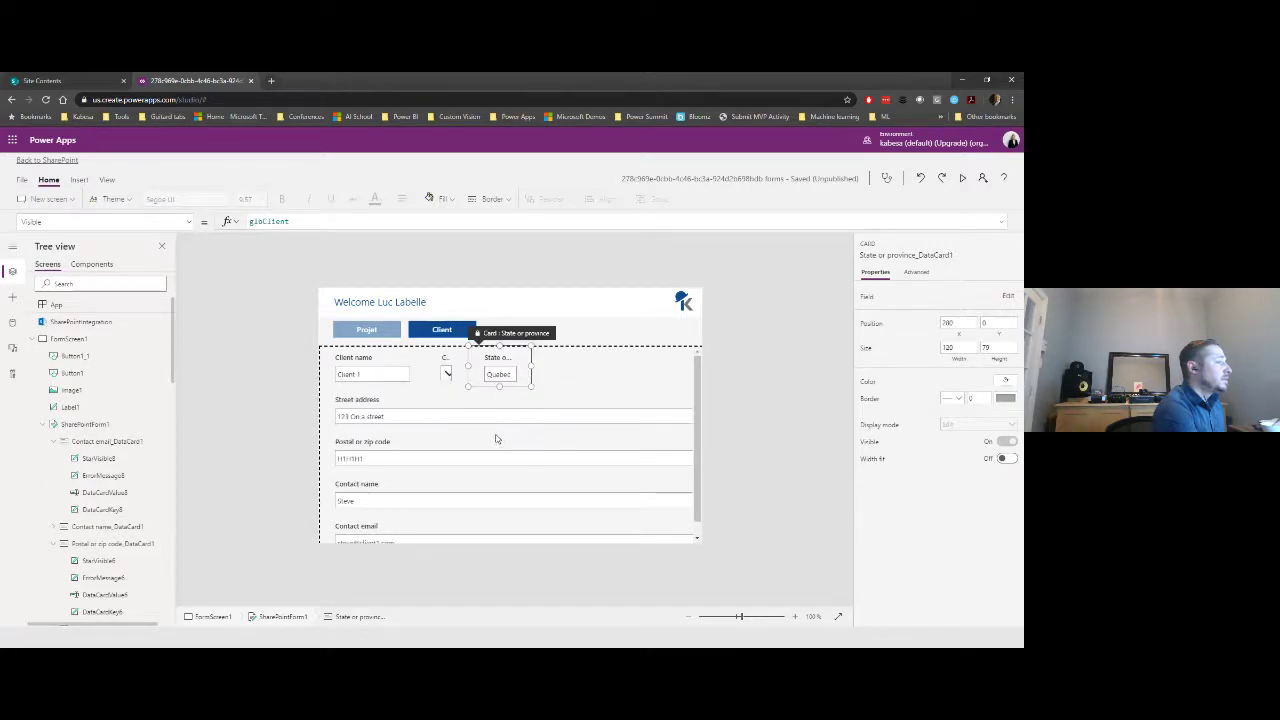
{"action": "left_click", "coordinate": [510, 424]}
{"action": "left_click_drag", "start_coordinate": [733, 409], "coordinate": [495, 411]}
{"action": "left_click", "coordinate": [520, 415]}
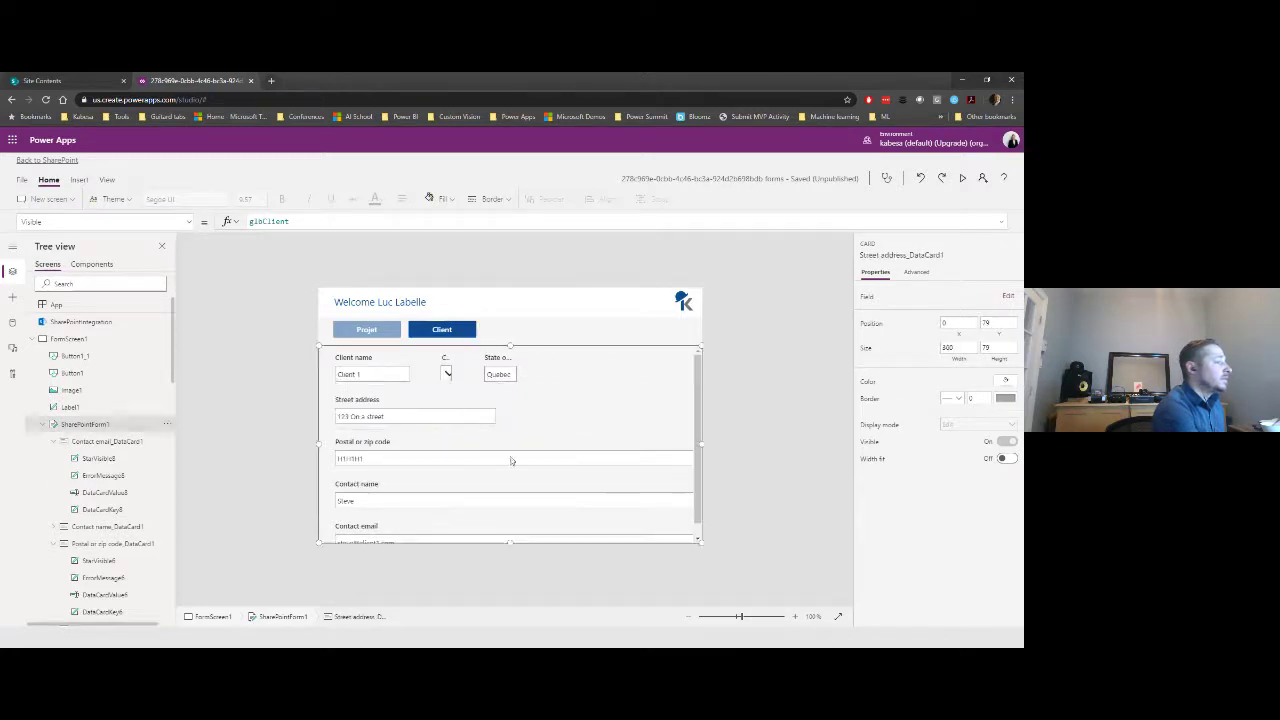
{"action": "left_click", "coordinate": [672, 455]}
{"action": "left_click_drag", "start_coordinate": [736, 450], "coordinate": [412, 452]}
{"action": "mouse_move", "coordinate": [343, 416]}
{"action": "left_mouse_down"}
{"action": "mouse_move", "coordinate": [572, 415]}
{"action": "mouse_move", "coordinate": [510, 417]}
{"action": "left_mouse_up"}
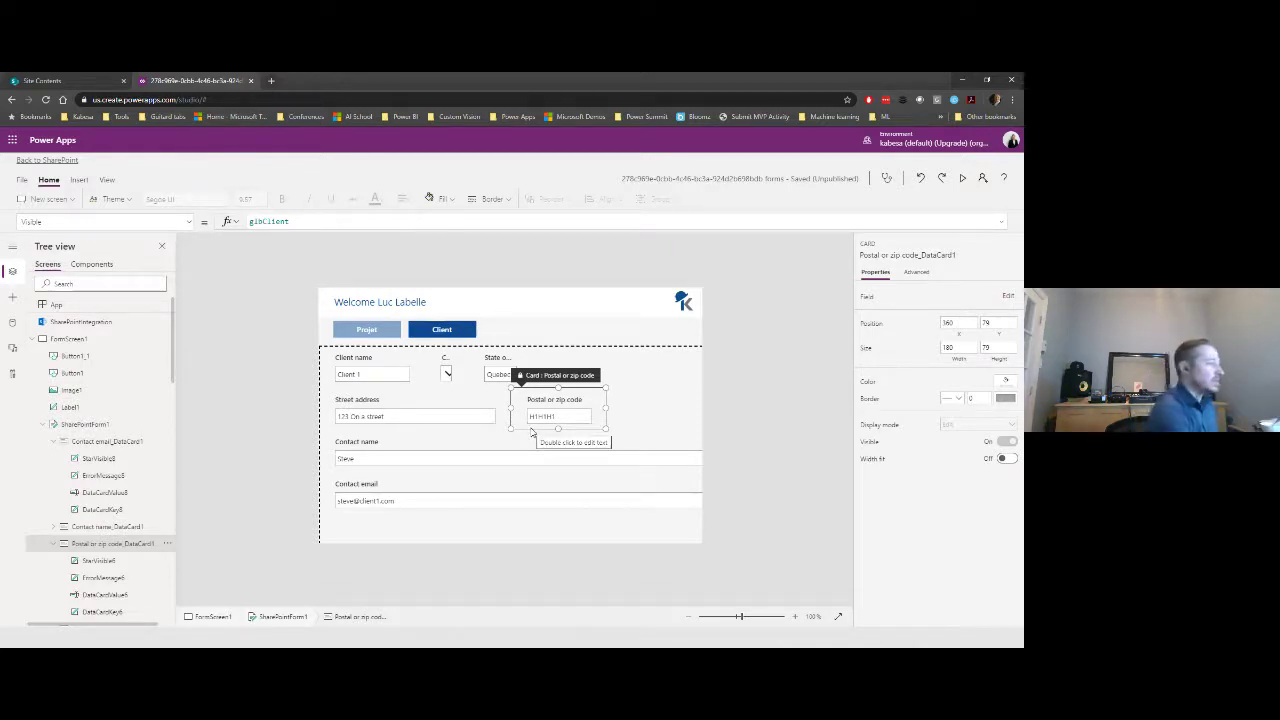
- Narrow Contact email to 380 and move it up beside a narrowed Contact name
{"action": "left_click", "coordinate": [502, 459]}
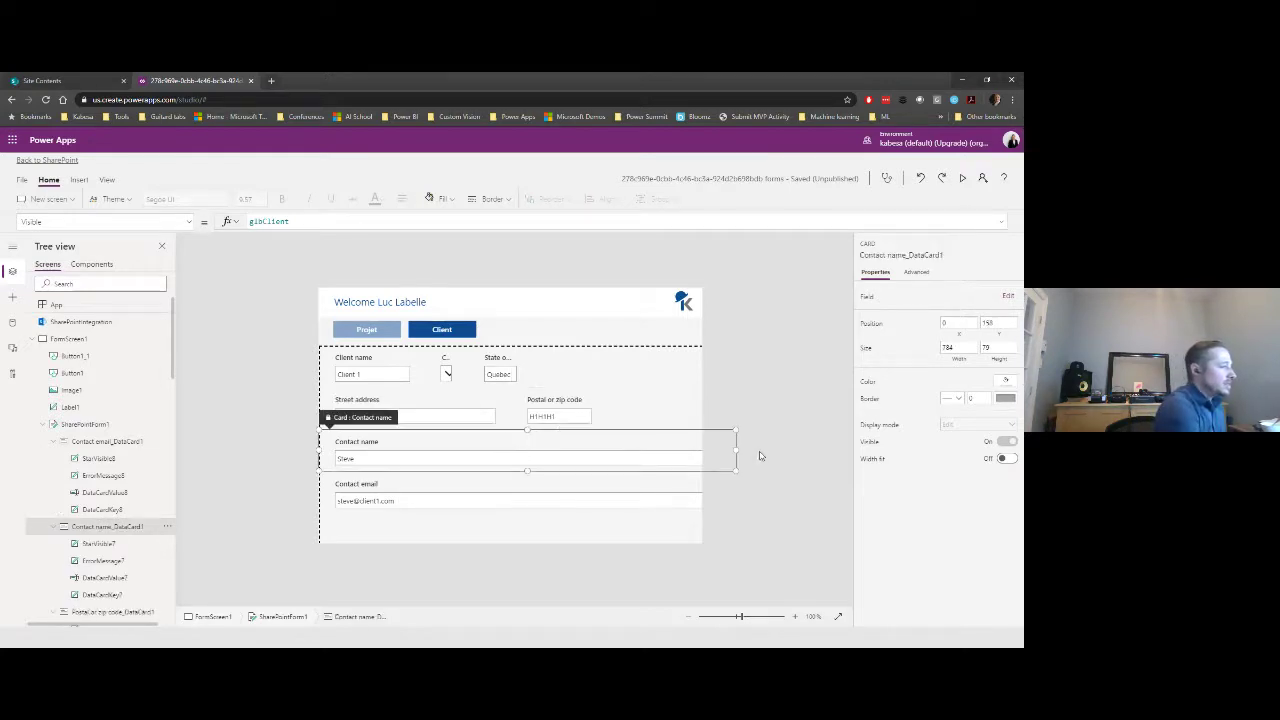
{"action": "left_click_drag", "start_coordinate": [735, 450], "coordinate": [441, 460]}
{"action": "left_click", "coordinate": [446, 498]}
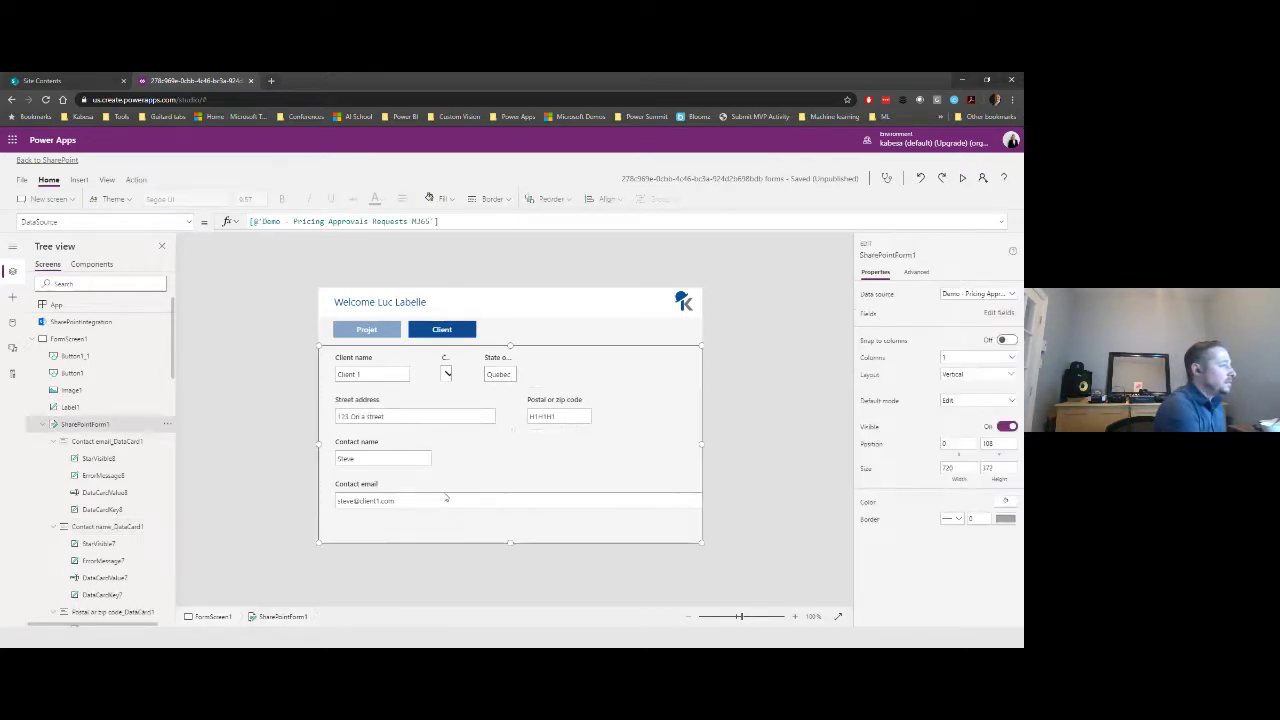
{"action": "left_click", "coordinate": [446, 498]}
{"action": "left_click_drag", "start_coordinate": [736, 491], "coordinate": [449, 508]}
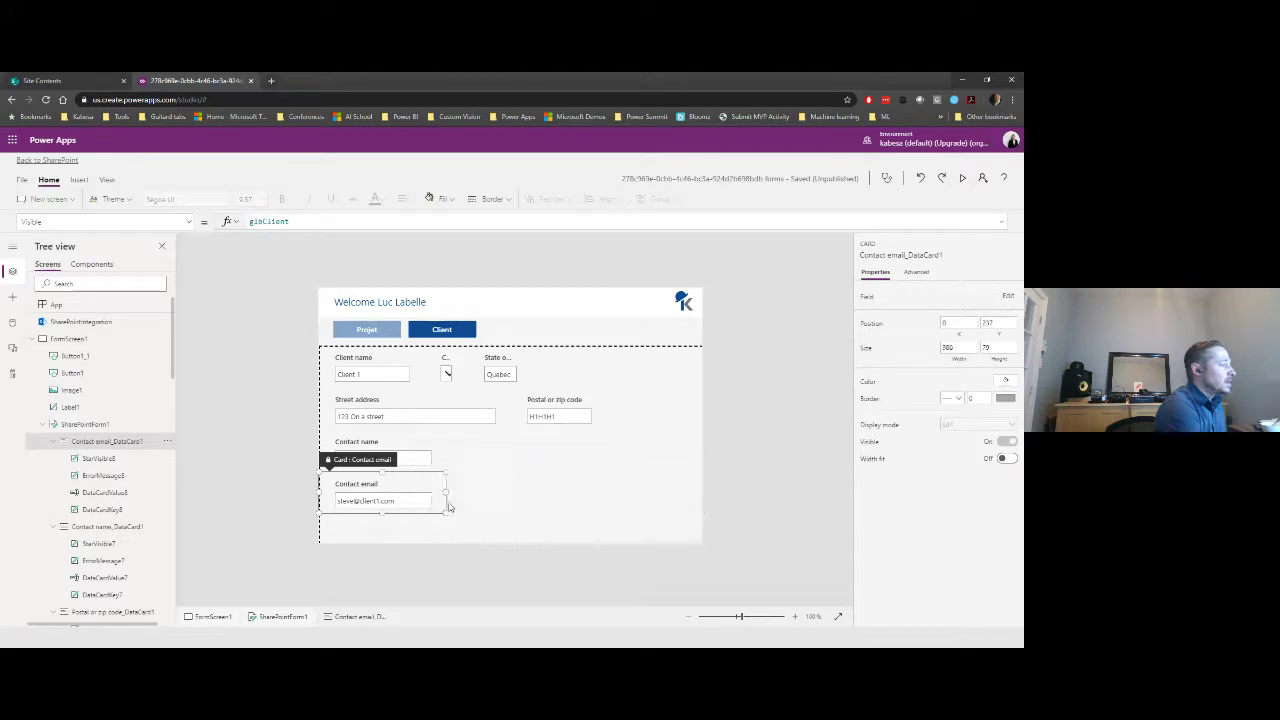
{"action": "left_click_drag", "start_coordinate": [369, 459], "coordinate": [447, 458]}
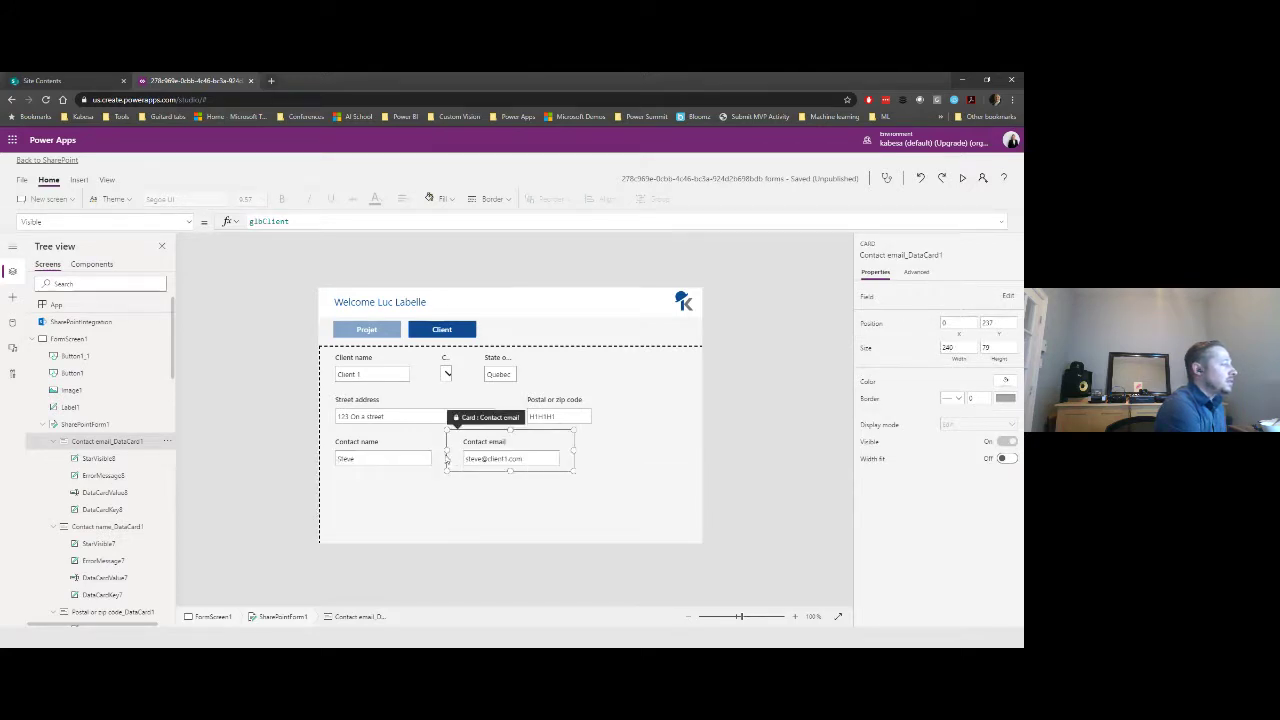
- Widen the Client name card to 360, pushing Country to the right
{"action": "left_click", "coordinate": [420, 367]}
{"action": "left_click_drag", "start_coordinate": [422, 363], "coordinate": [635, 366]}
{"action": "left_click", "coordinate": [468, 370]}
{"action": "left_click", "coordinate": [556, 370]}
{"action": "left_click", "coordinate": [417, 376]}
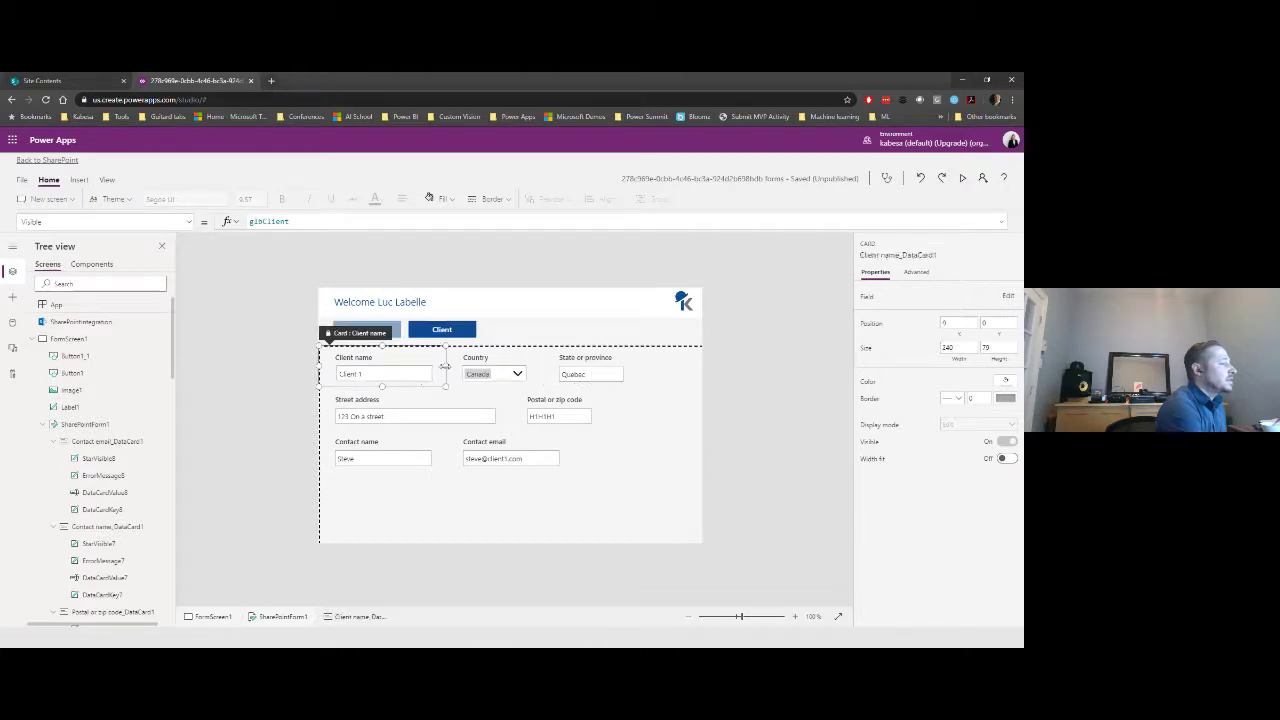
{"action": "left_click_drag", "start_coordinate": [446, 366], "coordinate": [510, 366]}
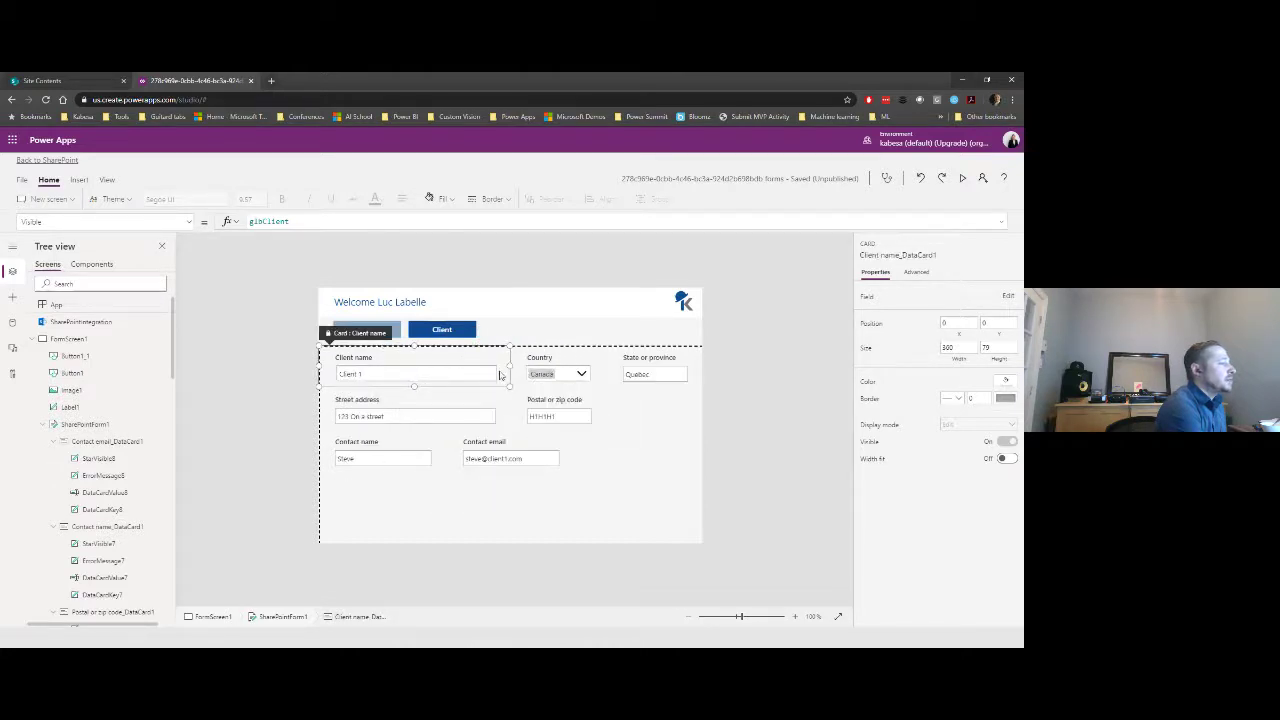
- Widen Street address to 480, Contact name to 300, and Contact email to the form's right edge
{"action": "left_click", "coordinate": [482, 424]}
{"action": "left_click", "coordinate": [565, 415]}
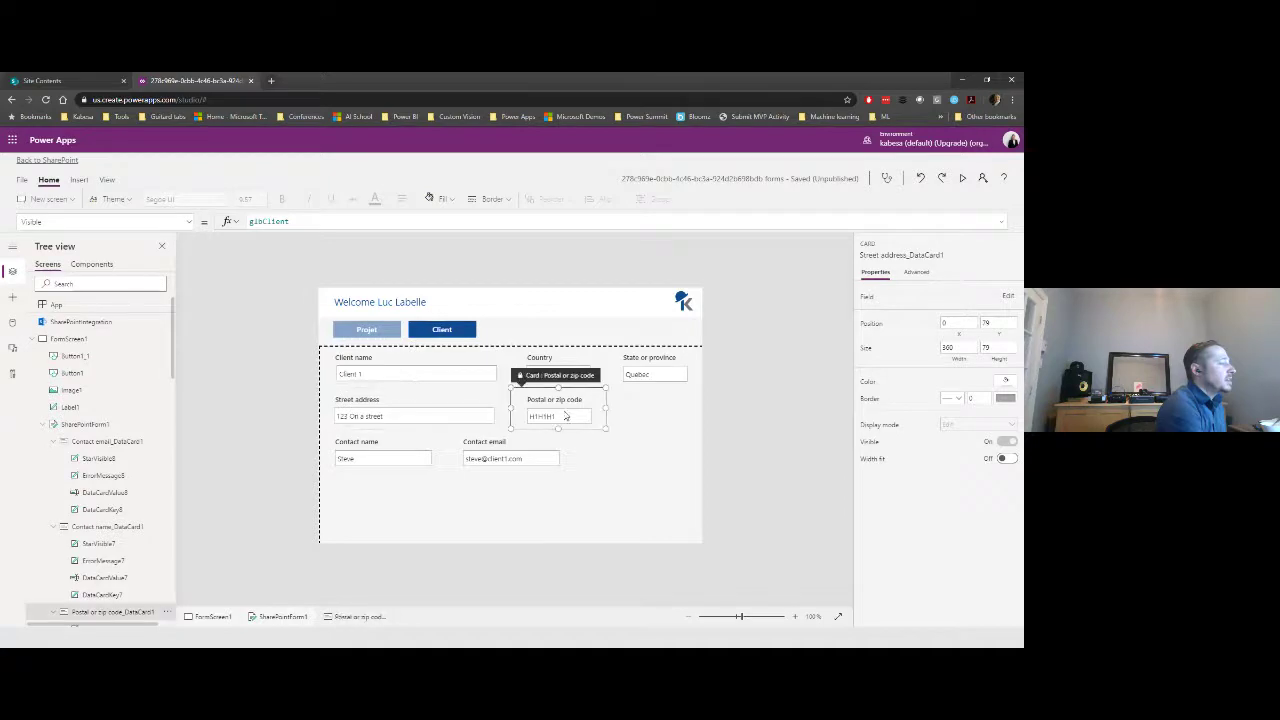
{"action": "left_click", "coordinate": [489, 426]}
{"action": "left_click_drag", "start_coordinate": [510, 407], "coordinate": [595, 407]}
{"action": "left_click", "coordinate": [440, 452]}
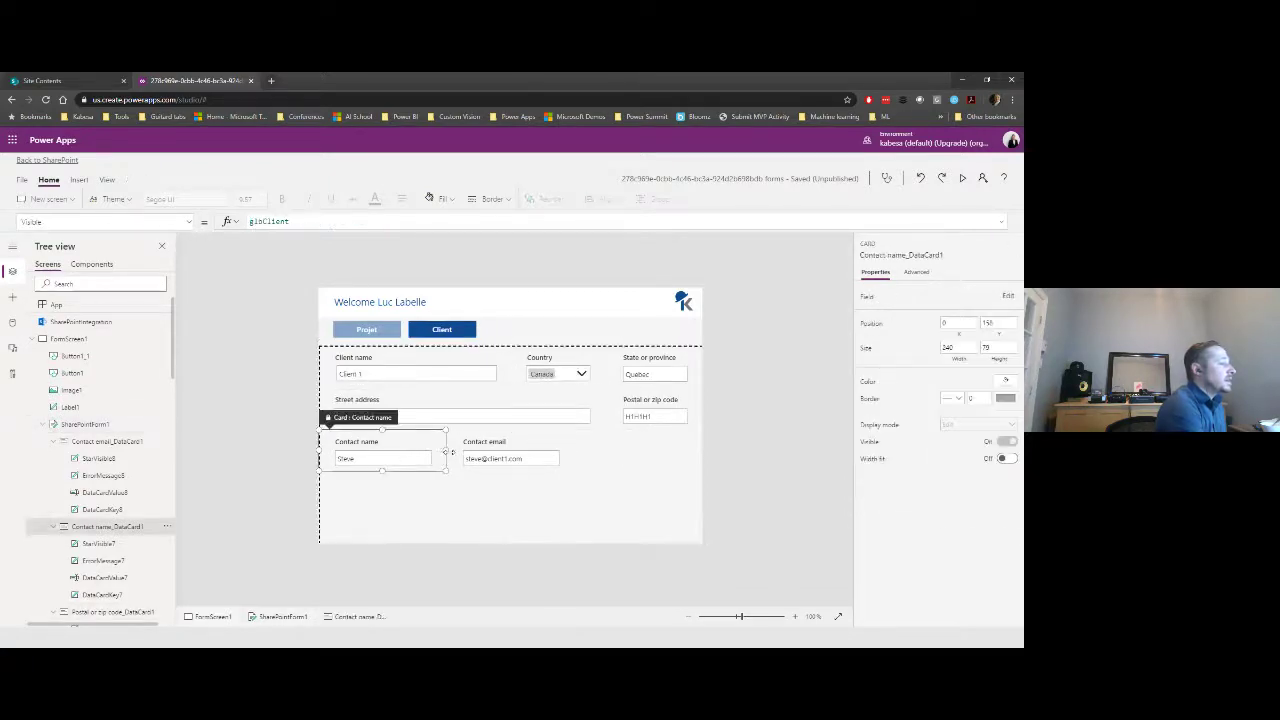
{"action": "left_click_drag", "start_coordinate": [452, 453], "coordinate": [495, 452]}
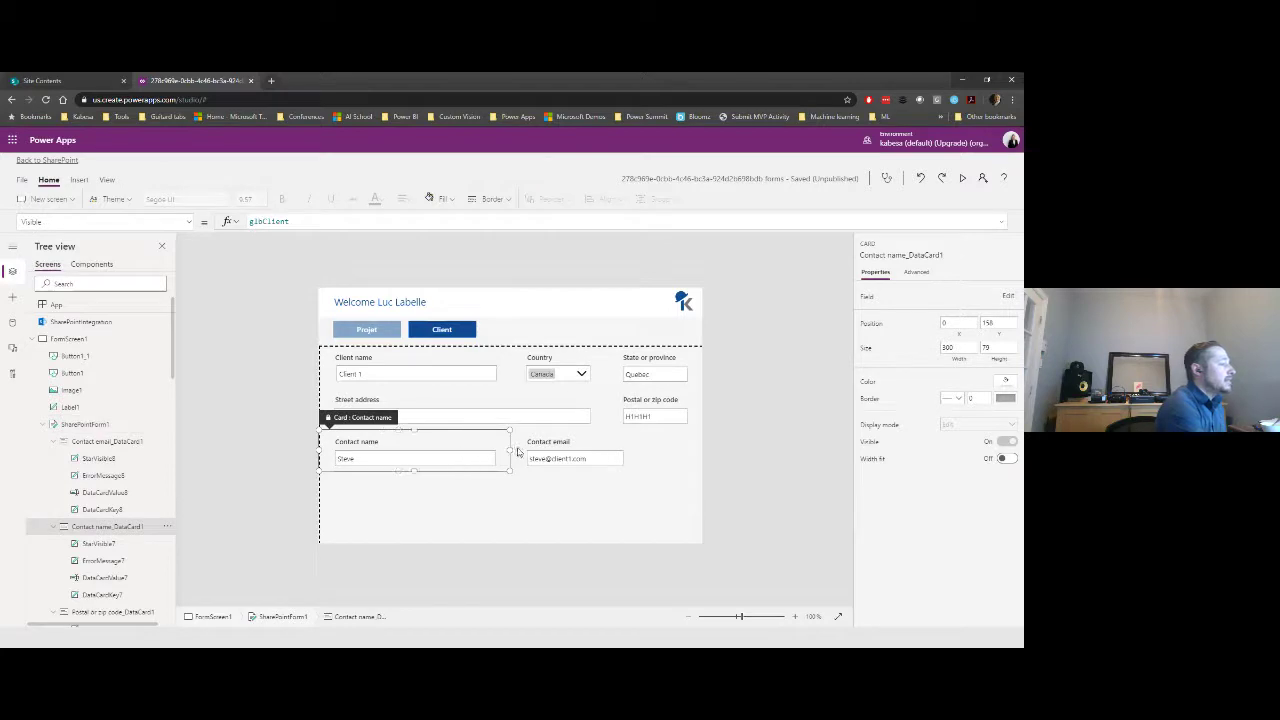
{"action": "left_click", "coordinate": [570, 462]}
{"action": "left_click_drag", "start_coordinate": [640, 451], "coordinate": [696, 454]}
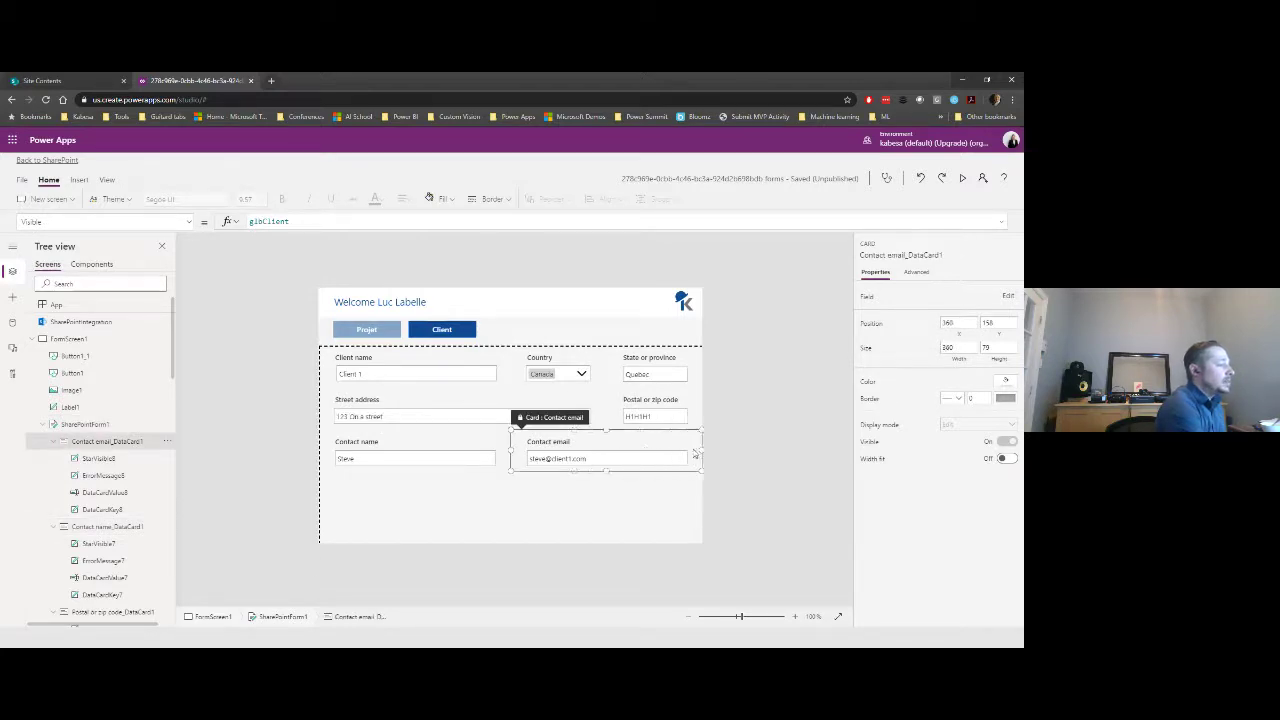
{"action": "left_click", "coordinate": [734, 449]}
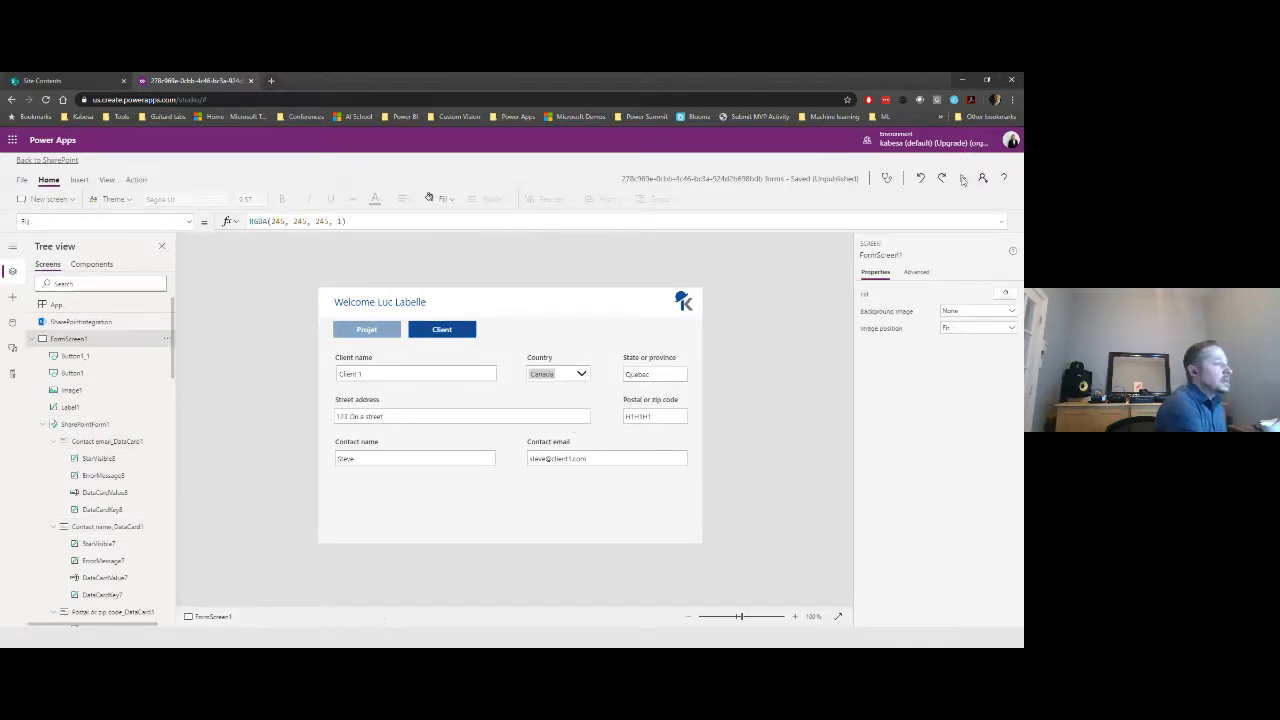
- Preview the app twice, switching between Projet and Client fields, and close the preview
{"action": "left_click", "coordinate": [962, 179]}
{"action": "left_click", "coordinate": [246, 224]}
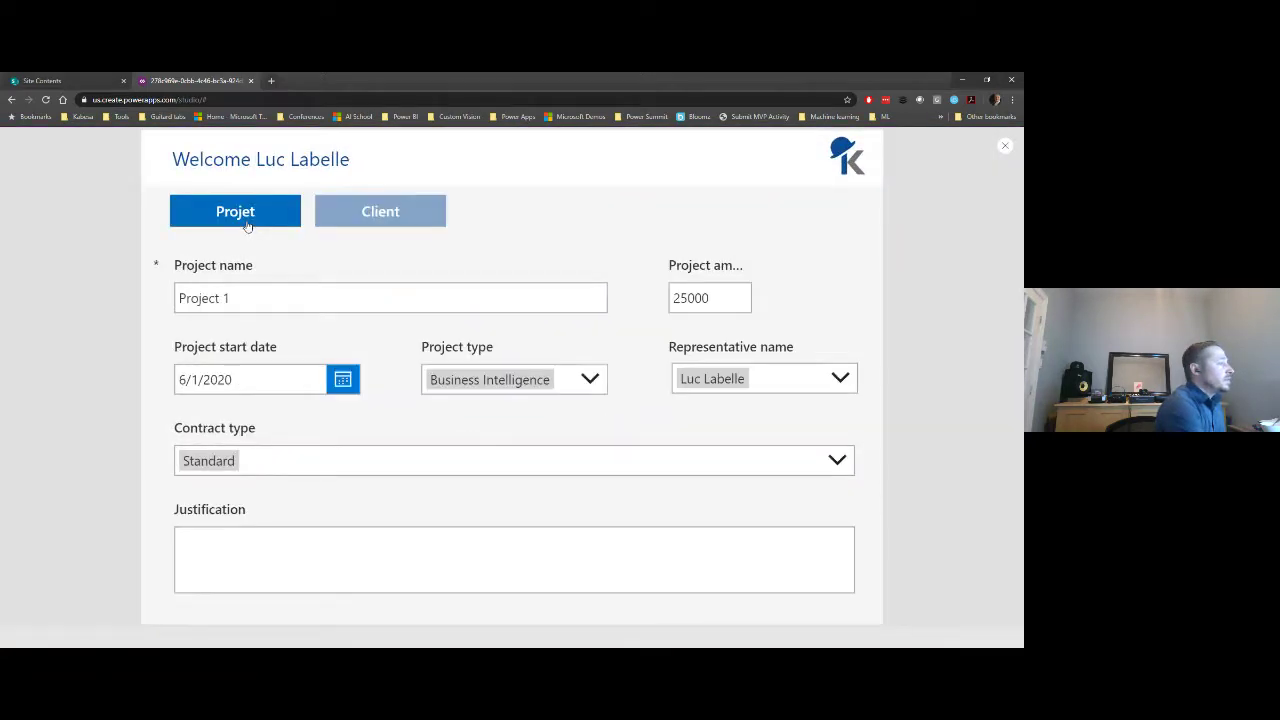
{"action": "left_click", "coordinate": [406, 212]}
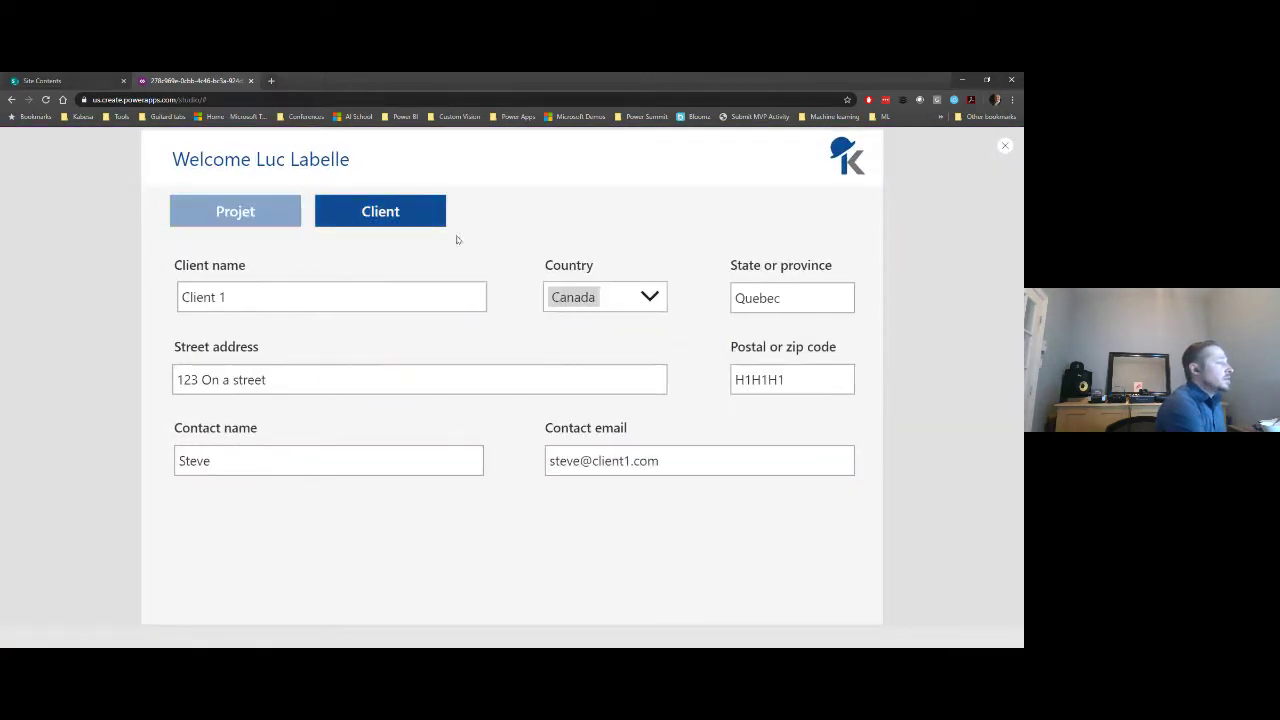
{"action": "left_click", "coordinate": [1004, 147]}
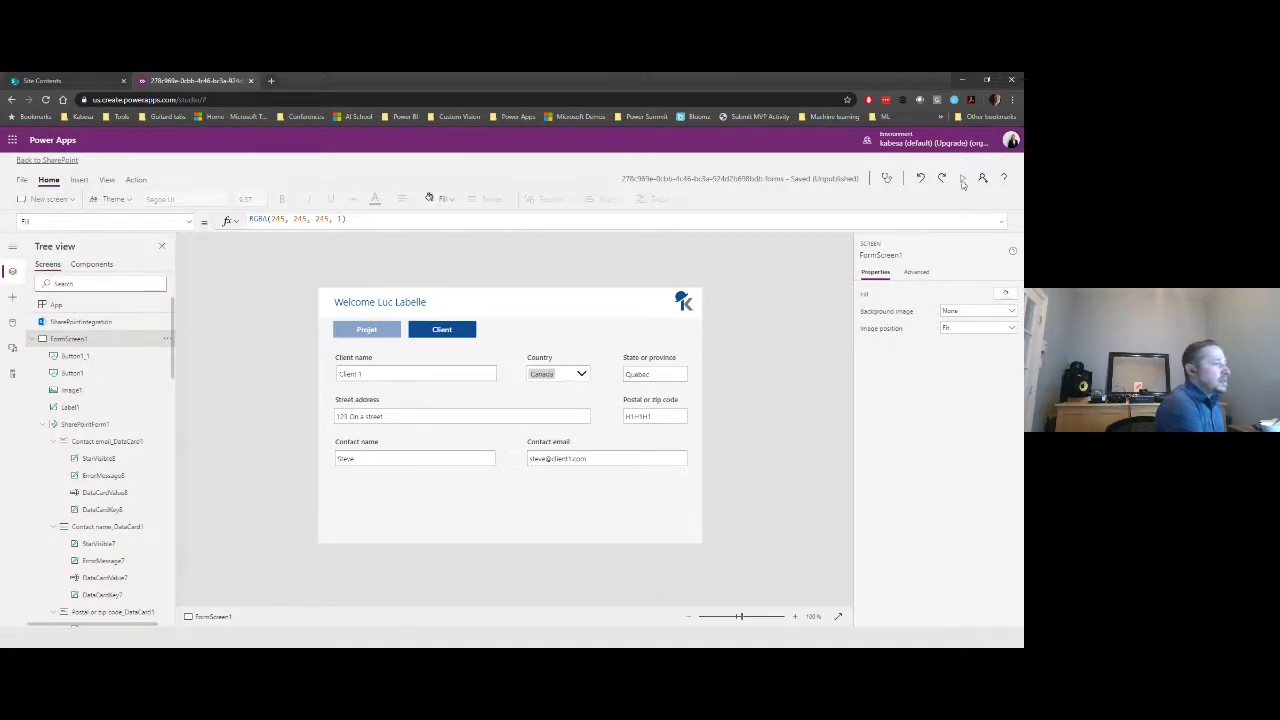
{"action": "left_click", "coordinate": [962, 179]}
{"action": "left_click", "coordinate": [238, 213]}
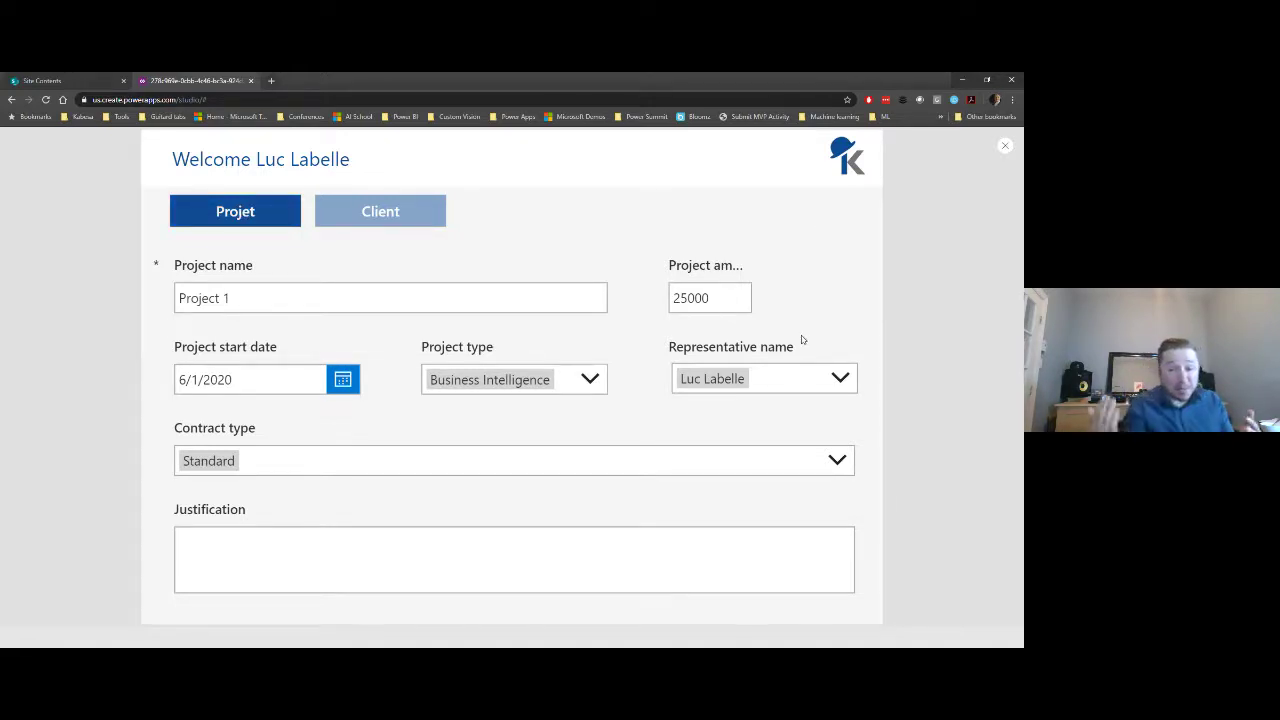
{"action": "left_click", "coordinate": [1006, 149]}
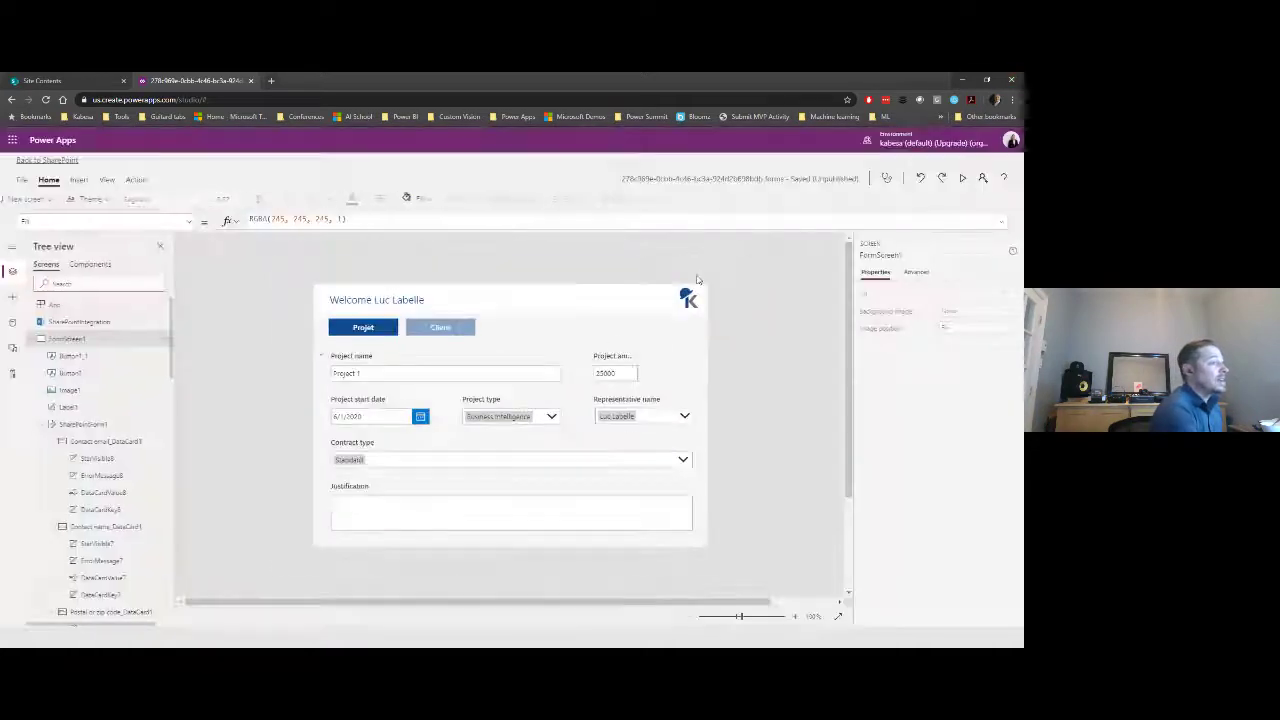
- Widen the Project amount card to 180 so it reaches the form's right edge
{"action": "left_click", "coordinate": [651, 376]}
{"action": "left_click_drag", "start_coordinate": [649, 367], "coordinate": [684, 371]}
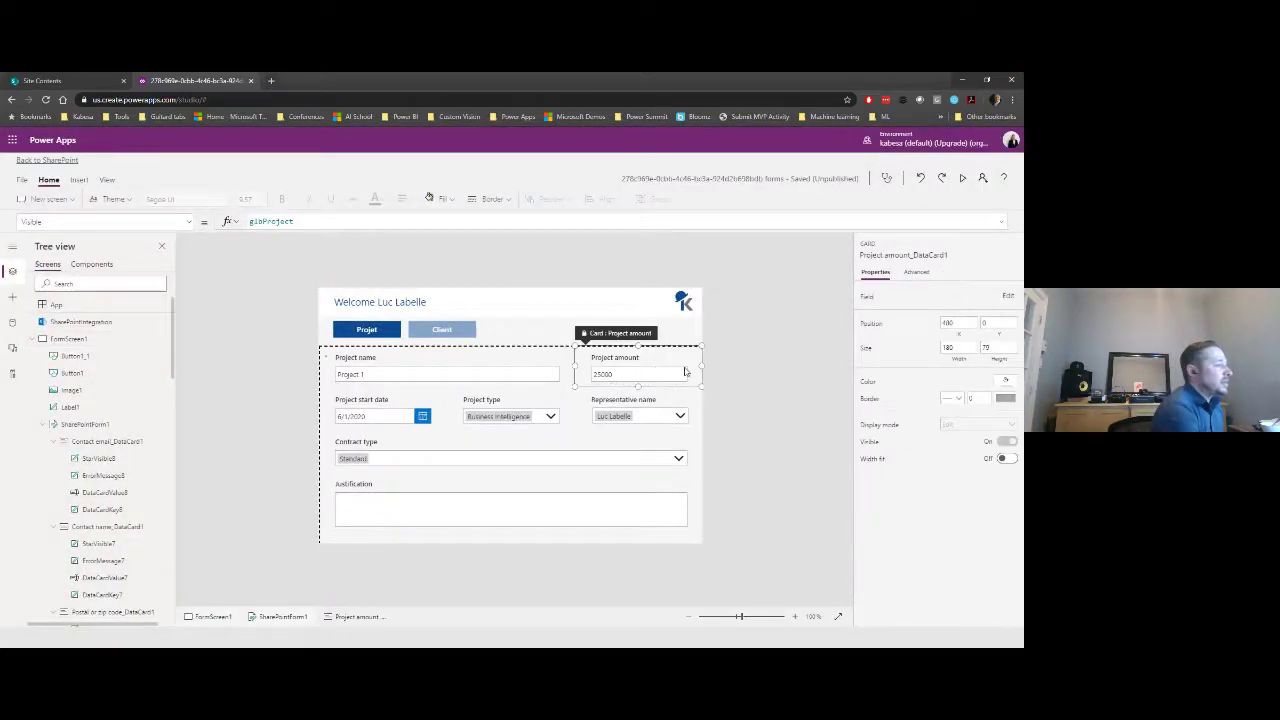
{"action": "left_click", "coordinate": [774, 377]}
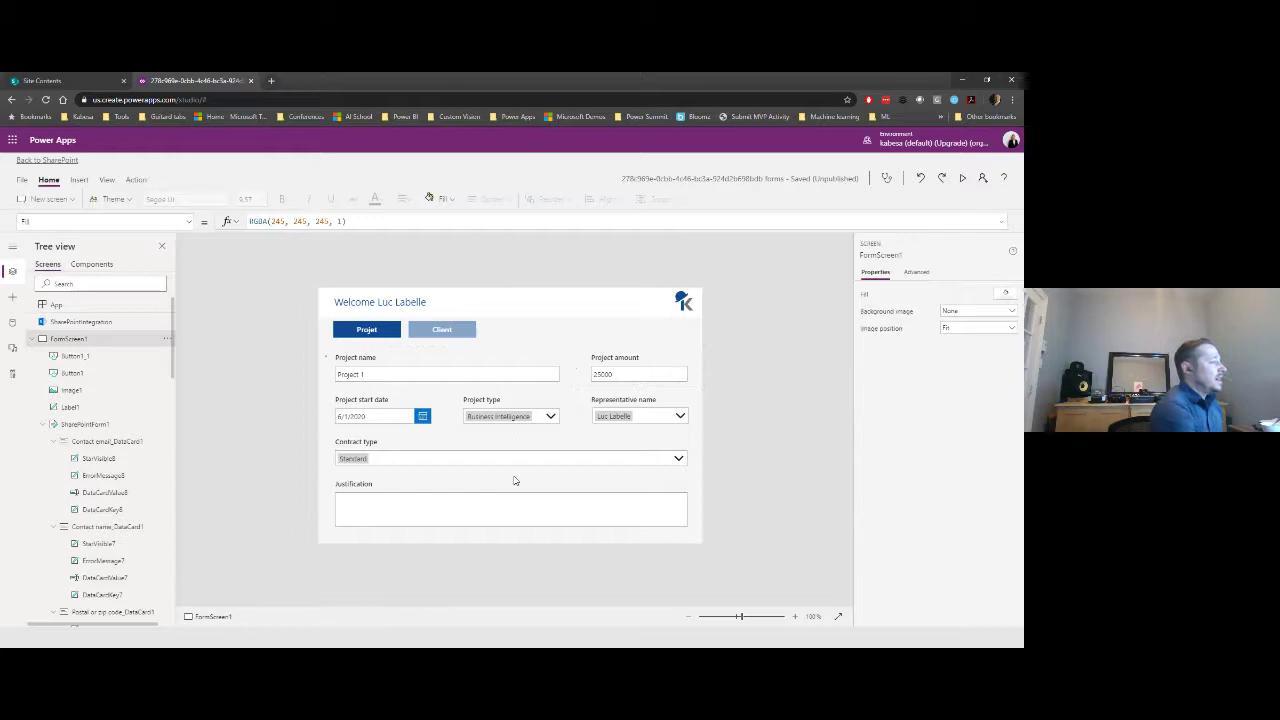
- Inspect the Justification card, then select the Contract type combo box
{"action": "left_click", "coordinate": [467, 516]}
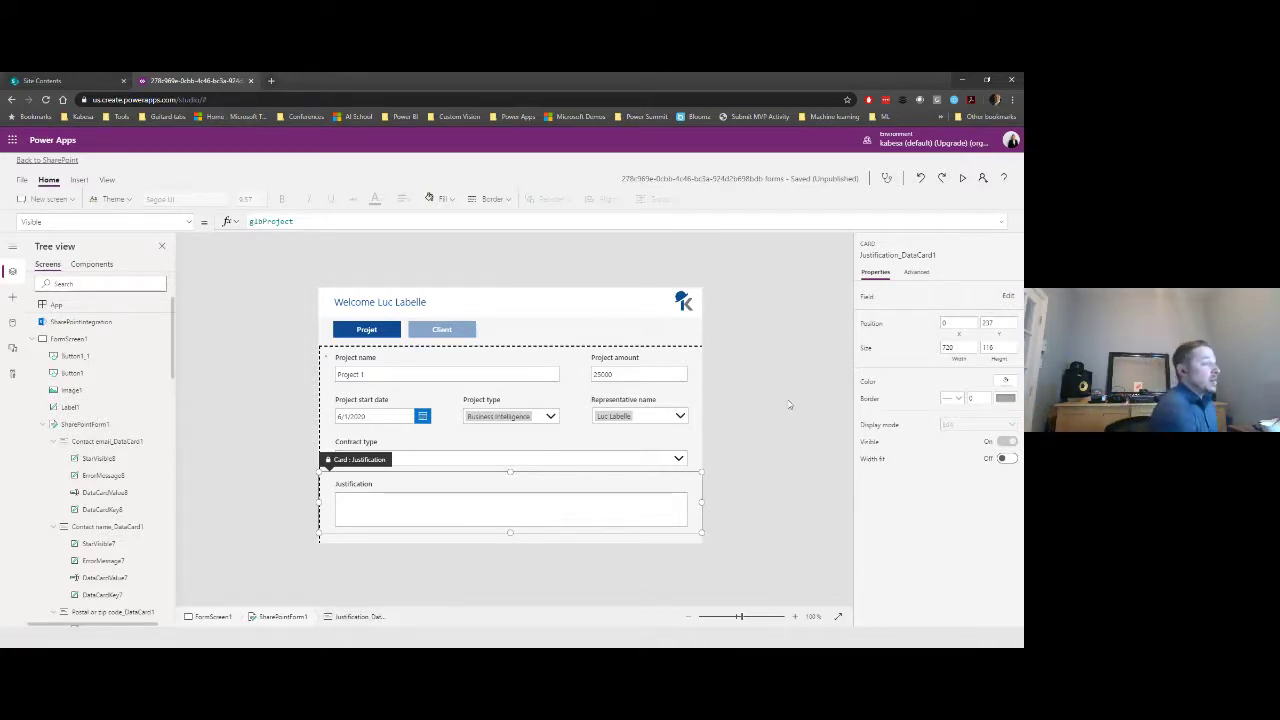
{"action": "left_click", "coordinate": [738, 420]}
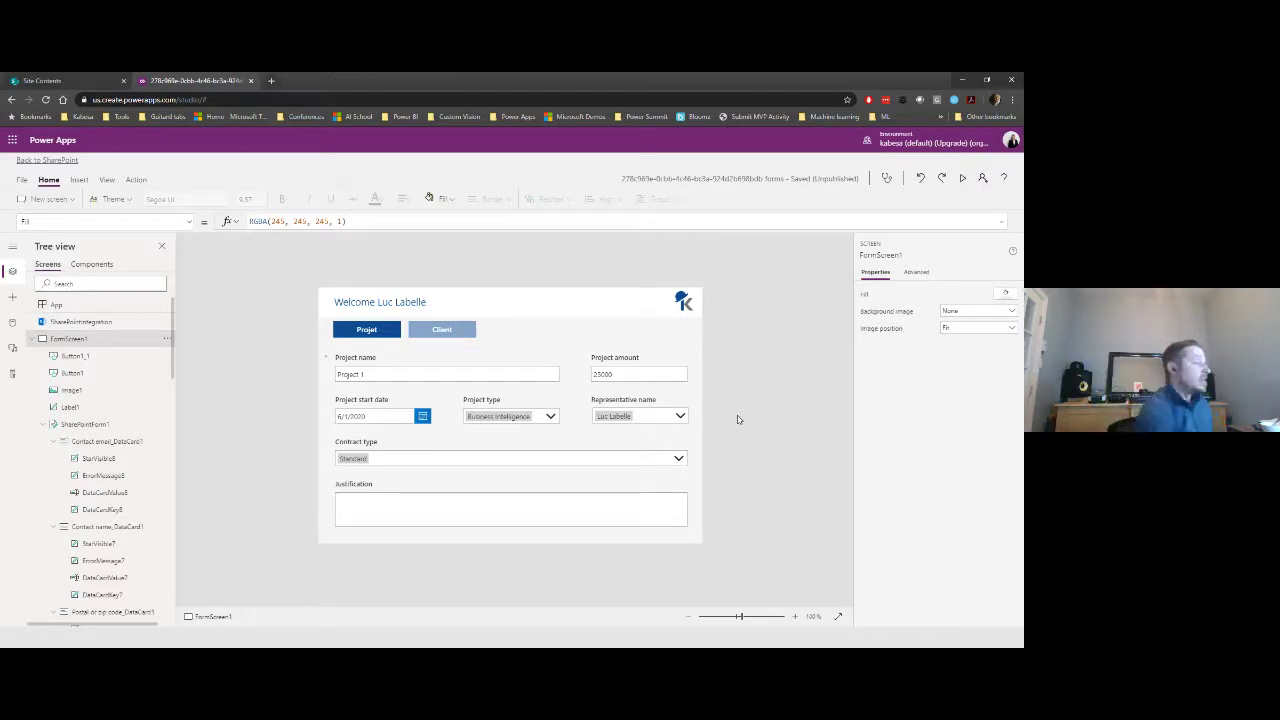
{"action": "left_click", "coordinate": [402, 463]}
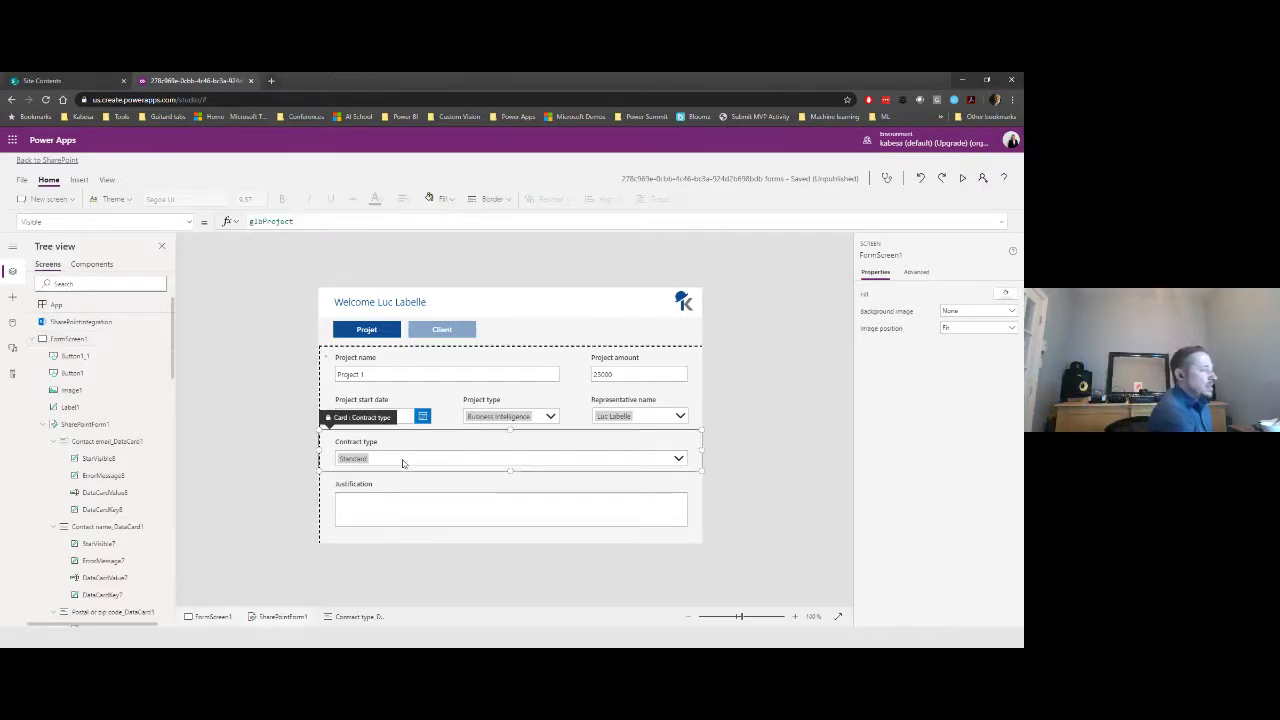
{"action": "left_click", "coordinate": [402, 463]}
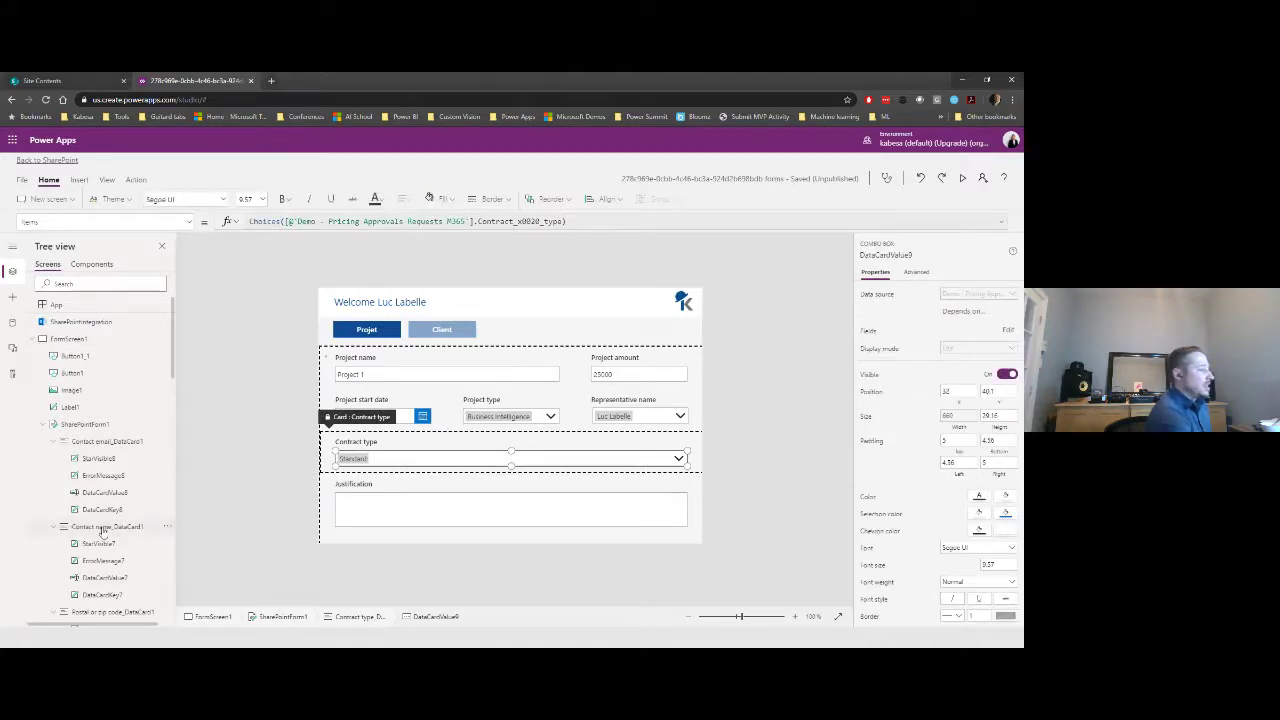
- Locate DataCardValue9 in the Tree view and select the Justification_DataCard1 card
{"action": "scroll", "coordinate": [108, 535], "scroll_direction": "down", "scroll_amount": 5}
{"action": "scroll", "coordinate": [110, 551], "scroll_direction": "down", "scroll_amount": 4}
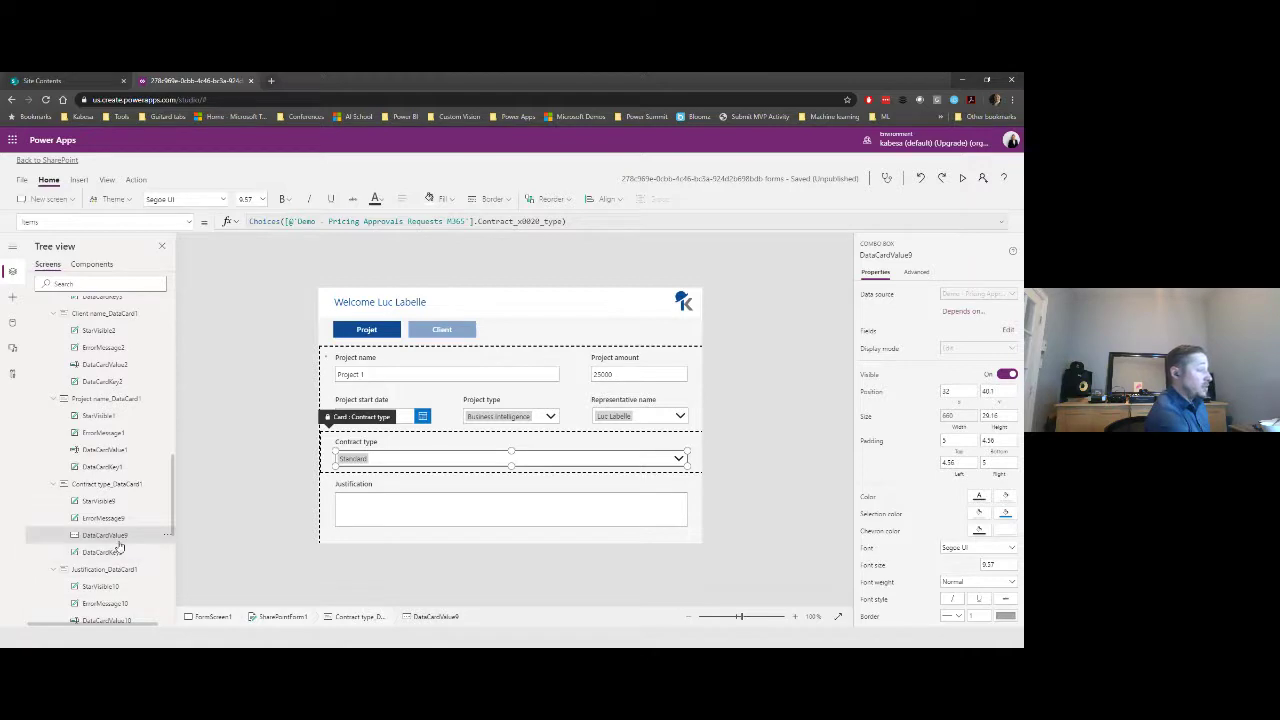
{"action": "double_click", "coordinate": [118, 538]}
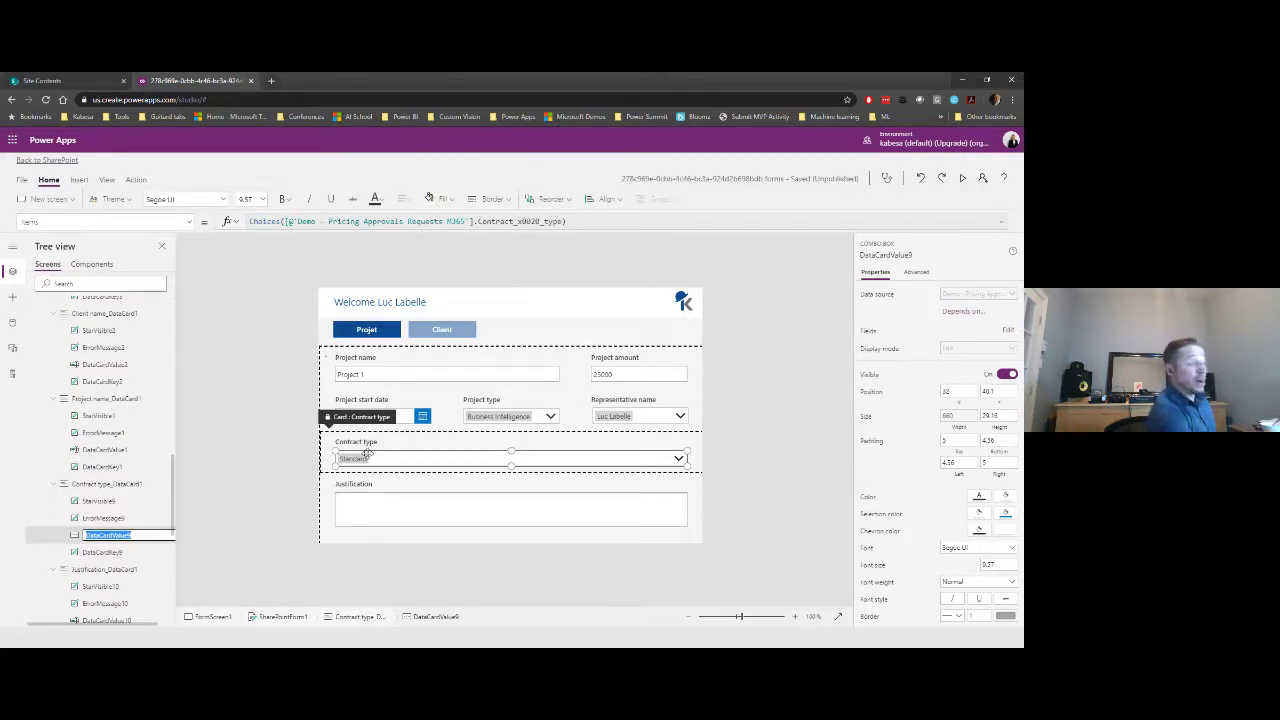
{"action": "left_click", "coordinate": [370, 511]}
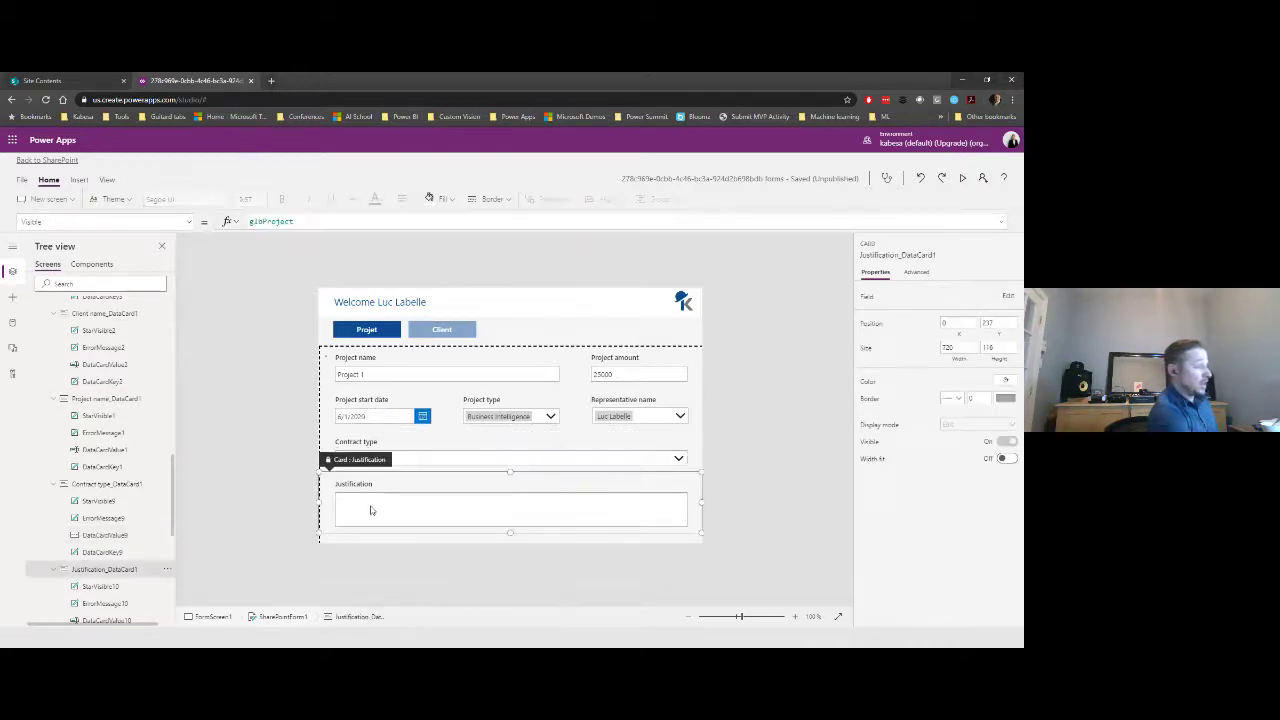
{"action": "left_click", "coordinate": [370, 510]}
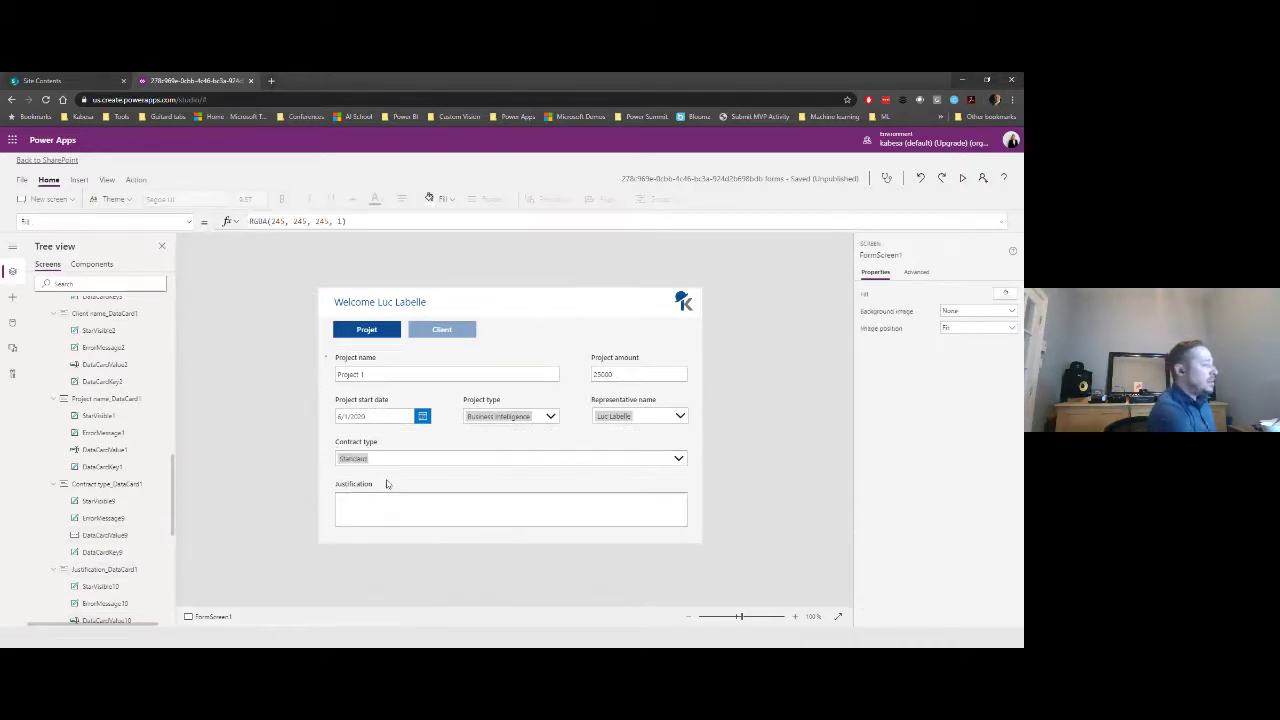
{"action": "left_click", "coordinate": [383, 484]}
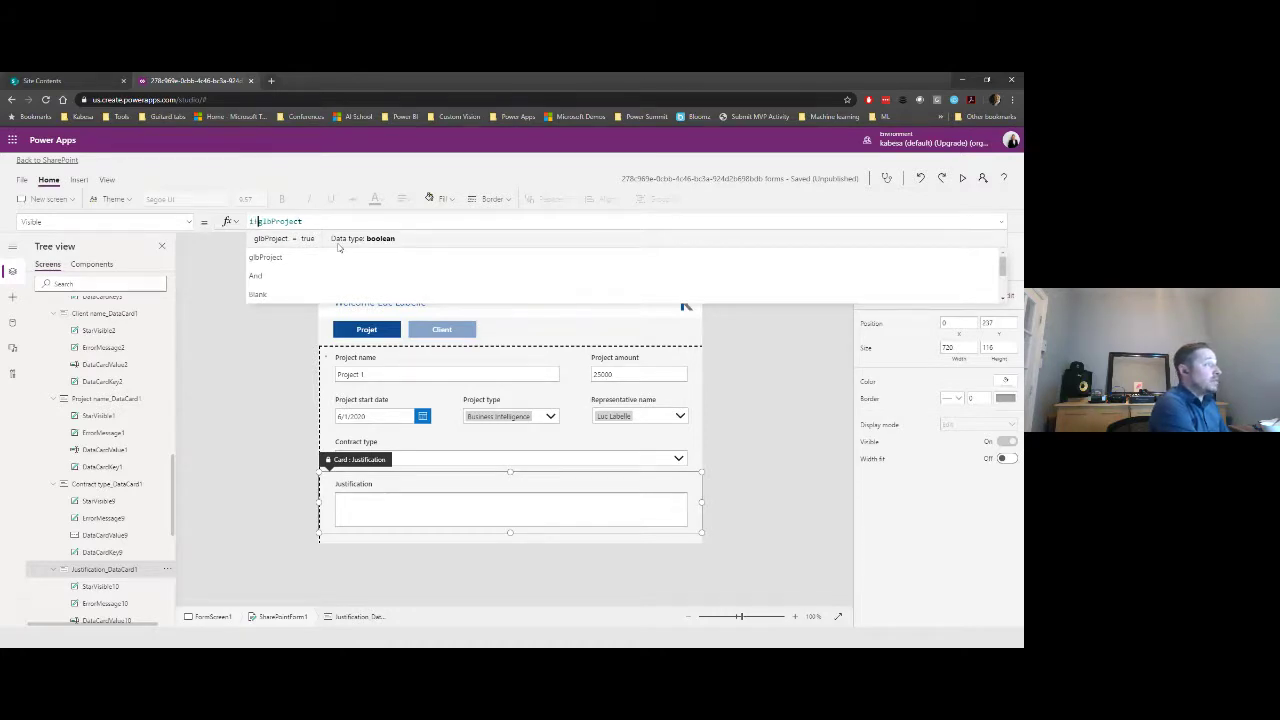
- Write the Visible formula If(DataCardValue9.Selected.Value = "Non standard", glbProject, false)
{"action": "left_click", "coordinate": [338, 247]}
{"action": "type", "text": "("}
{"action": "type", "text": "DataCardValue9"}
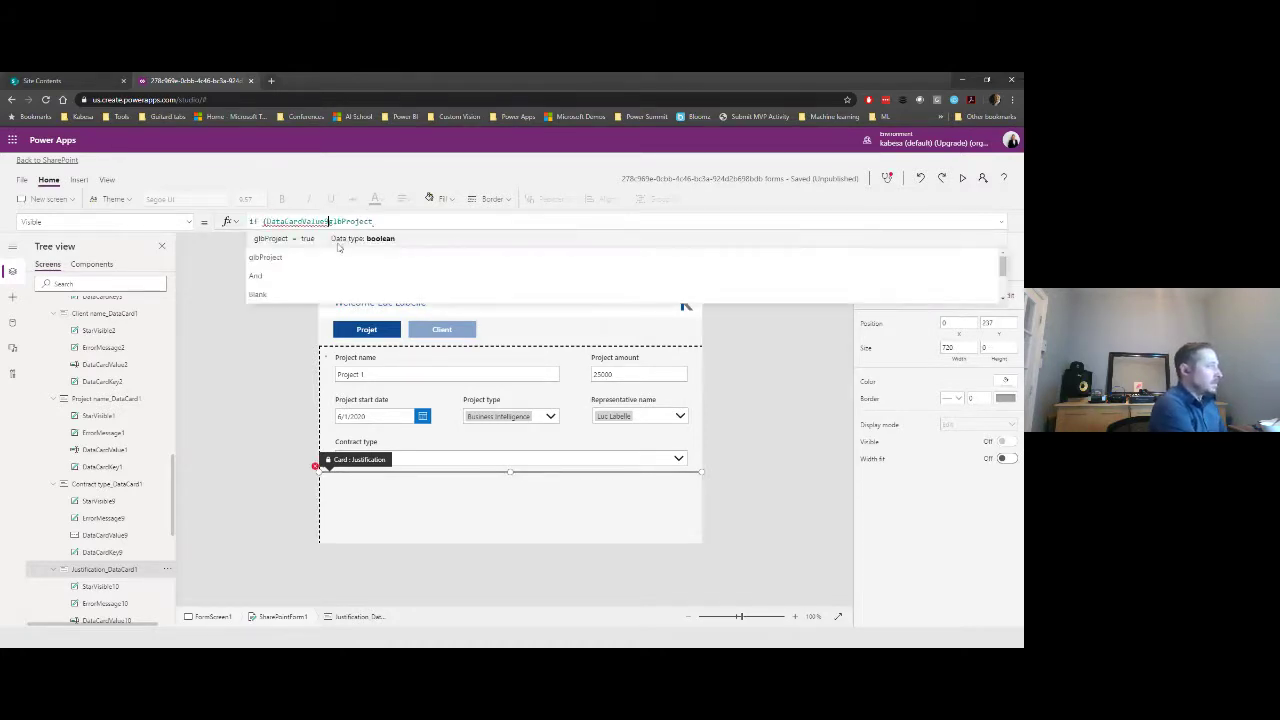
{"action": "type", "text": "."}
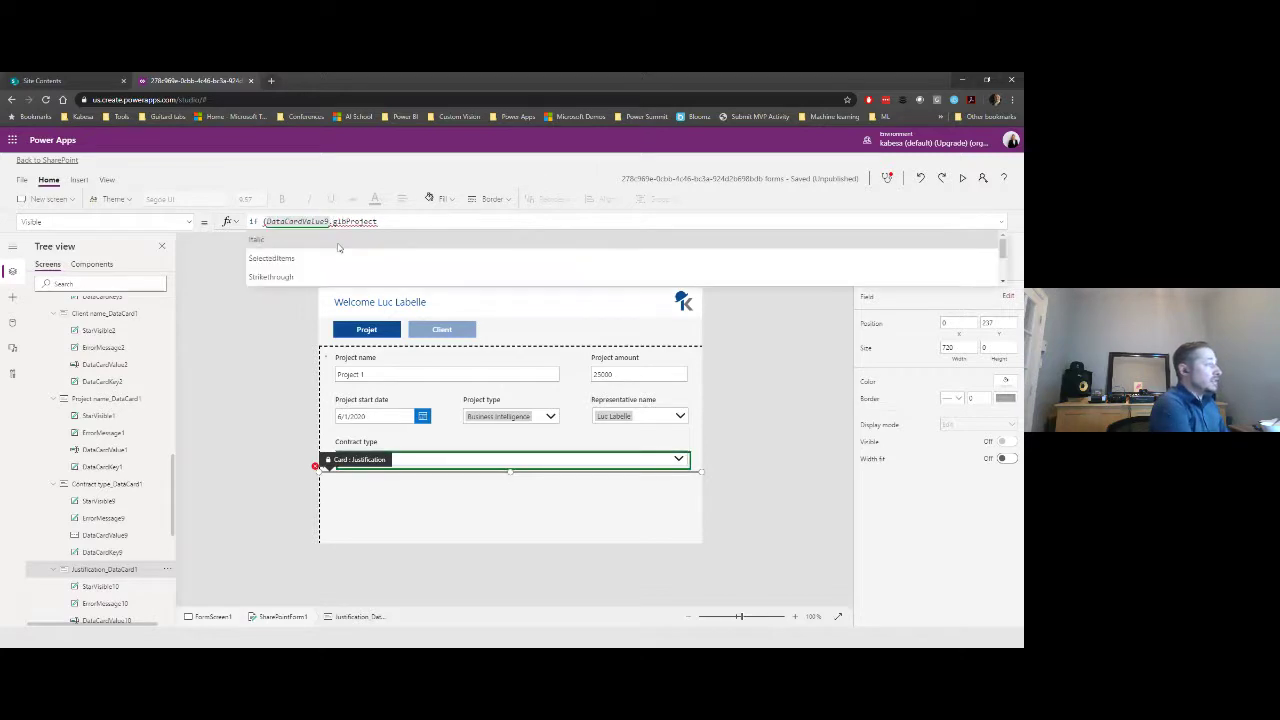
{"action": "key", "text": "Down"}
{"action": "type", "text": "s"}
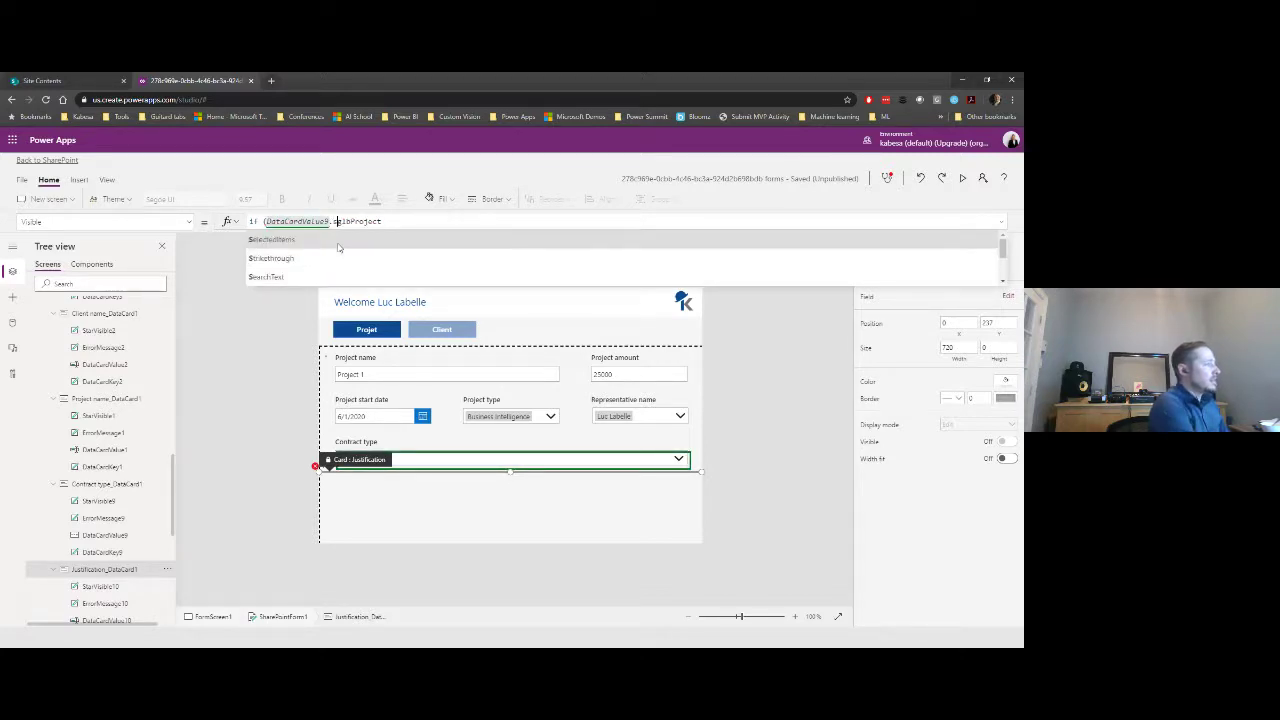
{"action": "type", "text": "e"}
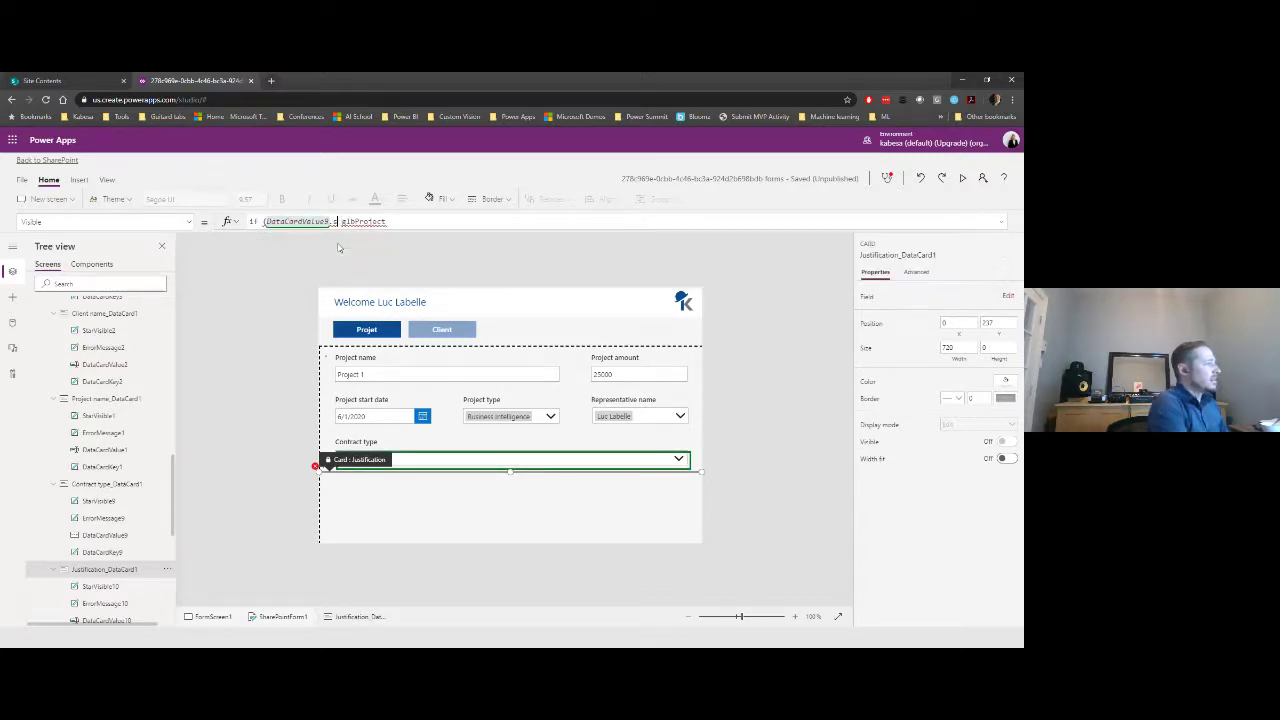
{"action": "key", "text": "Down"}
{"action": "key", "text": "Down"}
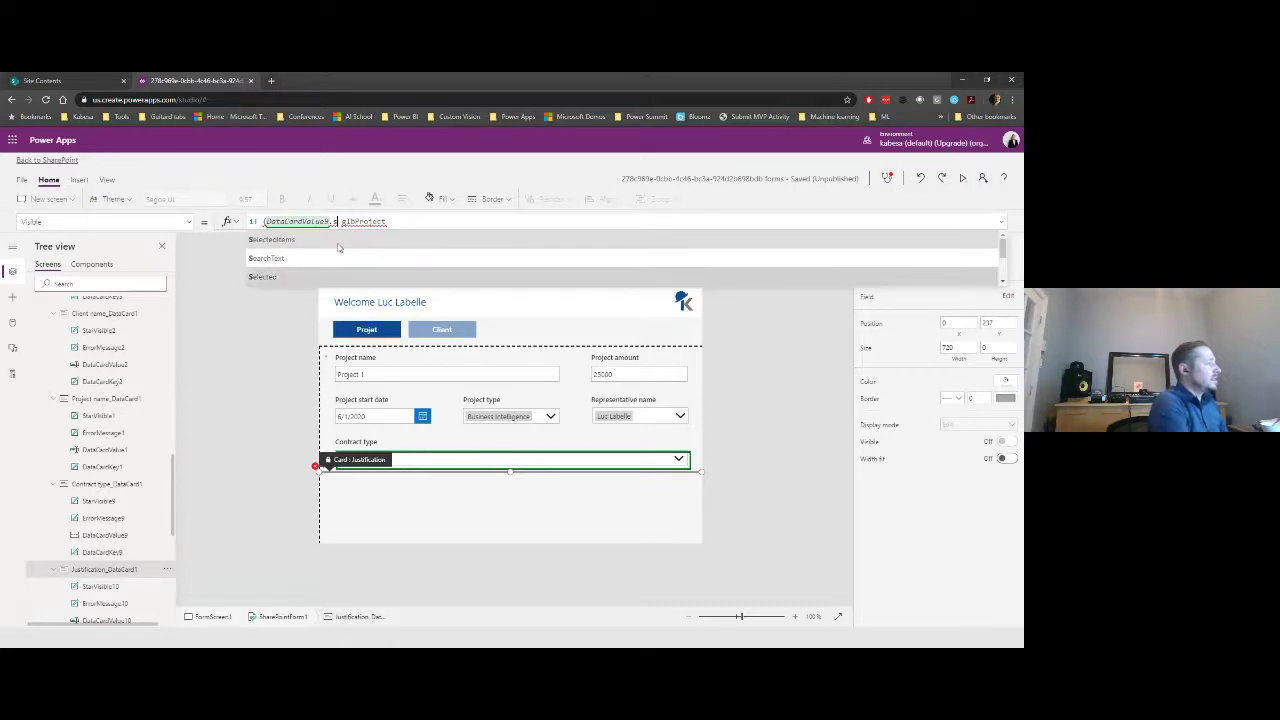
{"action": "key", "text": "Tab"}
{"action": "type", "text": "."}
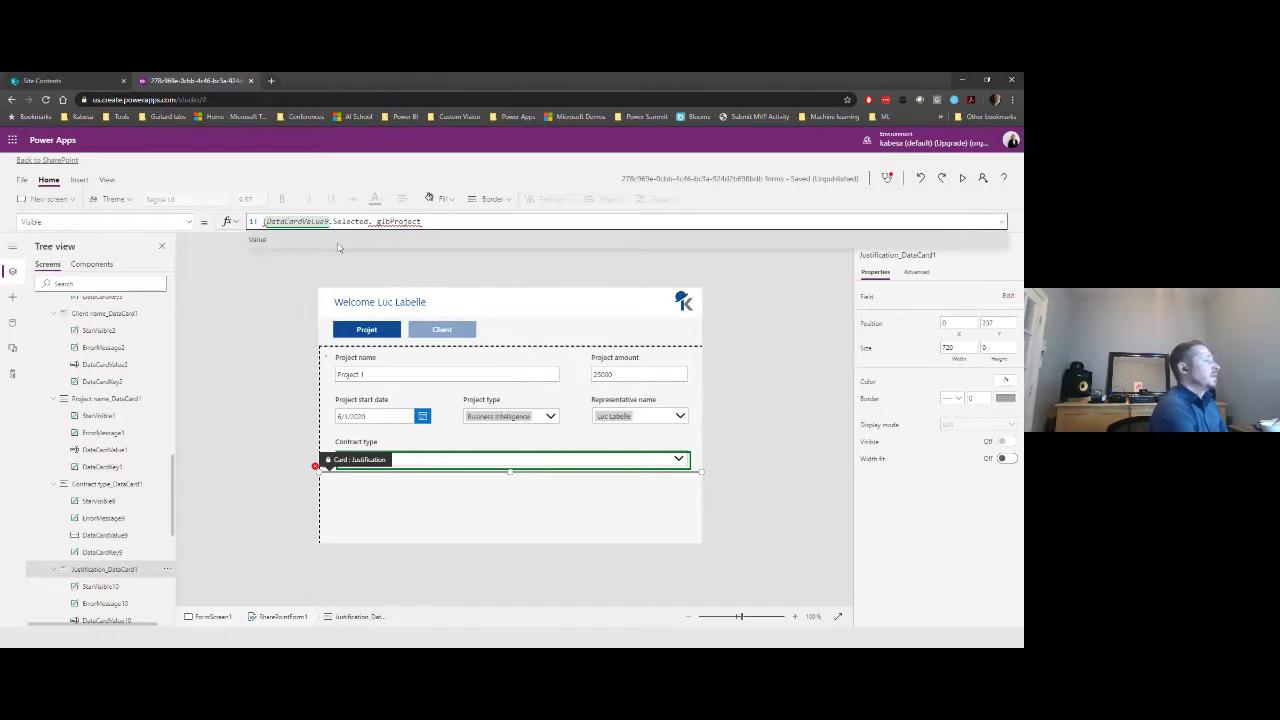
{"action": "key", "text": "Tab"}
{"action": "type", "text": "= "}
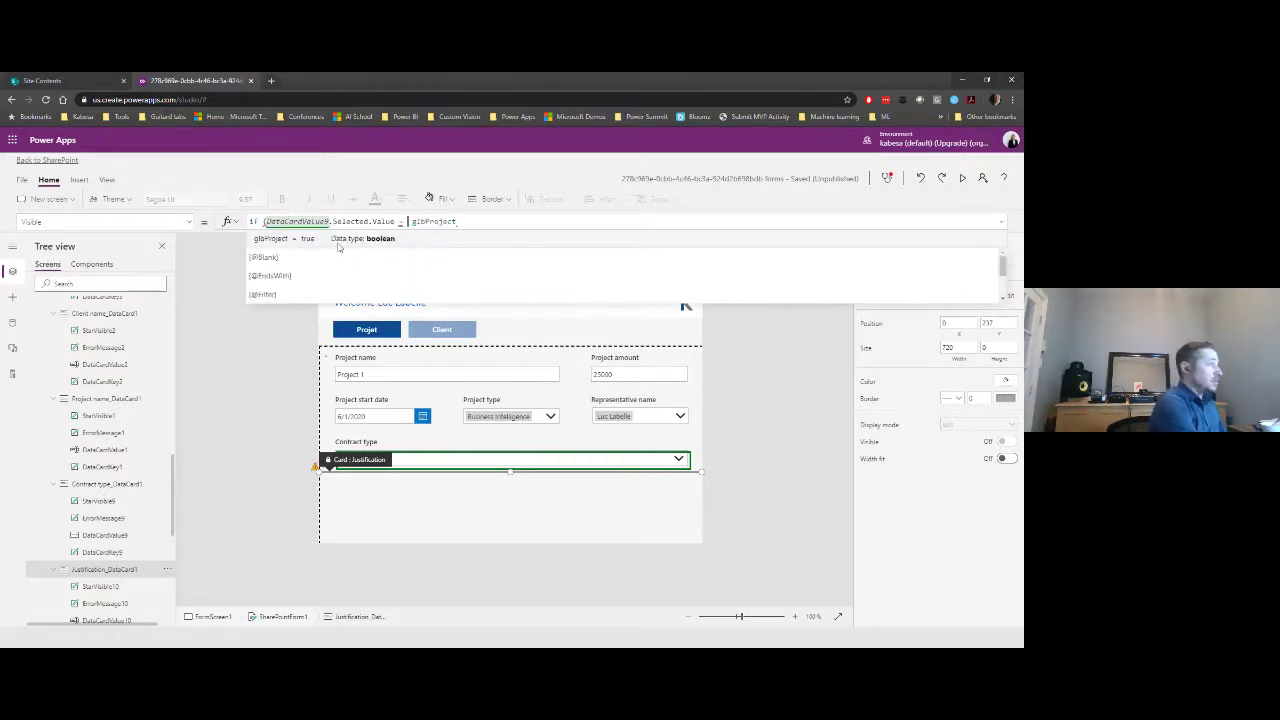
{"action": "type", "text": "'"}
{"action": "key", "text": "BackSpace"}
{"action": "type", "text": "\""}
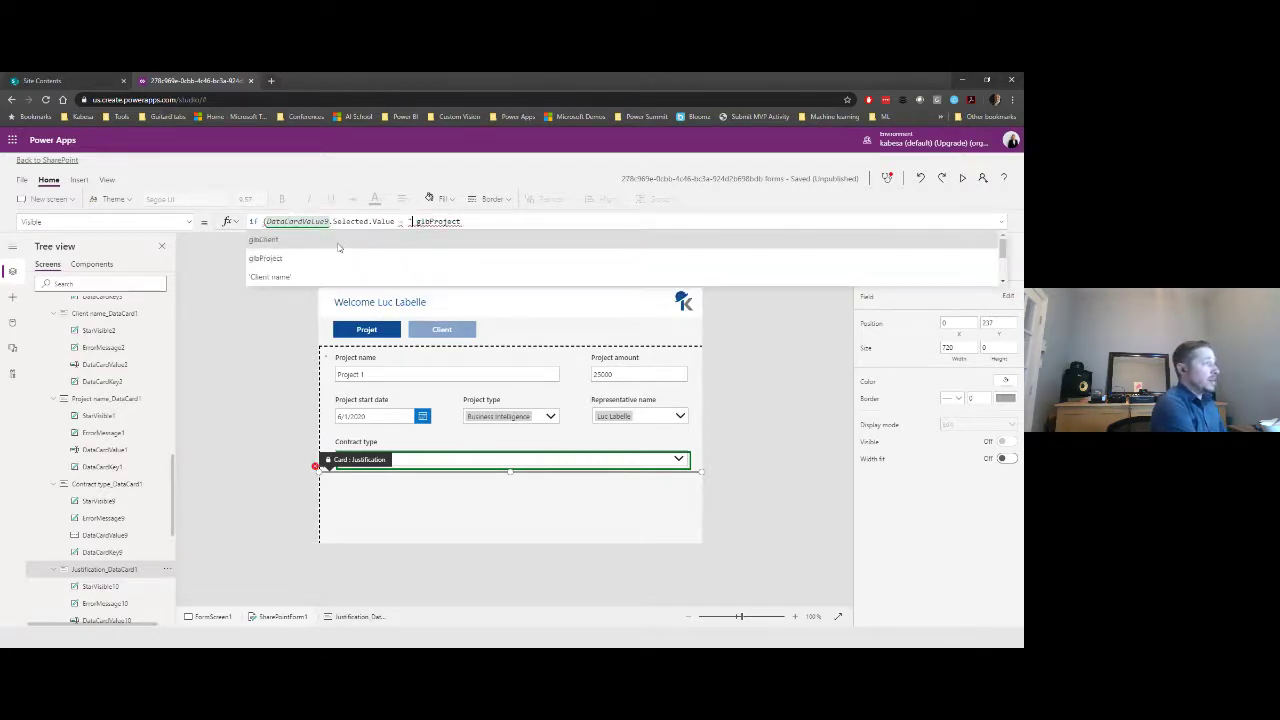
{"action": "type", "text": "Non stand"}
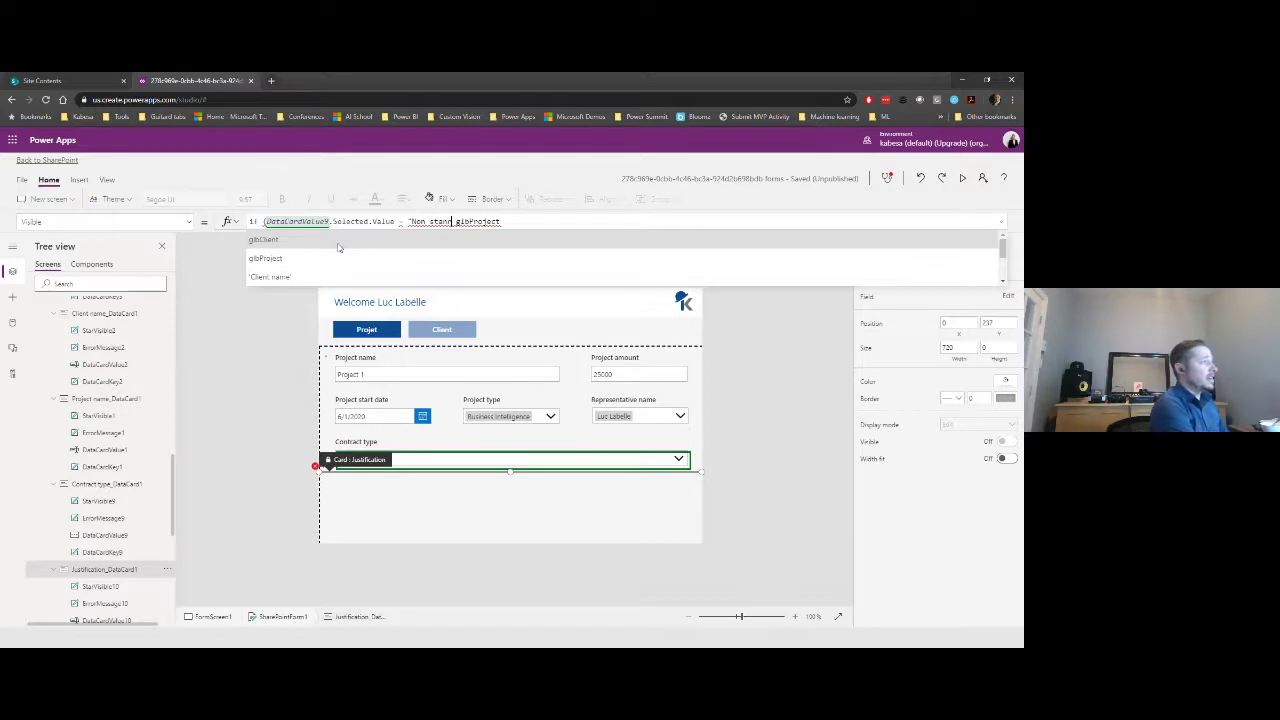
{"action": "type", "text": "ar"}
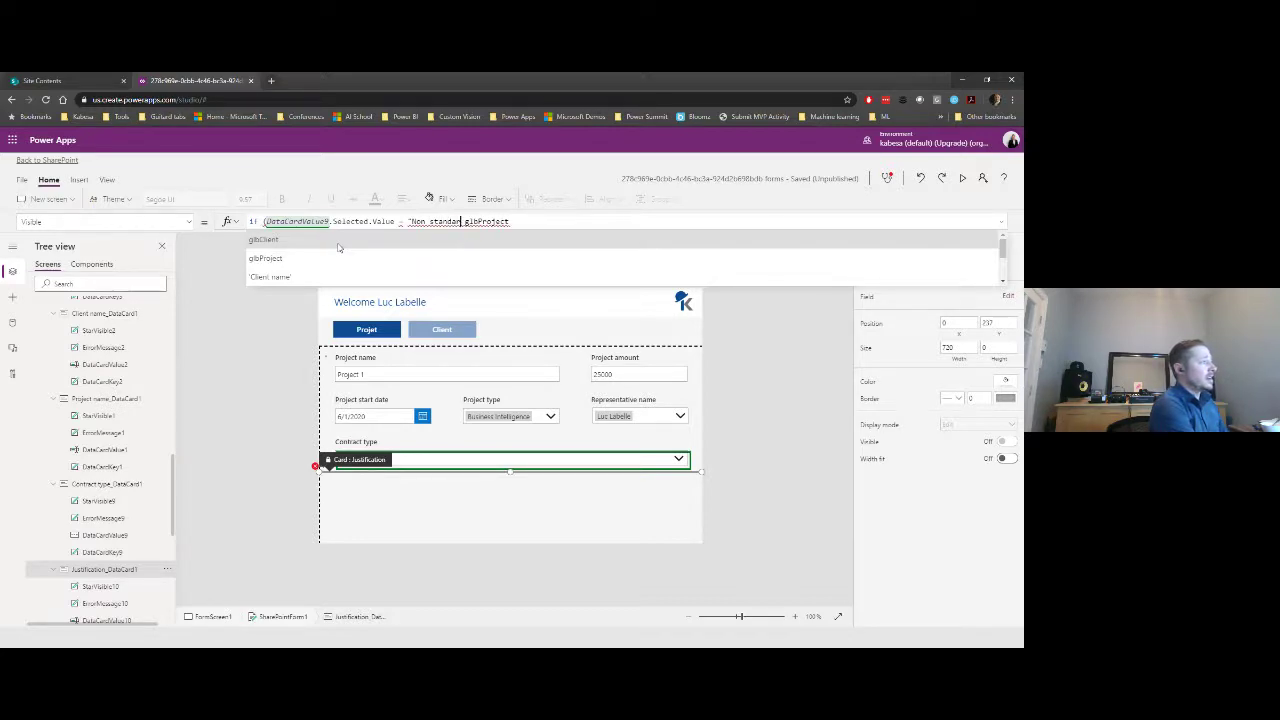
{"action": "type", "text": "d\""}
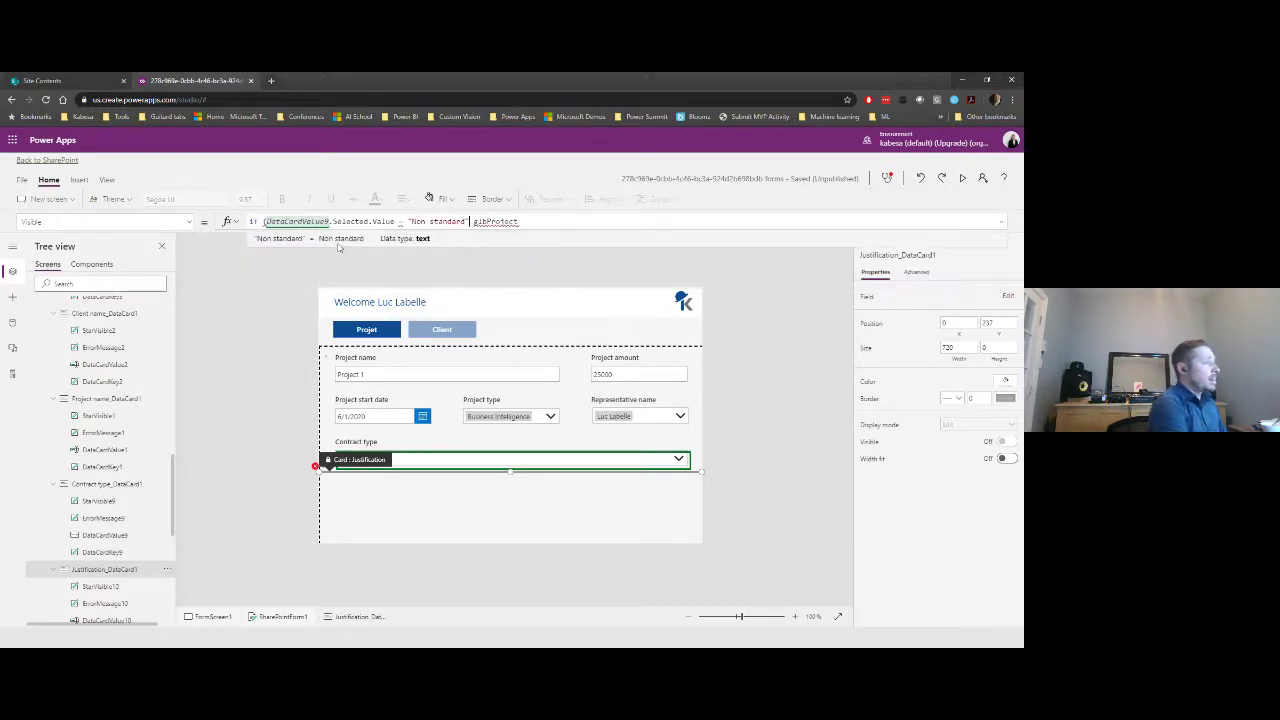
{"action": "type", "text": ","}
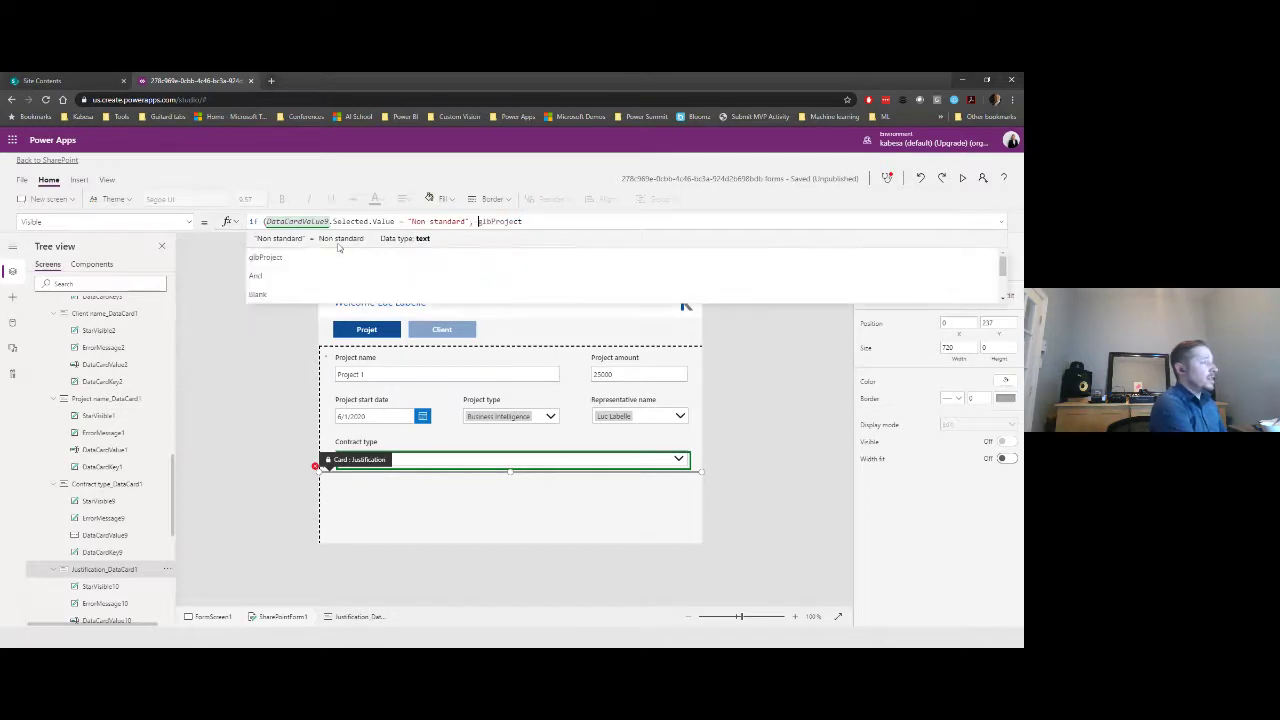
{"action": "key", "text": "End"}
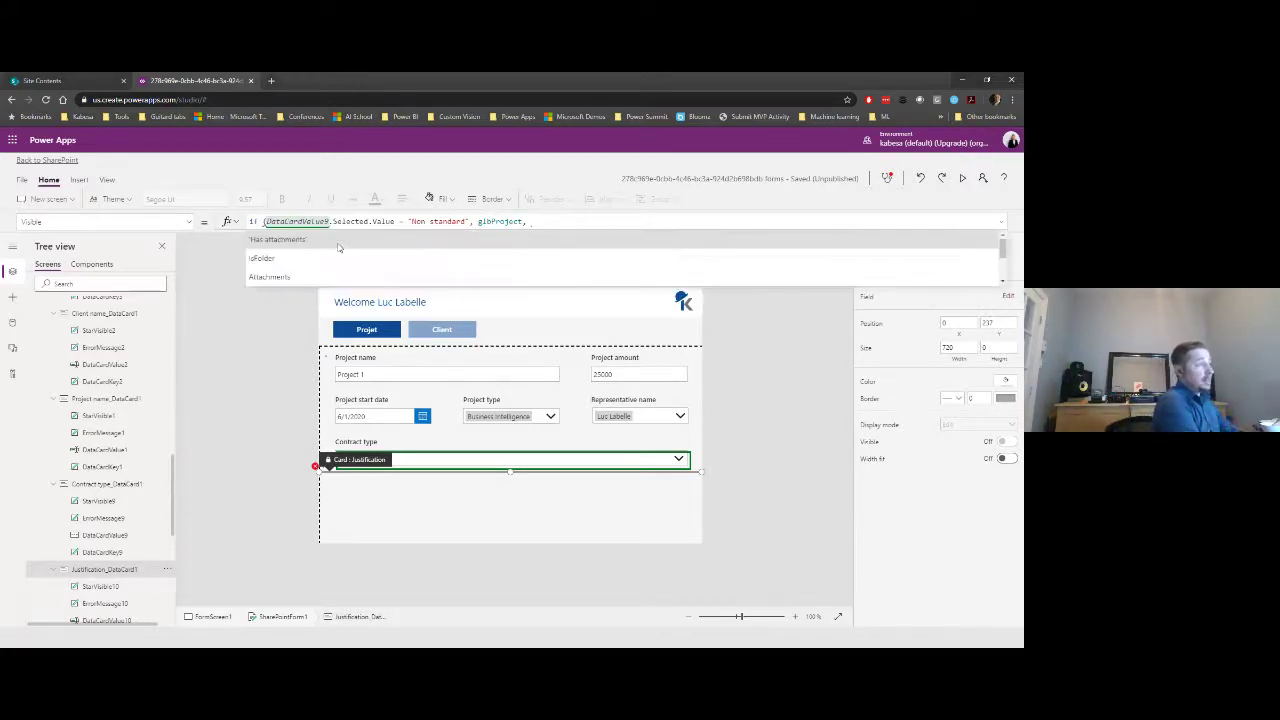
{"action": "type", "text": "fal"}
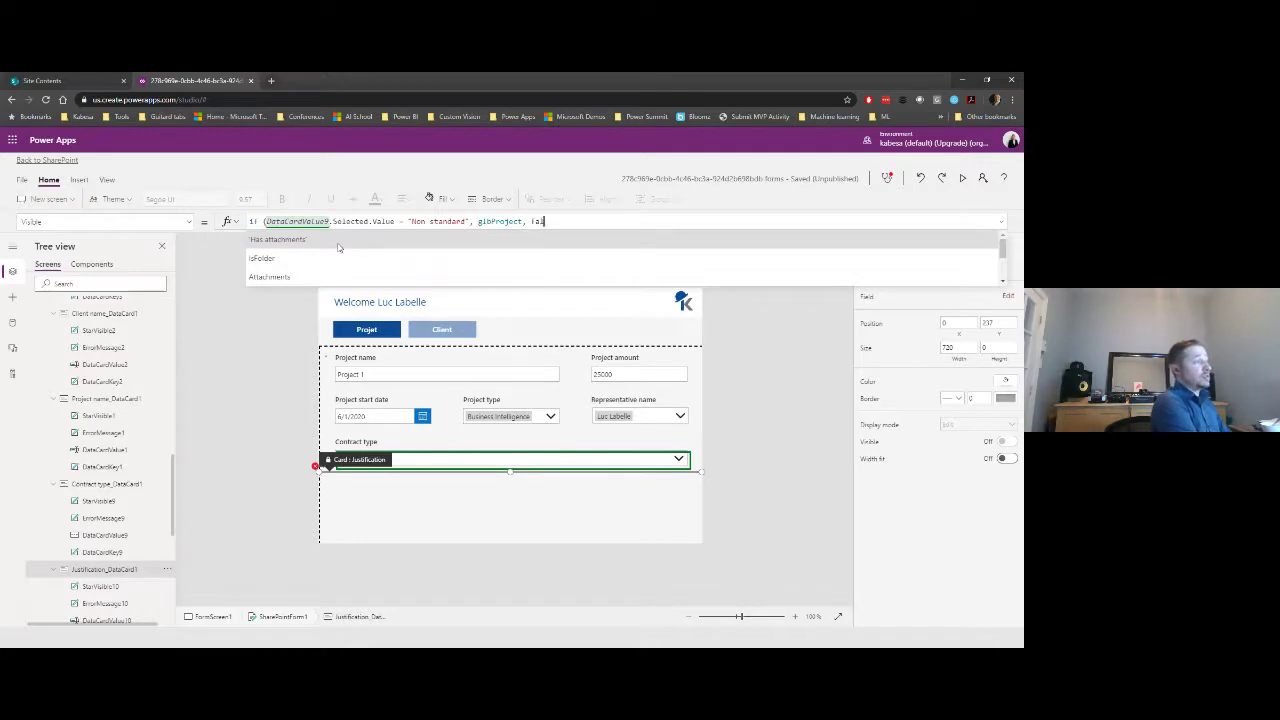
{"action": "type", "text": "se)"}
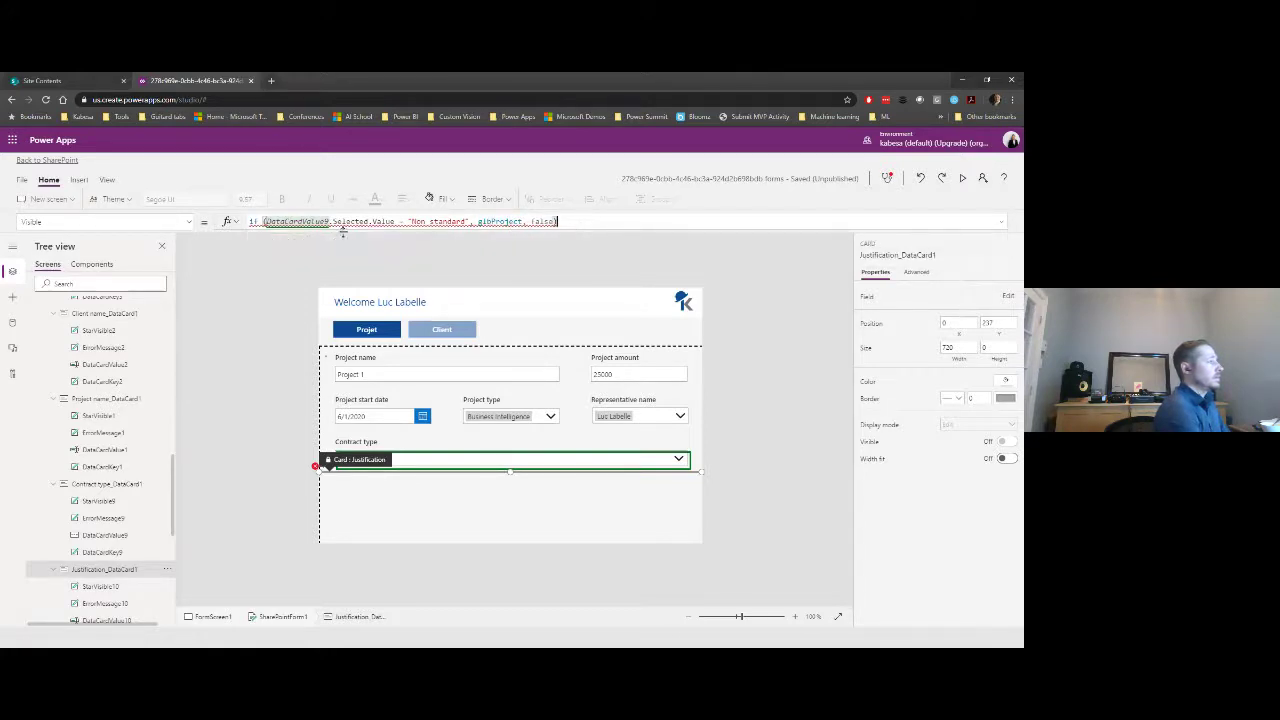
- Temporarily replace the Visible formula with true to test the card
{"action": "mouse_move", "coordinate": [313, 220]}
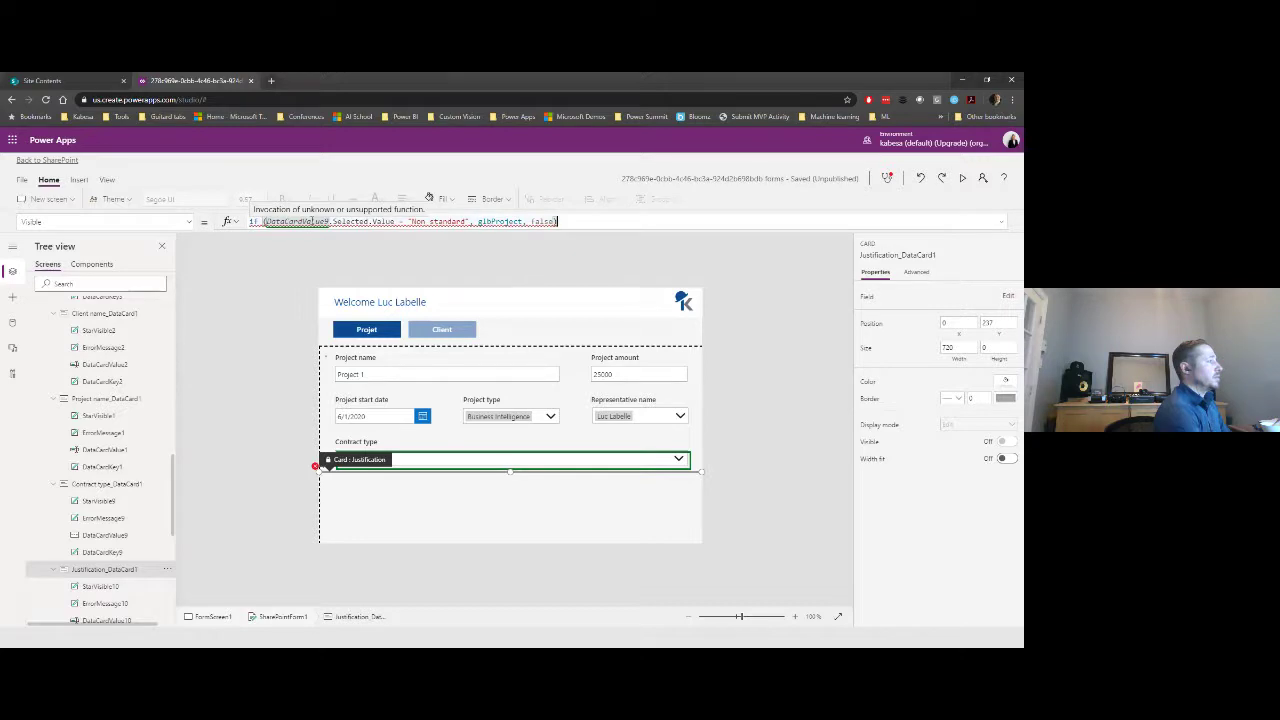
{"action": "left_click", "coordinate": [312, 221]}
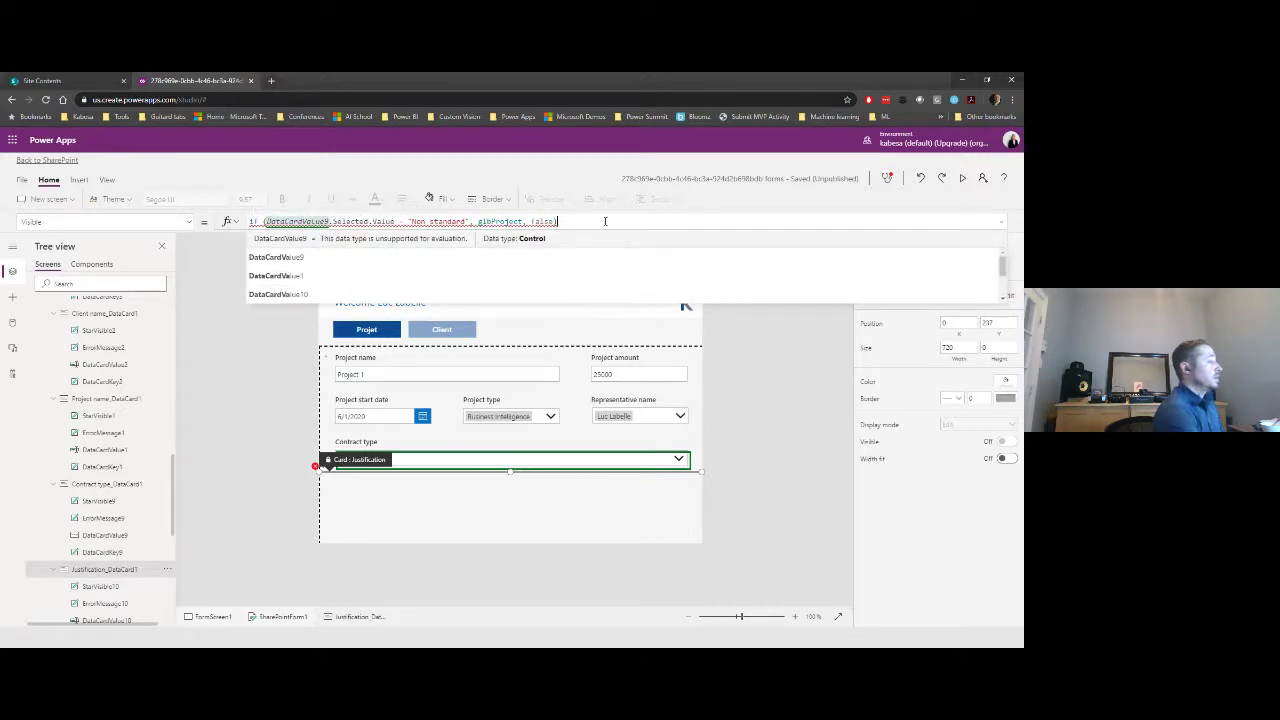
{"action": "left_click_drag", "start_coordinate": [605, 221], "coordinate": [240, 222]}
{"action": "type", "text": "tru"}
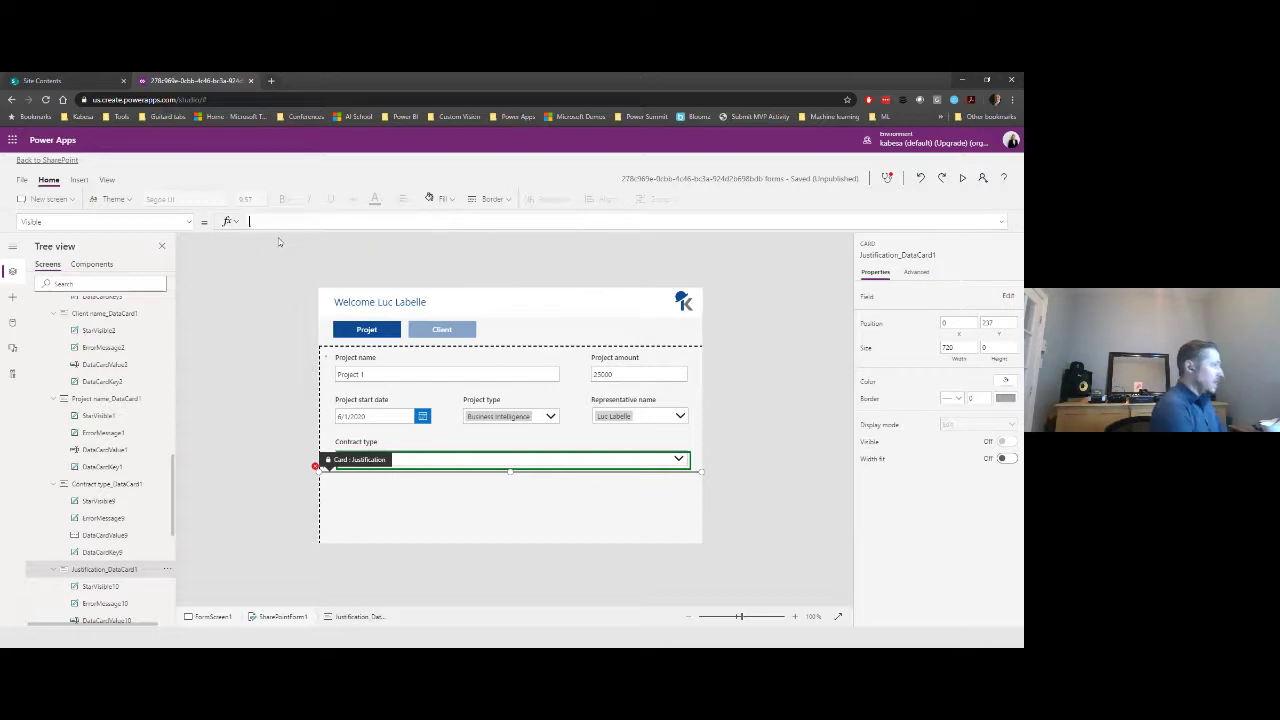
{"action": "type", "text": "e"}
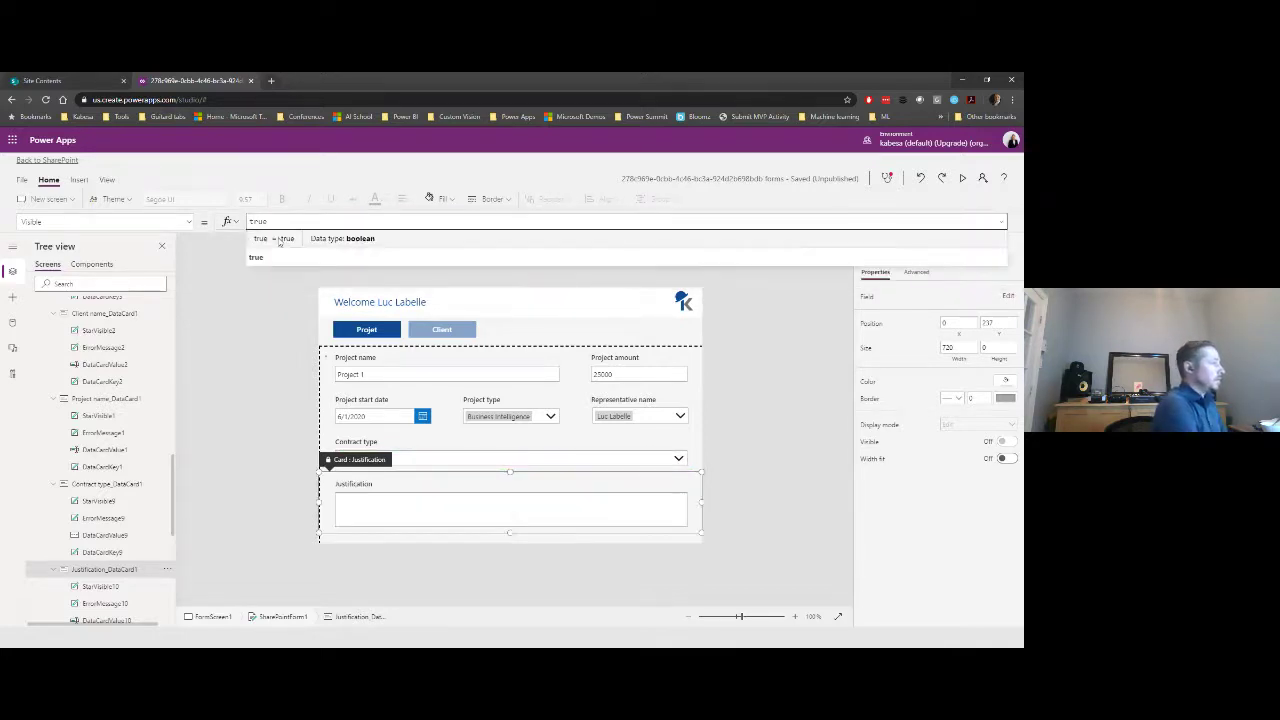
{"action": "left_click", "coordinate": [118, 569]}
{"action": "left_click", "coordinate": [148, 472]}
{"action": "left_click", "coordinate": [452, 508]}
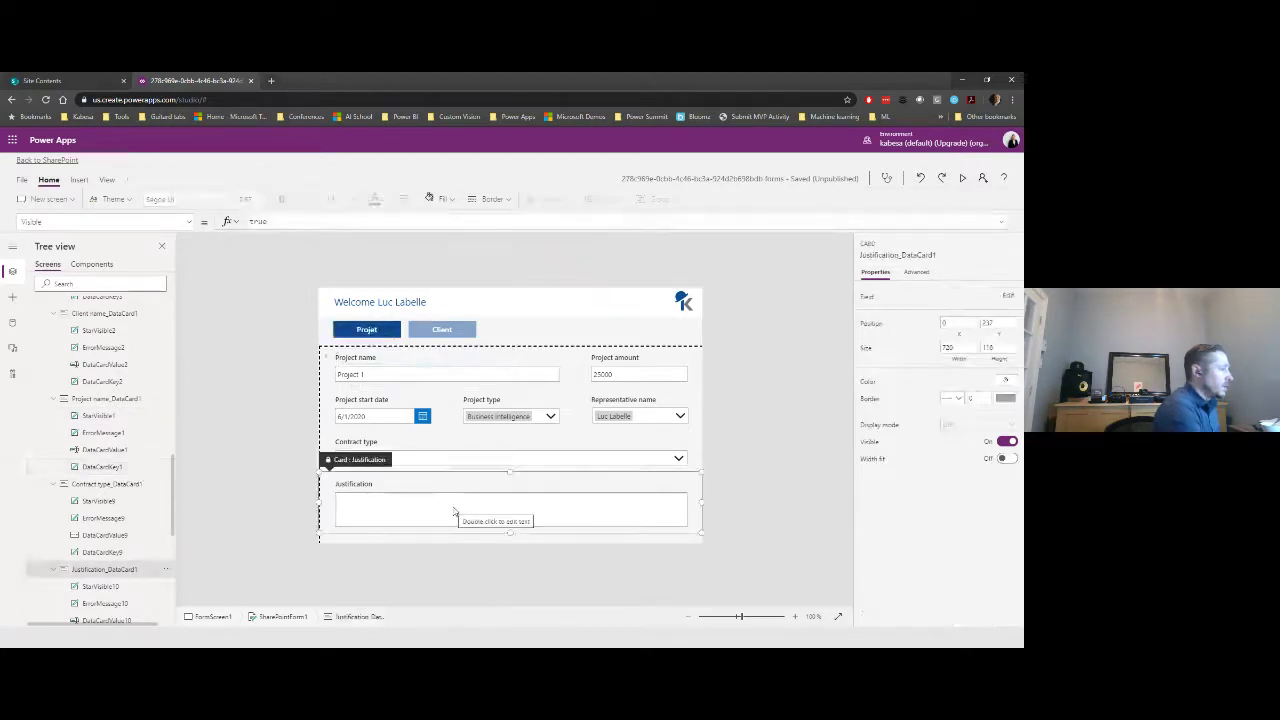
- Paste back the Non standard conditional formula and inspect its contract type and glbProject parts
{"action": "double_click", "coordinate": [264, 222]}
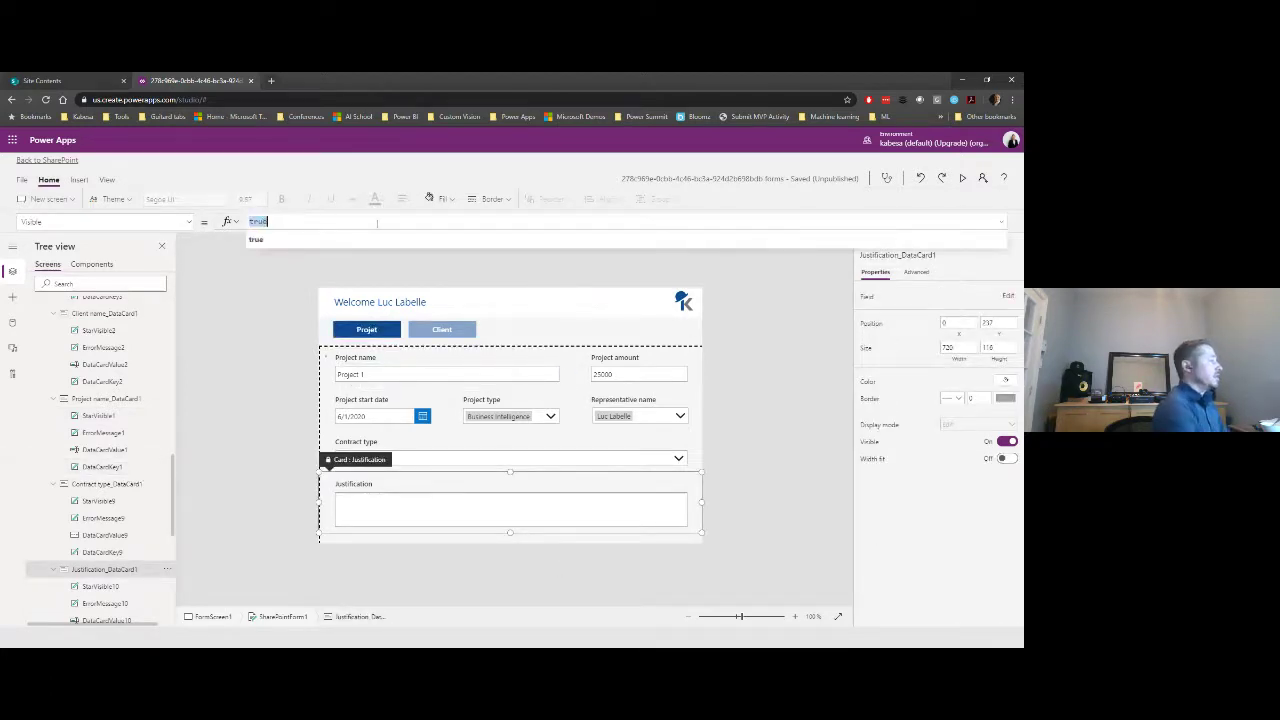
{"action": "type", "text": "If("}
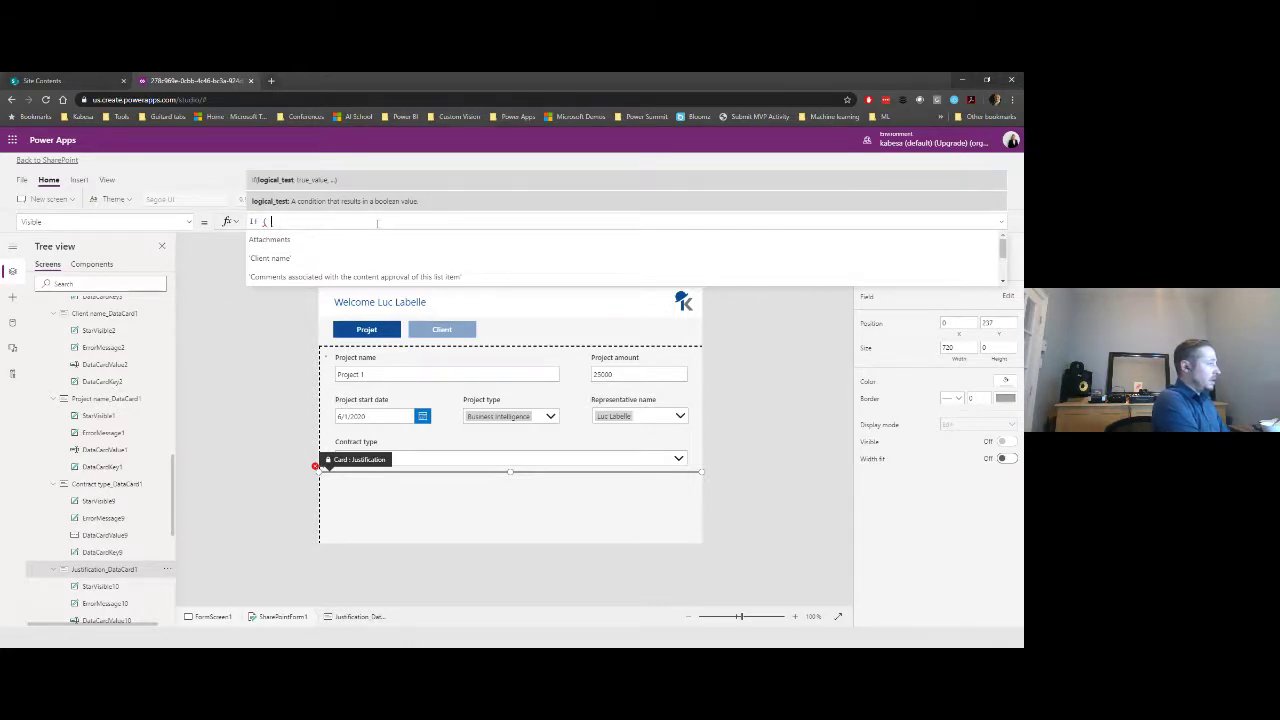
{"action": "key", "text": "ctrl+a"}
{"action": "type", "text": "If(DataCardValue9.Selected.Value = \"Non standard\", gibProject, false)"}
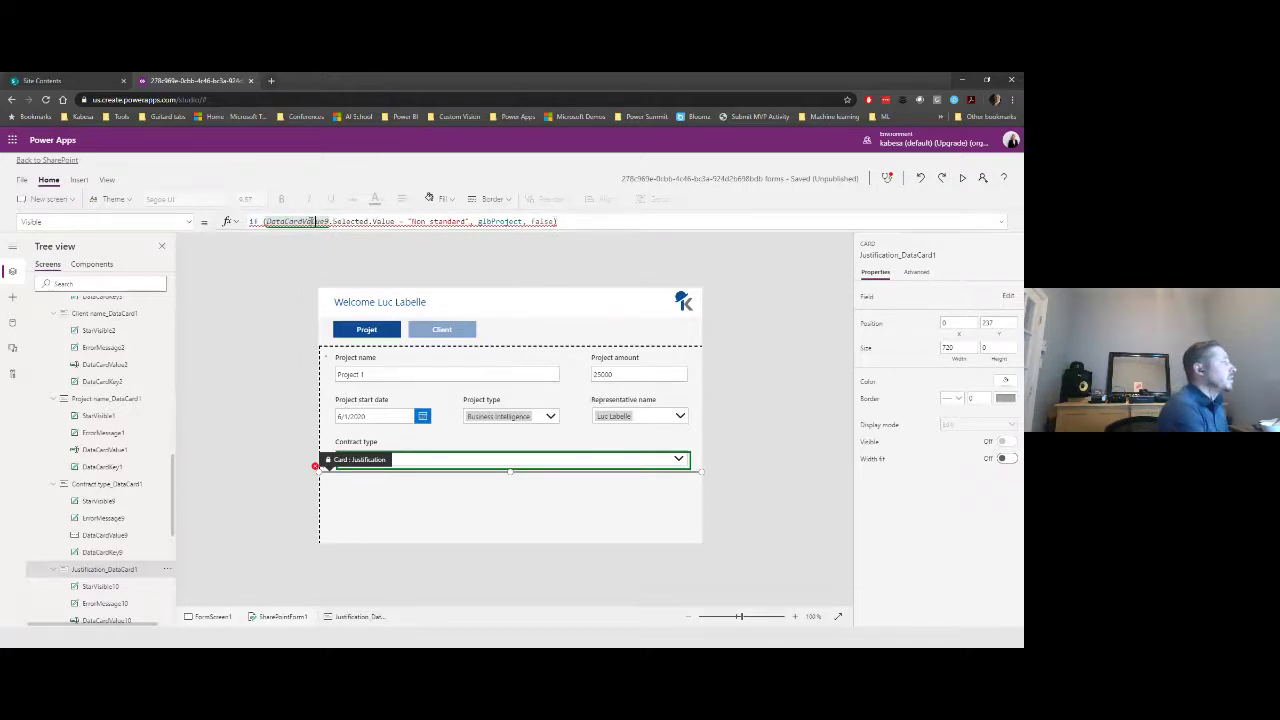
{"action": "left_click", "coordinate": [316, 221]}
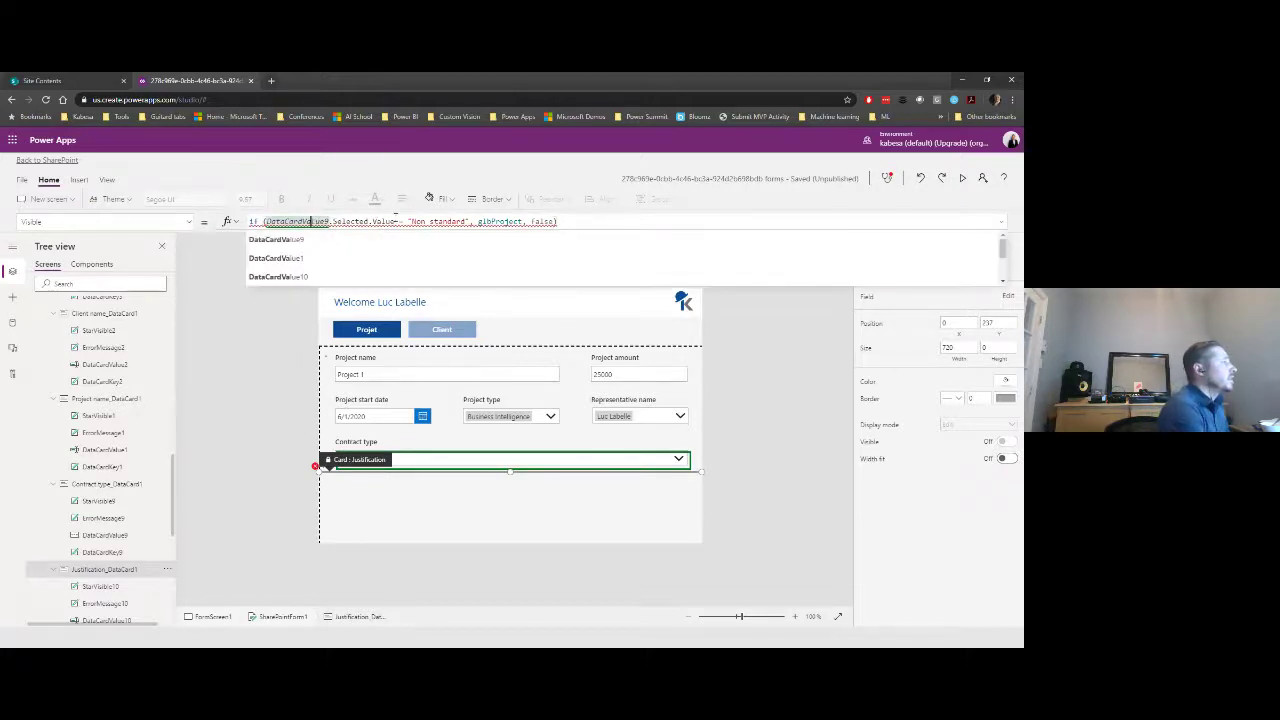
{"action": "left_click", "coordinate": [466, 221]}
{"action": "left_click", "coordinate": [483, 221]}
{"action": "left_click", "coordinate": [587, 218]}
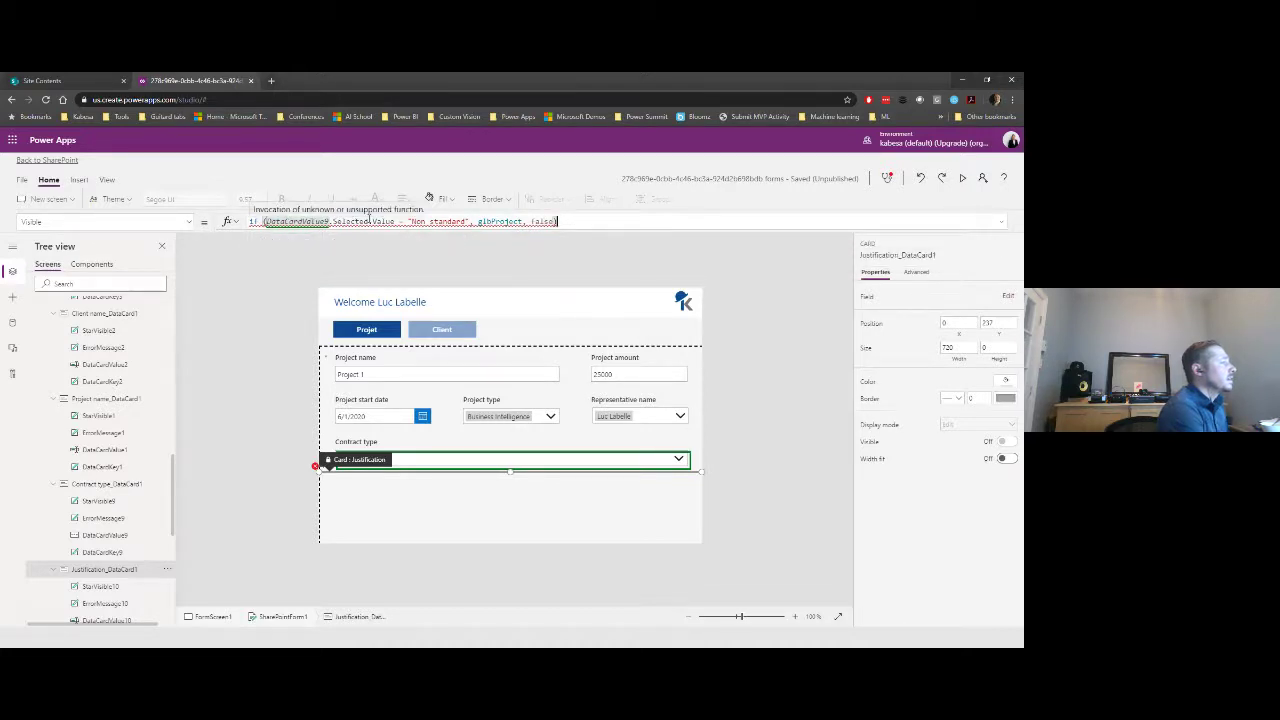
- Delete the contract type reference and the rest of the Visible formula, leaving it empty
{"action": "left_click_drag", "start_coordinate": [398, 221], "coordinate": [276, 221]}
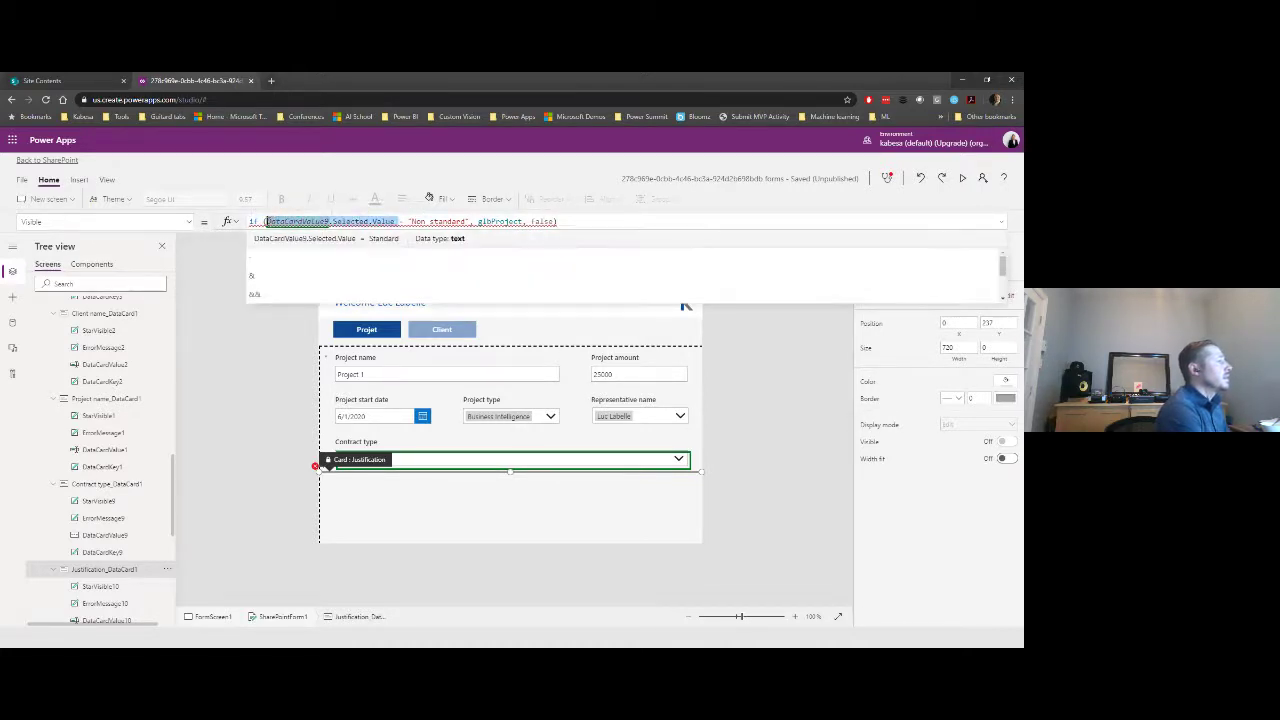
{"action": "key", "text": "BackSpace"}
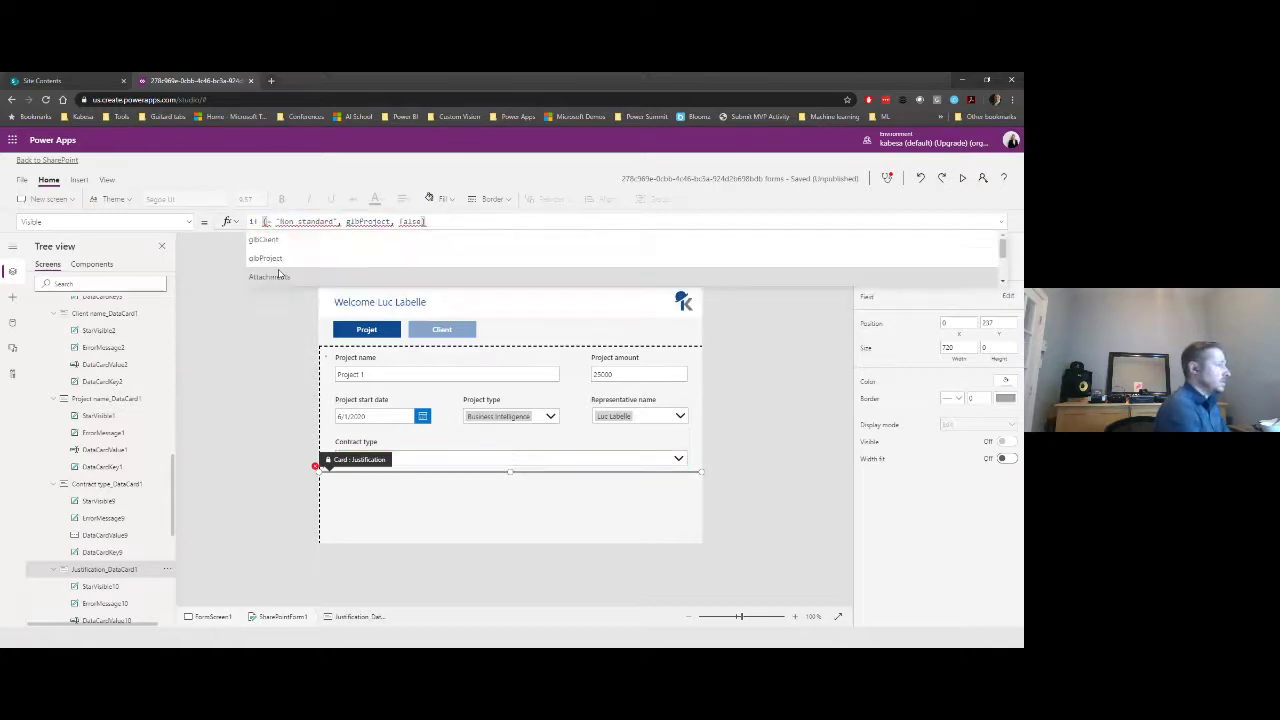
{"action": "left_click_drag", "start_coordinate": [447, 221], "coordinate": [203, 225]}
{"action": "key", "text": "BackSpace"}
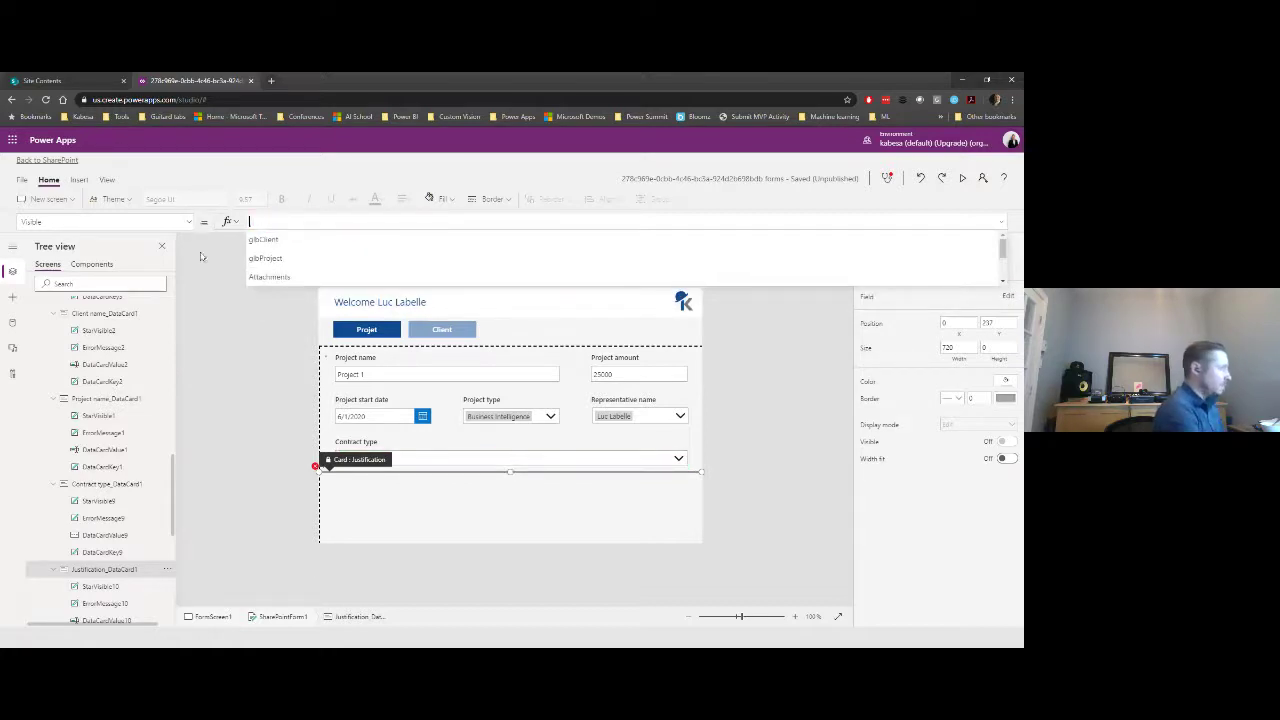
- Find and select DataCardValue9, the Contract type box, in the Tree view
{"action": "left_click", "coordinate": [228, 333]}
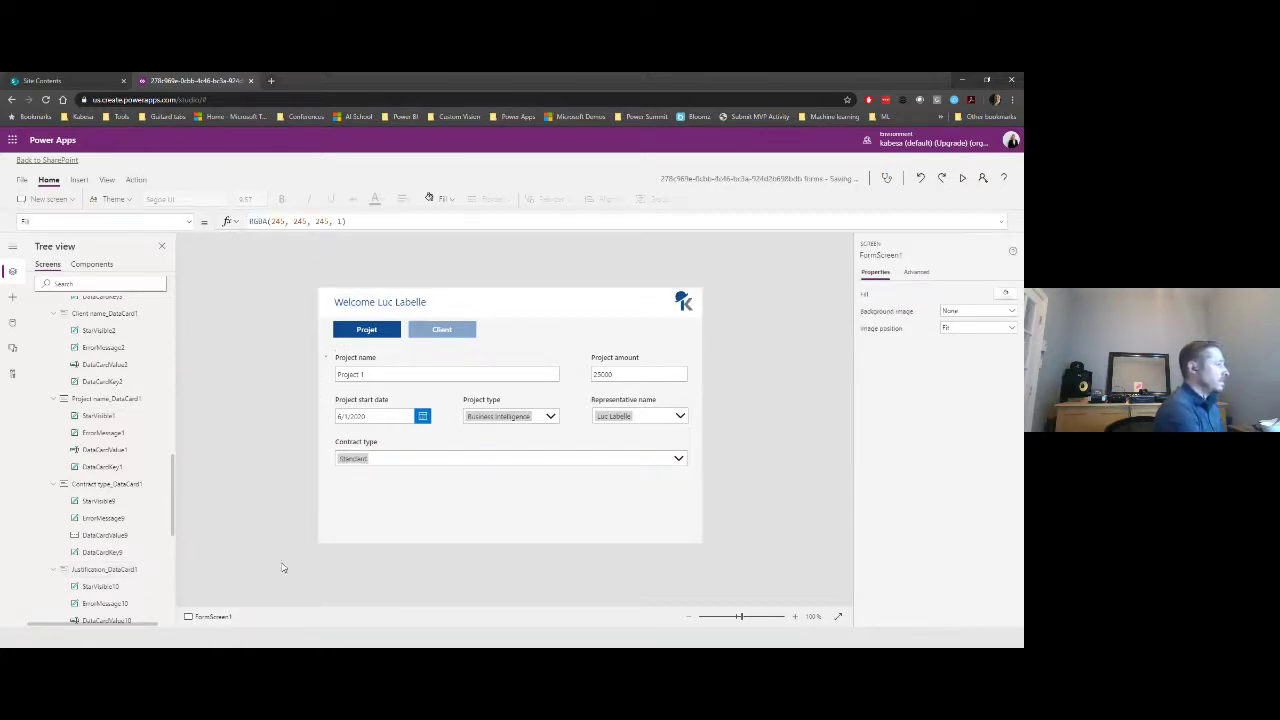
{"action": "scroll", "coordinate": [126, 566], "scroll_direction": "down", "scroll_amount": 5}
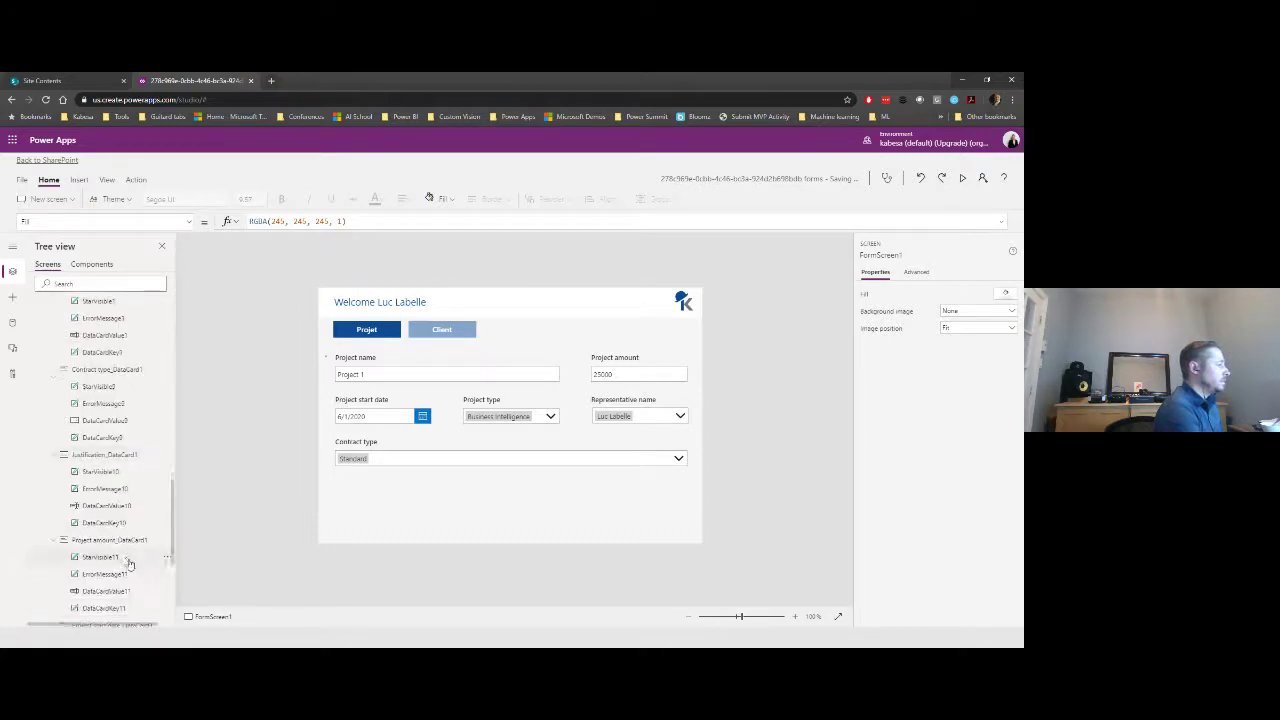
{"action": "scroll", "coordinate": [135, 530], "scroll_direction": "down", "scroll_amount": 3}
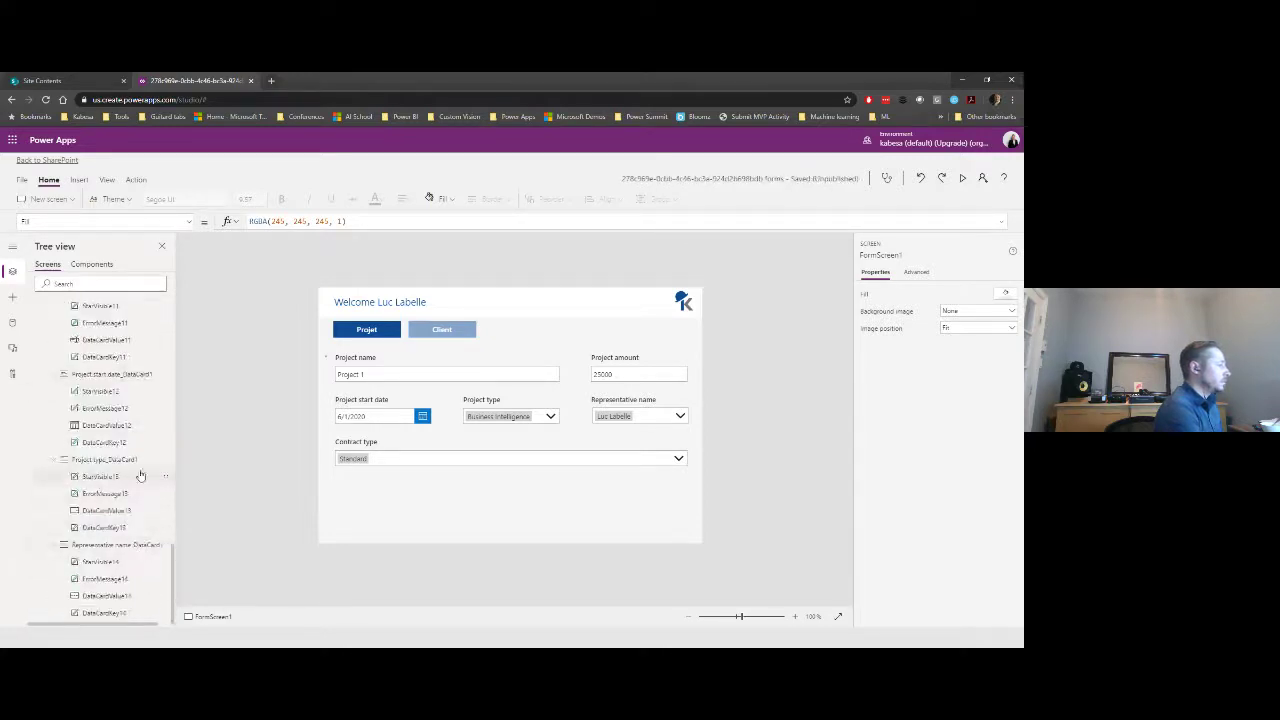
{"action": "scroll", "coordinate": [134, 510], "scroll_direction": "up", "scroll_amount": 4}
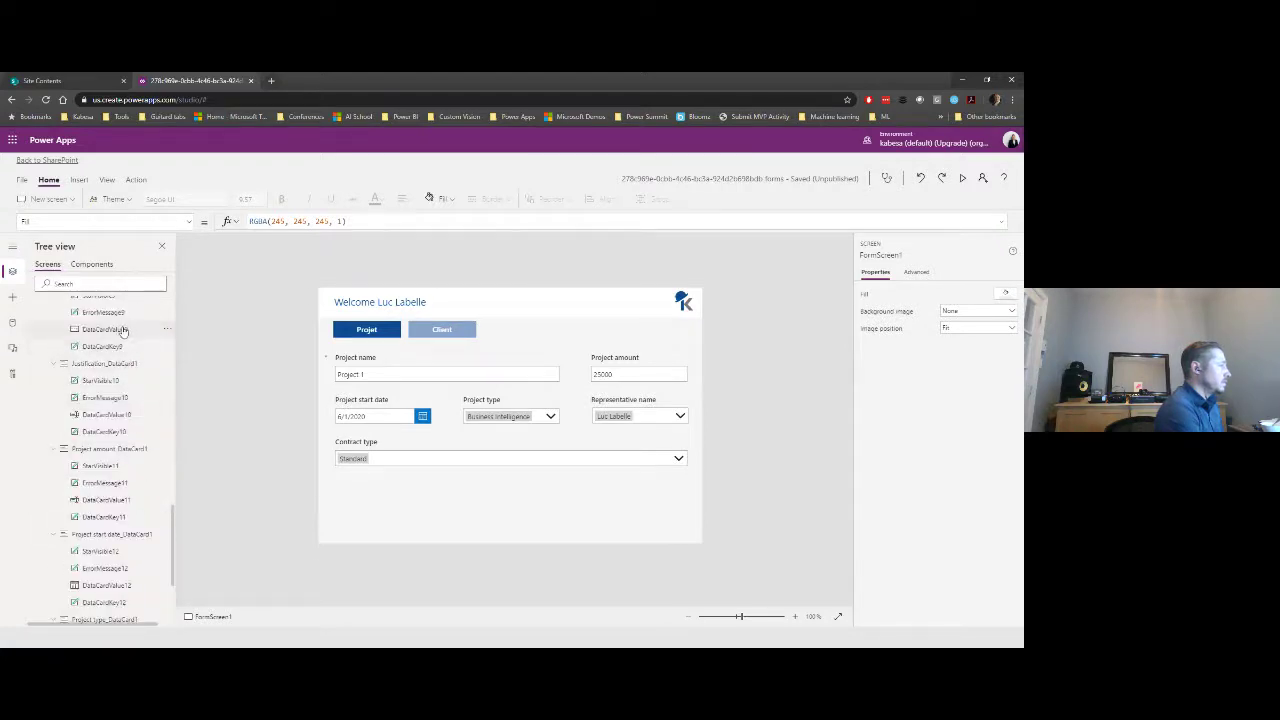
{"action": "scroll", "coordinate": [125, 330], "scroll_direction": "up", "scroll_amount": 1}
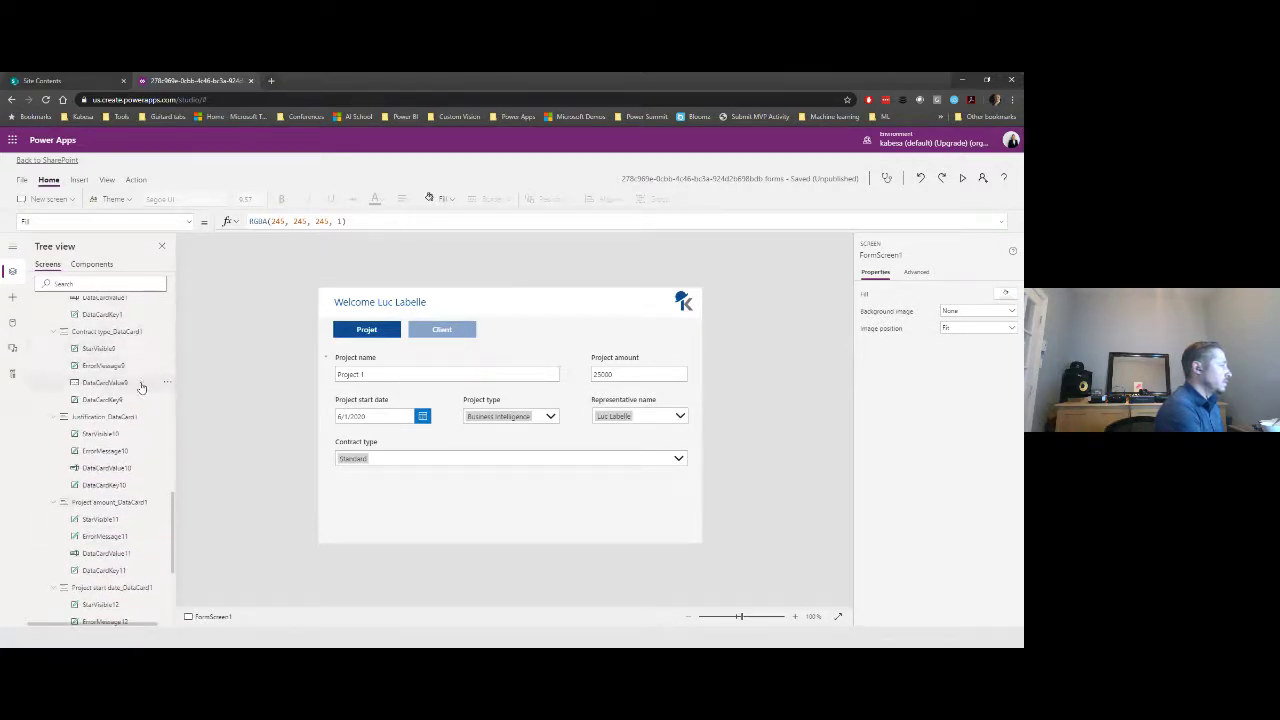
{"action": "left_click", "coordinate": [141, 384]}
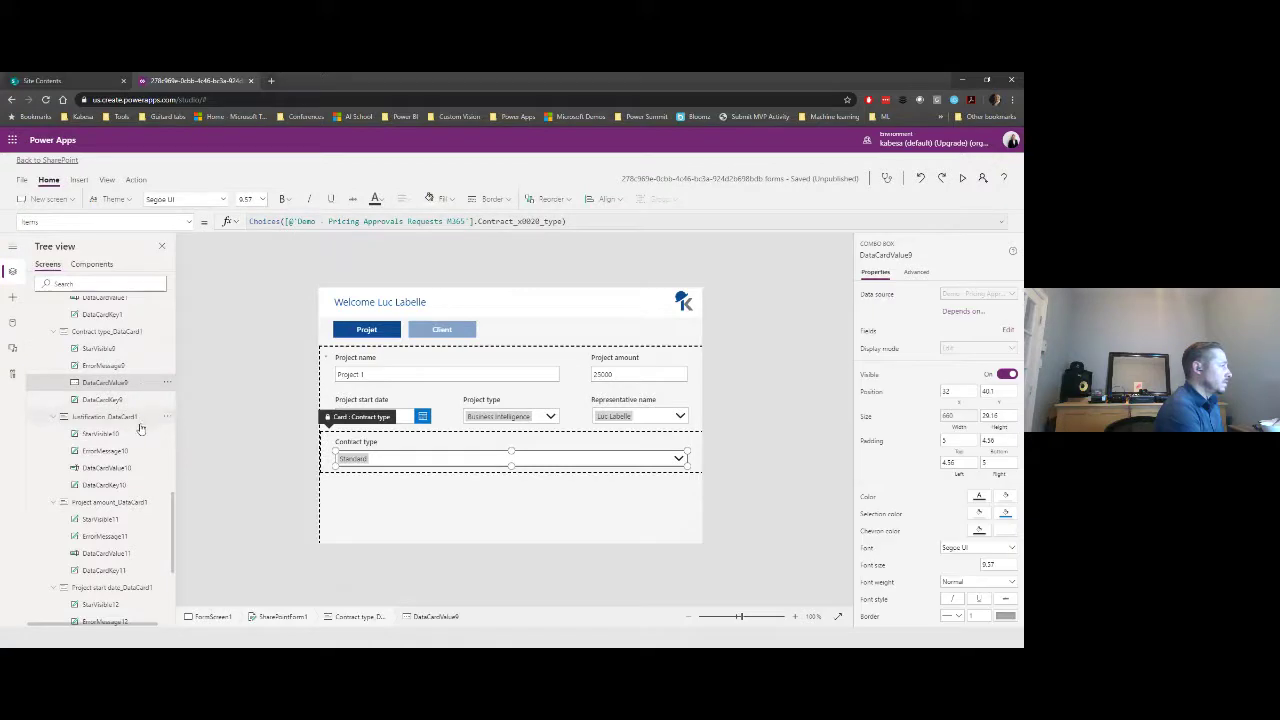
- Search the Tree view for 'just' and set Justification_DataCard1's Visible formula to true
{"action": "left_click", "coordinate": [92, 283]}
{"action": "type", "text": "just"}
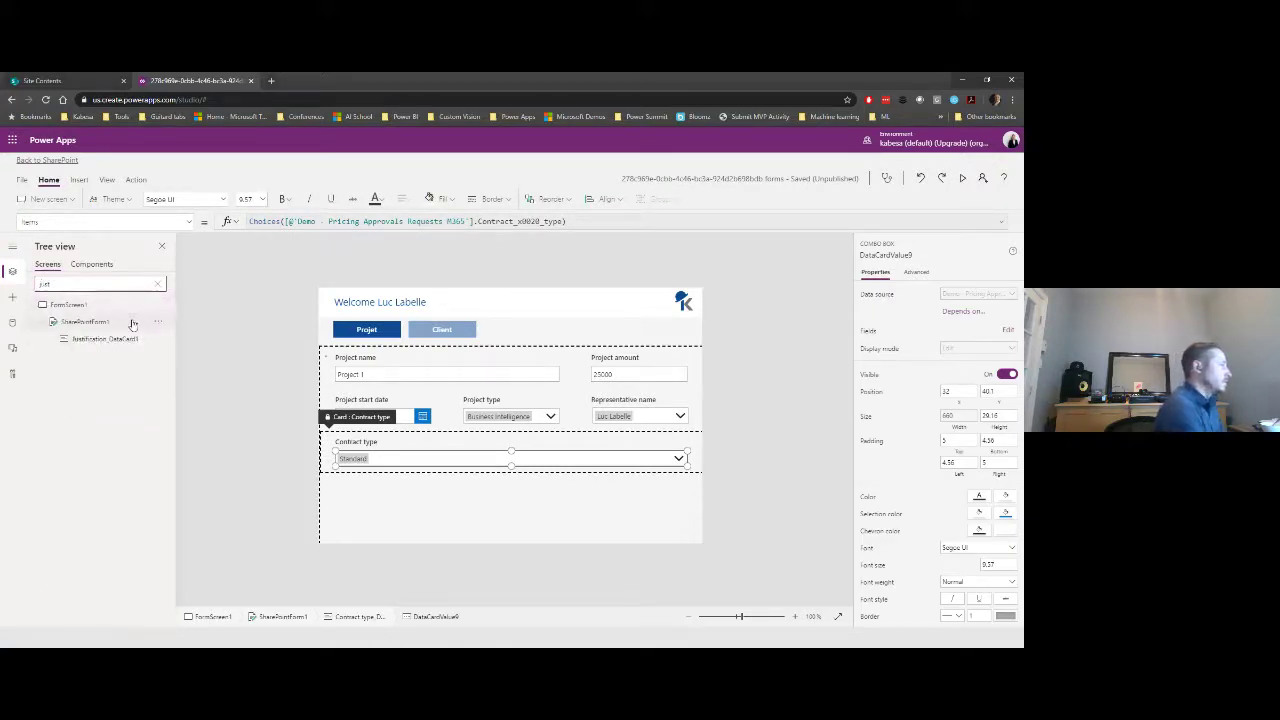
{"action": "left_click", "coordinate": [110, 339]}
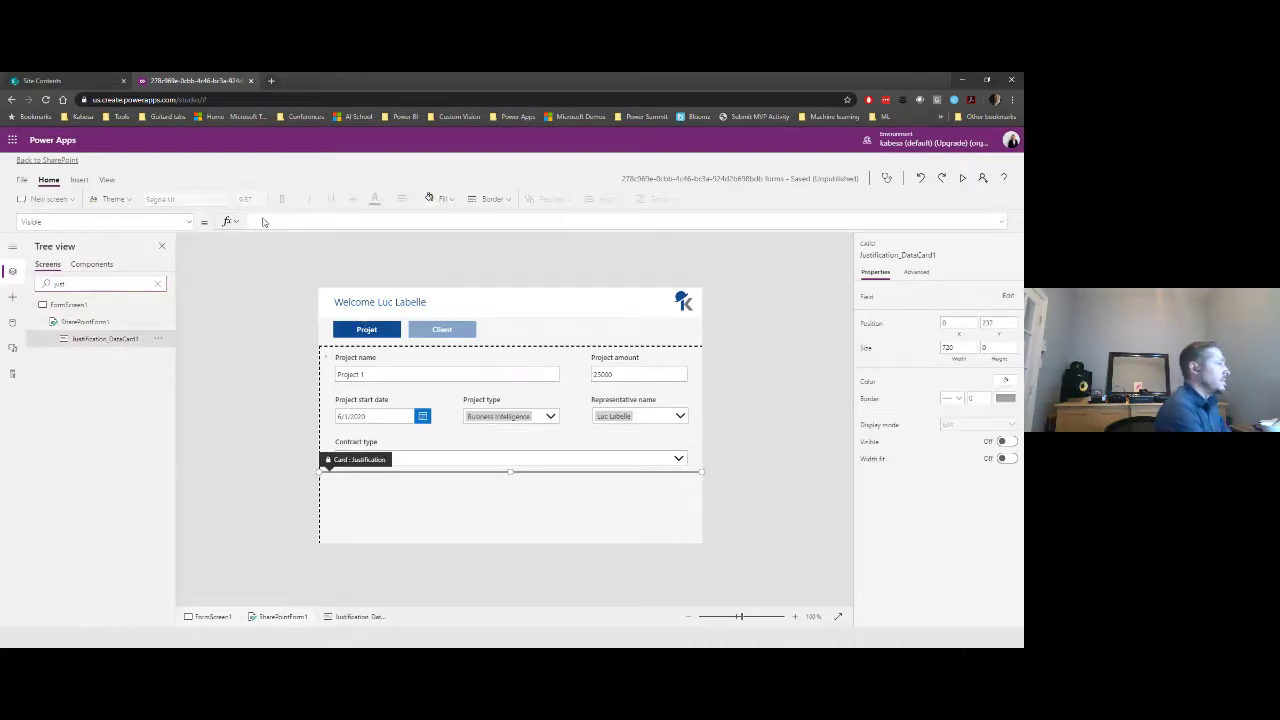
{"action": "left_click", "coordinate": [263, 222]}
{"action": "type", "text": "tu"}
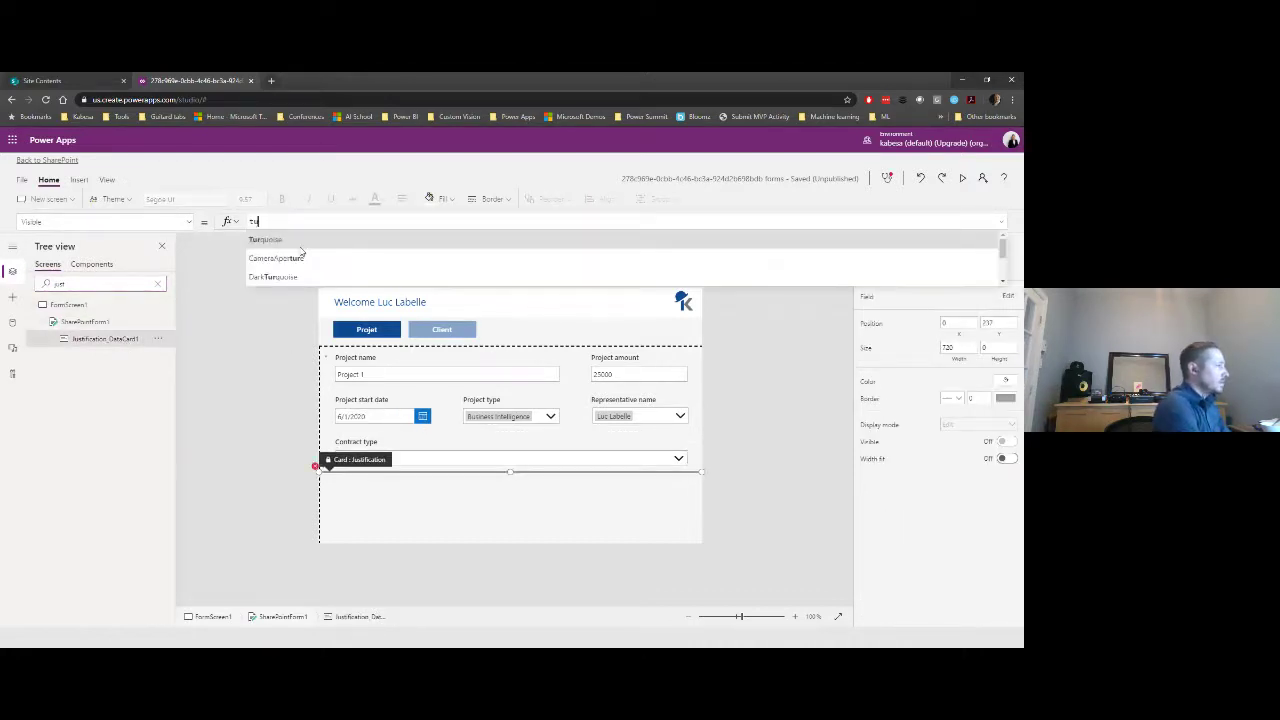
{"action": "type", "text": "e"}
{"action": "left_click", "coordinate": [252, 562]}
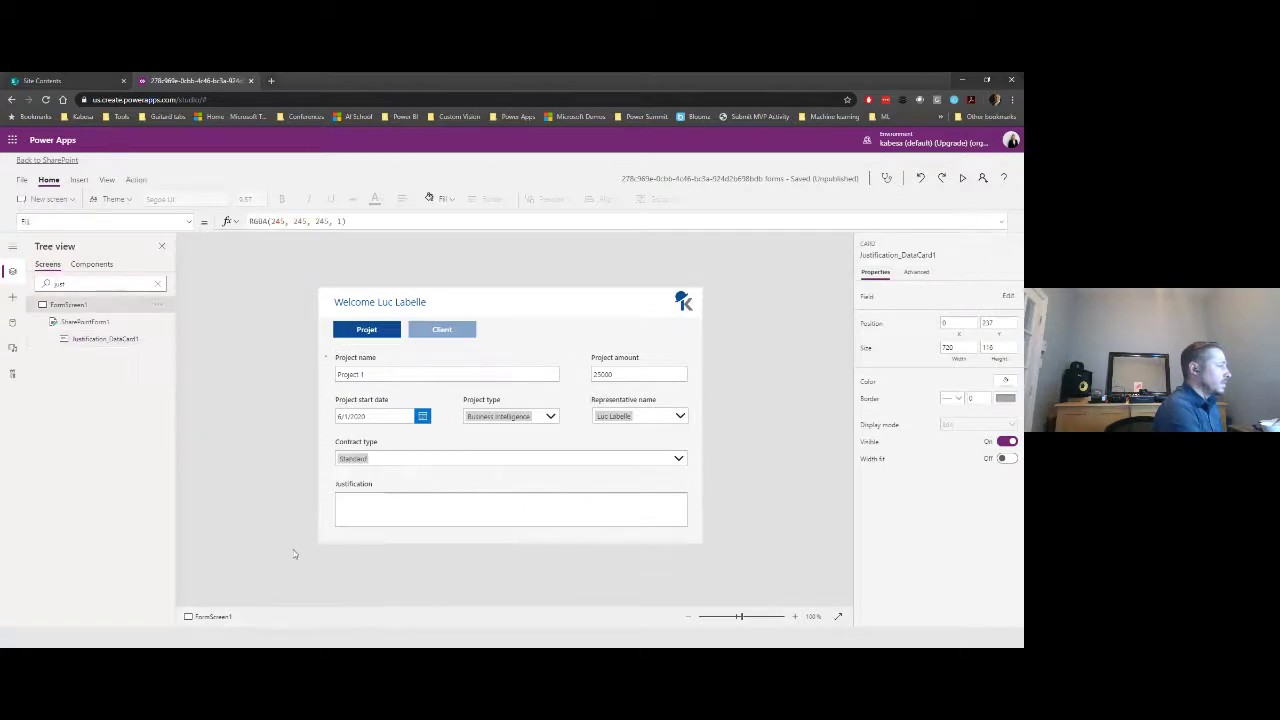
{"action": "left_click", "coordinate": [391, 506]}
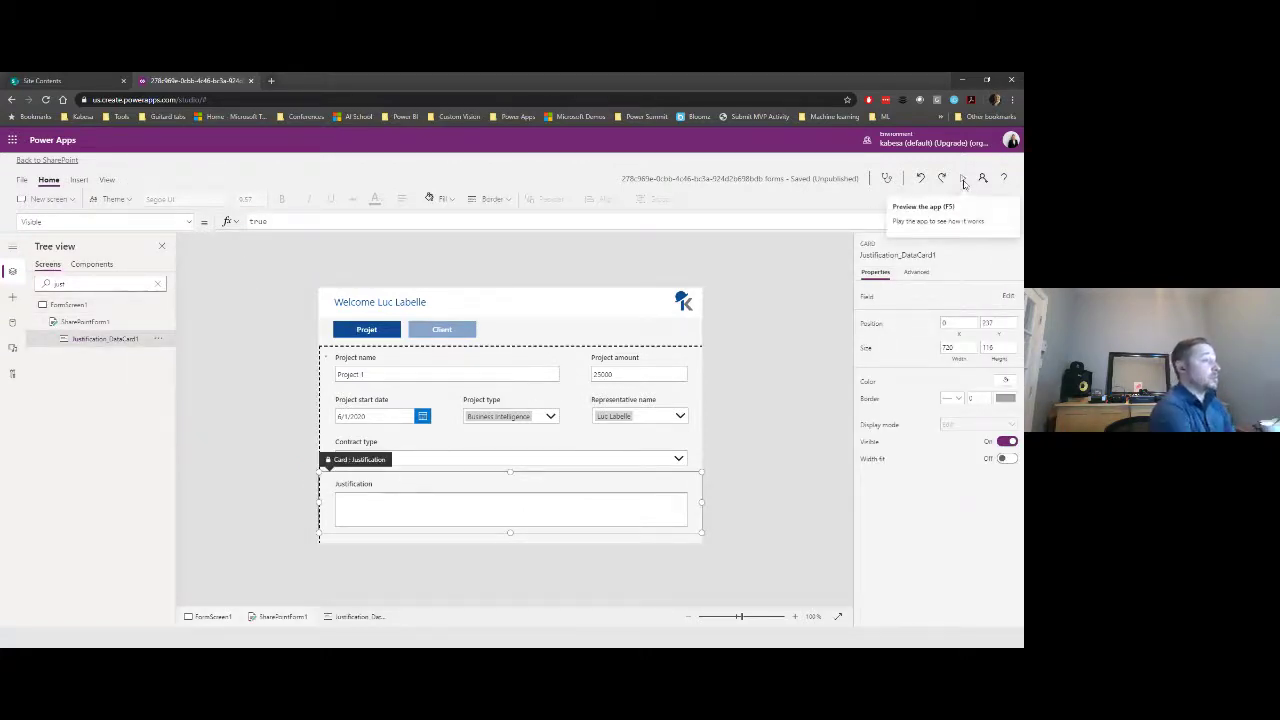
- Save the form via File > Save, confirm Publish to SharePoint, then return to the editor
{"action": "left_click", "coordinate": [21, 180]}
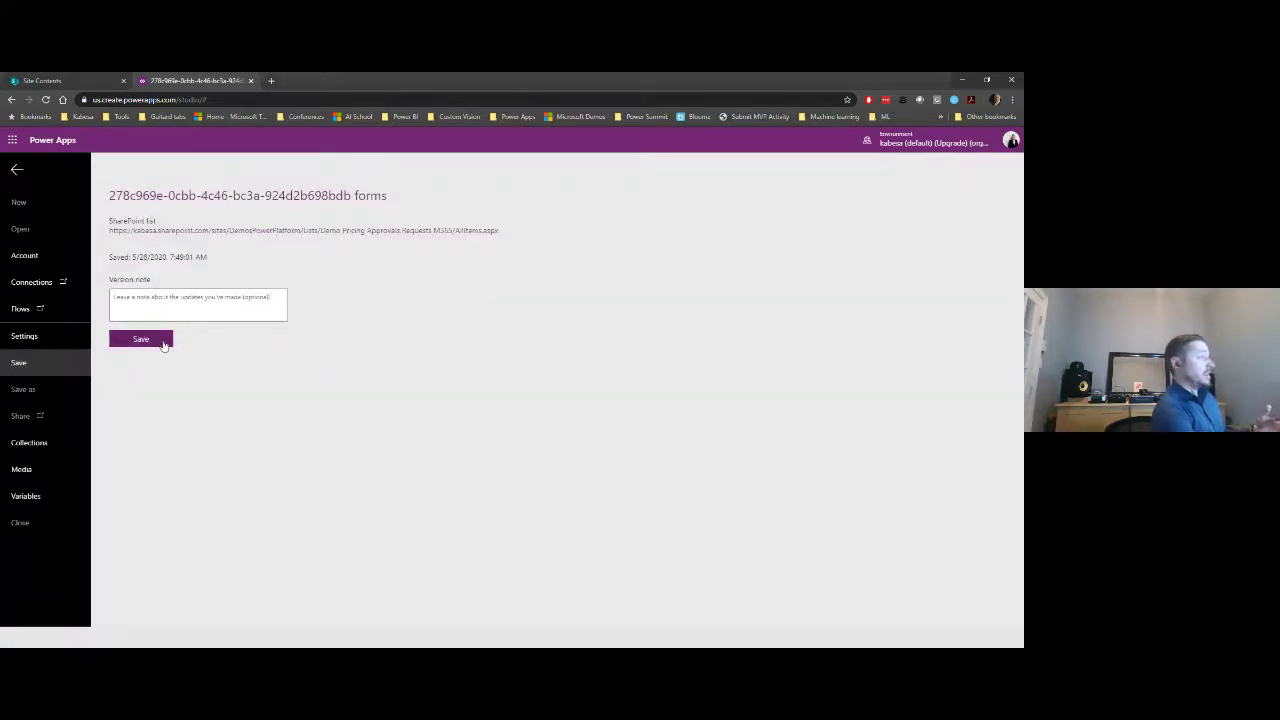
{"action": "left_click", "coordinate": [141, 340]}
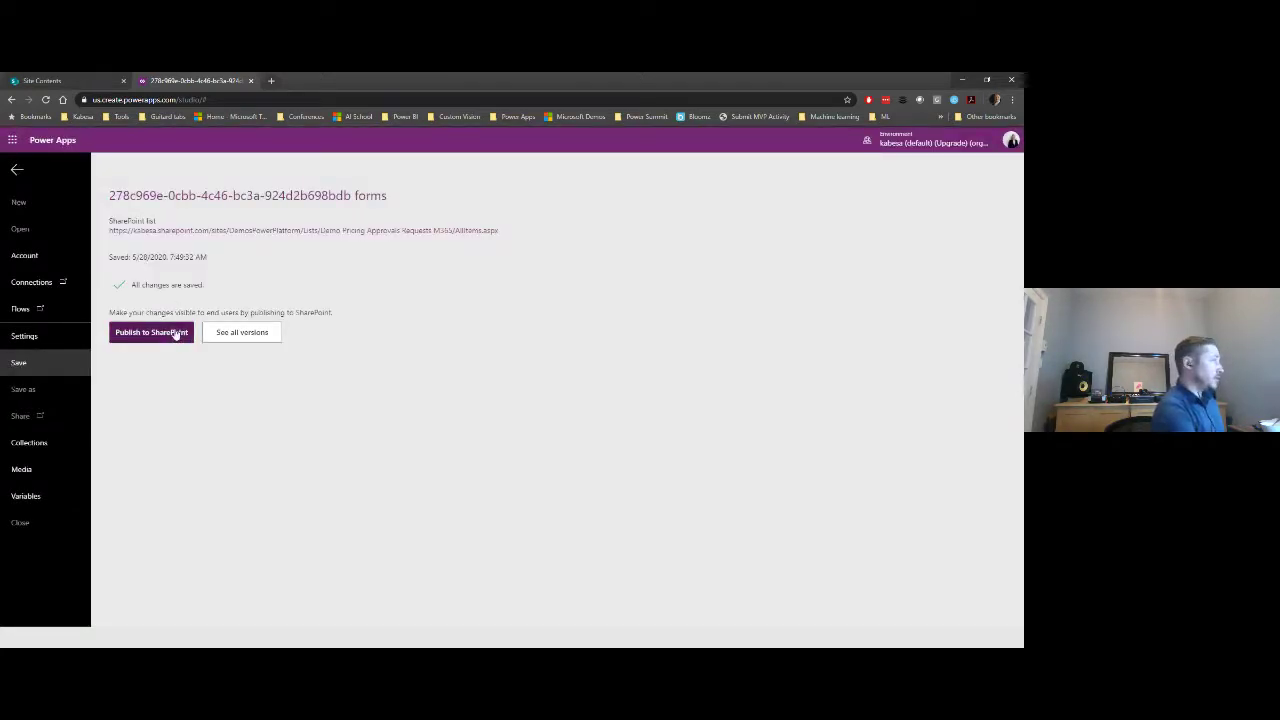
{"action": "left_click", "coordinate": [176, 334]}
{"action": "left_click", "coordinate": [589, 408]}
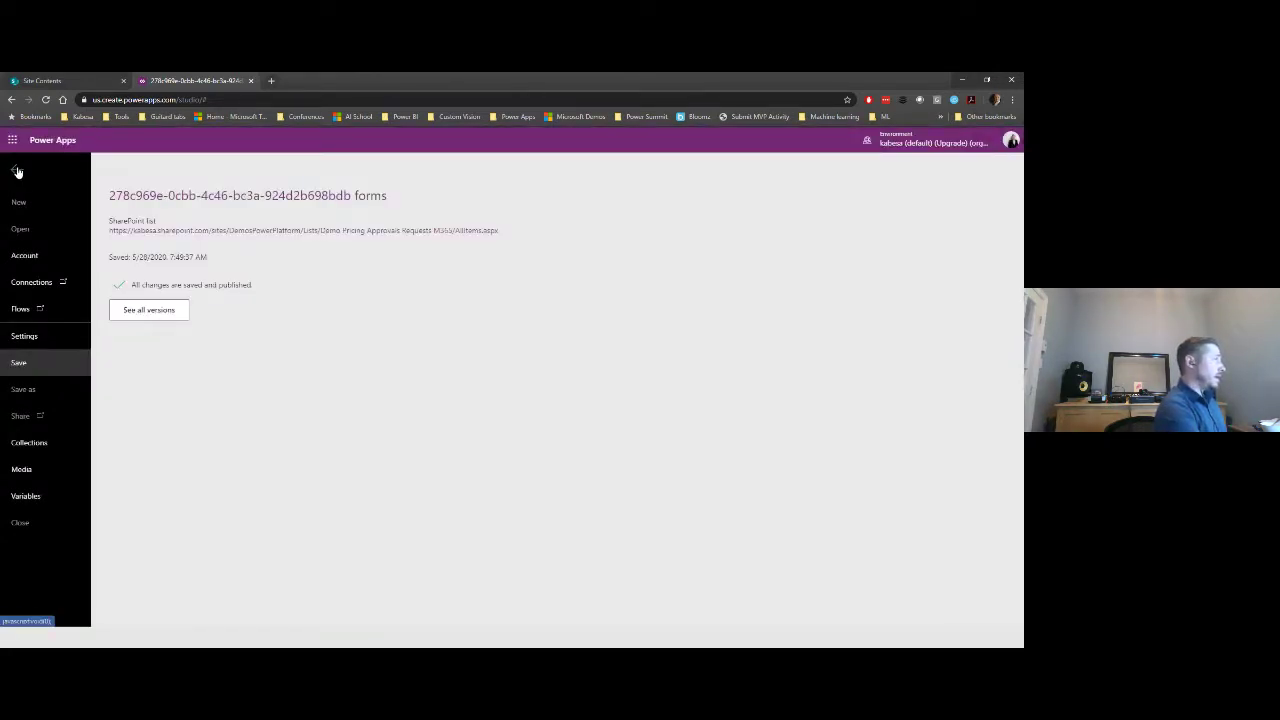
{"action": "left_click", "coordinate": [17, 172]}
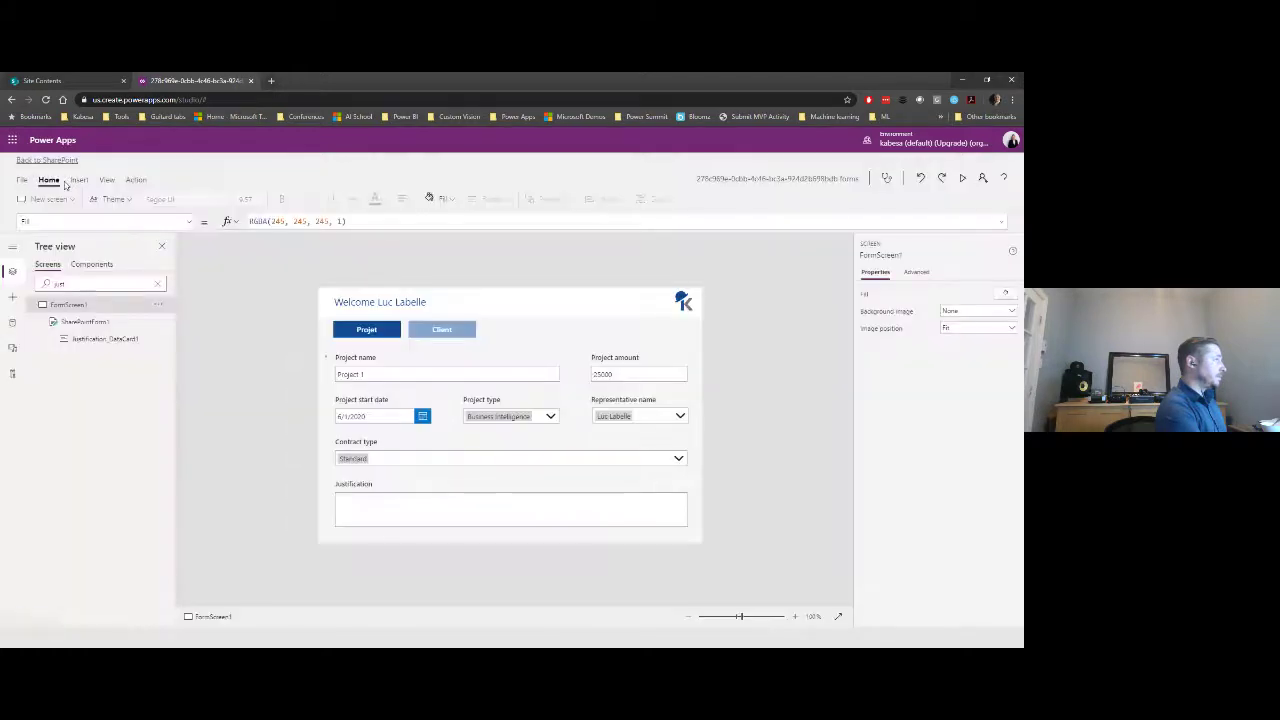
- Back in SharePoint, start a new item and toggle between the Projet and Client fields
{"action": "left_click", "coordinate": [46, 161]}
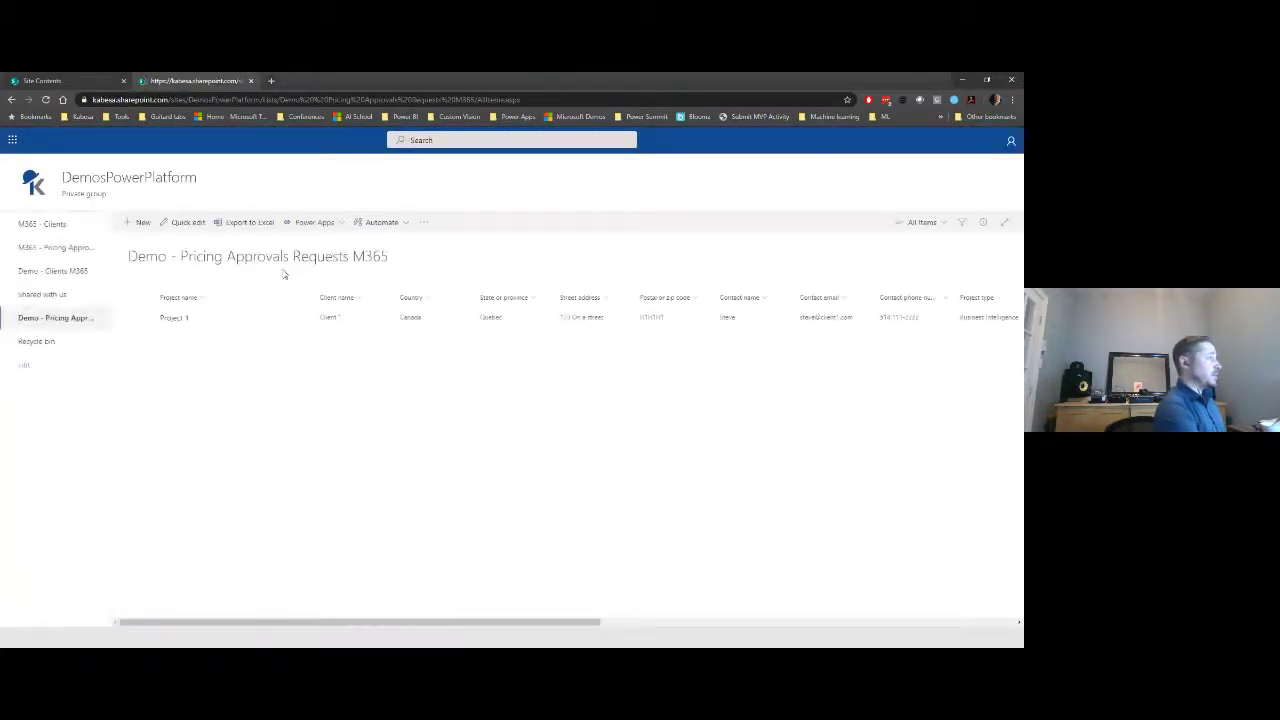
{"action": "left_click", "coordinate": [143, 223]}
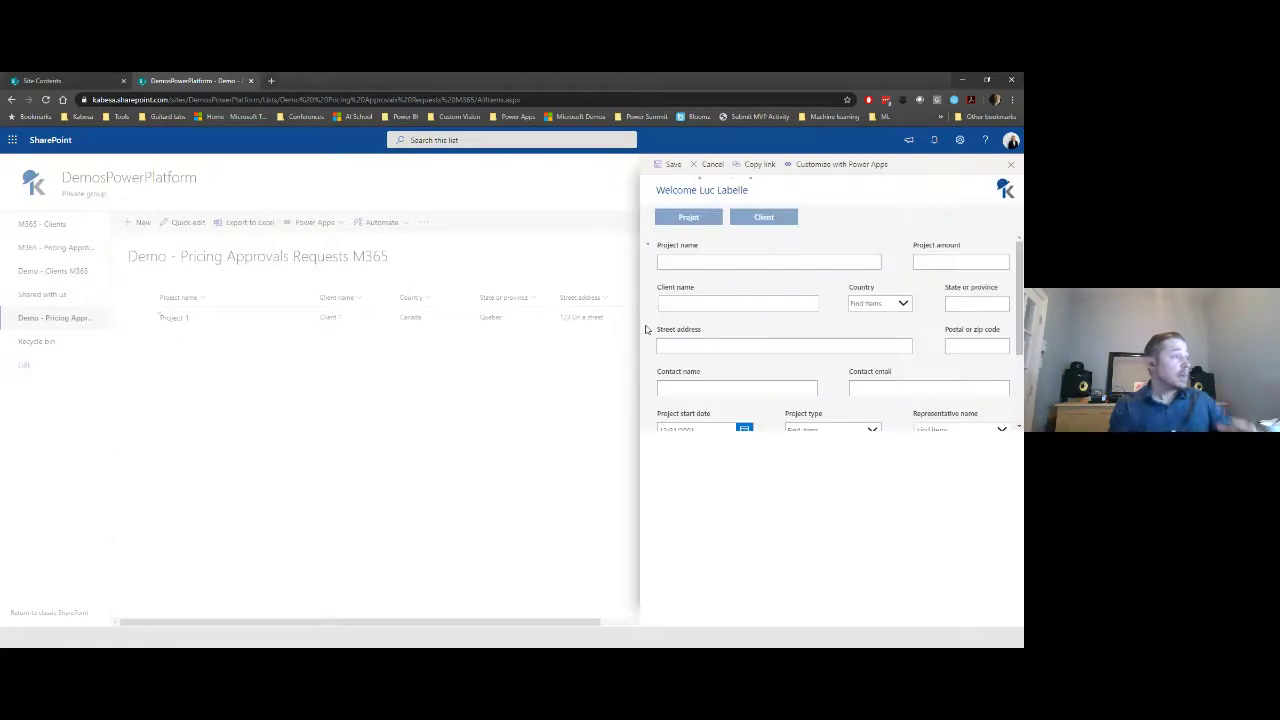
{"action": "left_click", "coordinate": [699, 221]}
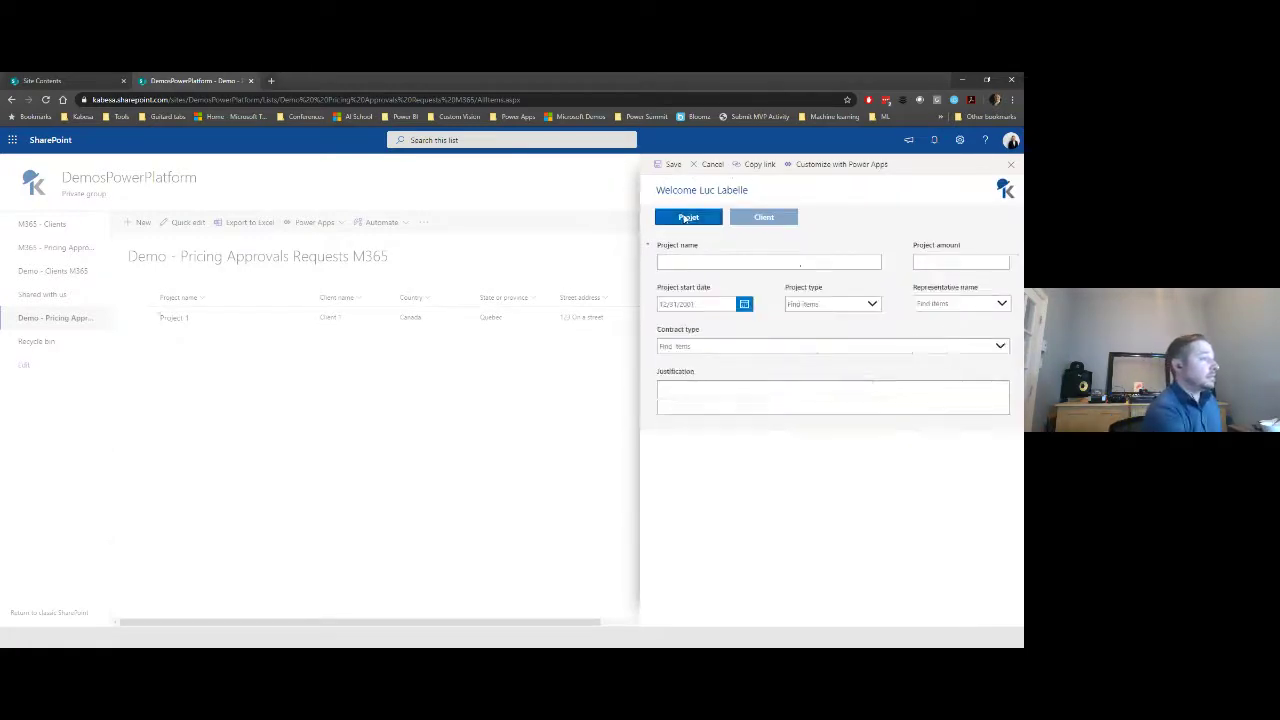
{"action": "left_click", "coordinate": [760, 220]}
{"action": "left_click", "coordinate": [683, 225]}
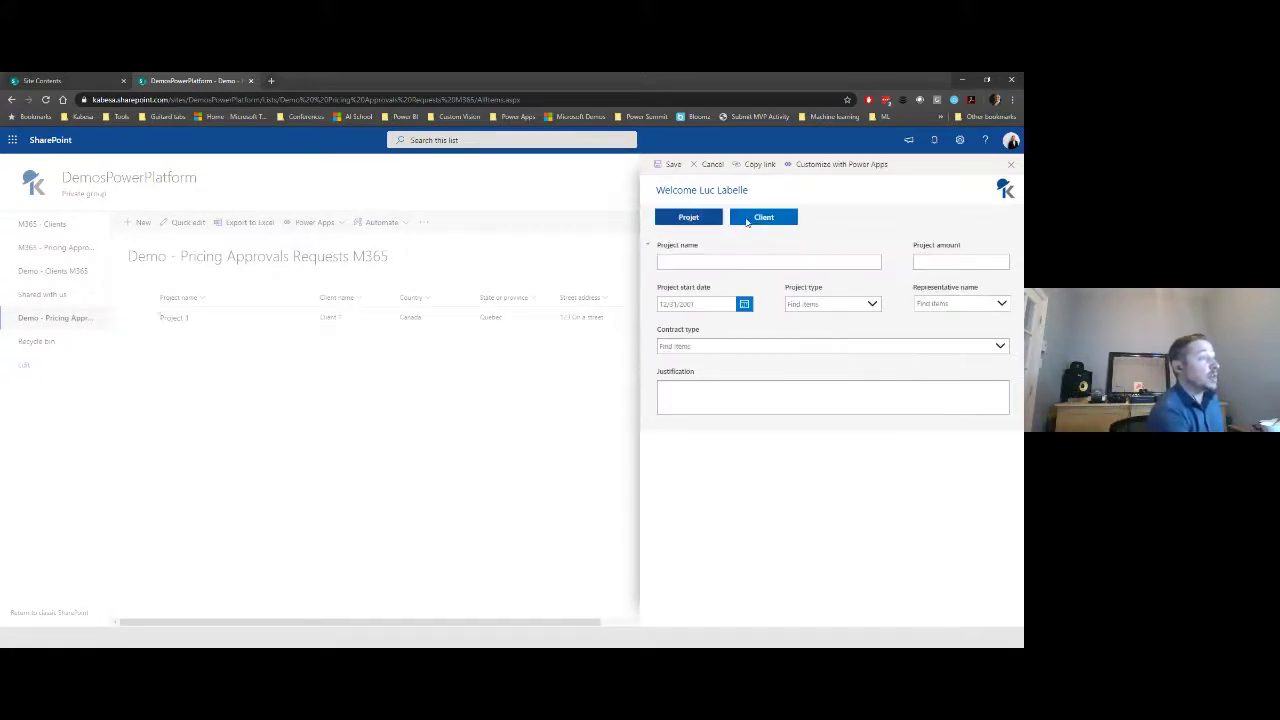
{"action": "left_click", "coordinate": [755, 220]}
{"action": "left_click", "coordinate": [698, 219]}
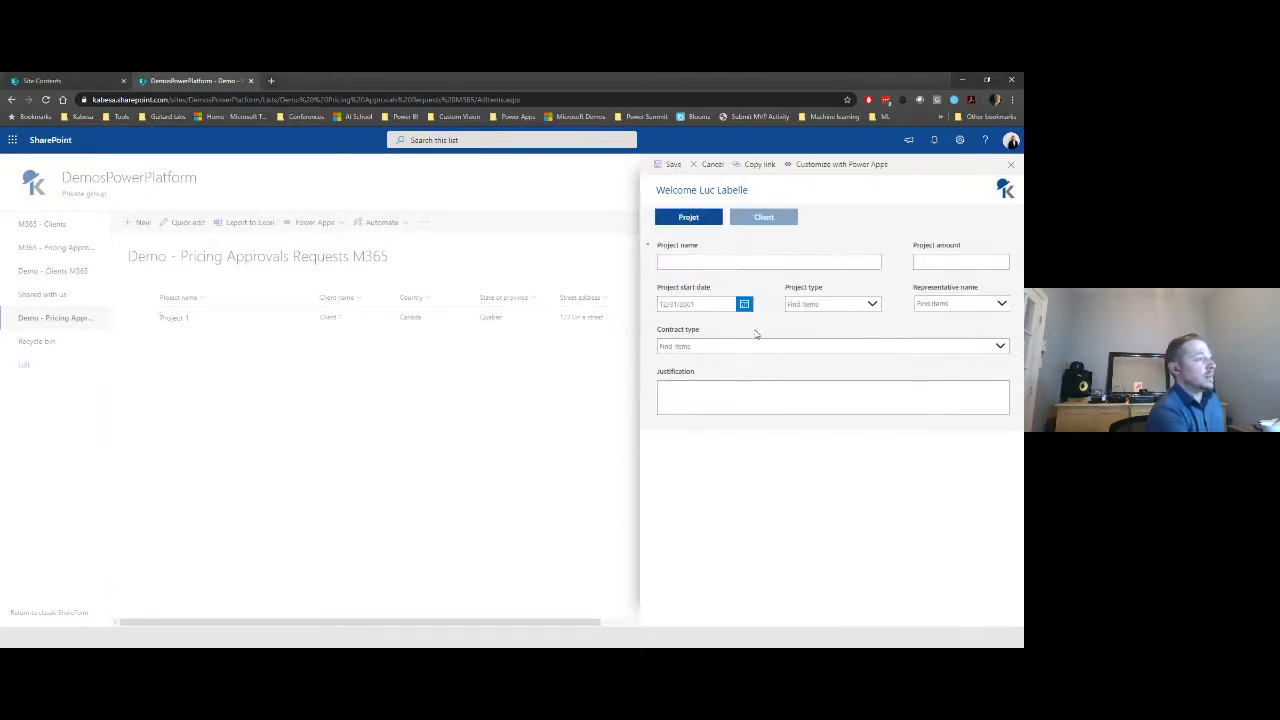
- Choose Non standard as Contract type, try the Justification box, then cancel the new item
{"action": "left_click", "coordinate": [963, 347]}
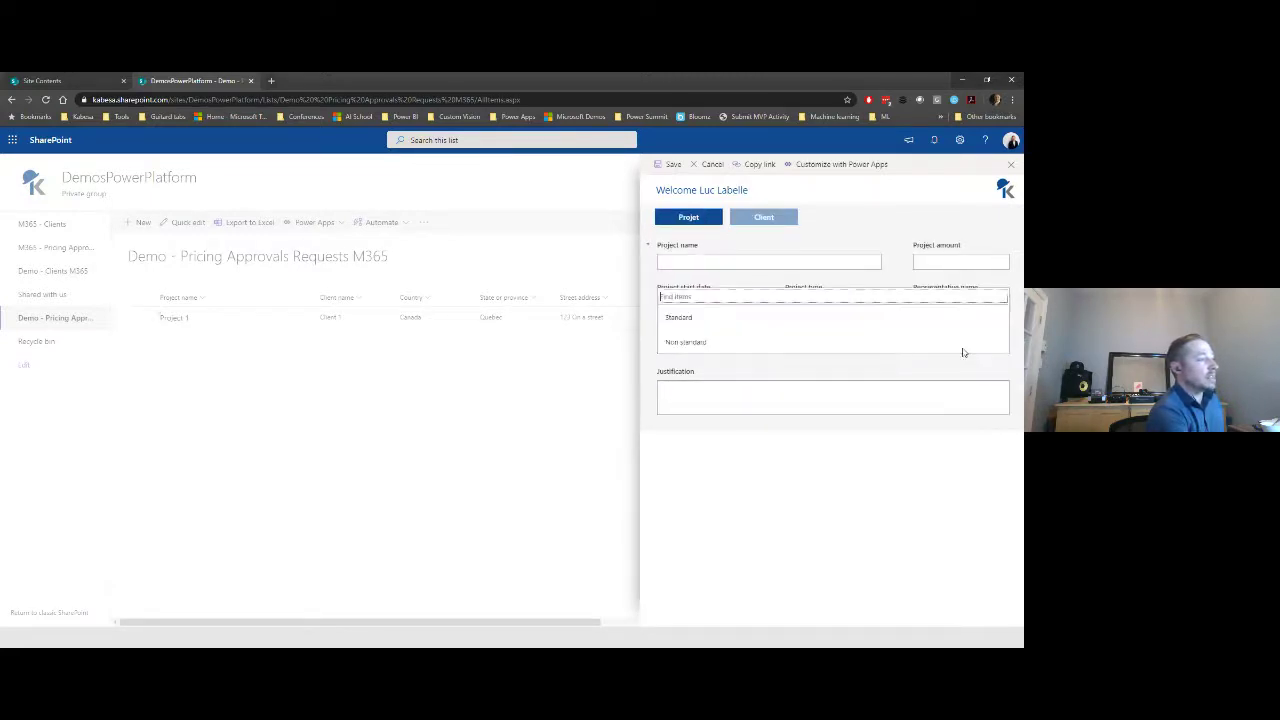
{"action": "left_click", "coordinate": [769, 341]}
{"action": "left_click", "coordinate": [766, 391]}
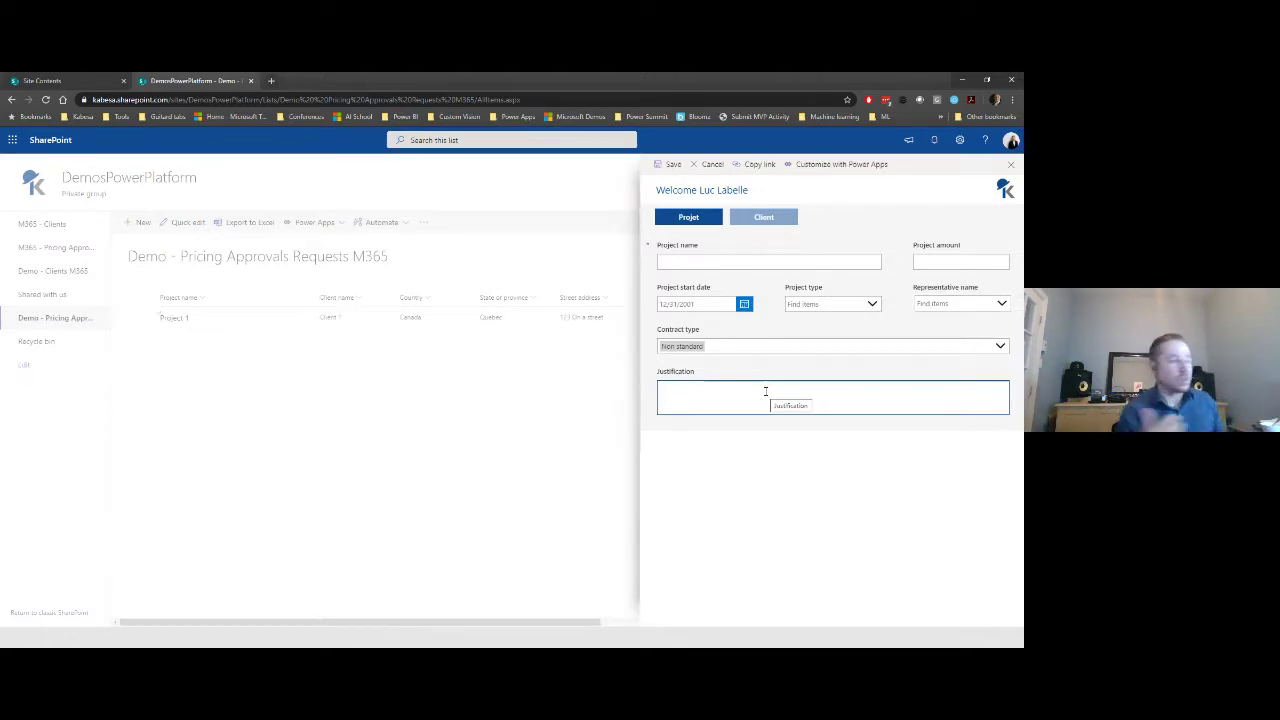
{"action": "left_click", "coordinate": [349, 429]}
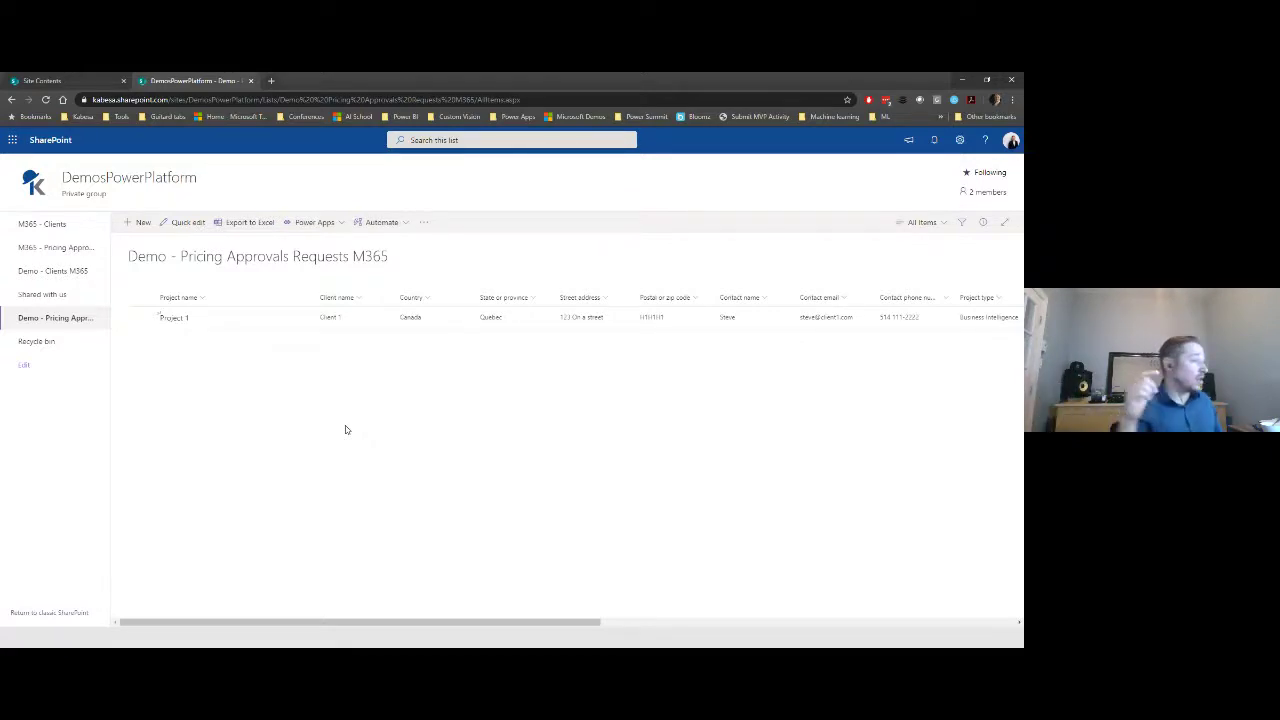
- Return to the slideshow and advance to the Oculus Quest raffle slide, revealing all three bullets
{"action": "key", "text": "alt+Tab"}
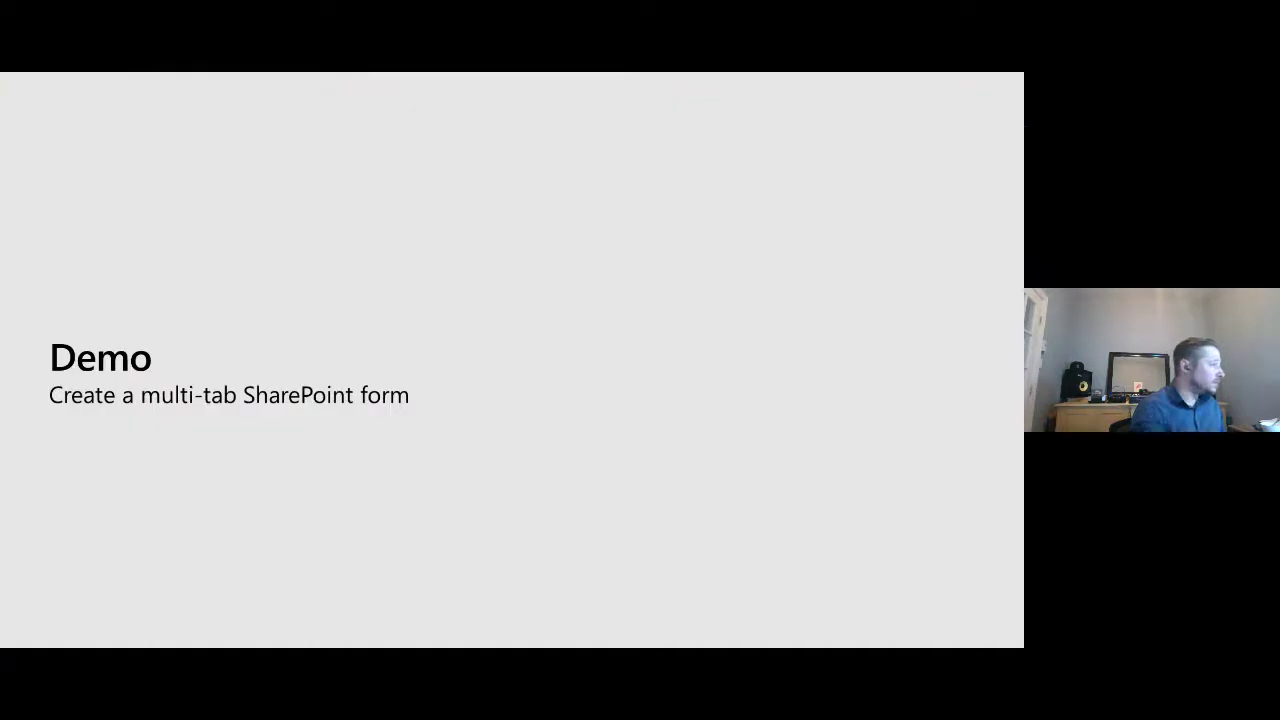
{"action": "key", "text": "Right"}
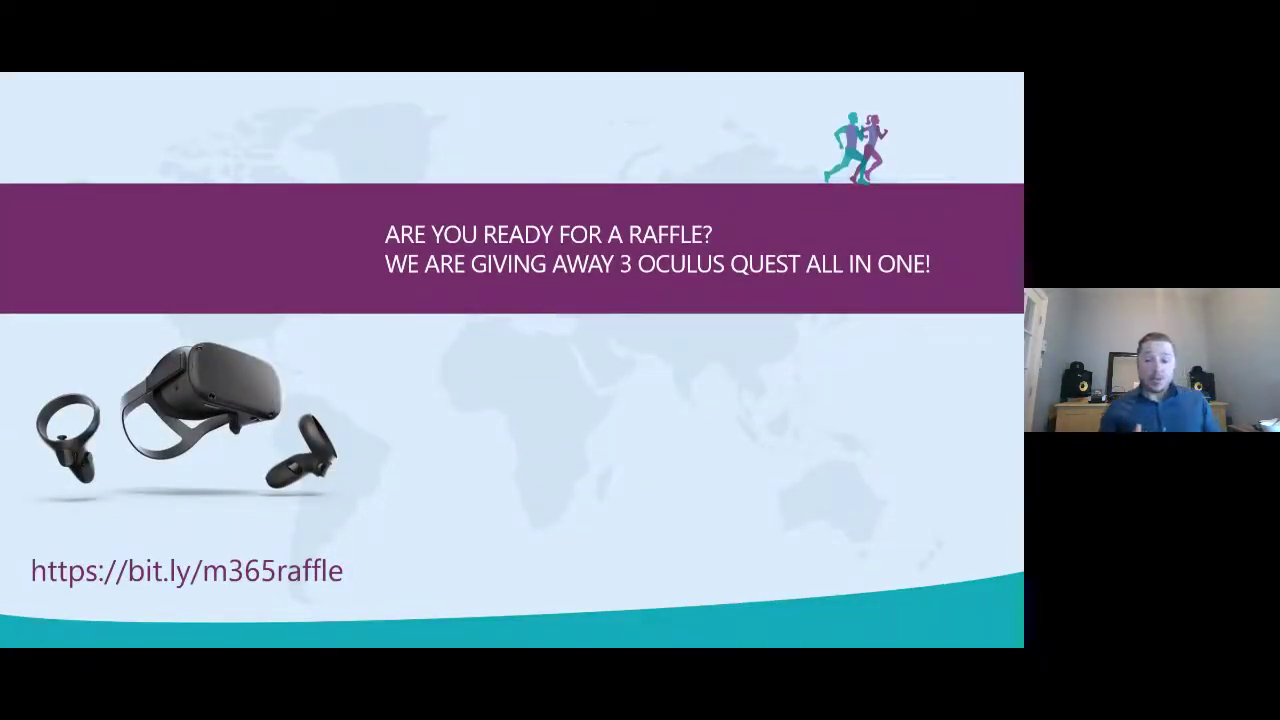
{"action": "key", "text": "Right"}
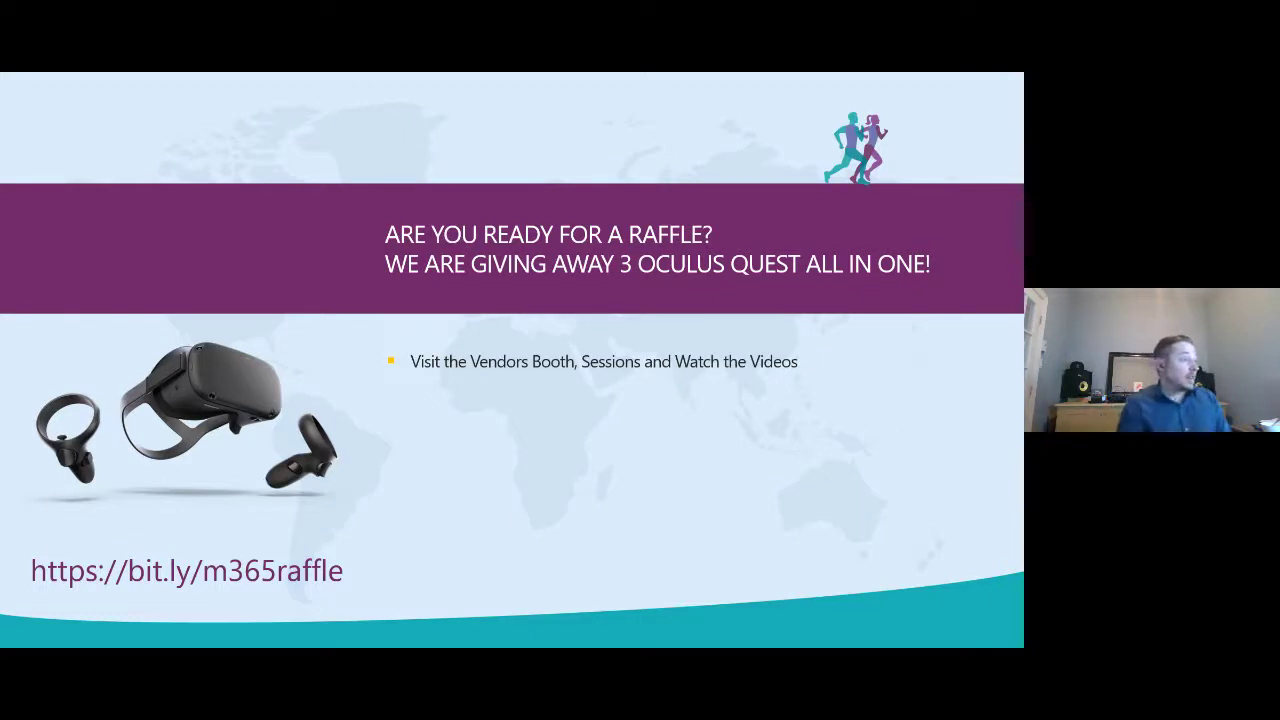
{"action": "key", "text": "Right"}
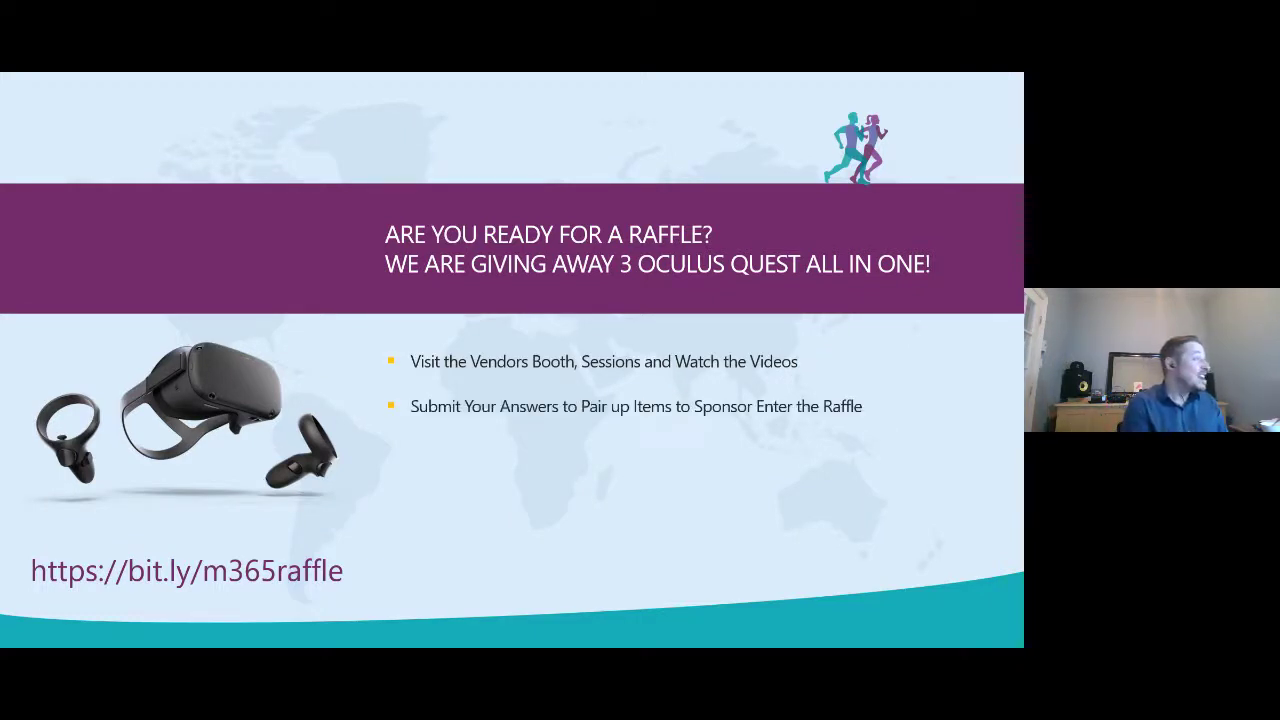
{"action": "key", "text": "Right"}
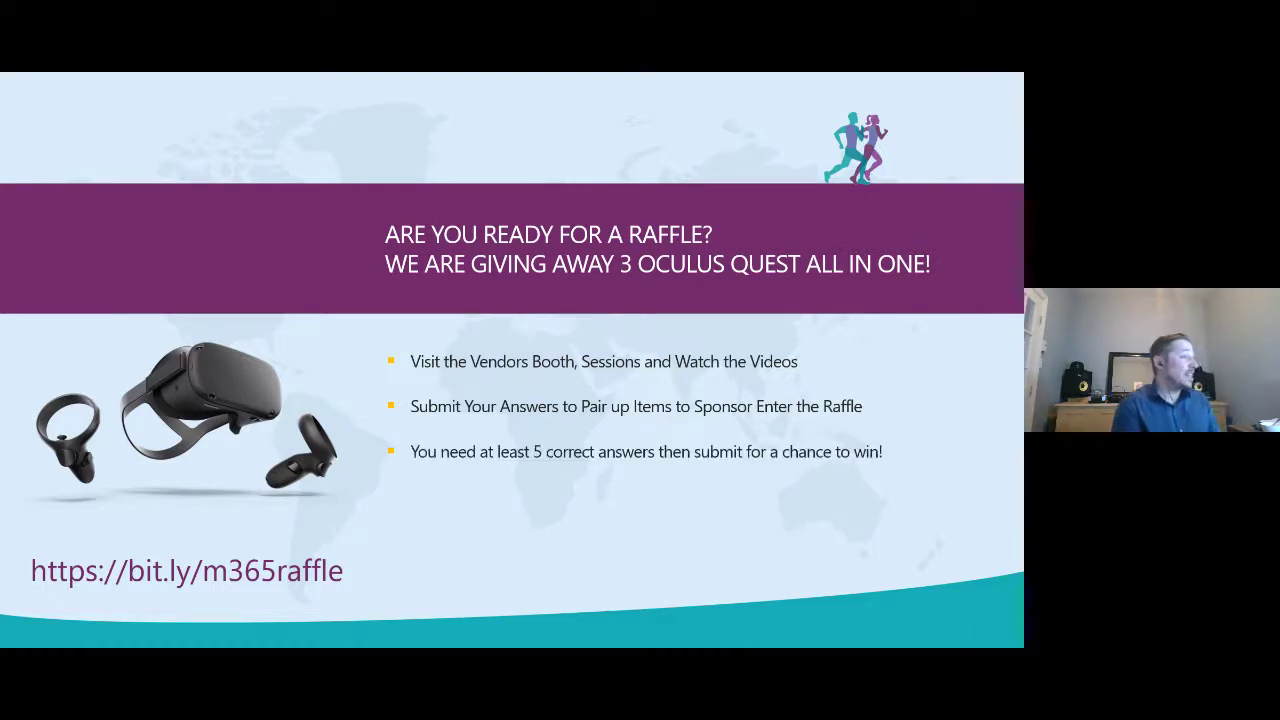